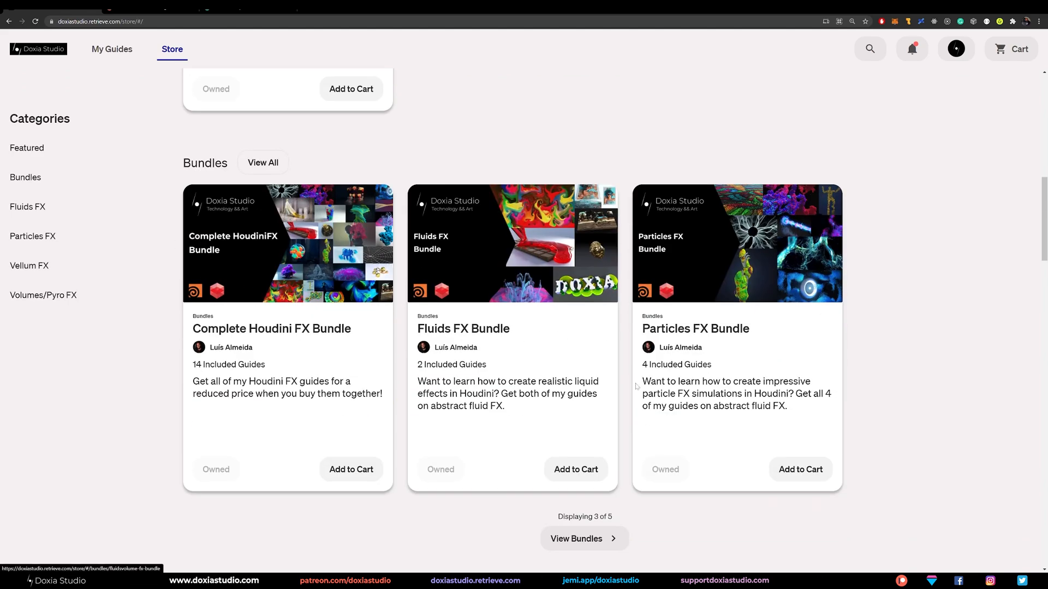
- Open the Abstract Fluids Fx - Part 1 guide from the store's Fluids FX section to its tutorial list
{"action": "scroll", "coordinate": [835, 344], "scroll_direction": "down", "scroll_amount": 1}
{"action": "scroll", "coordinate": [838, 340], "scroll_direction": "down", "scroll_amount": 7}
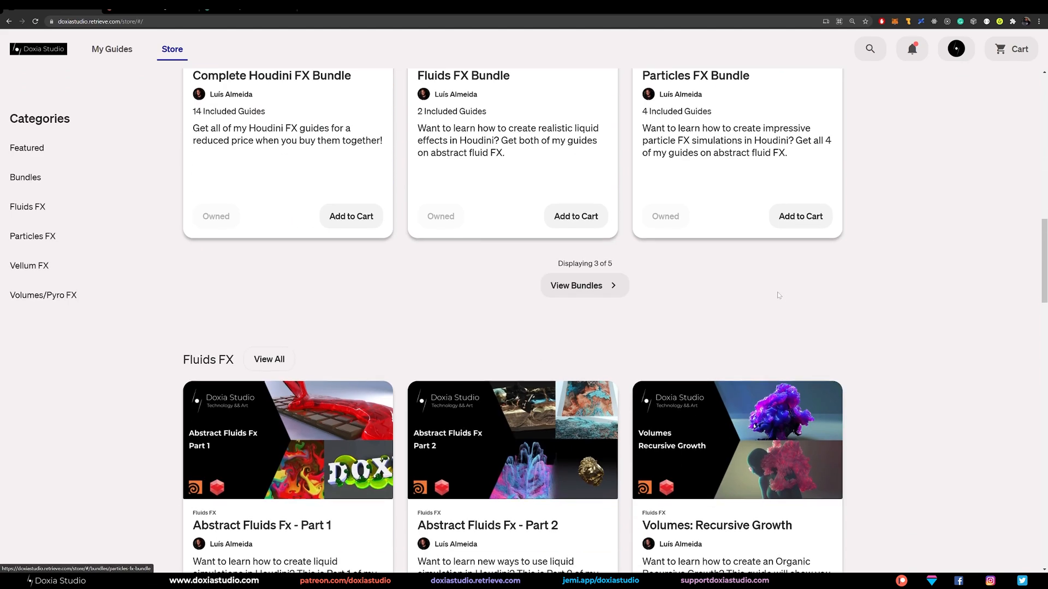
{"action": "scroll", "coordinate": [355, 343], "scroll_direction": "down", "scroll_amount": 1}
{"action": "scroll", "coordinate": [355, 343], "scroll_direction": "up", "scroll_amount": 2}
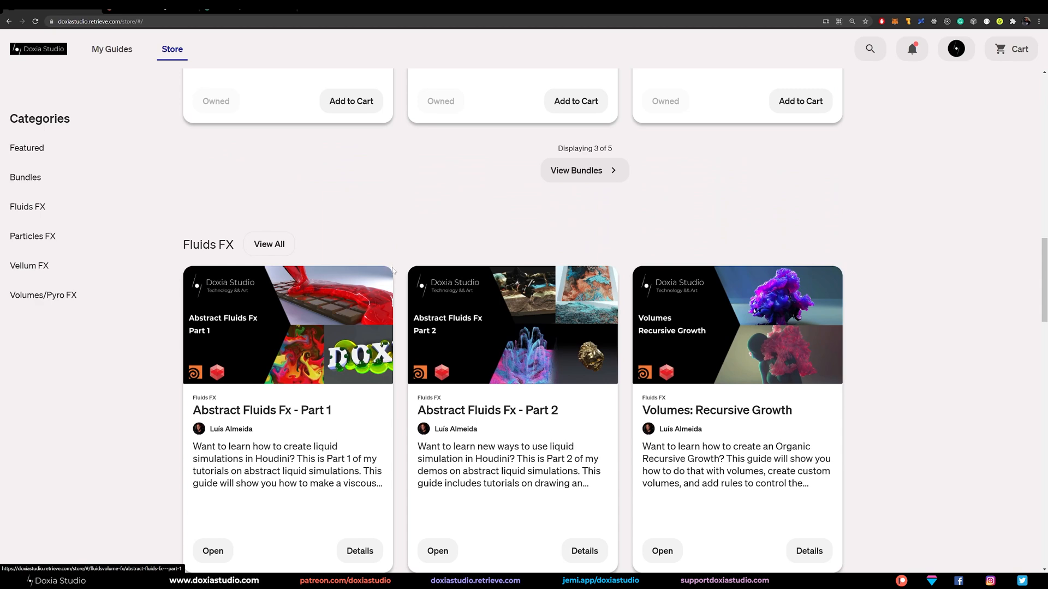
{"action": "scroll", "coordinate": [313, 356], "scroll_direction": "down", "scroll_amount": 1}
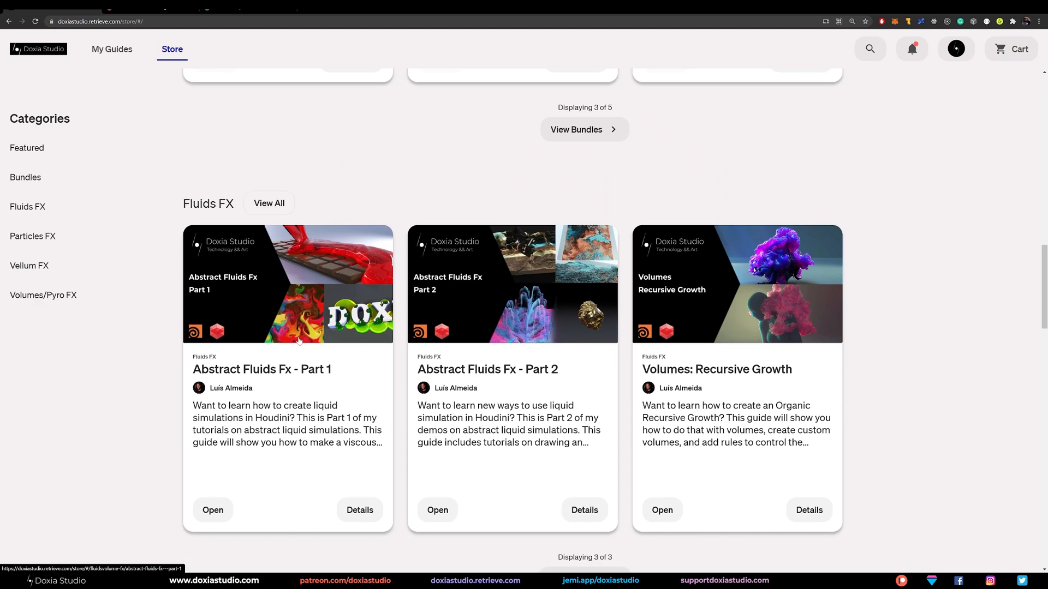
{"action": "left_click", "coordinate": [340, 299]}
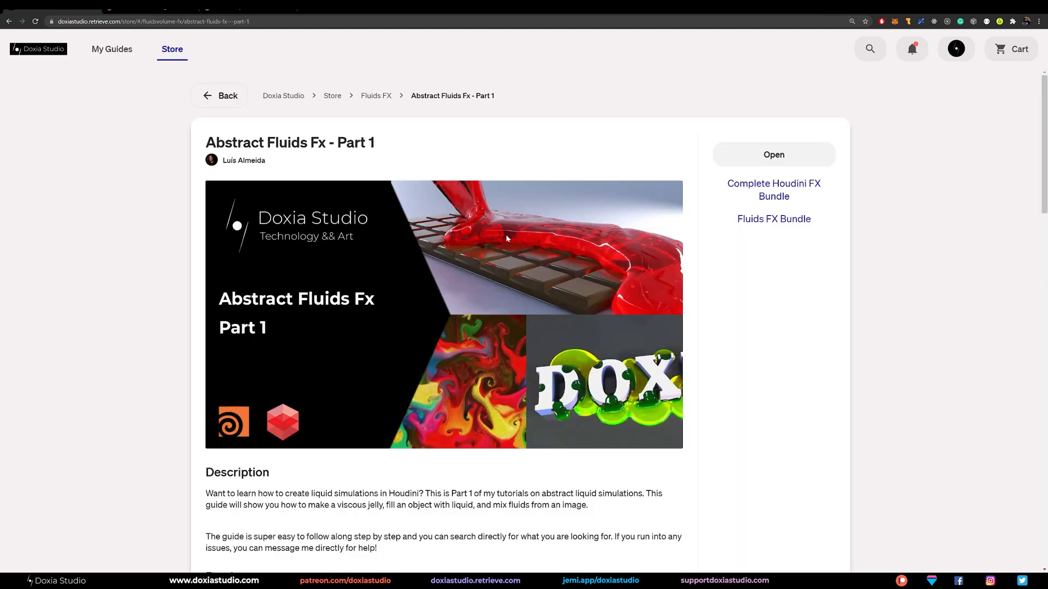
{"action": "left_click", "coordinate": [788, 158]}
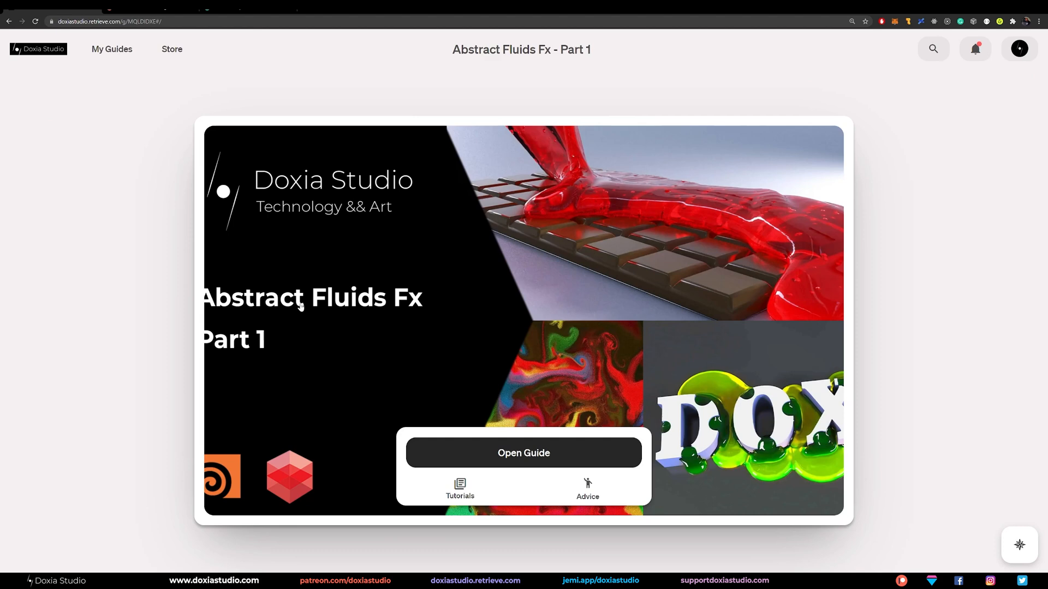
{"action": "left_click", "coordinate": [507, 458]}
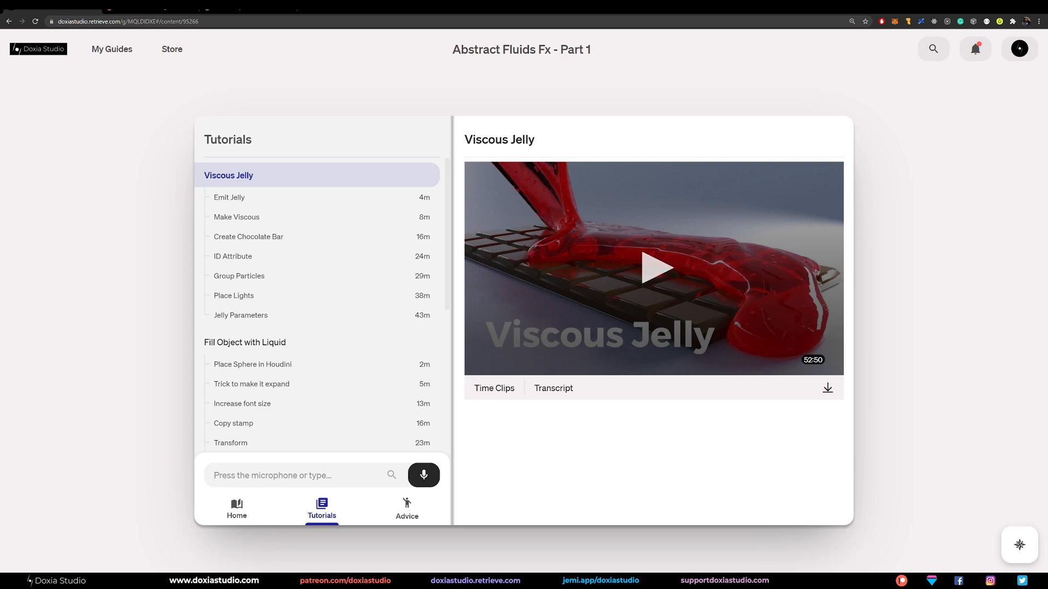
- Play the Viscous Jelly video from around 12:49 with Italian captions
{"action": "left_click", "coordinate": [655, 269]}
{"action": "left_click", "coordinate": [560, 343]}
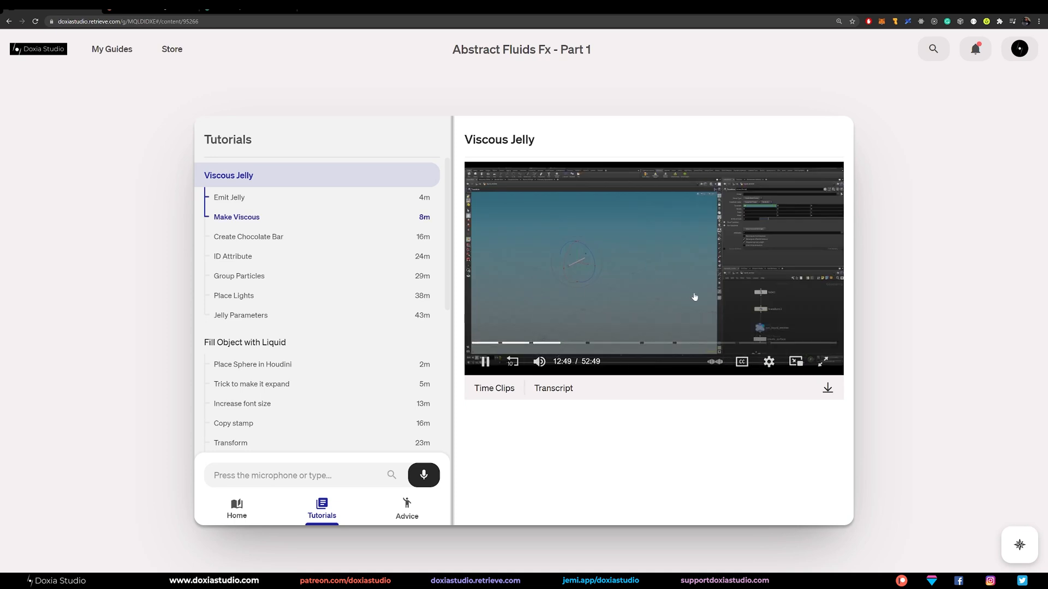
{"action": "left_click", "coordinate": [741, 361]}
{"action": "scroll", "coordinate": [716, 296], "scroll_direction": "down", "scroll_amount": 2}
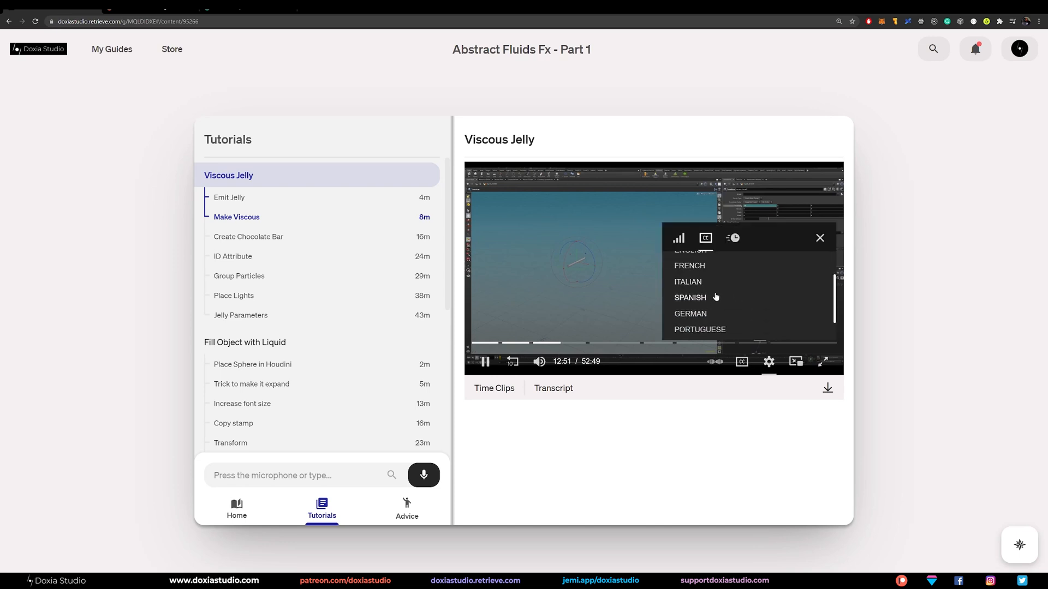
{"action": "left_click", "coordinate": [692, 281]}
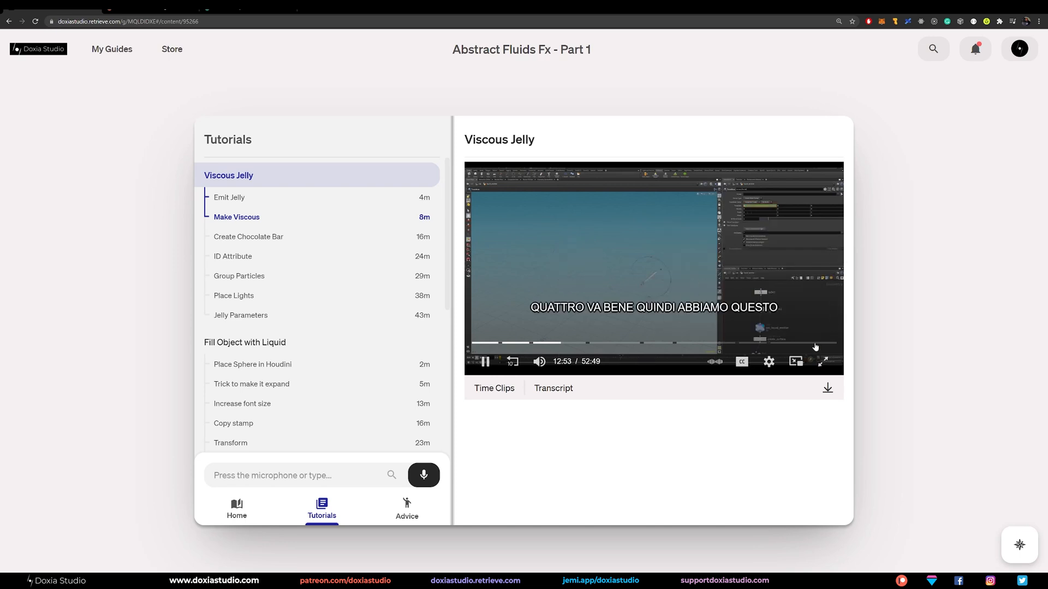
- Switch the video's captions to German and pause playback
{"action": "left_click", "coordinate": [742, 362]}
{"action": "scroll", "coordinate": [690, 298], "scroll_direction": "down", "scroll_amount": 2}
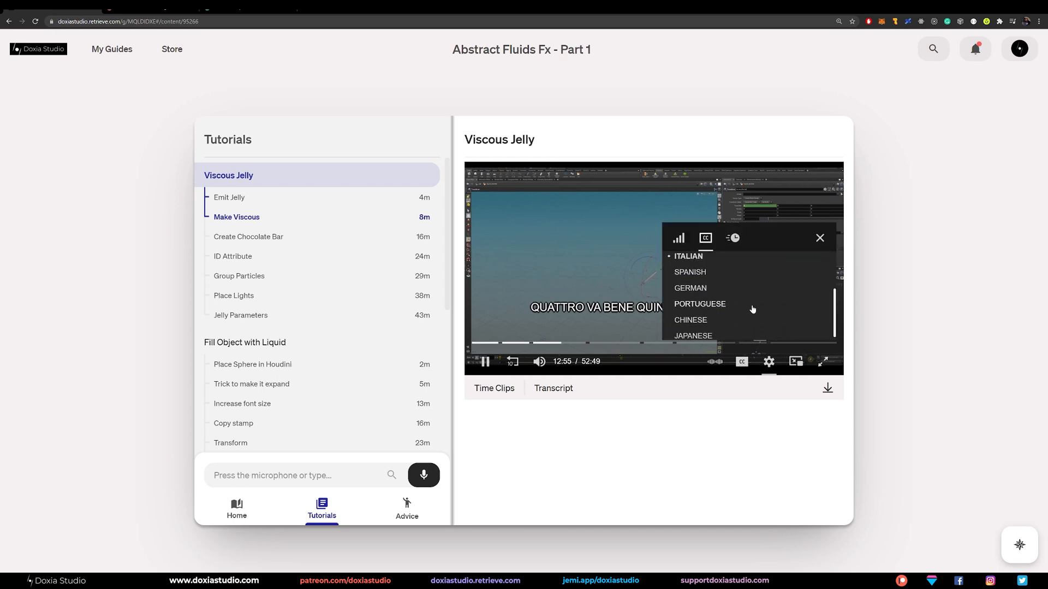
{"action": "left_click", "coordinate": [687, 285]}
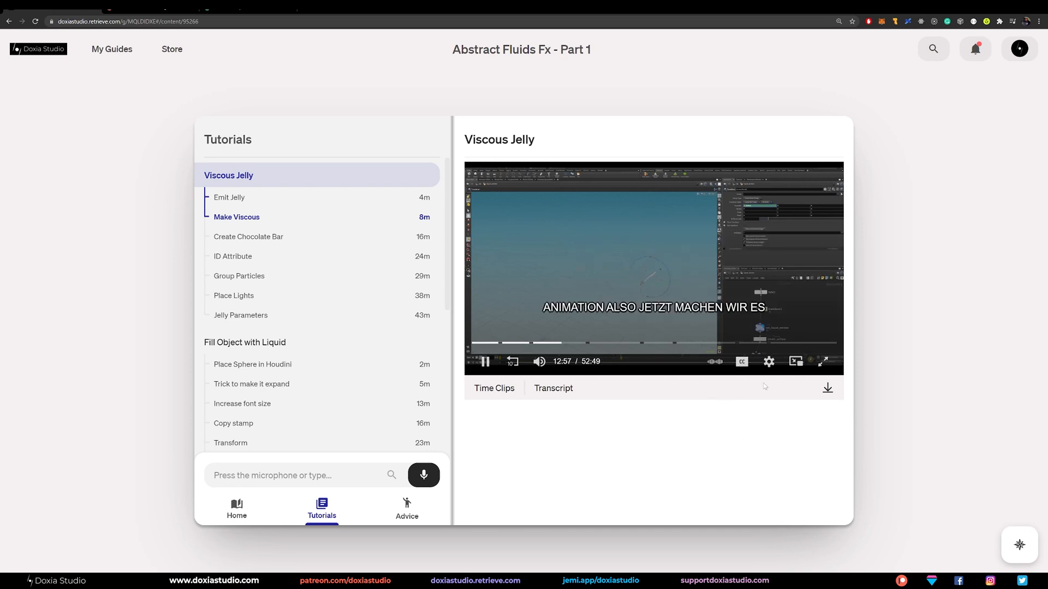
{"action": "left_click", "coordinate": [485, 361]}
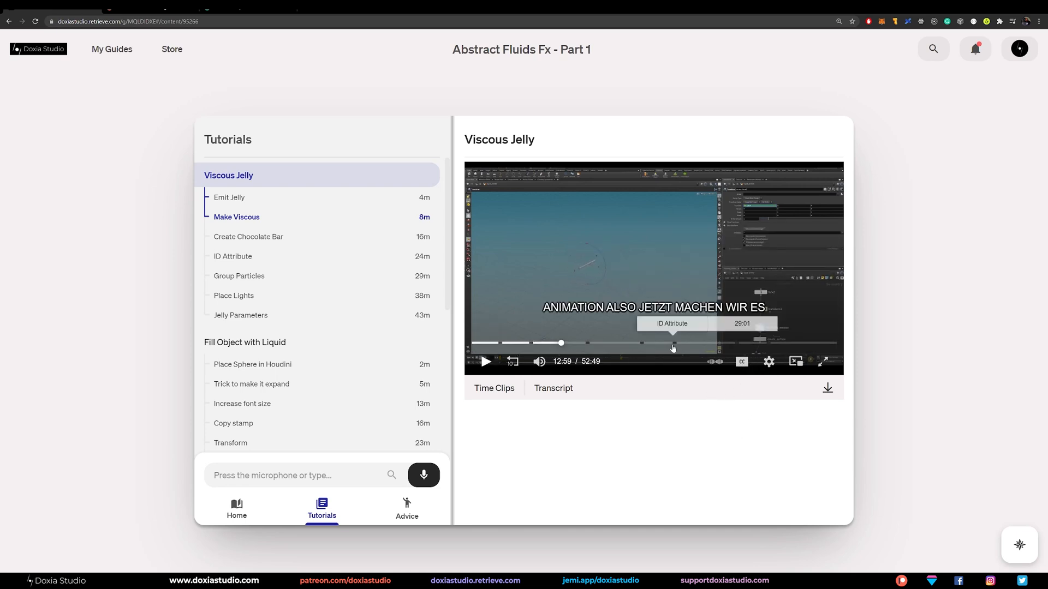
- Turn off the captions and set the video's audio language to Spanish
{"action": "left_click", "coordinate": [743, 364]}
{"action": "left_click", "coordinate": [716, 362]}
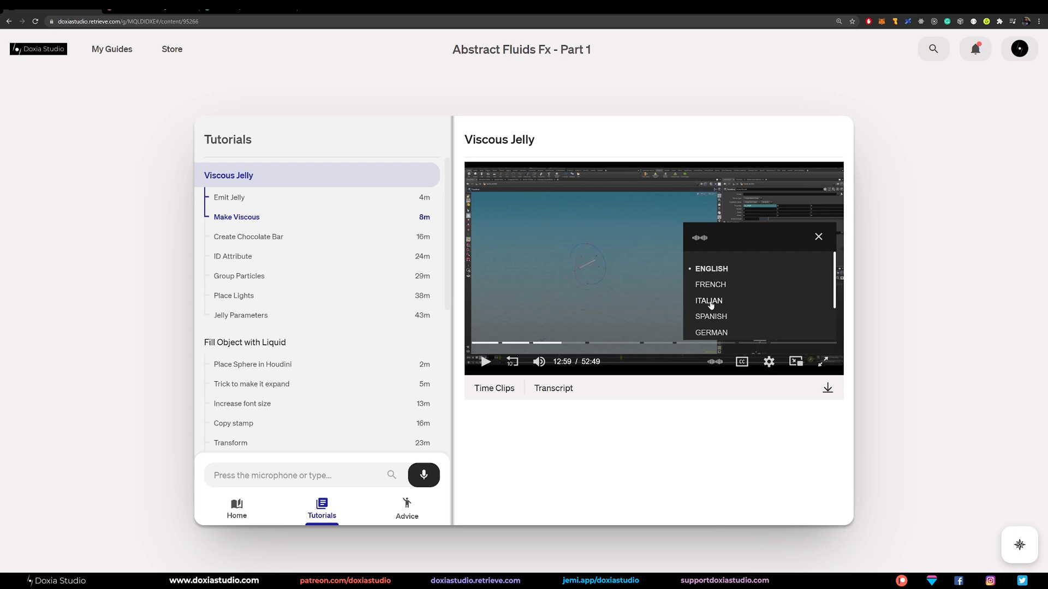
{"action": "left_click", "coordinate": [712, 306]}
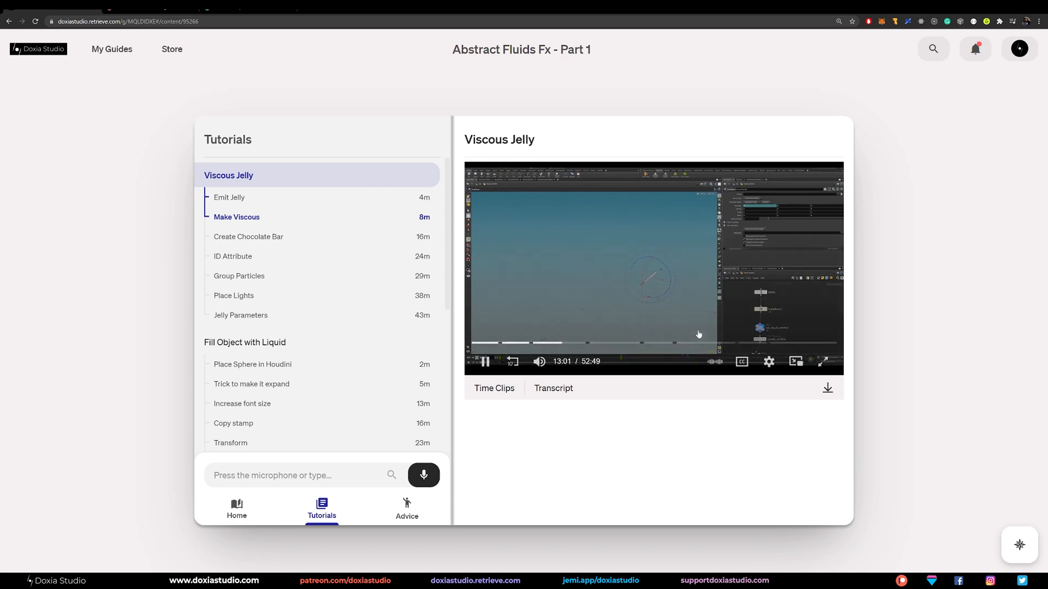
- Change the video's audio to a language further down the list and set the captions to Japanese
{"action": "left_click", "coordinate": [718, 362]}
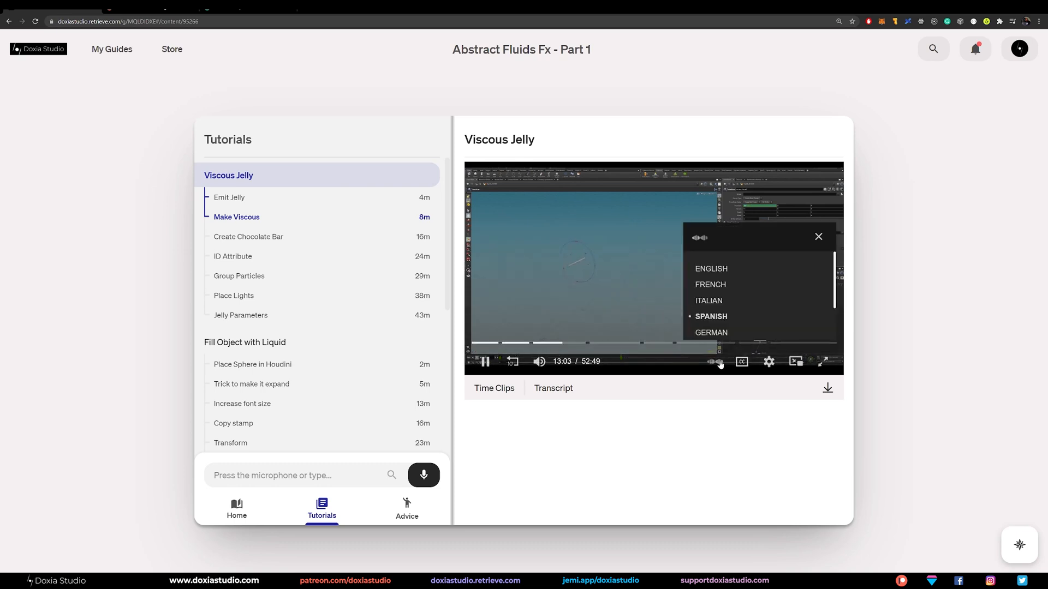
{"action": "scroll", "coordinate": [744, 300], "scroll_direction": "down", "scroll_amount": 2}
{"action": "left_click", "coordinate": [716, 332]}
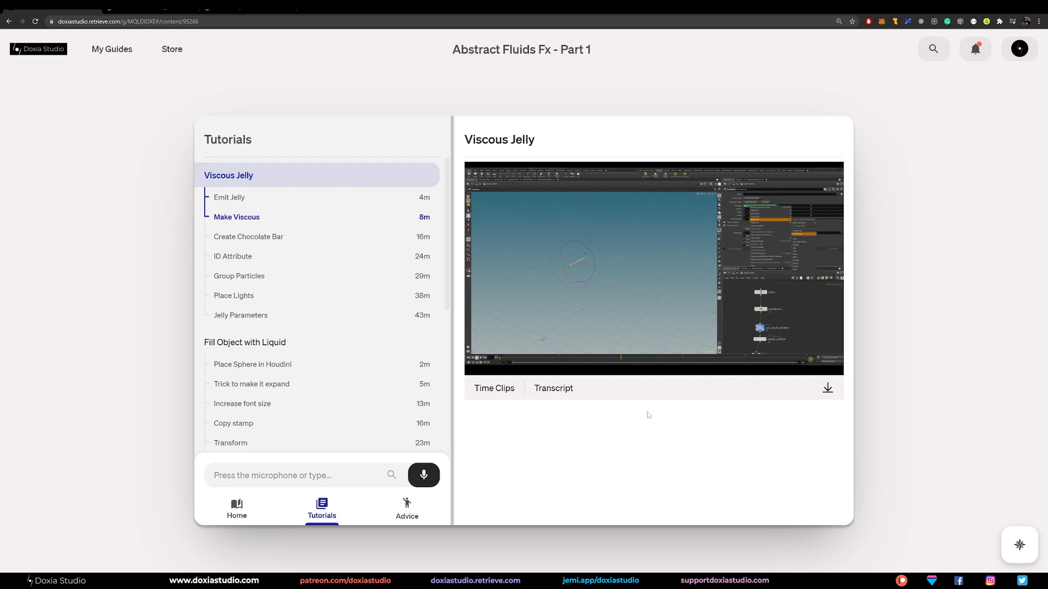
{"action": "mouse_move", "coordinate": [784, 271]}
{"action": "left_click", "coordinate": [741, 363]}
{"action": "scroll", "coordinate": [725, 312], "scroll_direction": "down", "scroll_amount": 3}
{"action": "left_click", "coordinate": [724, 330]}
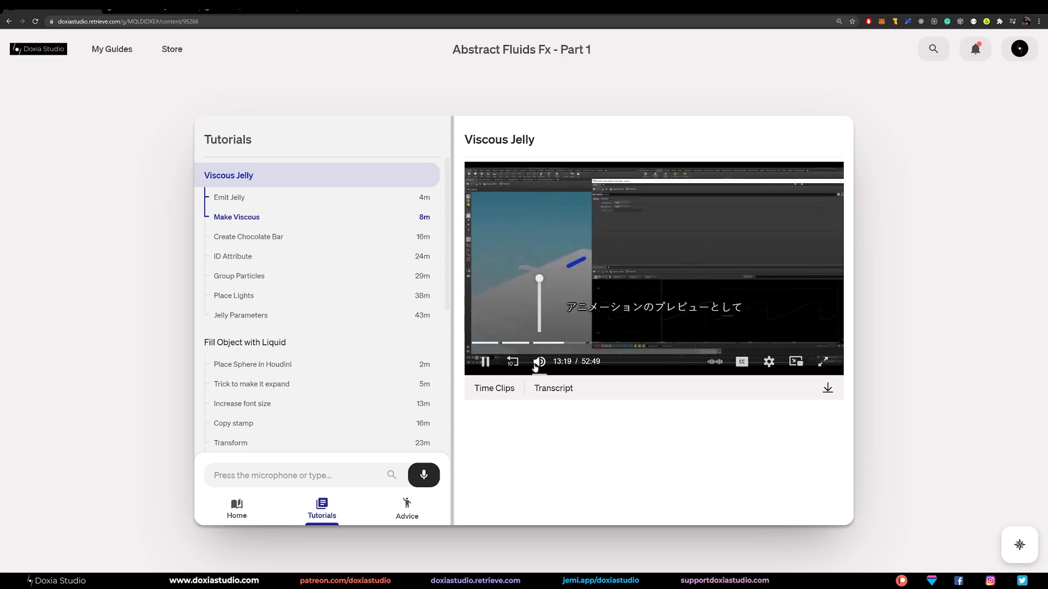
- Pause the video and restore its language settings to English audio with captions off
{"action": "left_click", "coordinate": [481, 364]}
{"action": "left_click", "coordinate": [739, 363]}
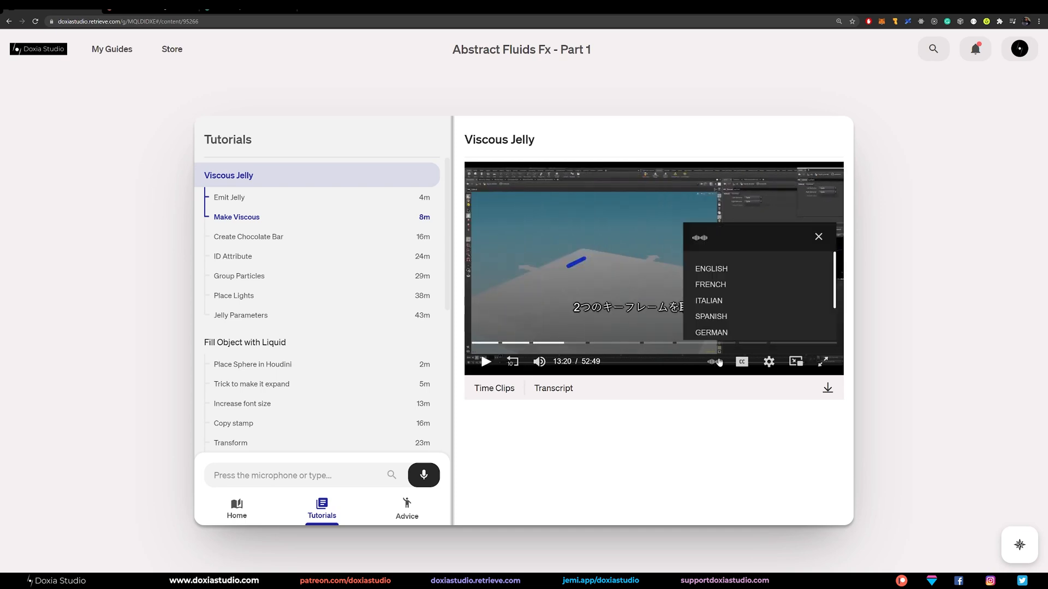
{"action": "left_click", "coordinate": [713, 270]}
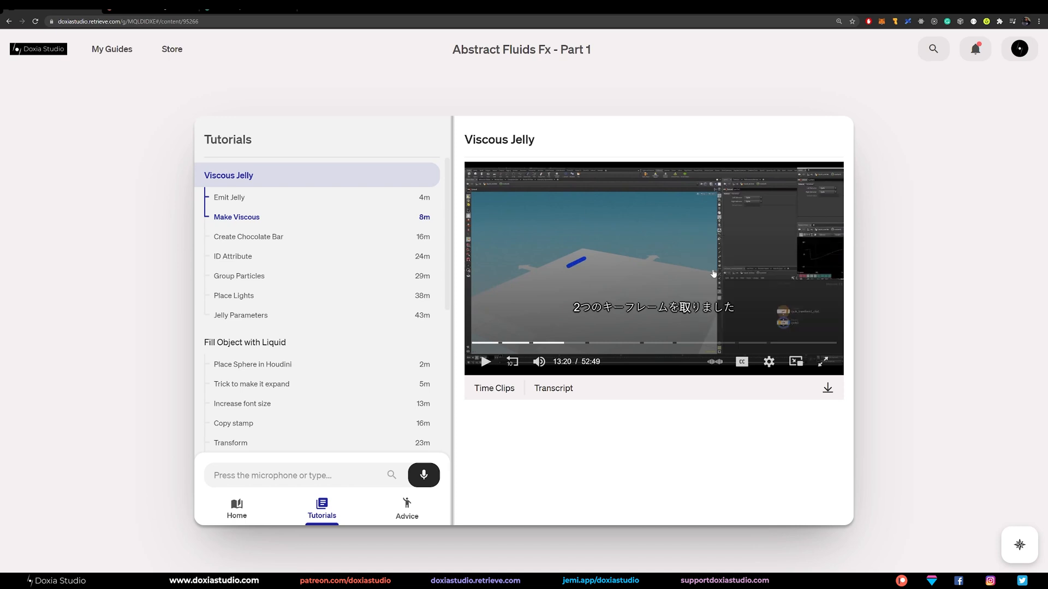
{"action": "left_click", "coordinate": [740, 362]}
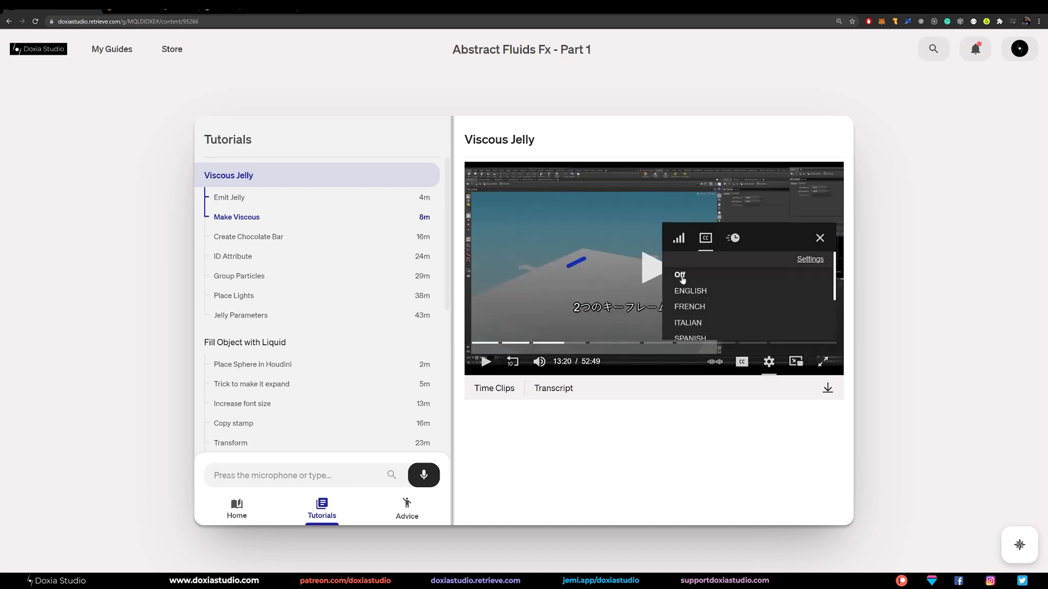
{"action": "left_click", "coordinate": [679, 274]}
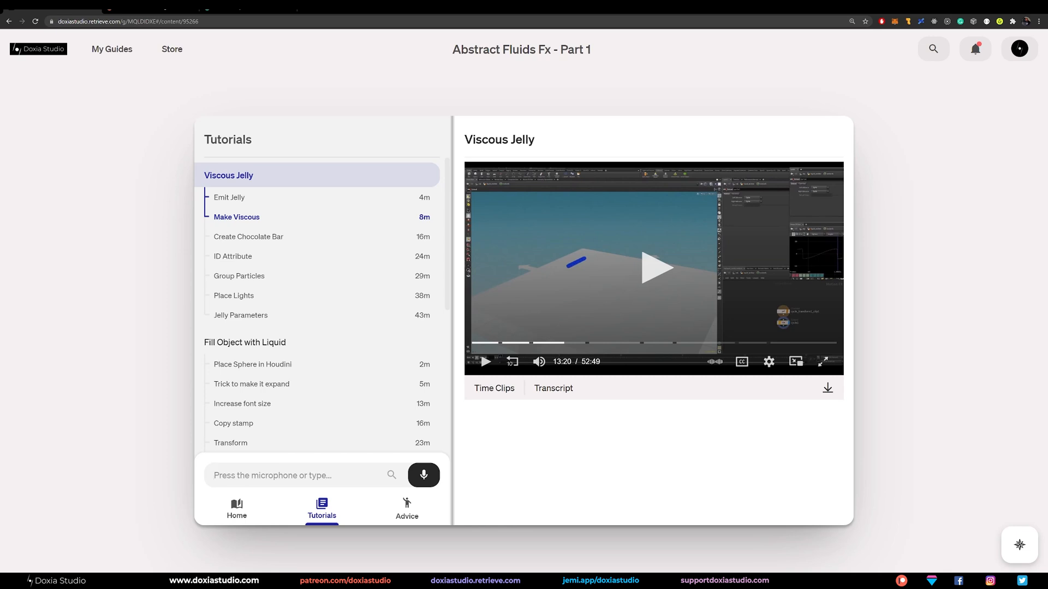
- Search the guide's tutorials for "viscous jelly"
{"action": "scroll", "coordinate": [322, 371], "scroll_direction": "down", "scroll_amount": 2}
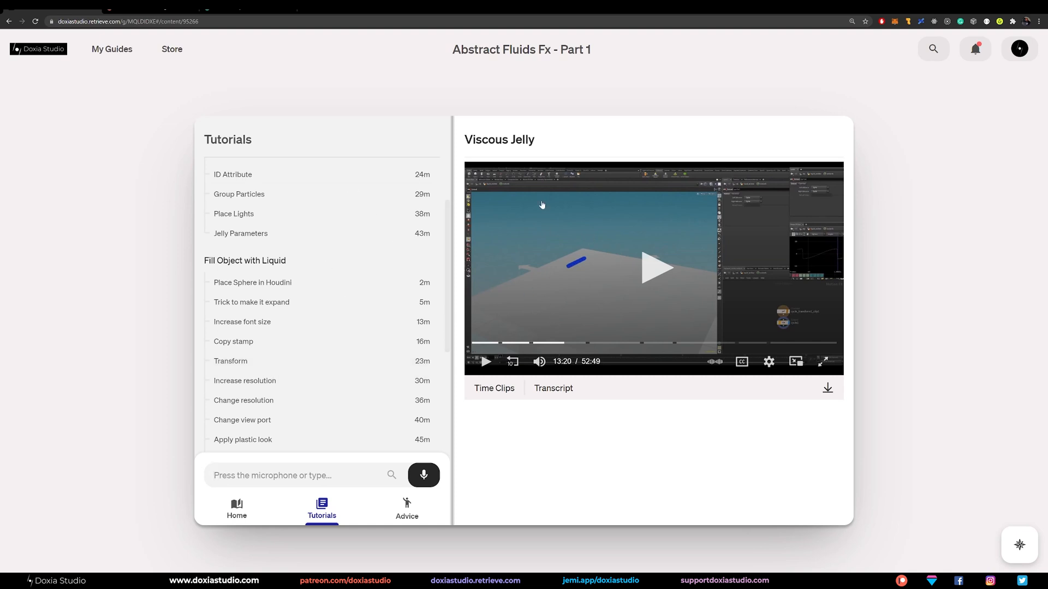
{"action": "scroll", "coordinate": [348, 256], "scroll_direction": "up", "scroll_amount": 2}
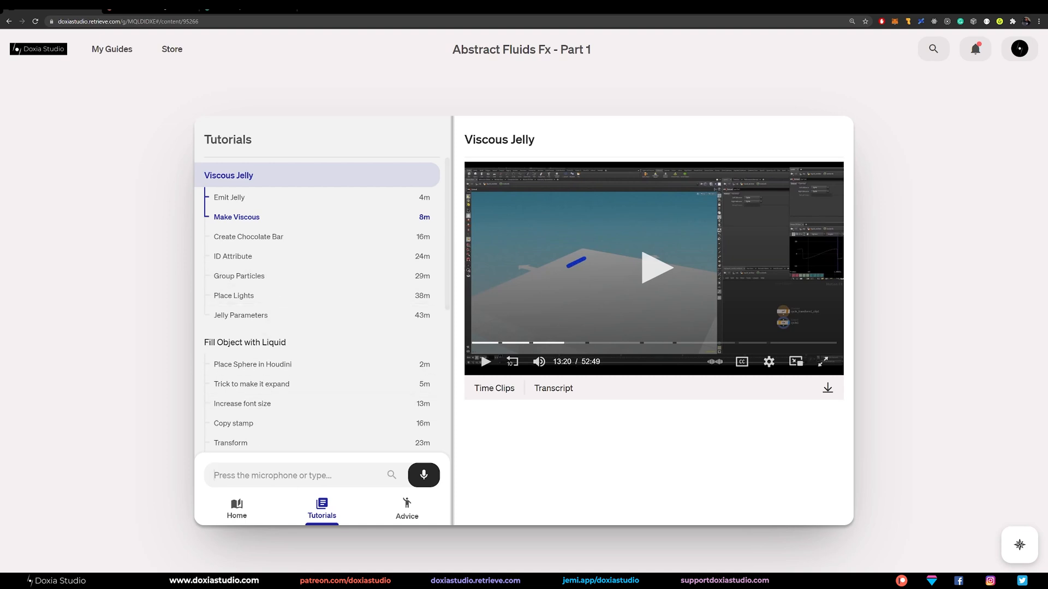
{"action": "type", "text": "visoud jelly"}
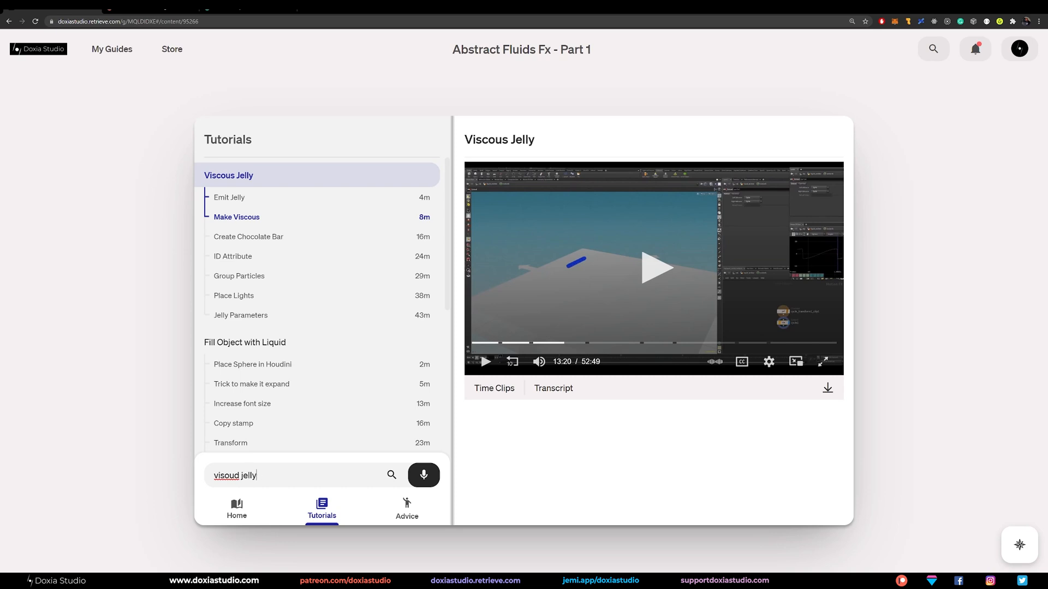
{"action": "double_click", "coordinate": [227, 475]}
{"action": "type", "text": "viscous"}
{"action": "key", "text": "Return"}
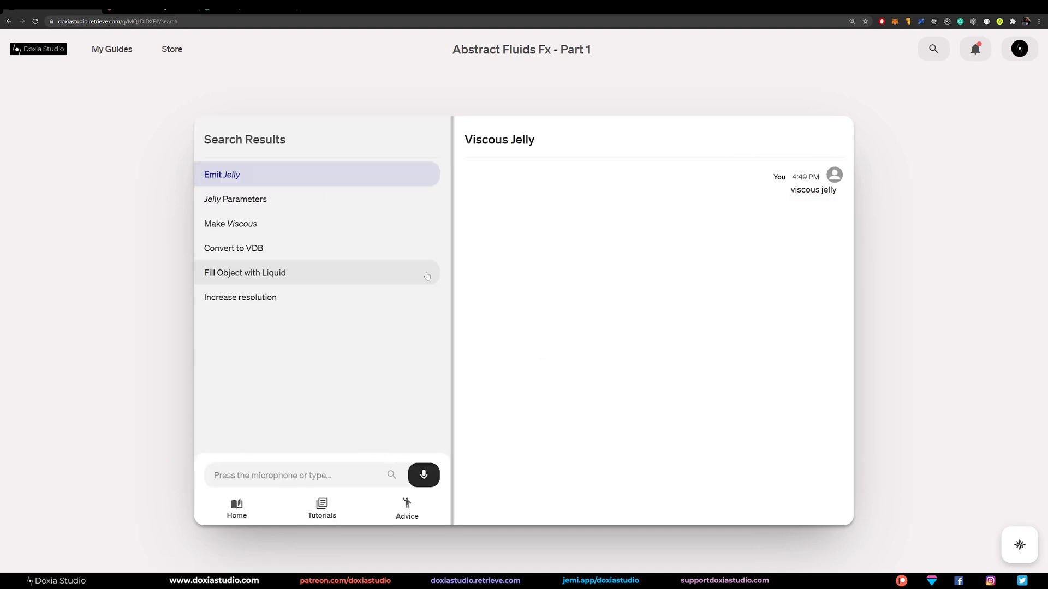
- Play the Emit Jelly search result with its sound muted, pausing at 04:00
{"action": "left_click", "coordinate": [601, 306]}
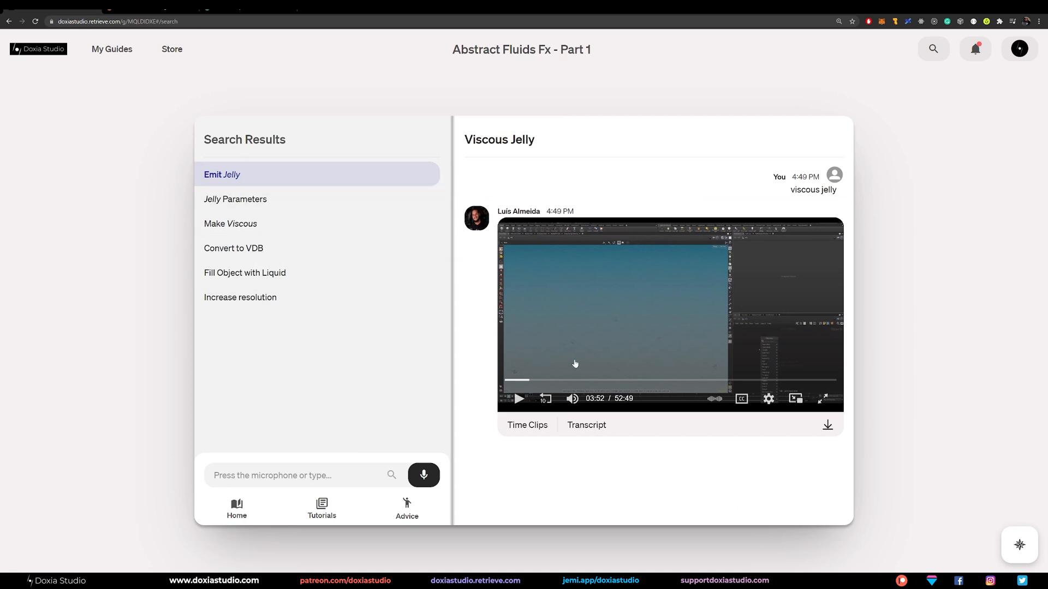
{"action": "left_click", "coordinate": [626, 285]}
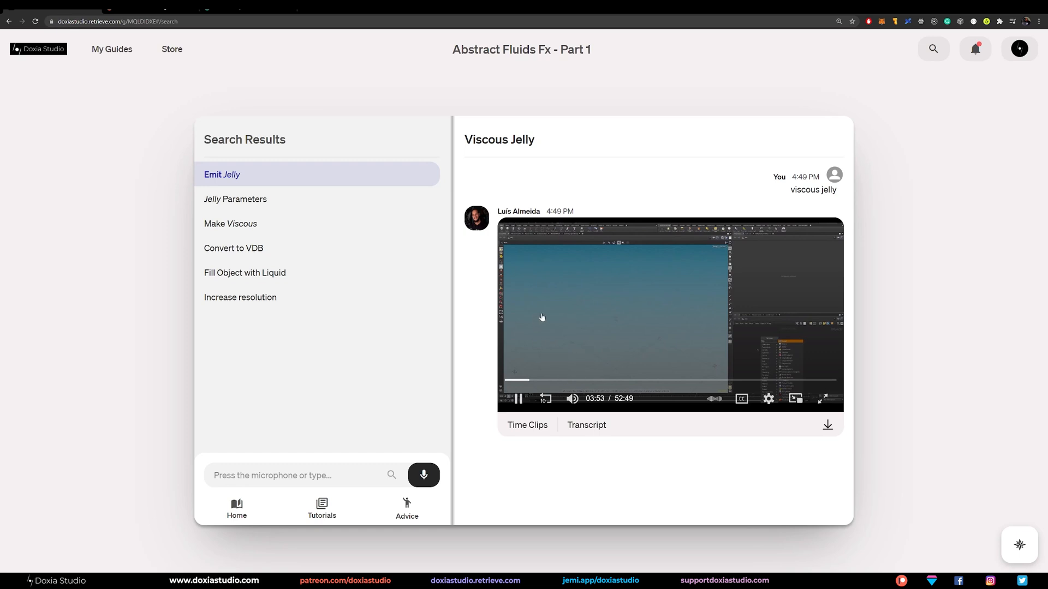
{"action": "left_click", "coordinate": [572, 399]}
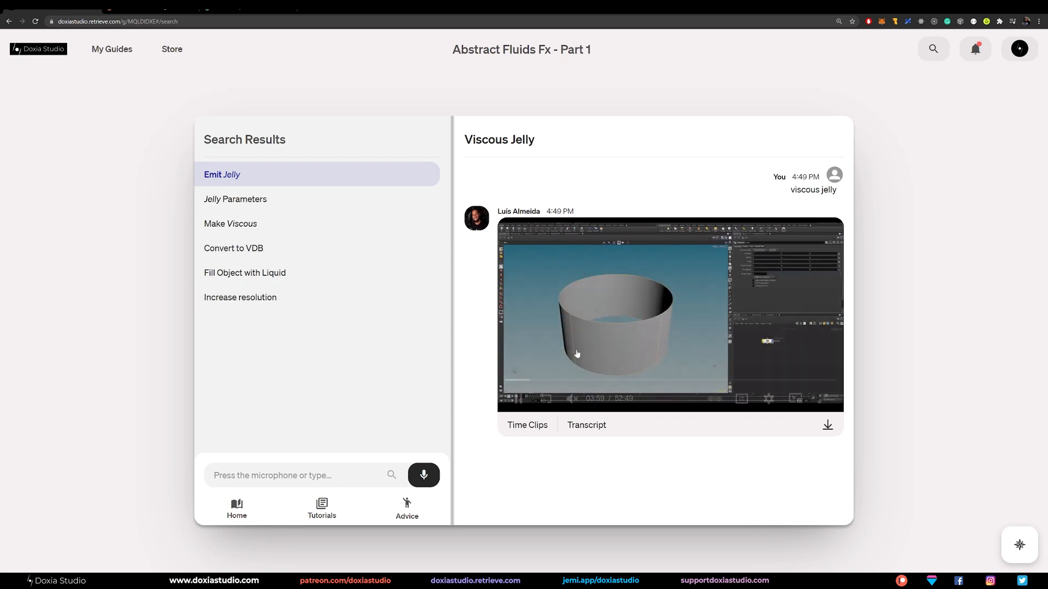
{"action": "left_click", "coordinate": [674, 333]}
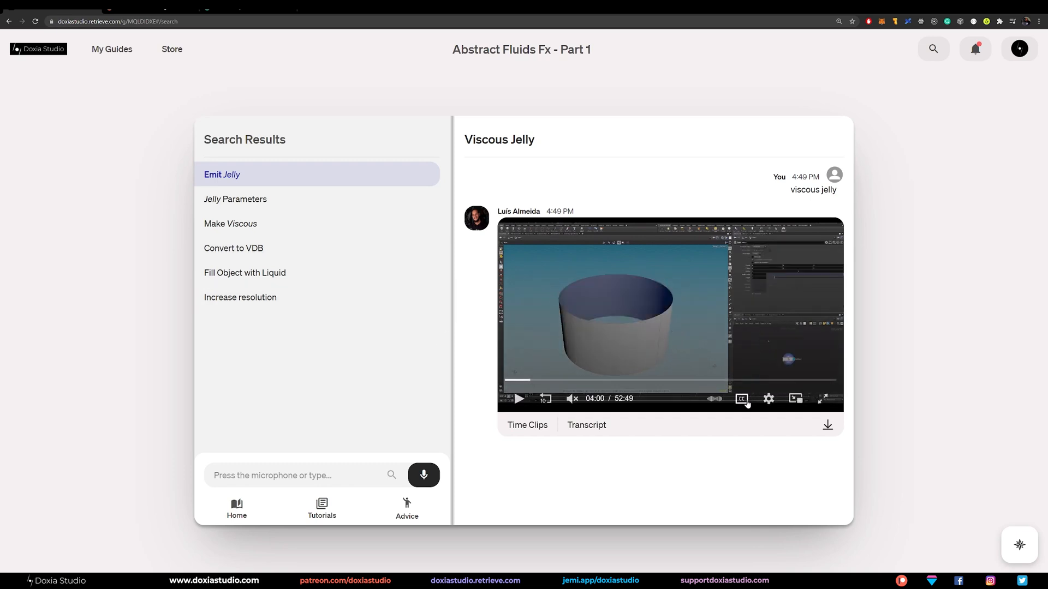
- Check the caption and audio language choices offered for the Emit Jelly clip
{"action": "left_click", "coordinate": [747, 404]}
{"action": "left_click", "coordinate": [716, 402]}
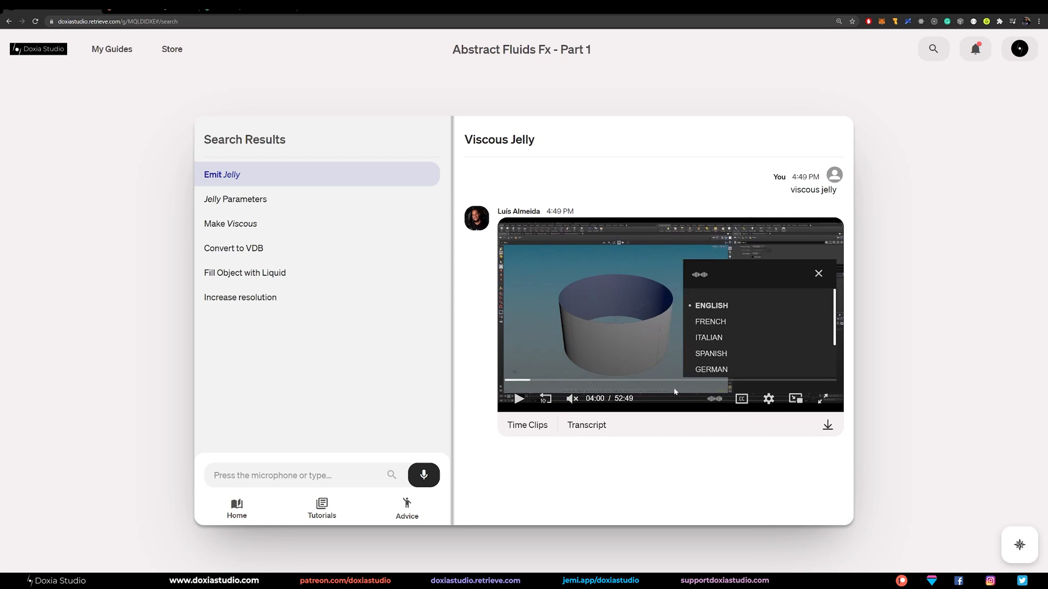
{"action": "left_click", "coordinate": [677, 470]}
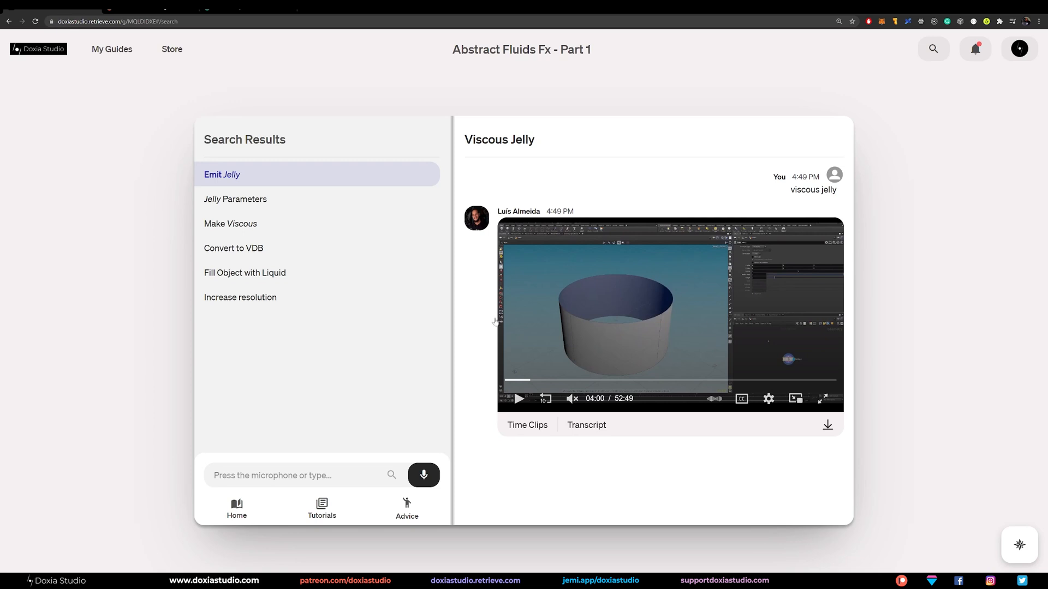
- Return to the store and look through its featured and bundle offers
{"action": "left_click", "coordinate": [174, 55]}
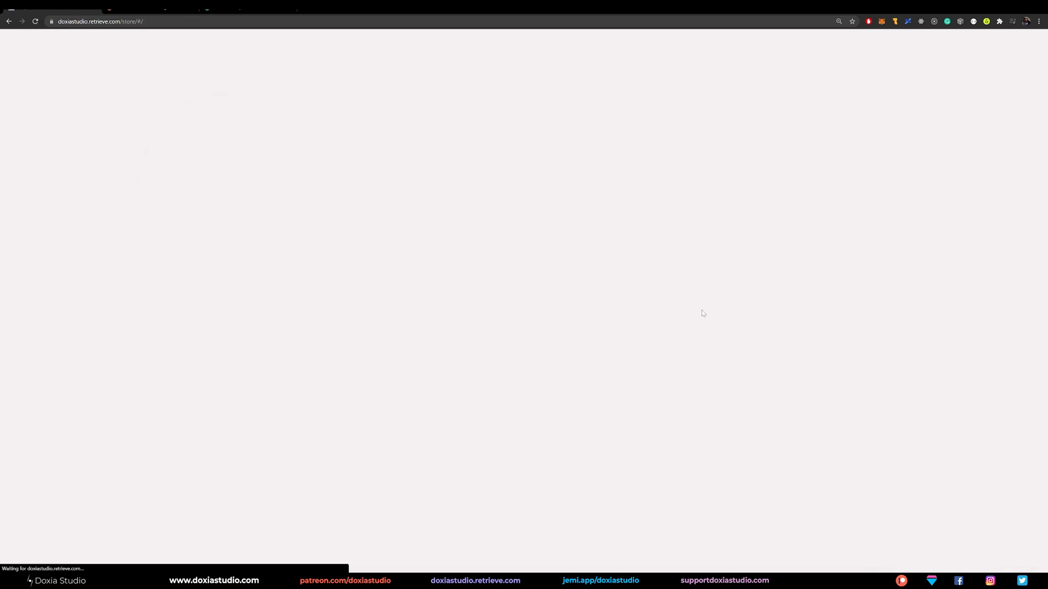
{"action": "scroll", "coordinate": [704, 327], "scroll_direction": "down", "scroll_amount": 4}
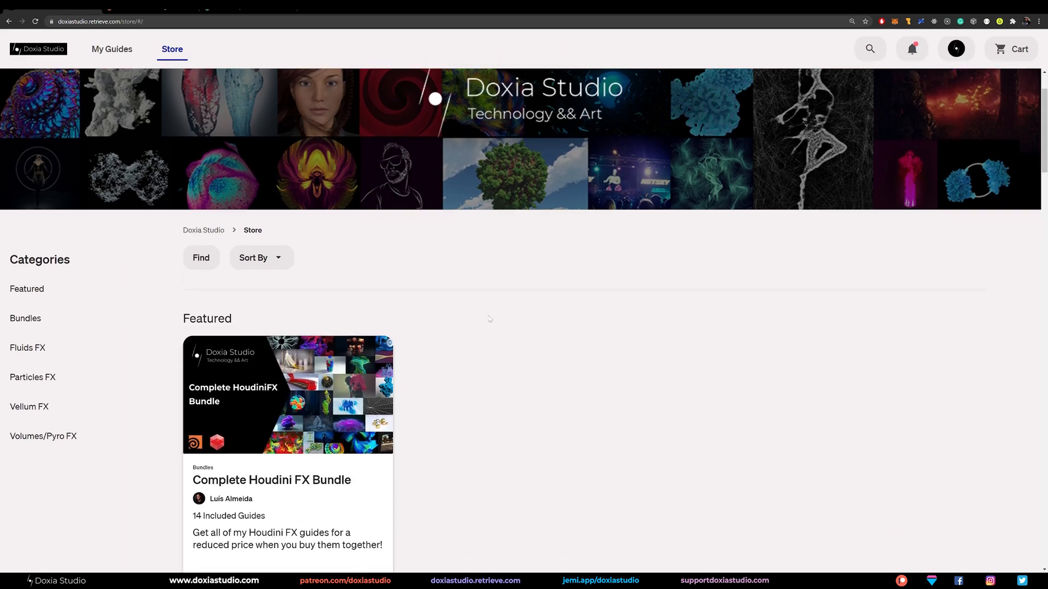
{"action": "scroll", "coordinate": [626, 297], "scroll_direction": "down", "scroll_amount": 2}
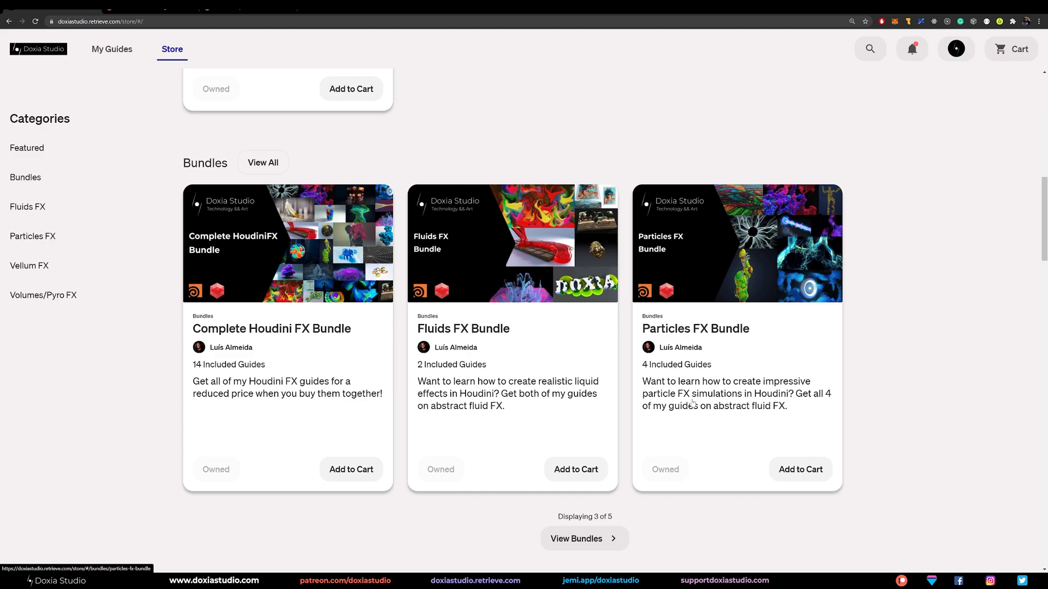
{"action": "scroll", "coordinate": [699, 399], "scroll_direction": "down", "scroll_amount": 2}
{"action": "scroll", "coordinate": [299, 158], "scroll_direction": "up", "scroll_amount": 3}
{"action": "scroll", "coordinate": [307, 148], "scroll_direction": "down", "scroll_amount": 7}
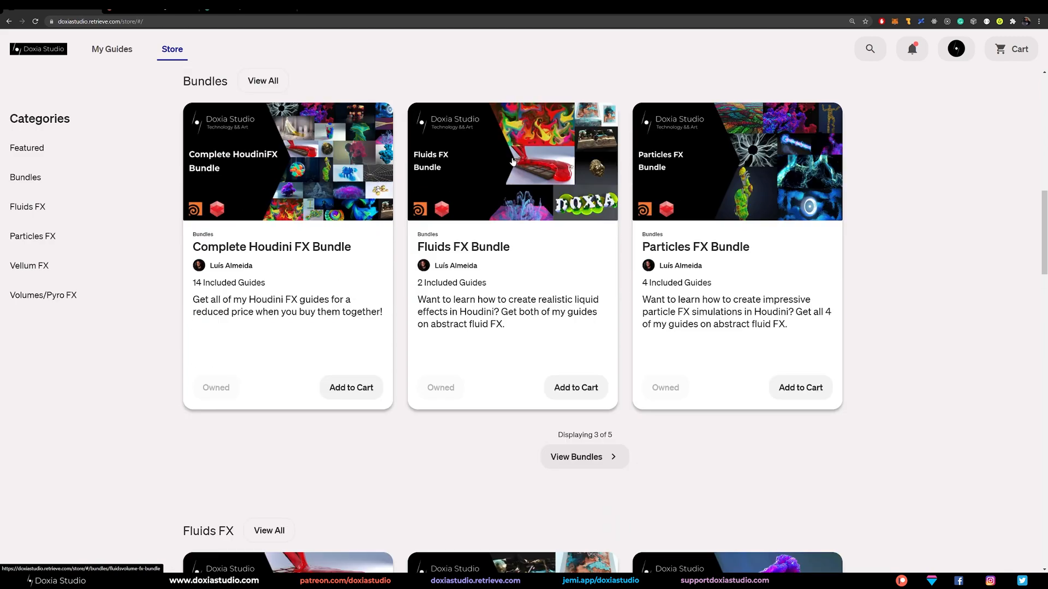
- Switch to the Doxia Studio Patreon page and examine the membership levels and their Retrieve Store Discount offers
{"action": "left_click", "coordinate": [158, 10]}
{"action": "scroll", "coordinate": [583, 245], "scroll_direction": "up", "scroll_amount": 3}
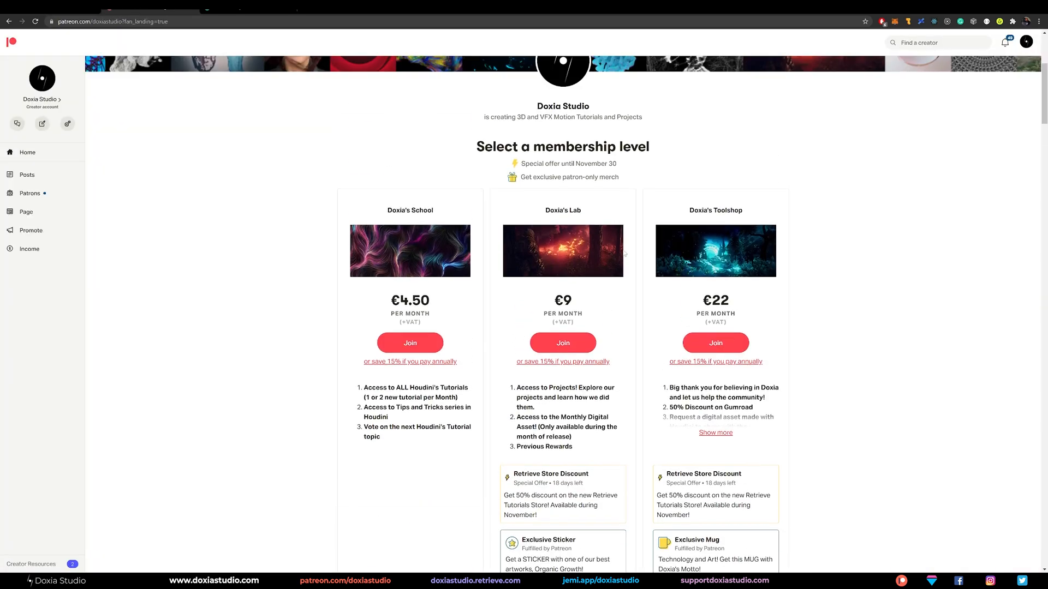
{"action": "scroll", "coordinate": [623, 253], "scroll_direction": "down", "scroll_amount": 2}
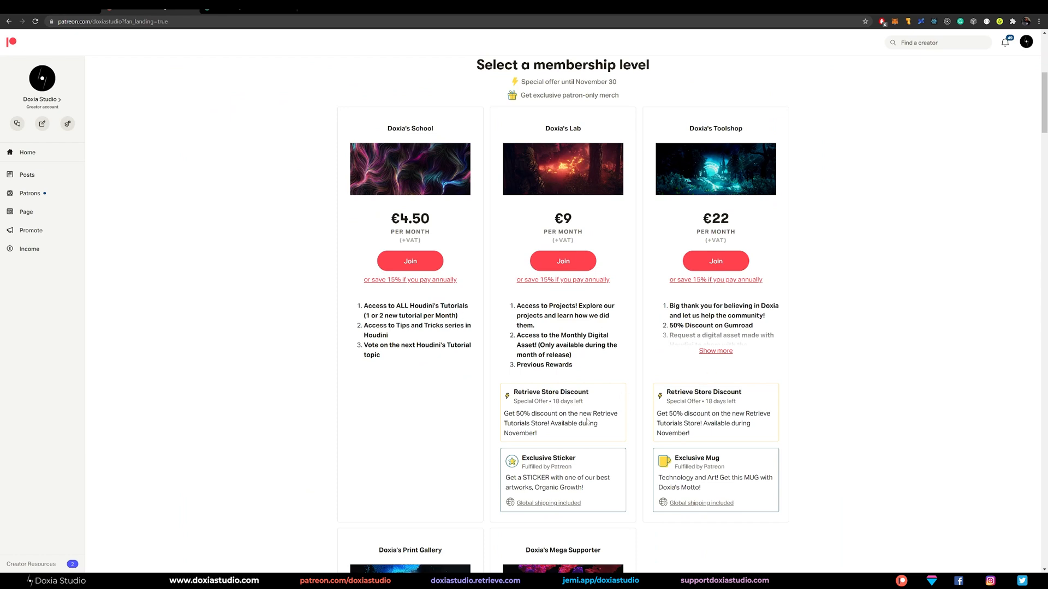
{"action": "left_click_drag", "start_coordinate": [543, 131], "coordinate": [587, 128]}
{"action": "left_click", "coordinate": [637, 121]}
{"action": "scroll", "coordinate": [720, 178], "scroll_direction": "down", "scroll_amount": 3}
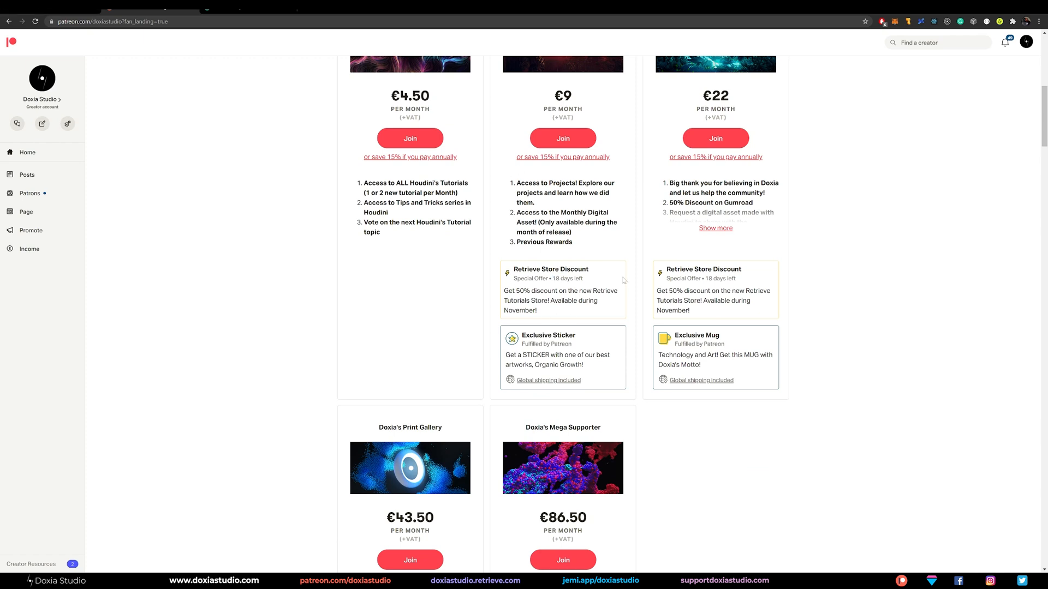
{"action": "scroll", "coordinate": [623, 277], "scroll_direction": "down", "scroll_amount": 2}
{"action": "scroll", "coordinate": [213, 101], "scroll_direction": "up", "scroll_amount": 3}
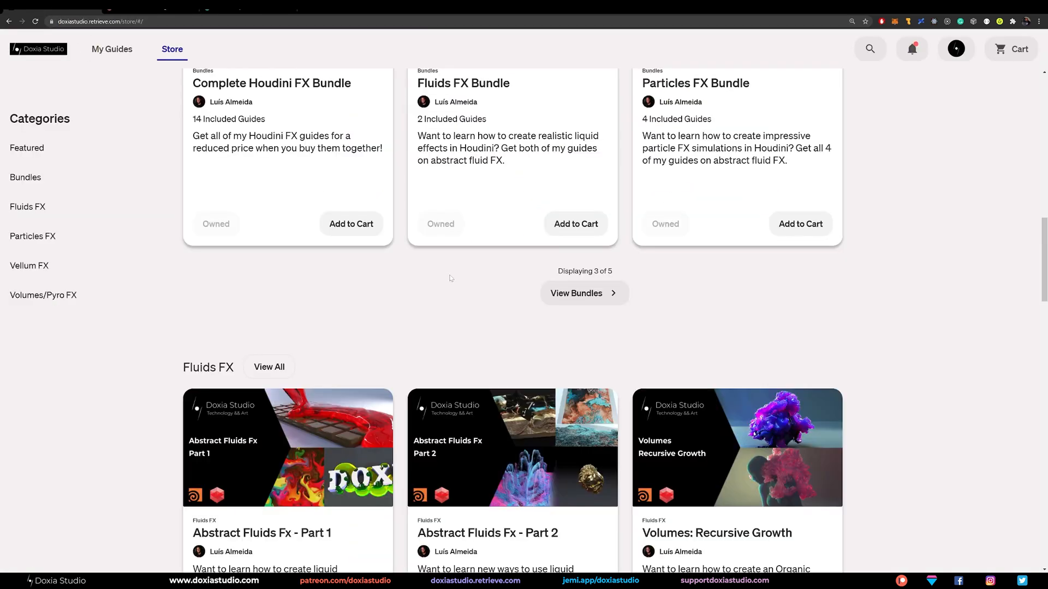
- Go back to the store, open the complete bundles list and review the offered bundles
{"action": "scroll", "coordinate": [800, 361], "scroll_direction": "up", "scroll_amount": 5}
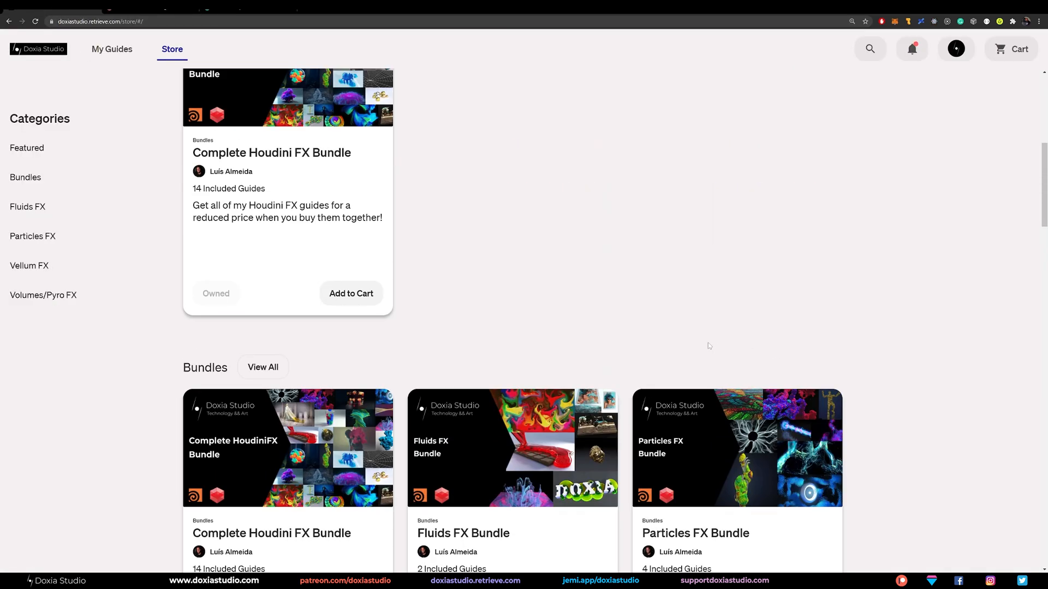
{"action": "scroll", "coordinate": [719, 349], "scroll_direction": "up", "scroll_amount": 4}
{"action": "scroll", "coordinate": [719, 349], "scroll_direction": "down", "scroll_amount": 3}
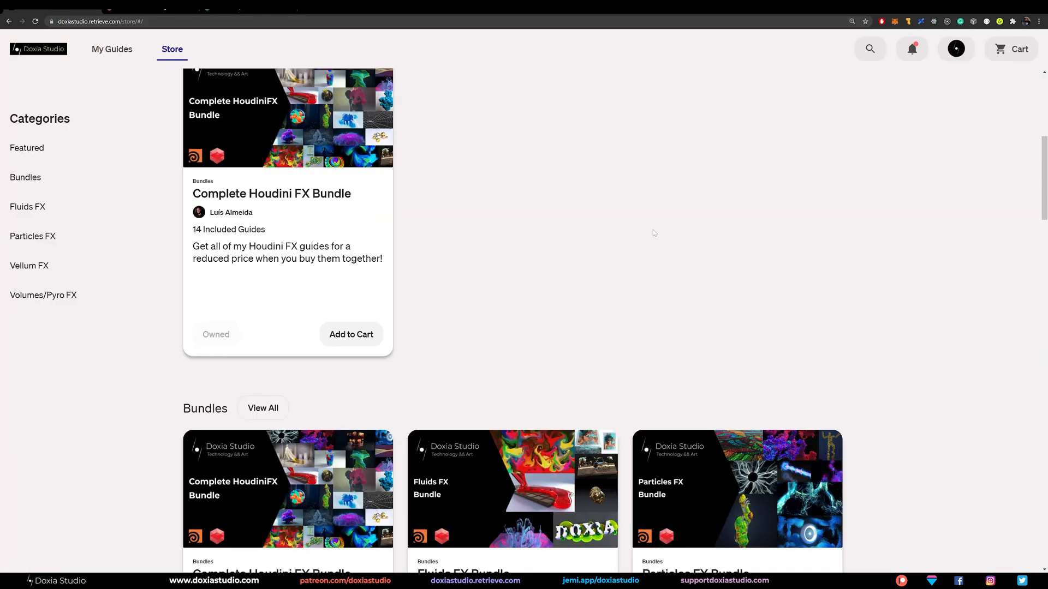
{"action": "scroll", "coordinate": [656, 224], "scroll_direction": "down", "scroll_amount": 6}
{"action": "scroll", "coordinate": [901, 373], "scroll_direction": "down", "scroll_amount": 4}
{"action": "scroll", "coordinate": [872, 362], "scroll_direction": "up", "scroll_amount": 6}
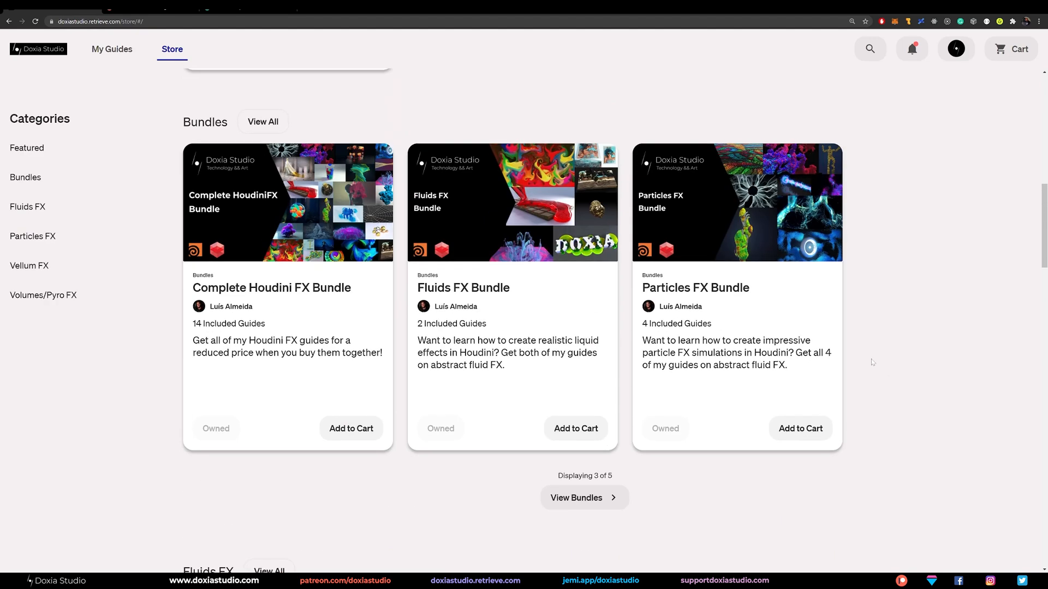
{"action": "left_click", "coordinate": [579, 497]}
{"action": "scroll", "coordinate": [254, 229], "scroll_direction": "down", "scroll_amount": 2}
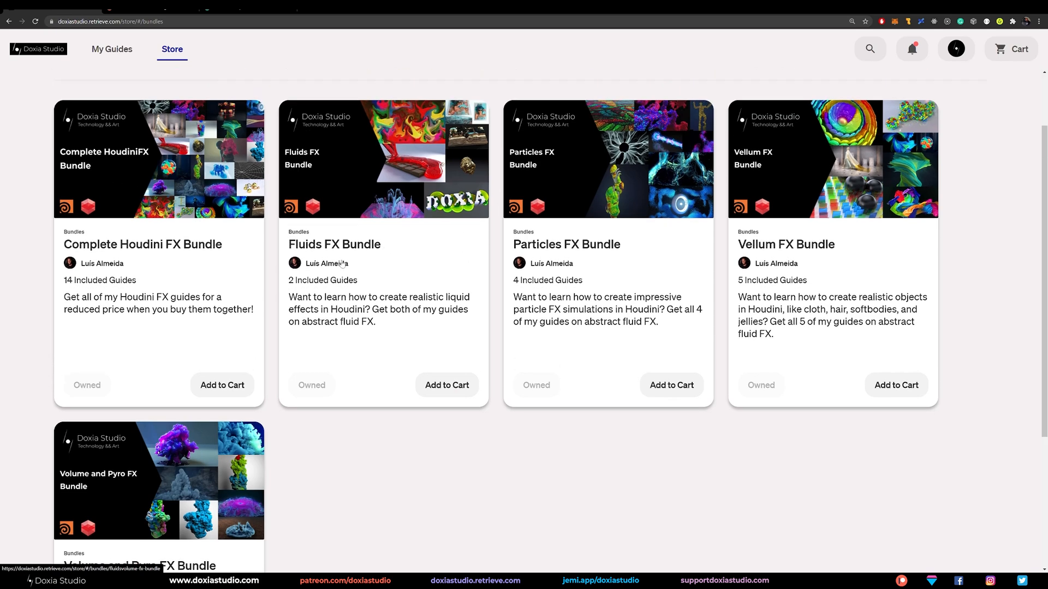
{"action": "scroll", "coordinate": [114, 472], "scroll_direction": "down", "scroll_amount": 1}
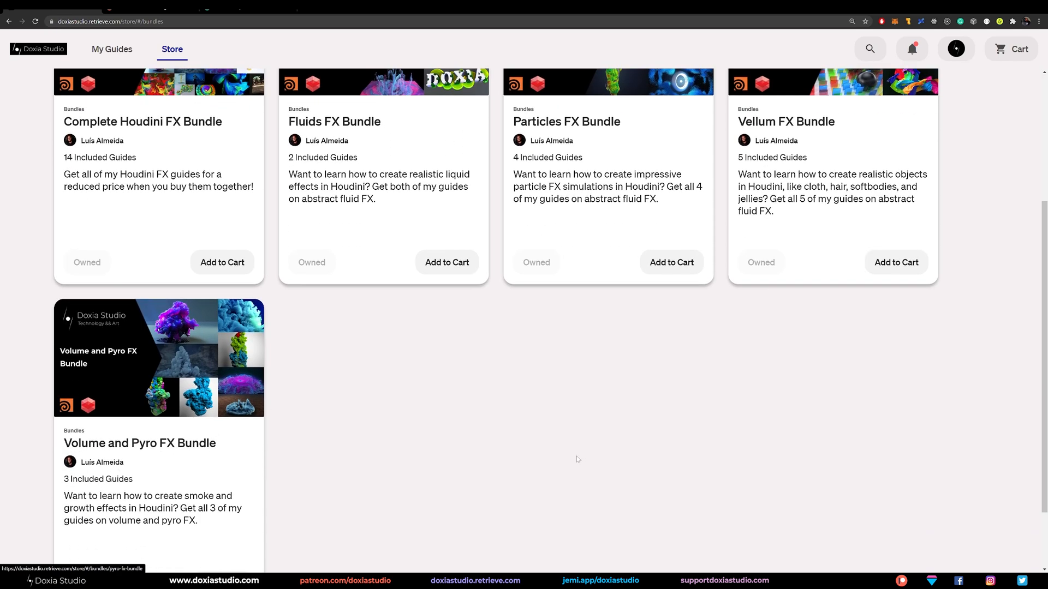
{"action": "scroll", "coordinate": [621, 430], "scroll_direction": "up", "scroll_amount": 2}
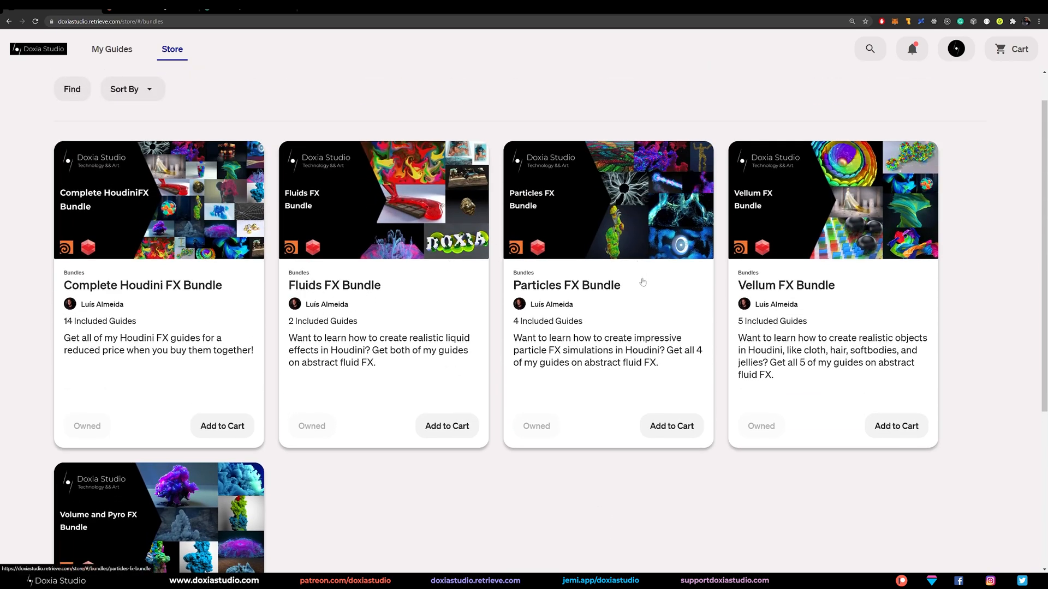
{"action": "scroll", "coordinate": [807, 339], "scroll_direction": "down", "scroll_amount": 3}
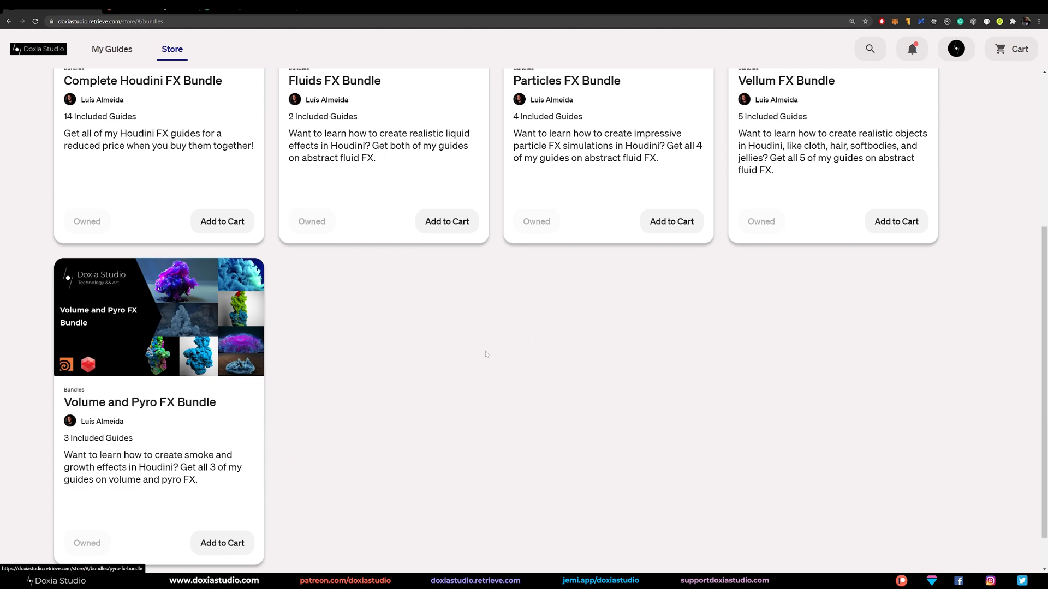
{"action": "scroll", "coordinate": [405, 376], "scroll_direction": "up", "scroll_amount": 3}
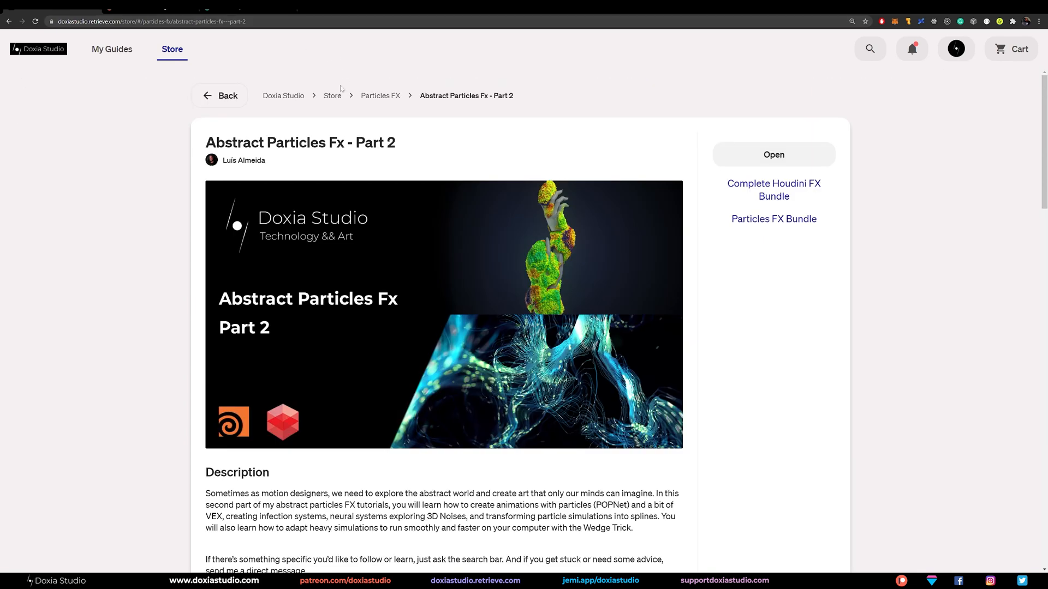
- Return from the Abstract Particles Fx - Part 2 page to the store and look over its featured and bundle sections
{"action": "left_click", "coordinate": [219, 96]}
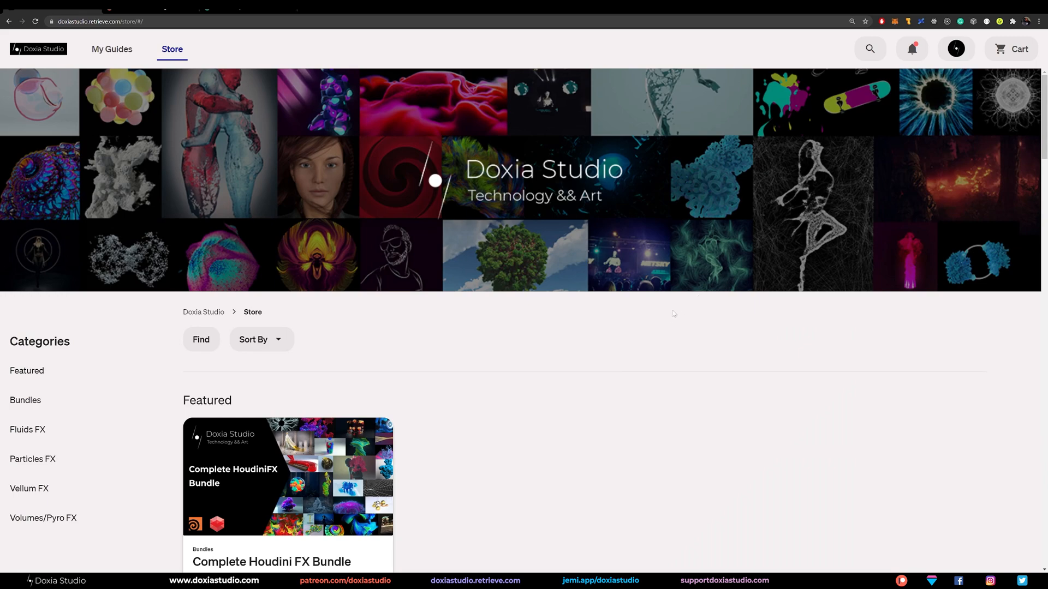
{"action": "scroll", "coordinate": [538, 385], "scroll_direction": "down", "scroll_amount": 5}
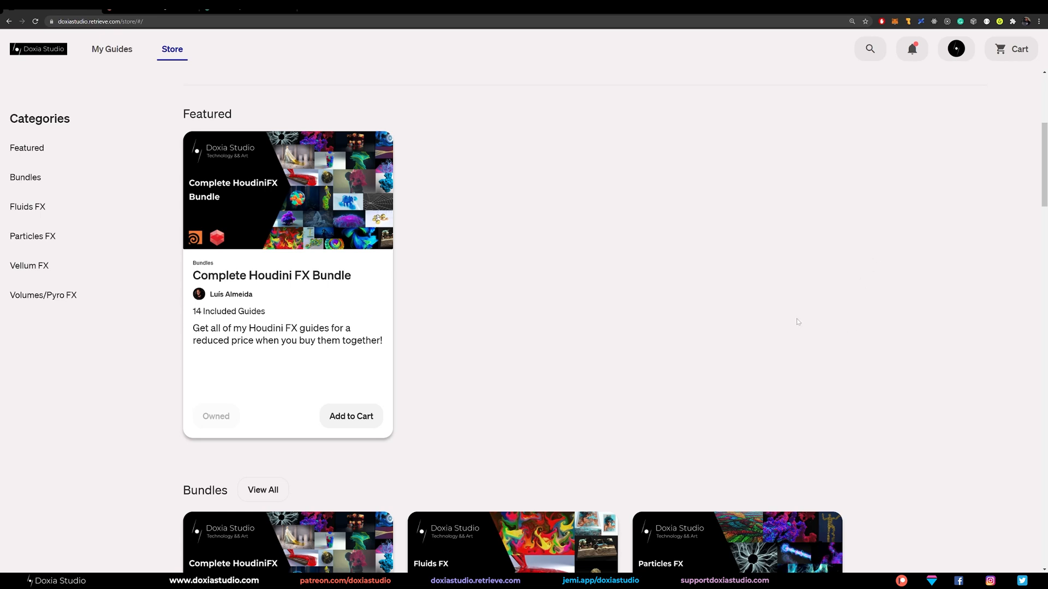
{"action": "scroll", "coordinate": [802, 322], "scroll_direction": "down", "scroll_amount": 2}
{"action": "scroll", "coordinate": [827, 317], "scroll_direction": "down", "scroll_amount": 2}
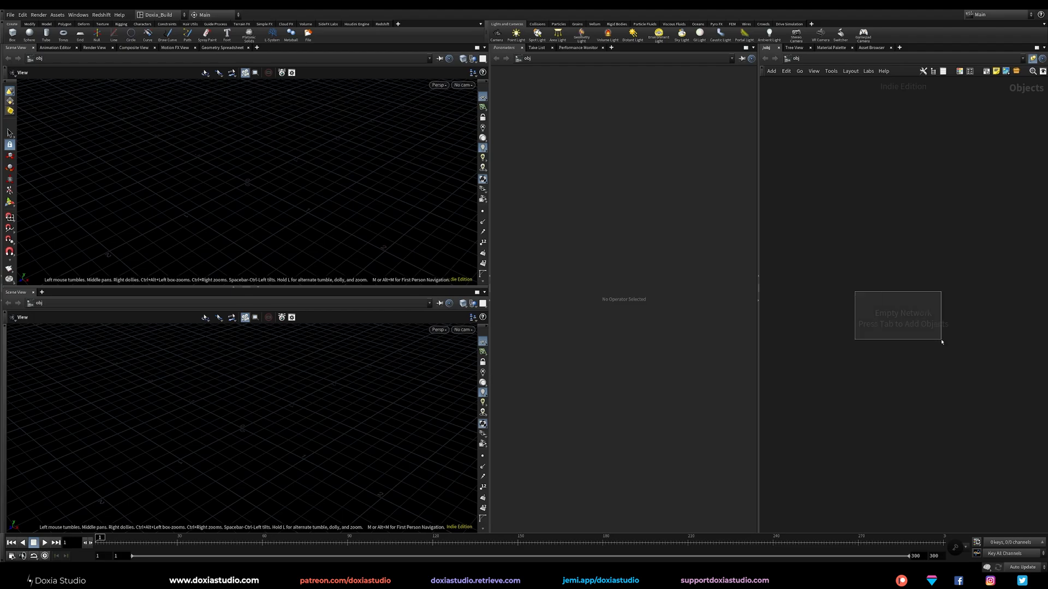
- Switch to Mixamo and preview the blue figure's Jumping Down animation on the Y Bot character
{"action": "key", "text": "alt+Tab"}
{"action": "key", "text": "Tab"}
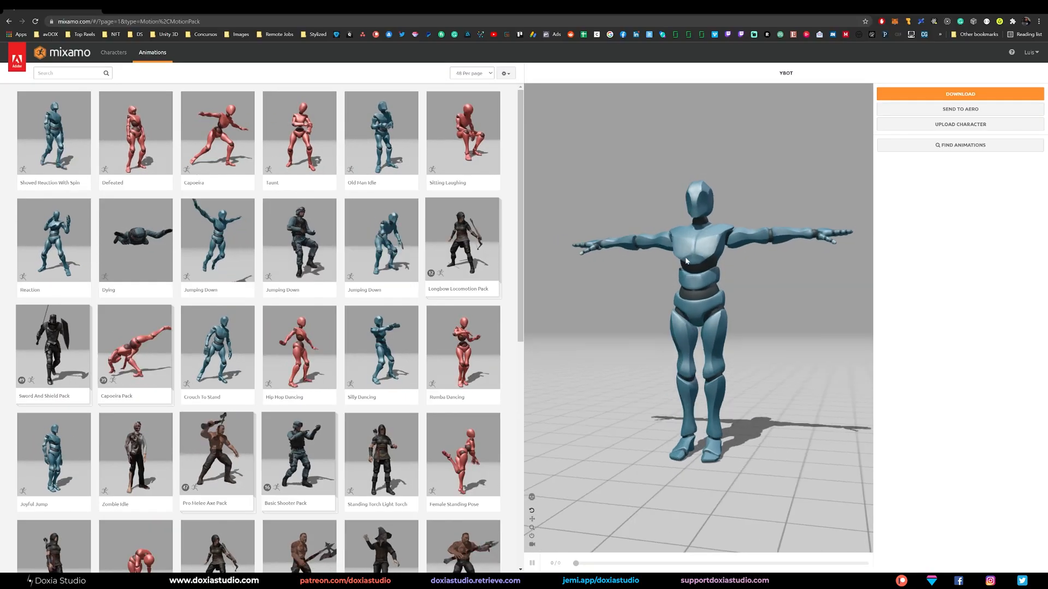
{"action": "left_click", "coordinate": [382, 274]}
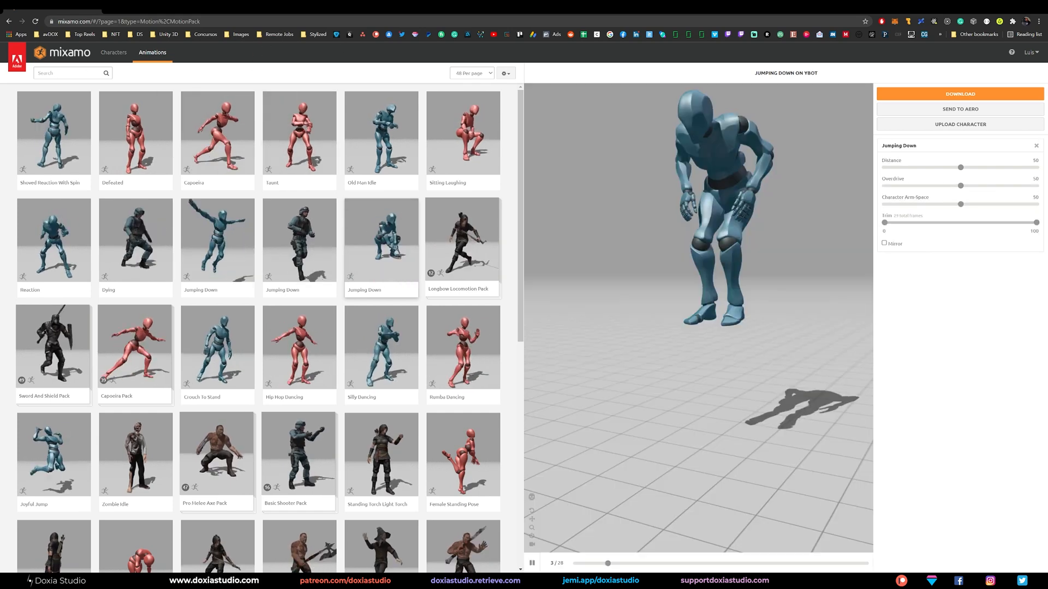
- Search the animations for "power" and download Sword And Shield Power Up as FBX Binary with skin at 30 frames per second
{"action": "left_click", "coordinate": [52, 73]}
{"action": "type", "text": "p"}
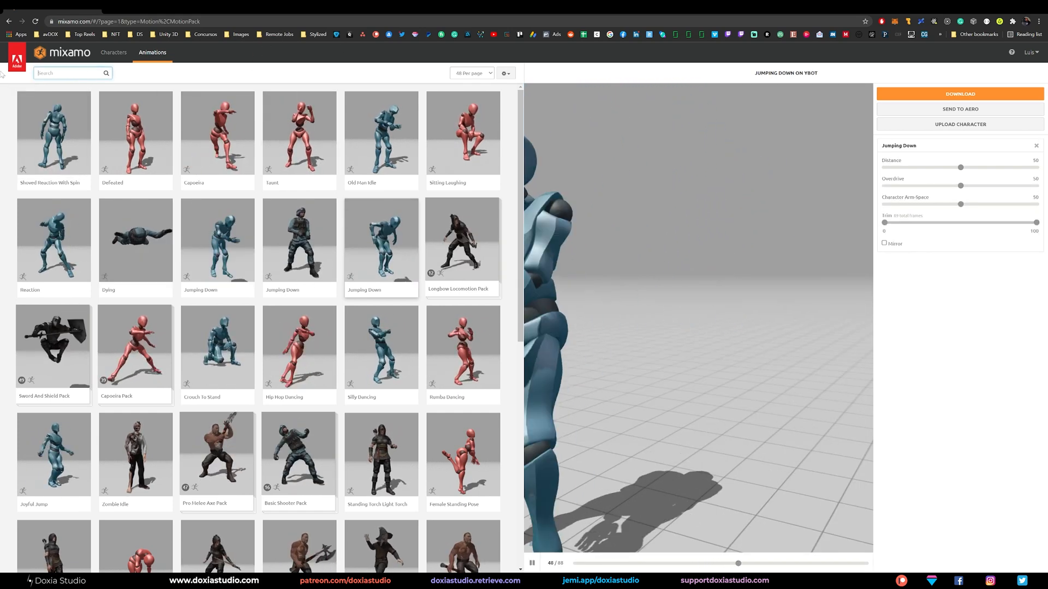
{"action": "type", "text": "ower"}
{"action": "key", "text": "Return"}
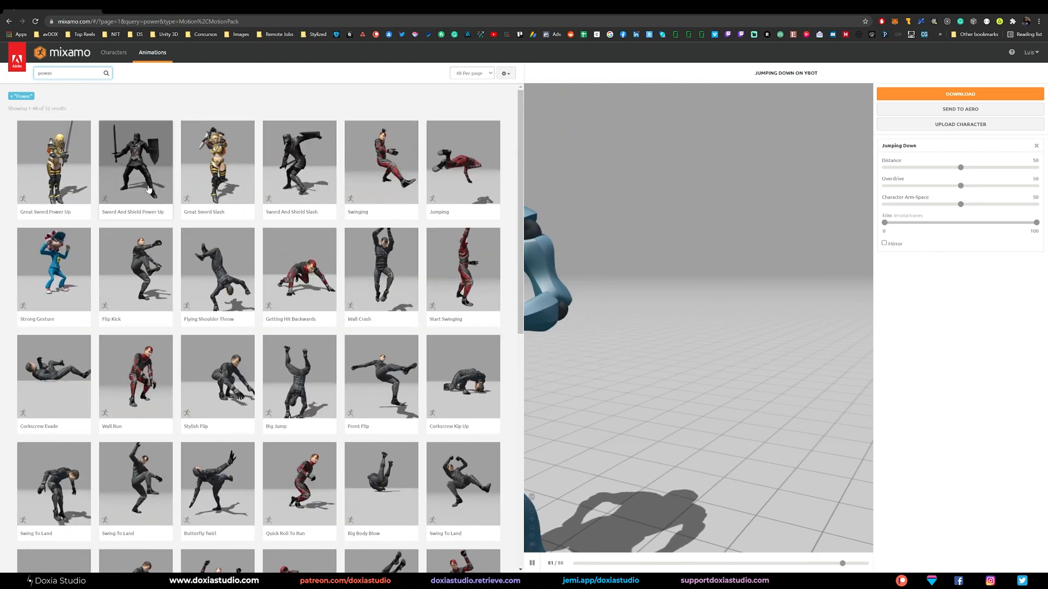
{"action": "left_click", "coordinate": [169, 186]}
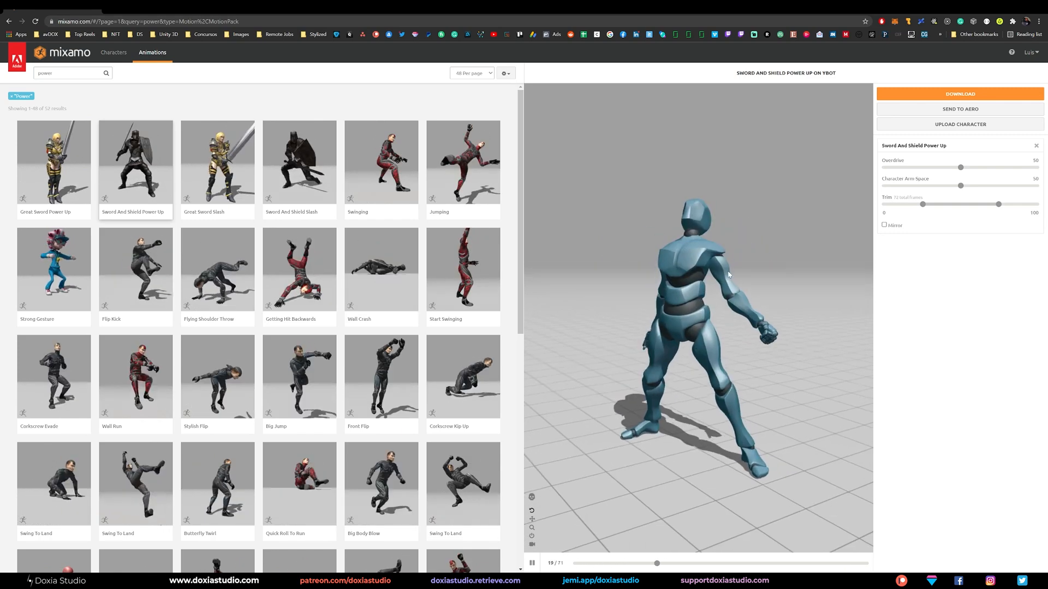
{"action": "left_click", "coordinate": [960, 94]}
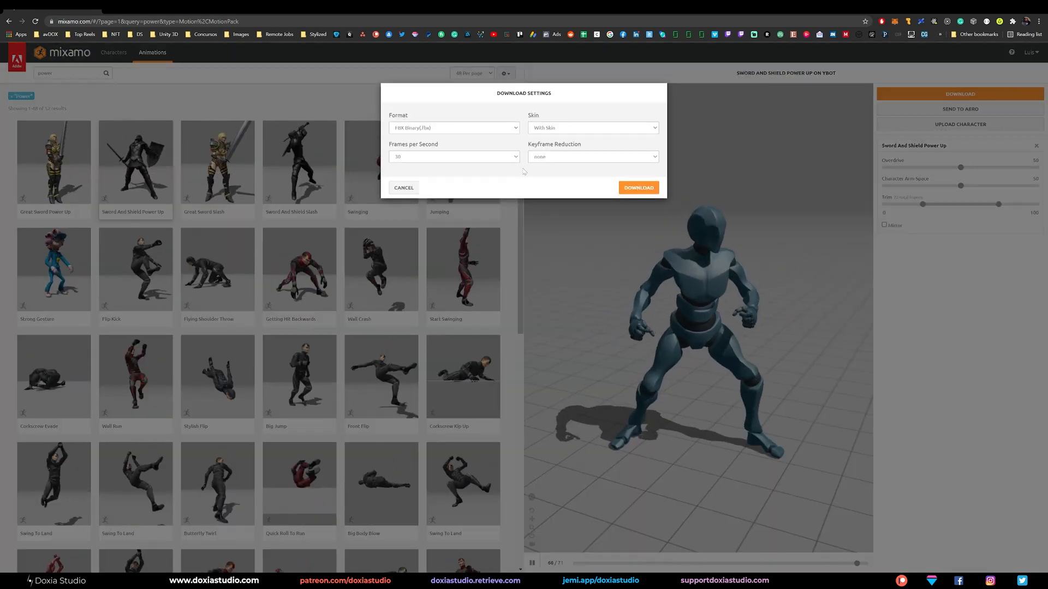
{"action": "left_click", "coordinate": [631, 188]}
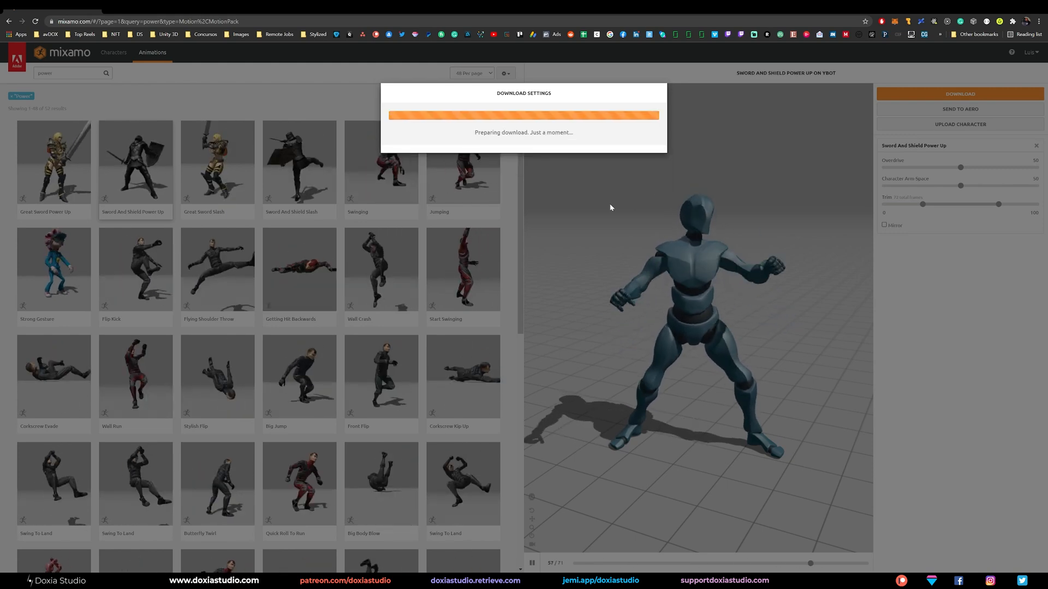
- Check the animation files in the FirePowerUp project's mixamo folder, ending back in the project folder
{"action": "left_click", "coordinate": [218, 581]}
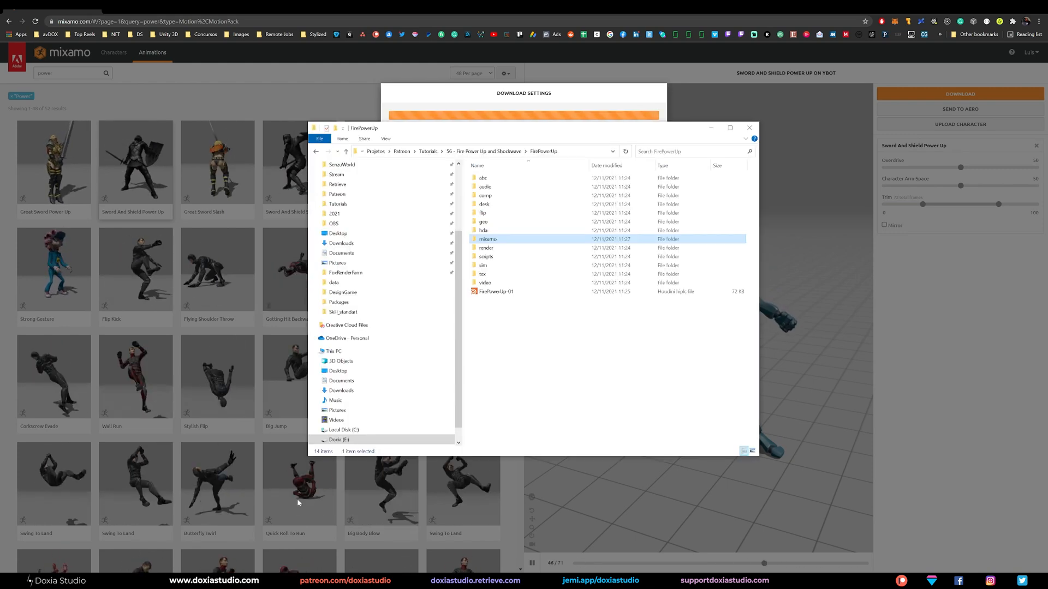
{"action": "left_click", "coordinate": [551, 357]}
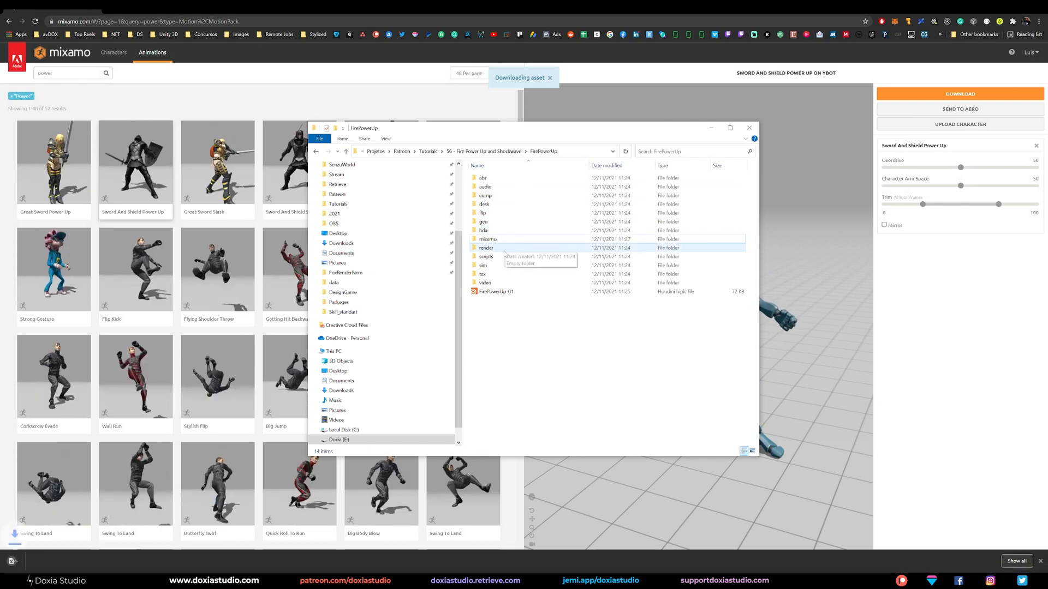
{"action": "double_click", "coordinate": [507, 240]}
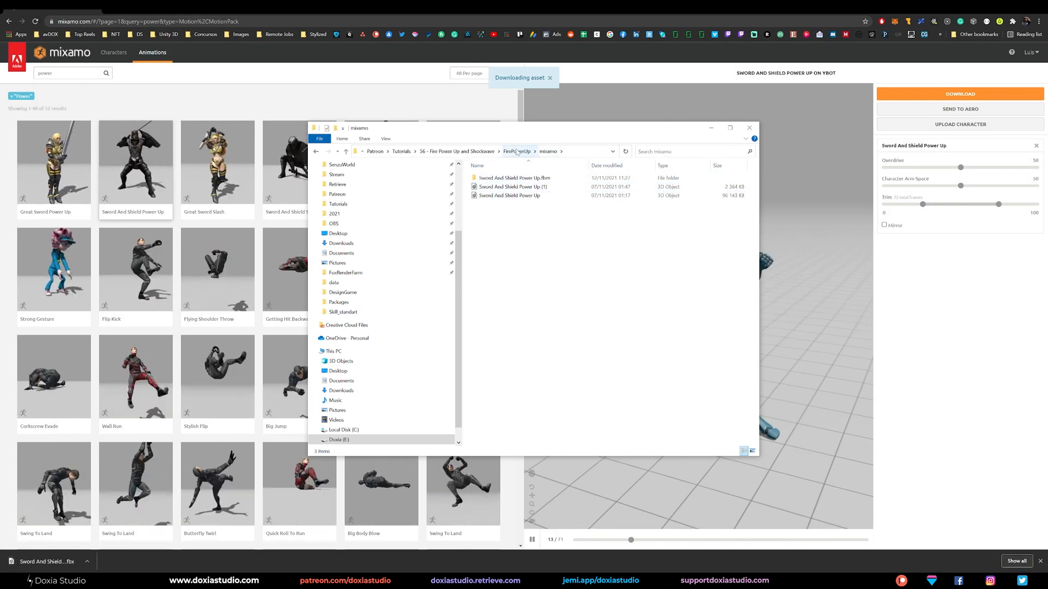
{"action": "key", "text": "alt+Up"}
{"action": "left_click", "coordinate": [587, 375]}
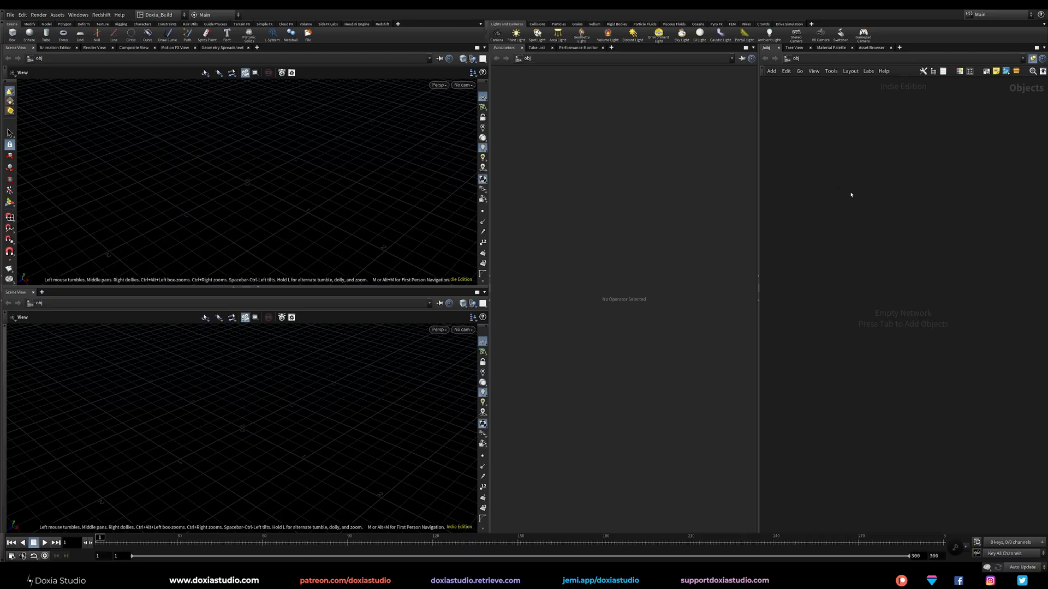
- Create a Geometry object named Char in Houdini's object network and place it near the network's upper middle
{"action": "key", "text": "Tab"}
{"action": "mouse_move", "coordinate": [857, 229]}
{"action": "left_click", "coordinate": [928, 227]}
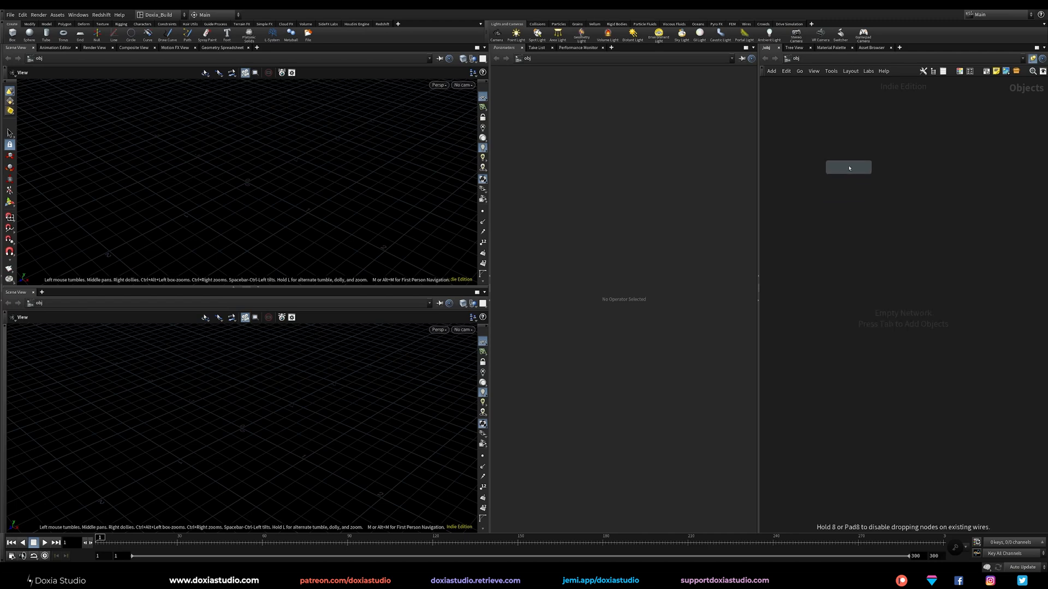
{"action": "left_click", "coordinate": [851, 166]}
{"action": "double_click", "coordinate": [889, 164]}
{"action": "type", "text": "Char"}
{"action": "key", "text": "Return"}
{"action": "left_click_drag", "start_coordinate": [853, 165], "coordinate": [856, 140]}
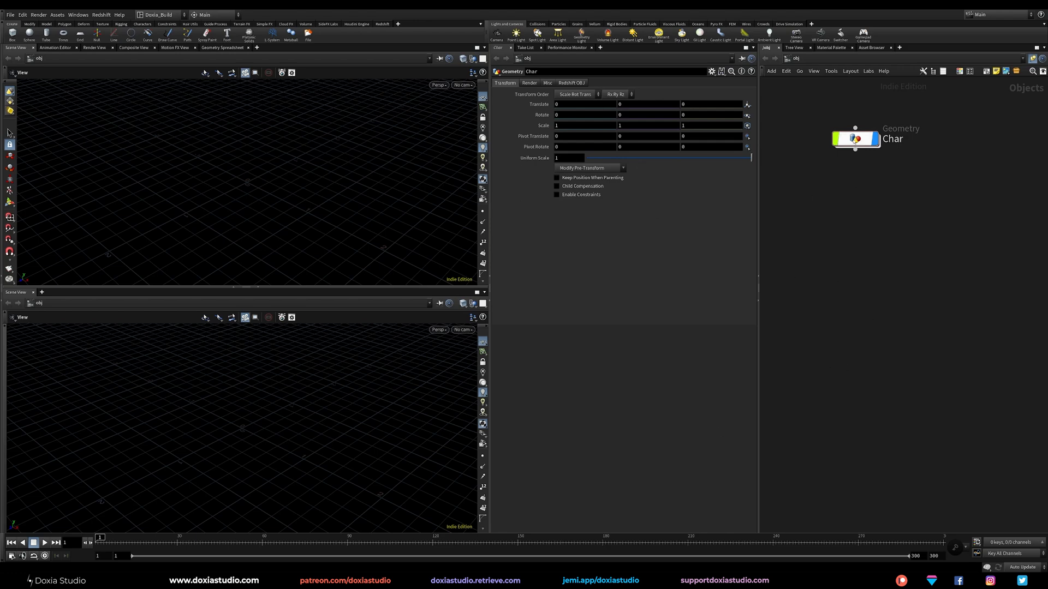
{"action": "left_click_drag", "start_coordinate": [855, 143], "coordinate": [892, 139]}
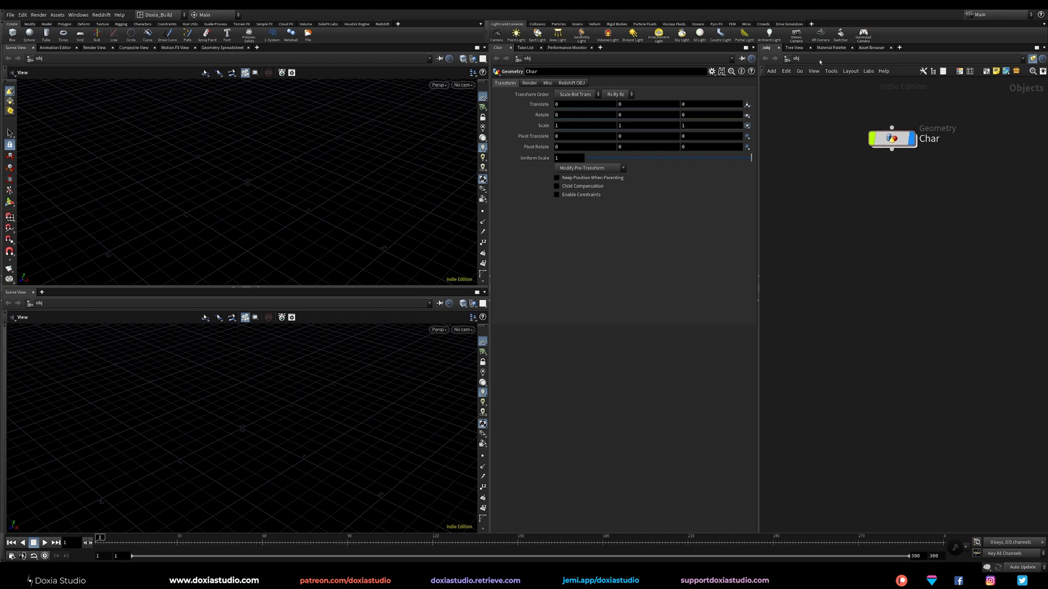
{"action": "left_click_drag", "start_coordinate": [892, 139], "coordinate": [886, 159]}
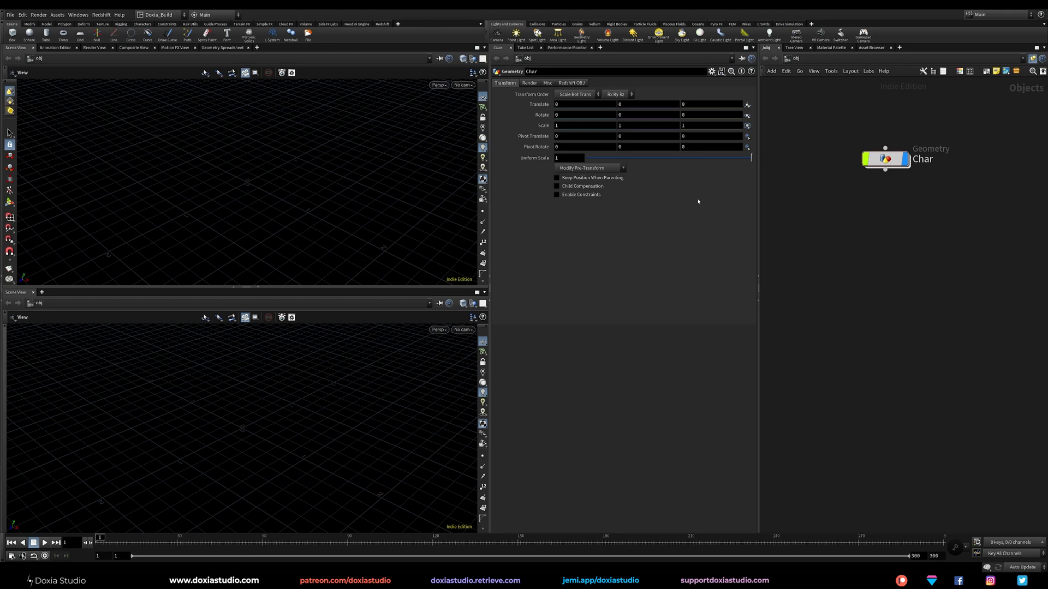
- Add an FBX Character Import node inside the Char geometry network
{"action": "double_click", "coordinate": [885, 159]}
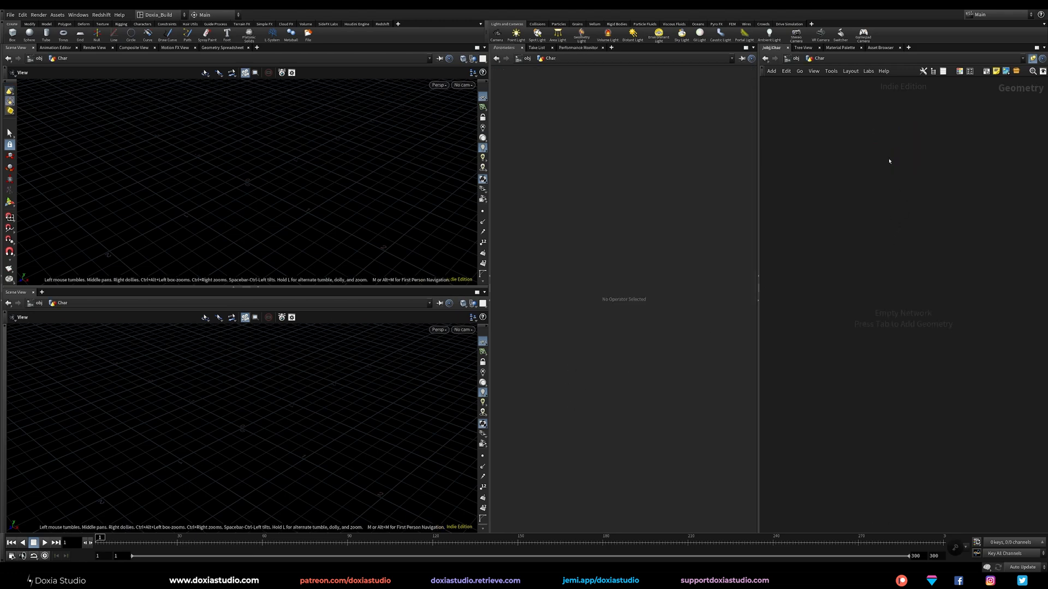
{"action": "key", "text": "Tab"}
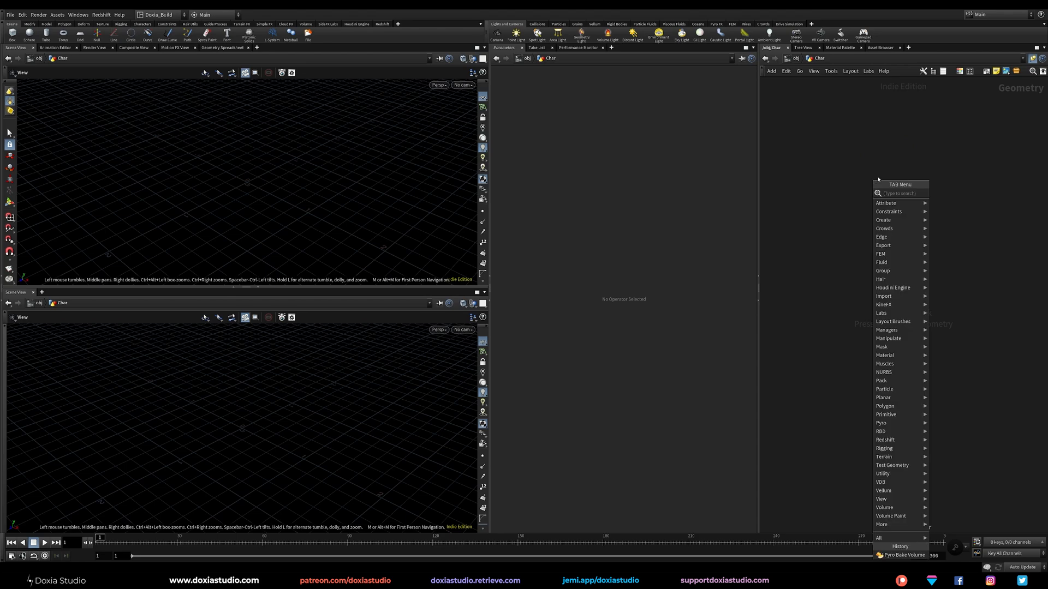
{"action": "type", "text": "fbx"}
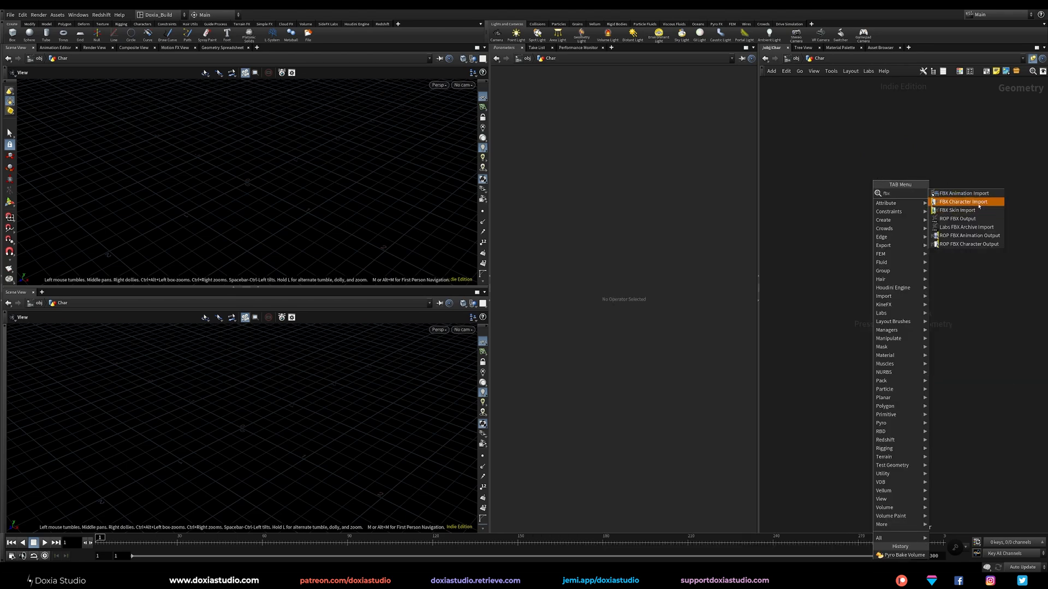
{"action": "left_click", "coordinate": [982, 205]}
{"action": "left_click", "coordinate": [892, 167]}
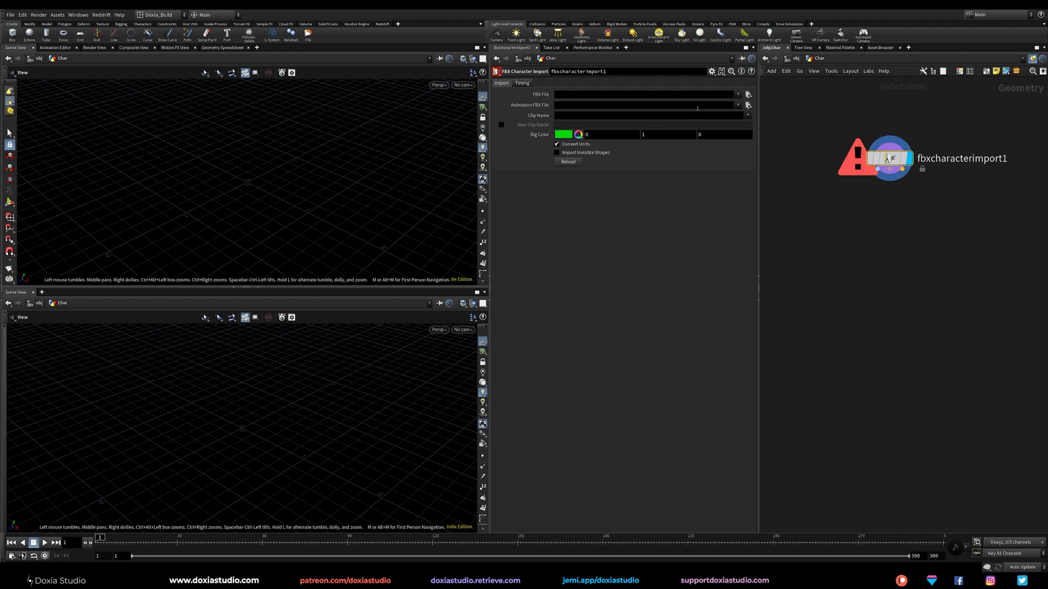
- Load Sword And Shield Power Up (1).fbx from $JOB/mixamo as the character import's FBX file
{"action": "left_click", "coordinate": [748, 95]}
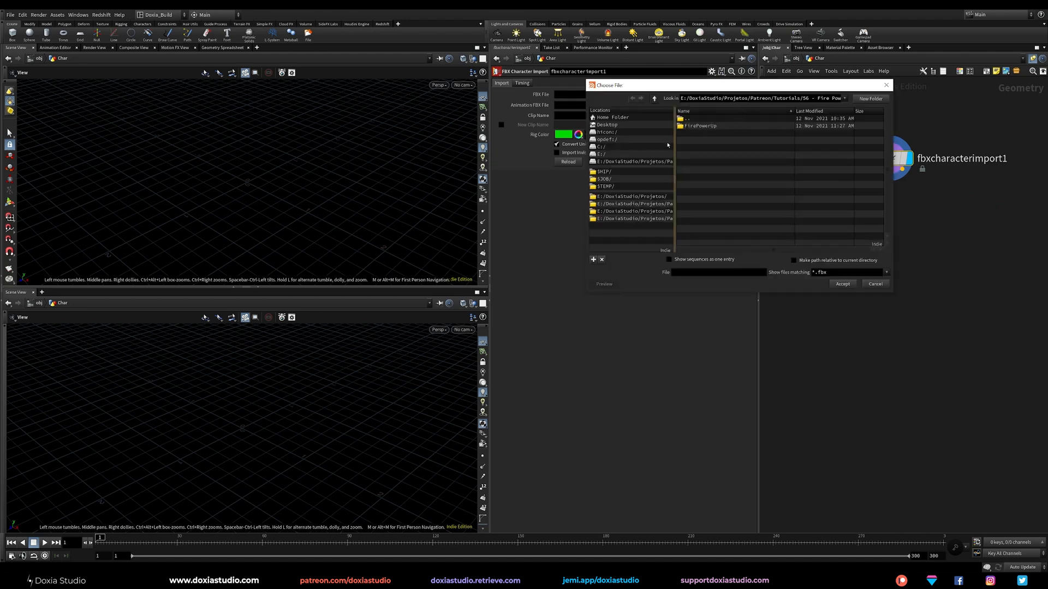
{"action": "left_click", "coordinate": [604, 179]}
{"action": "left_click", "coordinate": [702, 177]}
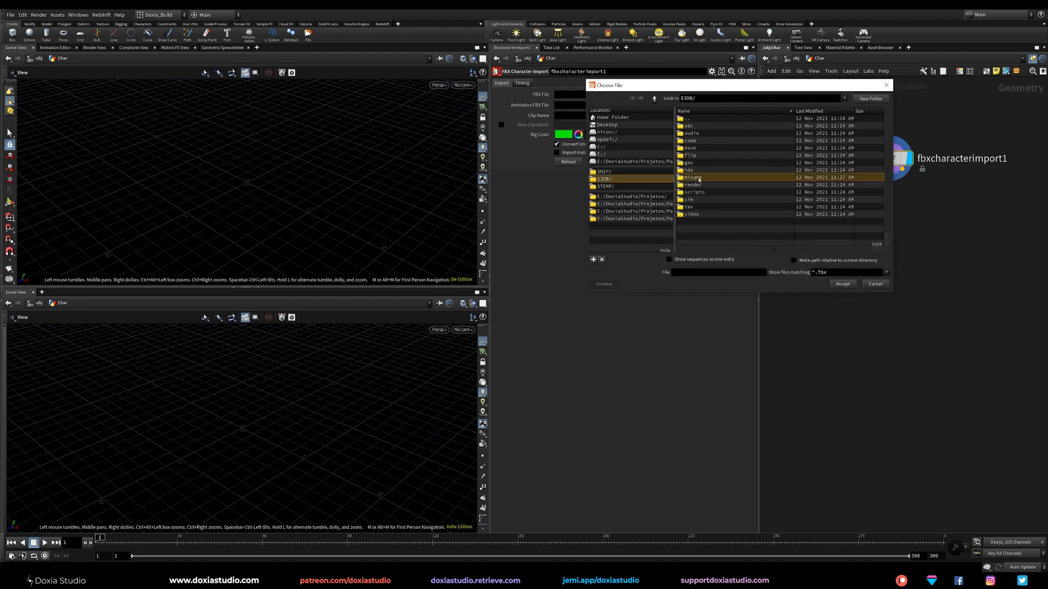
{"action": "double_click", "coordinate": [704, 178]}
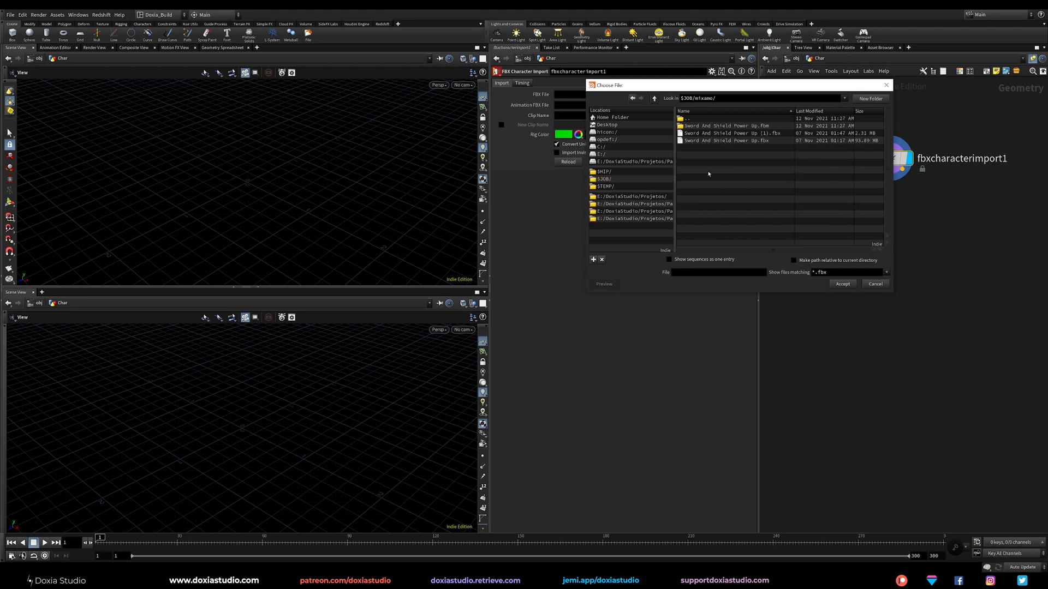
{"action": "left_click", "coordinate": [719, 141]}
{"action": "left_click", "coordinate": [731, 133]}
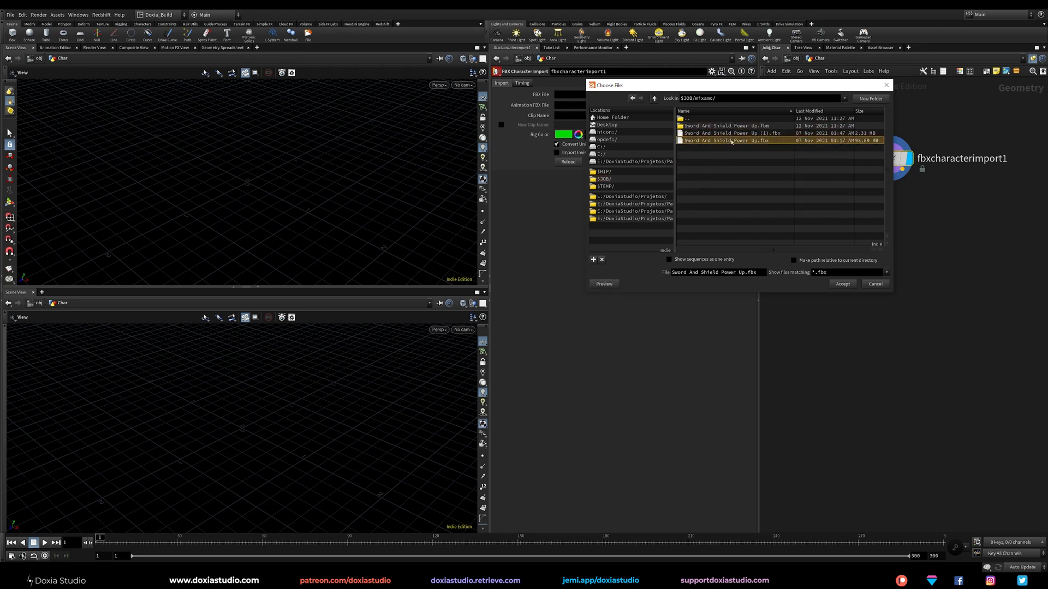
{"action": "double_click", "coordinate": [732, 133]}
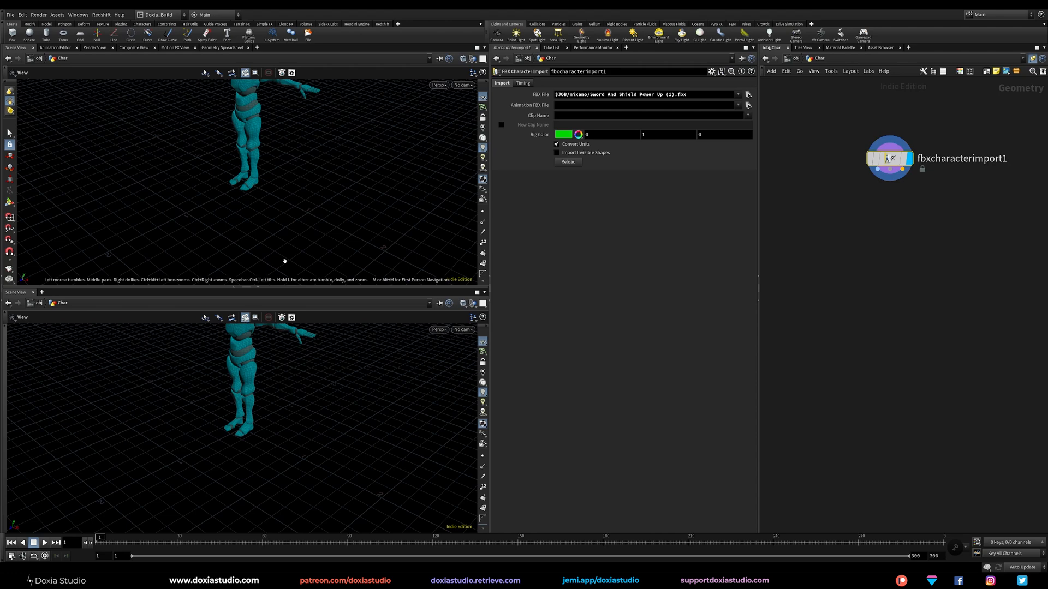
- Add a Bone Deform node directly below the character import, wired to its three outputs, and display it
{"action": "scroll", "coordinate": [251, 251], "scroll_direction": "down", "scroll_amount": 5}
{"action": "left_click_drag", "start_coordinate": [201, 262], "coordinate": [363, 218]}
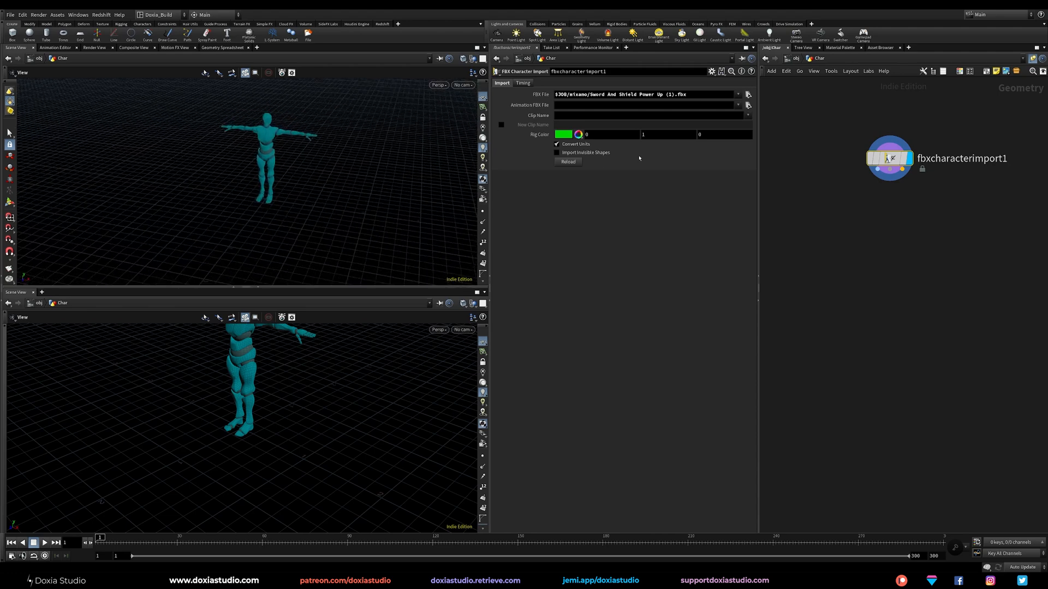
{"action": "left_click_drag", "start_coordinate": [100, 539], "coordinate": [202, 538]}
{"action": "left_click_drag", "start_coordinate": [877, 171], "coordinate": [874, 235]}
{"action": "type", "text": "bonde"}
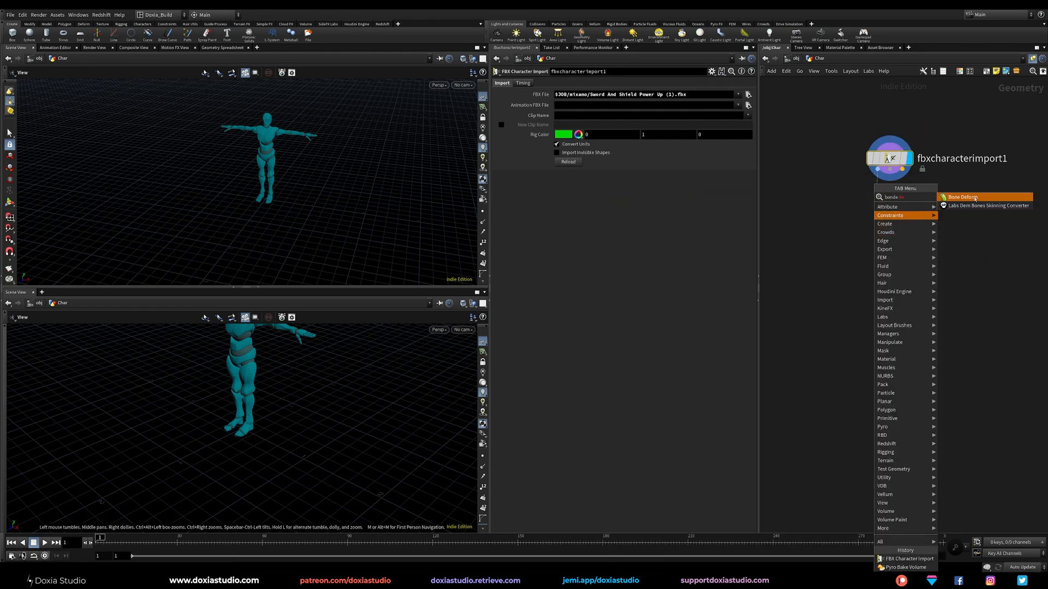
{"action": "left_click", "coordinate": [976, 198]}
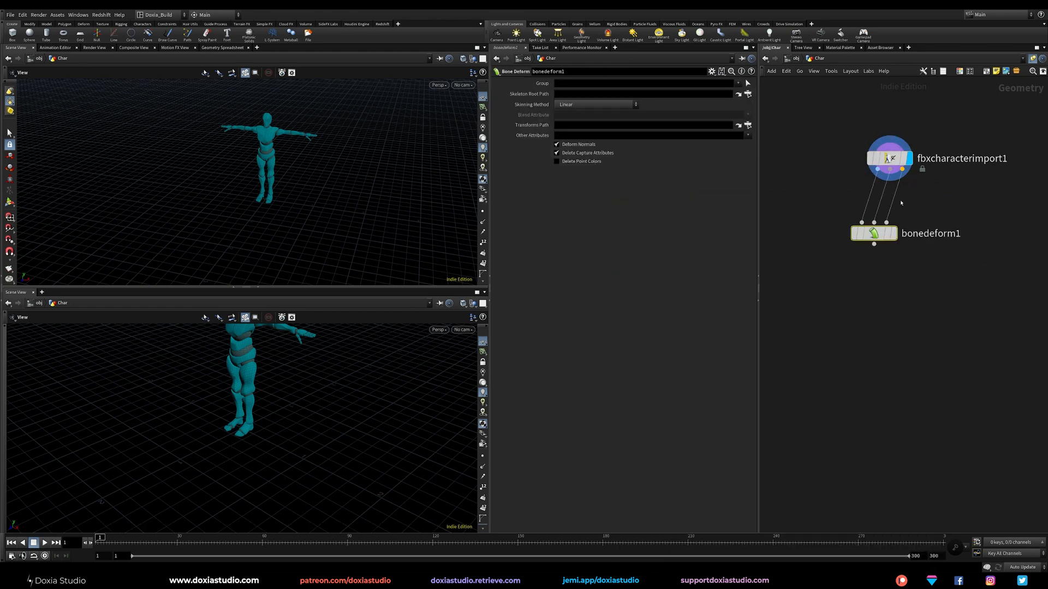
{"action": "left_click", "coordinate": [894, 234]}
{"action": "left_click_drag", "start_coordinate": [879, 236], "coordinate": [894, 226]}
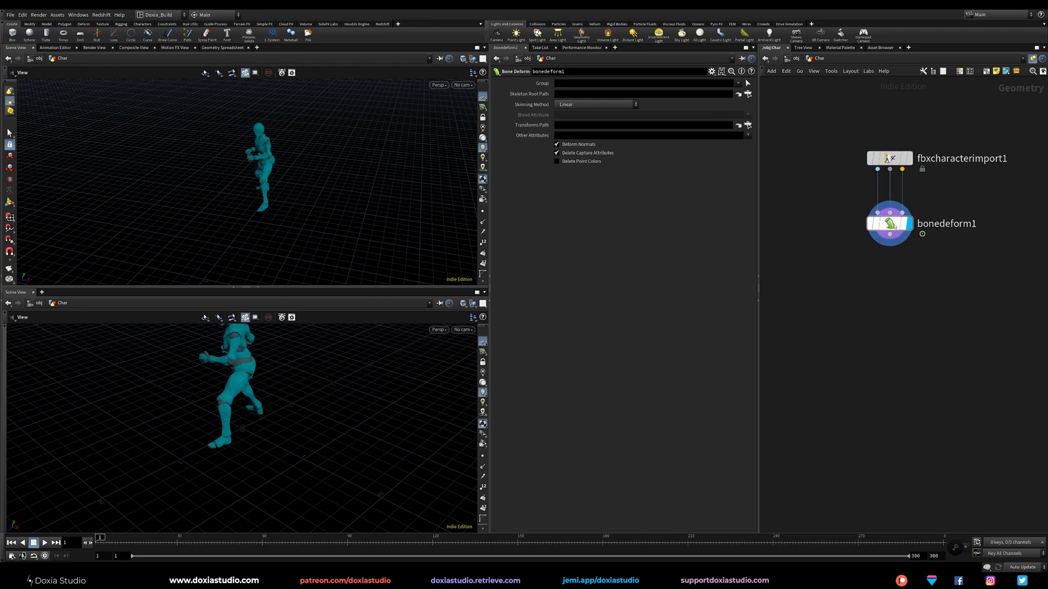
- Set the timeline's end frame to 150
{"action": "mouse_move", "coordinate": [115, 542]}
{"action": "left_mouse_down"}
{"action": "mouse_move", "coordinate": [348, 542]}
{"action": "mouse_move", "coordinate": [98, 542]}
{"action": "left_mouse_up"}
{"action": "left_click_drag", "start_coordinate": [940, 557], "coordinate": [920, 557]}
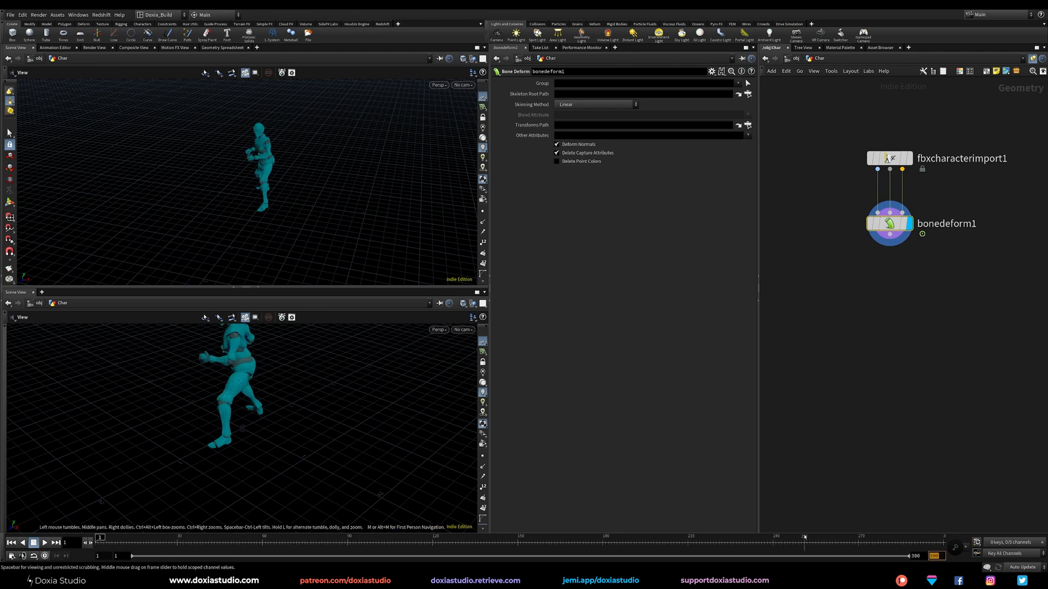
{"action": "type", "text": "150"}
{"action": "key", "text": "Return"}
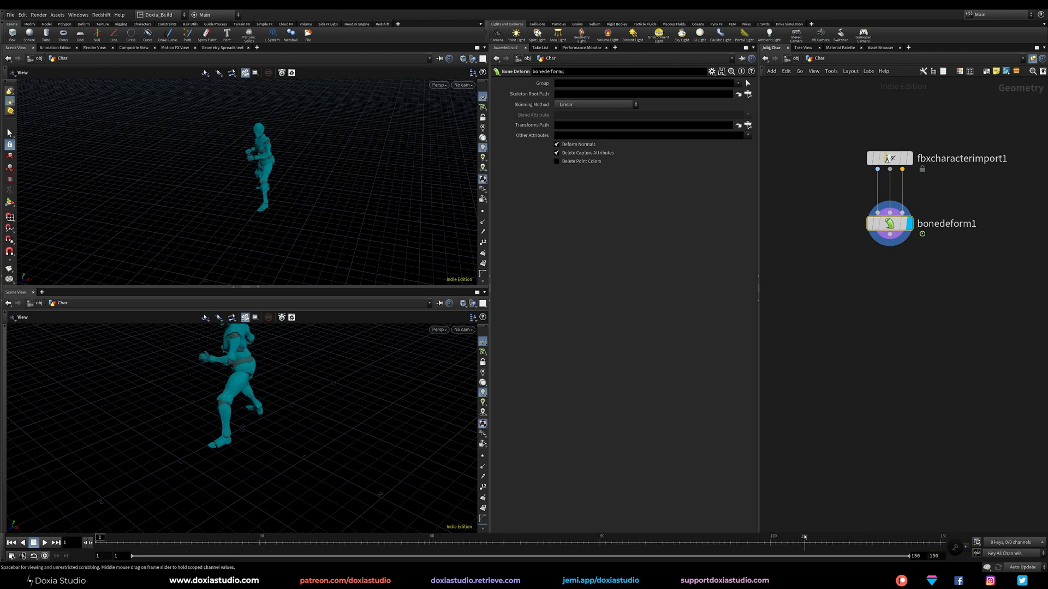
- Scrub through the deformed animation, add a Retime node below bonedeform1 connected to its output, and display it
{"action": "left_click_drag", "start_coordinate": [103, 539], "coordinate": [254, 539]}
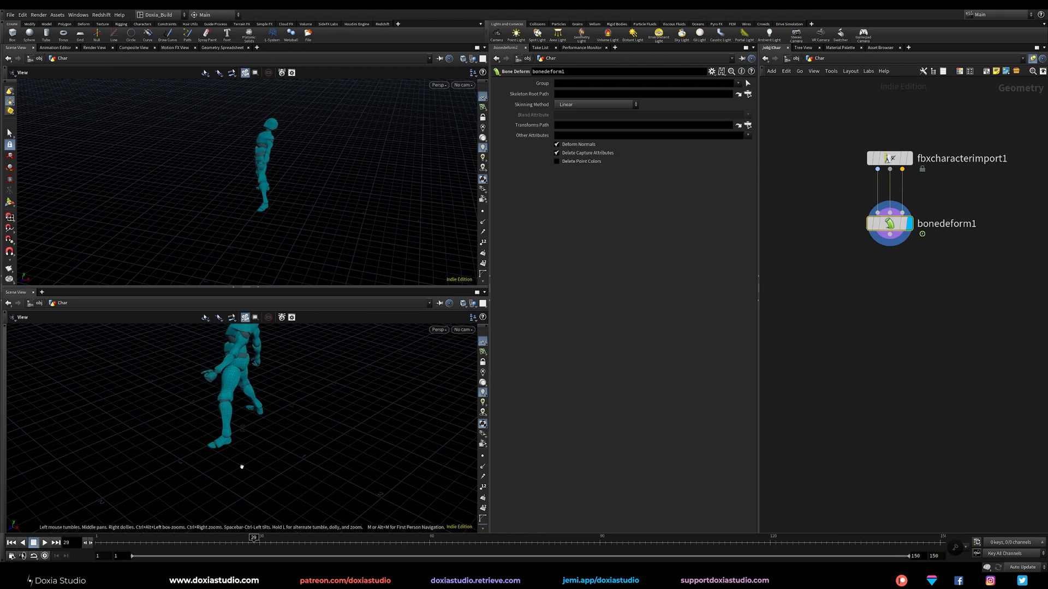
{"action": "left_click_drag", "start_coordinate": [216, 412], "coordinate": [164, 464]}
{"action": "left_click_drag", "start_coordinate": [115, 541], "coordinate": [516, 543]}
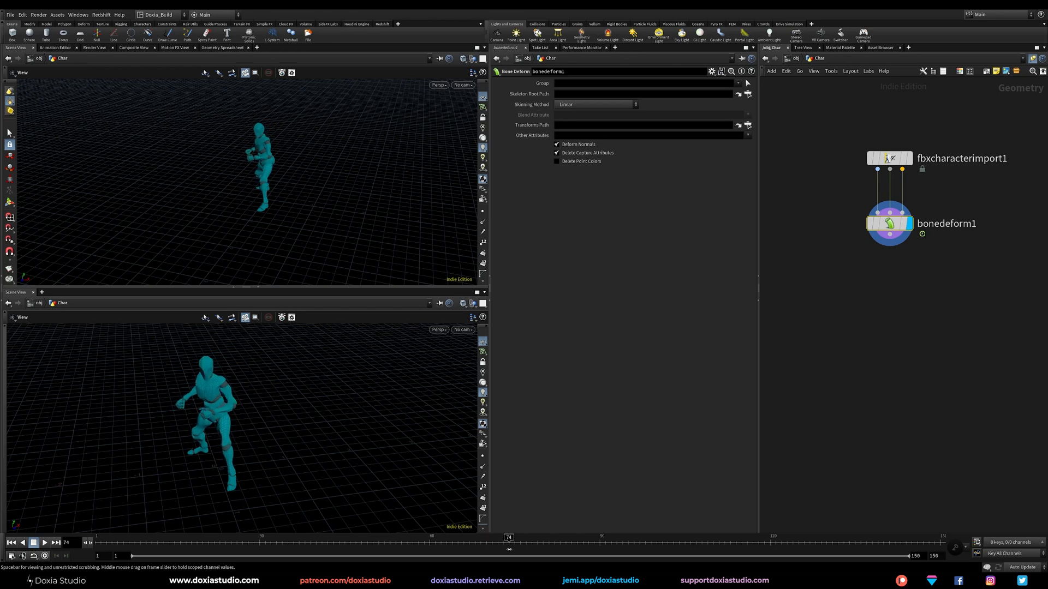
{"action": "left_click_drag", "start_coordinate": [506, 550], "coordinate": [146, 547]}
{"action": "key", "text": "Tab"}
{"action": "type", "text": "time"}
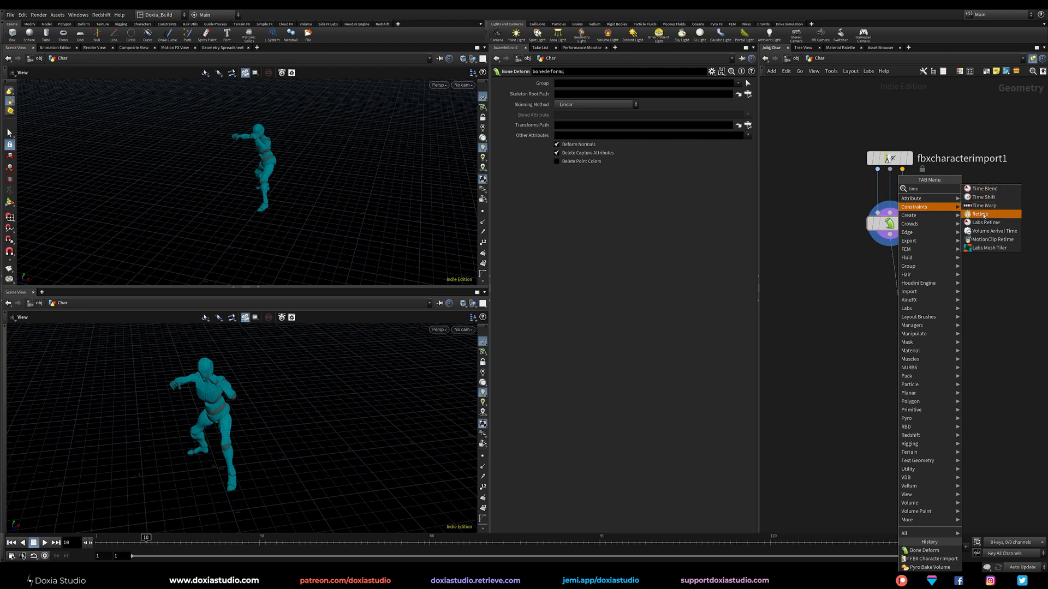
{"action": "left_click", "coordinate": [979, 214]}
{"action": "left_click", "coordinate": [899, 300]}
{"action": "left_click_drag", "start_coordinate": [900, 302], "coordinate": [891, 282]}
{"action": "left_click", "coordinate": [910, 281]}
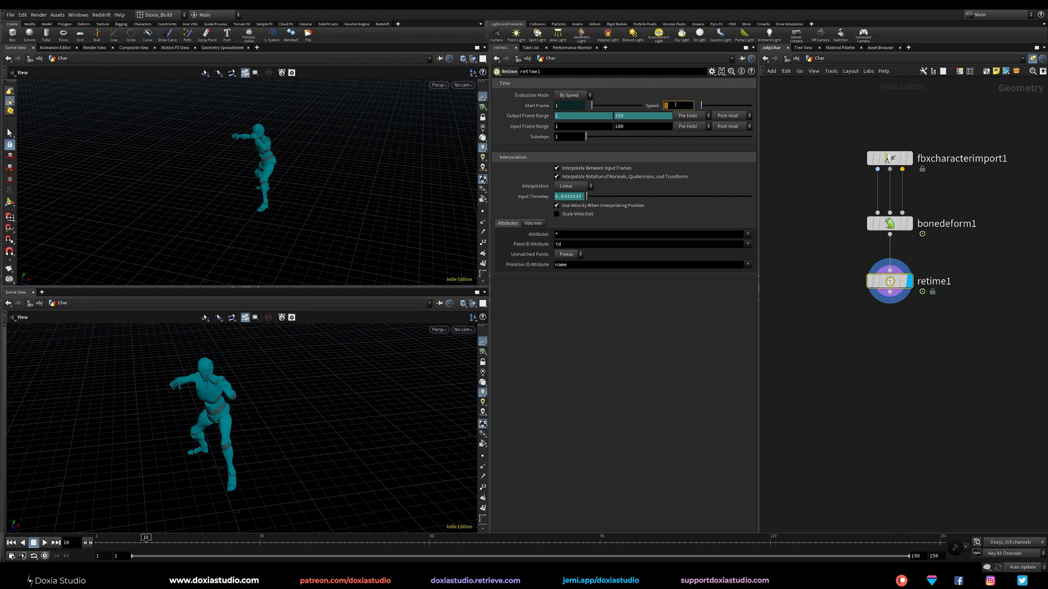
- Set the Retime speed to 0.5 and play the animation from the first frame
{"action": "key", "text": "Return"}
{"action": "left_click", "coordinate": [44, 542]}
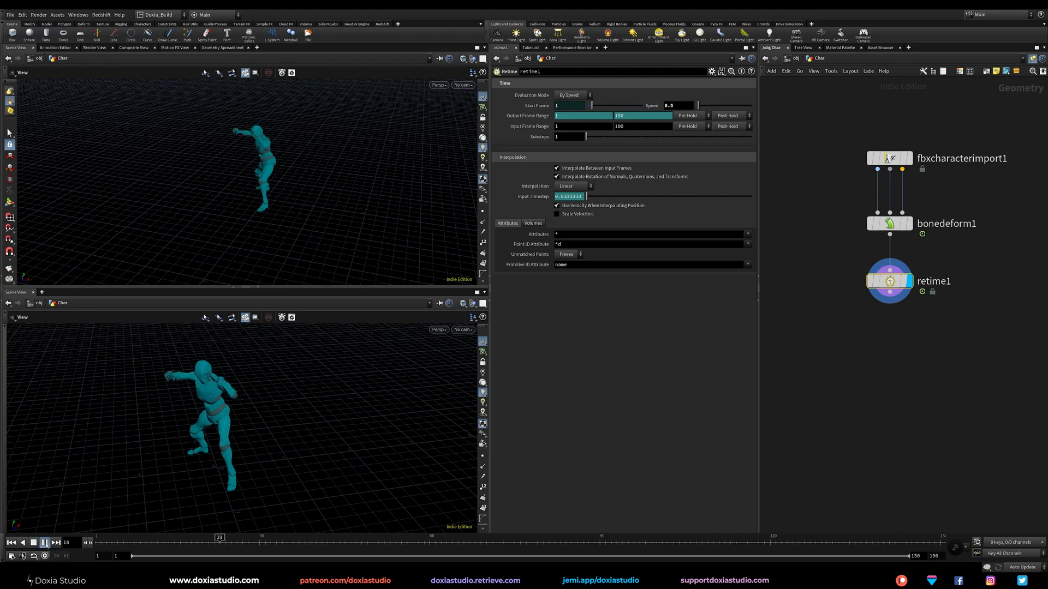
{"action": "left_click", "coordinate": [11, 542]}
{"action": "left_click", "coordinate": [44, 543]}
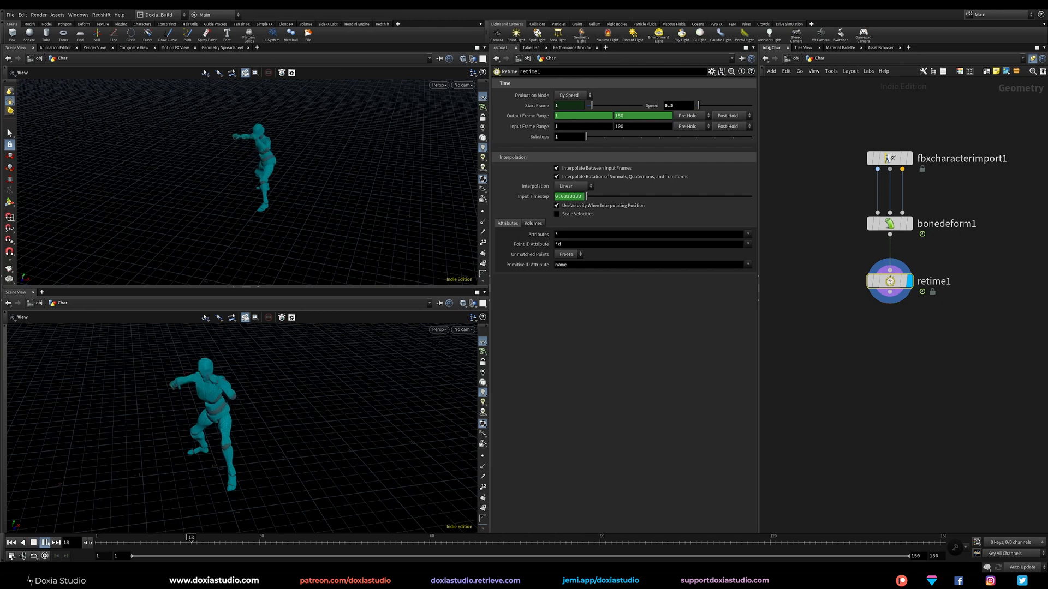
{"action": "left_click", "coordinate": [46, 544]}
- Scrub and play the half-speed animation to examine the timing of the power-up motion
{"action": "left_click_drag", "start_coordinate": [218, 544], "coordinate": [443, 534]}
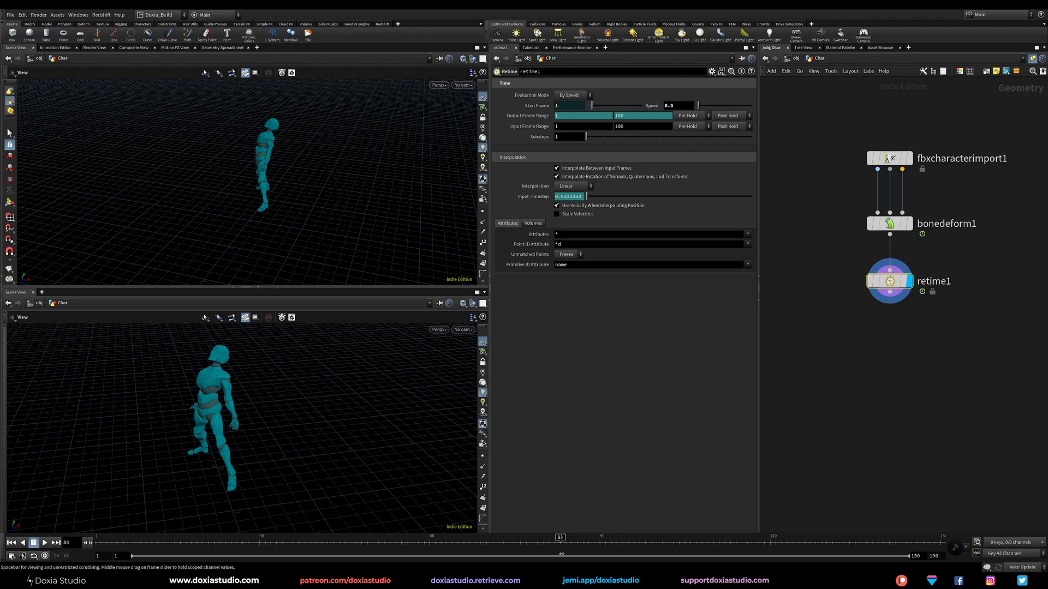
{"action": "left_click_drag", "start_coordinate": [679, 560], "coordinate": [746, 558]}
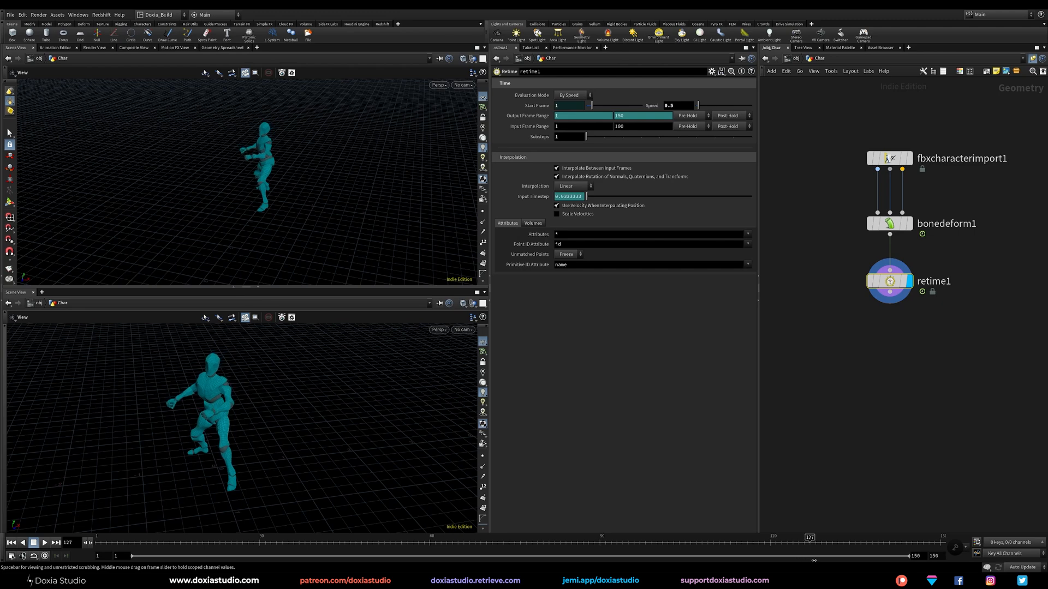
{"action": "left_click_drag", "start_coordinate": [142, 567], "coordinate": [87, 563]}
{"action": "left_click", "coordinate": [45, 543]}
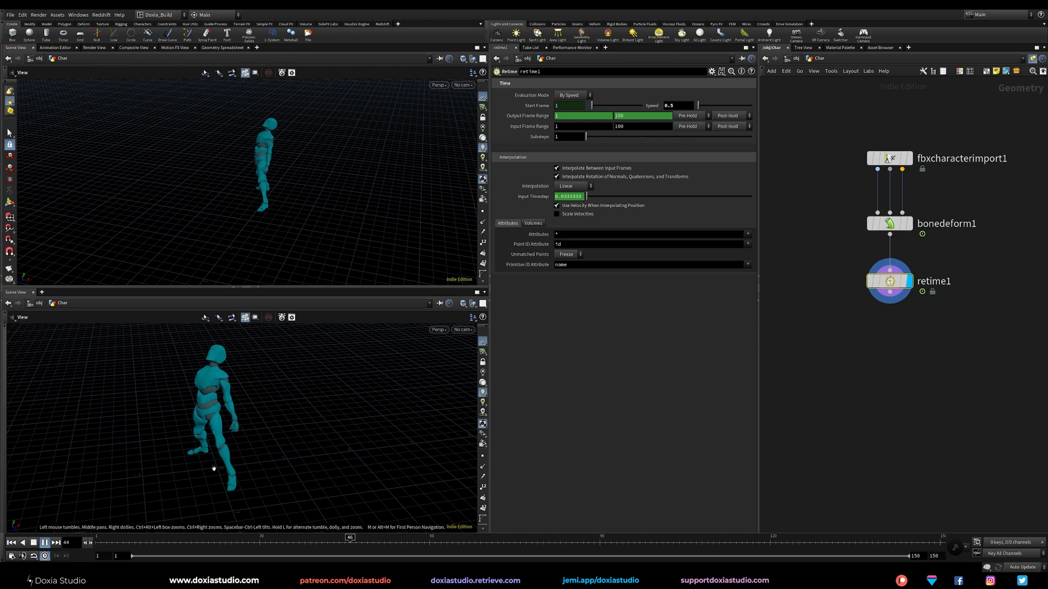
{"action": "left_click_drag", "start_coordinate": [189, 542], "coordinate": [151, 545]}
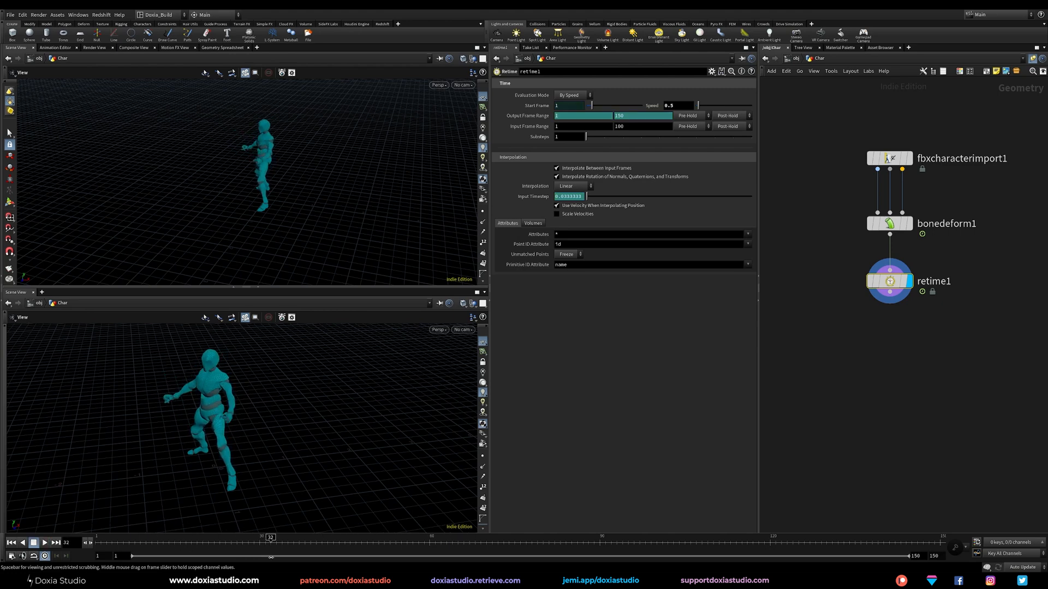
{"action": "left_click_drag", "start_coordinate": [299, 557], "coordinate": [96, 554]}
{"action": "left_click", "coordinate": [45, 543]}
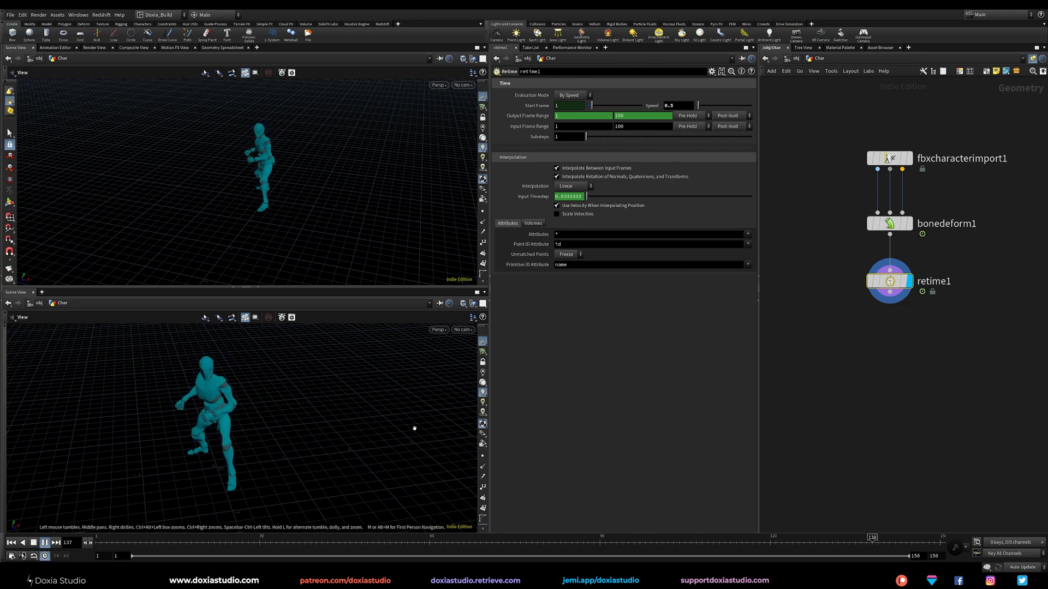
{"action": "left_click_drag", "start_coordinate": [125, 547], "coordinate": [24, 543]}
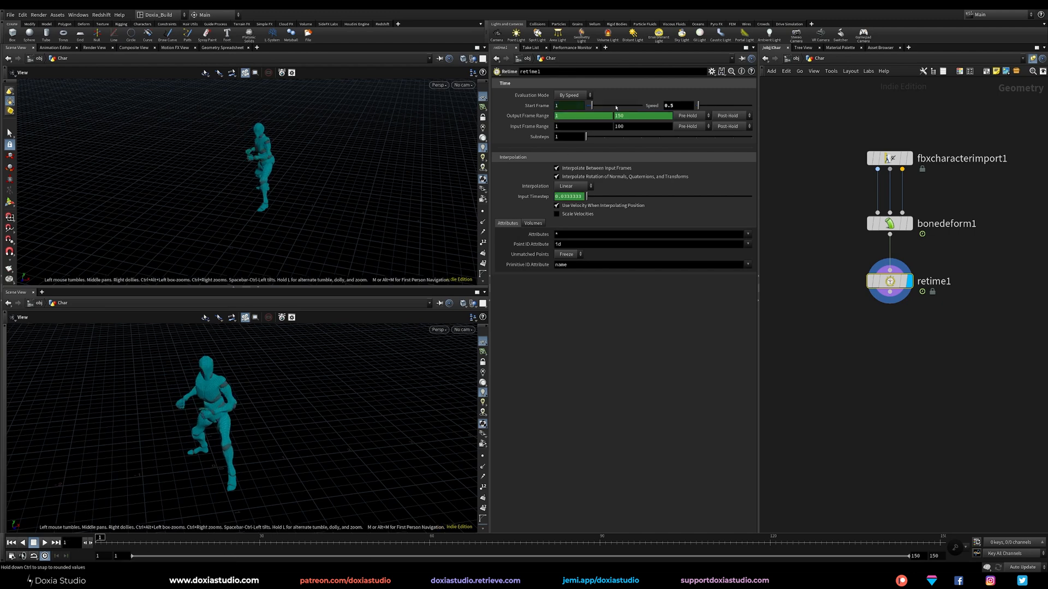
- Keyframe the Retime speed at 1 on frame 20 and at 0.3 on frame 30
{"action": "key", "text": "Return"}
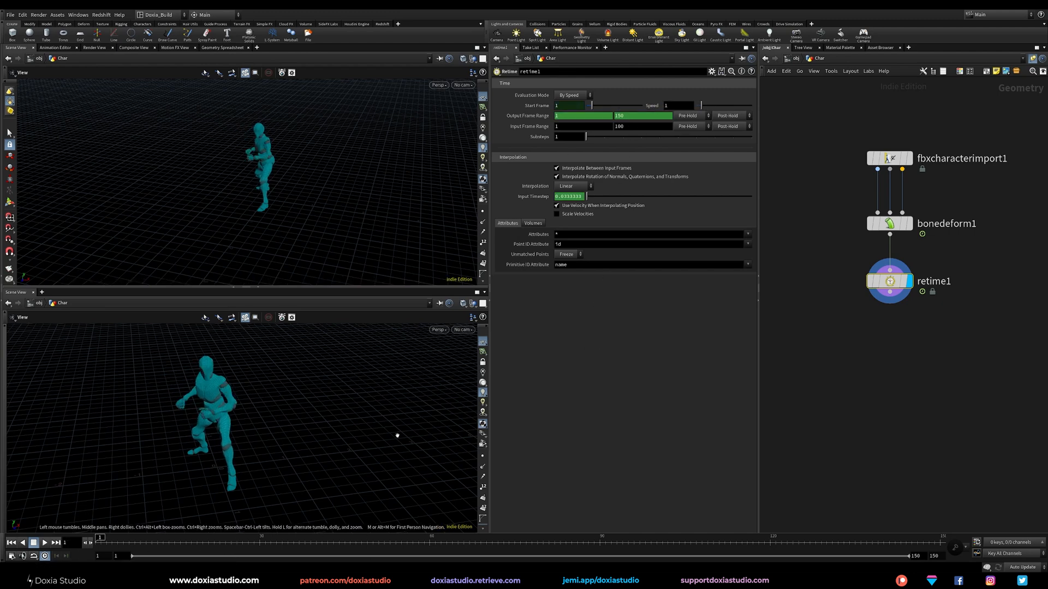
{"action": "left_click", "coordinate": [45, 543]}
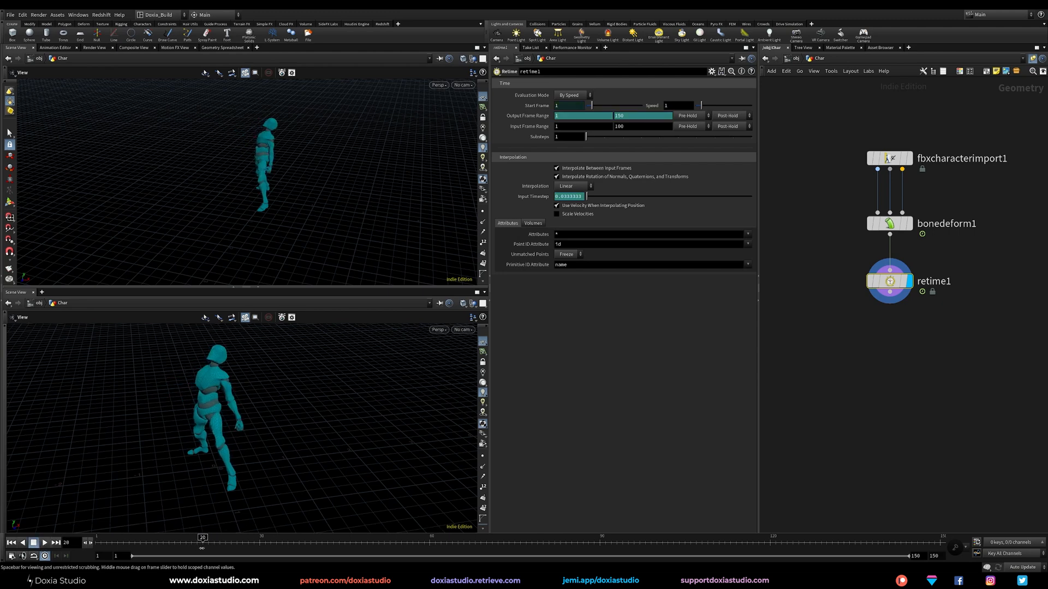
{"action": "left_click", "coordinate": [654, 107], "text": "alt"}
{"action": "left_click", "coordinate": [260, 542]}
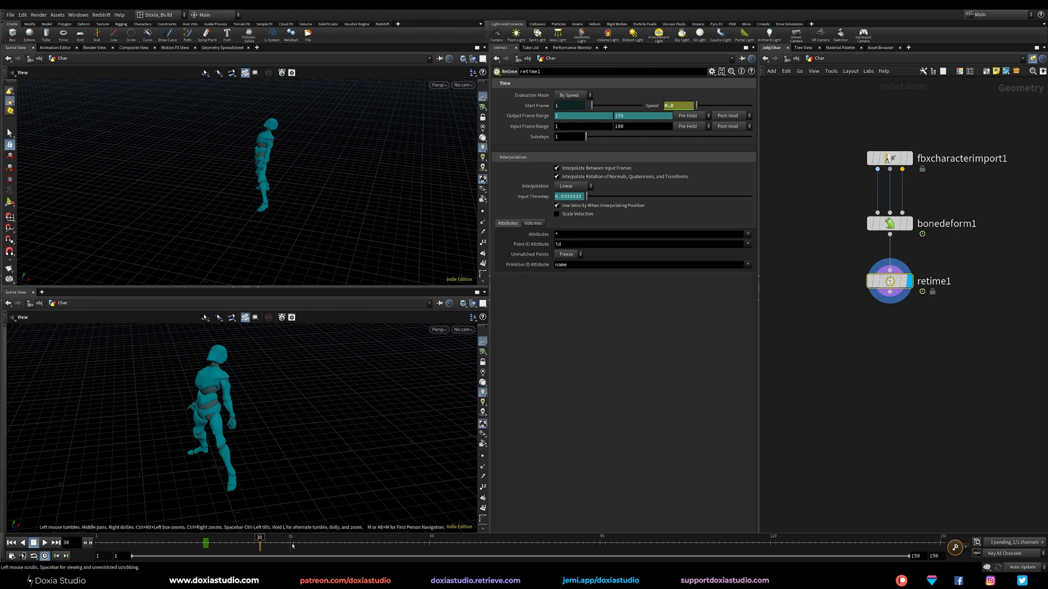
{"action": "left_click", "coordinate": [651, 107], "text": "alt"}
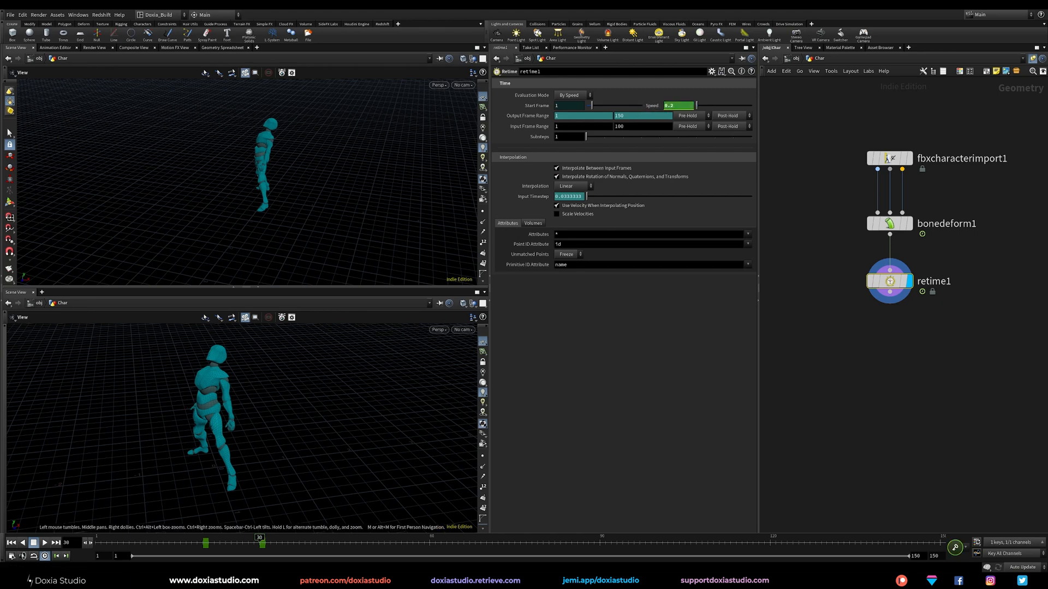
- Change the frame 30 speed key to 0.5 and try a speed of 0.4 at frame 89
{"action": "left_click", "coordinate": [431, 533]}
{"action": "mouse_move", "coordinate": [432, 534]}
{"action": "left_mouse_down"}
{"action": "mouse_move", "coordinate": [822, 534]}
{"action": "mouse_move", "coordinate": [885, 545]}
{"action": "mouse_move", "coordinate": [262, 545]}
{"action": "left_mouse_up"}
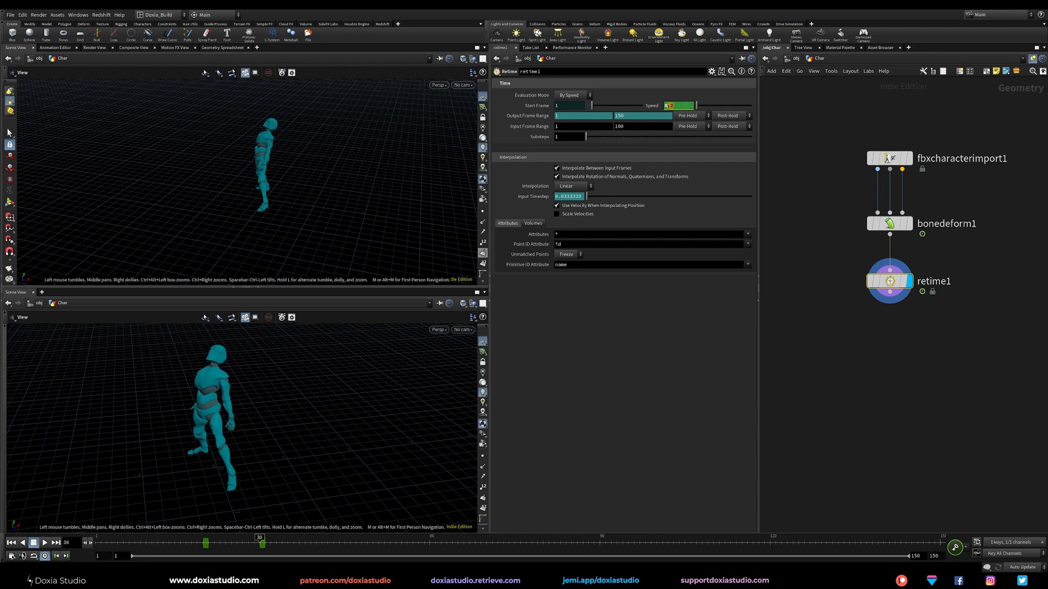
{"action": "left_click_drag", "start_coordinate": [291, 537], "coordinate": [594, 537]}
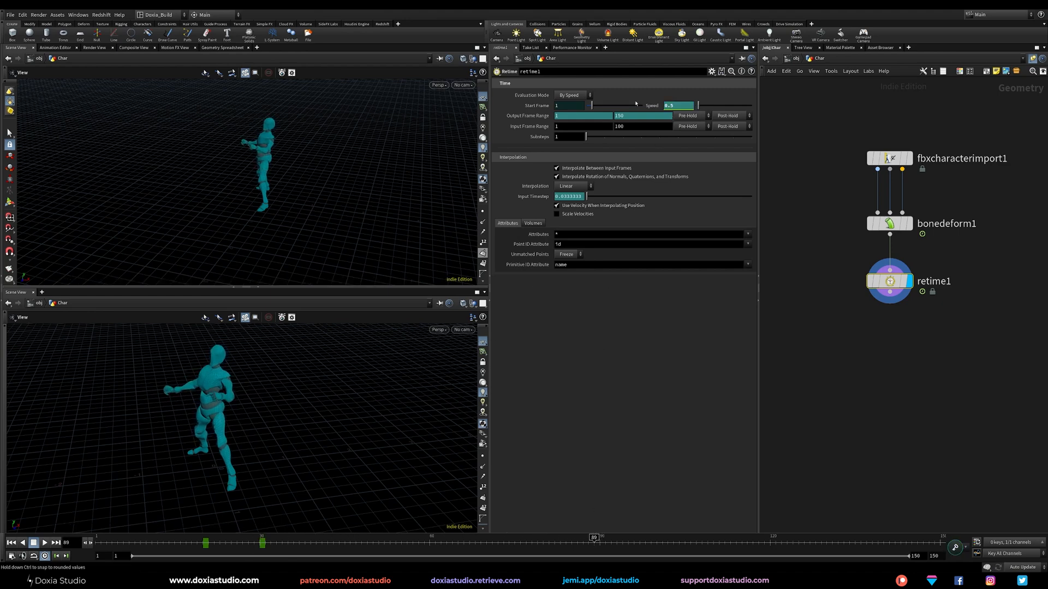
{"action": "key", "text": "Return"}
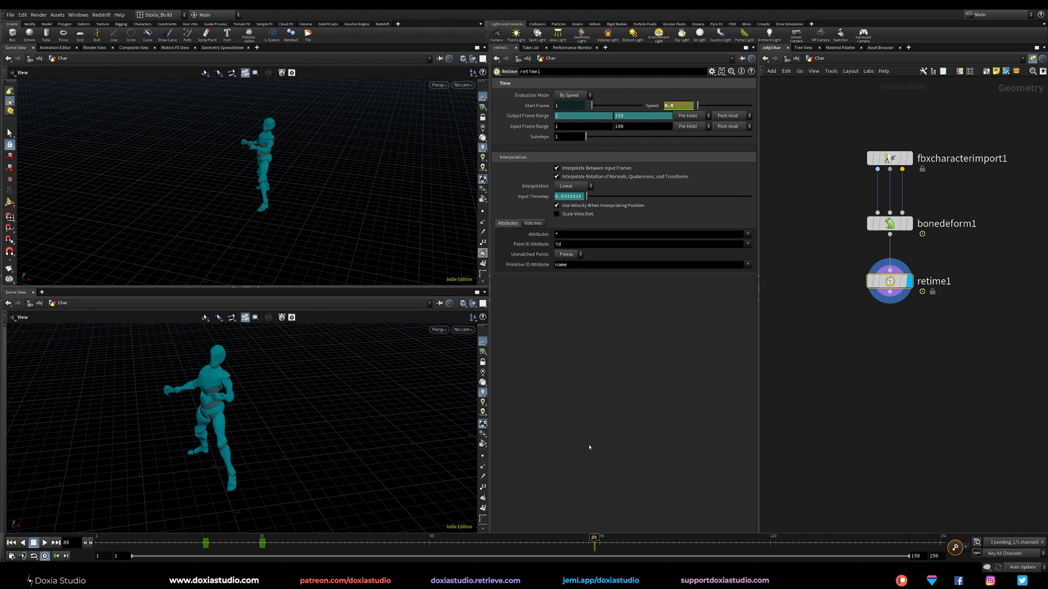
- Set the frame 30 speed key to 0.4 and add another 0.4 speed key at frame 90
{"action": "left_click_drag", "start_coordinate": [275, 540], "coordinate": [261, 539]}
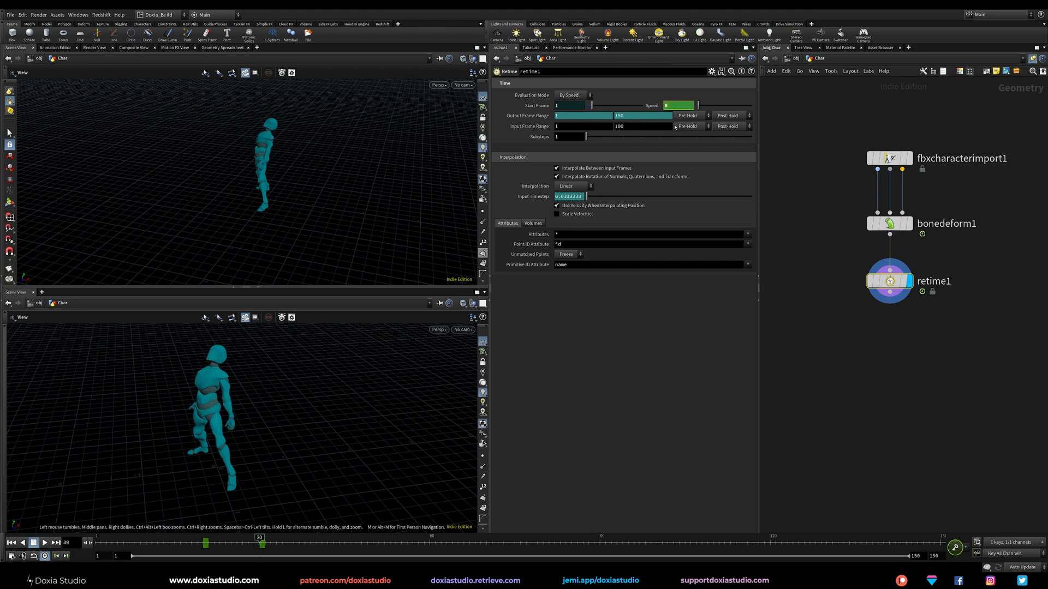
{"action": "mouse_move", "coordinate": [260, 546]}
{"action": "left_mouse_down"}
{"action": "mouse_move", "coordinate": [617, 550]}
{"action": "mouse_move", "coordinate": [601, 553]}
{"action": "left_mouse_up"}
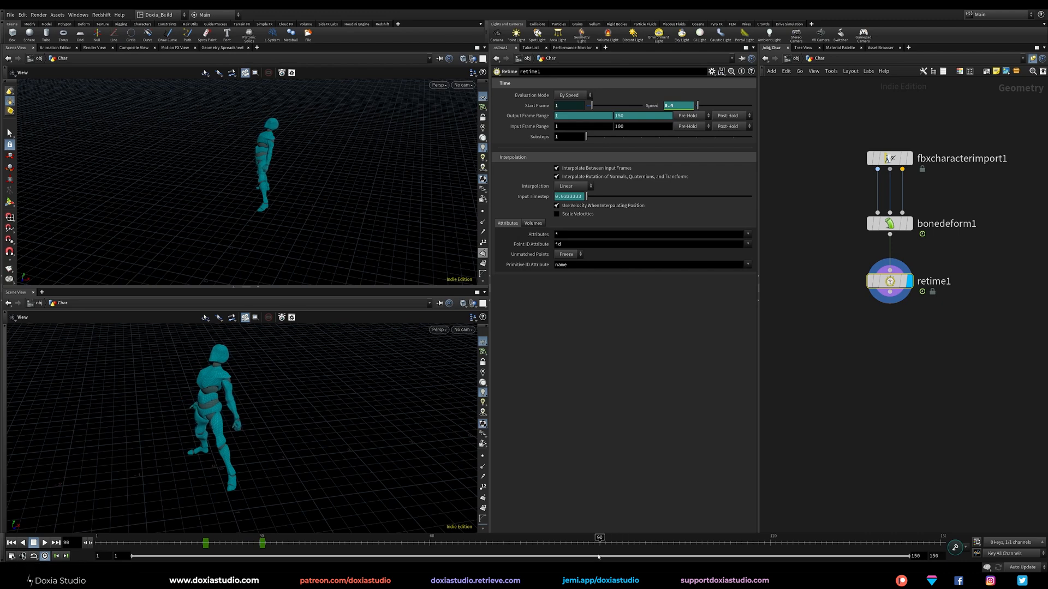
{"action": "left_click", "coordinate": [654, 106], "text": "alt"}
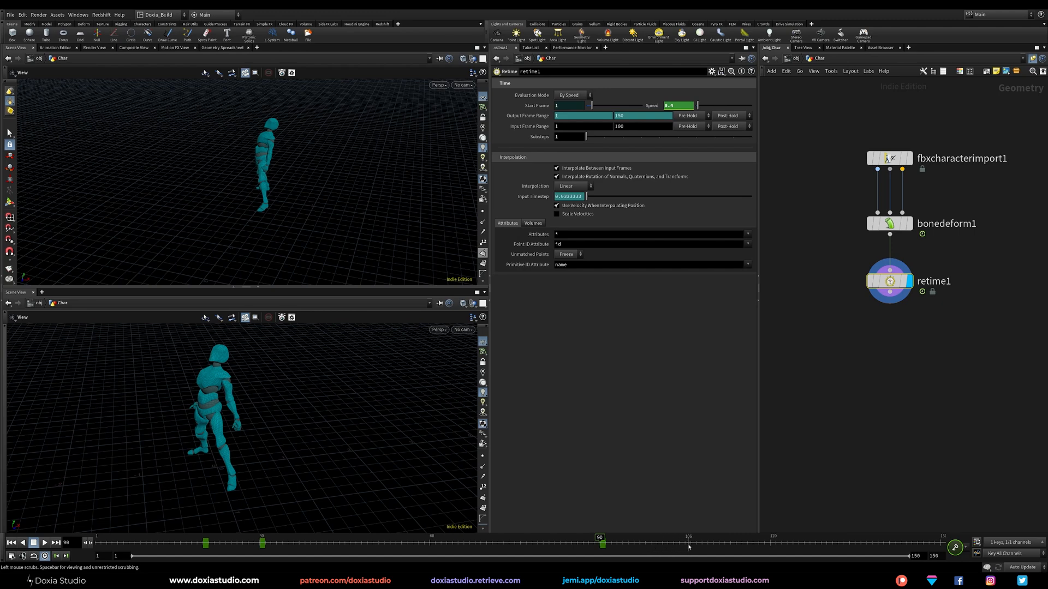
- Keyframe the Retime speed at 1 on frame 100 and play the retimed animation from the start
{"action": "left_click", "coordinate": [660, 546]}
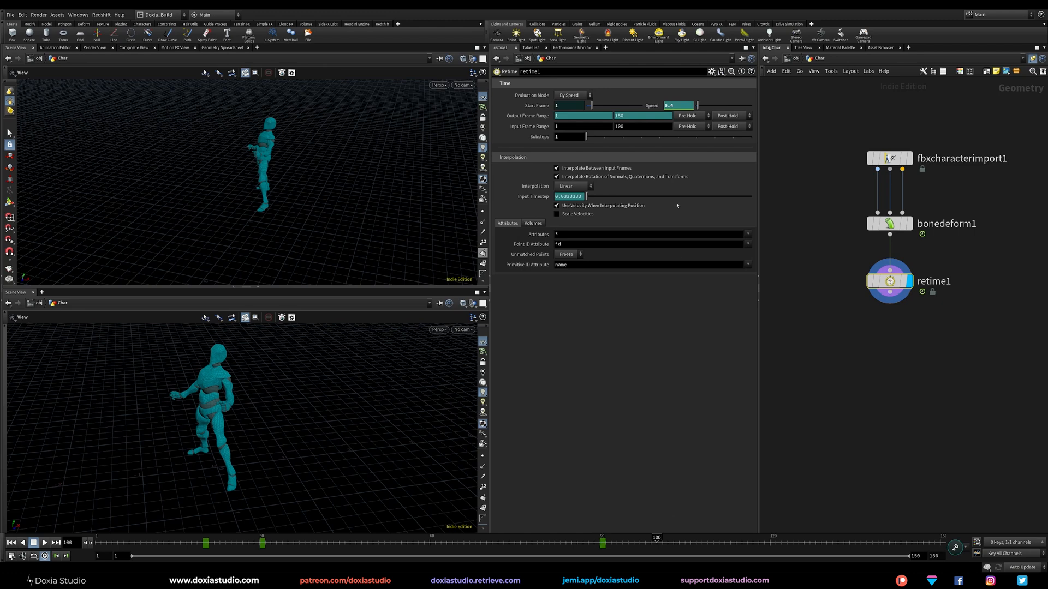
{"action": "key", "text": "Return"}
{"action": "left_click", "coordinate": [652, 107], "text": "alt"}
{"action": "left_click_drag", "start_coordinate": [116, 544], "coordinate": [96, 545]}
{"action": "left_click", "coordinate": [45, 543]}
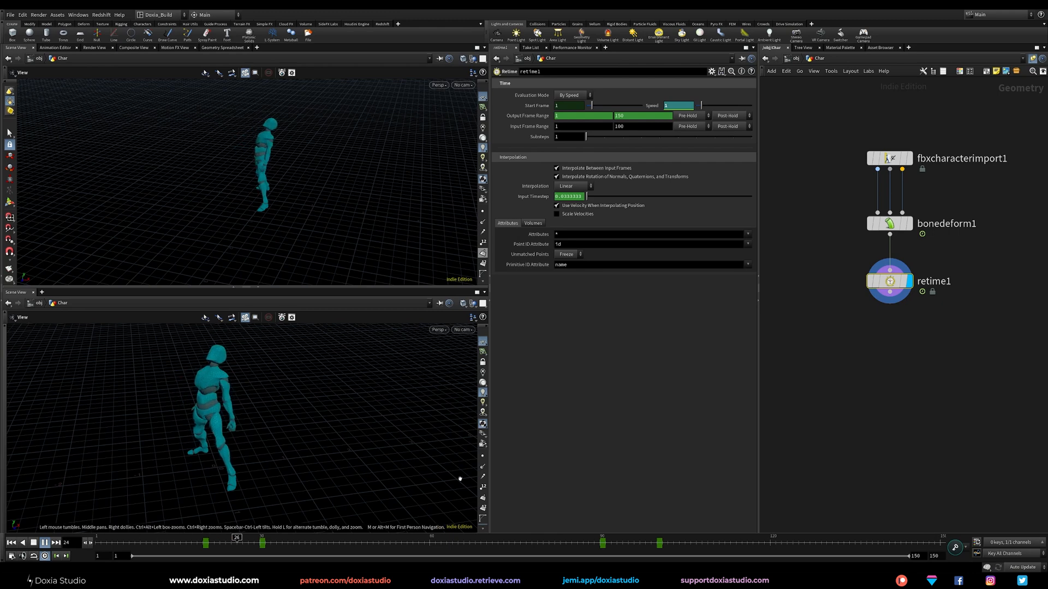
- Jump to the last frame of the timeline and save the scene file
{"action": "left_click", "coordinate": [56, 543]}
{"action": "key", "text": "ctrl+s"}
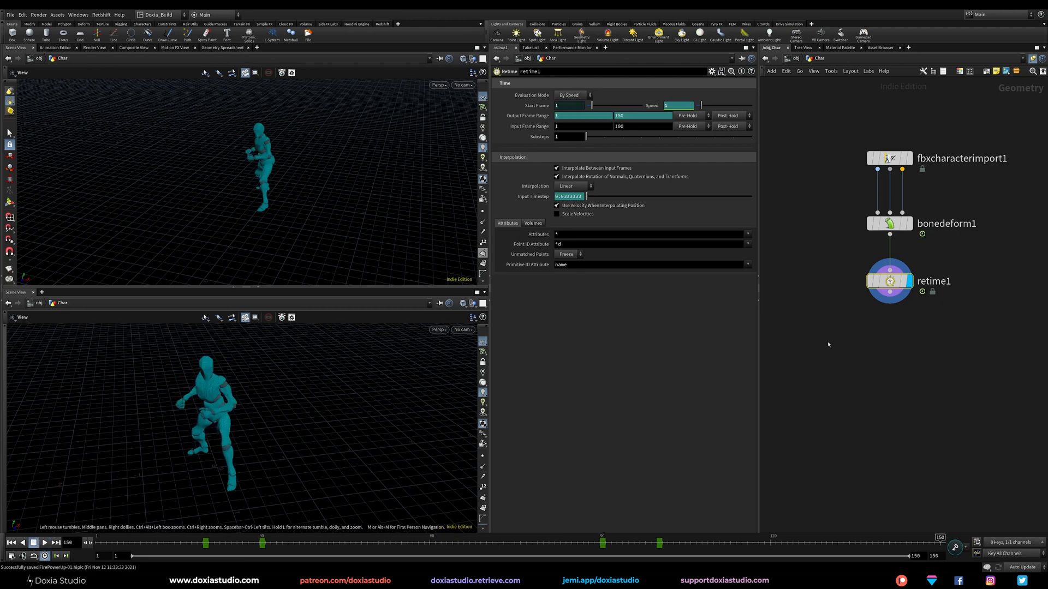
{"action": "left_click", "coordinate": [910, 320]}
{"action": "left_click_drag", "start_coordinate": [852, 119], "coordinate": [909, 240]}
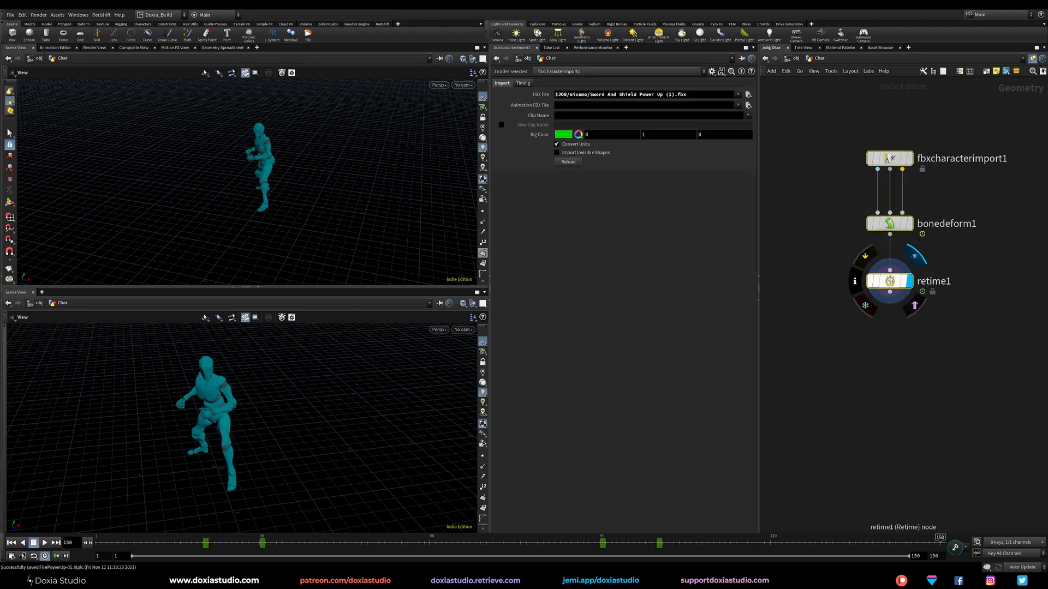
- Add a Transform node below retime1, feed it from retime1, and make it the displayed node
{"action": "middle_click_drag", "start_coordinate": [888, 298], "coordinate": [888, 273]}
{"action": "left_click", "coordinate": [889, 273]}
{"action": "key", "text": "Tab"}
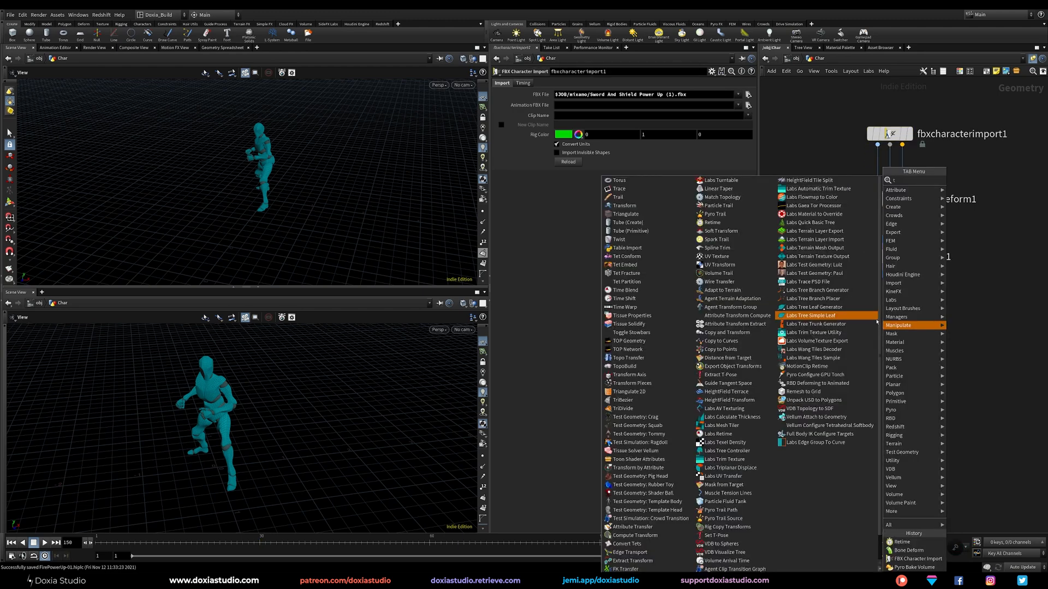
{"action": "type", "text": "tran"}
{"action": "left_click", "coordinate": [968, 181]}
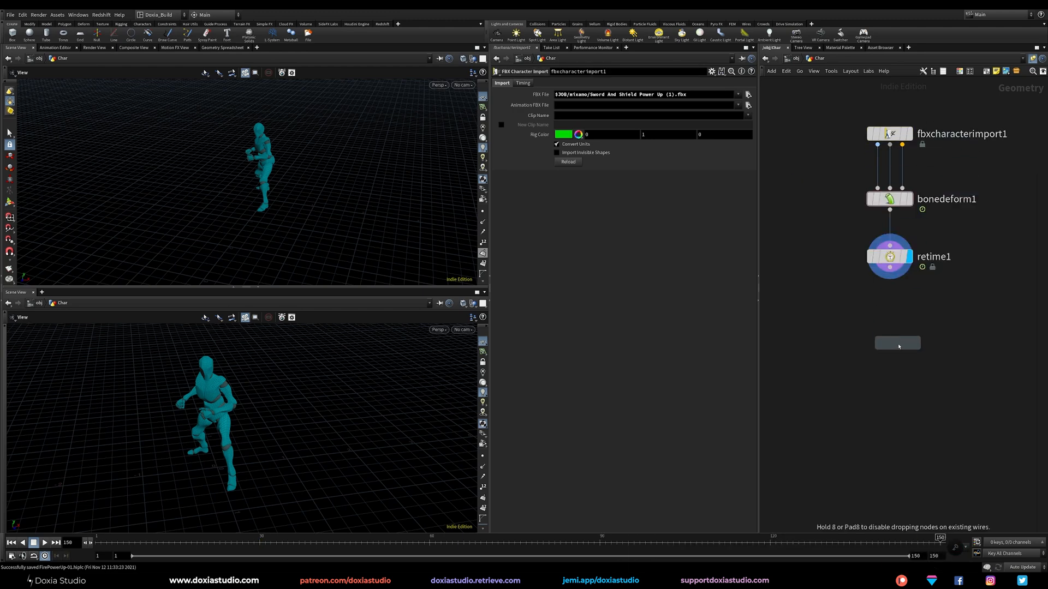
{"action": "left_click", "coordinate": [890, 335]}
{"action": "left_click_drag", "start_coordinate": [890, 267], "coordinate": [890, 325]}
{"action": "left_click_drag", "start_coordinate": [238, 423], "coordinate": [338, 376]}
{"action": "left_click", "coordinate": [908, 336]}
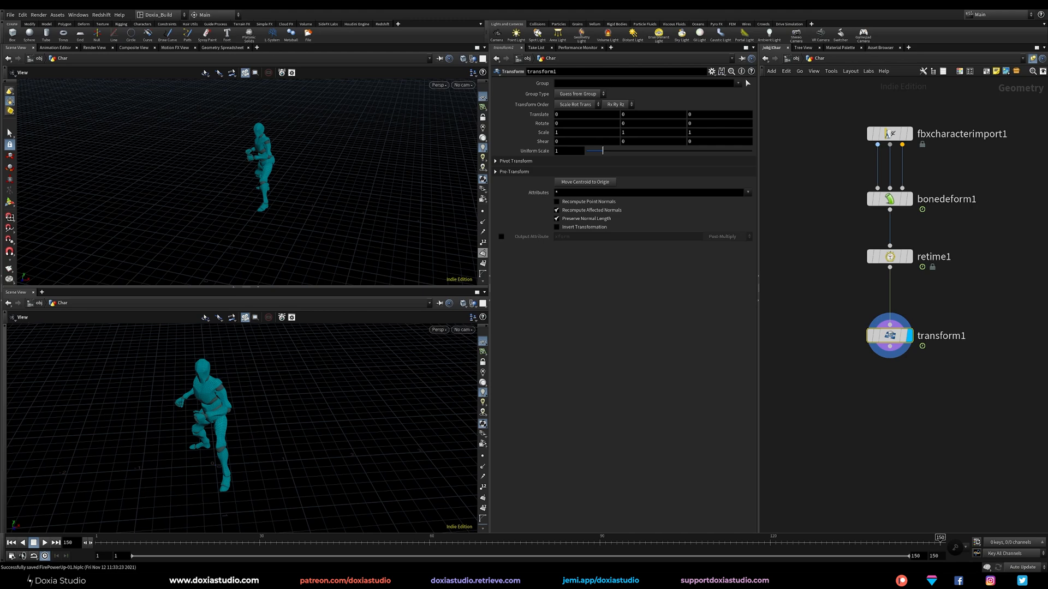
- Set the Transform node's uniform scale to 3 and frame the enlarged character
{"action": "left_click_drag", "start_coordinate": [562, 151], "coordinate": [537, 160]}
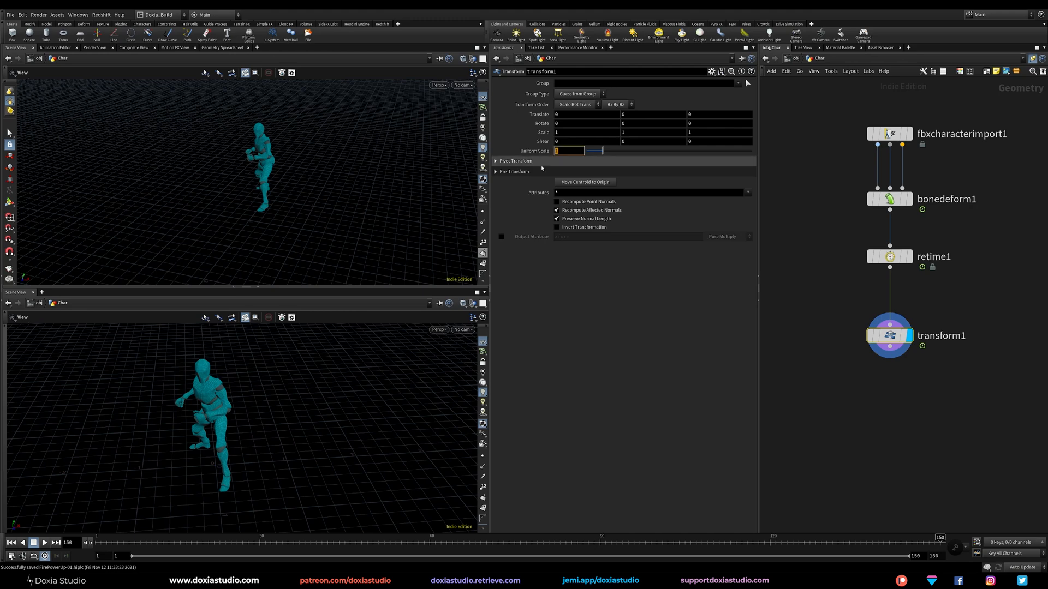
{"action": "type", "text": "3"}
{"action": "key", "text": "Return"}
{"action": "left_click_drag", "start_coordinate": [312, 424], "coordinate": [402, 391]}
{"action": "right_click_drag", "start_coordinate": [403, 391], "coordinate": [231, 464]}
{"action": "left_click_drag", "start_coordinate": [289, 391], "coordinate": [284, 414]}
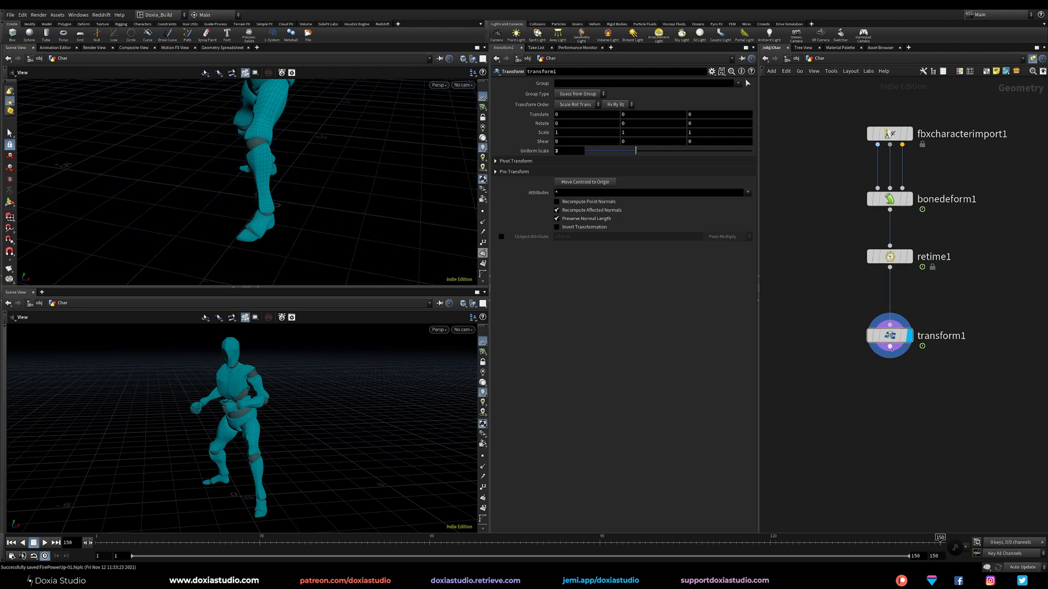
- Add a Null node after transform1, display it, and rename it out_character
{"action": "key", "text": "Tab"}
{"action": "type", "text": "nul"}
{"action": "key", "text": "Return"}
{"action": "left_click", "coordinate": [888, 396]}
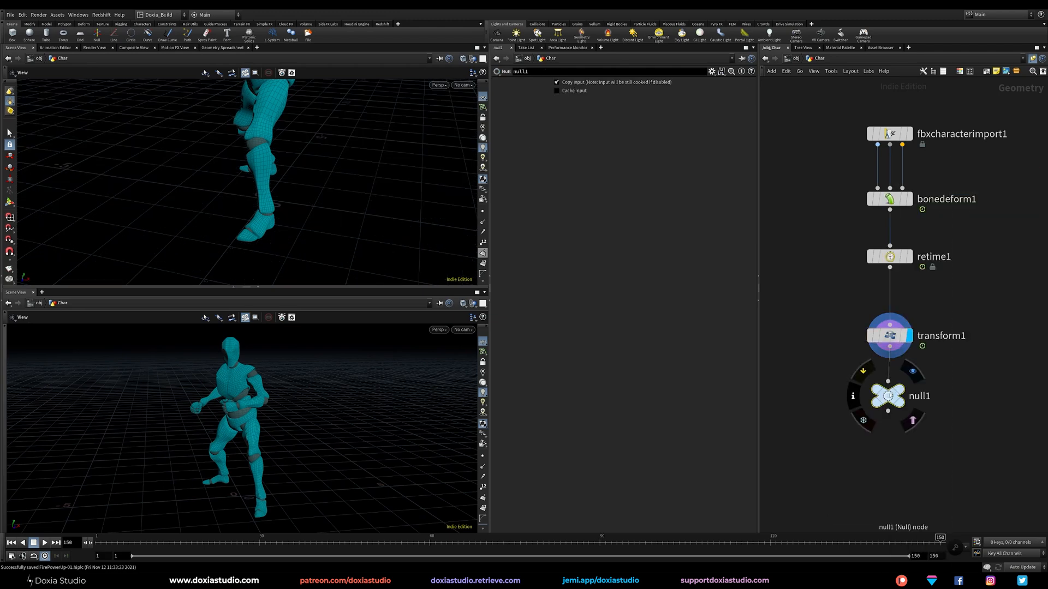
{"action": "left_click", "coordinate": [913, 372]}
{"action": "left_click", "coordinate": [920, 396]}
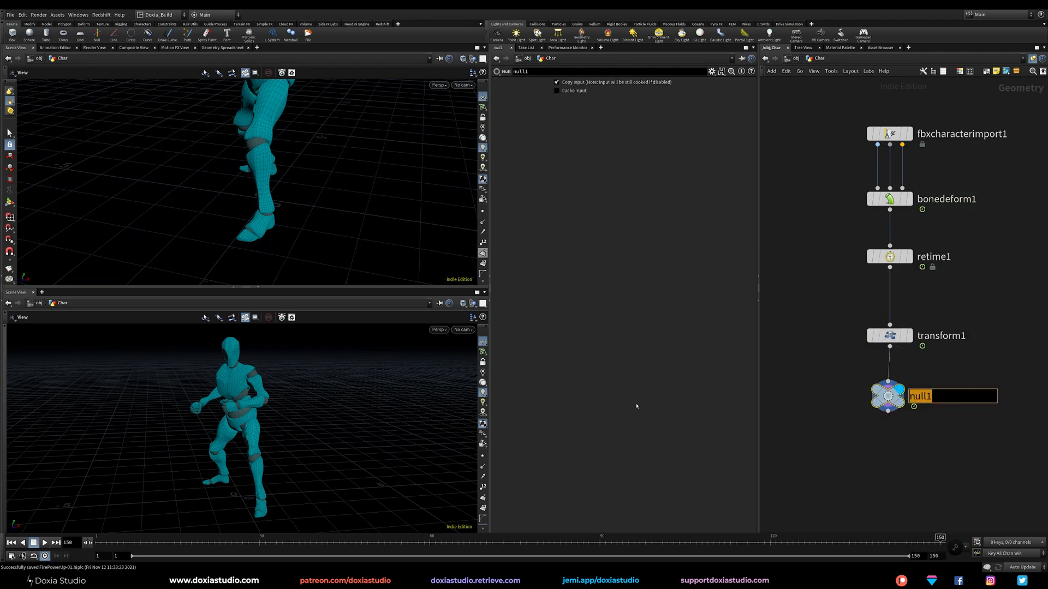
{"action": "type", "text": "Out_character"}
{"action": "key", "text": "Return"}
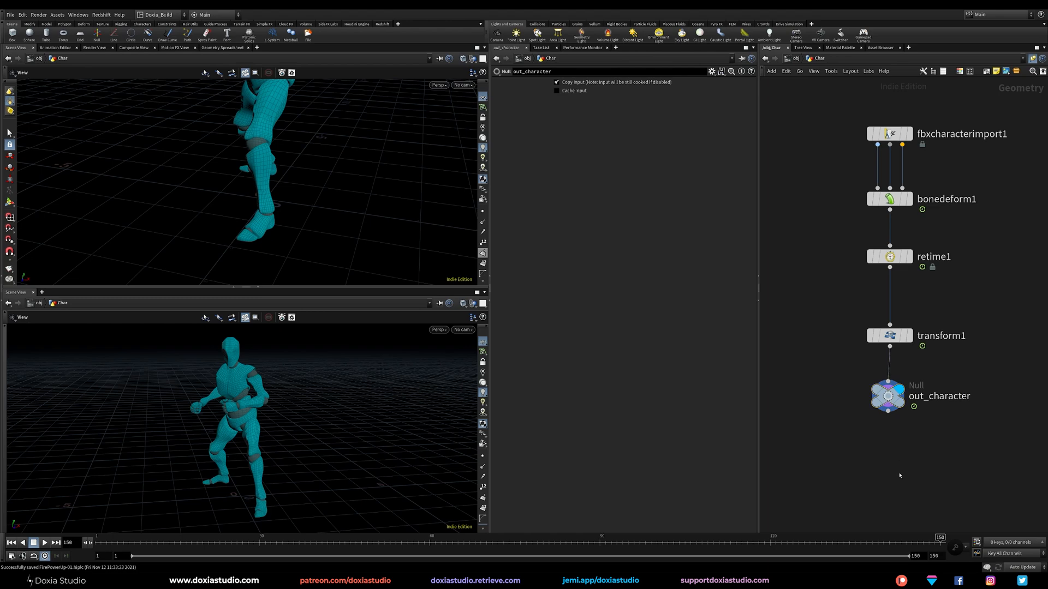
- Return to the object level and create a new Geometry object below Char, named Aura
{"action": "key", "text": "u"}
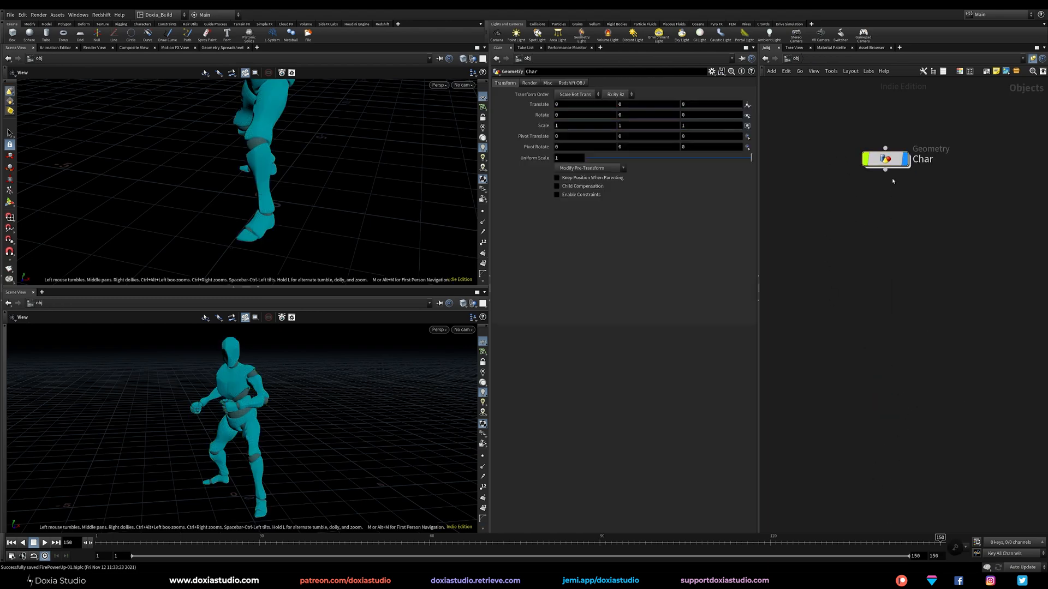
{"action": "middle_click_drag", "start_coordinate": [893, 188], "coordinate": [887, 187]}
{"action": "key", "text": "Tab"}
{"action": "type", "text": "geo"}
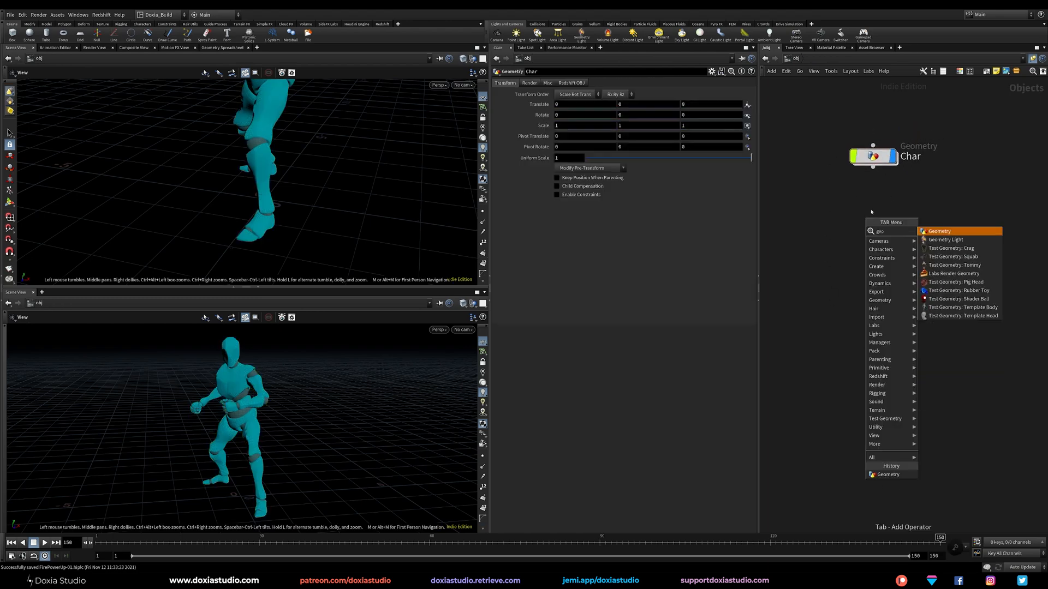
{"action": "key", "text": "Return"}
{"action": "left_click", "coordinate": [881, 213]}
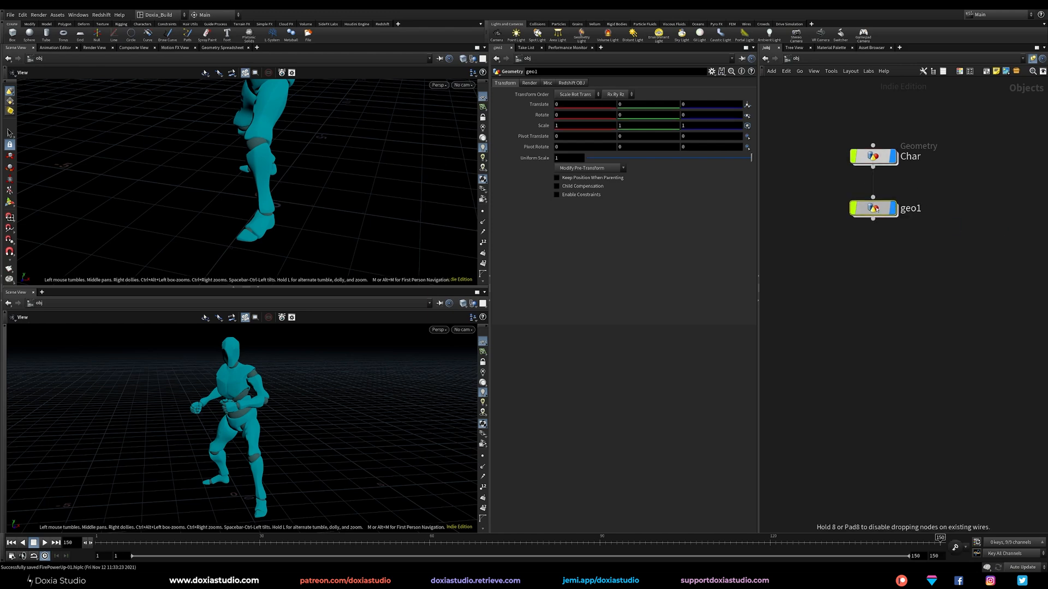
{"action": "key", "text": "F2"}
{"action": "type", "text": "A"}
{"action": "key", "text": "Return"}
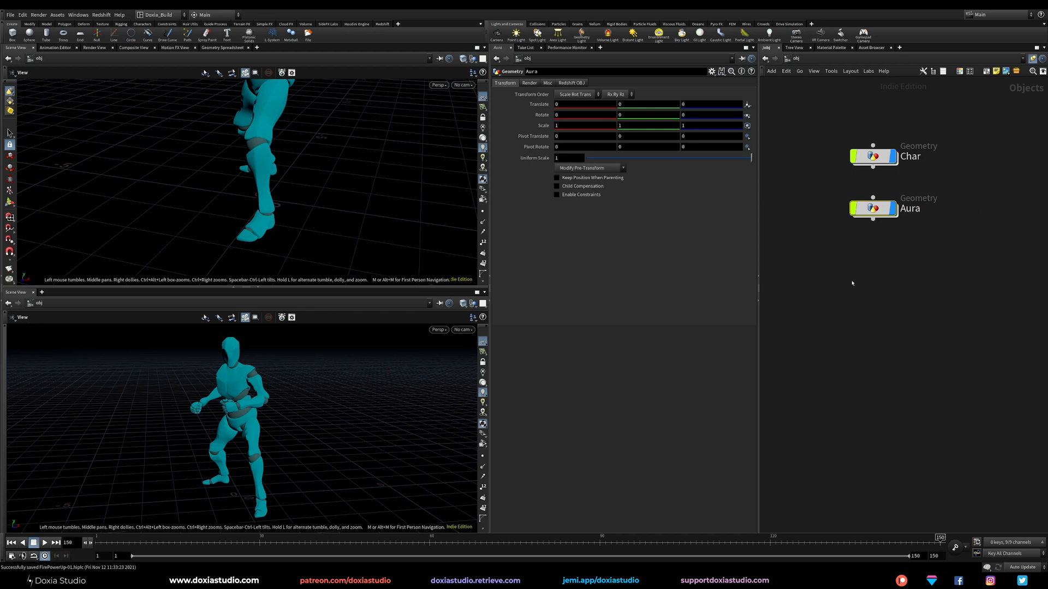
- Inside the Aura object, add the Pyro Configure Bonfire setup to the network
{"action": "double_click", "coordinate": [872, 210]}
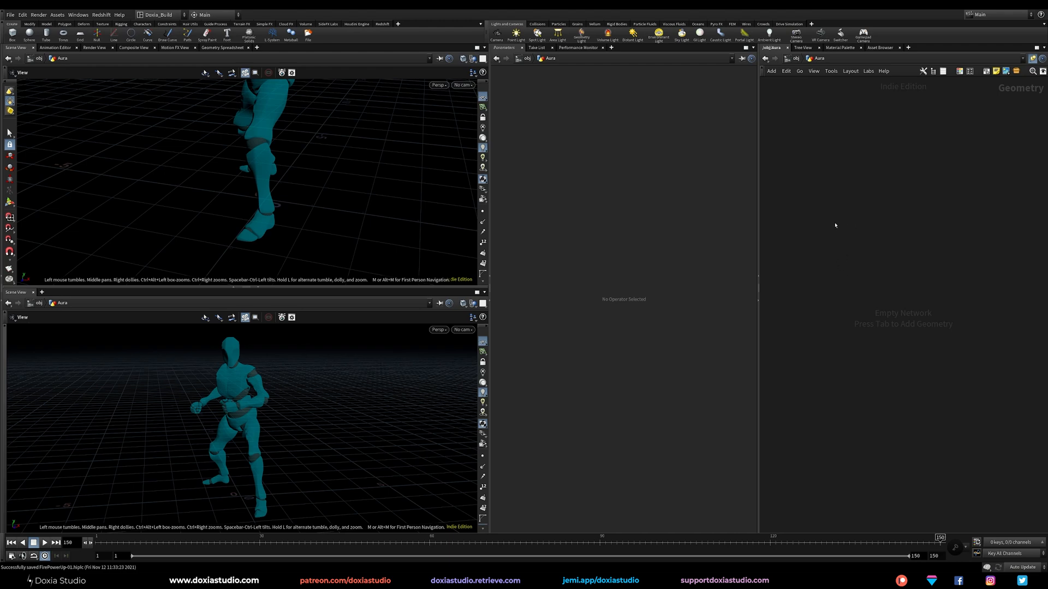
{"action": "key", "text": "Tab"}
{"action": "type", "text": "pyro"}
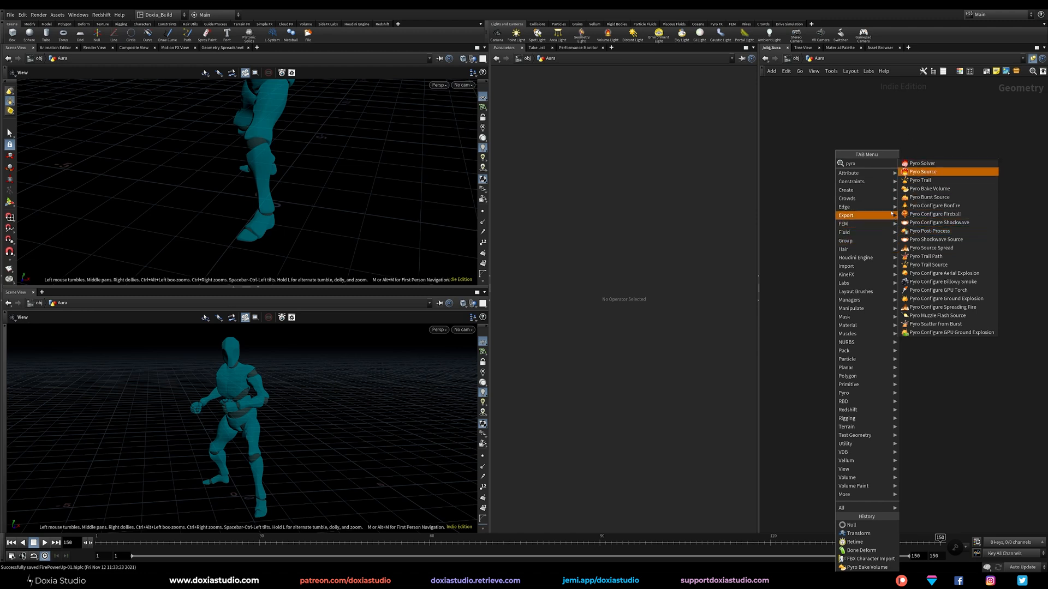
{"action": "left_click", "coordinate": [935, 205]}
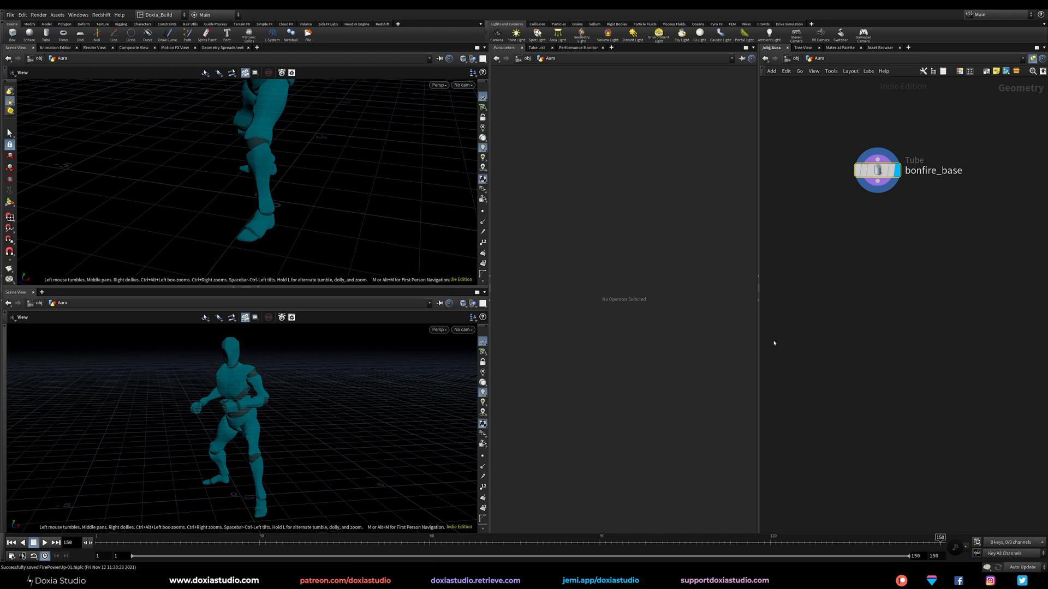
{"action": "scroll", "coordinate": [833, 322], "scroll_direction": "down", "scroll_amount": 5}
{"action": "left_click_drag", "start_coordinate": [1007, 228], "coordinate": [866, 416]}
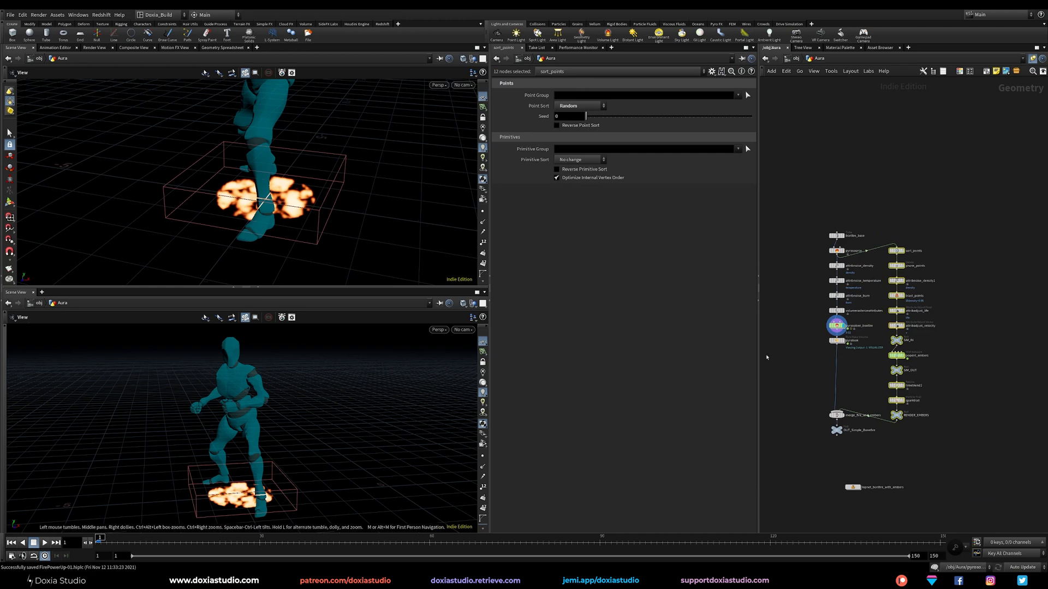
{"action": "left_click", "coordinate": [809, 356]}
{"action": "middle_click_drag", "start_coordinate": [778, 367], "coordinate": [788, 344]}
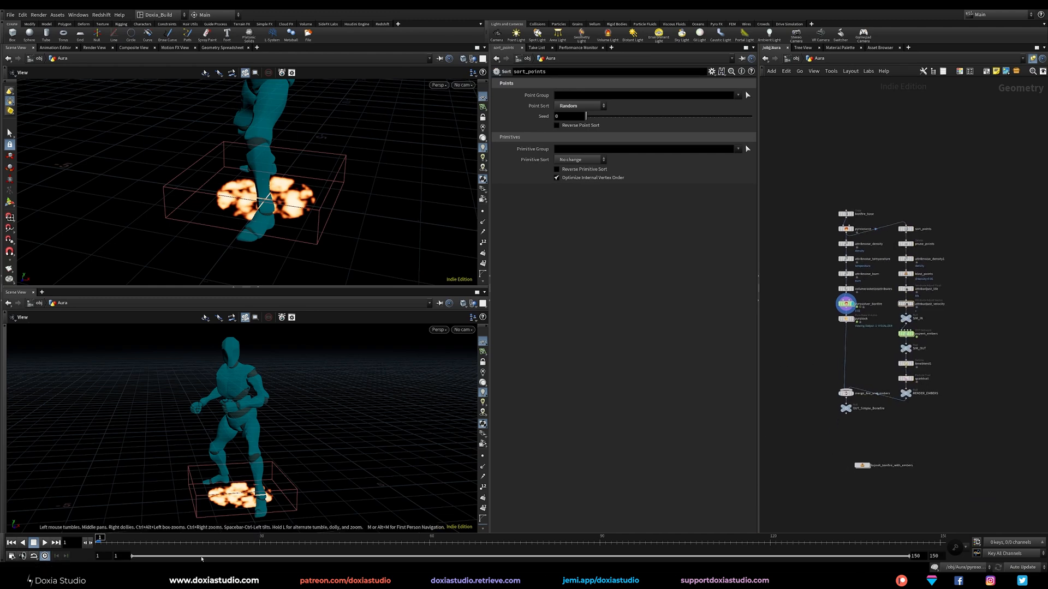
- Set the voxel size of pyrosolver_bonfire to 0.05 and preview the fire simulation briefly
{"action": "left_click", "coordinate": [846, 304]}
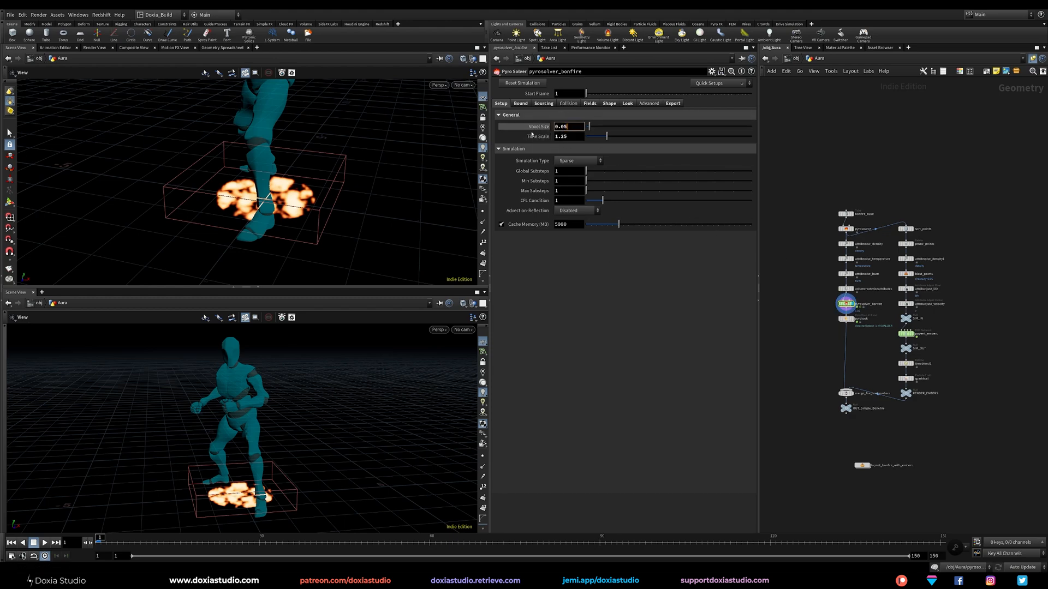
{"action": "left_click", "coordinate": [829, 366]}
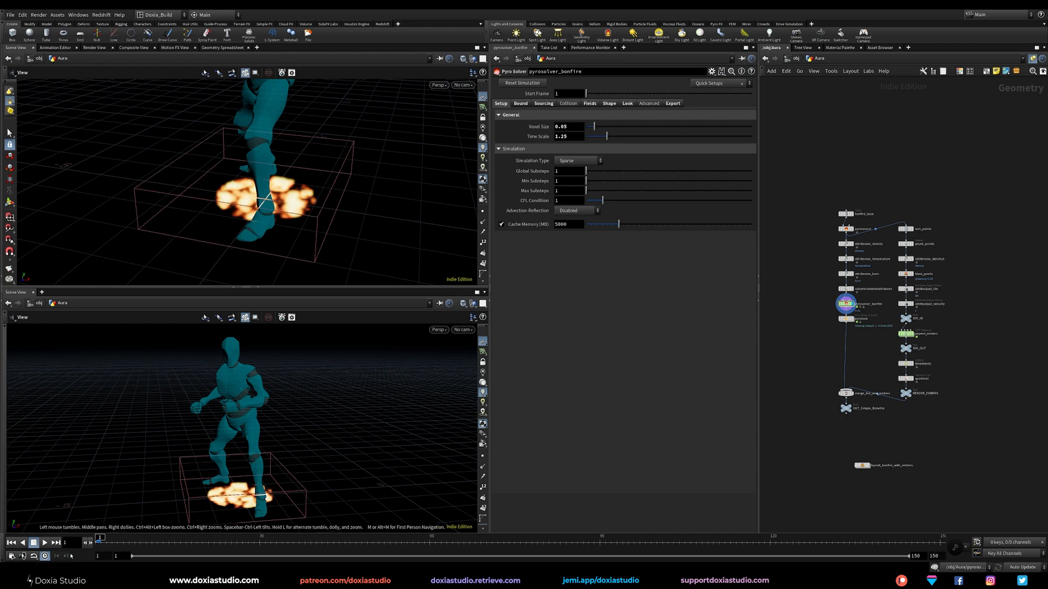
{"action": "left_click", "coordinate": [45, 542]}
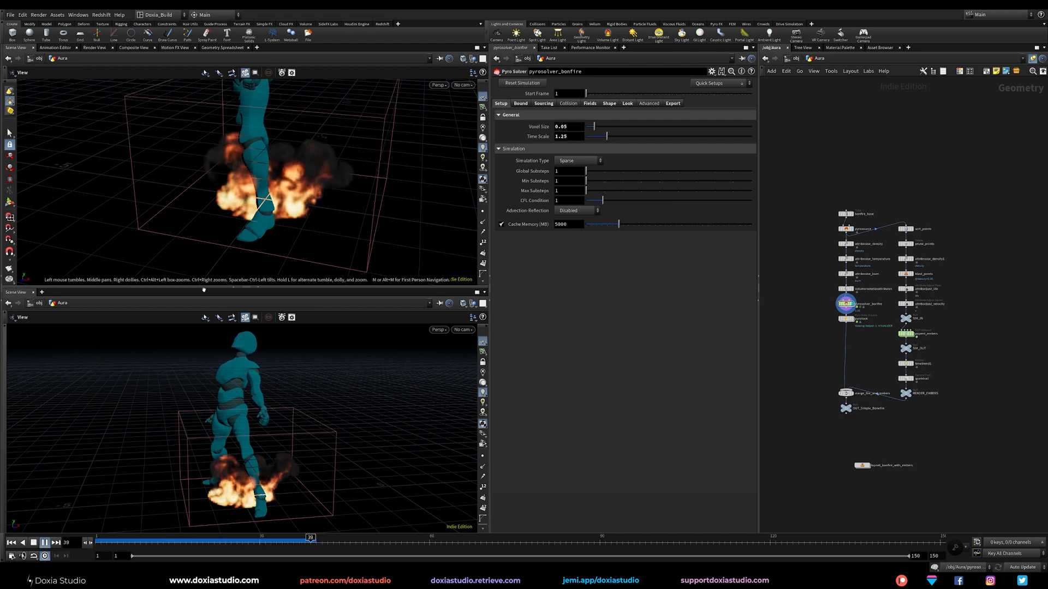
{"action": "left_click", "coordinate": [44, 542]}
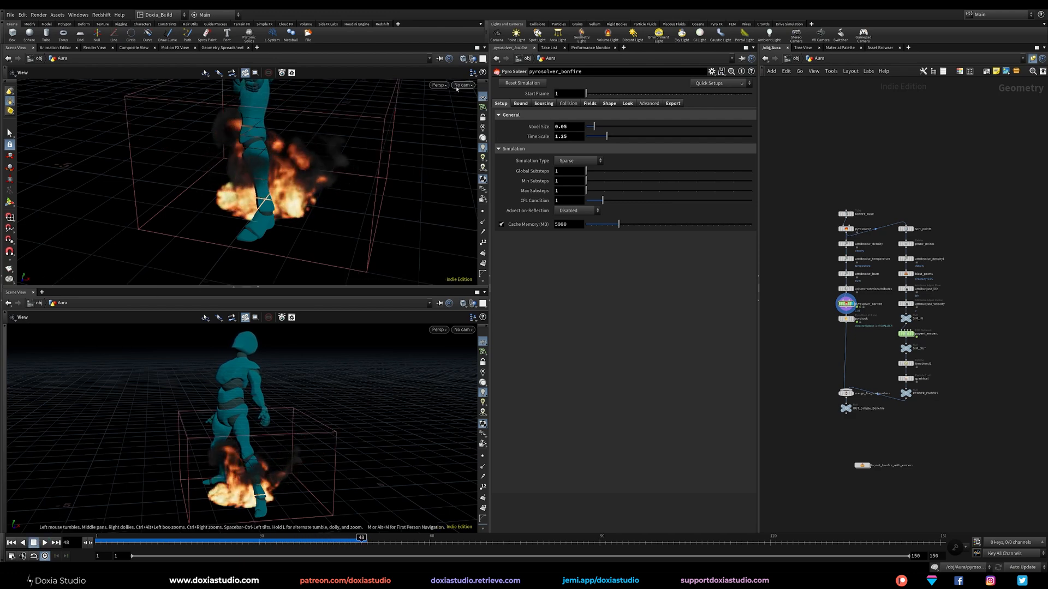
- Close the lower scene view so one large viewport remains, and frame the character with the fire
{"action": "left_click", "coordinate": [33, 292]}
{"action": "middle_click_drag", "start_coordinate": [275, 300], "coordinate": [257, 371]}
{"action": "left_click_drag", "start_coordinate": [257, 371], "coordinate": [314, 365]}
- Save the current desktop layout under the name Doxia_Build2
{"action": "left_click", "coordinate": [163, 14]}
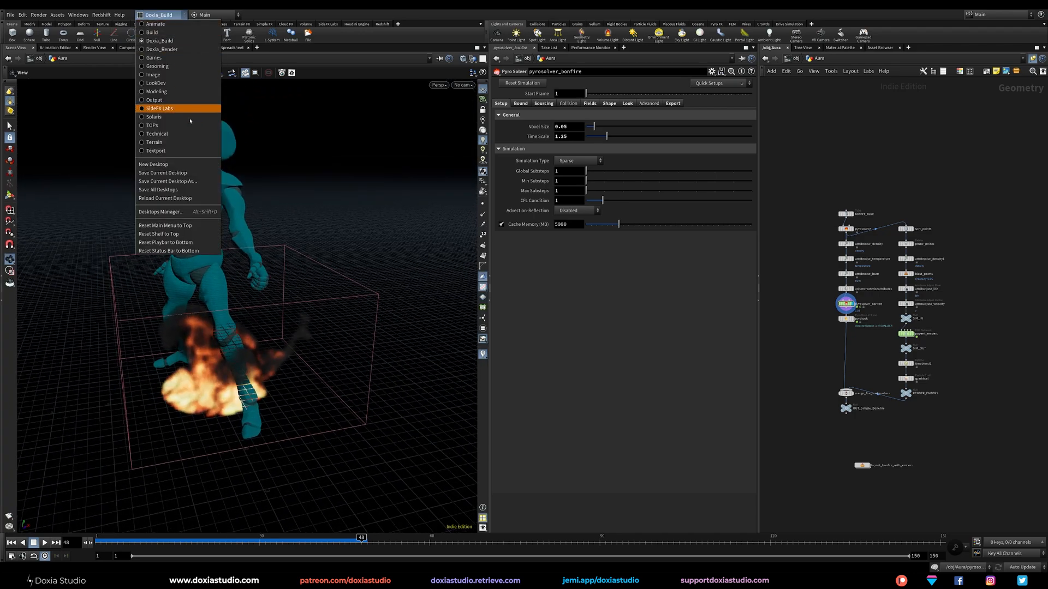
{"action": "left_click", "coordinate": [174, 188]}
{"action": "left_click", "coordinate": [221, 173]}
{"action": "type", "text": "2"}
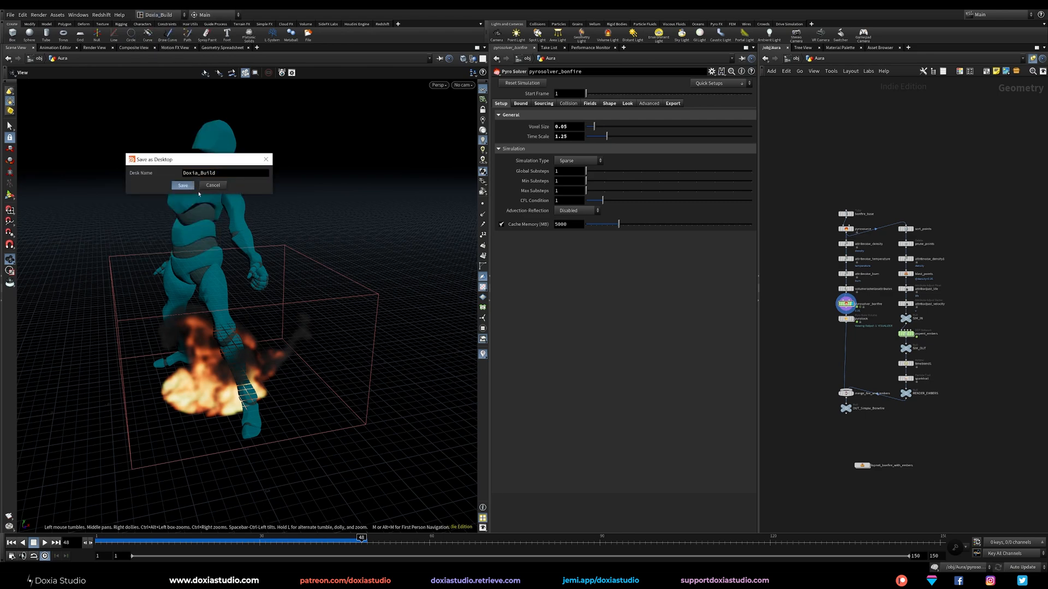
{"action": "left_click", "coordinate": [183, 185]}
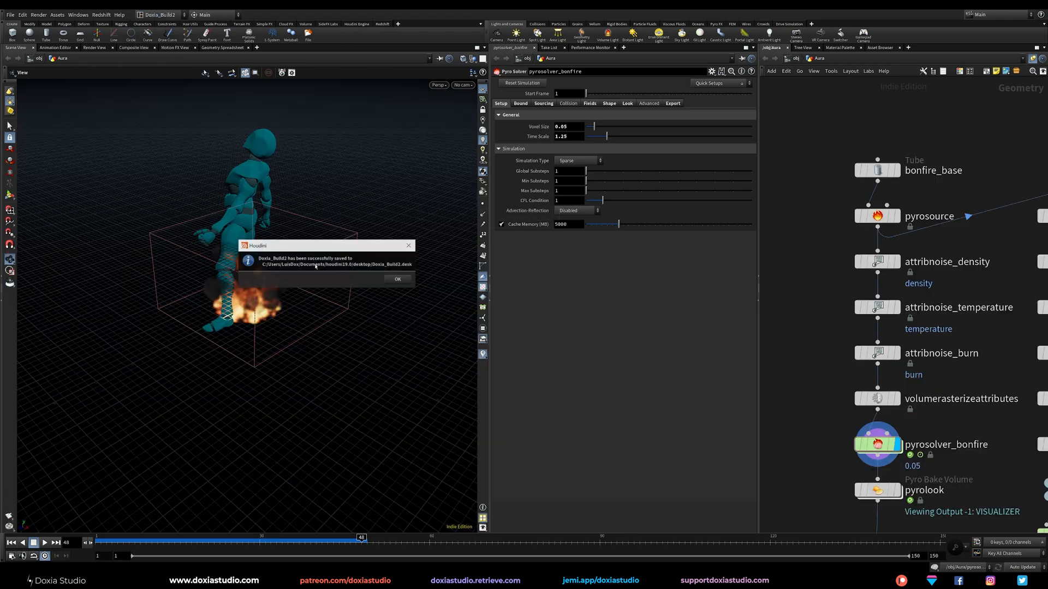
{"action": "left_click", "coordinate": [398, 279]}
- Play the bonfire simulation from the start to examine the flames around the character's feet
{"action": "mouse_move", "coordinate": [334, 304]}
{"action": "left_mouse_down"}
{"action": "mouse_move", "coordinate": [402, 290]}
{"action": "mouse_move", "coordinate": [346, 306]}
{"action": "left_mouse_up"}
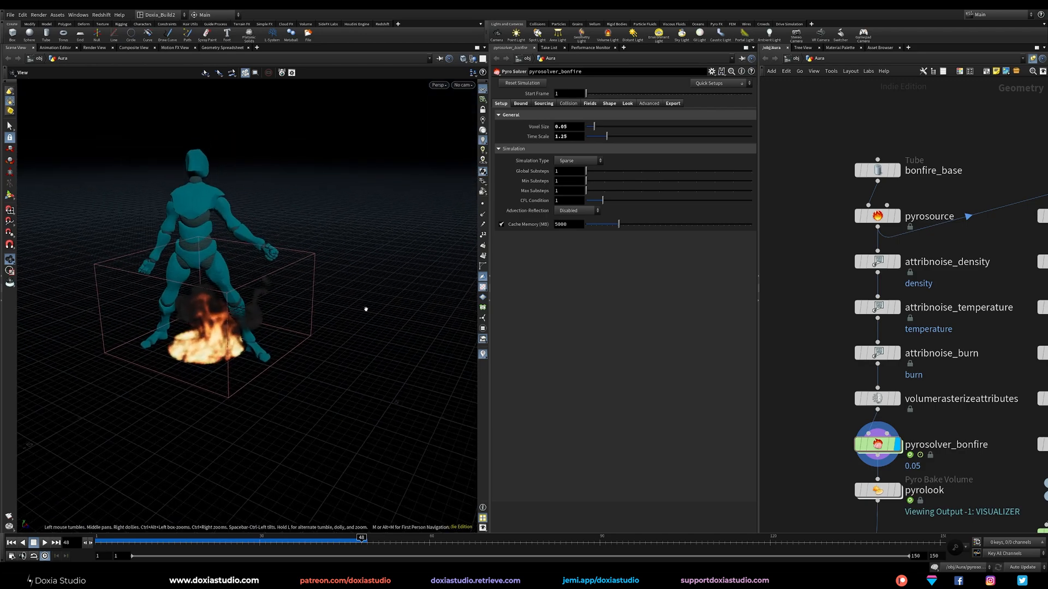
{"action": "scroll", "coordinate": [788, 286], "scroll_direction": "down", "scroll_amount": 4}
{"action": "middle_click_drag", "start_coordinate": [788, 290], "coordinate": [795, 197]}
{"action": "mouse_move", "coordinate": [155, 304]}
{"action": "left_mouse_down"}
{"action": "mouse_move", "coordinate": [183, 282]}
{"action": "mouse_move", "coordinate": [161, 298]}
{"action": "left_mouse_up"}
{"action": "scroll", "coordinate": [153, 359], "scroll_direction": "up", "scroll_amount": 3}
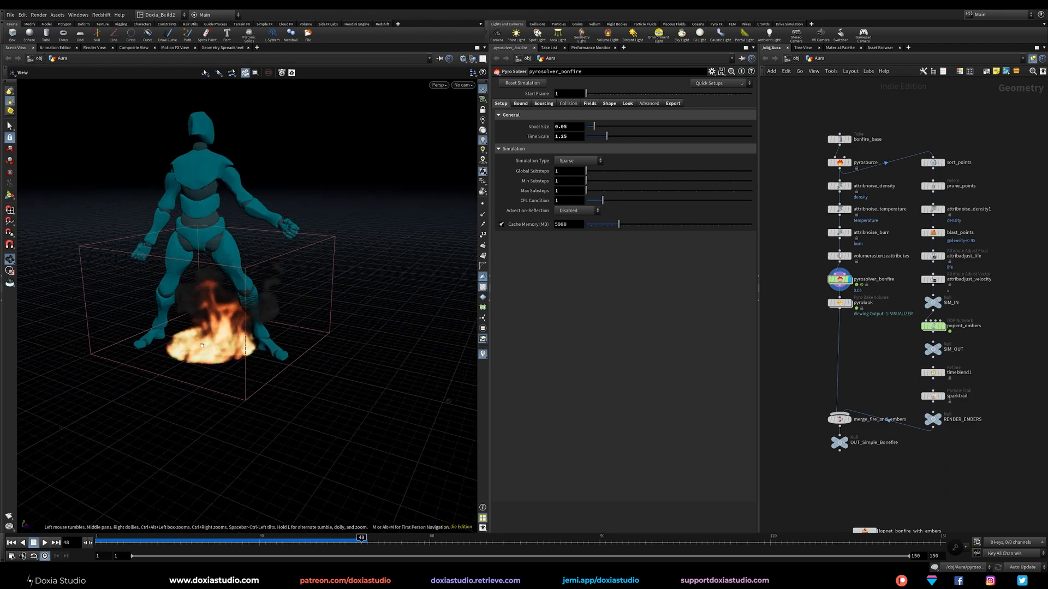
{"action": "left_click_drag", "start_coordinate": [154, 358], "coordinate": [152, 334]}
{"action": "left_click_drag", "start_coordinate": [118, 544], "coordinate": [109, 544]}
{"action": "left_click", "coordinate": [44, 542]}
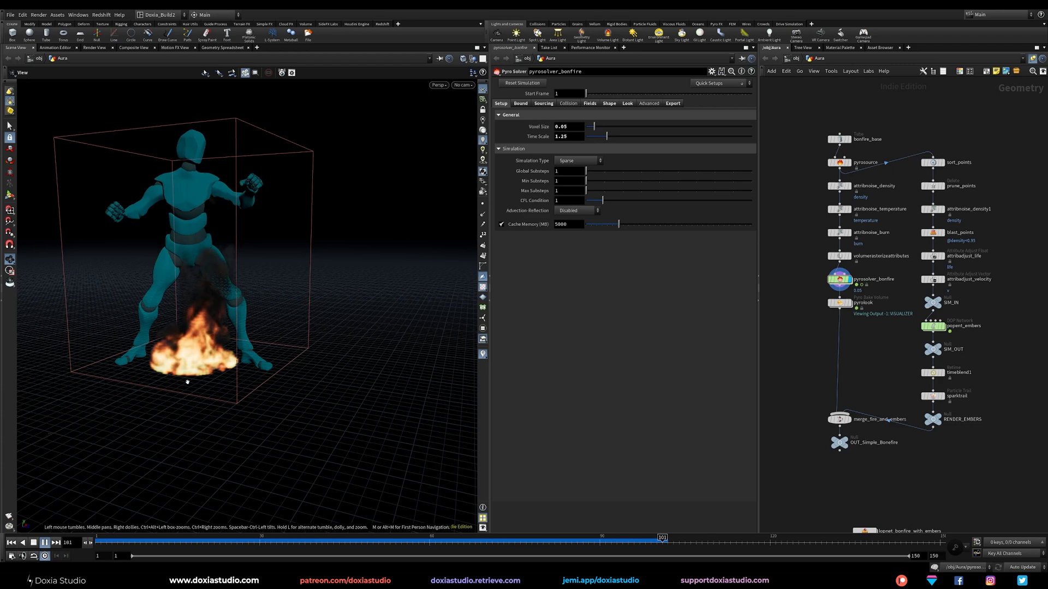
- Return to frame 1 and display the bonfire_base tube that serves as the fire source
{"action": "left_click_drag", "start_coordinate": [802, 108], "coordinate": [849, 140]}
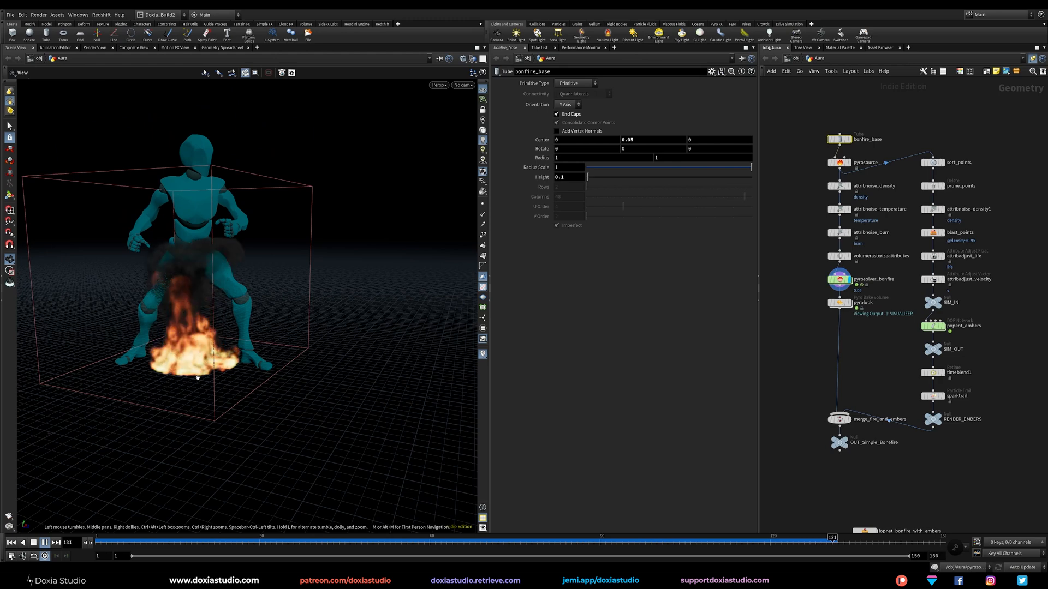
{"action": "mouse_move", "coordinate": [118, 545]}
{"action": "left_mouse_down"}
{"action": "mouse_move", "coordinate": [258, 550]}
{"action": "mouse_move", "coordinate": [98, 547]}
{"action": "left_mouse_up"}
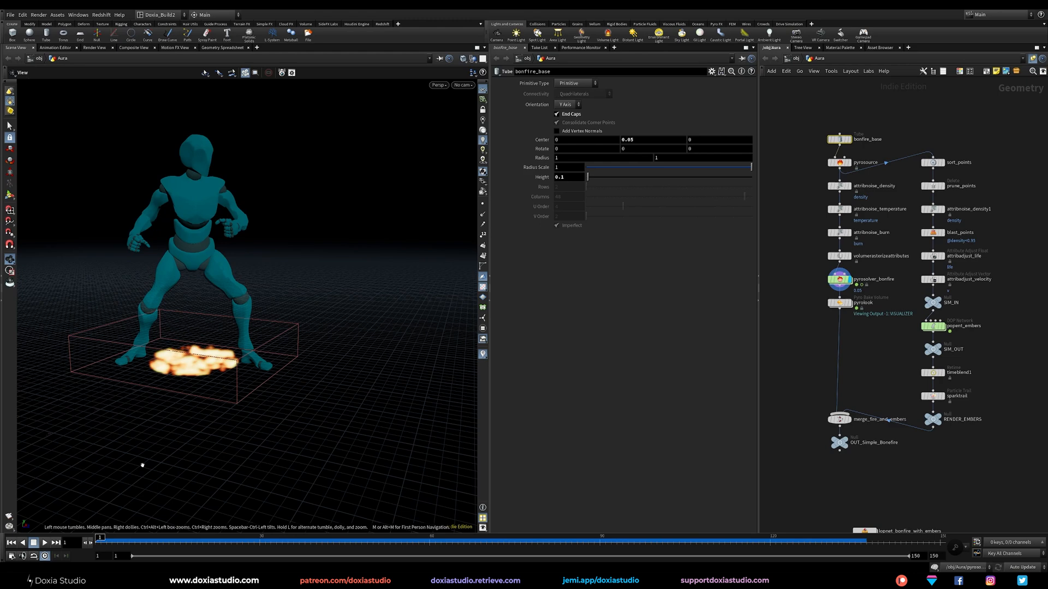
{"action": "middle_click_drag", "start_coordinate": [818, 125], "coordinate": [823, 185]}
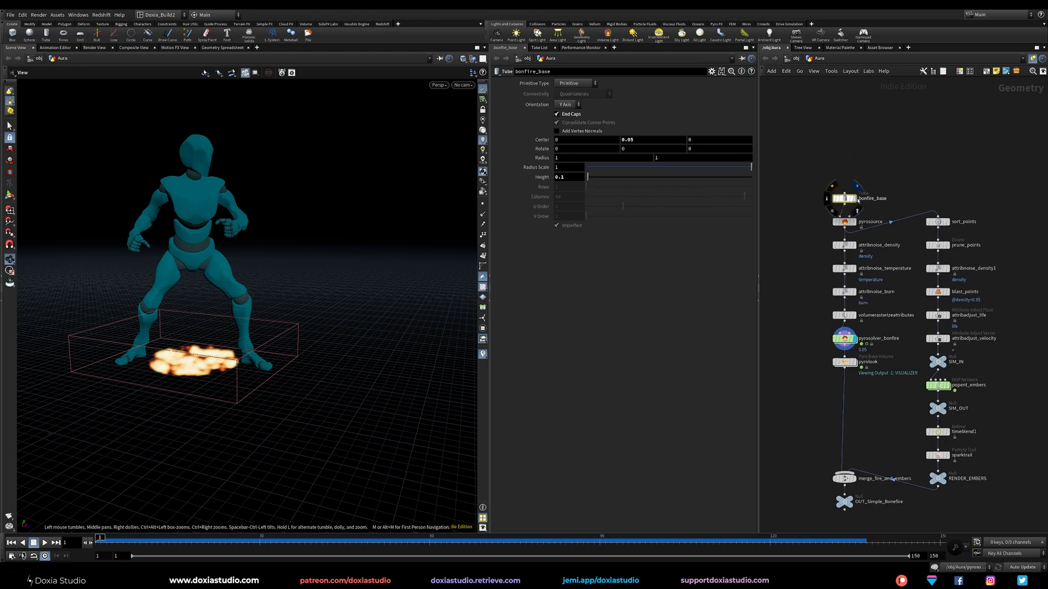
{"action": "left_click", "coordinate": [847, 189]}
{"action": "right_click_drag", "start_coordinate": [106, 397], "coordinate": [167, 401]}
{"action": "left_click_drag", "start_coordinate": [166, 401], "coordinate": [131, 407]}
{"action": "middle_click_drag", "start_coordinate": [765, 189], "coordinate": [796, 187]}
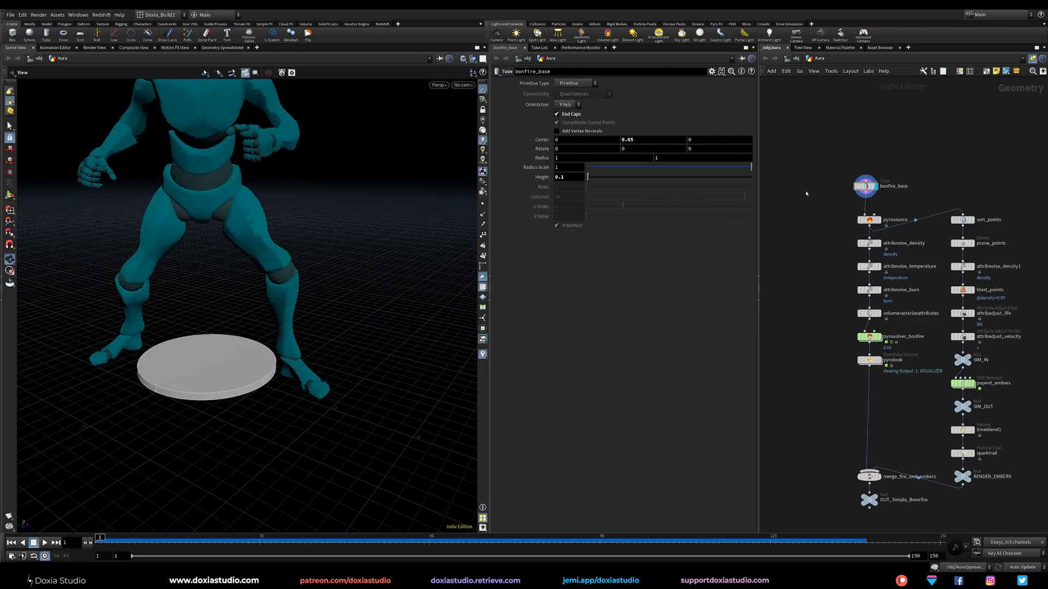
- Add an Object Merge node beside bonfire_base in the Aura network
{"action": "key", "text": "Tab"}
{"action": "type", "text": "merge"}
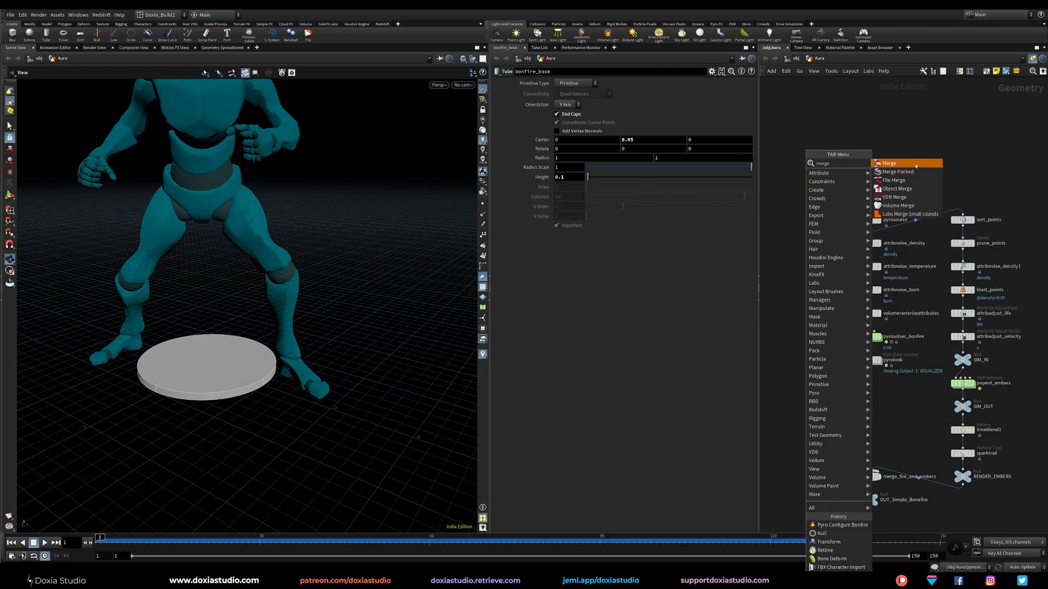
{"action": "left_click", "coordinate": [904, 190]}
{"action": "left_click", "coordinate": [816, 192]}
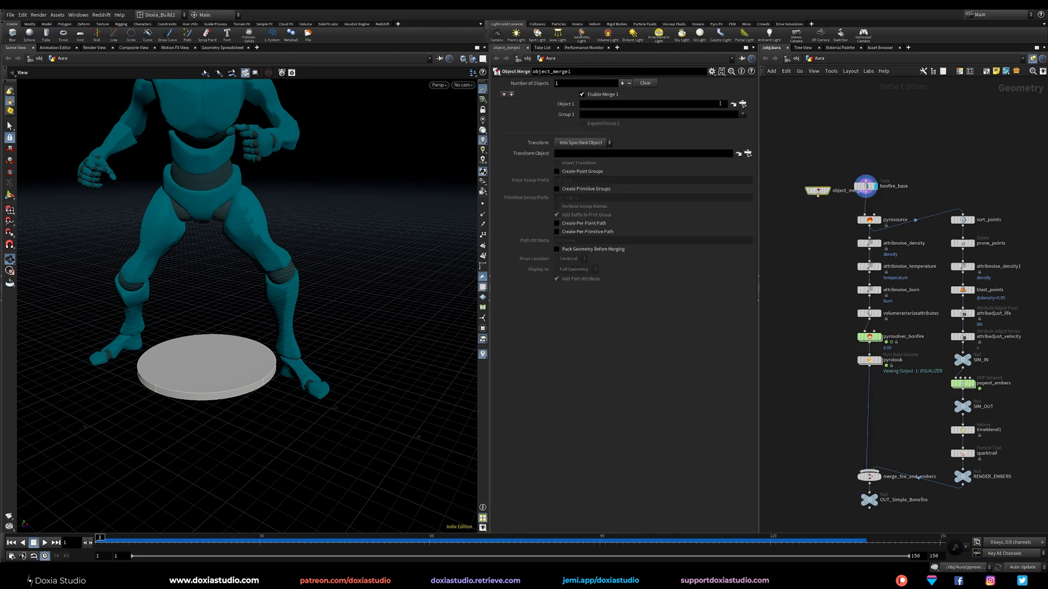
- Feed /obj/Char/out_character through the Object Merge into pyrosource instead of bonfire_base, and display pyrosolver_bonfire
{"action": "left_click", "coordinate": [734, 104]}
{"action": "left_click", "coordinate": [708, 57]}
{"action": "left_click", "coordinate": [708, 63]}
{"action": "double_click", "coordinate": [731, 82]}
{"action": "middle_click_drag", "start_coordinate": [807, 331], "coordinate": [796, 295]}
{"action": "left_click", "coordinate": [849, 299]}
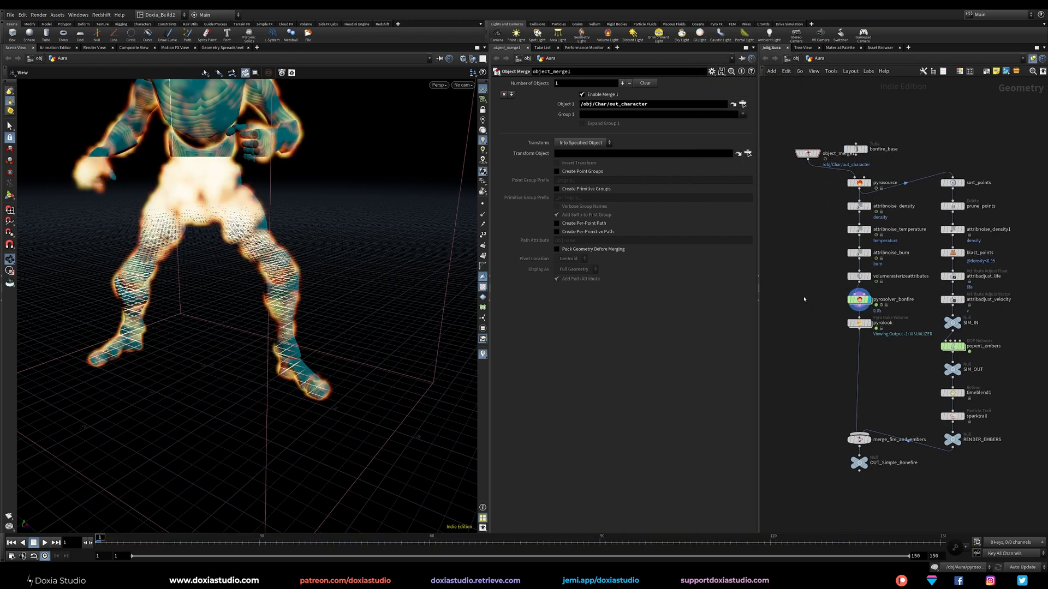
- Play the simulation with the whole character in view to examine the flames covering the body
{"action": "scroll", "coordinate": [240, 345], "scroll_direction": "down", "scroll_amount": 5}
{"action": "left_click_drag", "start_coordinate": [240, 345], "coordinate": [259, 404]}
{"action": "middle_click_drag", "start_coordinate": [259, 405], "coordinate": [261, 399]}
{"action": "left_click", "coordinate": [44, 543]}
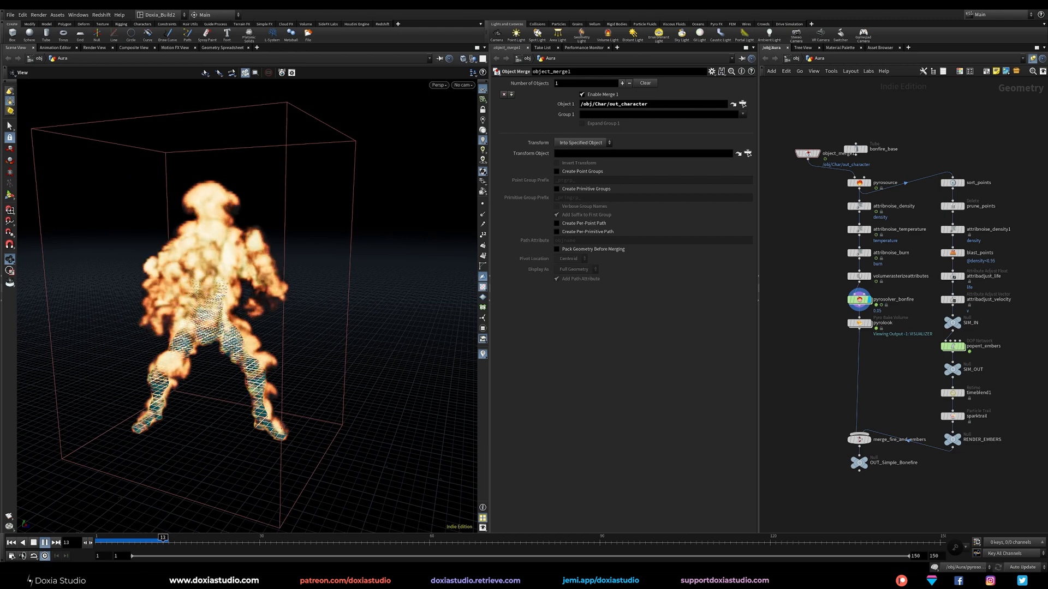
- Set the cache memory of pyrosolver_bonfire to 15000 MB and save the scene
{"action": "left_click_drag", "start_coordinate": [807, 280], "coordinate": [854, 302]}
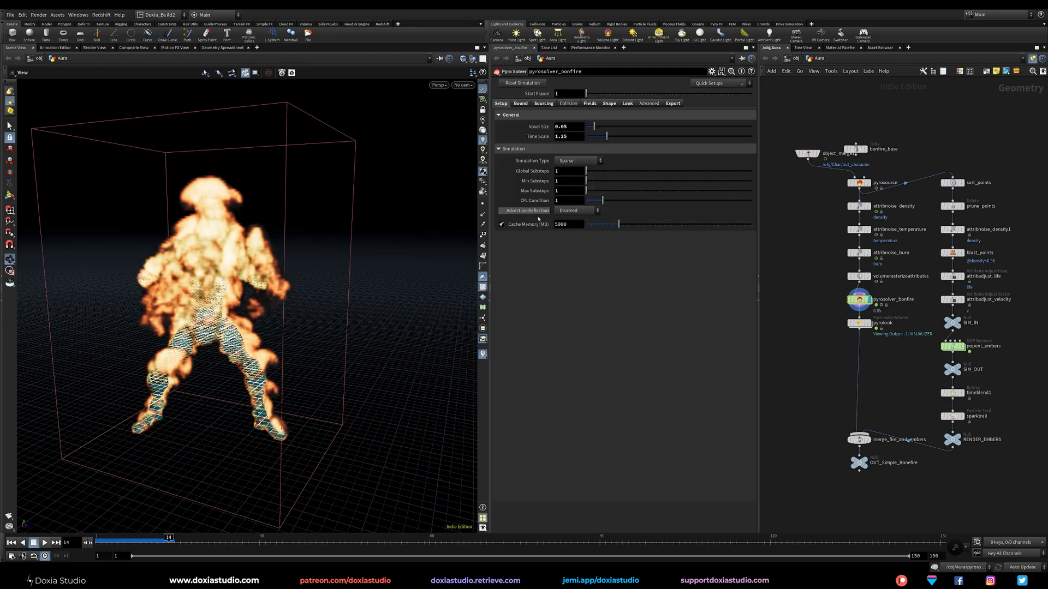
{"action": "type", "text": "1"}
{"action": "key", "text": "Return"}
{"action": "key", "text": "ctrl+s"}
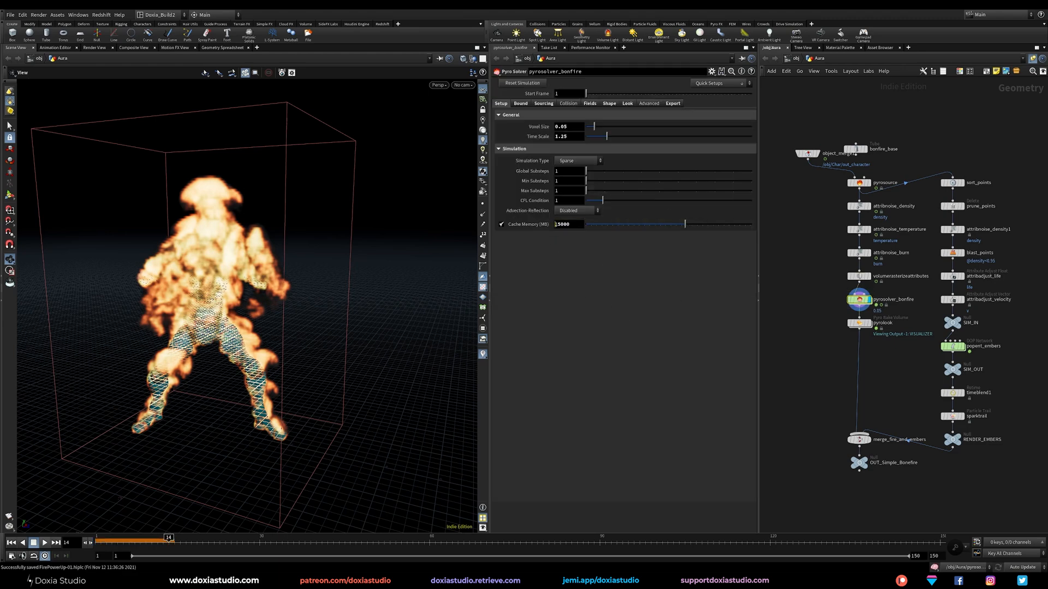
- Try a cache memory of 25000 MB on the solver, restore it to 15000 MB and save the scene
{"action": "key", "text": "Return"}
{"action": "key", "text": "ctrl+s"}
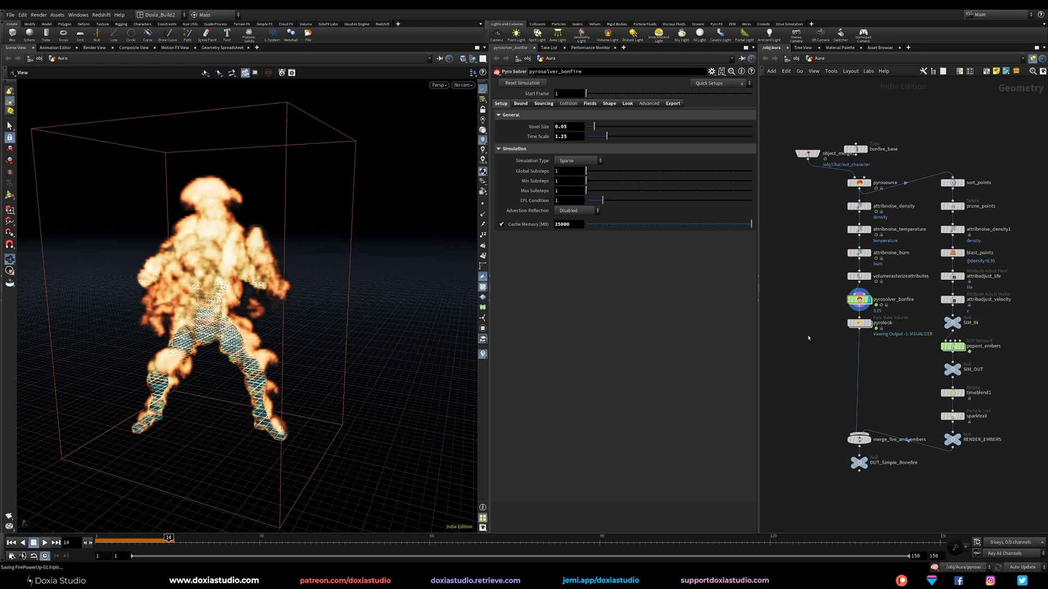
{"action": "left_click_drag", "start_coordinate": [804, 288], "coordinate": [820, 305]}
{"action": "type", "text": "1"}
{"action": "key", "text": "Return"}
{"action": "key", "text": "ctrl+s"}
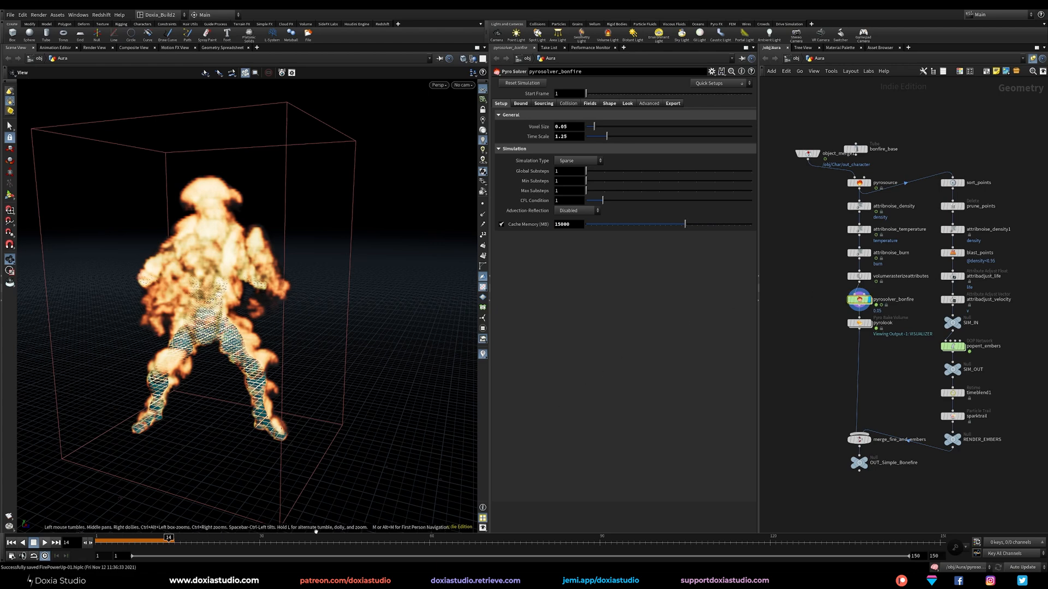
- Review the simulation from frame 1 up to frame 56, checking the rising flames from several angles
{"action": "left_click", "coordinate": [11, 544]}
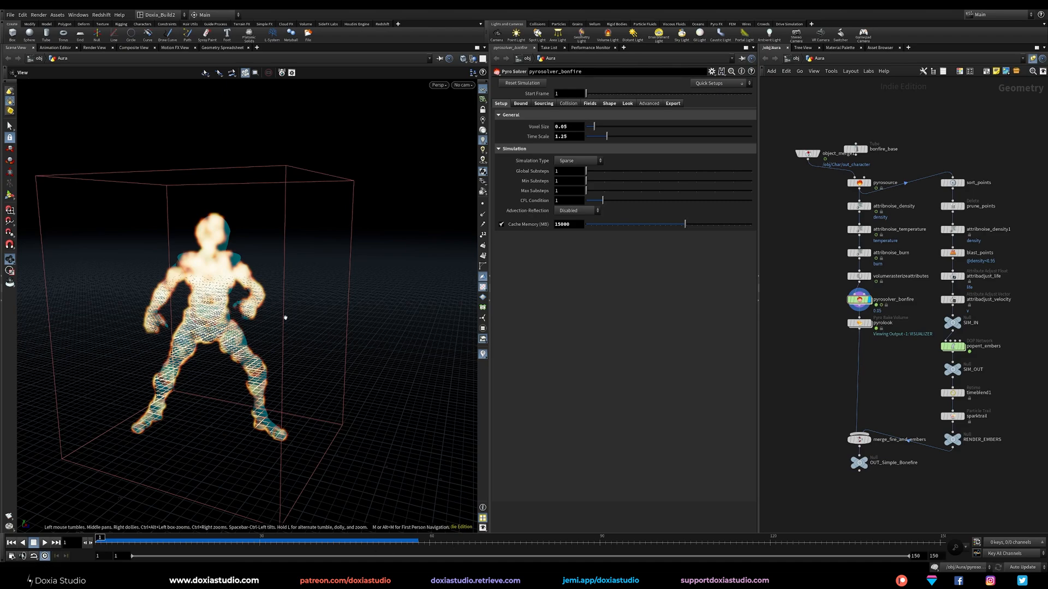
{"action": "right_click_drag", "start_coordinate": [278, 310], "coordinate": [264, 386]}
{"action": "left_click_drag", "start_coordinate": [263, 386], "coordinate": [271, 408]}
{"action": "right_click_drag", "start_coordinate": [272, 409], "coordinate": [262, 401]}
{"action": "left_click_drag", "start_coordinate": [262, 401], "coordinate": [236, 405]}
{"action": "right_click_drag", "start_coordinate": [237, 404], "coordinate": [236, 402]}
{"action": "middle_click_drag", "start_coordinate": [236, 402], "coordinate": [264, 378]}
{"action": "left_click_drag", "start_coordinate": [263, 378], "coordinate": [267, 390]}
{"action": "left_click_drag", "start_coordinate": [109, 543], "coordinate": [407, 540]}
{"action": "mouse_move", "coordinate": [318, 476]}
{"action": "left_mouse_down"}
{"action": "mouse_move", "coordinate": [319, 348]}
{"action": "mouse_move", "coordinate": [441, 323]}
{"action": "mouse_move", "coordinate": [293, 367]}
{"action": "mouse_move", "coordinate": [282, 352]}
{"action": "left_mouse_up"}
{"action": "scroll", "coordinate": [282, 352], "scroll_direction": "down", "scroll_amount": 4}
{"action": "middle_click_drag", "start_coordinate": [282, 352], "coordinate": [205, 453]}
{"action": "mouse_move", "coordinate": [205, 453]}
{"action": "left_mouse_down"}
{"action": "mouse_move", "coordinate": [156, 462]}
{"action": "mouse_move", "coordinate": [221, 399]}
{"action": "left_mouse_up"}
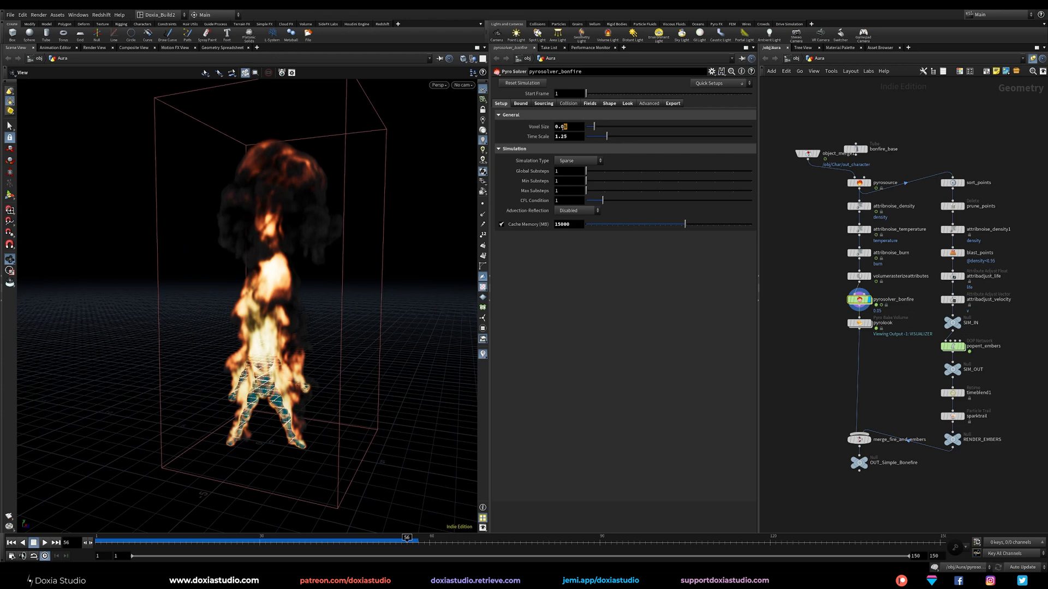
- Set the solver's voxel size to 0.15, inspect the fire column from several sides and return to frame 1
{"action": "key", "text": "Return"}
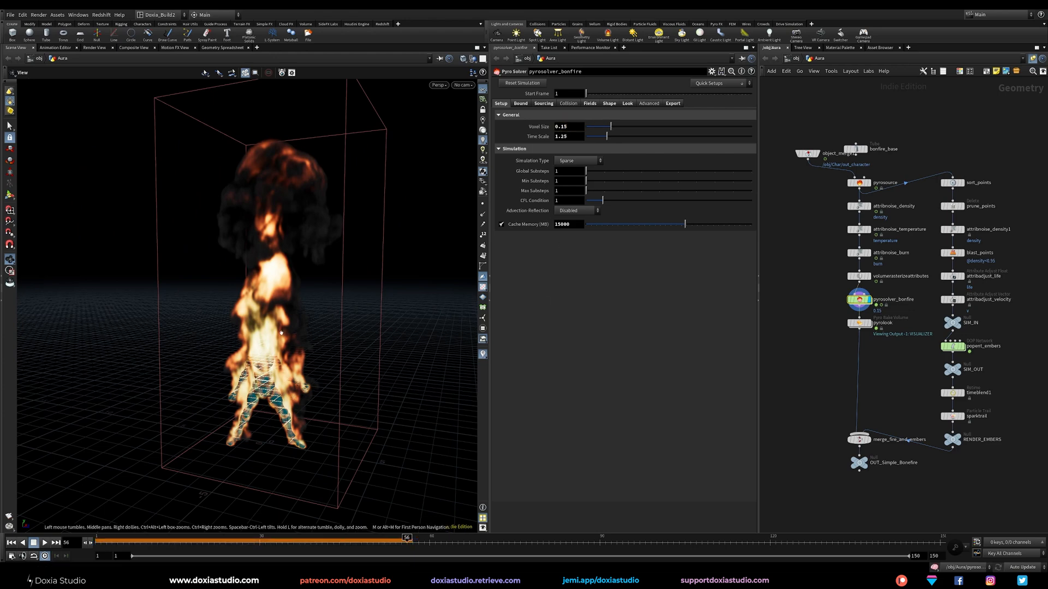
{"action": "mouse_move", "coordinate": [254, 377]}
{"action": "left_mouse_down"}
{"action": "mouse_move", "coordinate": [297, 372]}
{"action": "mouse_move", "coordinate": [397, 316]}
{"action": "mouse_move", "coordinate": [269, 375]}
{"action": "left_mouse_up"}
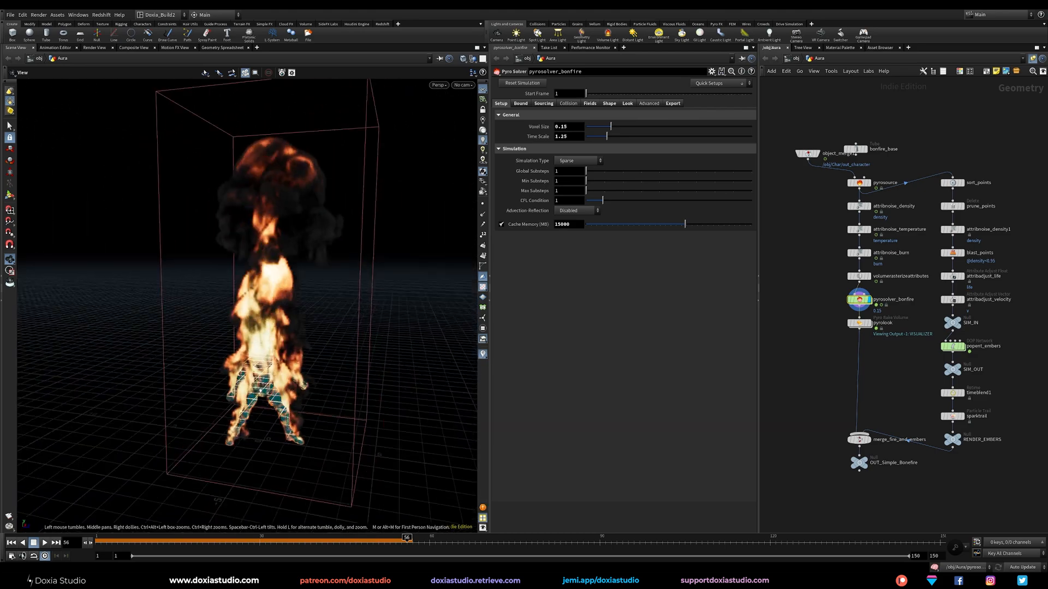
{"action": "right_click_drag", "start_coordinate": [269, 374], "coordinate": [300, 402]}
{"action": "mouse_move", "coordinate": [301, 401]}
{"action": "left_mouse_down"}
{"action": "mouse_move", "coordinate": [235, 387]}
{"action": "mouse_move", "coordinate": [286, 394]}
{"action": "left_mouse_up"}
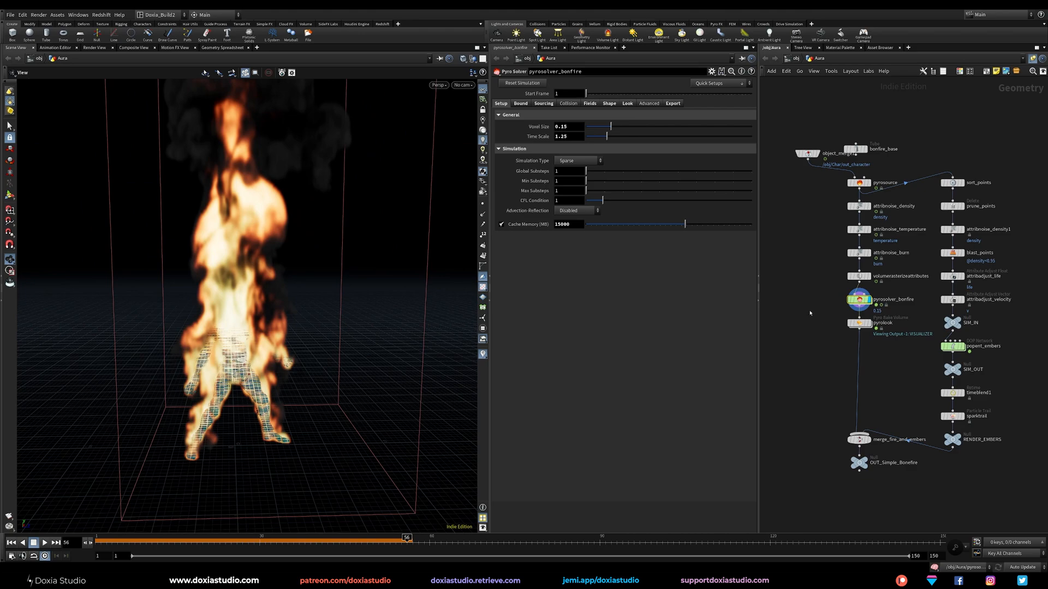
{"action": "right_click_drag", "start_coordinate": [285, 397], "coordinate": [248, 392]}
{"action": "middle_click_drag", "start_coordinate": [249, 392], "coordinate": [233, 421]}
{"action": "left_click_drag", "start_coordinate": [232, 421], "coordinate": [310, 301]}
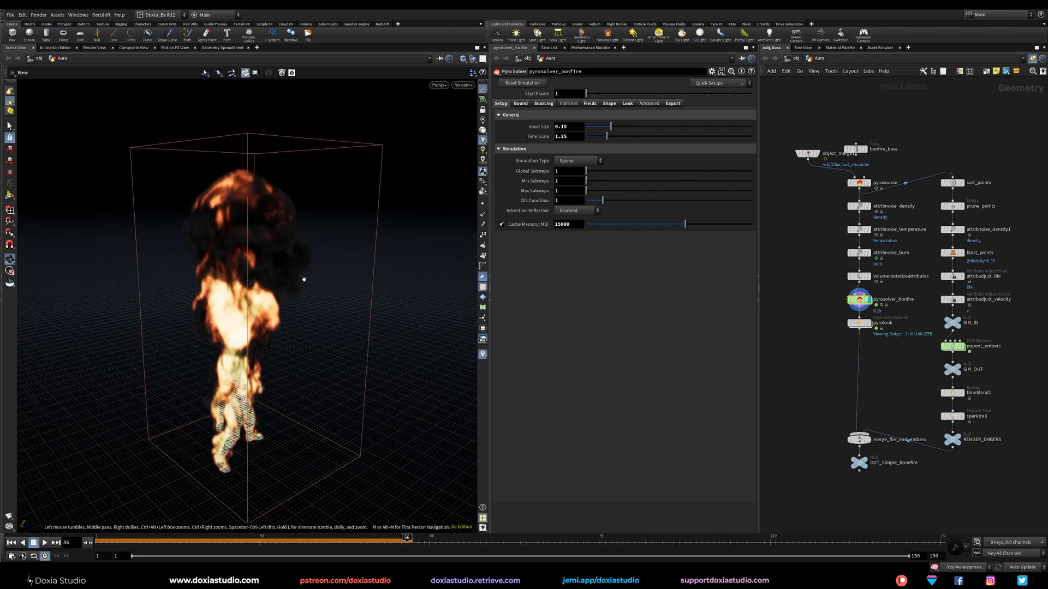
{"action": "left_click_drag", "start_coordinate": [211, 312], "coordinate": [260, 332]}
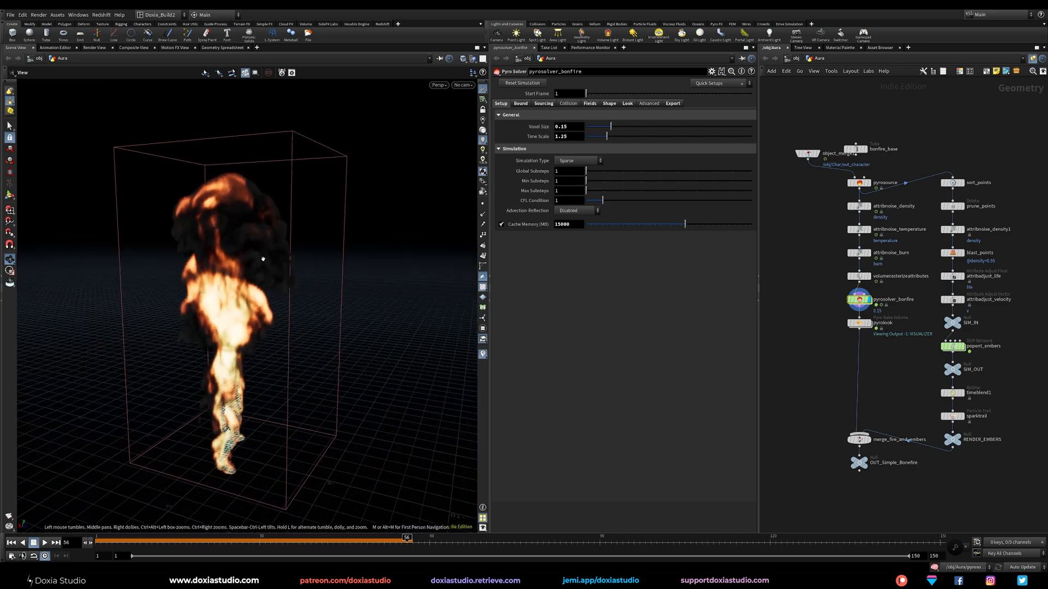
{"action": "mouse_move", "coordinate": [251, 328]}
{"action": "left_mouse_down"}
{"action": "mouse_move", "coordinate": [146, 283]}
{"action": "mouse_move", "coordinate": [442, 275]}
{"action": "mouse_move", "coordinate": [129, 297]}
{"action": "mouse_move", "coordinate": [183, 390]}
{"action": "mouse_move", "coordinate": [238, 378]}
{"action": "mouse_move", "coordinate": [255, 358]}
{"action": "mouse_move", "coordinate": [249, 305]}
{"action": "left_mouse_up"}
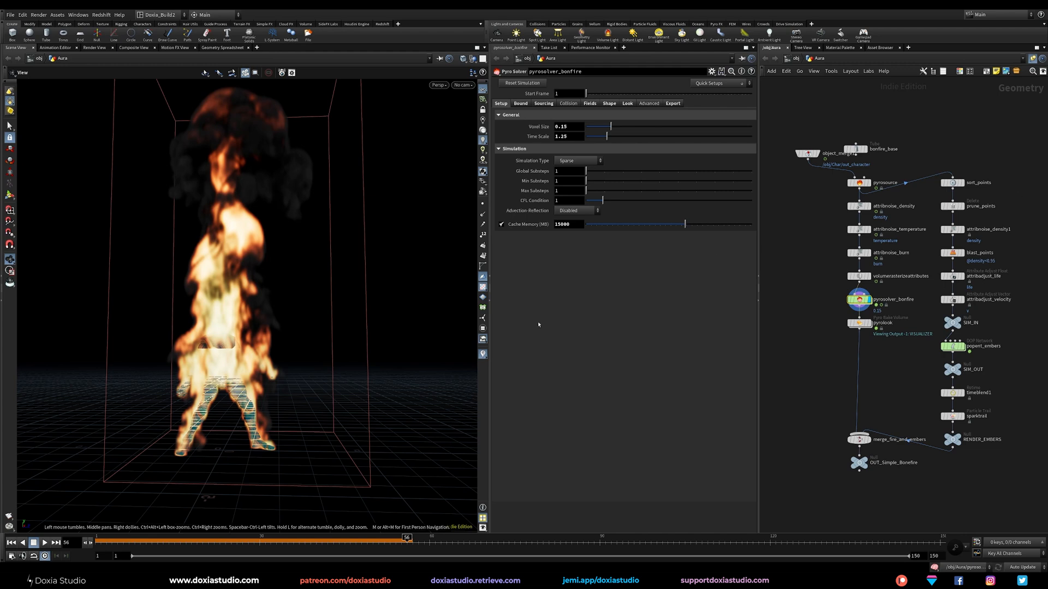
{"action": "left_click_drag", "start_coordinate": [133, 540], "coordinate": [98, 540]}
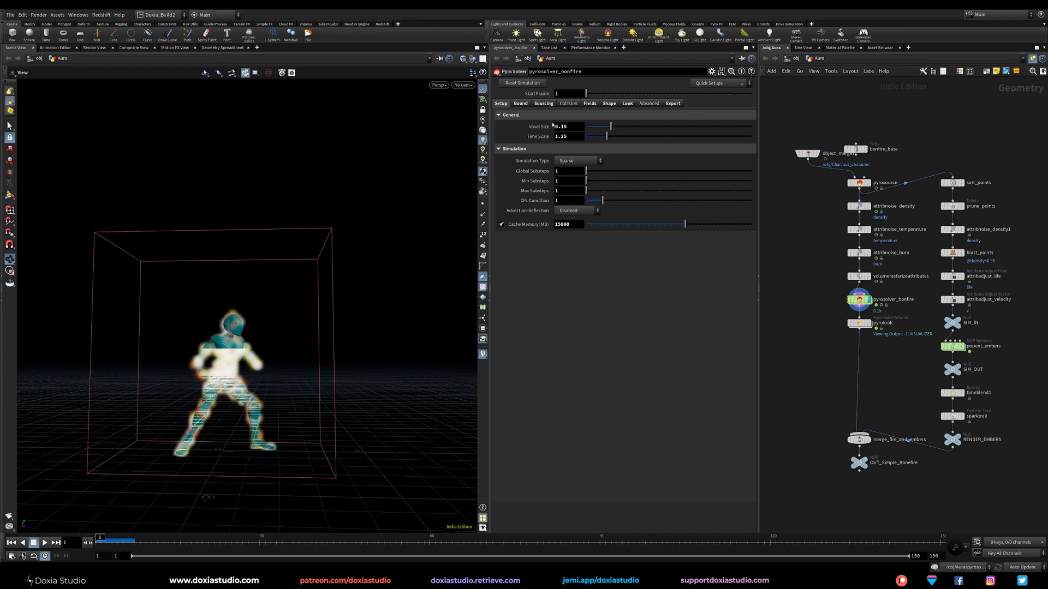
- Set the source scale of the solver's density source volume to 0.5
{"action": "left_click", "coordinate": [543, 103]}
{"action": "left_click", "coordinate": [501, 104]}
{"action": "left_click_drag", "start_coordinate": [573, 136], "coordinate": [553, 143]}
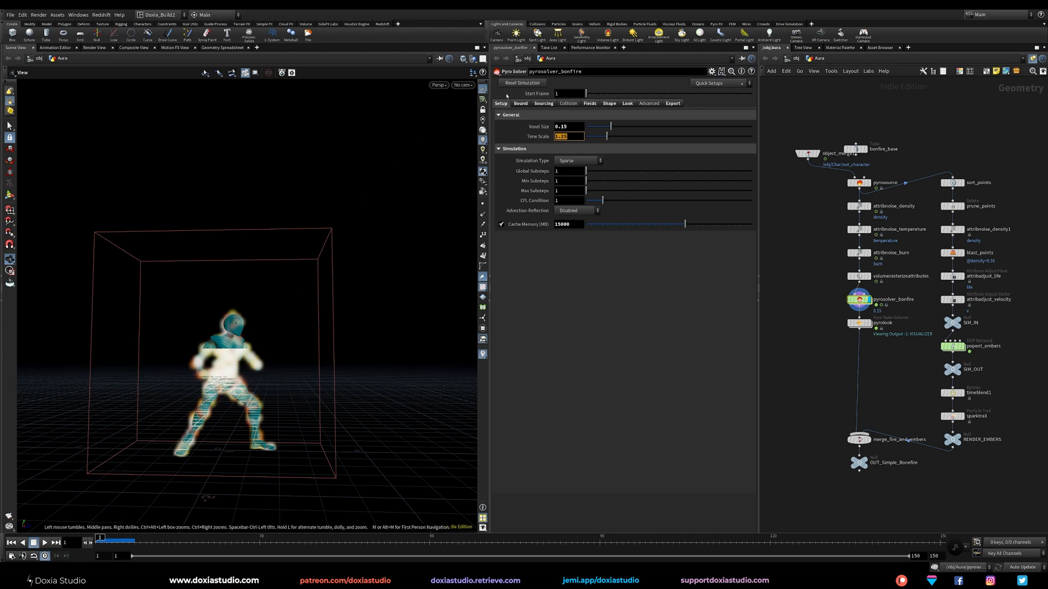
{"action": "left_click", "coordinate": [520, 103]}
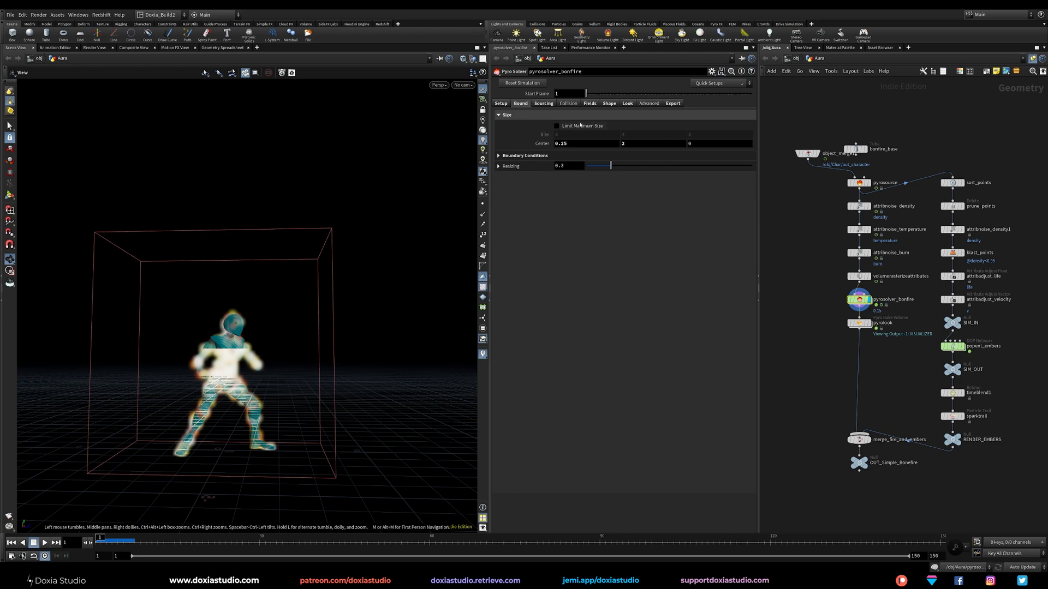
{"action": "left_click", "coordinate": [543, 104]}
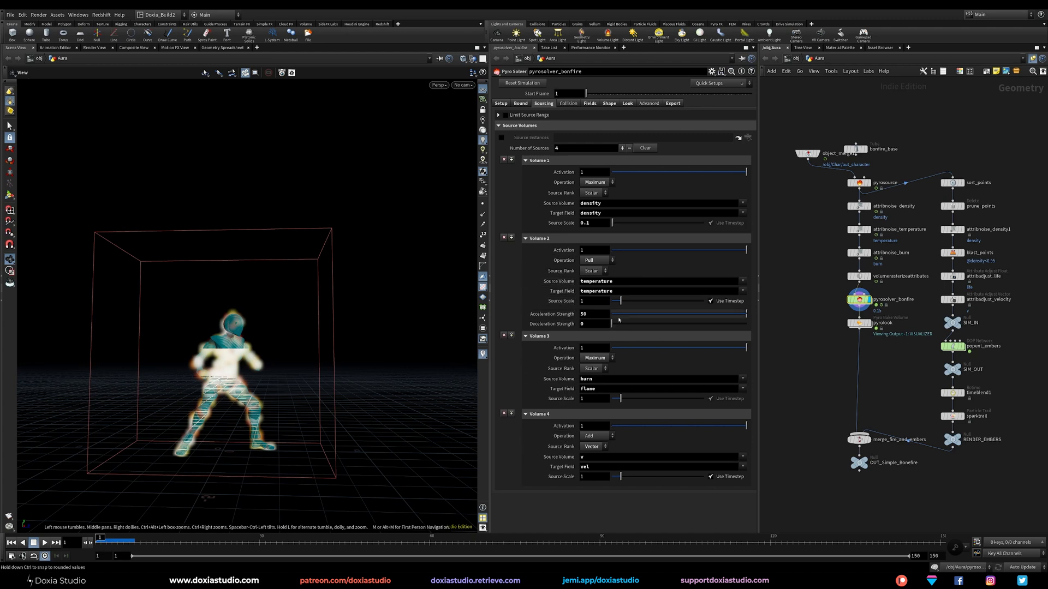
{"action": "double_click", "coordinate": [588, 224]}
{"action": "type", "text": "5"}
{"action": "key", "text": "Return"}
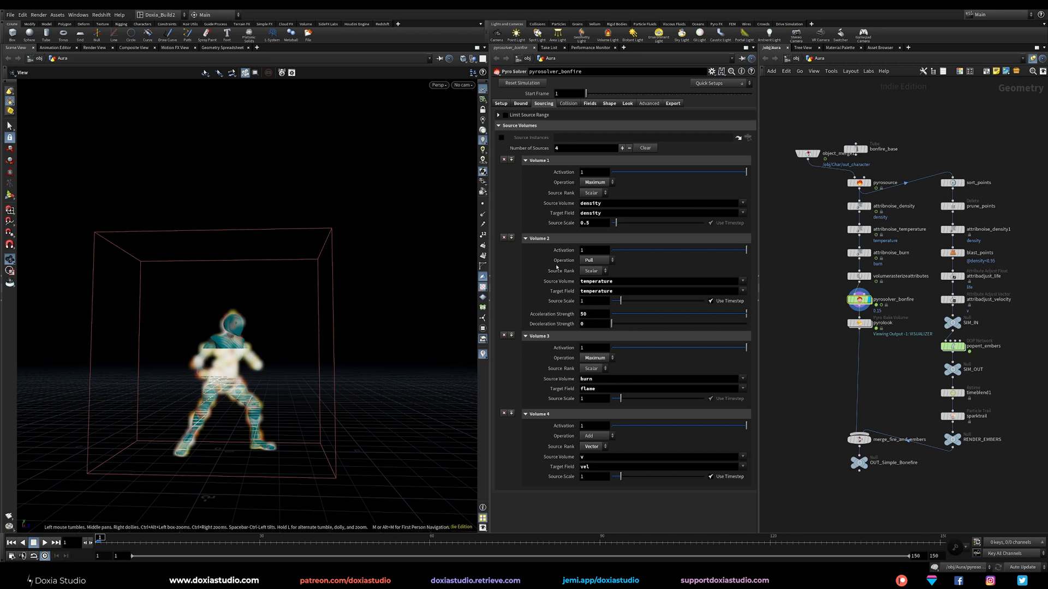
- Set the acceleration strength of the temperature source volume to 1.5
{"action": "left_click", "coordinate": [592, 314]}
{"action": "type", "text": "1.5"}
{"action": "left_click", "coordinate": [594, 324]}
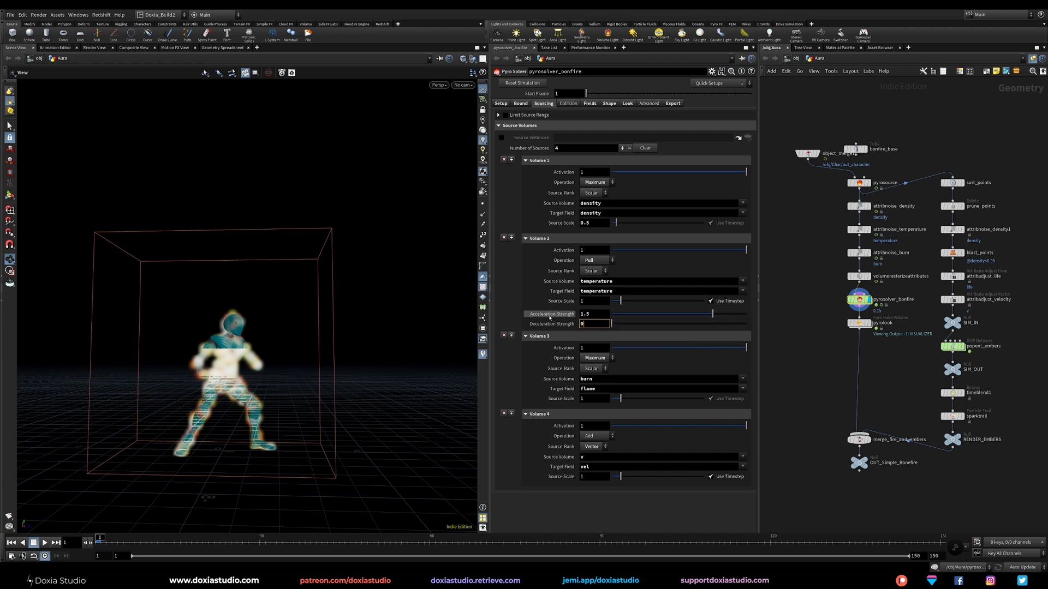
{"action": "mouse_move", "coordinate": [548, 319]}
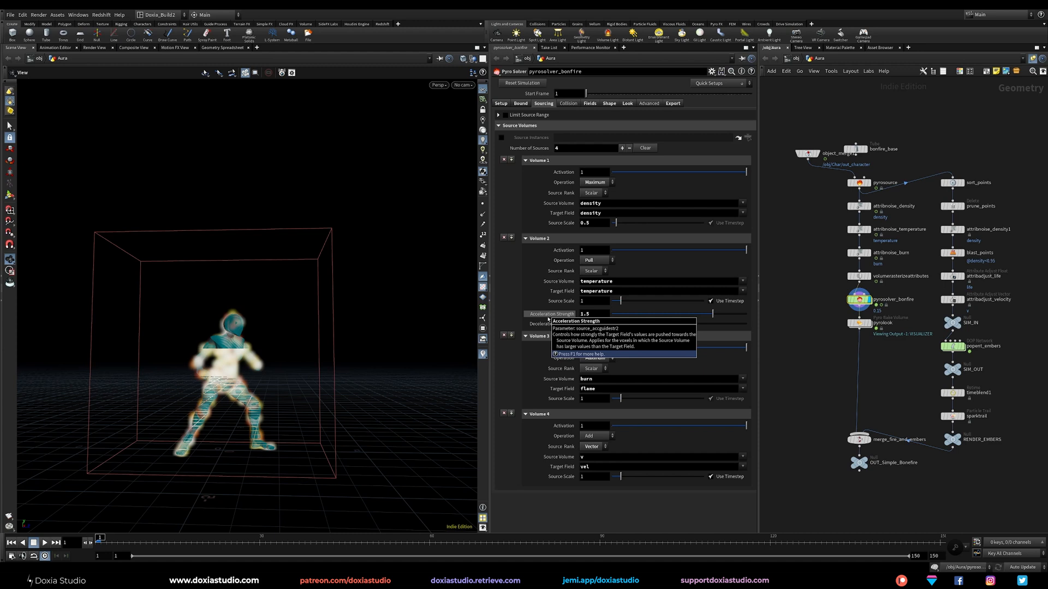
{"action": "left_click", "coordinate": [592, 323]}
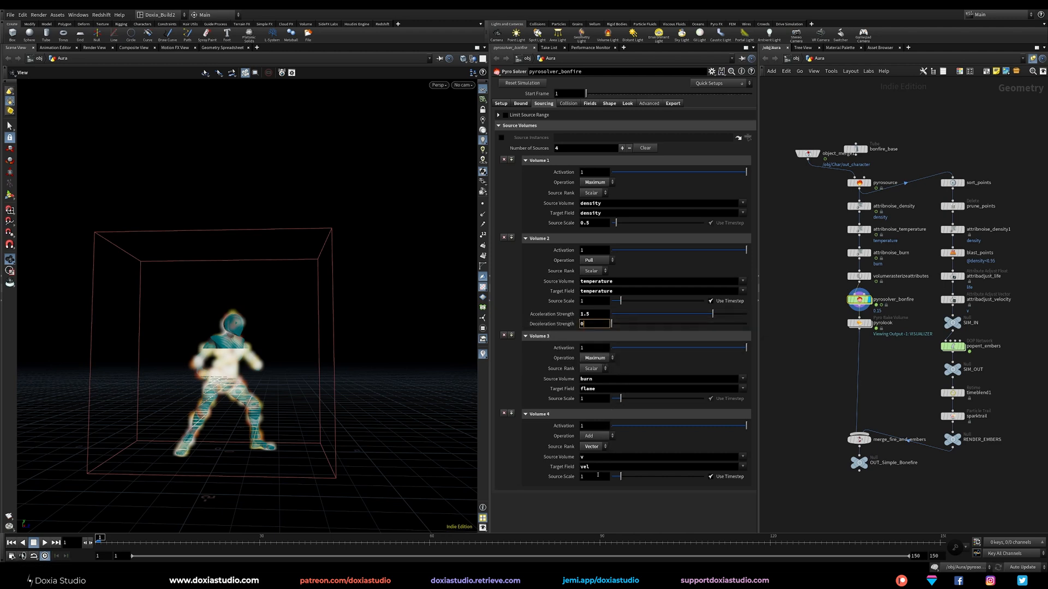
- Set the temperature cooling rate in the solver's fields to 0.95 and play the simulation
{"action": "left_click", "coordinate": [568, 103]}
{"action": "left_click", "coordinate": [589, 103]}
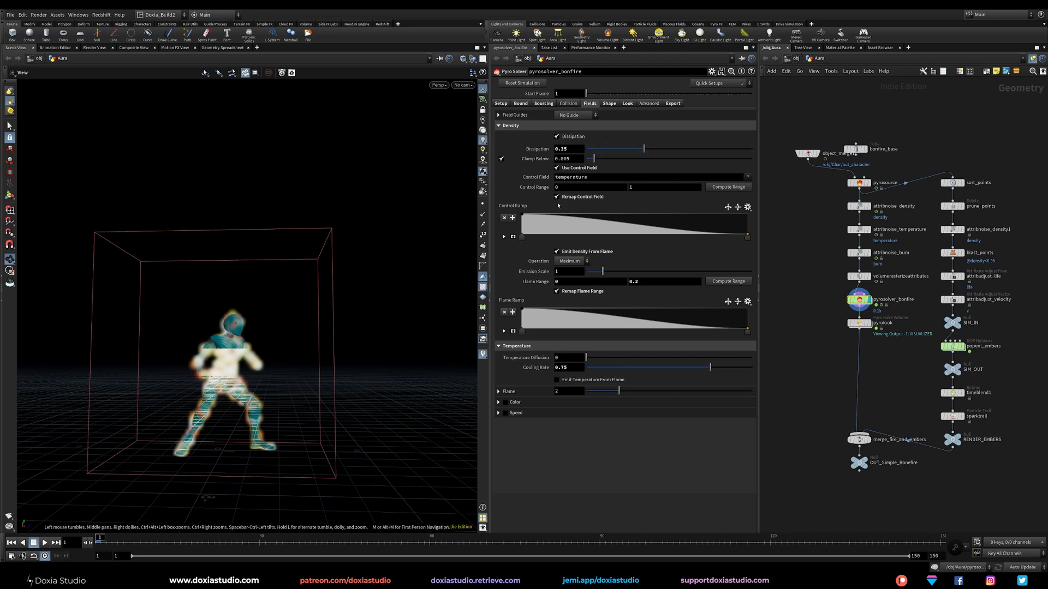
{"action": "double_click", "coordinate": [562, 148]}
{"action": "double_click", "coordinate": [561, 177]}
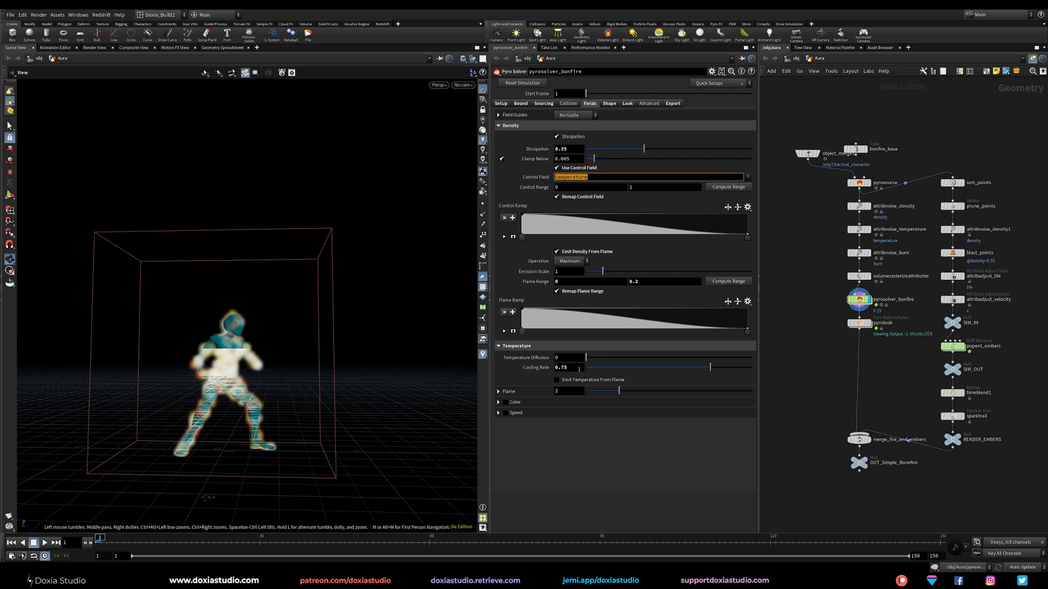
{"action": "double_click", "coordinate": [563, 369]}
{"action": "type", "text": "95"}
{"action": "key", "text": "Return"}
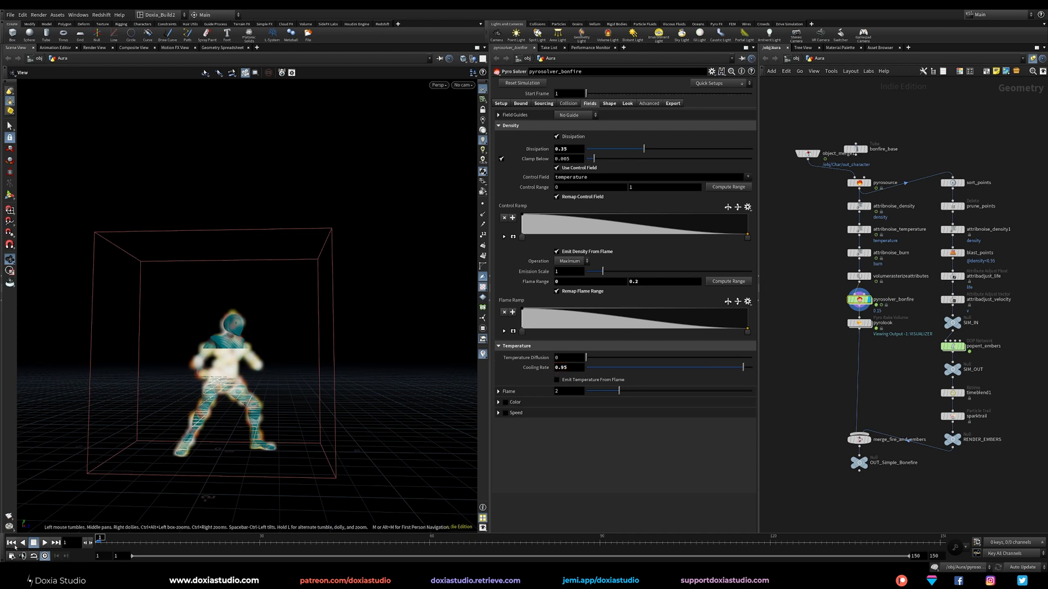
{"action": "left_click", "coordinate": [45, 542]}
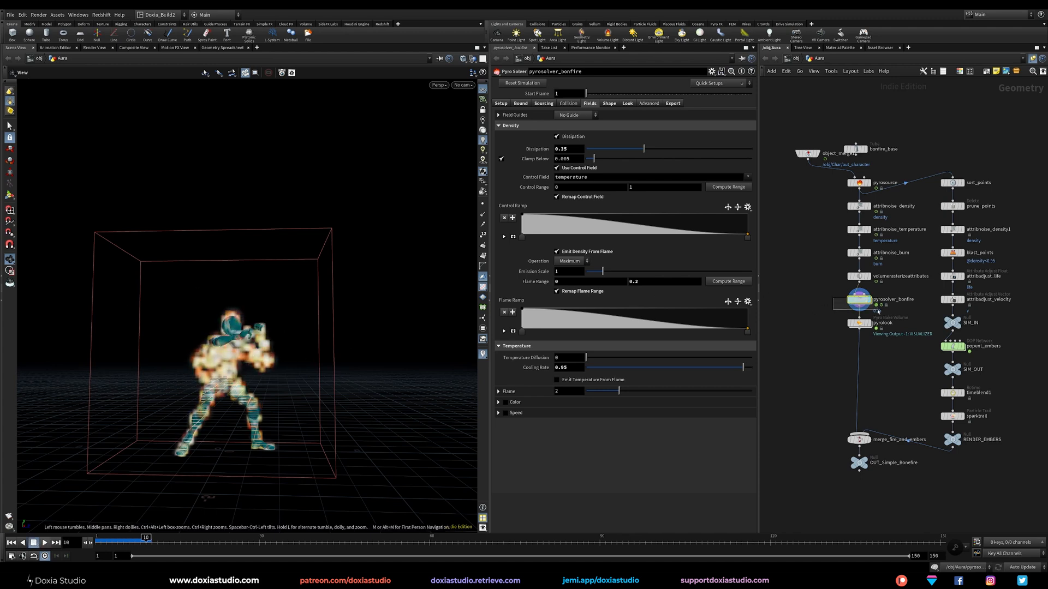
- Set the solver's voxel size to 0.1 and simulate up to frame 60
{"action": "left_click", "coordinate": [501, 104]}
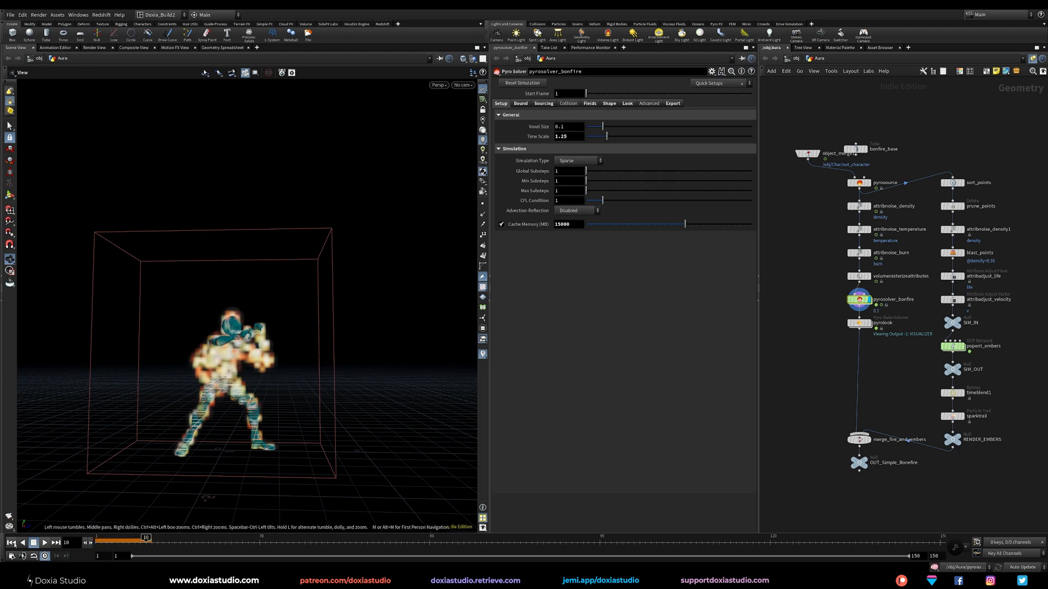
{"action": "left_click", "coordinate": [430, 542]}
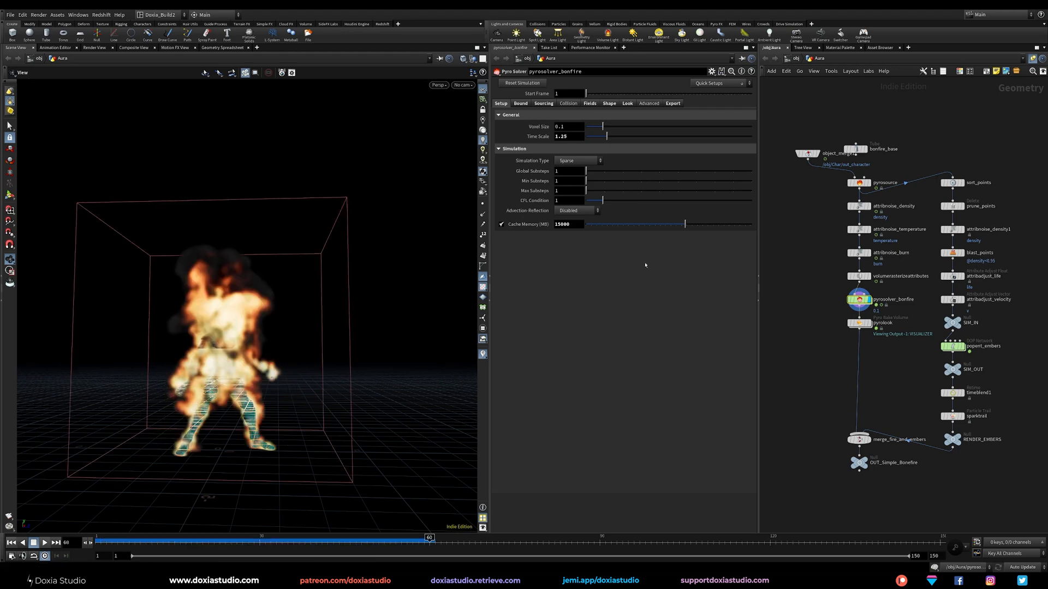
{"action": "left_click_drag", "start_coordinate": [362, 413], "coordinate": [207, 344]}
{"action": "scroll", "coordinate": [267, 405], "scroll_direction": "down", "scroll_amount": 3}
{"action": "left_click_drag", "start_coordinate": [217, 391], "coordinate": [255, 395]}
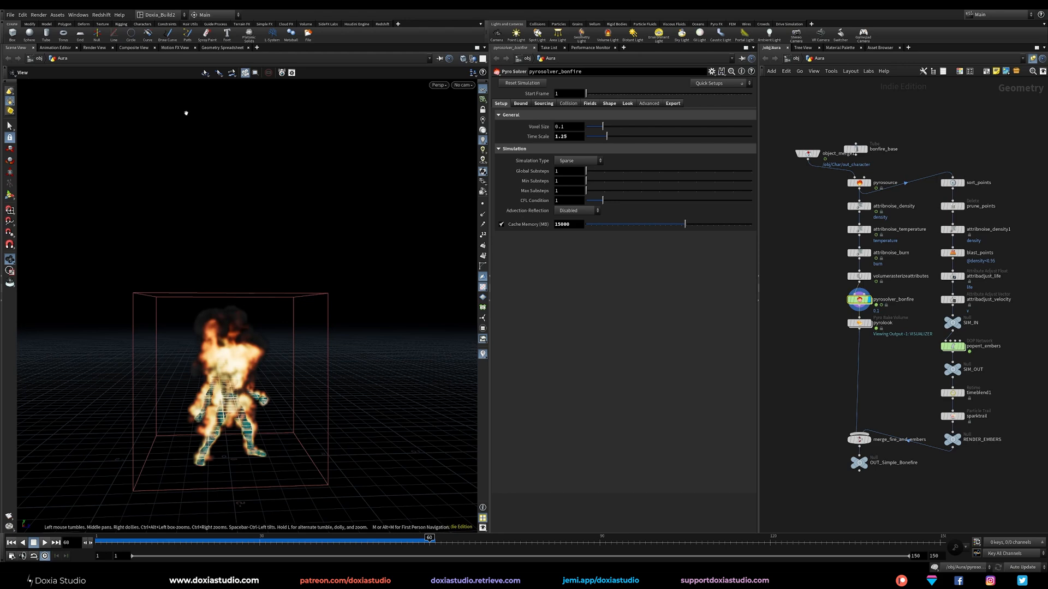
- Scrub the cached fire, simulate on to frame 90 and examine the flames around the character at close range
{"action": "left_click_drag", "start_coordinate": [191, 540], "coordinate": [420, 537]}
{"action": "left_click_drag", "start_coordinate": [256, 434], "coordinate": [316, 503]}
{"action": "left_click", "coordinate": [601, 542]}
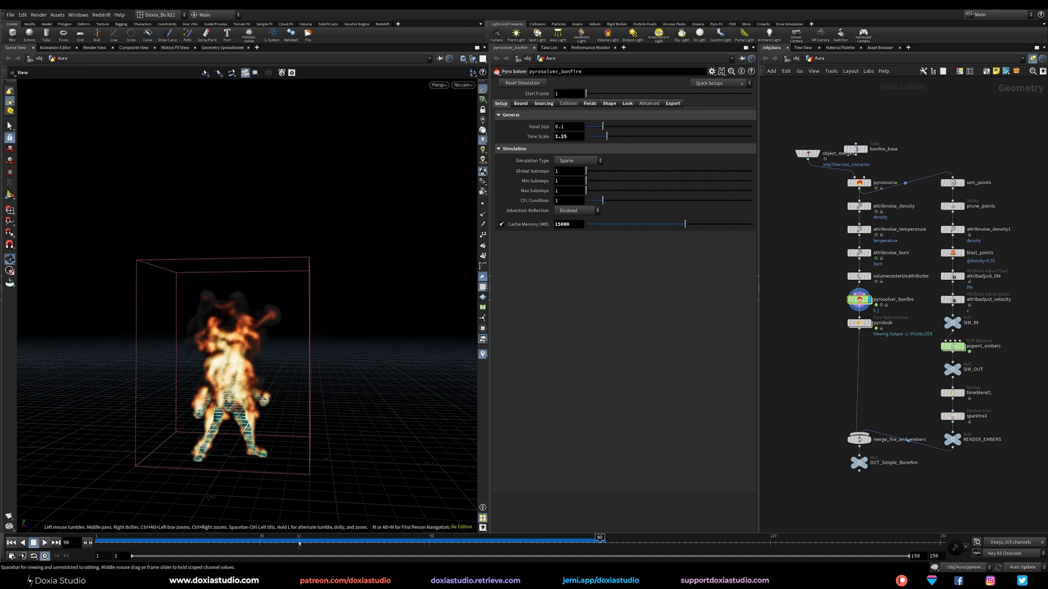
{"action": "left_click_drag", "start_coordinate": [293, 541], "coordinate": [464, 526]}
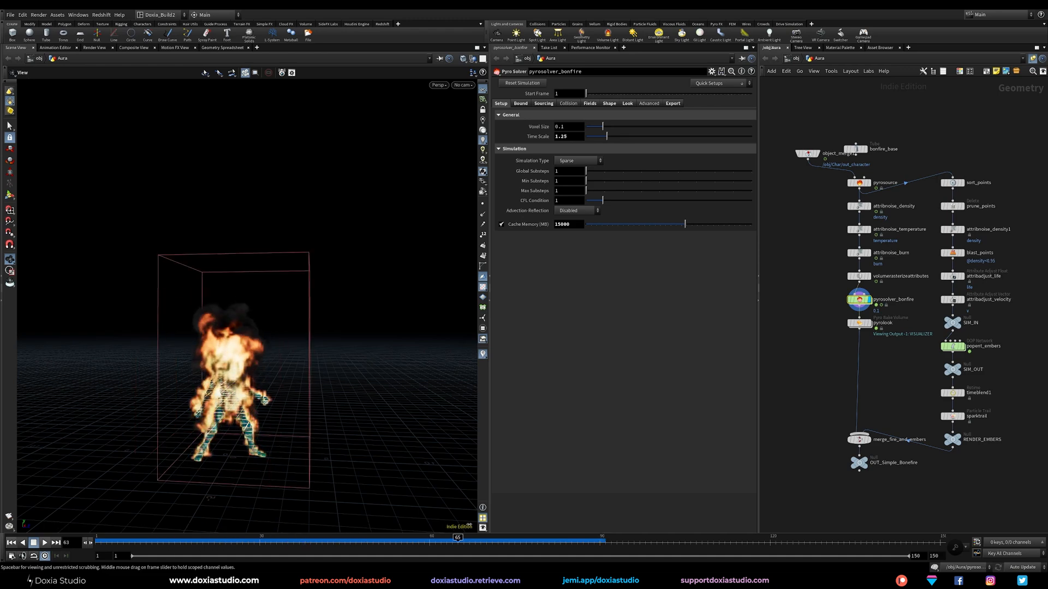
{"action": "mouse_move", "coordinate": [393, 423]}
{"action": "left_mouse_down"}
{"action": "mouse_move", "coordinate": [324, 423]}
{"action": "mouse_move", "coordinate": [376, 439]}
{"action": "mouse_move", "coordinate": [222, 433]}
{"action": "left_mouse_up"}
{"action": "right_click_drag", "start_coordinate": [222, 433], "coordinate": [269, 437]}
{"action": "left_click_drag", "start_coordinate": [269, 437], "coordinate": [306, 421]}
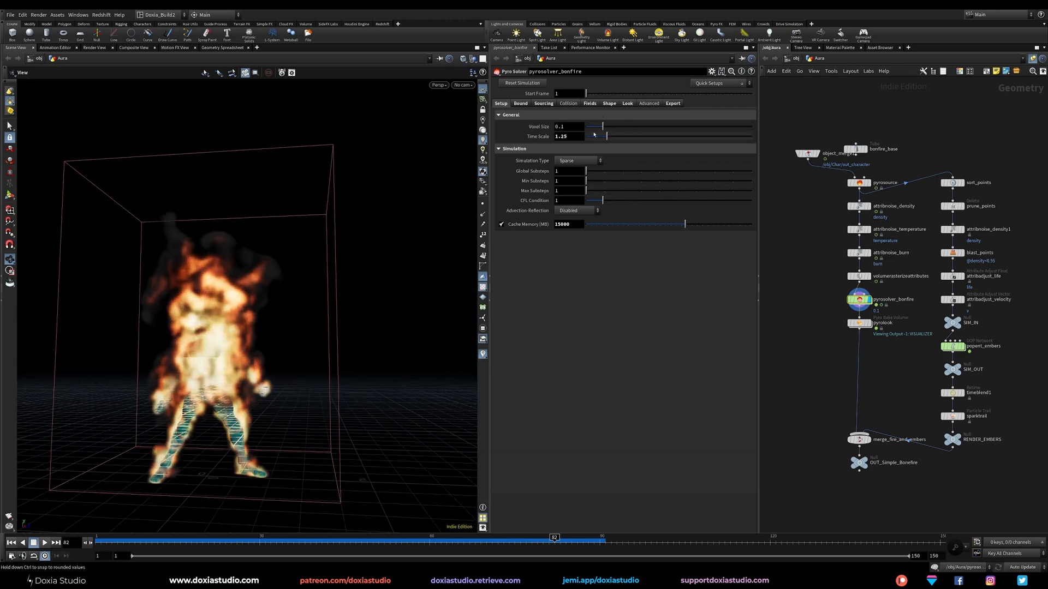
- Review the buoyancy and wind parameters in the Pyro solver's shape settings
{"action": "left_click", "coordinate": [609, 104]}
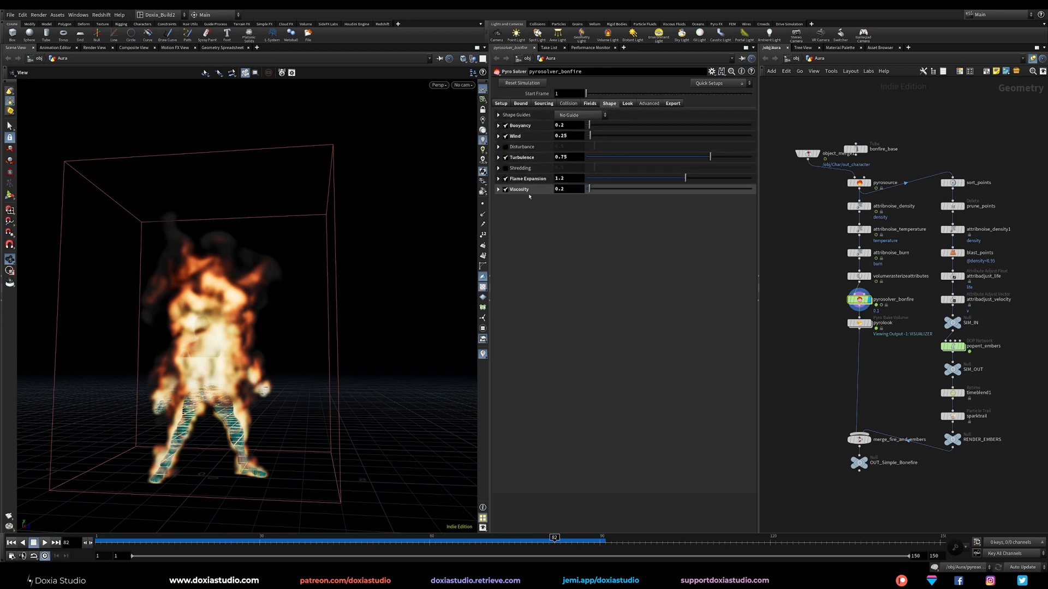
{"action": "left_click", "coordinate": [497, 126]}
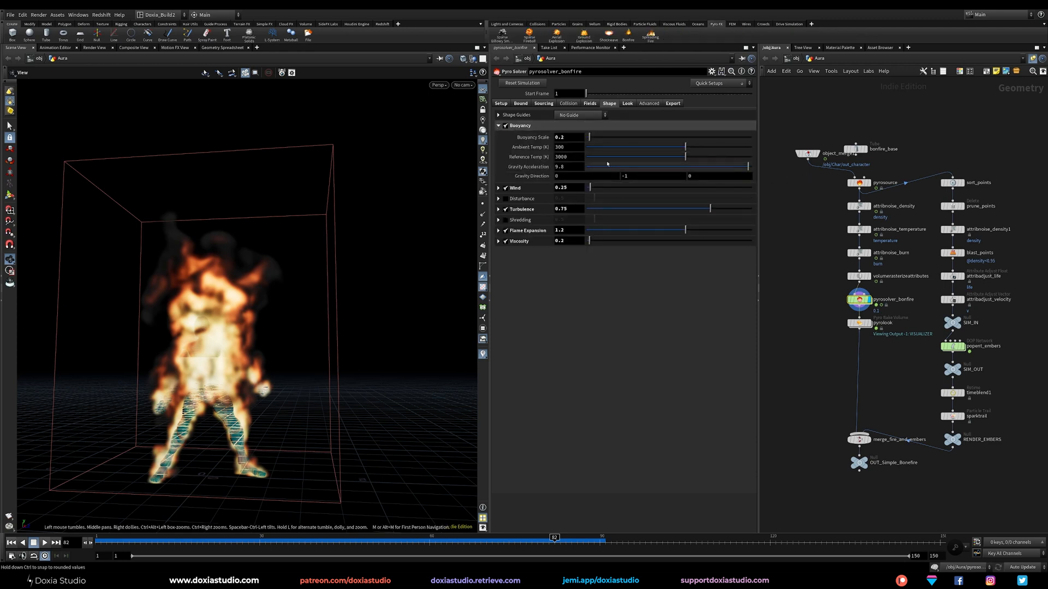
{"action": "left_click", "coordinate": [498, 188]}
{"action": "double_click", "coordinate": [571, 210]}
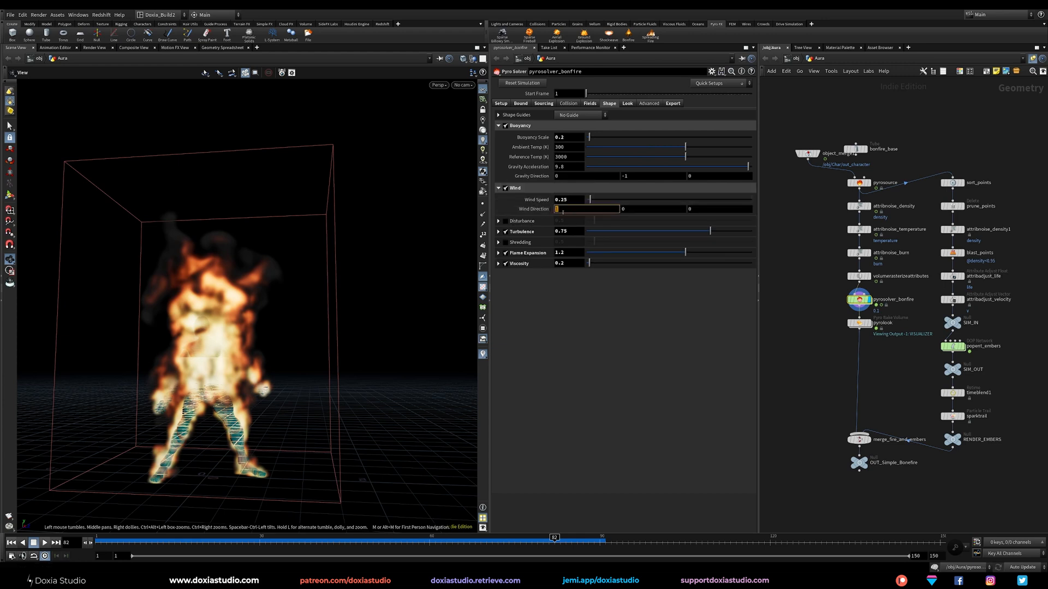
{"action": "double_click", "coordinate": [574, 200]}
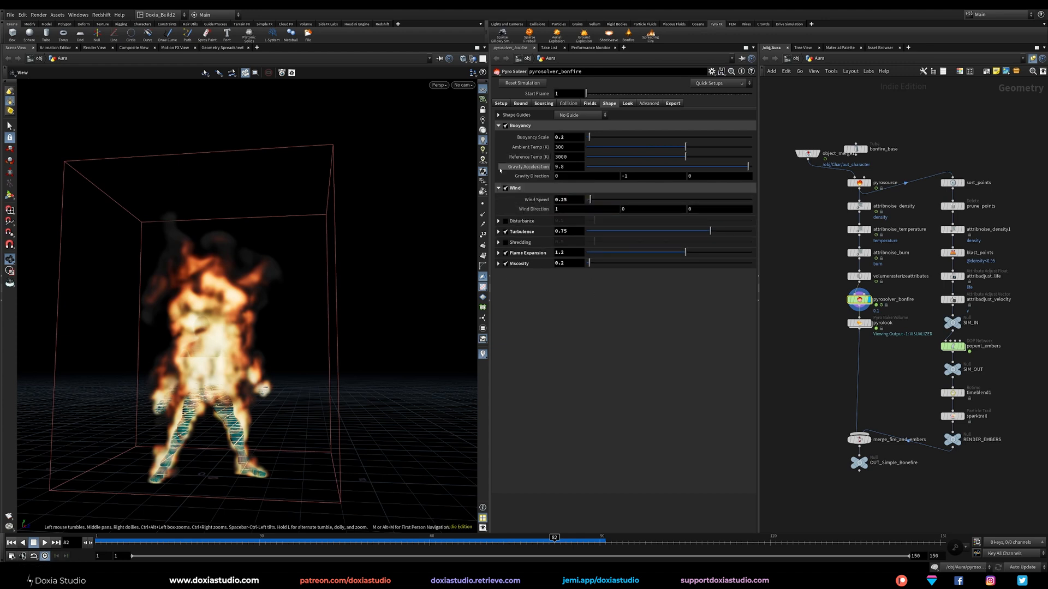
{"action": "left_click", "coordinate": [497, 188]}
{"action": "left_click", "coordinate": [499, 125]}
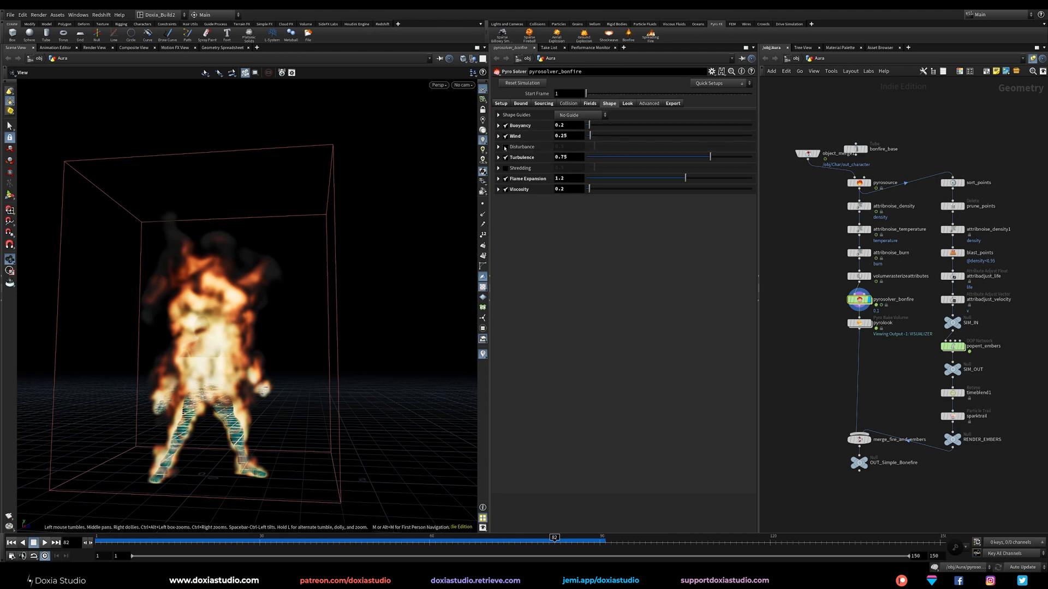
- Expand the solver's turbulence parameters and display the Turbulence shape guide beside the burning character
{"action": "left_click", "coordinate": [498, 158]}
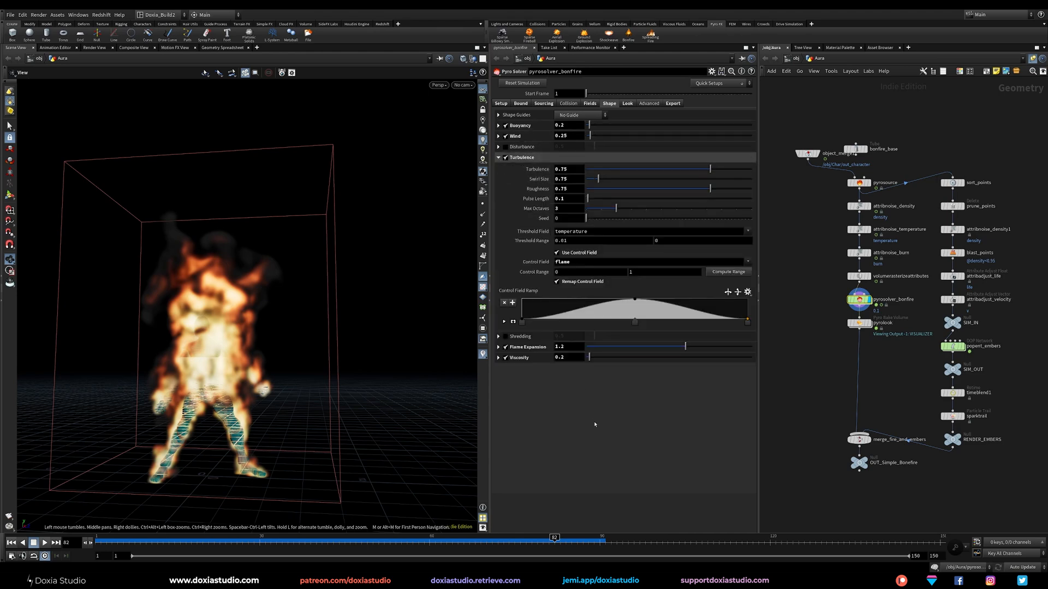
{"action": "mouse_move", "coordinate": [344, 385]}
{"action": "left_mouse_down"}
{"action": "mouse_move", "coordinate": [295, 396]}
{"action": "mouse_move", "coordinate": [333, 382]}
{"action": "left_mouse_up"}
{"action": "scroll", "coordinate": [295, 392], "scroll_direction": "down", "scroll_amount": 3}
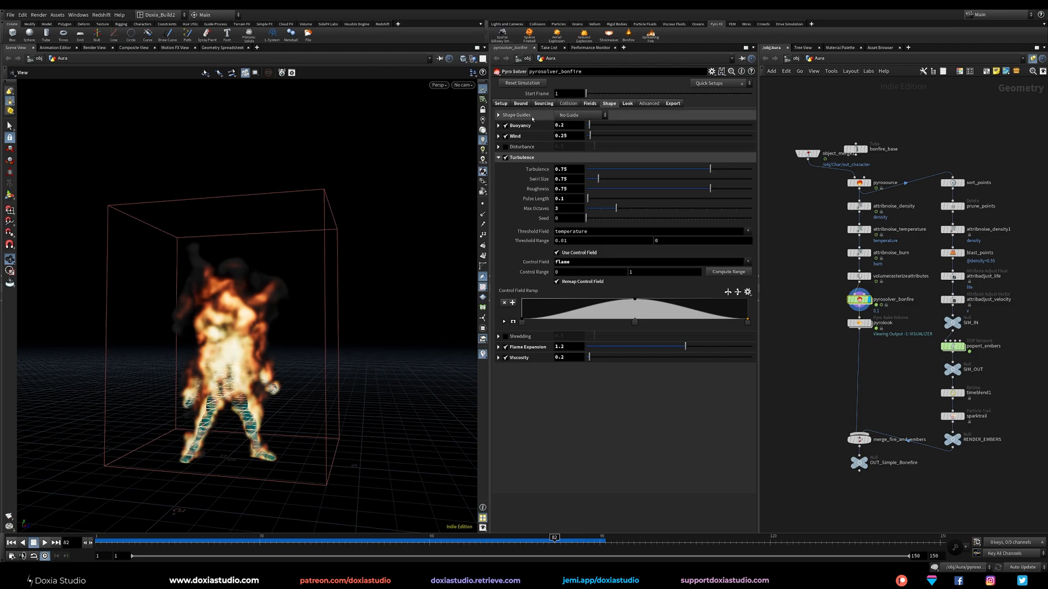
{"action": "left_click", "coordinate": [571, 116]}
{"action": "left_click", "coordinate": [573, 126]}
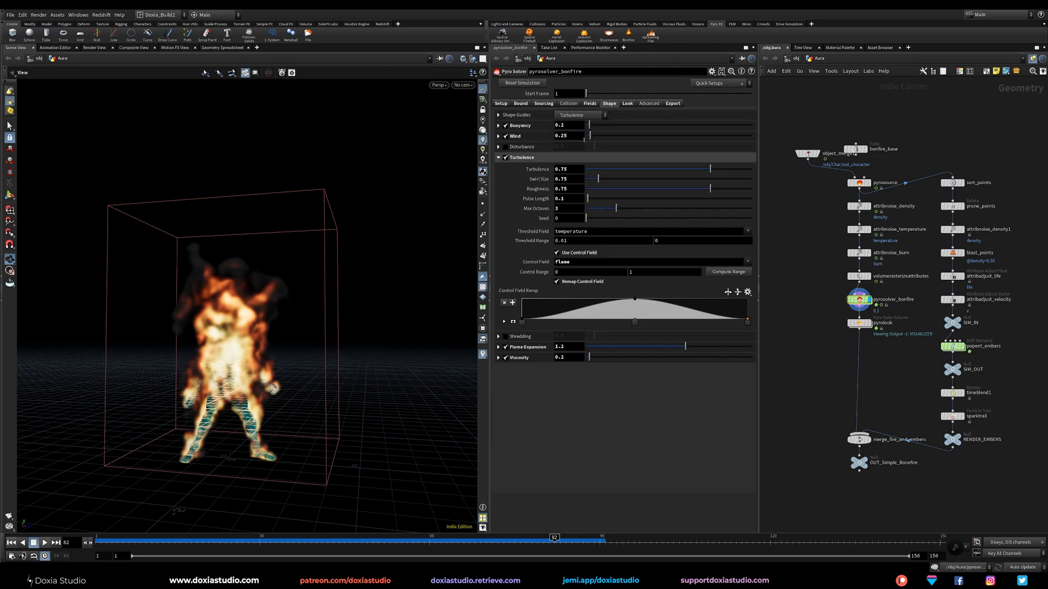
{"action": "left_click_drag", "start_coordinate": [299, 344], "coordinate": [158, 303]}
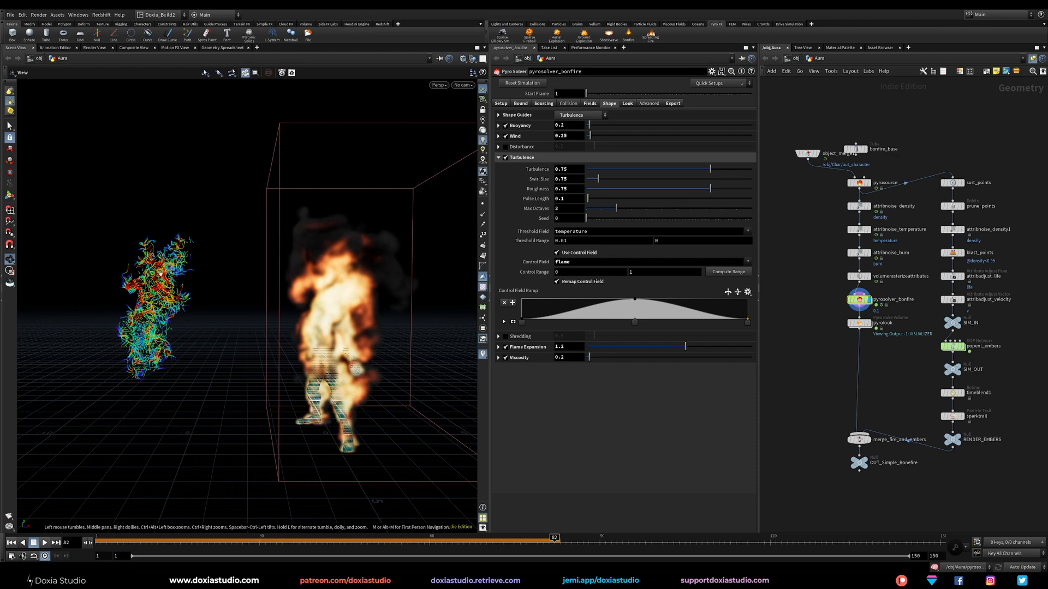
- Set the turbulence swirl size to 2 and inspect the guide curves
{"action": "left_click", "coordinate": [574, 169]}
{"action": "key", "text": "Tab"}
{"action": "type", "text": "2"}
{"action": "key", "text": "Return"}
{"action": "left_click_drag", "start_coordinate": [257, 297], "coordinate": [208, 315]}
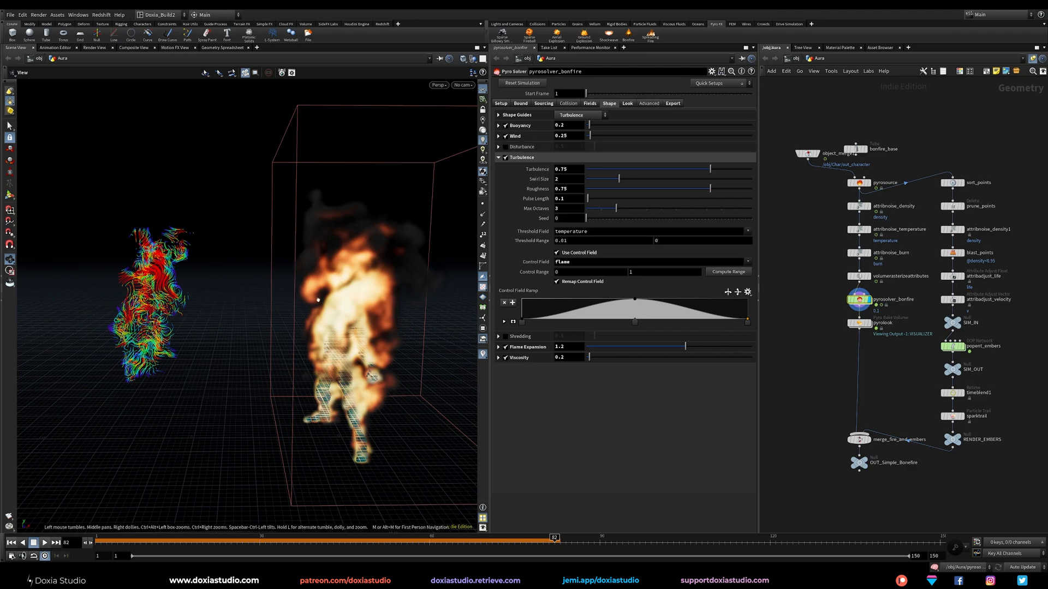
{"action": "left_click_drag", "start_coordinate": [185, 338], "coordinate": [171, 335]}
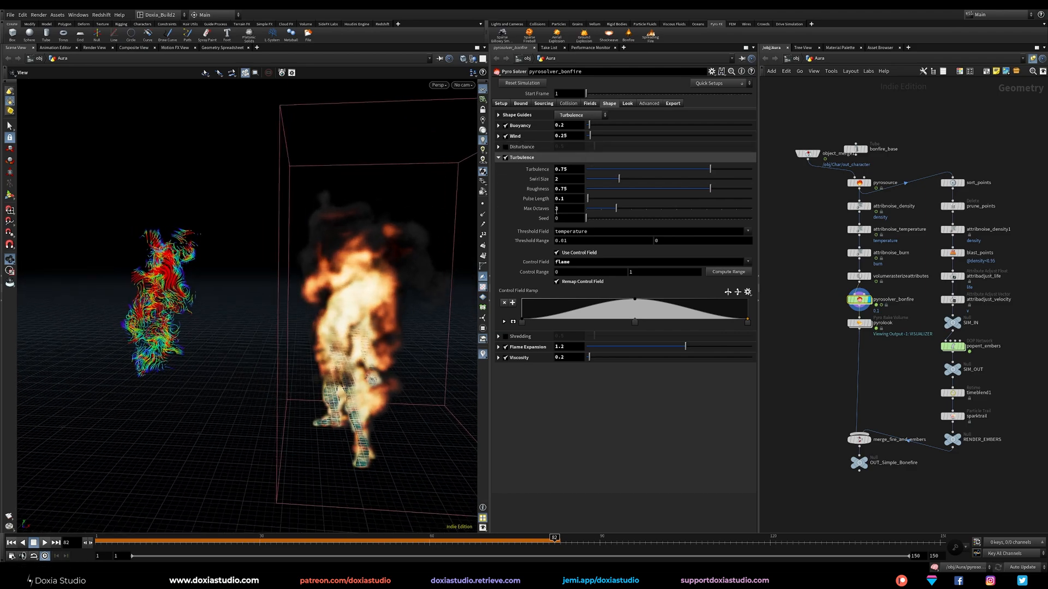
- Set the turbulence swirl size to 0.5 and the turbulence amount to 1, and inspect the guide curves
{"action": "left_click", "coordinate": [568, 180]}
{"action": "type", "text": "0.5"}
{"action": "key", "text": "Return"}
{"action": "left_click_drag", "start_coordinate": [568, 169], "coordinate": [559, 169]}
{"action": "type", "text": "1"}
{"action": "key", "text": "Return"}
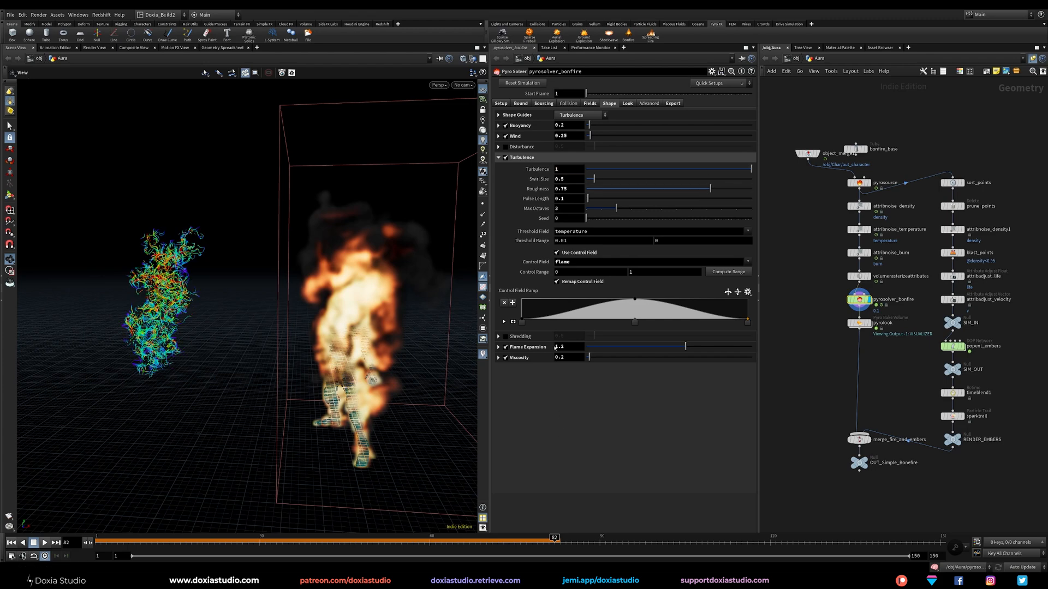
{"action": "mouse_move", "coordinate": [194, 334]}
{"action": "left_mouse_down"}
{"action": "mouse_move", "coordinate": [253, 306]}
{"action": "mouse_move", "coordinate": [195, 333]}
{"action": "left_mouse_up"}
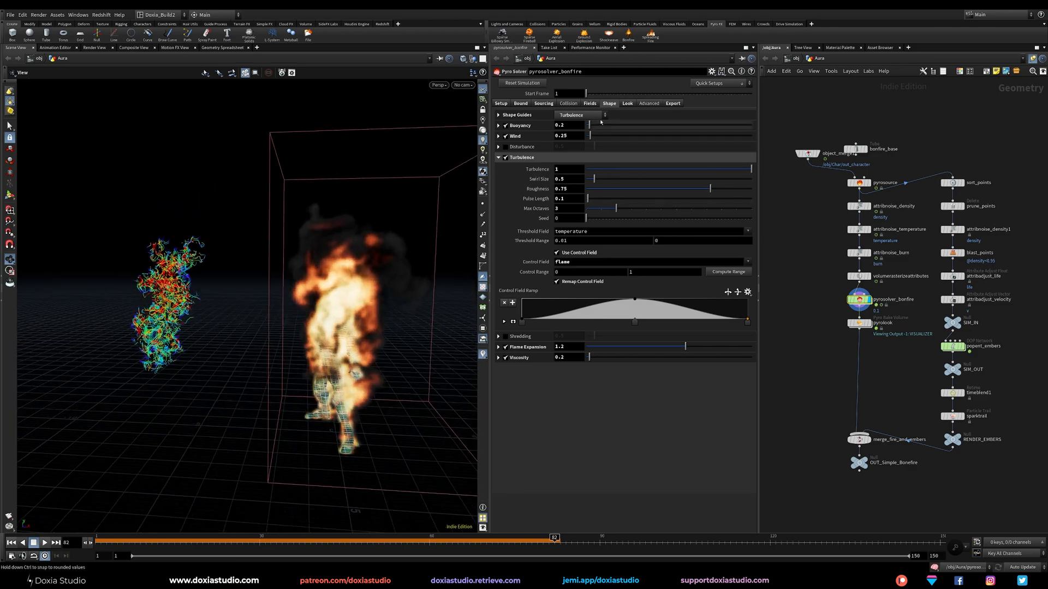
- Switch the shape guide to Disturbance, enable the solver's disturbance with its parameters expanded, and save the scene
{"action": "left_click", "coordinate": [580, 115]}
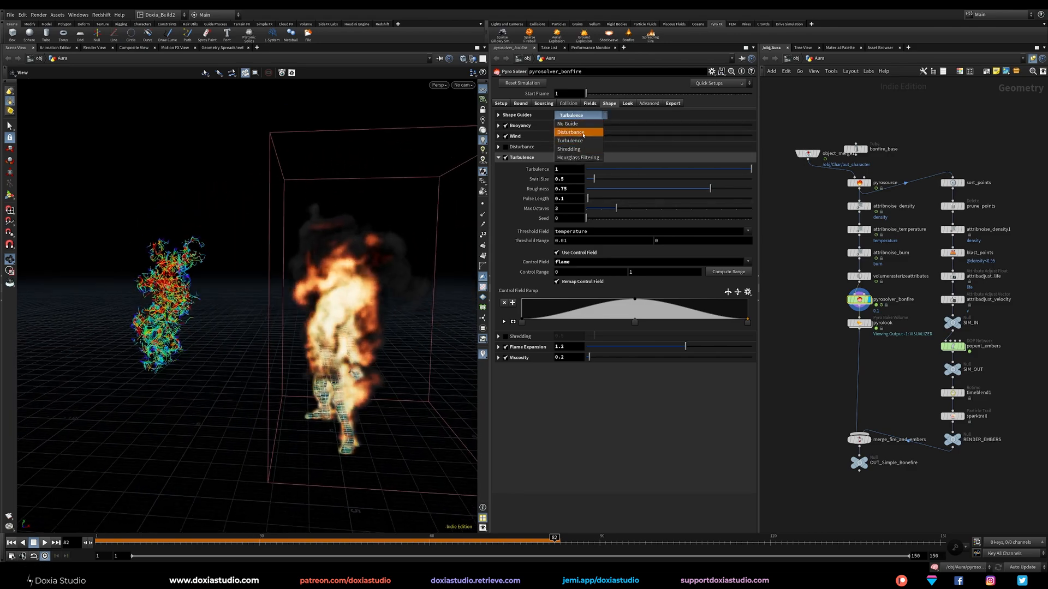
{"action": "left_click", "coordinate": [578, 132]}
{"action": "left_click", "coordinate": [506, 147]}
{"action": "left_click_drag", "start_coordinate": [240, 273], "coordinate": [221, 275]}
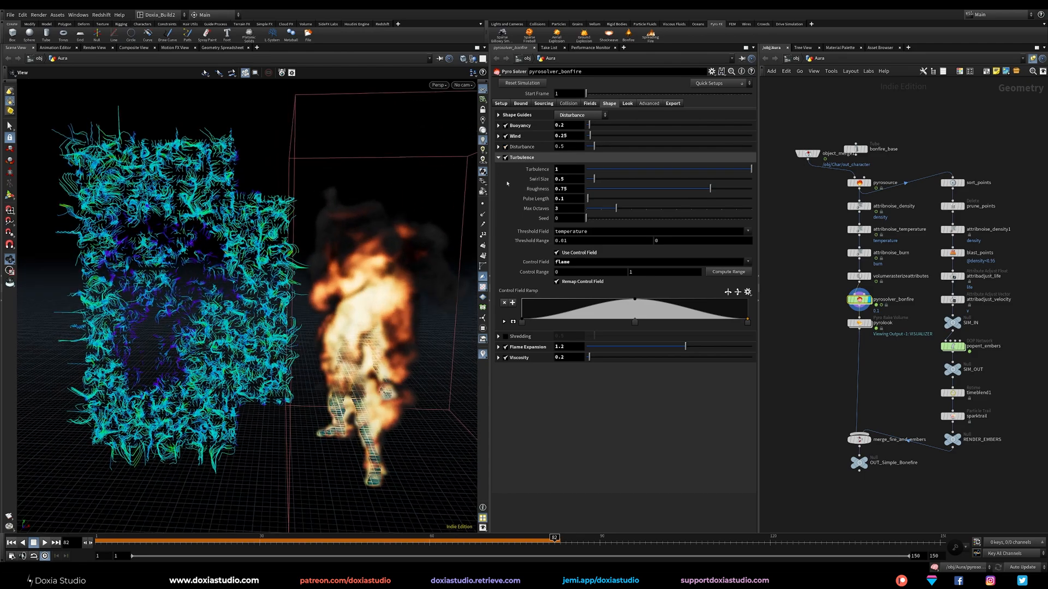
{"action": "left_click", "coordinate": [498, 147]}
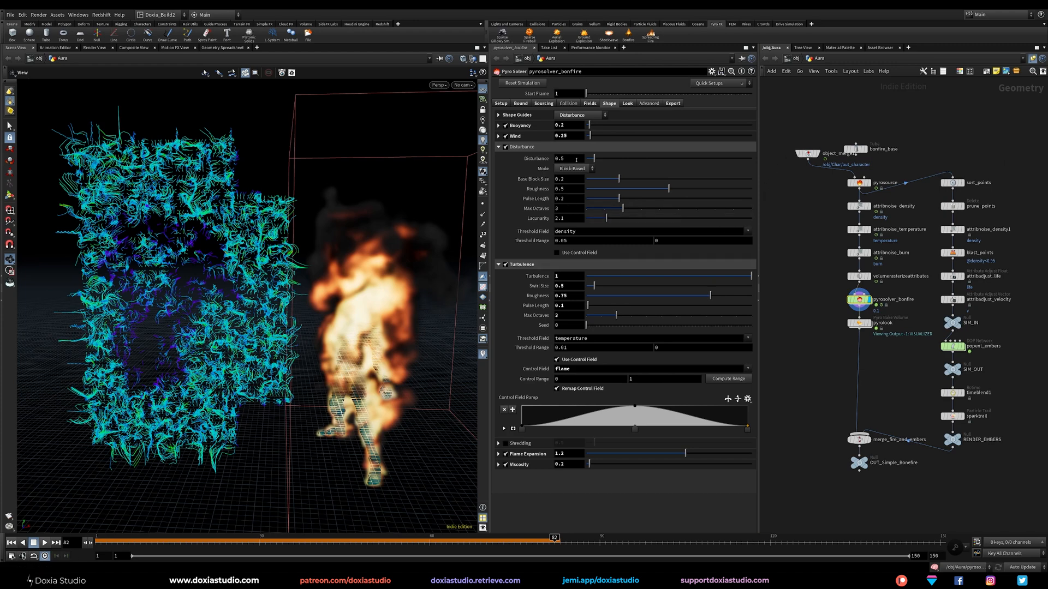
{"action": "key", "text": "ctrl+s"}
- Set the source scale of the temperature source volume to 0.75
{"action": "left_click", "coordinate": [587, 104]}
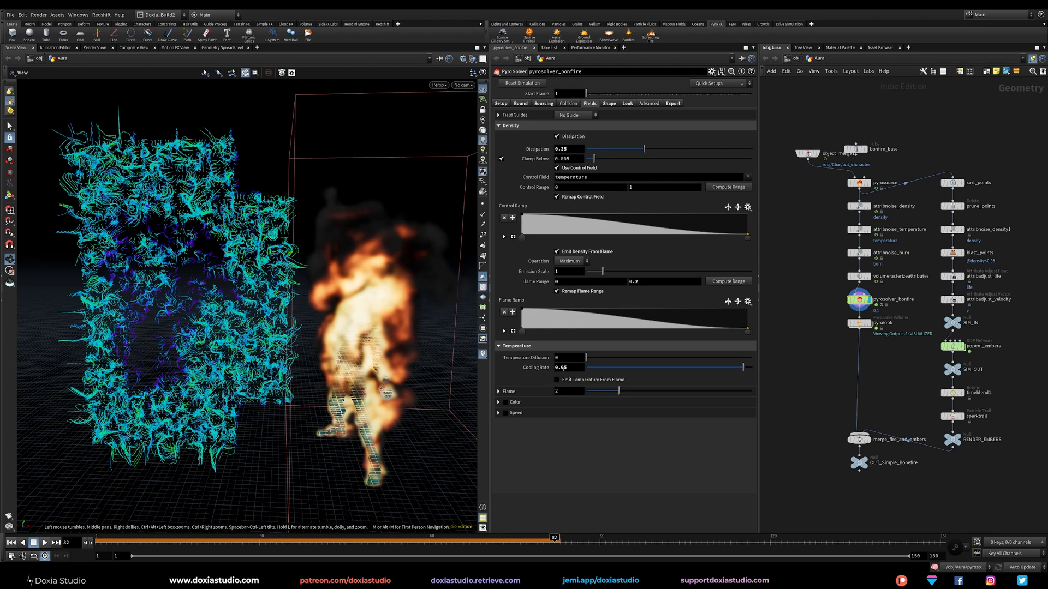
{"action": "left_click", "coordinate": [525, 103]}
{"action": "left_click", "coordinate": [541, 104]}
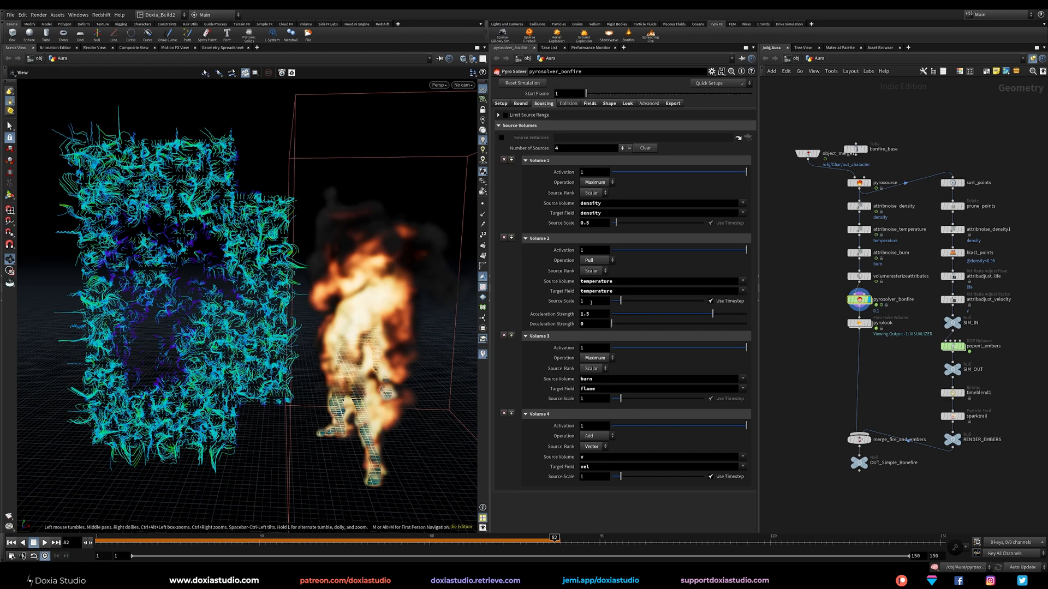
{"action": "left_click", "coordinate": [589, 302]}
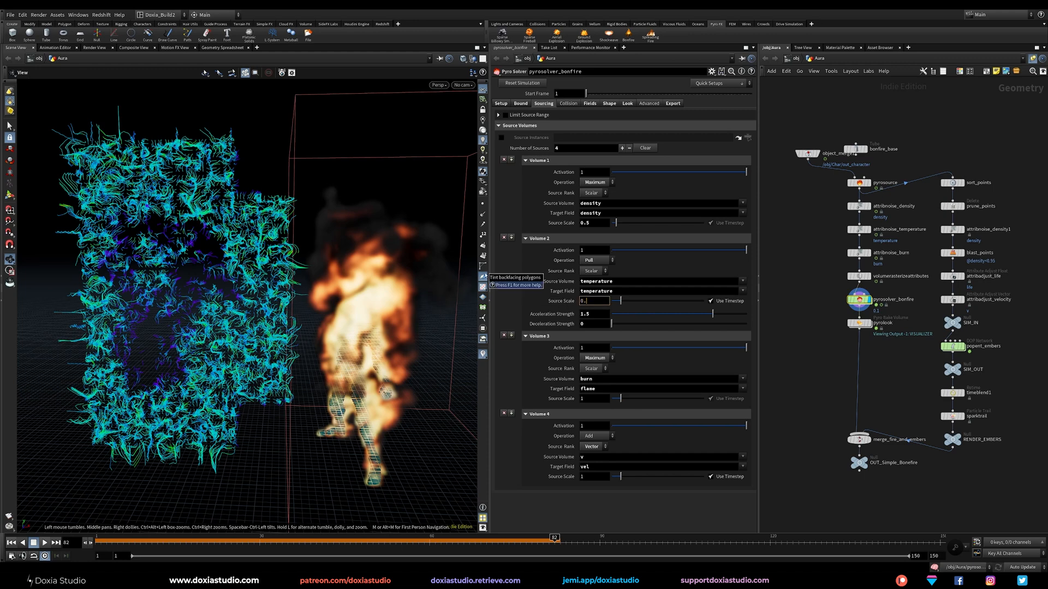
{"action": "type", "text": "0.75"}
{"action": "key", "text": "Return"}
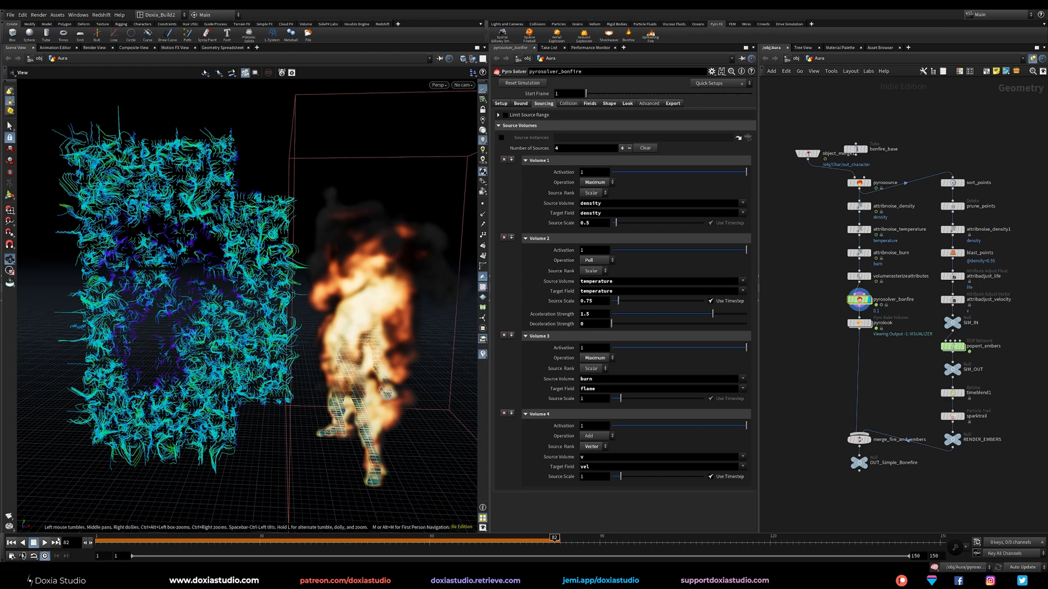
- Return to the first frame and set the solver's shape guides to No Guide
{"action": "left_click", "coordinate": [11, 542]}
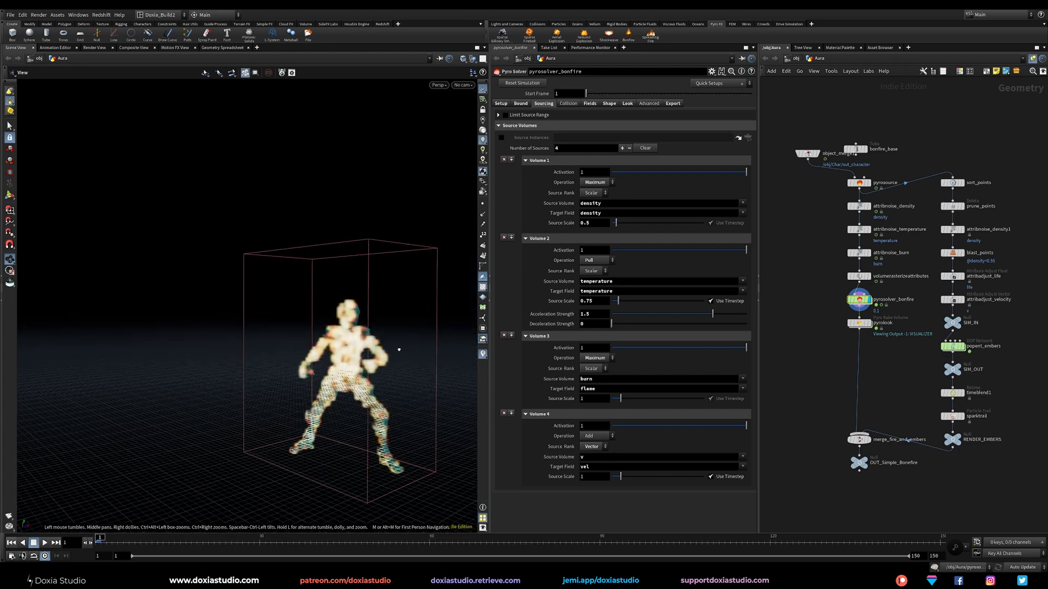
{"action": "left_click", "coordinate": [609, 103]}
{"action": "left_click", "coordinate": [577, 115]}
{"action": "left_click", "coordinate": [575, 115]}
{"action": "left_click_drag", "start_coordinate": [349, 322], "coordinate": [318, 381]}
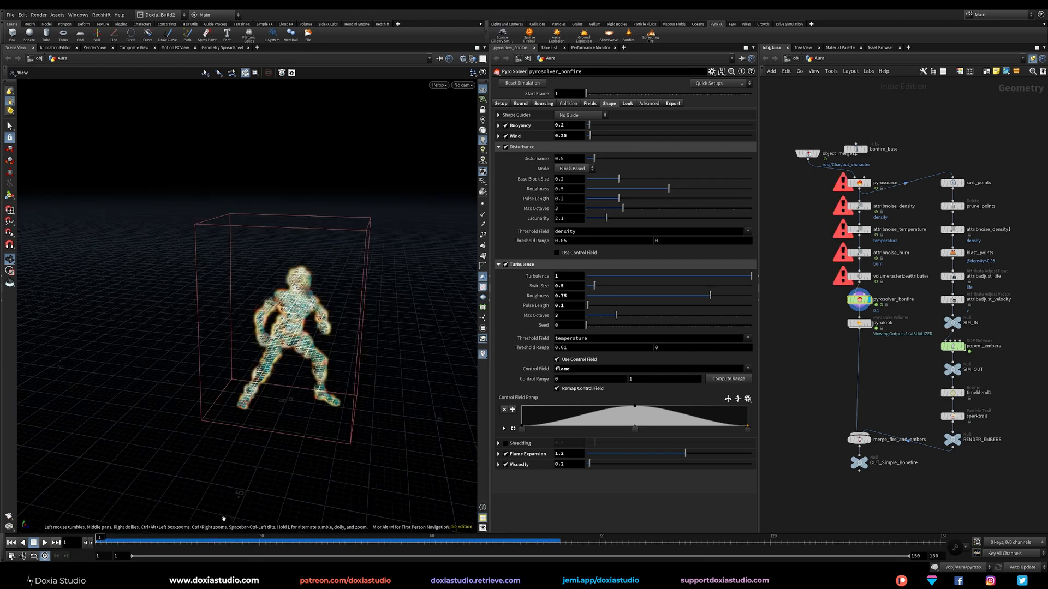
- Play the fire simulation and scrub to frame 71 to examine the flames around the character
{"action": "left_click", "coordinate": [45, 543]}
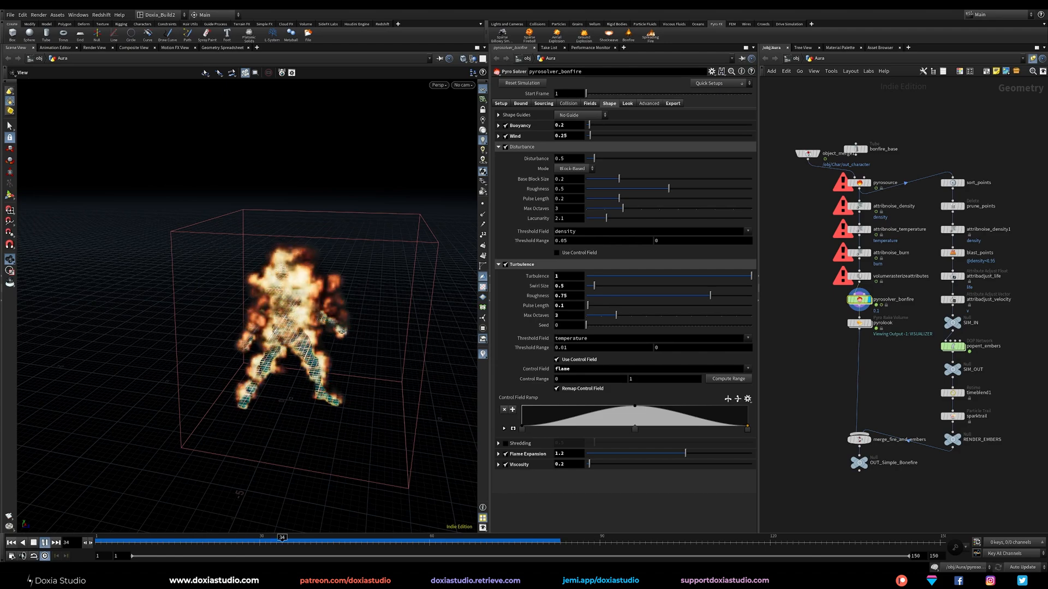
{"action": "left_click", "coordinate": [44, 543]}
{"action": "mouse_move", "coordinate": [262, 441]}
{"action": "left_mouse_down"}
{"action": "mouse_move", "coordinate": [355, 400]}
{"action": "mouse_move", "coordinate": [397, 399]}
{"action": "mouse_move", "coordinate": [276, 445]}
{"action": "left_mouse_up"}
{"action": "left_click_drag", "start_coordinate": [255, 542], "coordinate": [492, 541]}
{"action": "mouse_move", "coordinate": [337, 458]}
{"action": "left_mouse_down"}
{"action": "mouse_move", "coordinate": [412, 428]}
{"action": "mouse_move", "coordinate": [441, 435]}
{"action": "mouse_move", "coordinate": [314, 431]}
{"action": "left_mouse_up"}
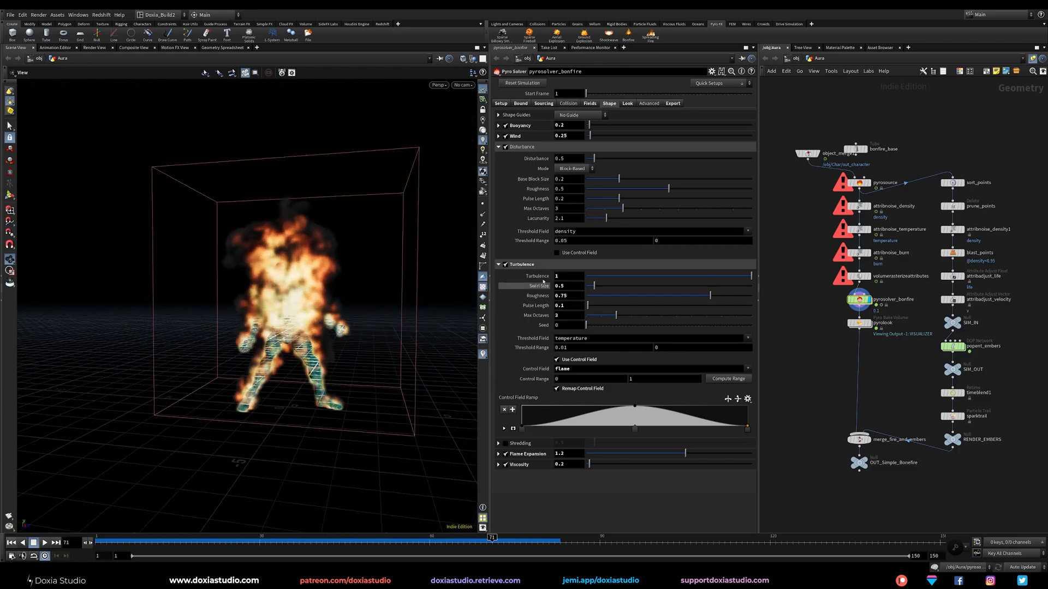
- Set the solver's disturbance strength to 0.2
{"action": "left_click", "coordinate": [590, 103]}
{"action": "left_click", "coordinate": [609, 104]}
{"action": "double_click", "coordinate": [565, 159]}
{"action": "type", "text": "2"}
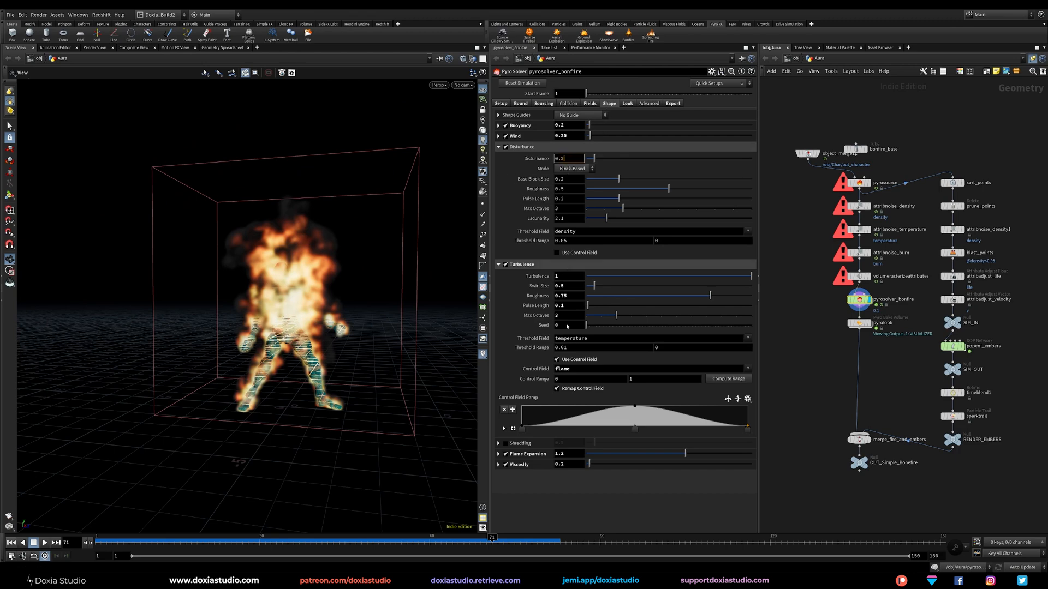
- Set the turbulence amount and its swirl size both to 0.75 and save the scene
{"action": "double_click", "coordinate": [560, 277]}
{"action": "type", "text": "0."}
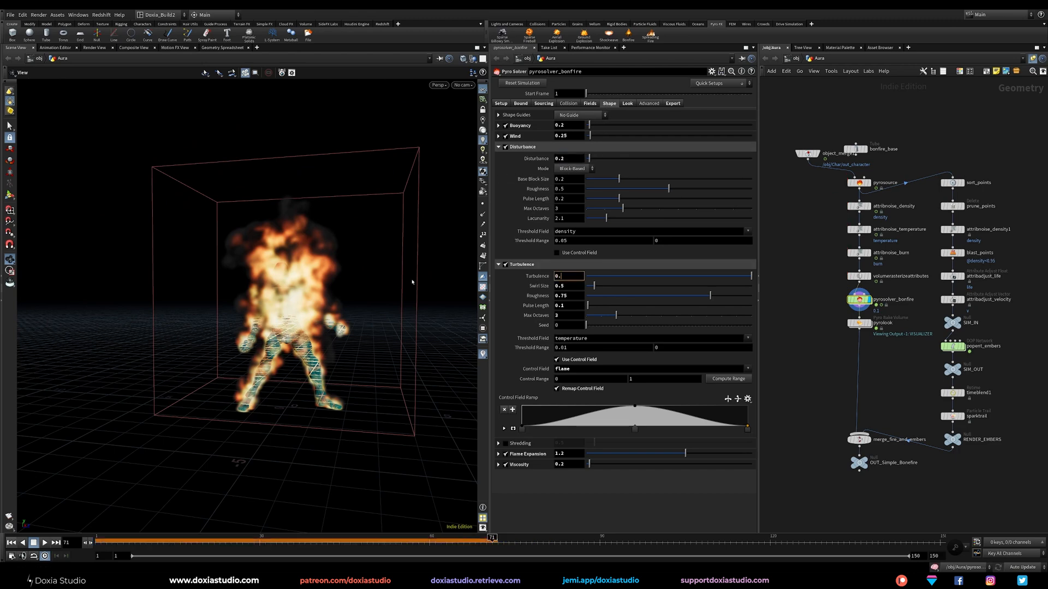
{"action": "type", "text": "75"}
{"action": "key", "text": "Tab"}
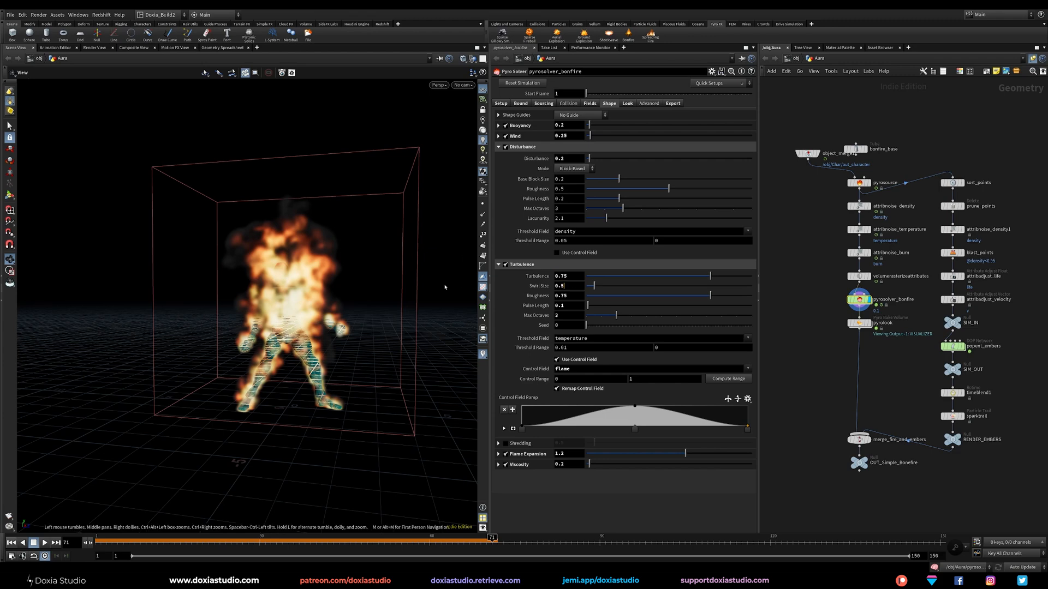
{"action": "type", "text": "0.75"}
{"action": "key", "text": "Return"}
{"action": "key", "text": "ctrl+s"}
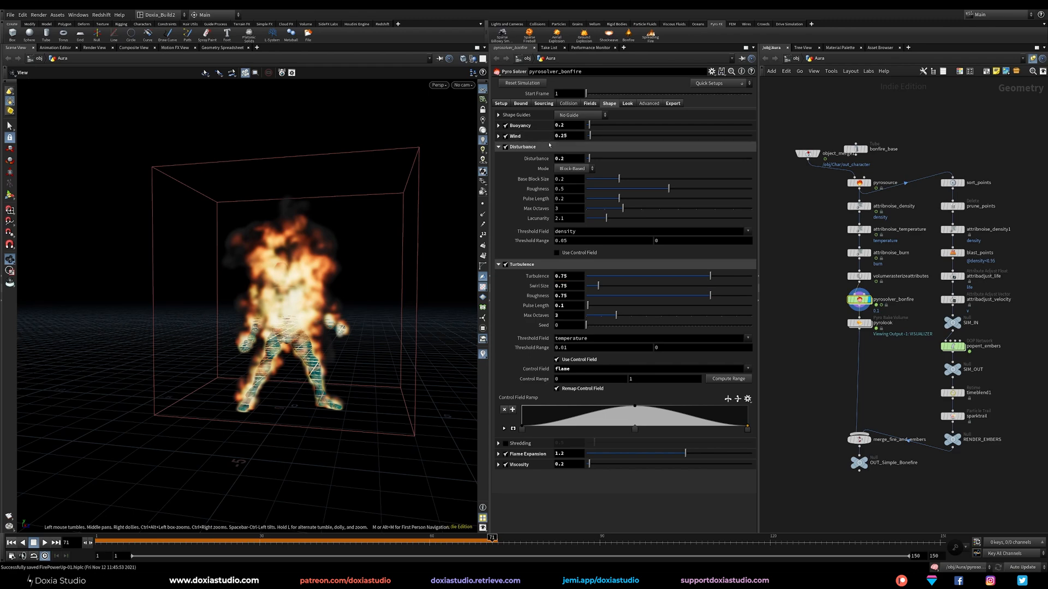
- Scrub the cached fire to frame 66 and review the solver's sourcing, fields and shape settings
{"action": "left_click_drag", "start_coordinate": [210, 543], "coordinate": [463, 544]}
{"action": "left_click_drag", "start_coordinate": [349, 404], "coordinate": [445, 338], "text": "alt"}
{"action": "left_click", "coordinate": [544, 106]}
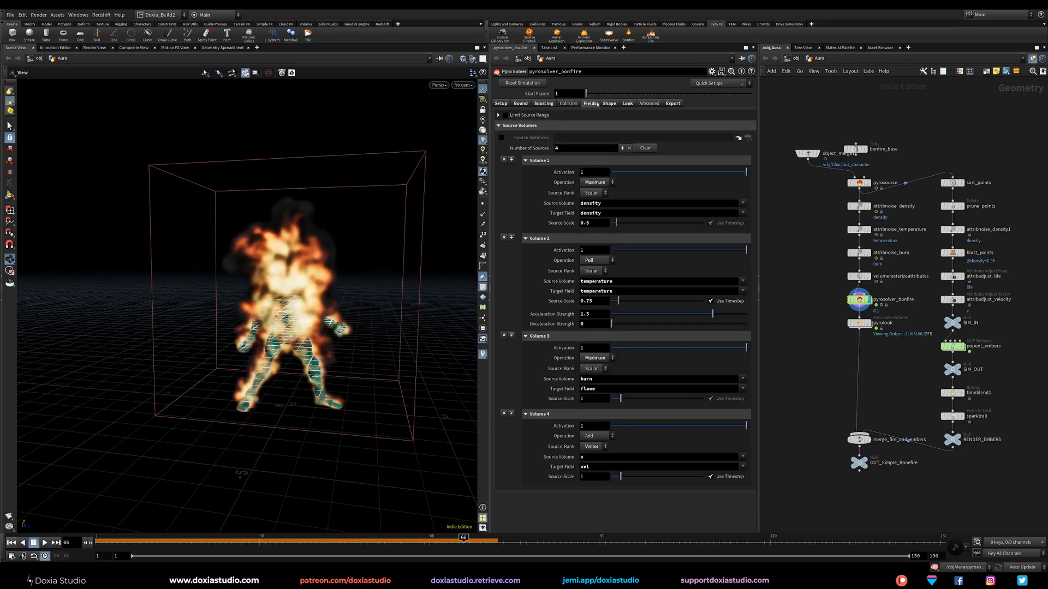
{"action": "left_click", "coordinate": [590, 104]}
{"action": "left_click", "coordinate": [609, 104]}
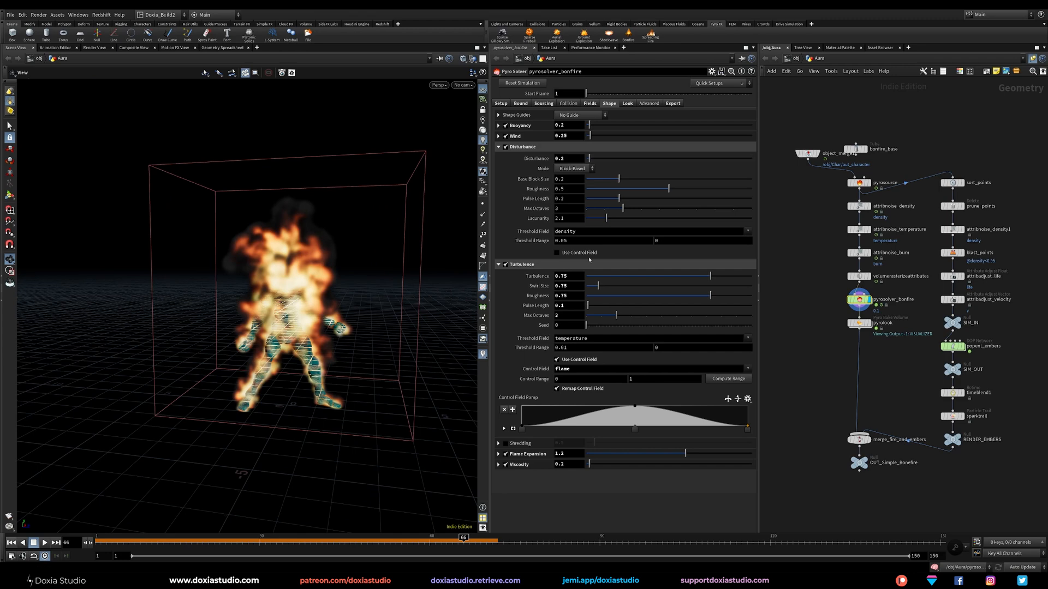
- Set the solver's turbulence amount to 0.4
{"action": "double_click", "coordinate": [563, 276]}
{"action": "type", "text": "4"}
{"action": "key", "text": "Return"}
{"action": "left_click", "coordinate": [573, 464]}
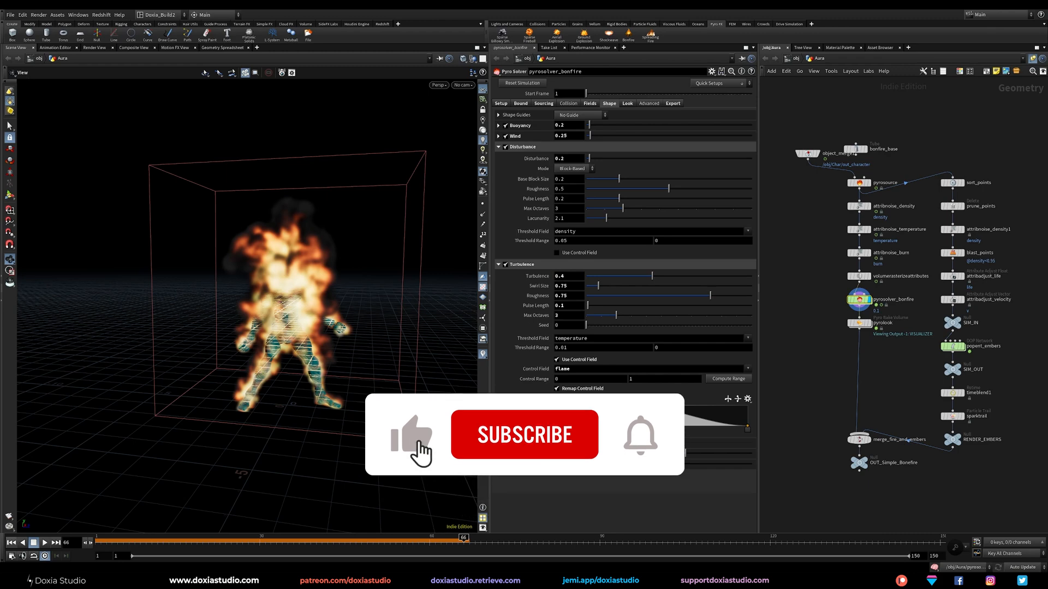
- Set the deceleration strength of the temperature source volume to 0.5 and return to the first frame
{"action": "left_click", "coordinate": [545, 104]}
{"action": "left_click", "coordinate": [564, 325]}
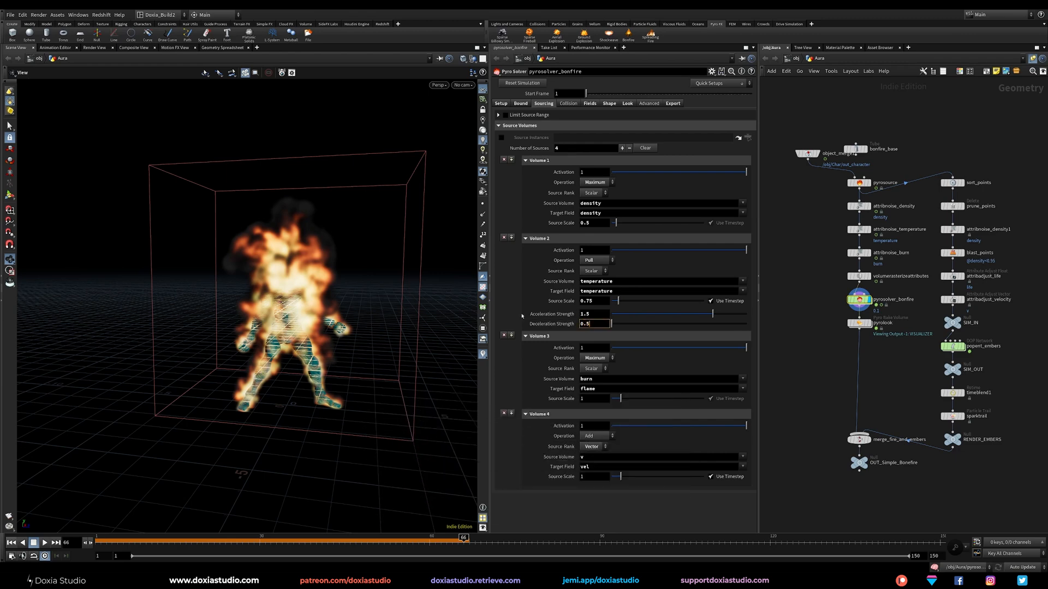
{"action": "key", "text": "Return"}
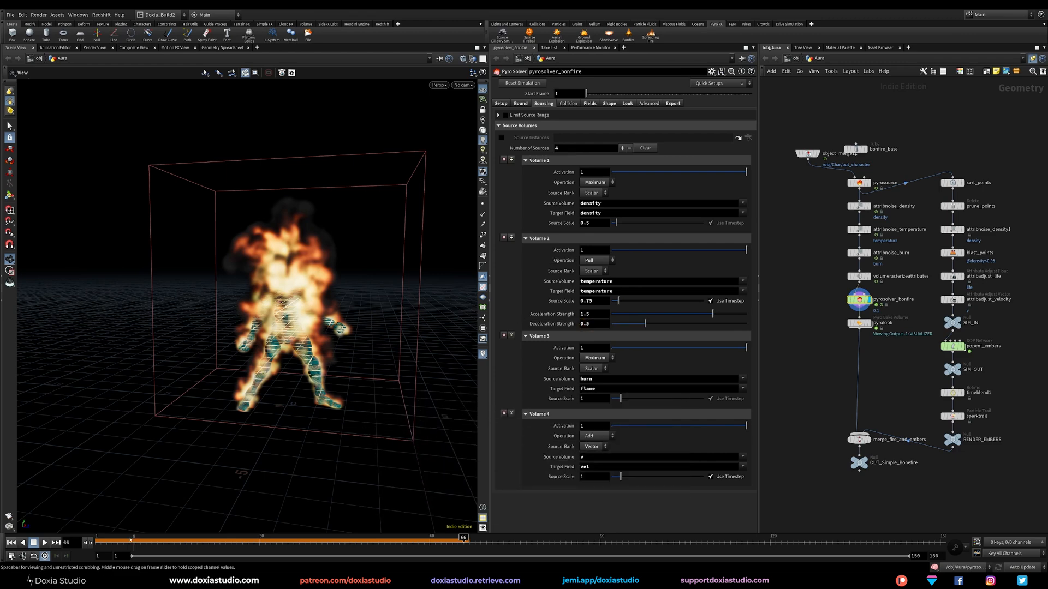
{"action": "key", "text": "ctrl+Up"}
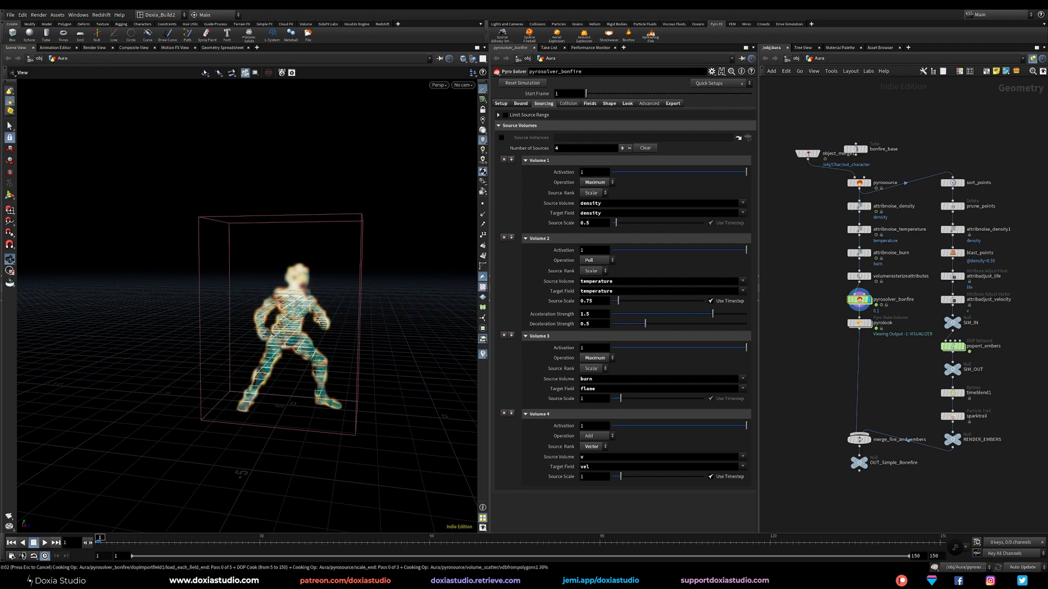
- Set the turbulence amount to 0.75 and disable Flame Expansion in the solver's shape settings
{"action": "left_click", "coordinate": [609, 103]}
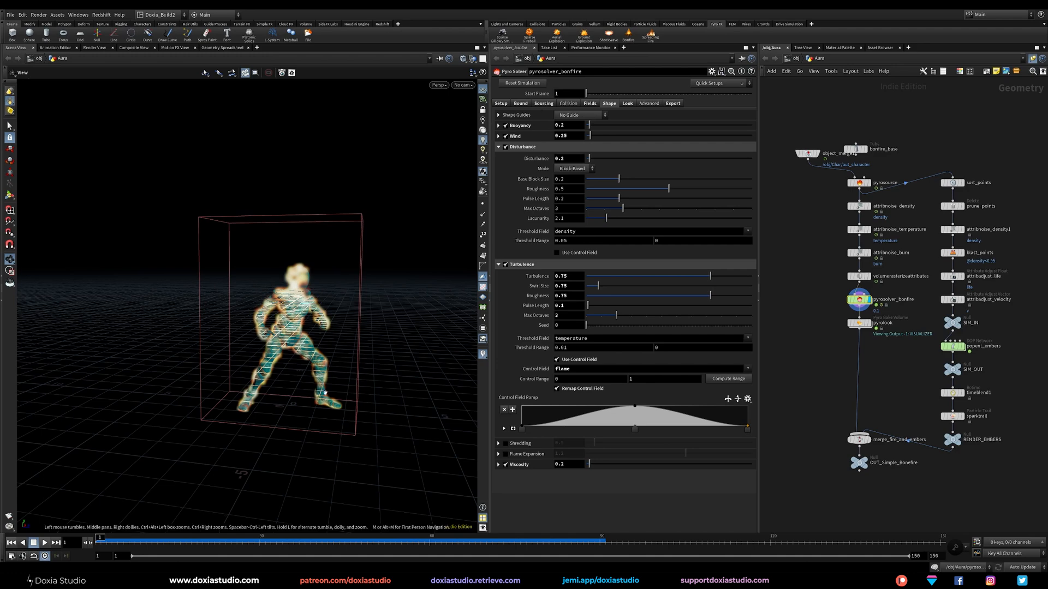
- Scrub the cached fire to frame 68 and review the solver's temperature sourcing, fields and shape settings
{"action": "left_click", "coordinate": [241, 542]}
{"action": "mouse_move", "coordinate": [248, 545]}
{"action": "left_mouse_down"}
{"action": "mouse_move", "coordinate": [525, 537]}
{"action": "mouse_move", "coordinate": [433, 537]}
{"action": "mouse_move", "coordinate": [481, 538]}
{"action": "left_mouse_up"}
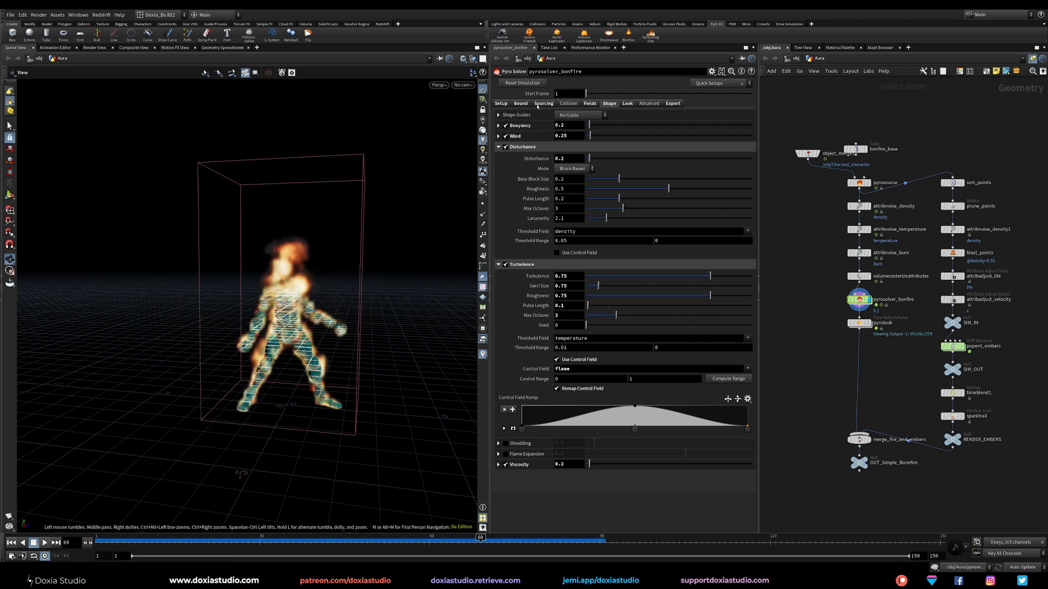
{"action": "left_click", "coordinate": [537, 104]}
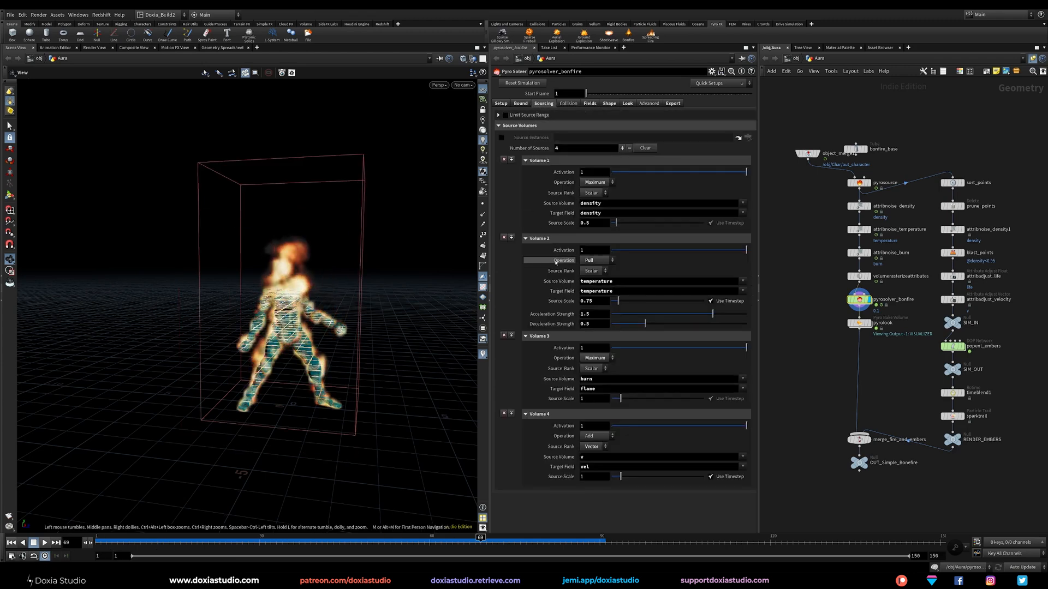
{"action": "left_click_drag", "start_coordinate": [599, 302], "coordinate": [571, 311]}
{"action": "type", "text": "1"}
{"action": "key", "text": "Return"}
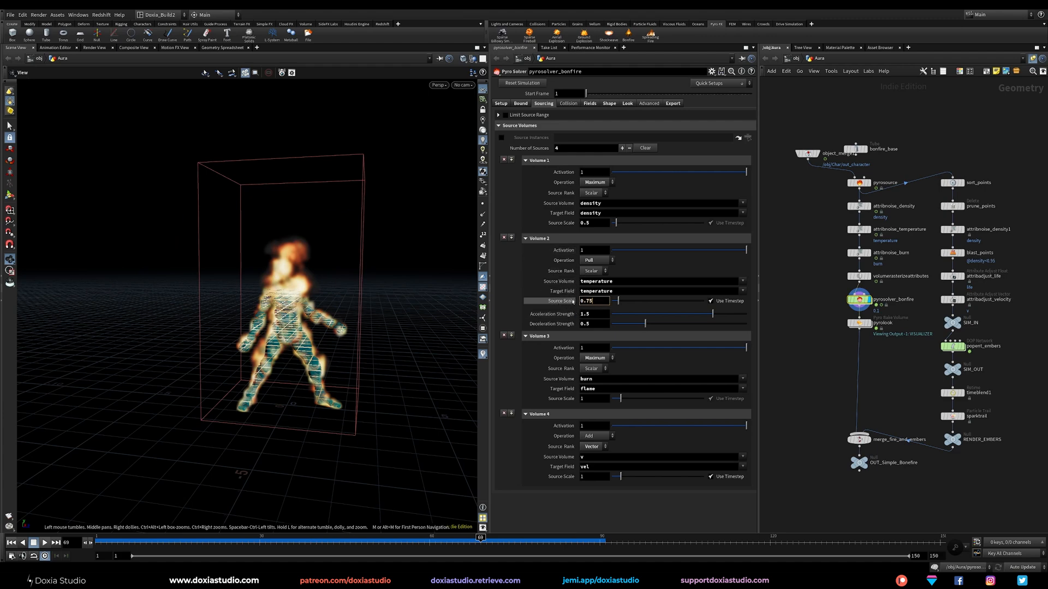
{"action": "left_click", "coordinate": [609, 104]}
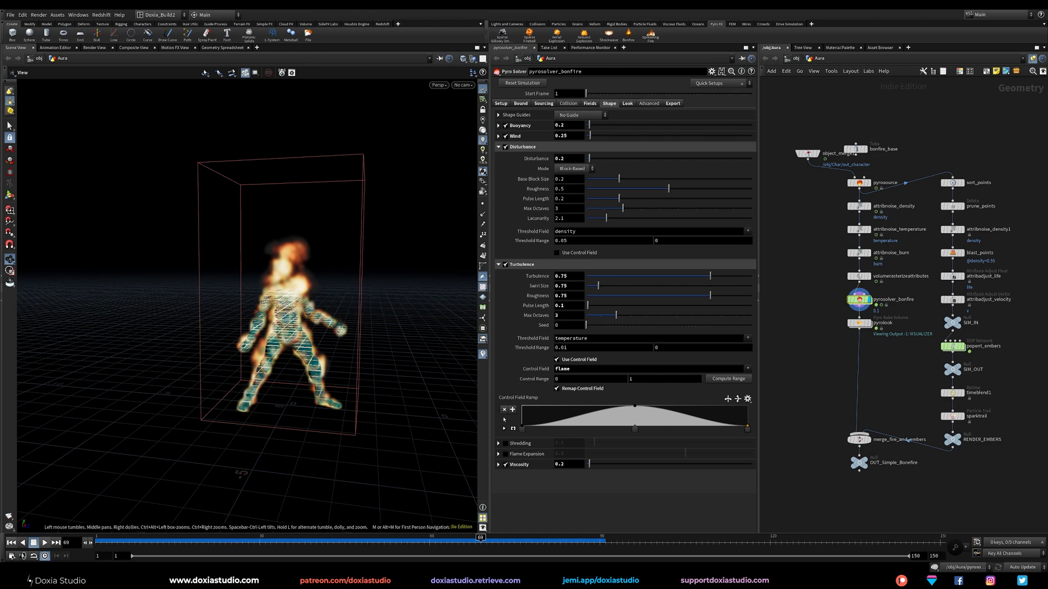
{"action": "left_click", "coordinate": [590, 104]}
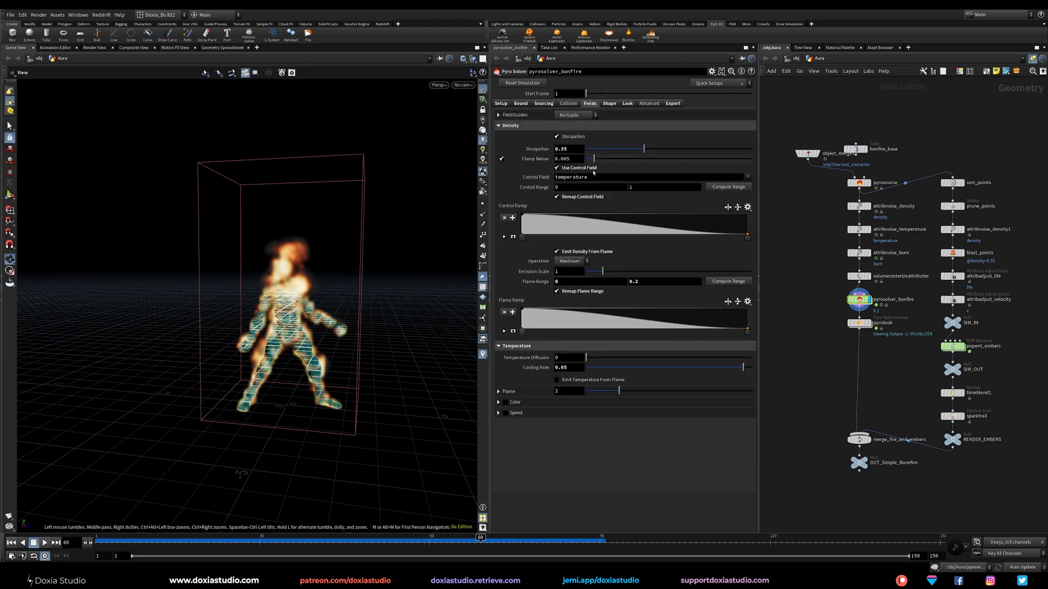
{"action": "left_click", "coordinate": [568, 367]}
{"action": "left_click", "coordinate": [569, 368]}
{"action": "left_click", "coordinate": [609, 104]}
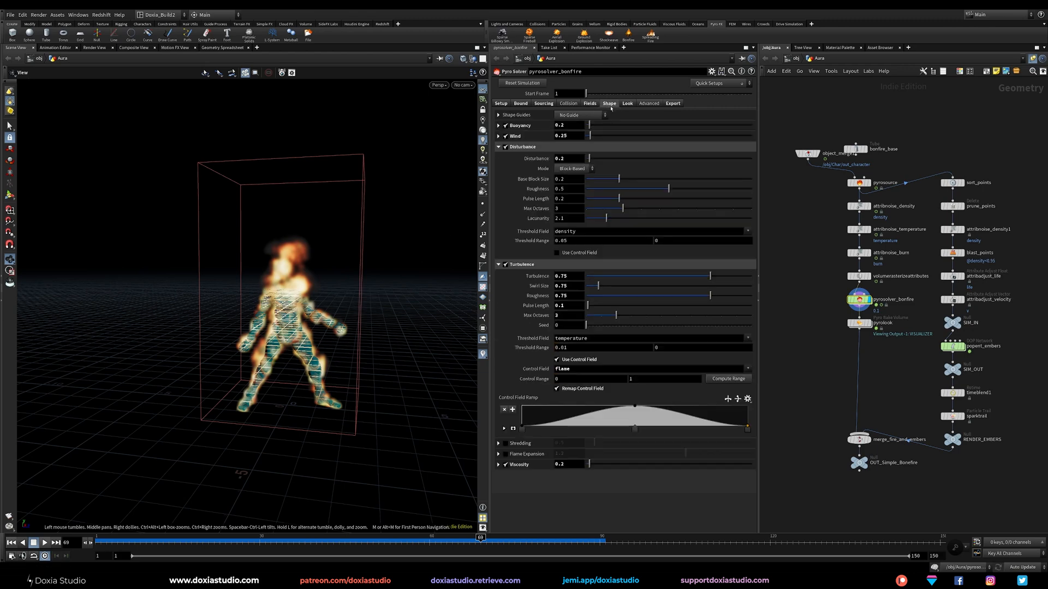
- Set the solver's disturbance amount to 0.4 in the shape settings
{"action": "left_click", "coordinate": [560, 465]}
{"action": "left_click_drag", "start_coordinate": [572, 158], "coordinate": [561, 158]}
{"action": "type", "text": "4"}
{"action": "key", "text": "Return"}
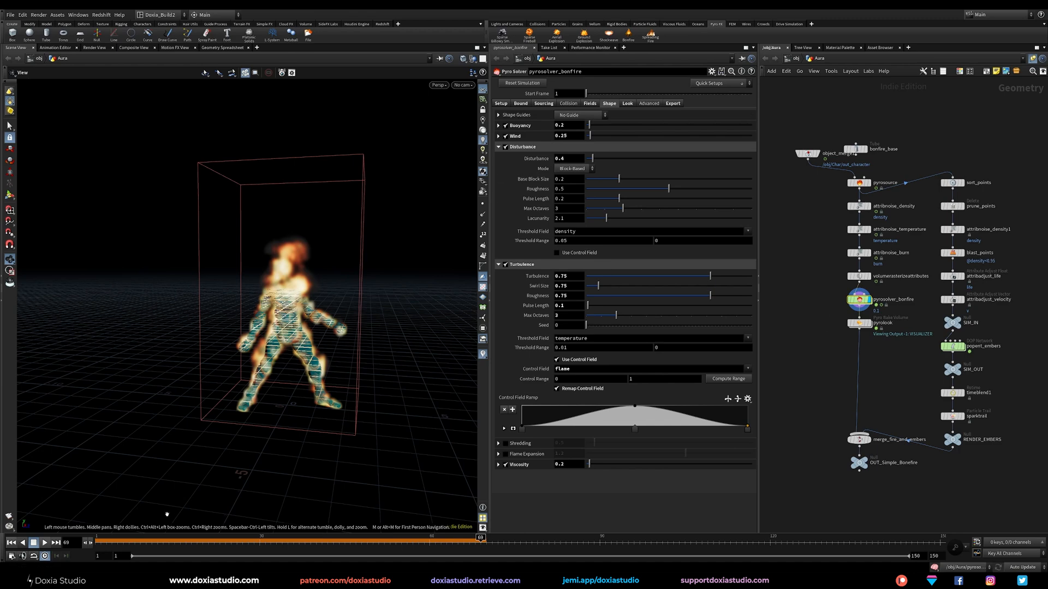
- Start resimulating the fire over the opening frames, interrupt the cook and return to the first frame
{"action": "left_click_drag", "start_coordinate": [101, 546], "coordinate": [222, 548]}
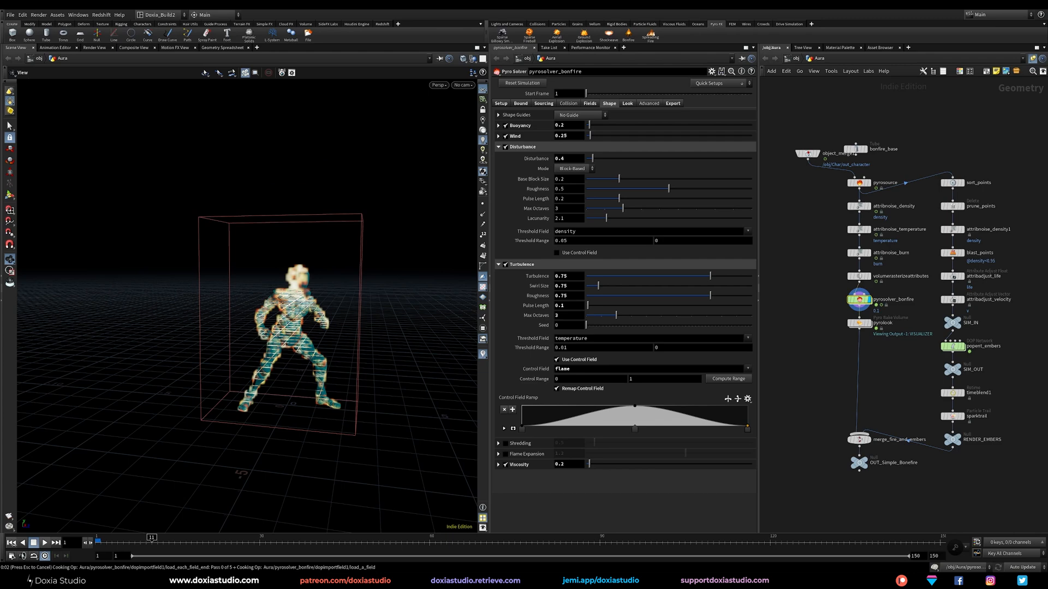
{"action": "key", "text": "Escape"}
{"action": "left_click", "coordinate": [108, 539]}
{"action": "mouse_move", "coordinate": [109, 540]}
{"action": "left_mouse_down"}
{"action": "mouse_move", "coordinate": [129, 539]}
{"action": "mouse_move", "coordinate": [97, 540]}
{"action": "left_mouse_up"}
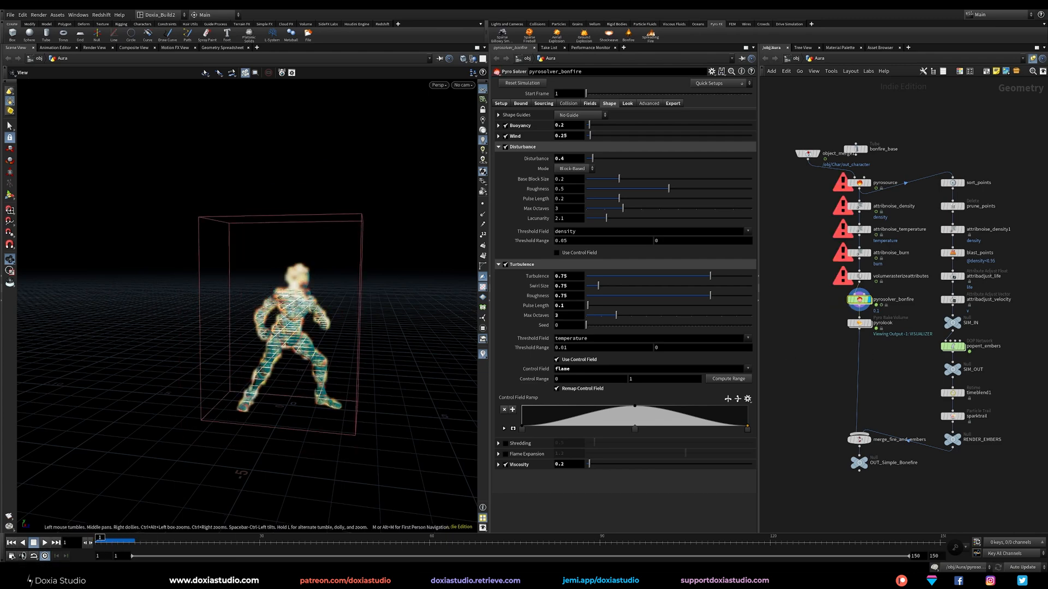
- Display the merged character geometry, scrub its animation to frame 15 and return to frame 1
{"action": "left_click", "coordinate": [817, 154]}
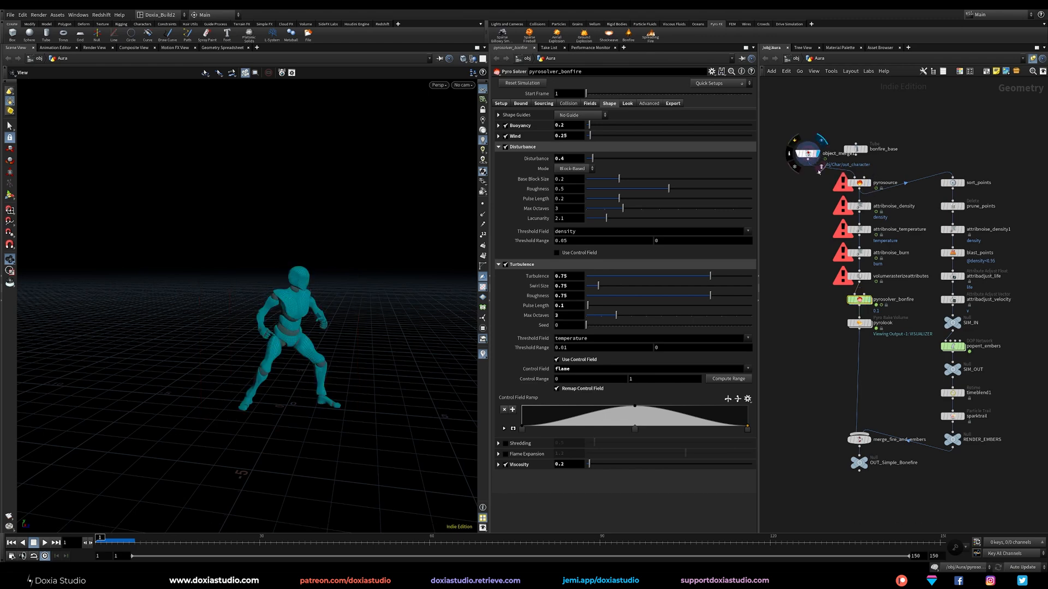
{"action": "left_click", "coordinate": [112, 539]}
{"action": "left_click_drag", "start_coordinate": [112, 539], "coordinate": [174, 539]}
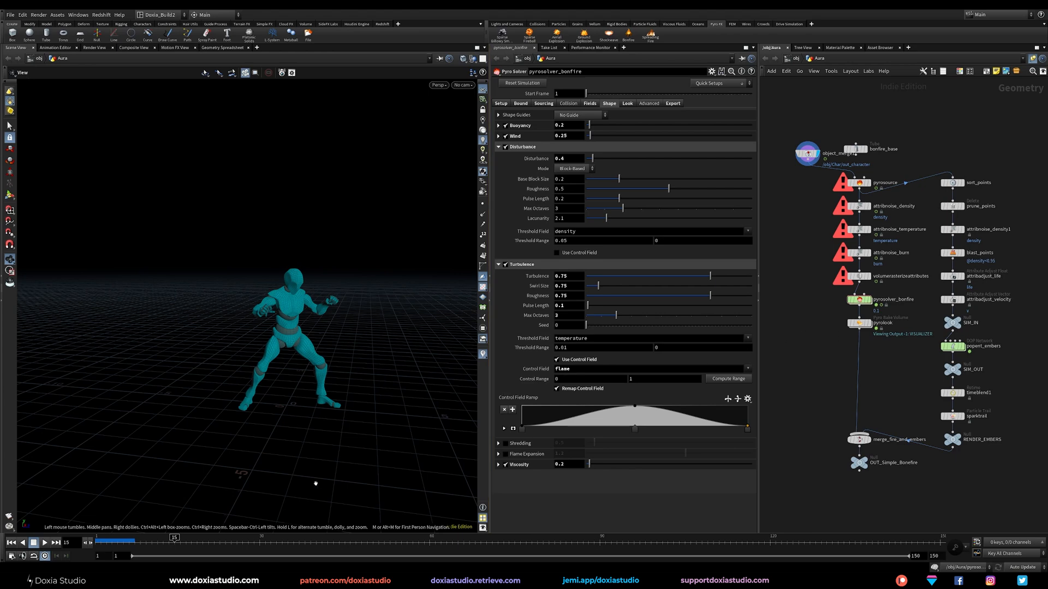
{"action": "left_click_drag", "start_coordinate": [155, 542], "coordinate": [98, 541]}
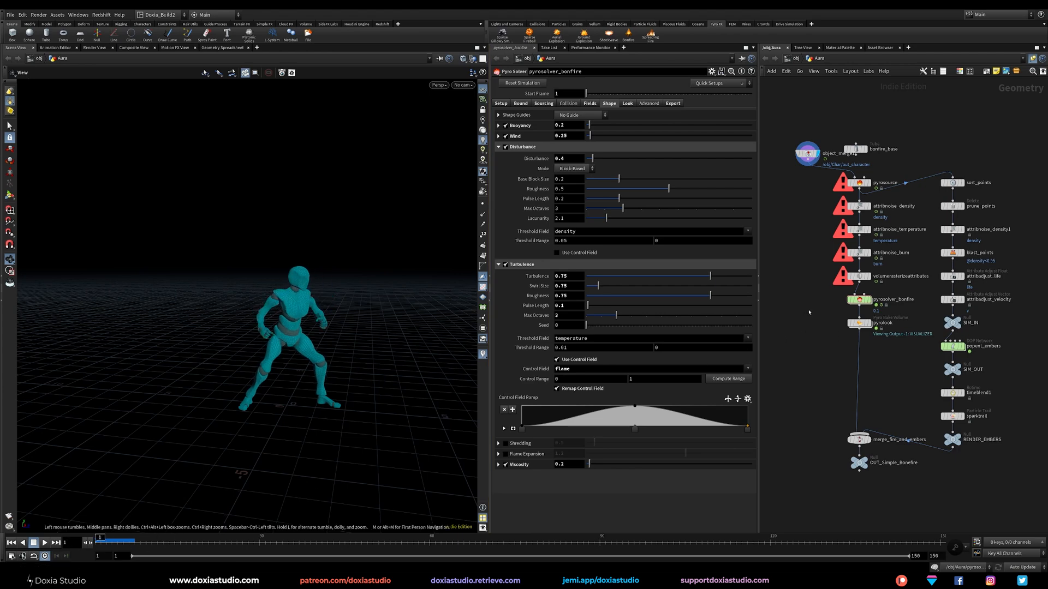
- Go to frame 15 and set the source scale of the solver's density and temperature source volumes to 0
{"action": "double_click", "coordinate": [860, 300]}
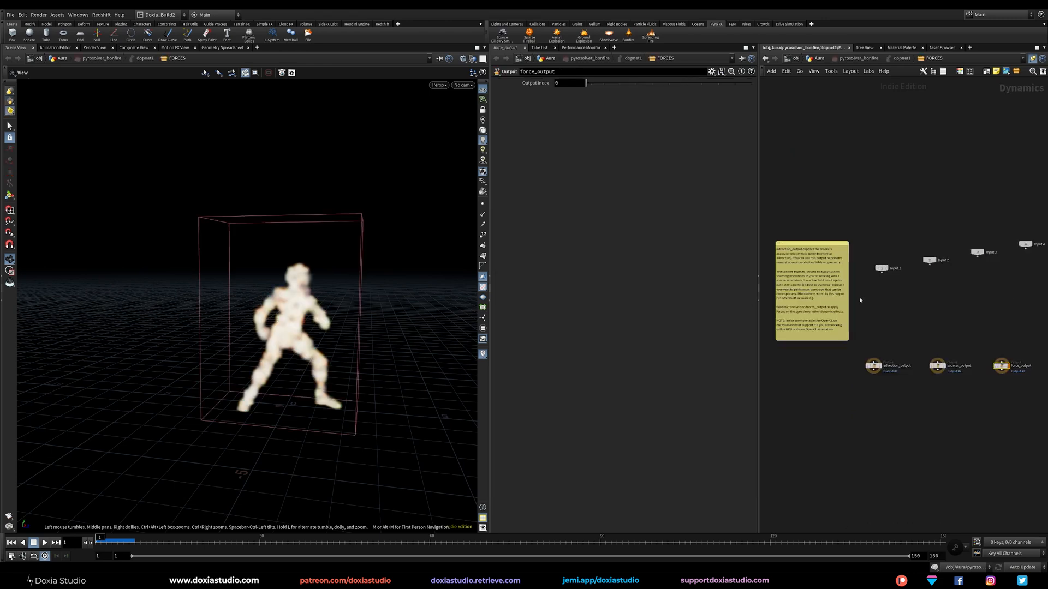
{"action": "key", "text": "u"}
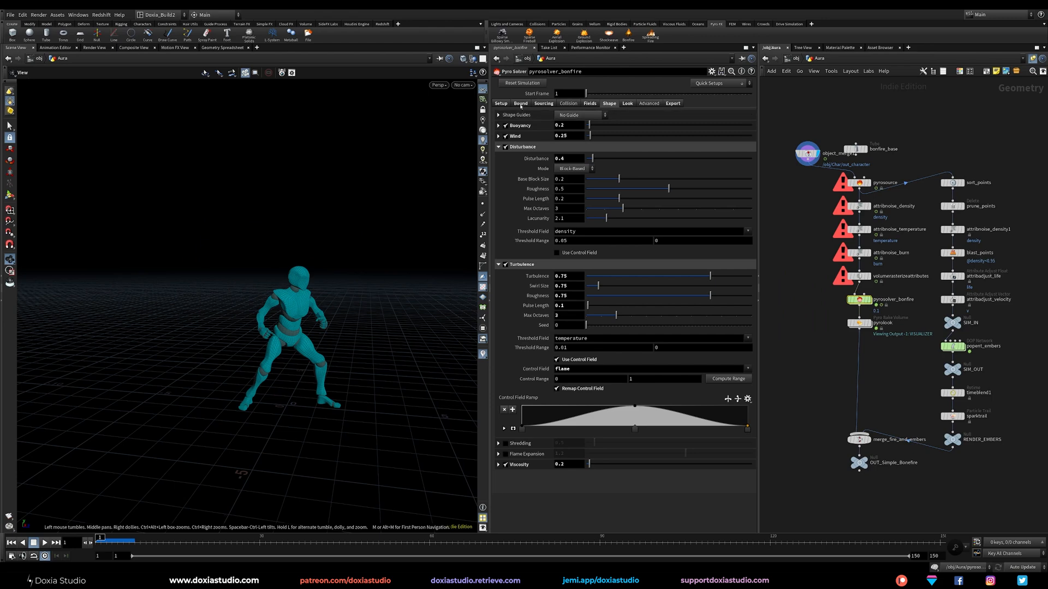
{"action": "left_click", "coordinate": [521, 104]}
{"action": "left_click", "coordinate": [543, 104]}
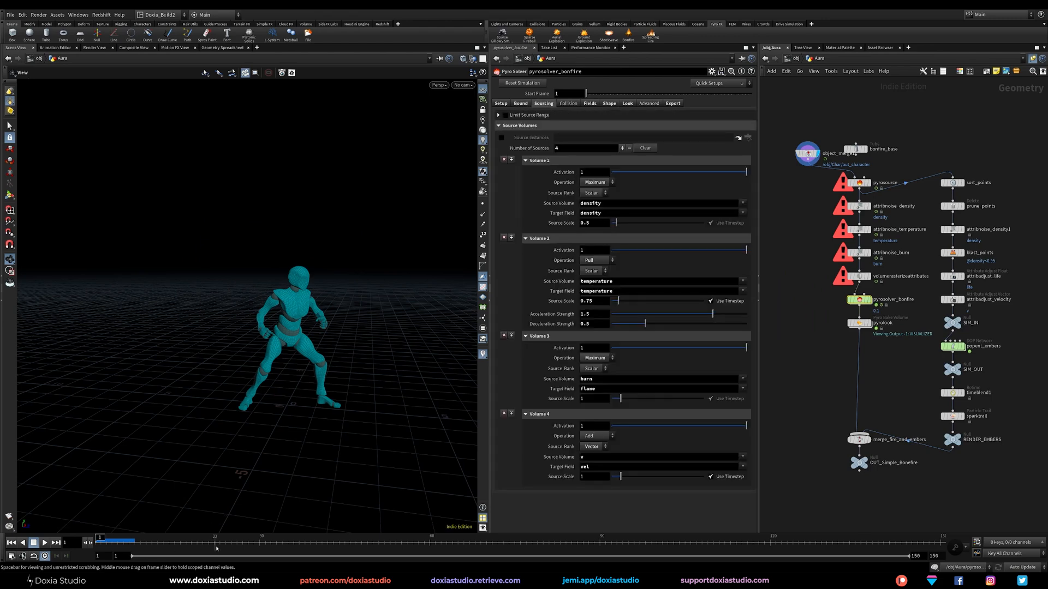
{"action": "left_click", "coordinate": [176, 548]}
{"action": "double_click", "coordinate": [595, 224]}
{"action": "type", "text": "0"}
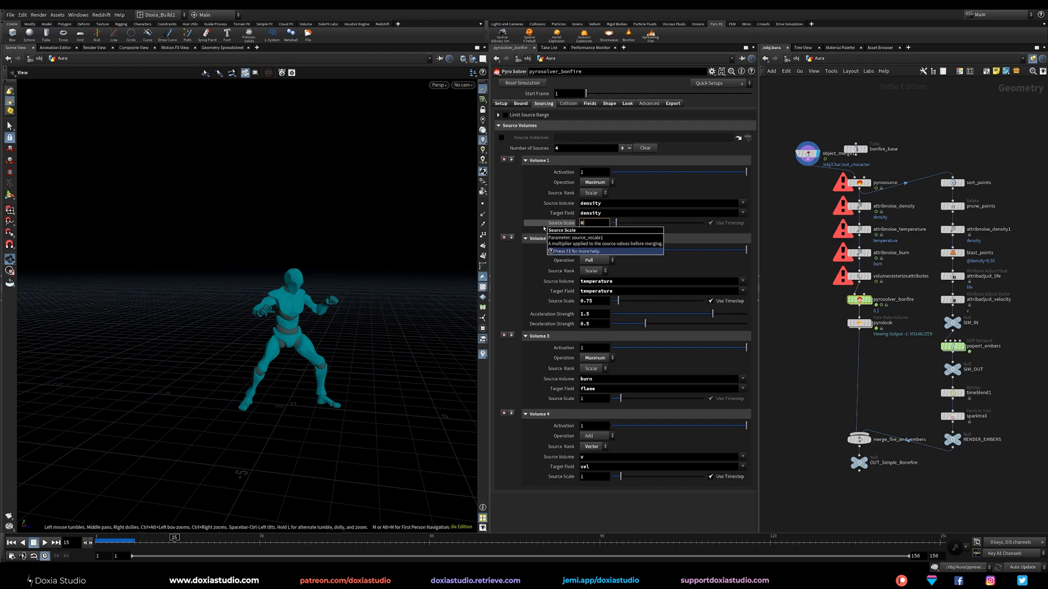
{"action": "double_click", "coordinate": [594, 301]}
{"action": "type", "text": "0"}
{"action": "key", "text": "Return"}
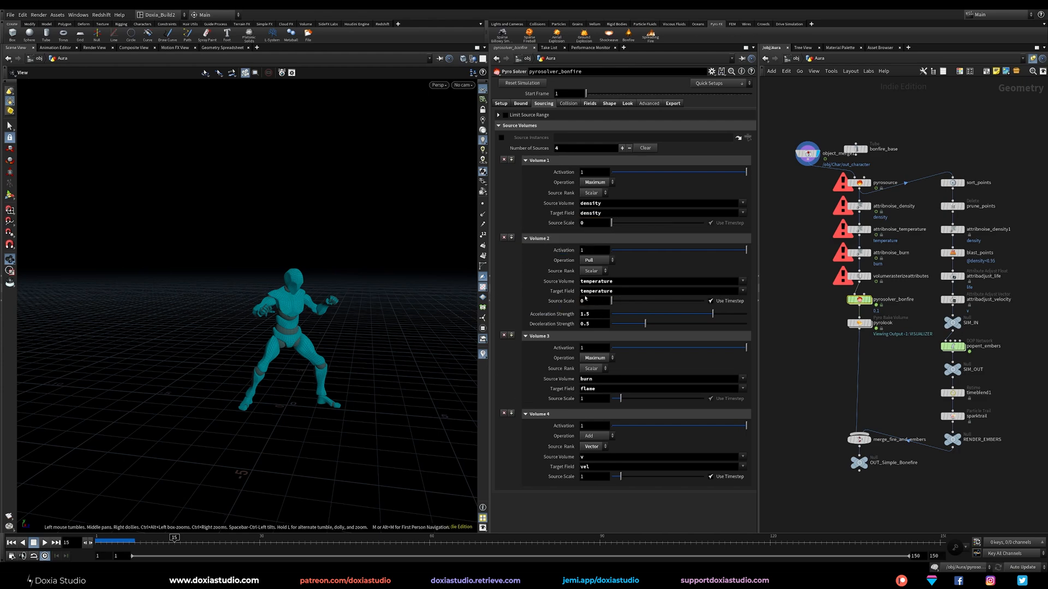
- Keyframe the density, temperature and burn source scales at 0 on frame 15
{"action": "left_click", "coordinate": [562, 223], "text": "alt"}
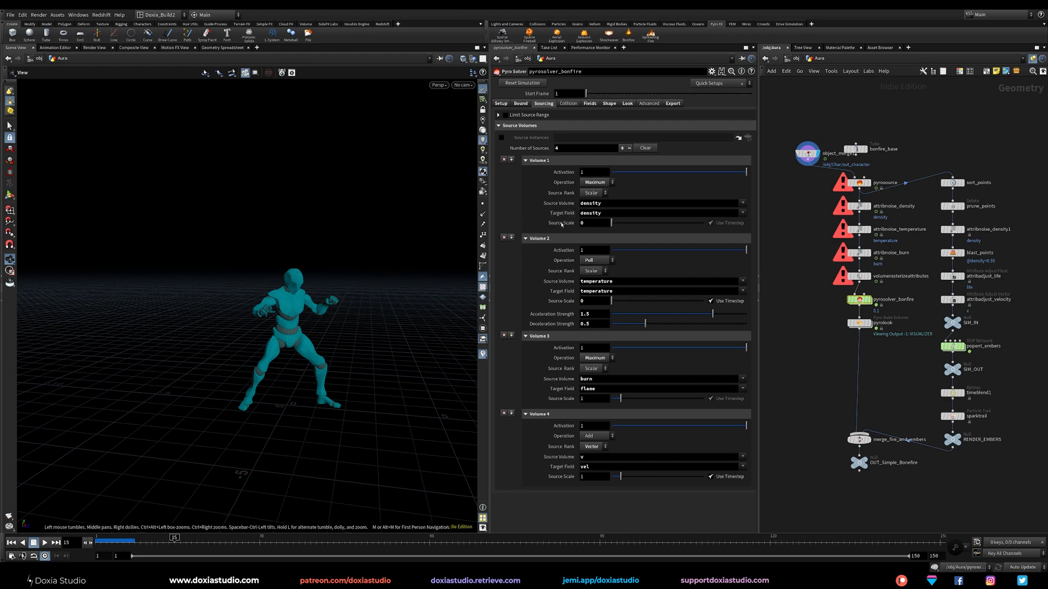
{"action": "left_click", "coordinate": [562, 301], "text": "alt"}
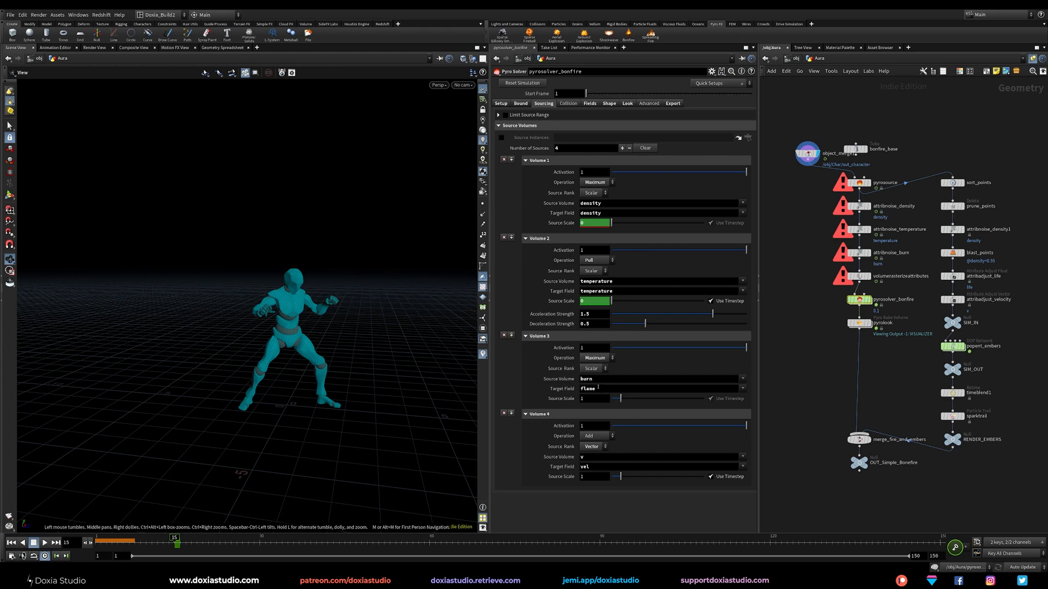
{"action": "left_click", "coordinate": [565, 399], "text": "alt"}
- At frame 30, keyframe the density source scale at 0.5 and the temperature and burn source scales at 1
{"action": "left_click", "coordinate": [261, 546]}
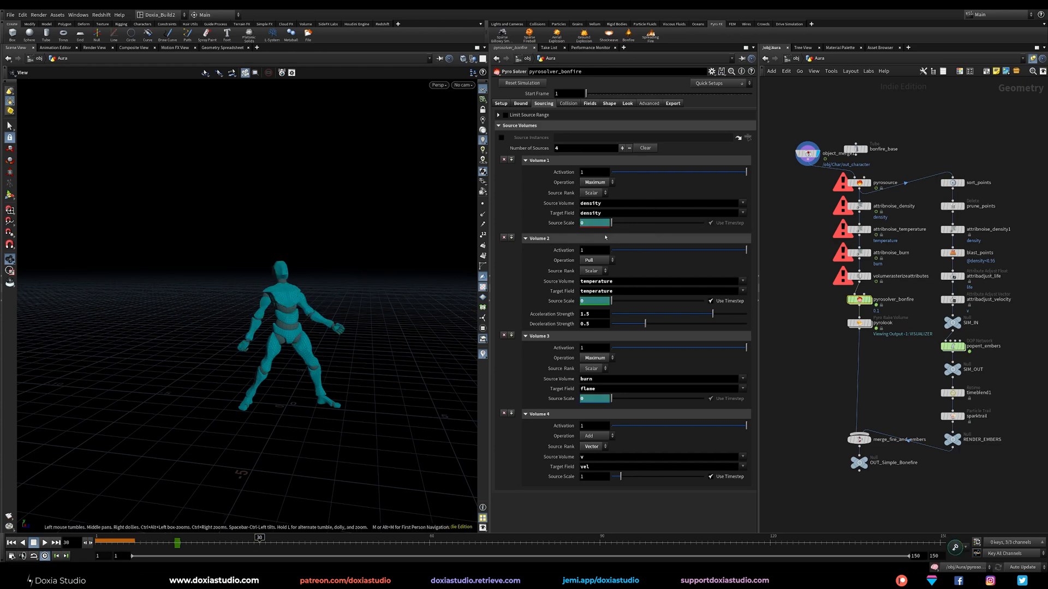
{"action": "type", "text": "0.5"}
{"action": "key", "text": "Return"}
{"action": "left_click", "coordinate": [565, 225], "text": "alt"}
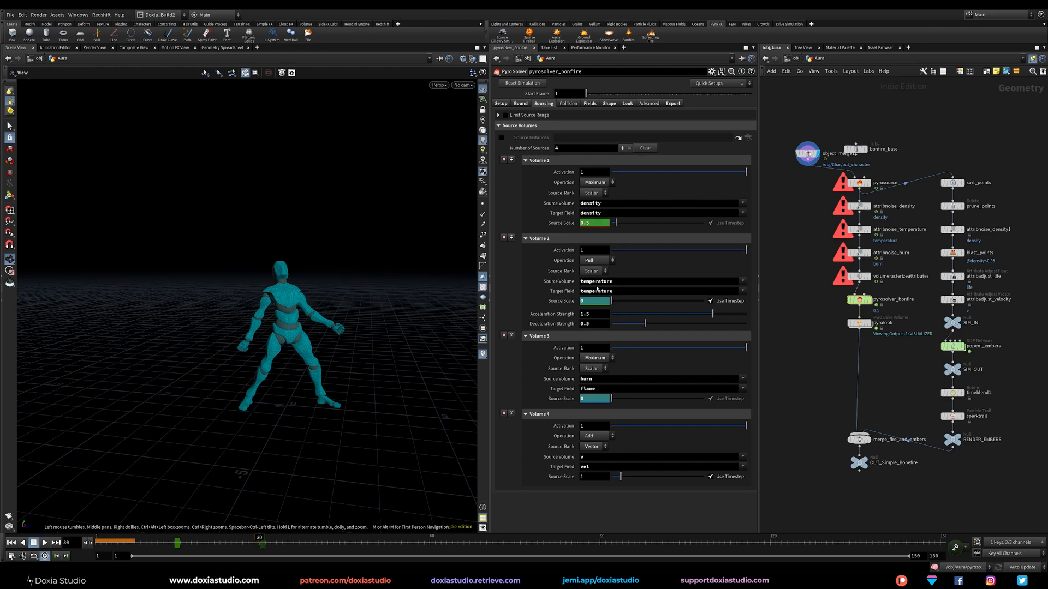
{"action": "type", "text": "1"}
{"action": "key", "text": "Return"}
{"action": "left_click", "coordinate": [565, 303], "text": "alt"}
{"action": "left_click_drag", "start_coordinate": [590, 399], "coordinate": [570, 403]}
{"action": "type", "text": "1"}
{"action": "key", "text": "Return"}
{"action": "left_click", "coordinate": [561, 403], "text": "alt"}
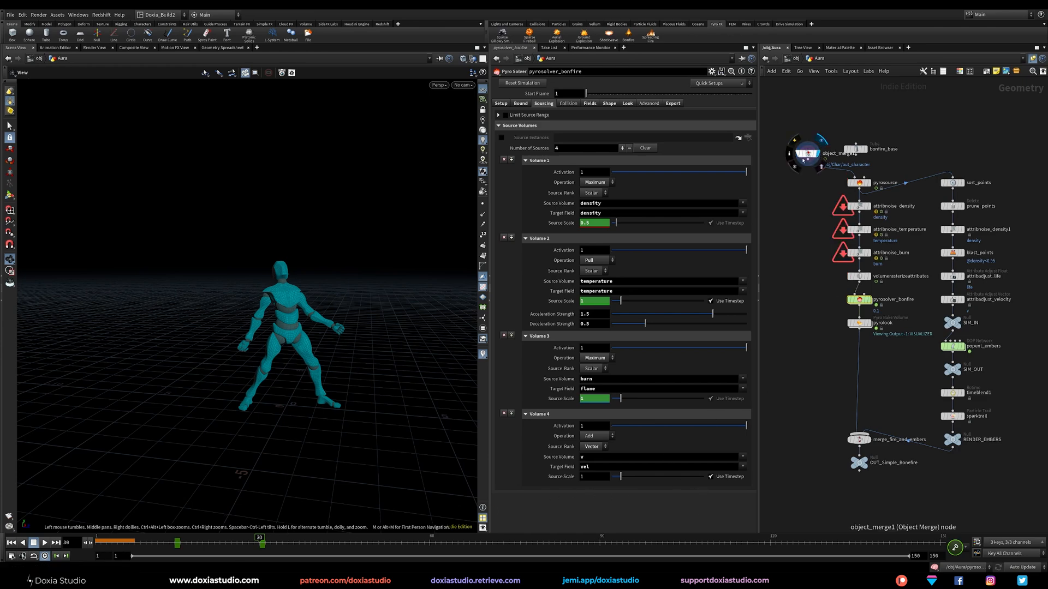
- Keyframe the burn, temperature and density source scales at frame 90 with the same values as at frame 30
{"action": "left_click_drag", "start_coordinate": [387, 540], "coordinate": [600, 544]}
{"action": "left_click", "coordinate": [1042, 460]}
{"action": "left_click", "coordinate": [569, 399], "text": "alt"}
{"action": "left_click", "coordinate": [566, 302], "text": "alt"}
{"action": "left_click", "coordinate": [564, 223], "text": "alt"}
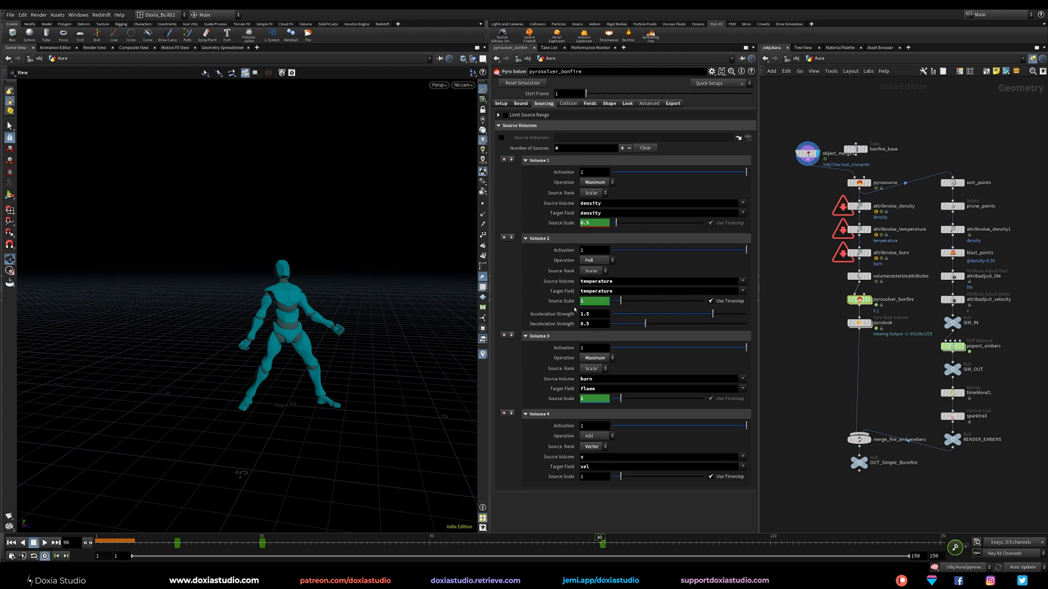
- Keyframe the density, temperature and burn source scales at 0 on frame 95, then save the scene from the first frame
{"action": "left_click_drag", "start_coordinate": [620, 543], "coordinate": [630, 543]}
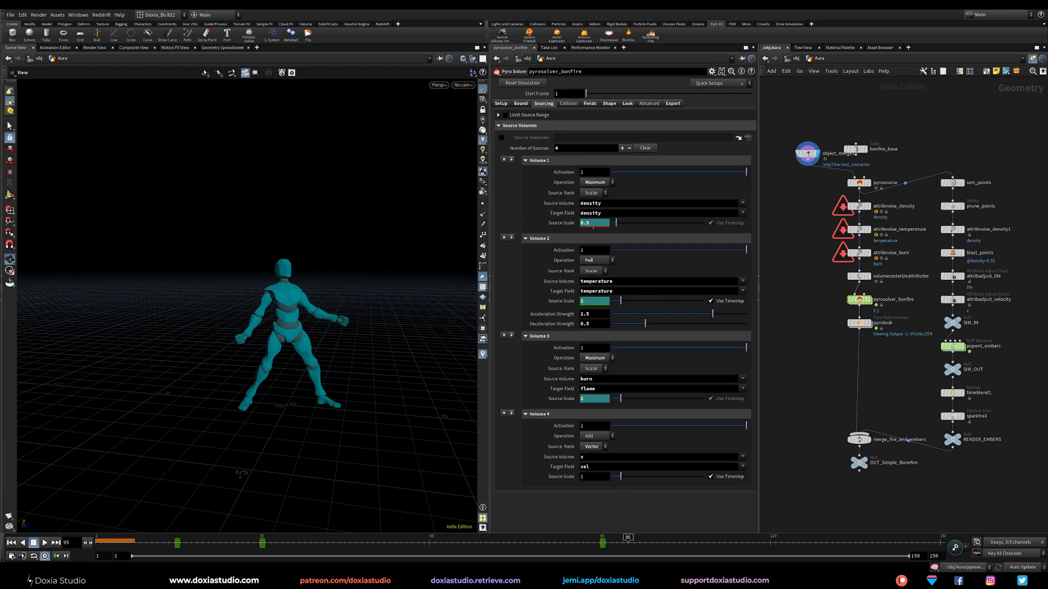
{"action": "left_click_drag", "start_coordinate": [617, 223], "coordinate": [595, 224]}
{"action": "left_click_drag", "start_coordinate": [621, 302], "coordinate": [594, 303]}
{"action": "left_click_drag", "start_coordinate": [621, 400], "coordinate": [584, 402]}
{"action": "left_click", "coordinate": [590, 224], "text": "alt"}
{"action": "left_click_drag", "start_coordinate": [624, 547], "coordinate": [99, 546]}
{"action": "key", "text": "ctrl+s"}
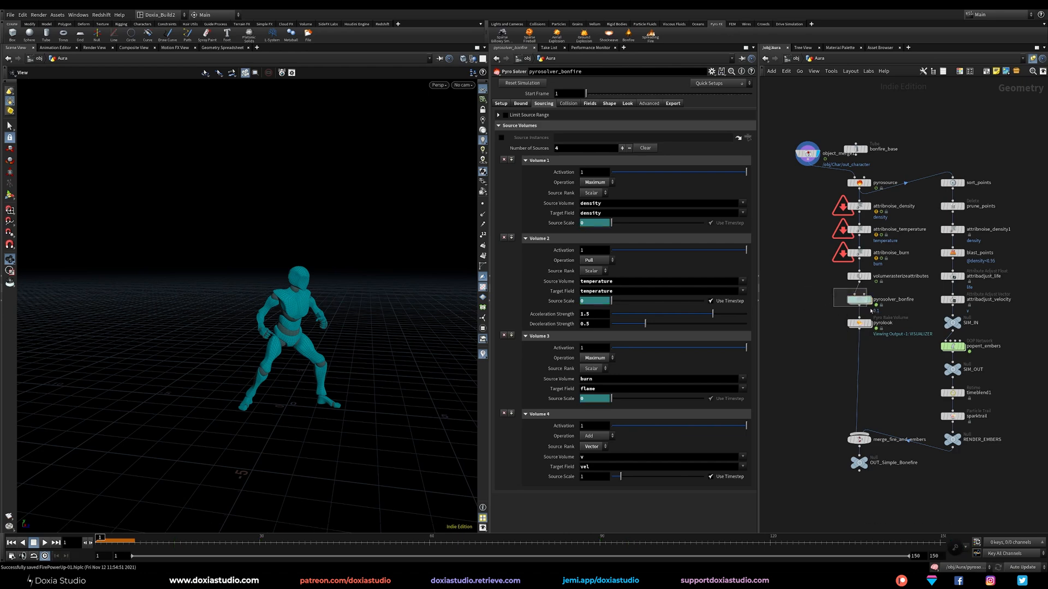
- Set the Pyro solver's voxel size to 0.05
{"action": "left_click", "coordinate": [501, 104]}
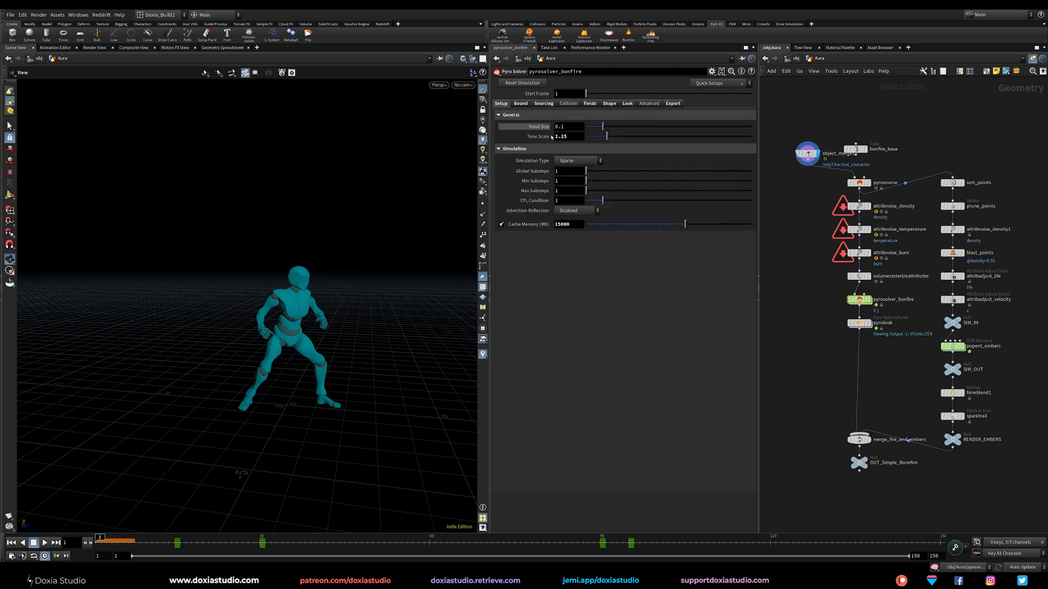
{"action": "type", "text": "05"}
{"action": "key", "text": "Return"}
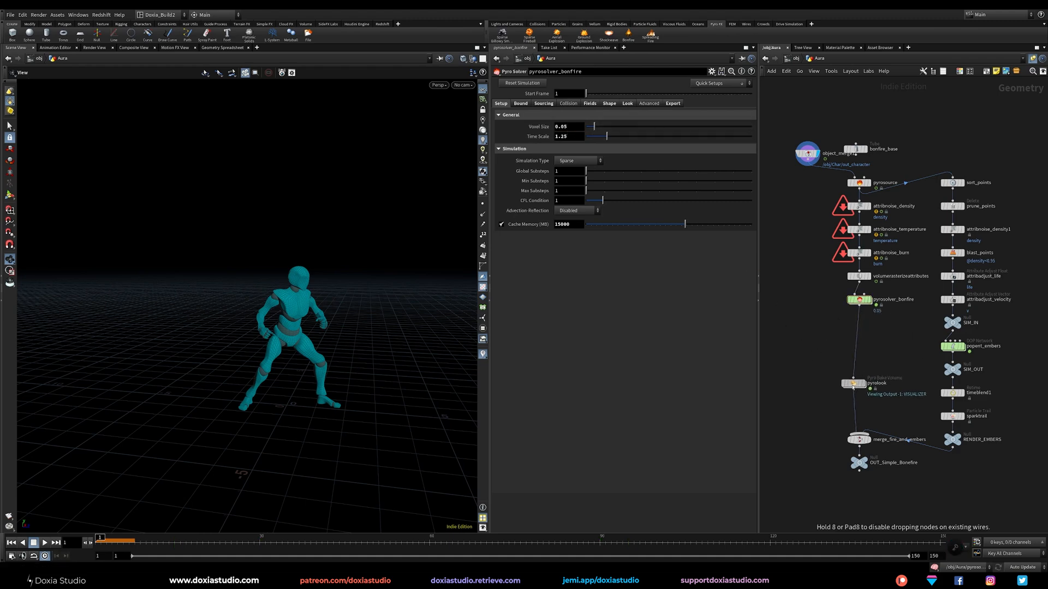
- Add a File Cache node and insert it between pyrosolver_bonfire and pyrolook
{"action": "key", "text": "Tab"}
{"action": "type", "text": "file"}
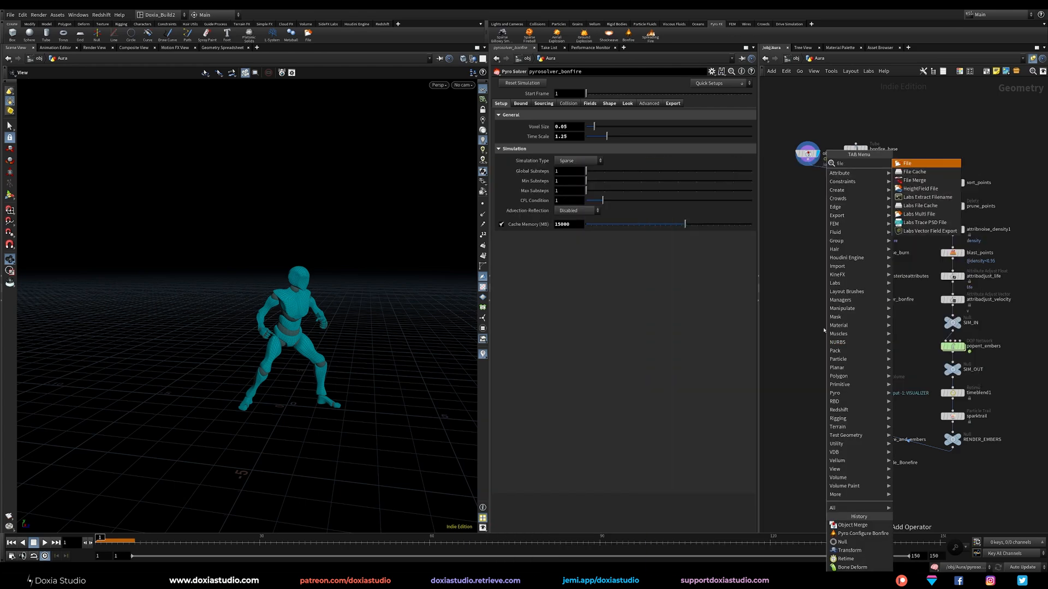
{"action": "left_click", "coordinate": [929, 173]}
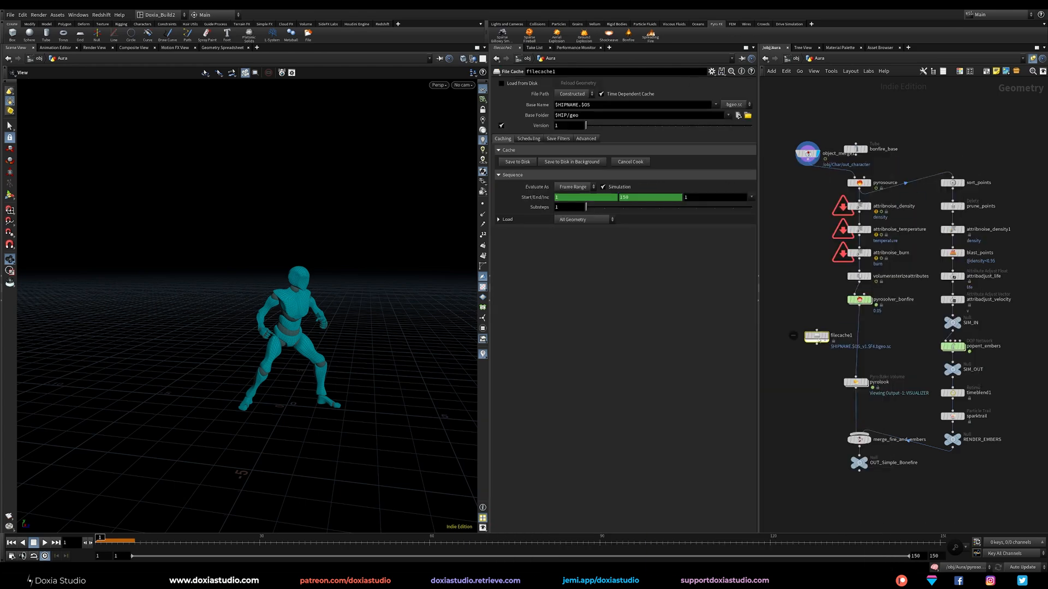
{"action": "left_click", "coordinate": [859, 329]}
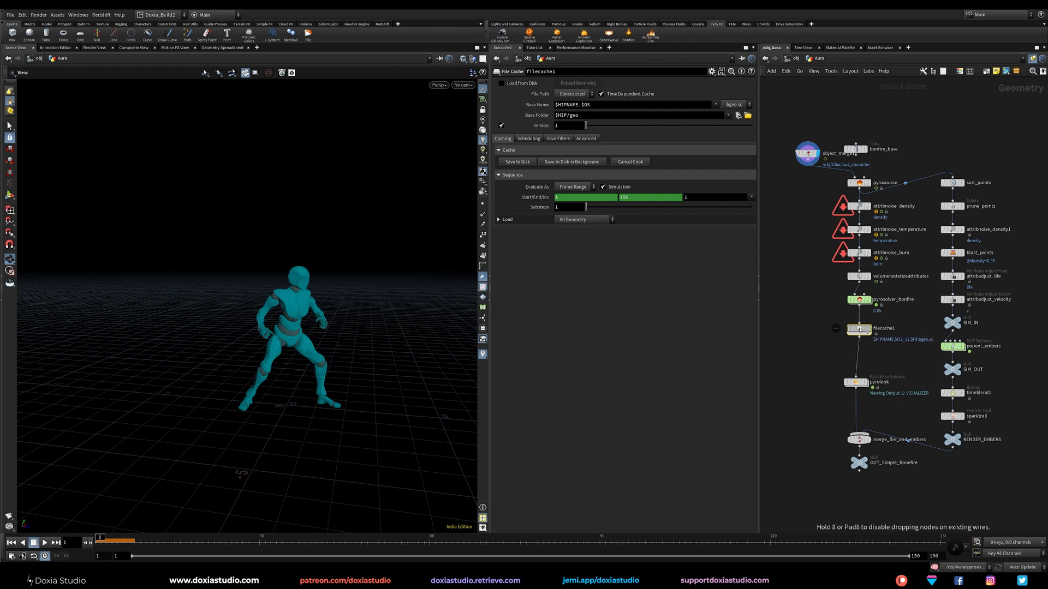
- Rename the File Cache node as fire_aura_cache
{"action": "left_click", "coordinate": [562, 74]}
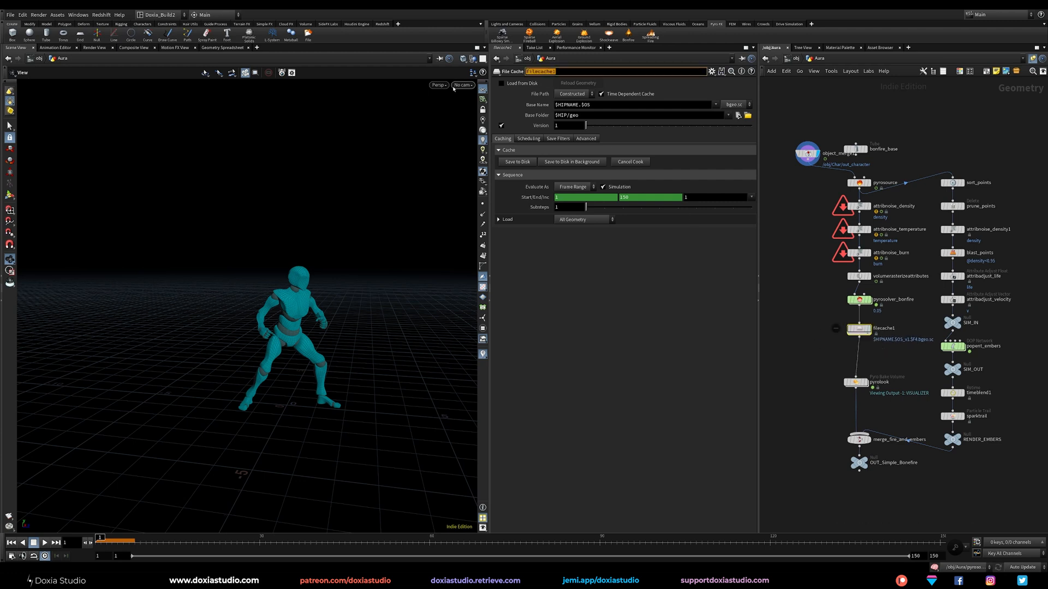
{"action": "type", "text": "a"}
{"action": "type", "text": "ire_aura_cache"}
{"action": "key", "text": "Return"}
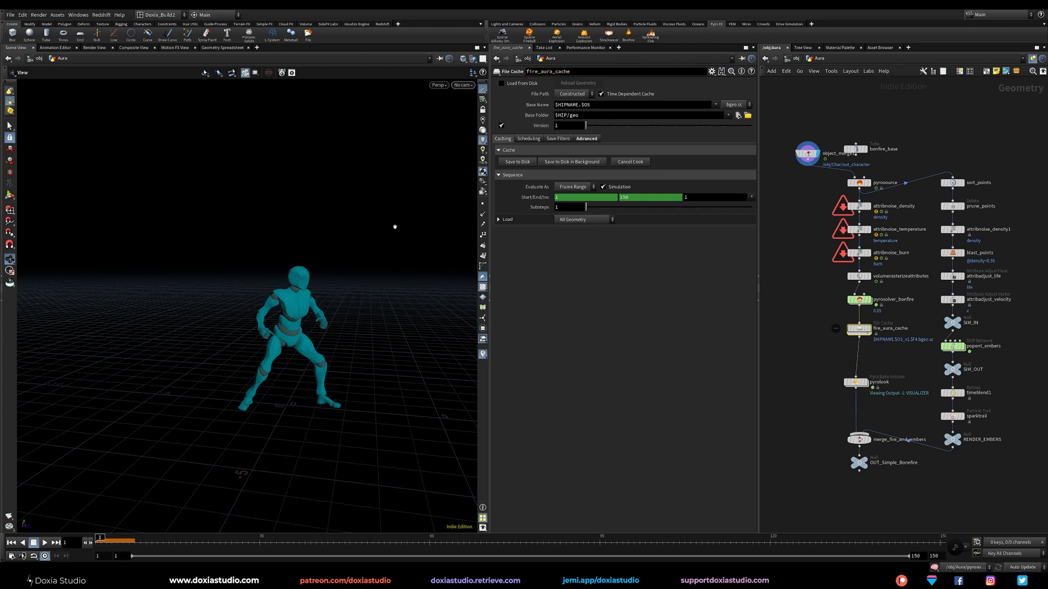
- Shorten the File Cache's base name to $OS, removing the scene-name prefix
{"action": "left_click_drag", "start_coordinate": [581, 104], "coordinate": [552, 105]}
{"action": "key", "text": "BackSpace"}
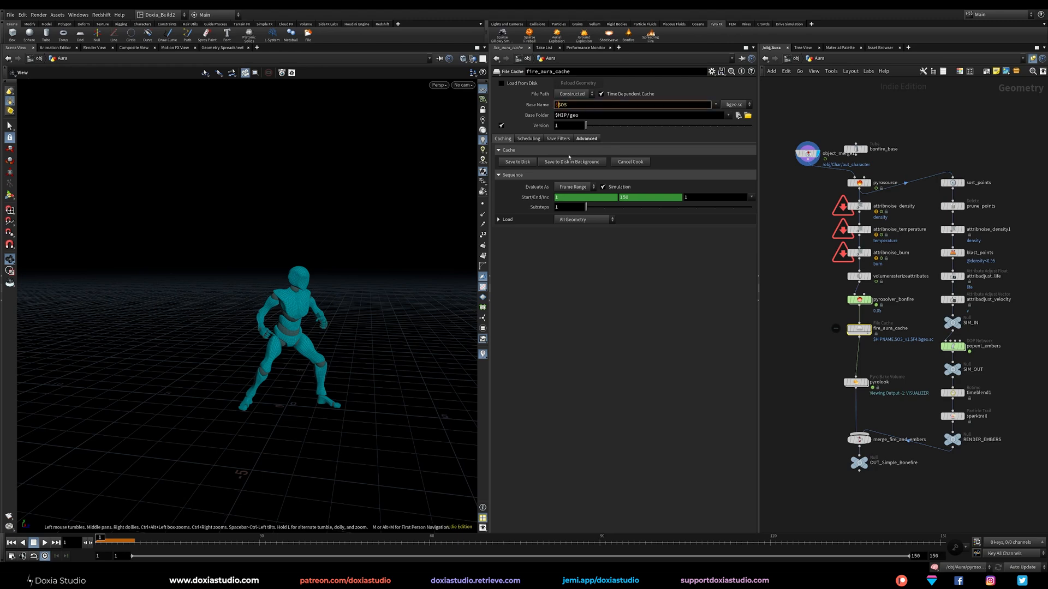
{"action": "key", "text": "Return"}
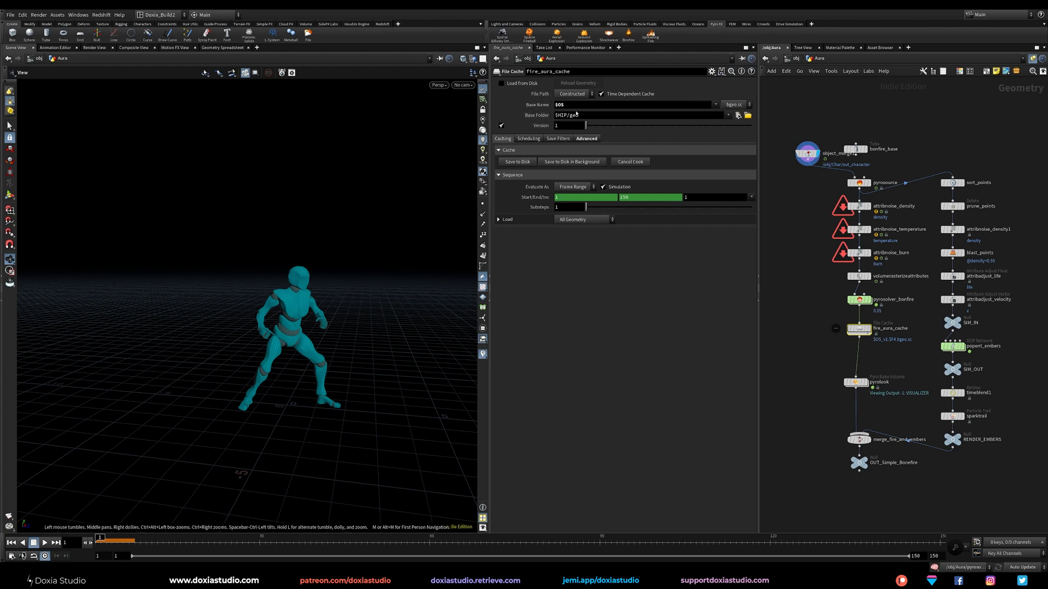
{"action": "double_click", "coordinate": [583, 115]}
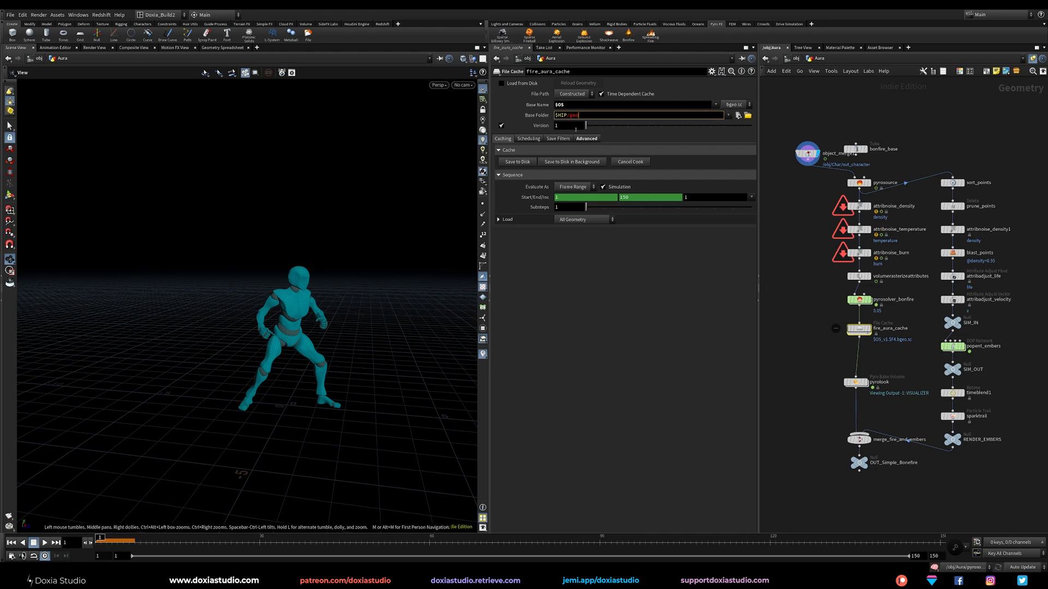
{"action": "left_click", "coordinate": [601, 284]}
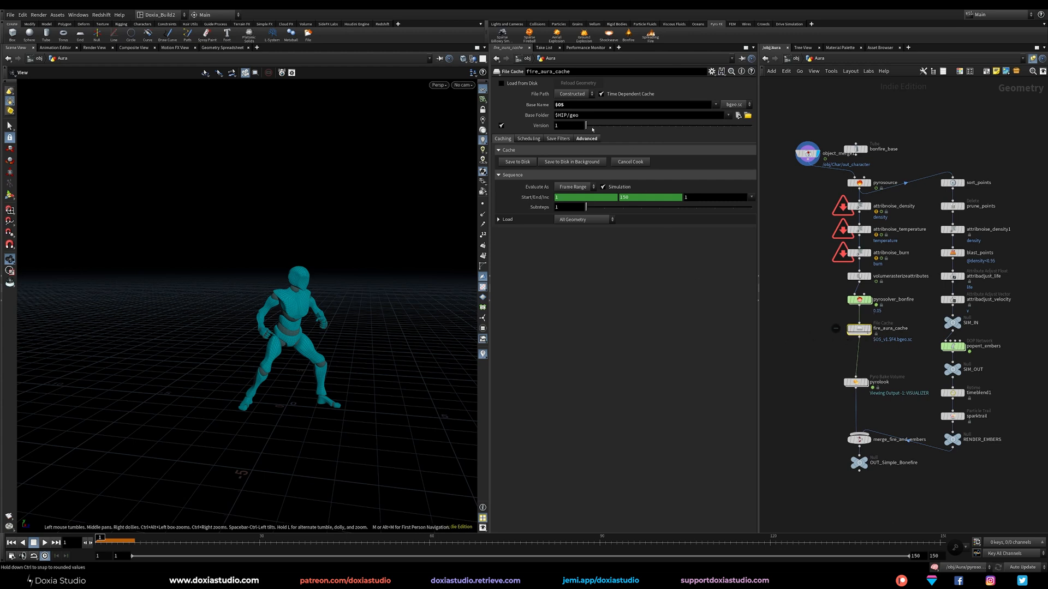
{"action": "left_click_drag", "start_coordinate": [595, 126], "coordinate": [586, 127]}
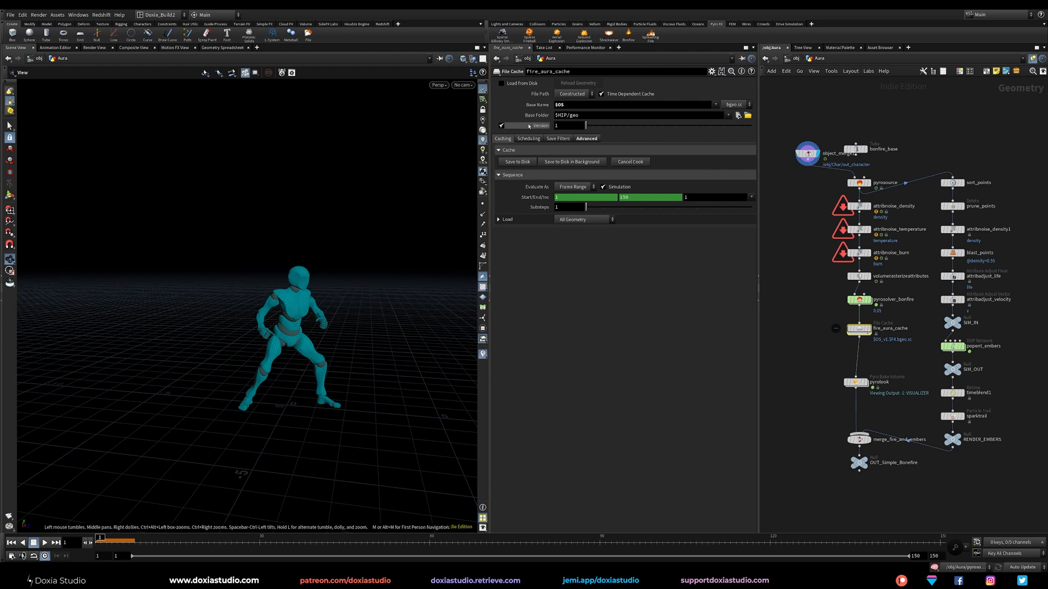
- Review the File Cache's remaining settings, save the scene and write the simulation cache to disk
{"action": "left_click", "coordinate": [529, 139]}
{"action": "left_click", "coordinate": [562, 139]}
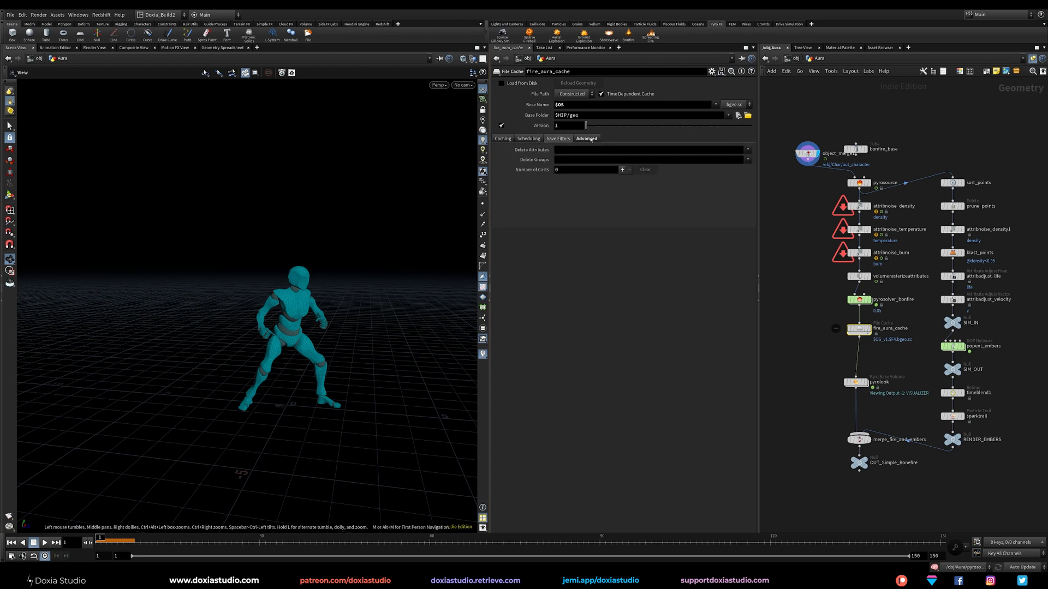
{"action": "left_click", "coordinate": [587, 139]}
{"action": "left_click", "coordinate": [503, 138]}
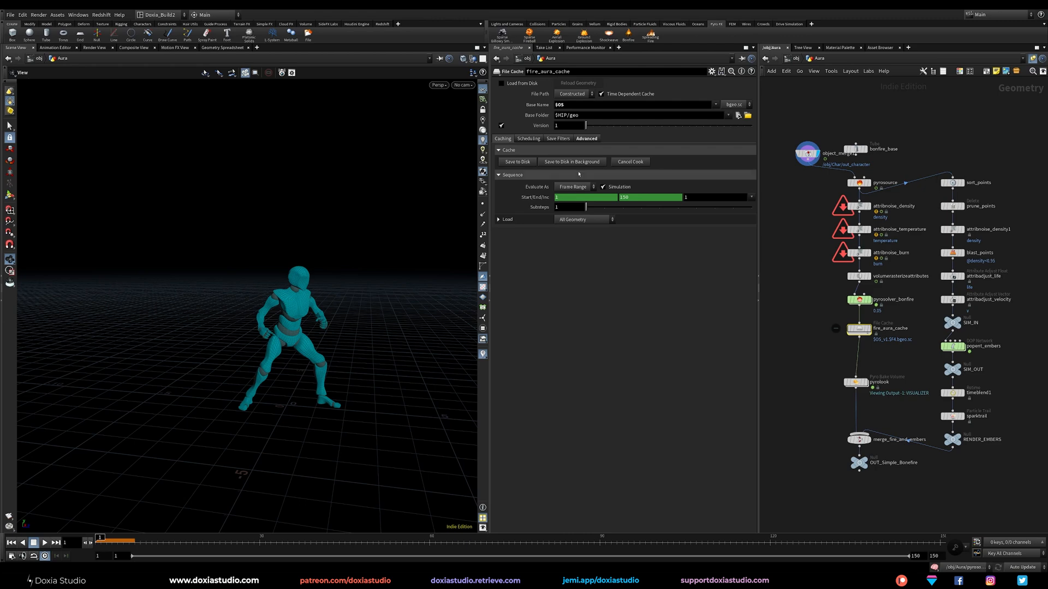
{"action": "key", "text": "ctrl+s"}
{"action": "left_click", "coordinate": [519, 163]}
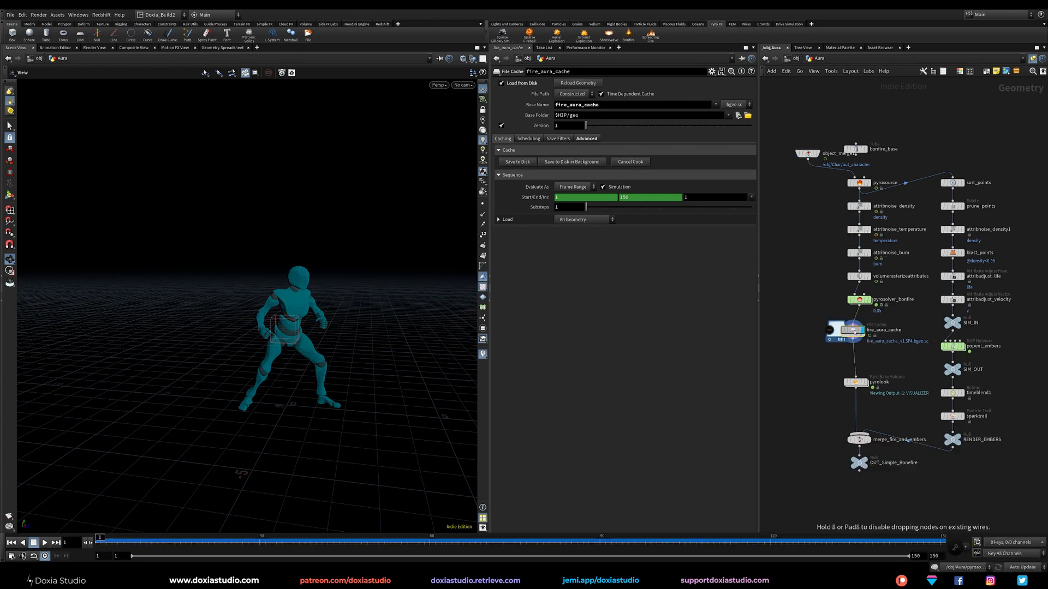
- Play back the cached fire simulation from the first frame
{"action": "scroll", "coordinate": [866, 331], "scroll_direction": "up", "scroll_amount": 3}
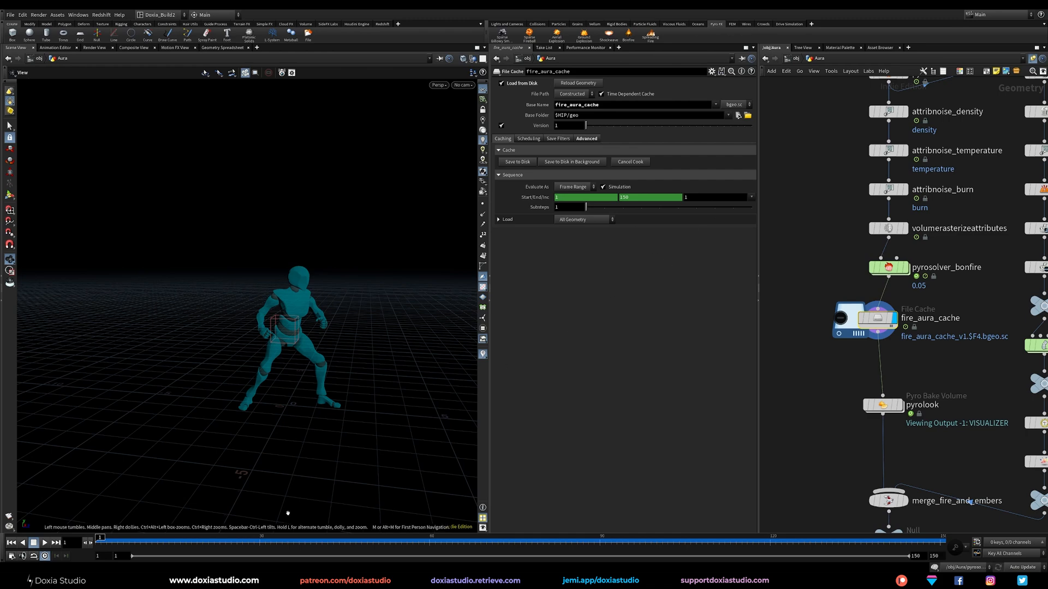
{"action": "left_click", "coordinate": [45, 543]}
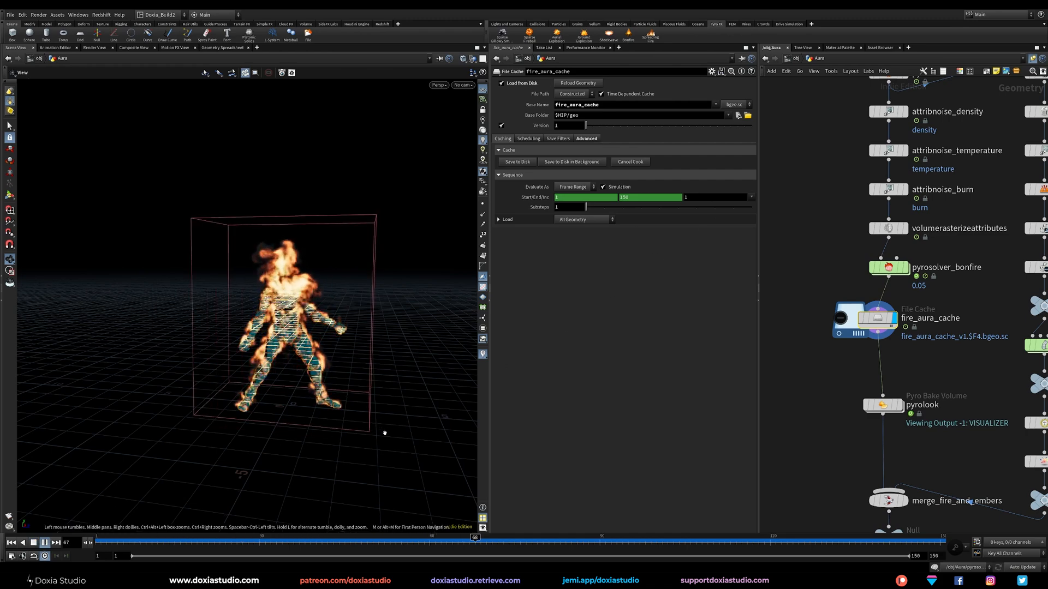
{"action": "mouse_move", "coordinate": [239, 541]}
{"action": "left_mouse_down"}
{"action": "mouse_move", "coordinate": [260, 541]}
{"action": "mouse_move", "coordinate": [136, 546]}
{"action": "mouse_move", "coordinate": [910, 549]}
{"action": "mouse_move", "coordinate": [94, 546]}
{"action": "left_mouse_up"}
{"action": "left_click", "coordinate": [44, 543]}
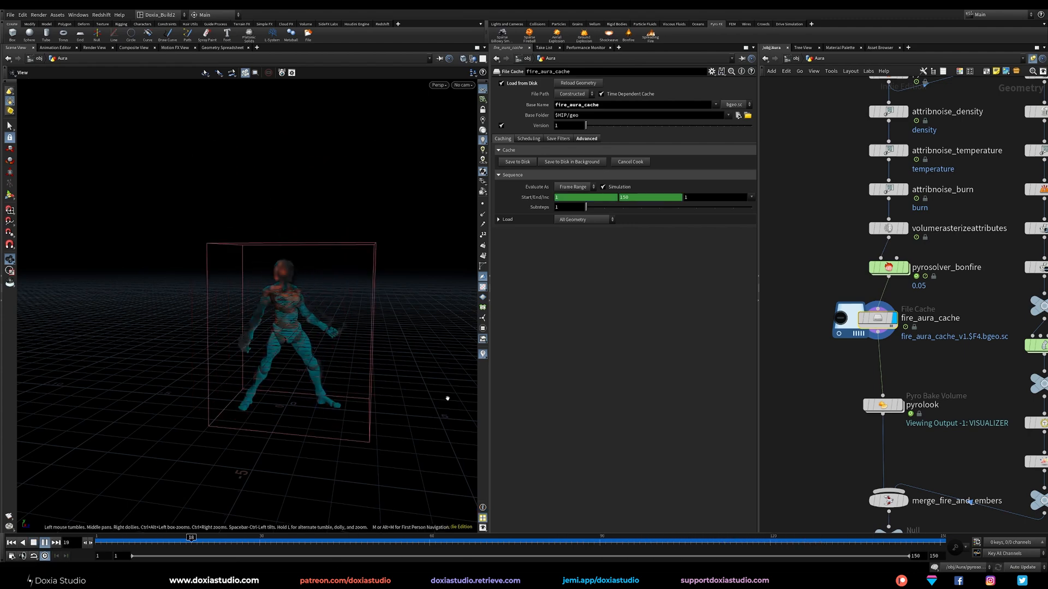
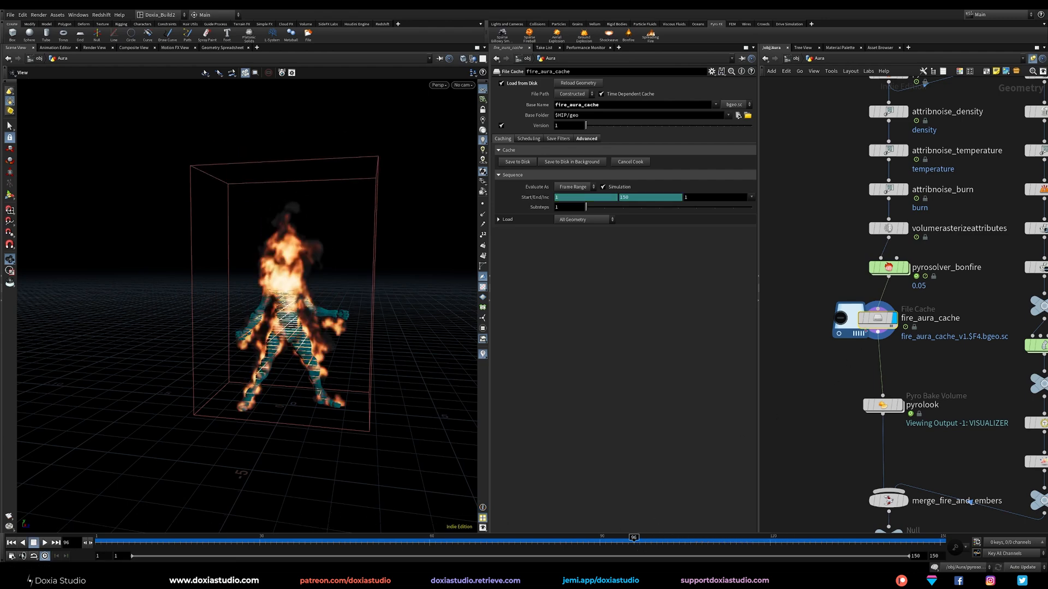
- Examine the cached fire around the character from several angles, scrubbing to frame 80
{"action": "left_click_drag", "start_coordinate": [792, 293], "coordinate": [923, 349]}
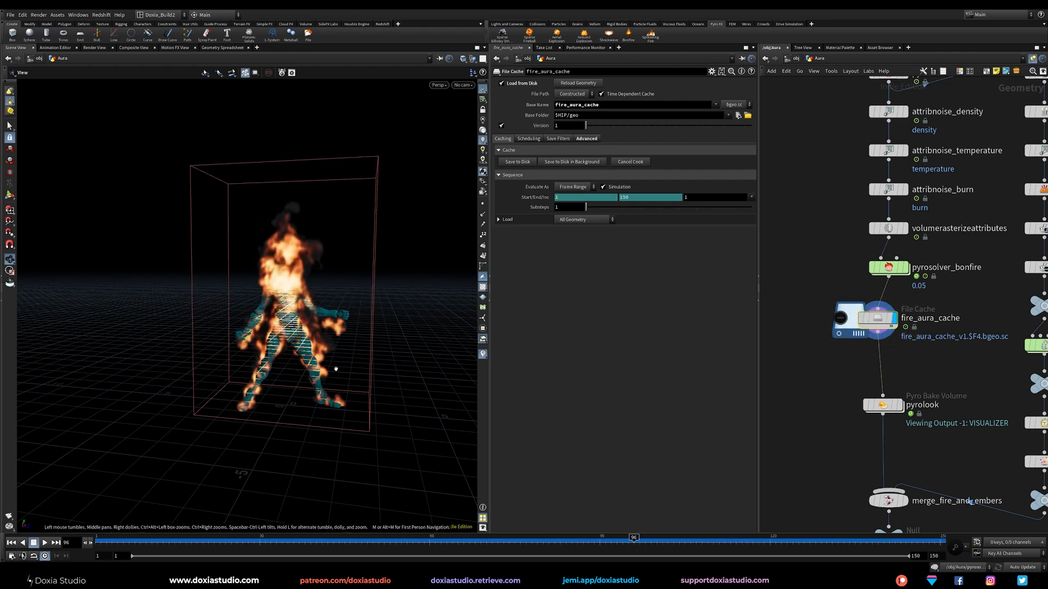
{"action": "right_click_drag", "start_coordinate": [331, 376], "coordinate": [337, 390]}
{"action": "mouse_move", "coordinate": [337, 390]}
{"action": "left_mouse_down"}
{"action": "mouse_move", "coordinate": [362, 382]}
{"action": "mouse_move", "coordinate": [320, 398]}
{"action": "left_mouse_up"}
{"action": "middle_click_drag", "start_coordinate": [321, 398], "coordinate": [368, 402]}
{"action": "right_click_drag", "start_coordinate": [368, 401], "coordinate": [325, 371]}
{"action": "middle_click_drag", "start_coordinate": [326, 371], "coordinate": [287, 368]}
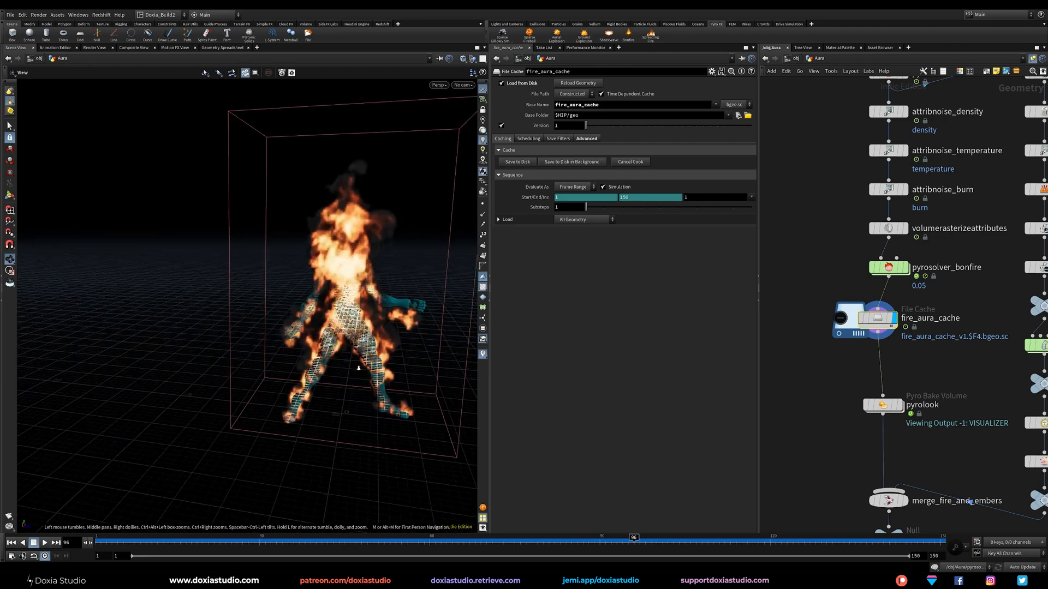
{"action": "mouse_move", "coordinate": [287, 368]}
{"action": "left_mouse_down"}
{"action": "mouse_move", "coordinate": [349, 375]}
{"action": "mouse_move", "coordinate": [274, 378]}
{"action": "left_mouse_up"}
{"action": "left_click_drag", "start_coordinate": [352, 543], "coordinate": [544, 544]}
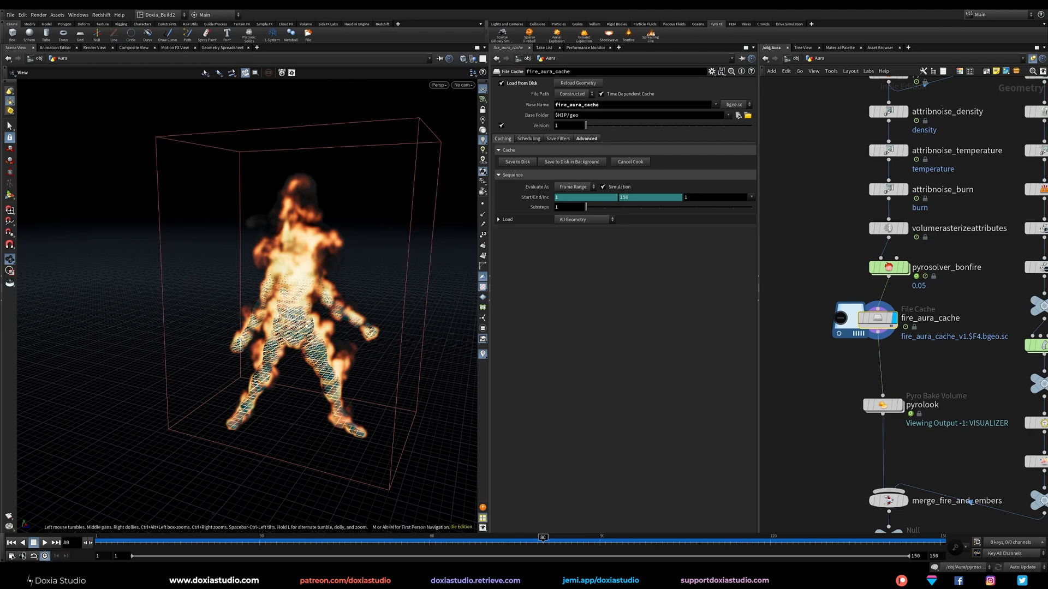
{"action": "scroll", "coordinate": [308, 326], "scroll_direction": "down", "scroll_amount": 2}
{"action": "left_click_drag", "start_coordinate": [308, 326], "coordinate": [274, 375]}
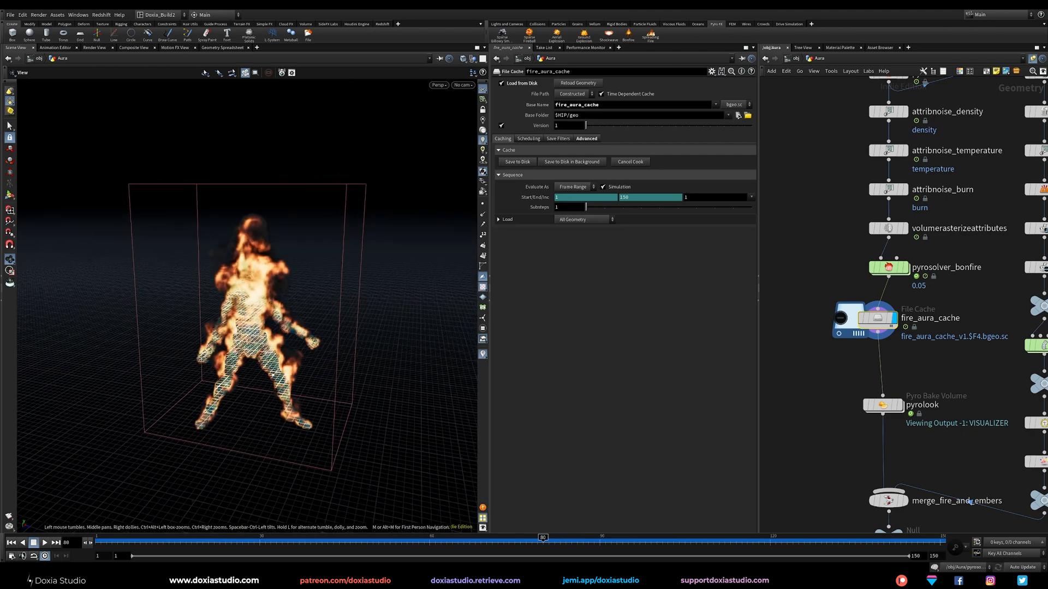
- Select the whole ember branch from sort_points to RENDER_EMBERS and move it farther from the fire branch
{"action": "scroll", "coordinate": [918, 333], "scroll_direction": "down", "scroll_amount": 5}
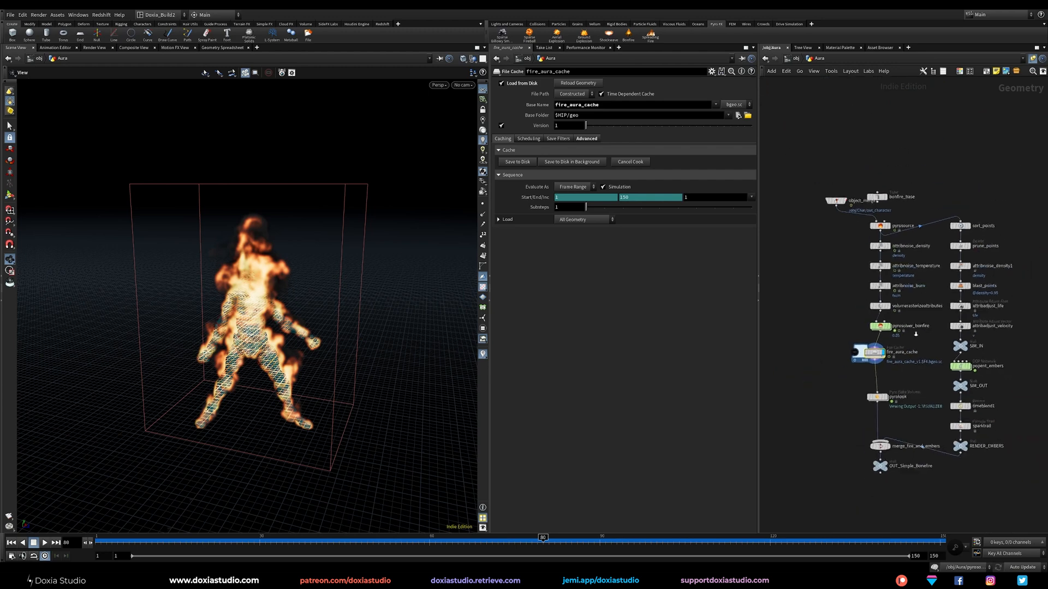
{"action": "middle_click_drag", "start_coordinate": [918, 334], "coordinate": [812, 321]}
{"action": "left_click_drag", "start_coordinate": [974, 164], "coordinate": [946, 430]}
{"action": "left_click", "coordinate": [884, 242]}
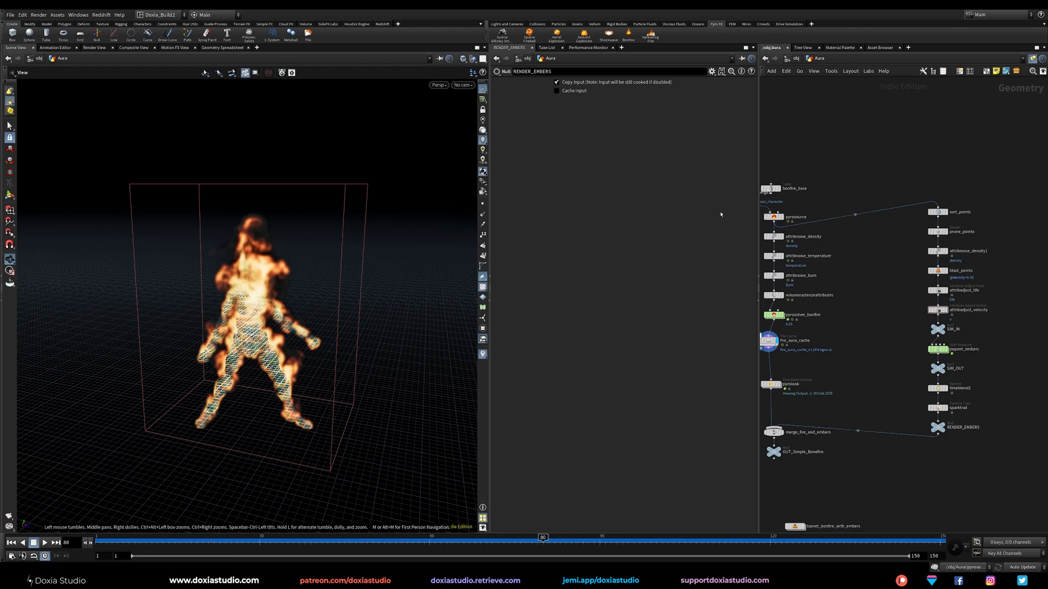
{"action": "scroll", "coordinate": [794, 224], "scroll_direction": "up", "scroll_amount": 4}
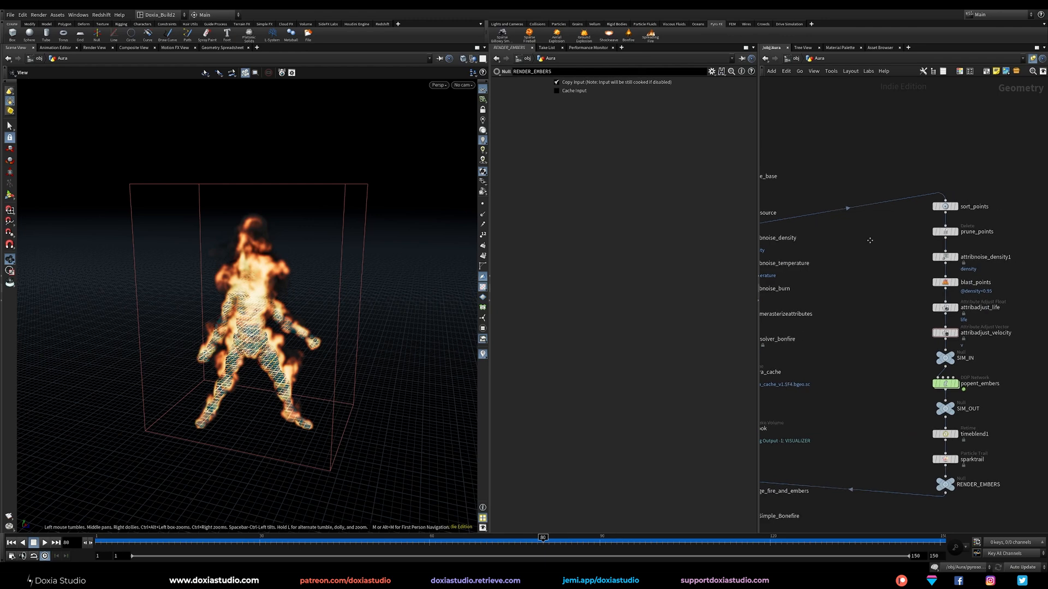
- Display the pyrosource node, show its parameters and examine the scattered points on the character
{"action": "mouse_move", "coordinate": [797, 223]}
{"action": "left_click", "coordinate": [795, 220]}
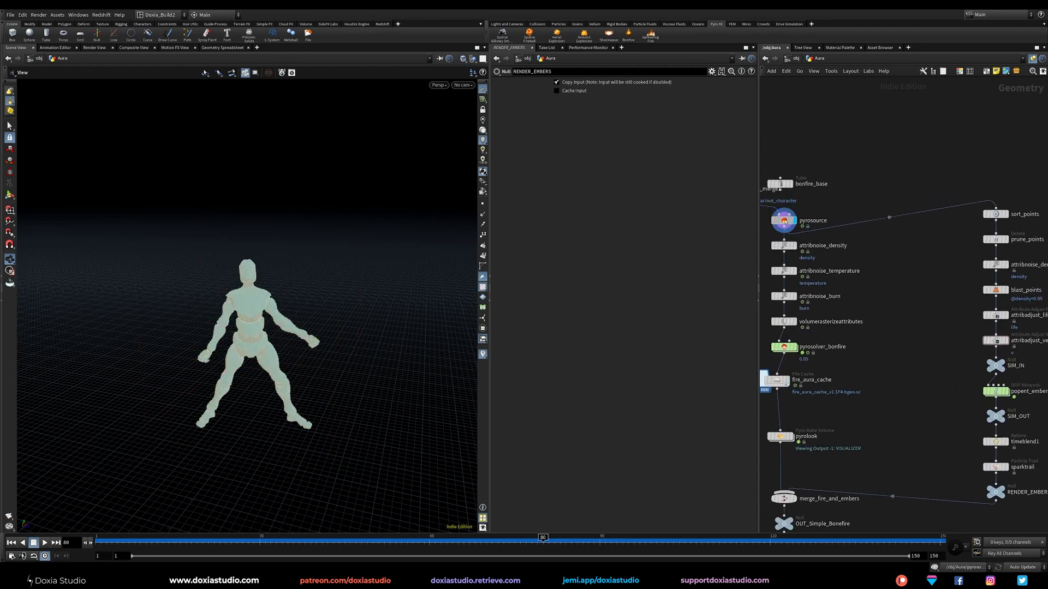
{"action": "left_click", "coordinate": [786, 219]}
{"action": "left_click_drag", "start_coordinate": [299, 349], "coordinate": [244, 316]}
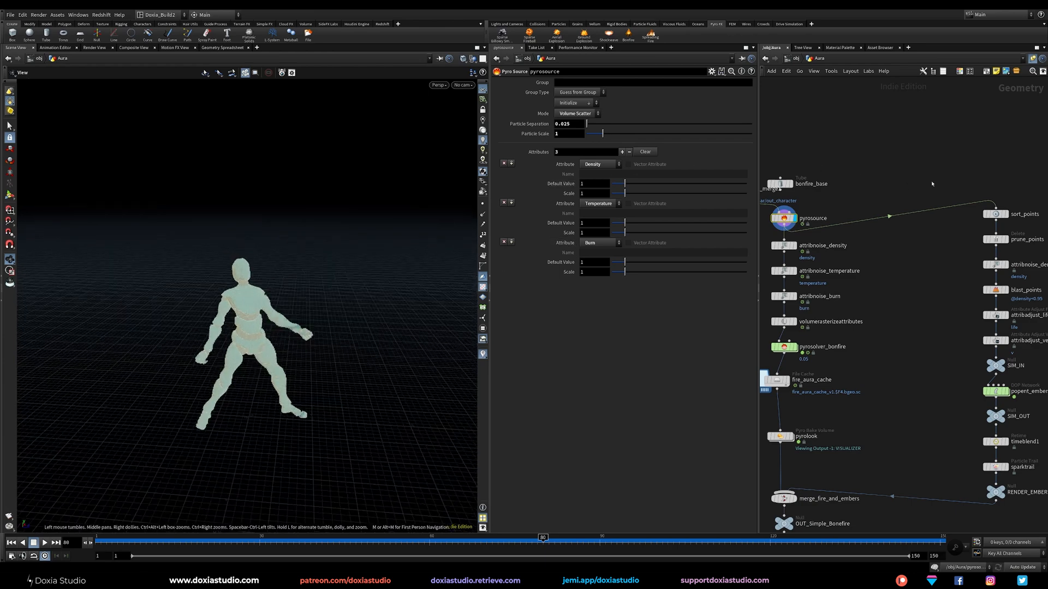
{"action": "middle_click_drag", "start_coordinate": [919, 181], "coordinate": [881, 173]}
{"action": "middle_click_drag", "start_coordinate": [950, 209], "coordinate": [960, 211]}
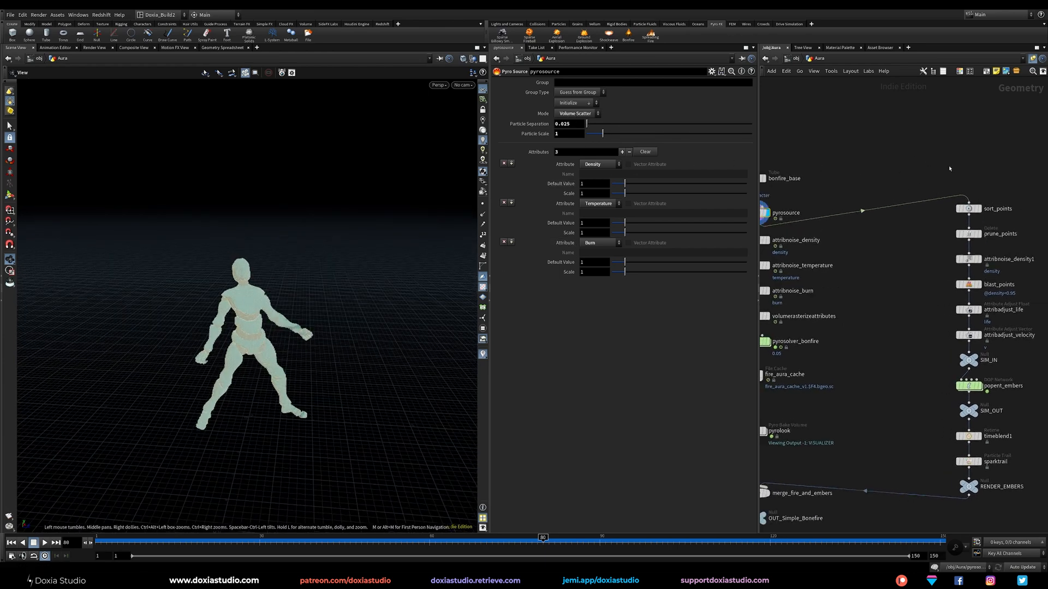
- Display sort_points and prune_points in turn and examine their parameters and the thinned-out points on the character
{"action": "left_click", "coordinate": [967, 212]}
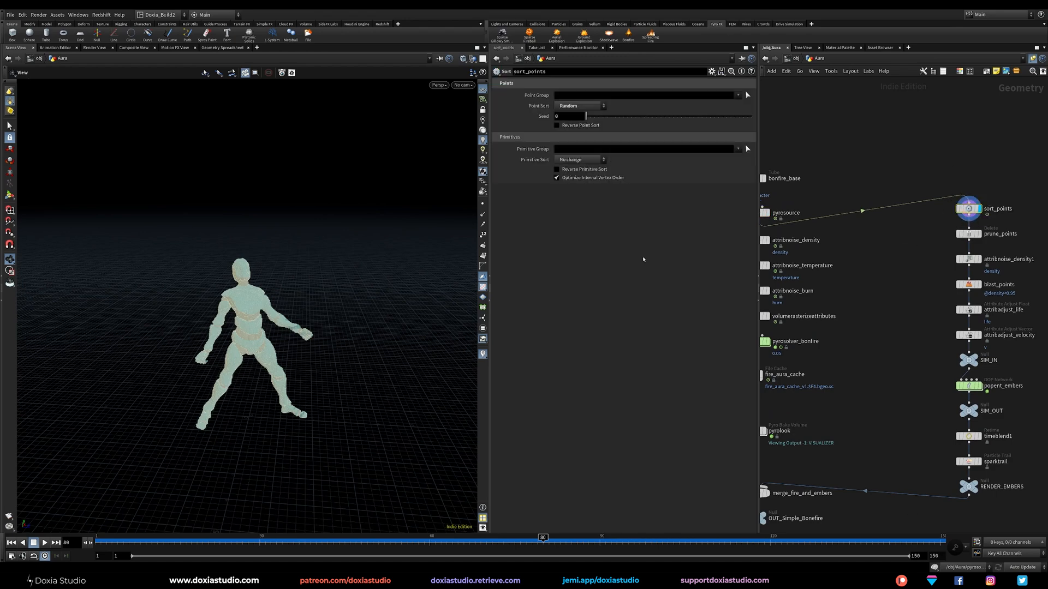
{"action": "left_click", "coordinate": [981, 235]}
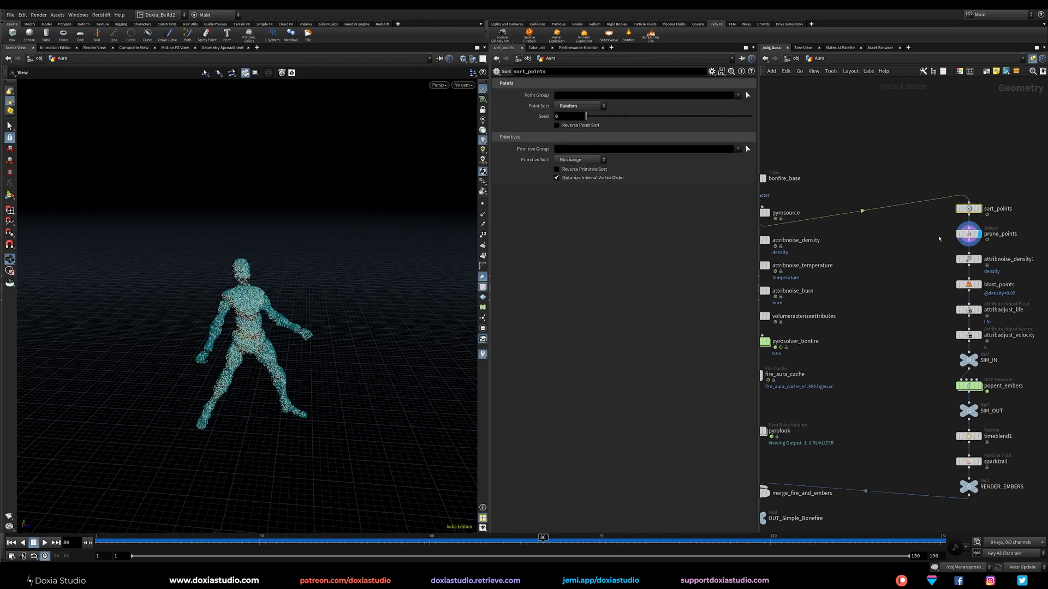
{"action": "left_click", "coordinate": [968, 235]}
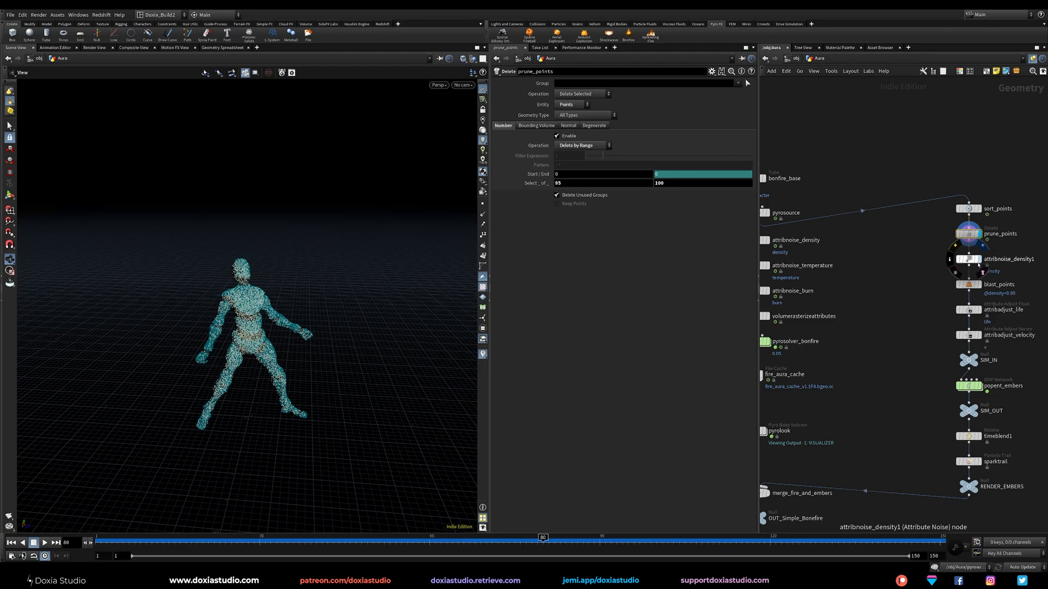
{"action": "scroll", "coordinate": [314, 339], "scroll_direction": "up", "scroll_amount": 2}
{"action": "left_click_drag", "start_coordinate": [314, 340], "coordinate": [362, 304]}
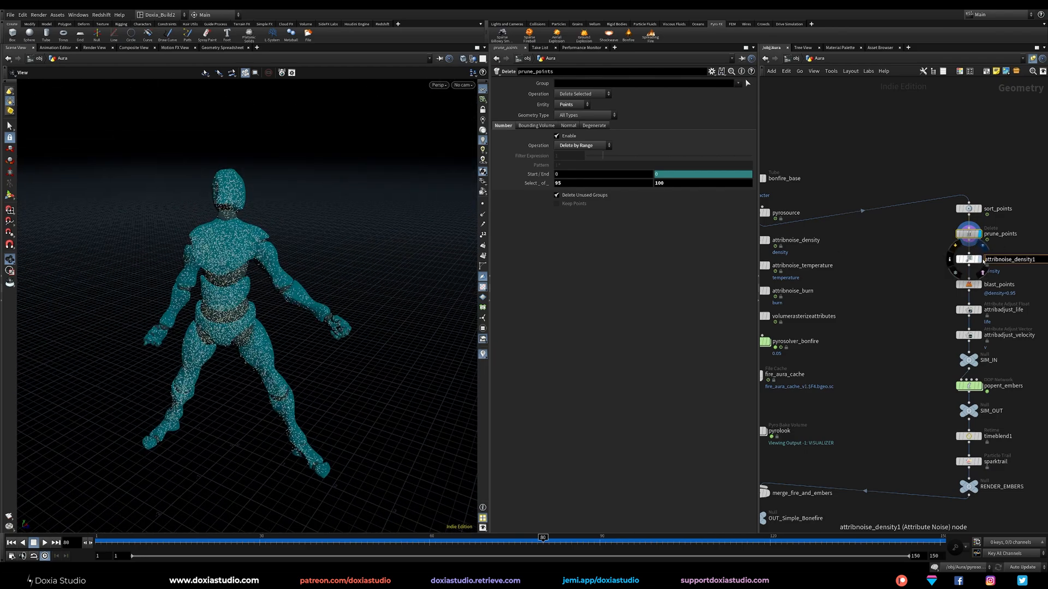
- Inspect the attribnoise_density1 parameters, and display blast_points to examine the points it leaves on the character
{"action": "left_click", "coordinate": [970, 259]}
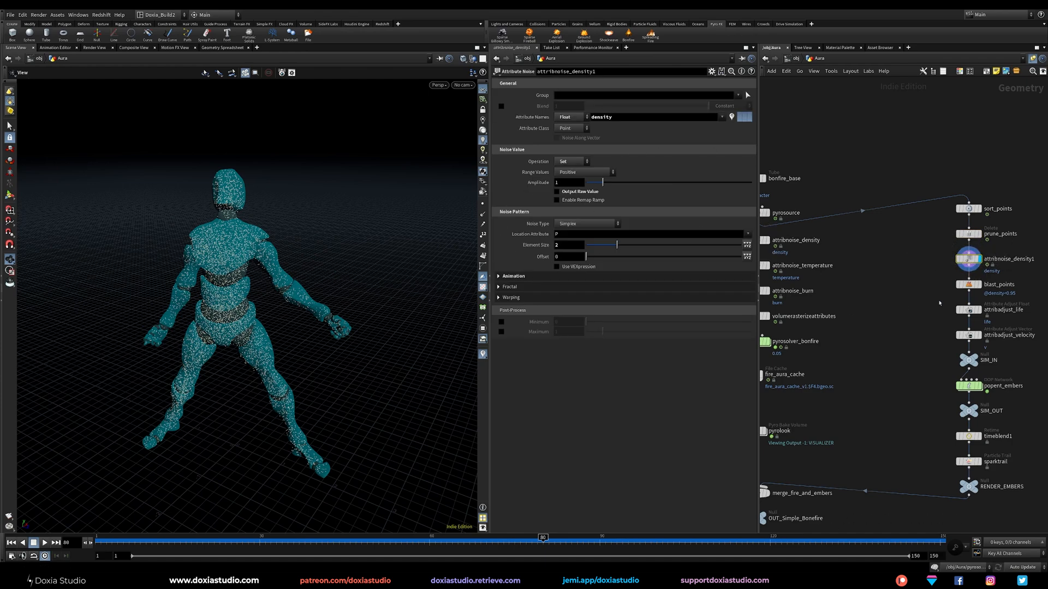
{"action": "left_click", "coordinate": [979, 285]}
{"action": "left_click", "coordinate": [969, 285]}
{"action": "left_click_drag", "start_coordinate": [252, 359], "coordinate": [286, 333]}
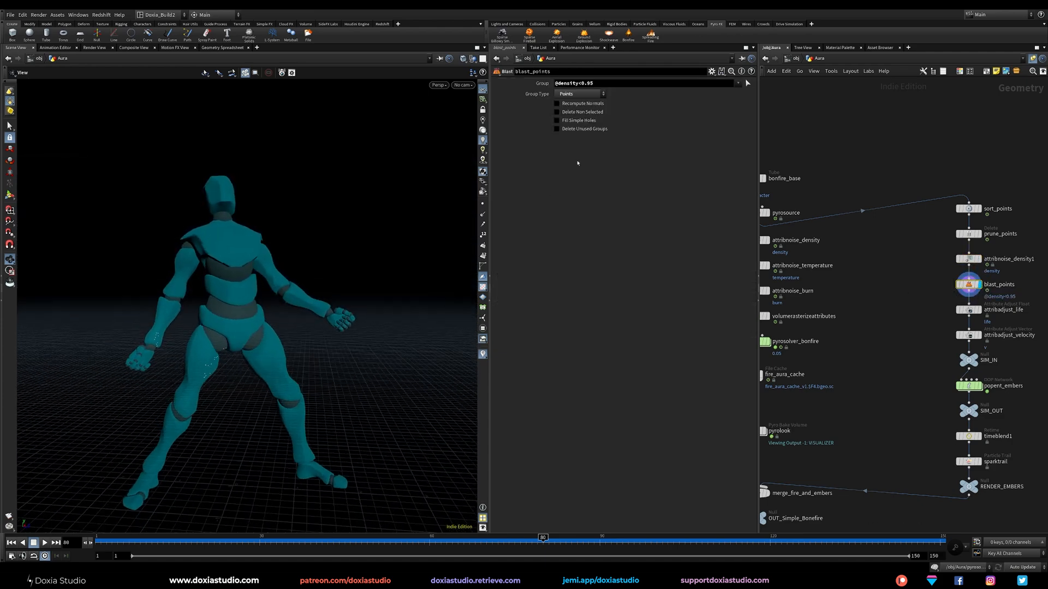
{"action": "left_click_drag", "start_coordinate": [594, 84], "coordinate": [587, 84]}
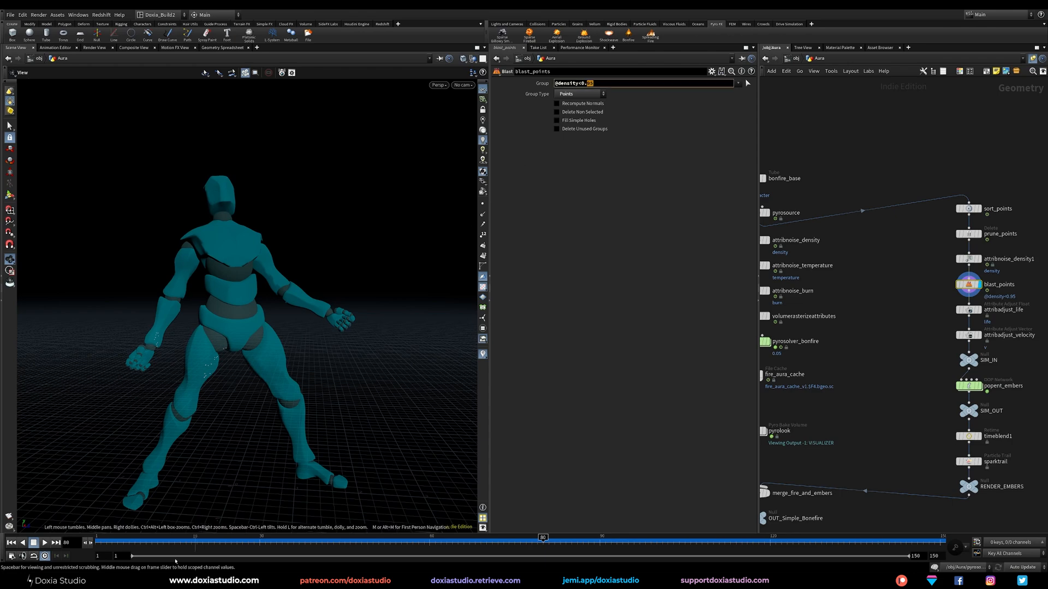
{"action": "left_click_drag", "start_coordinate": [135, 542], "coordinate": [594, 544]}
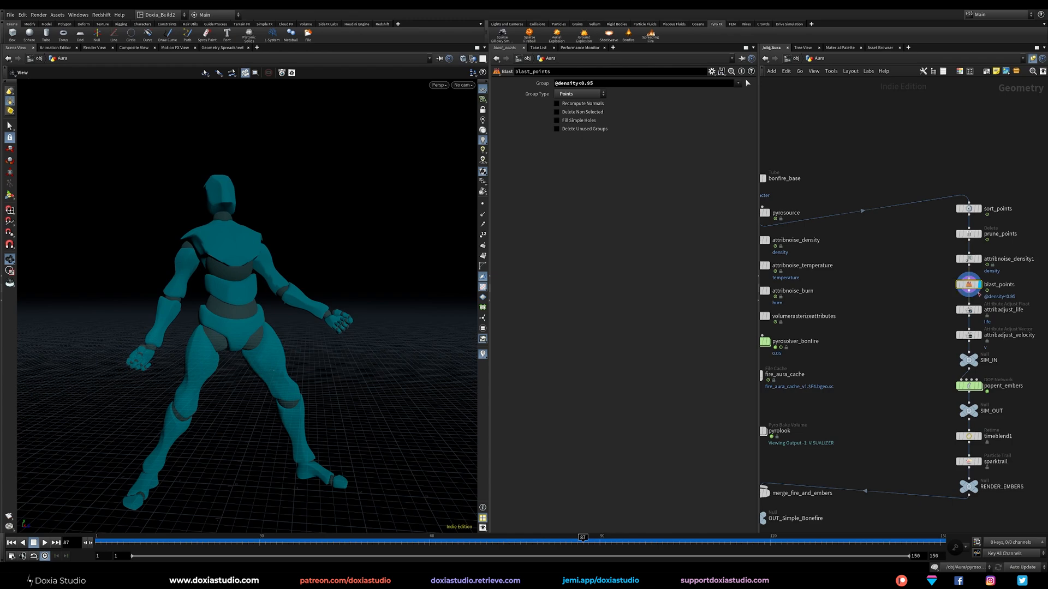
{"action": "left_click_drag", "start_coordinate": [597, 84], "coordinate": [591, 85]}
{"action": "type", "text": "8"}
{"action": "key", "text": "Return"}
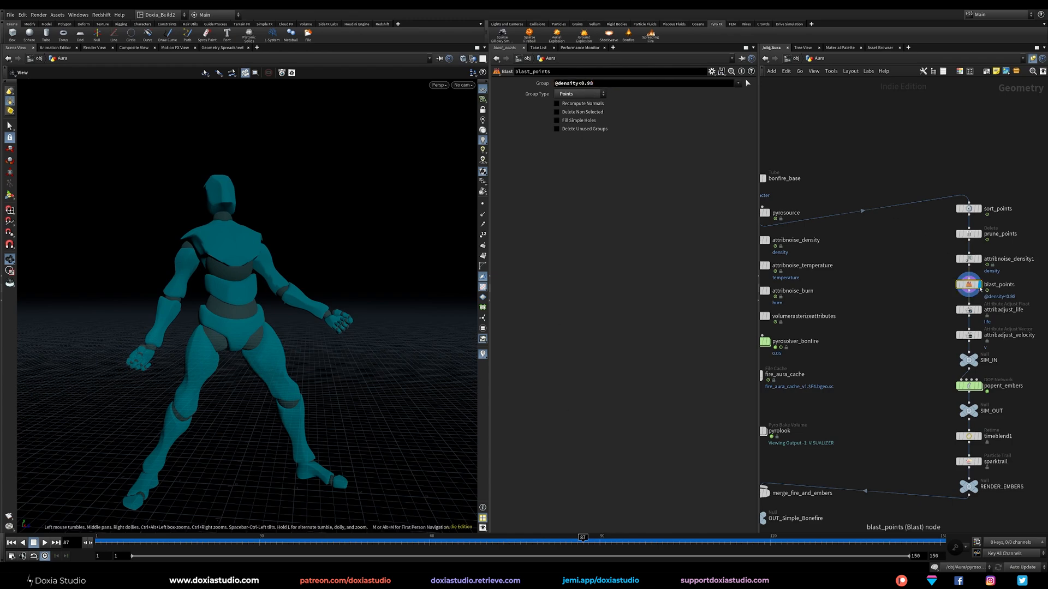
- Check the point count of blast_points in its node info at frames 87 and 45
{"action": "left_click", "coordinate": [949, 286]}
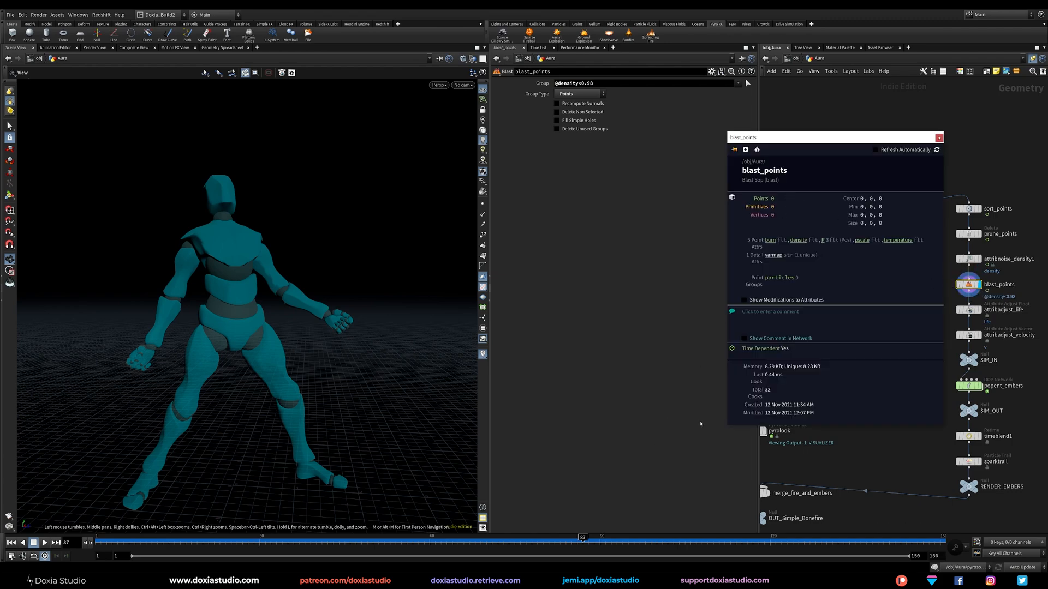
{"action": "left_click_drag", "start_coordinate": [583, 543], "coordinate": [361, 554]}
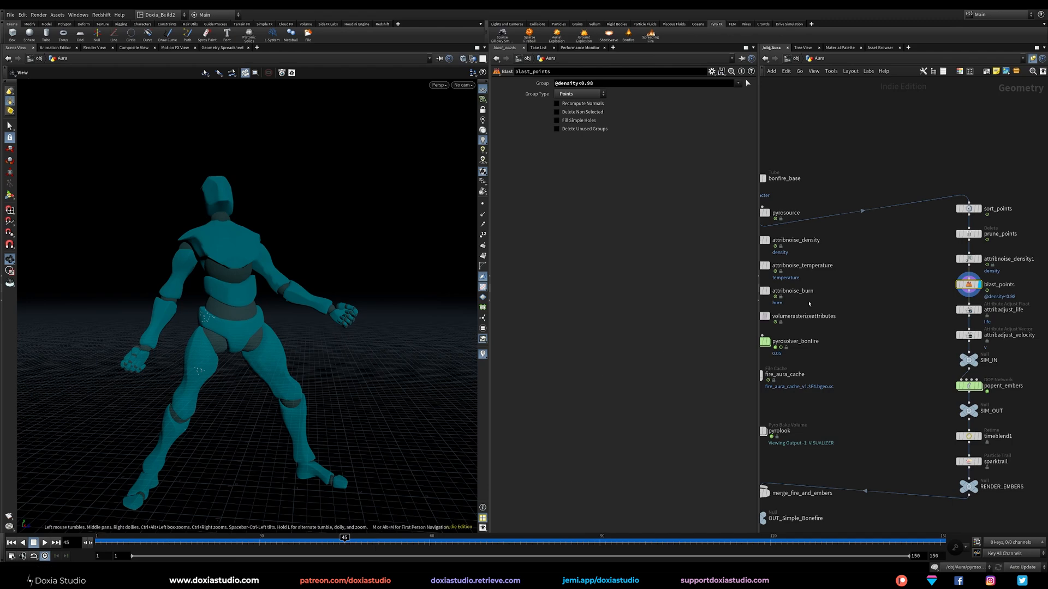
{"action": "left_click", "coordinate": [950, 285]}
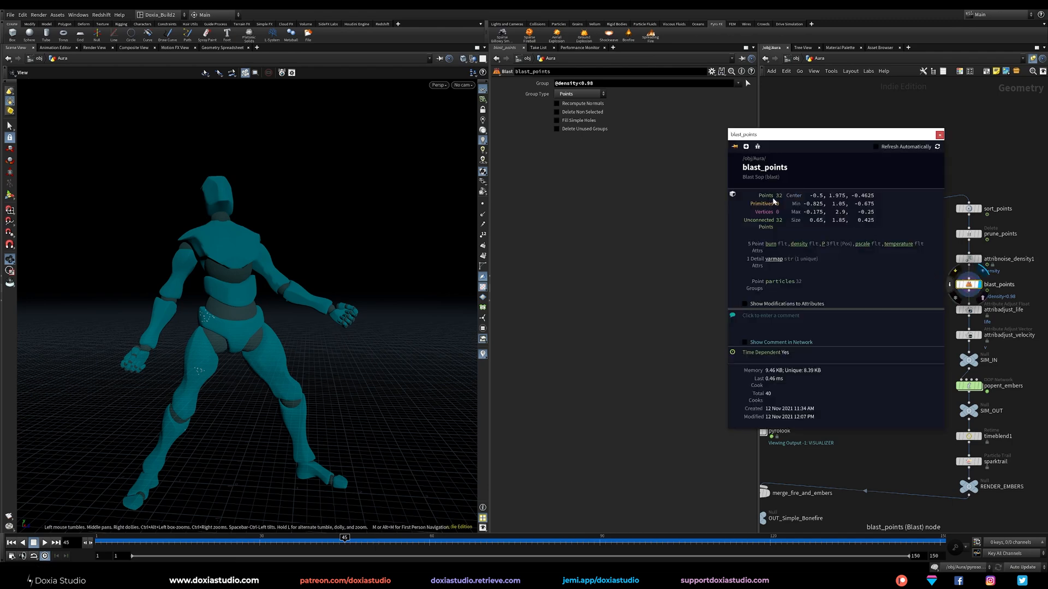
{"action": "left_click", "coordinate": [912, 447]}
- Select the attribadjust_velocity node in the ember branch to show its parameters
{"action": "left_click_drag", "start_coordinate": [932, 305], "coordinate": [1005, 368]}
{"action": "left_click_drag", "start_coordinate": [913, 332], "coordinate": [980, 343]}
{"action": "middle_click_drag", "start_coordinate": [910, 364], "coordinate": [865, 302]}
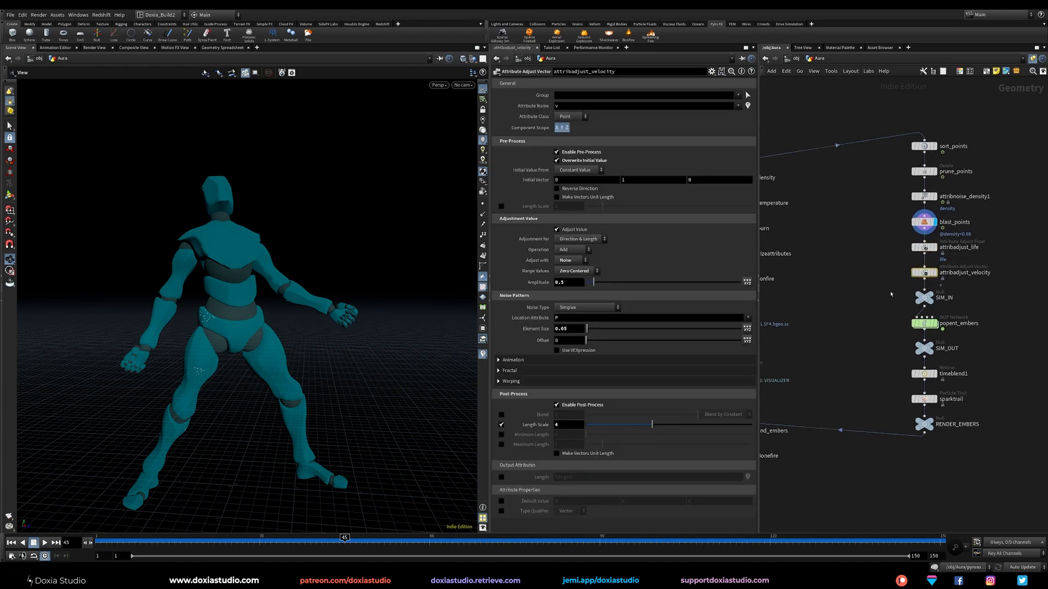
- Inspect the source_first_input source and birth settings and the popforce parameters inside popent_embers, and return to the Aura network
{"action": "left_click", "coordinate": [924, 324]}
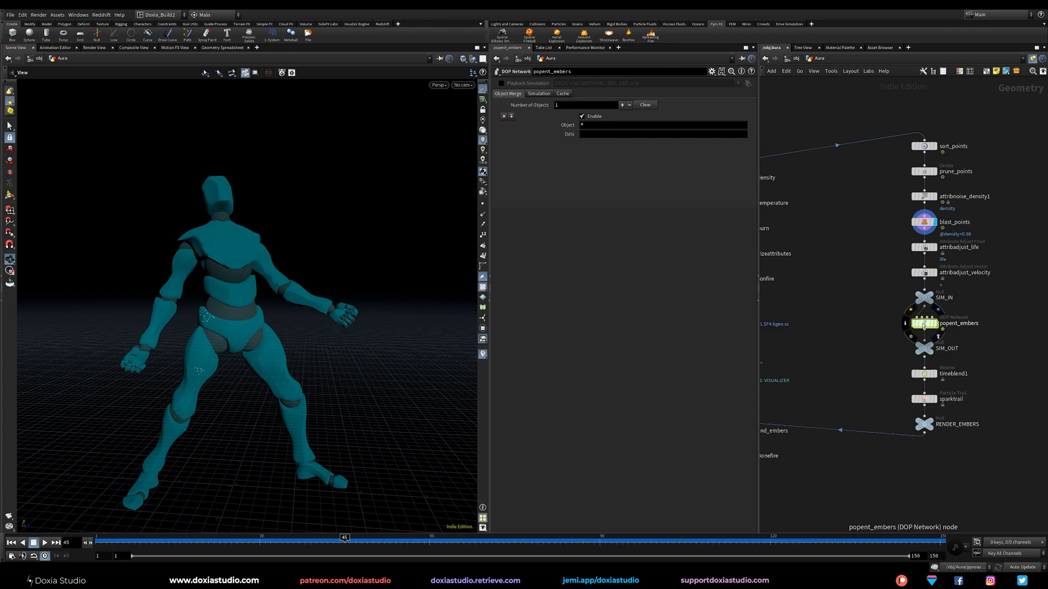
{"action": "double_click", "coordinate": [924, 324]}
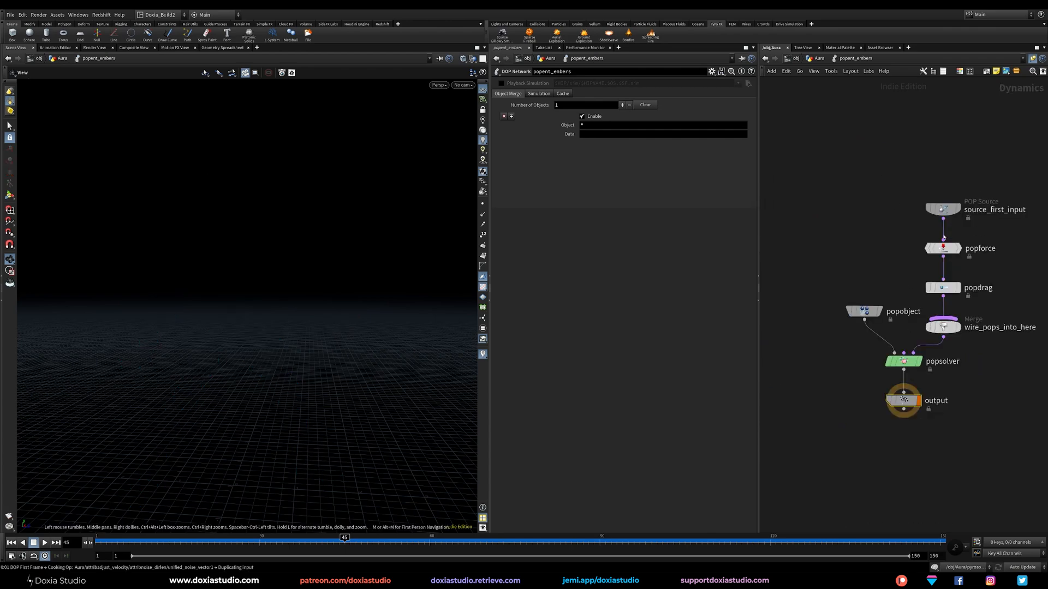
{"action": "left_click", "coordinate": [944, 209]}
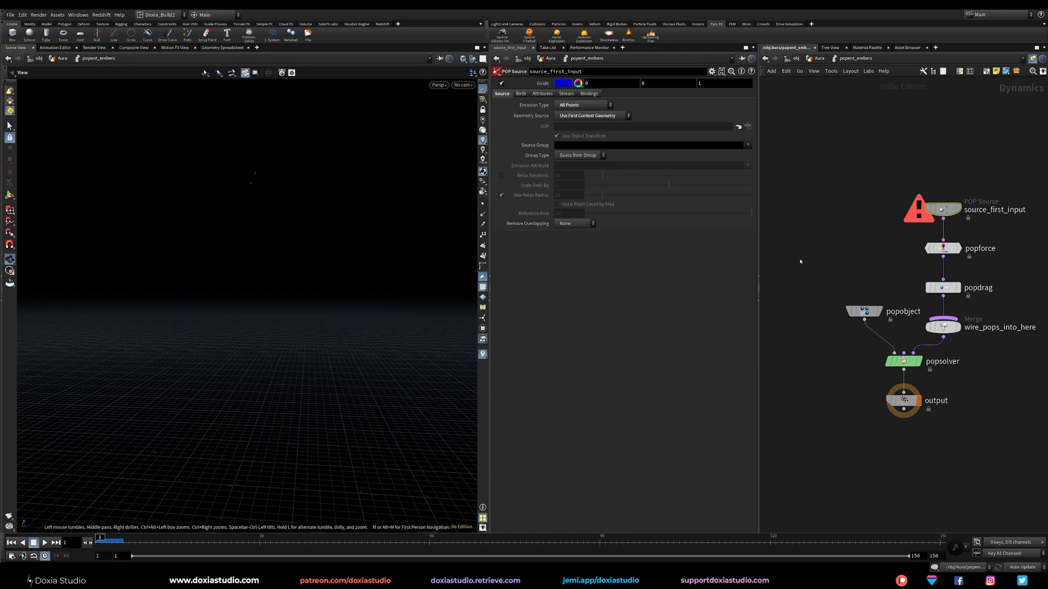
{"action": "left_click", "coordinate": [521, 94]}
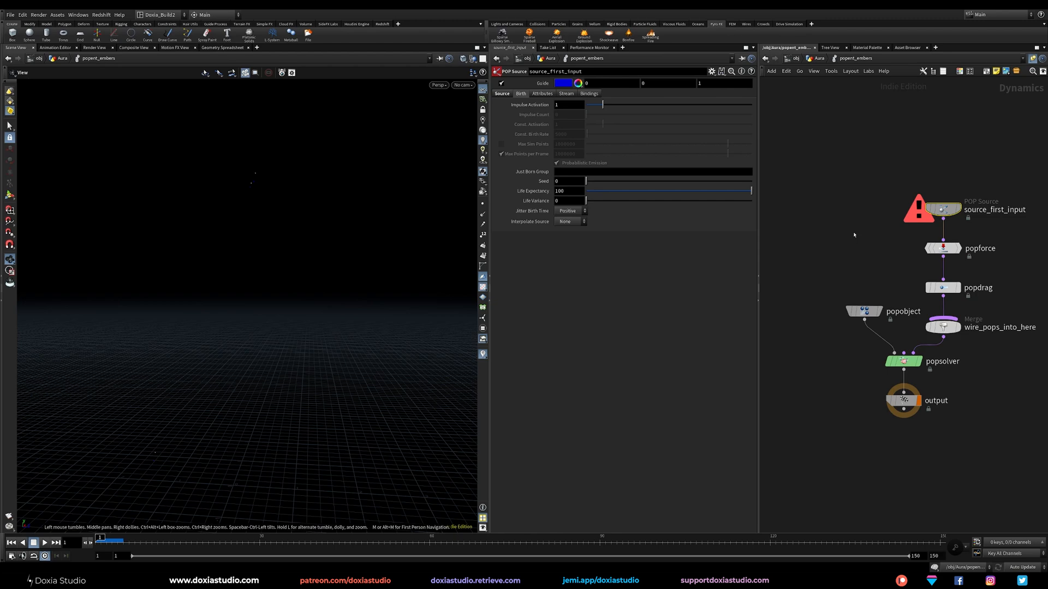
{"action": "left_click", "coordinate": [943, 248]}
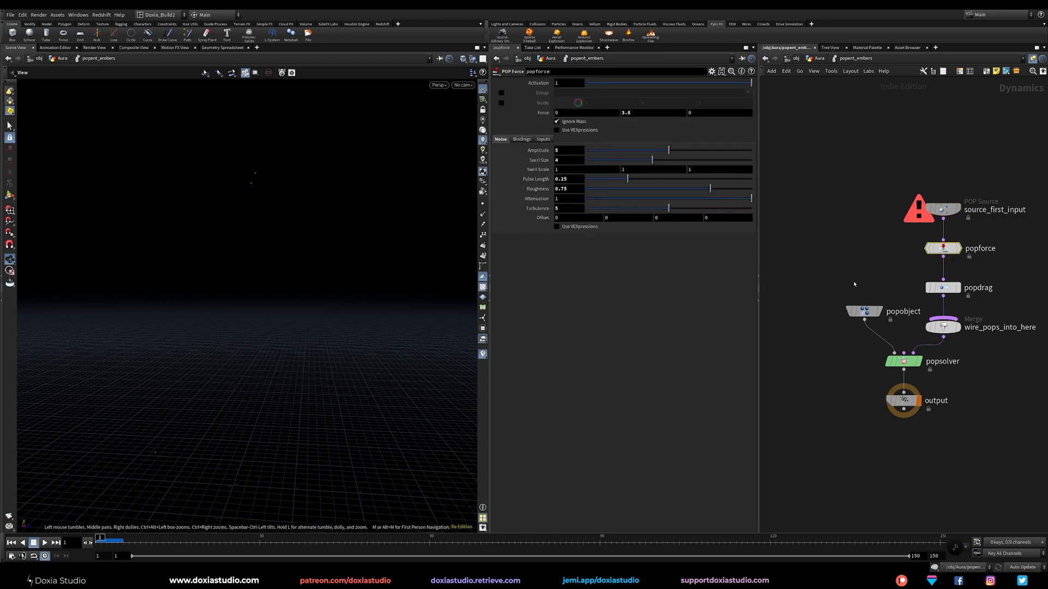
{"action": "key", "text": "u"}
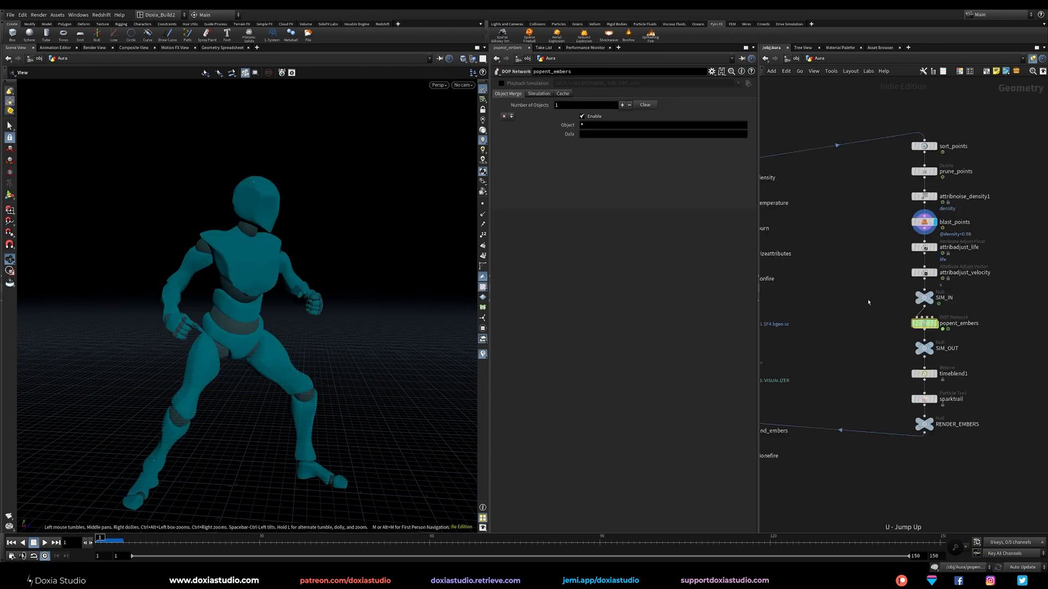
- Review the timeblend1 and sparktrail parameters, displaying sparktrail and expanding its color settings to examine the ramp
{"action": "left_click", "coordinate": [949, 317]}
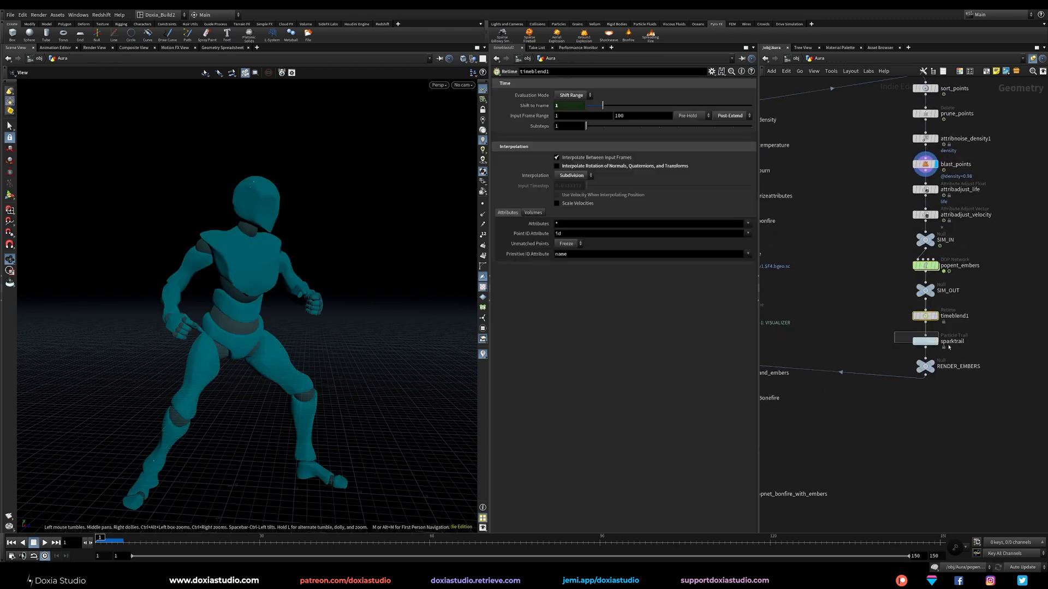
{"action": "left_click", "coordinate": [931, 342]}
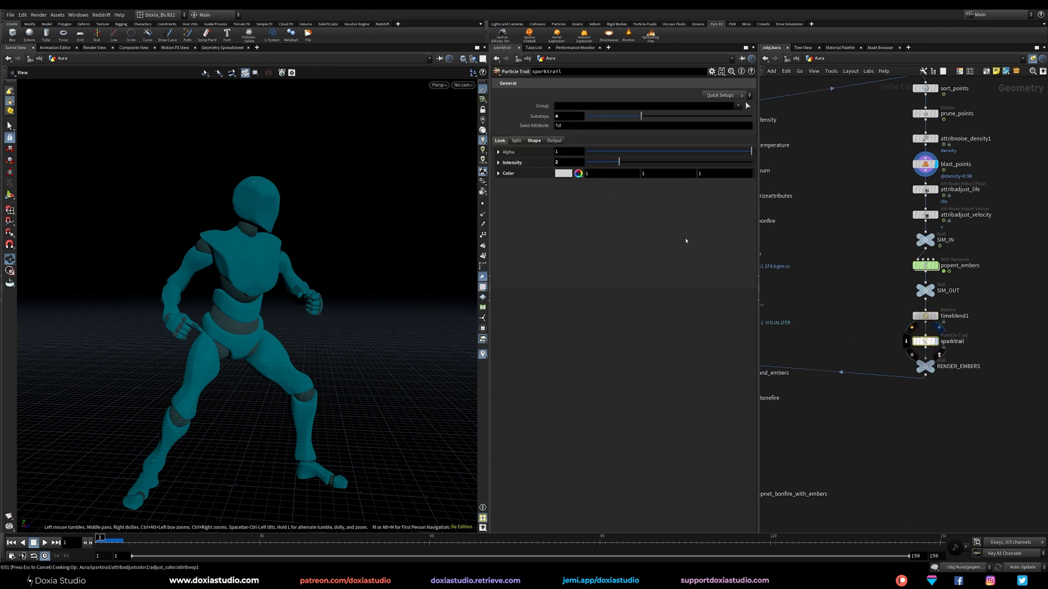
{"action": "key", "text": "r"}
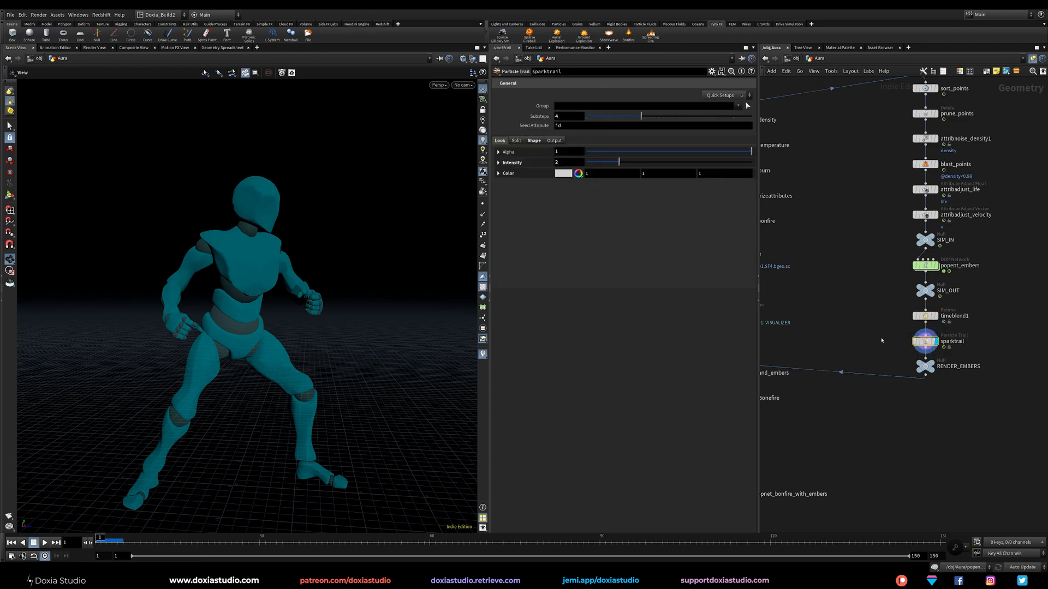
{"action": "left_click", "coordinate": [507, 173]}
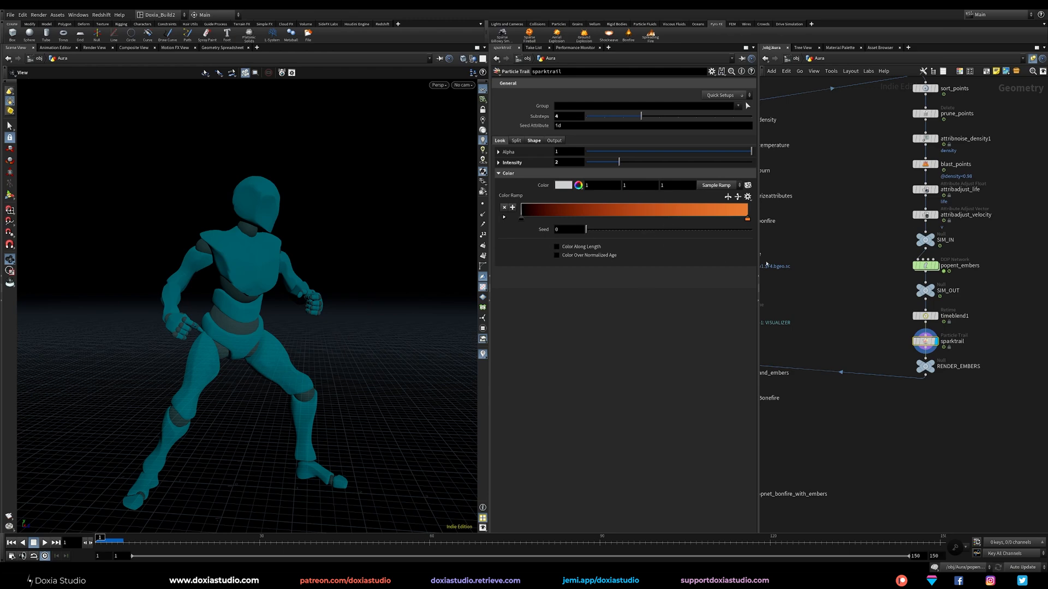
{"action": "left_click_drag", "start_coordinate": [905, 334], "coordinate": [907, 337]}
{"action": "key", "text": "r"}
- Display RENDER_EMBERS and play the timeline to about frame 37 to examine the ember trails around the character
{"action": "left_click", "coordinate": [927, 366]}
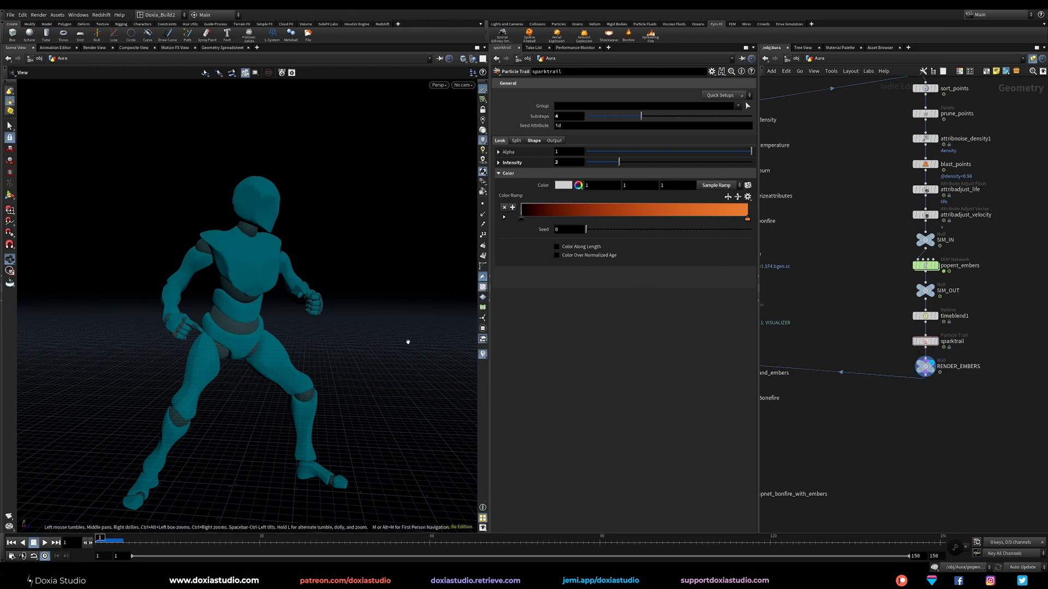
{"action": "right_click_drag", "start_coordinate": [410, 342], "coordinate": [332, 370]}
{"action": "middle_click_drag", "start_coordinate": [332, 370], "coordinate": [266, 329]}
{"action": "left_click", "coordinate": [45, 543]}
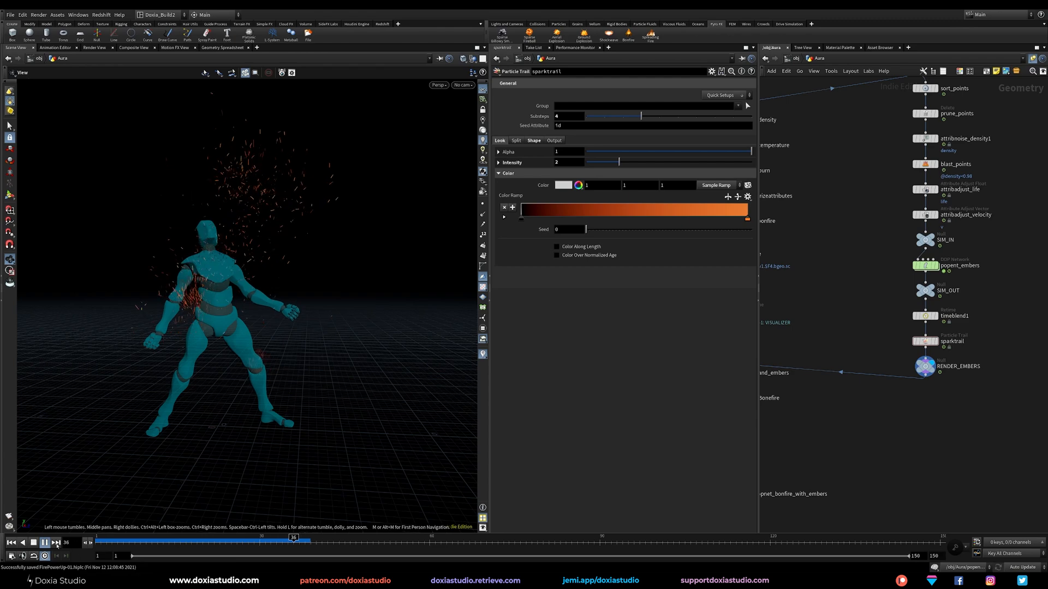
{"action": "left_click", "coordinate": [45, 543]}
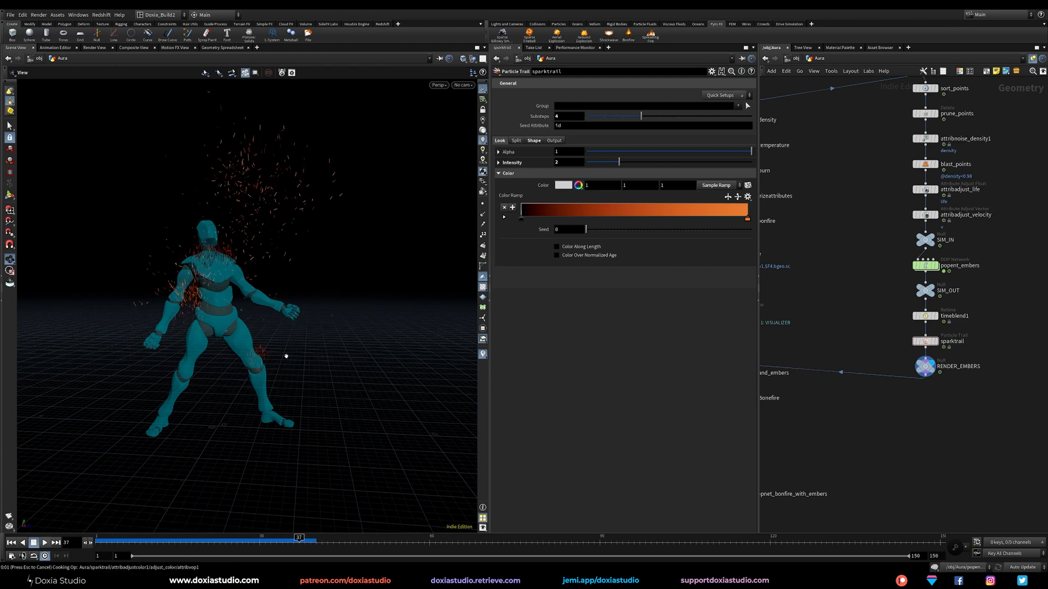
{"action": "left_click_drag", "start_coordinate": [283, 357], "coordinate": [250, 354]}
- Bypass the pyrolook node and display OUT_Simple_Bonefire with the merged fire and embers
{"action": "middle_click_drag", "start_coordinate": [868, 305], "coordinate": [948, 304]}
{"action": "right_click_drag", "start_coordinate": [948, 303], "coordinate": [909, 298]}
{"action": "key", "text": "Tab"}
{"action": "type", "text": "mer"}
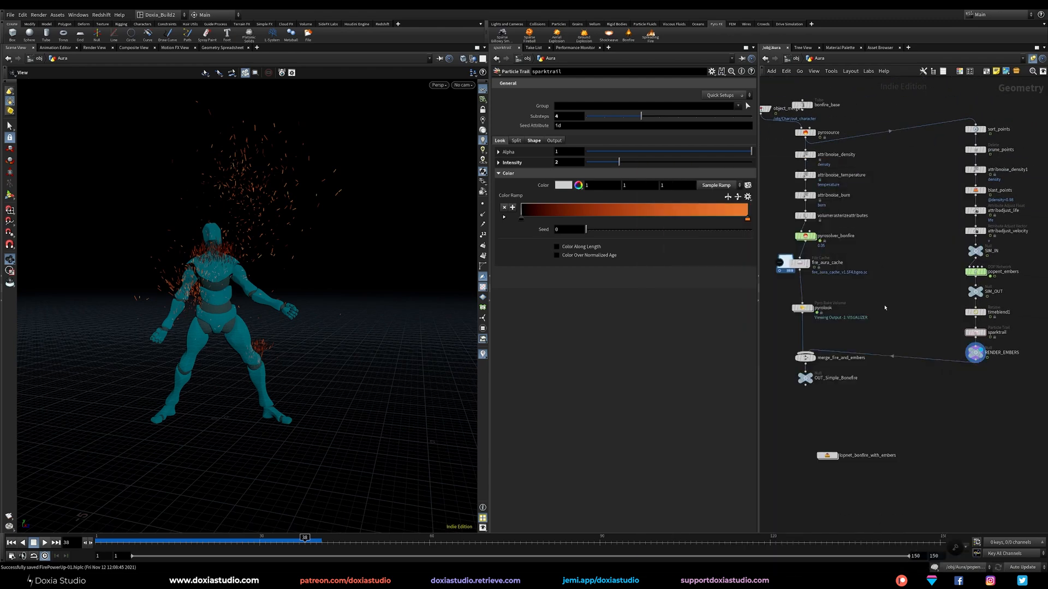
{"action": "left_click", "coordinate": [800, 308]}
{"action": "key", "text": "q"}
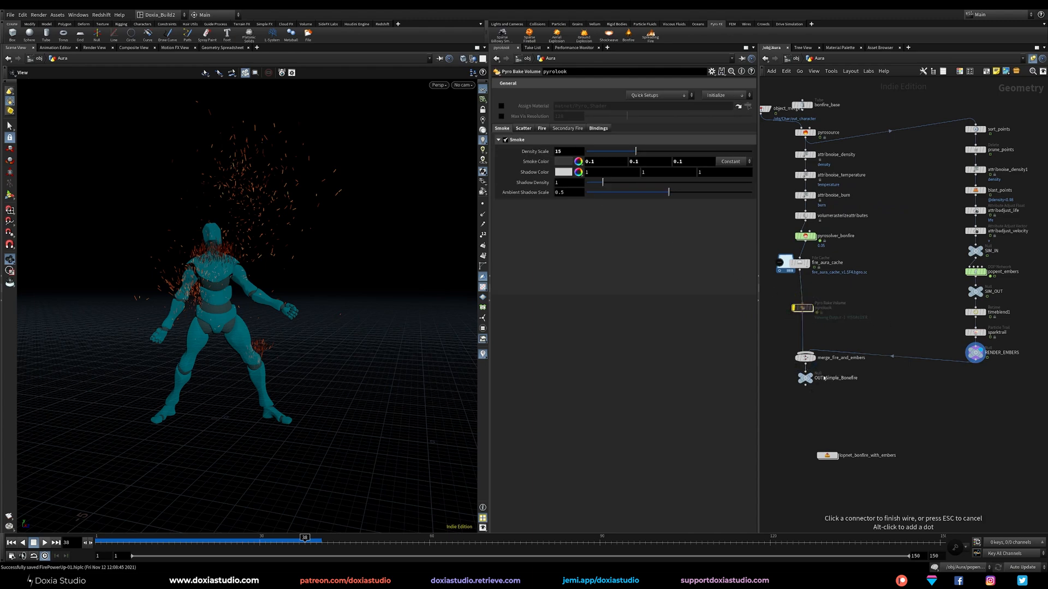
{"action": "left_click", "coordinate": [810, 377]}
- Play the combined fire and embers from the first frame and scrub back through the cached frames to review them
{"action": "mouse_move", "coordinate": [312, 334]}
{"action": "left_mouse_down"}
{"action": "mouse_move", "coordinate": [355, 365]}
{"action": "mouse_move", "coordinate": [356, 386]}
{"action": "mouse_move", "coordinate": [330, 379]}
{"action": "left_mouse_up"}
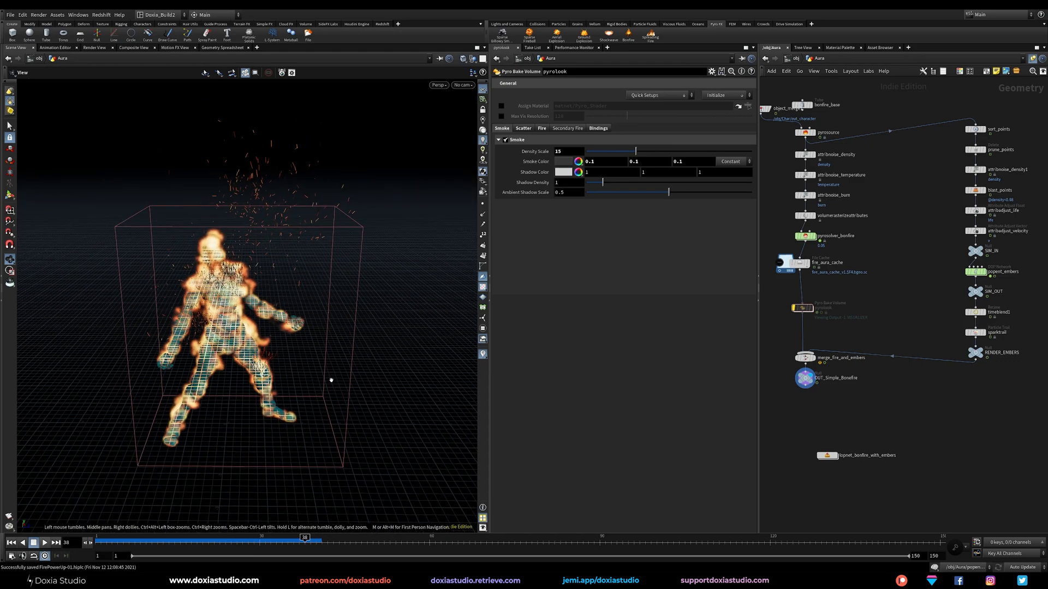
{"action": "left_click", "coordinate": [11, 542]}
{"action": "left_click", "coordinate": [45, 543]}
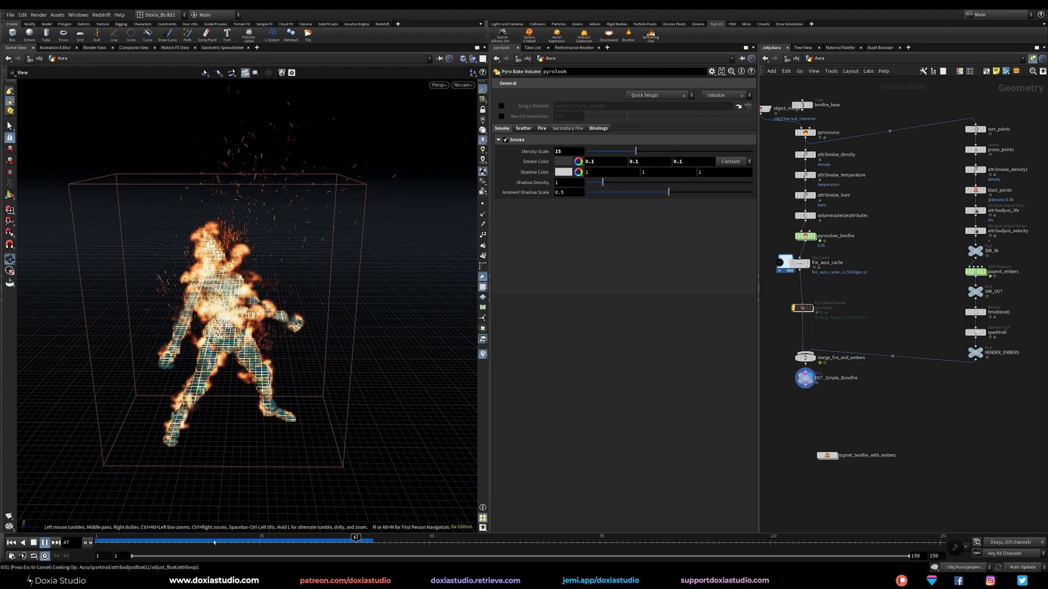
{"action": "left_click_drag", "start_coordinate": [215, 544], "coordinate": [276, 543]}
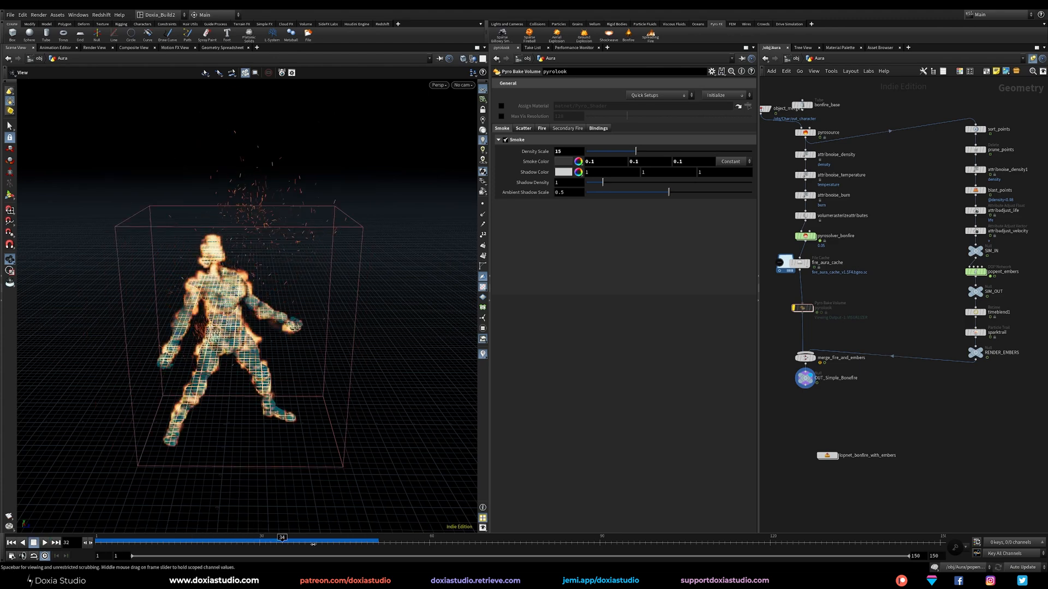
- Display fire_aura_cache instead of the merged output and return the timeline to frame 1
{"action": "left_click_drag", "start_coordinate": [947, 98], "coordinate": [1032, 389]}
{"action": "left_click", "coordinate": [950, 430]}
{"action": "middle_click_drag", "start_coordinate": [959, 422], "coordinate": [998, 424]}
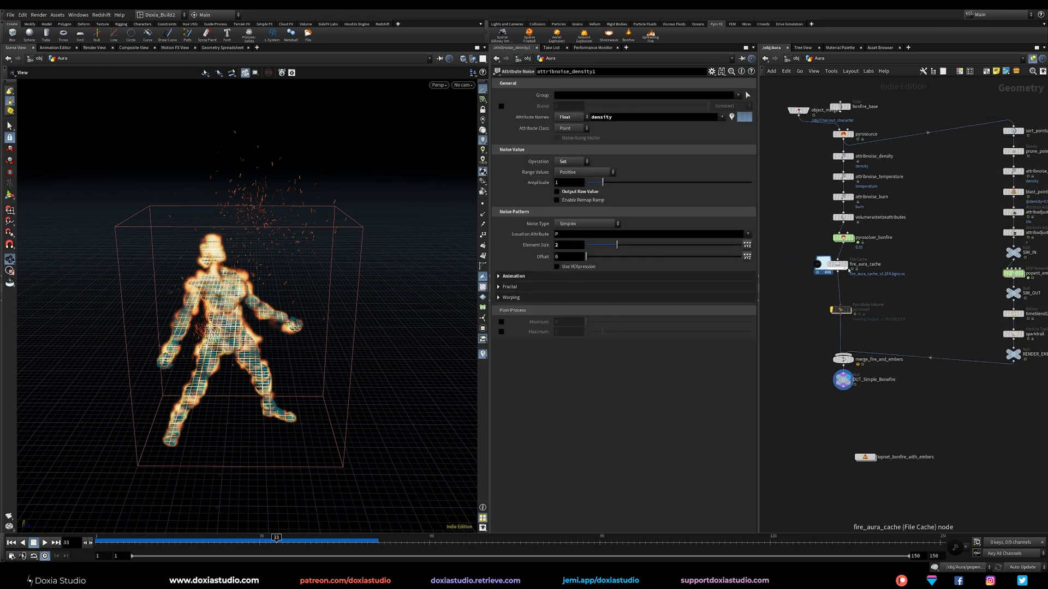
{"action": "left_click", "coordinate": [845, 265]}
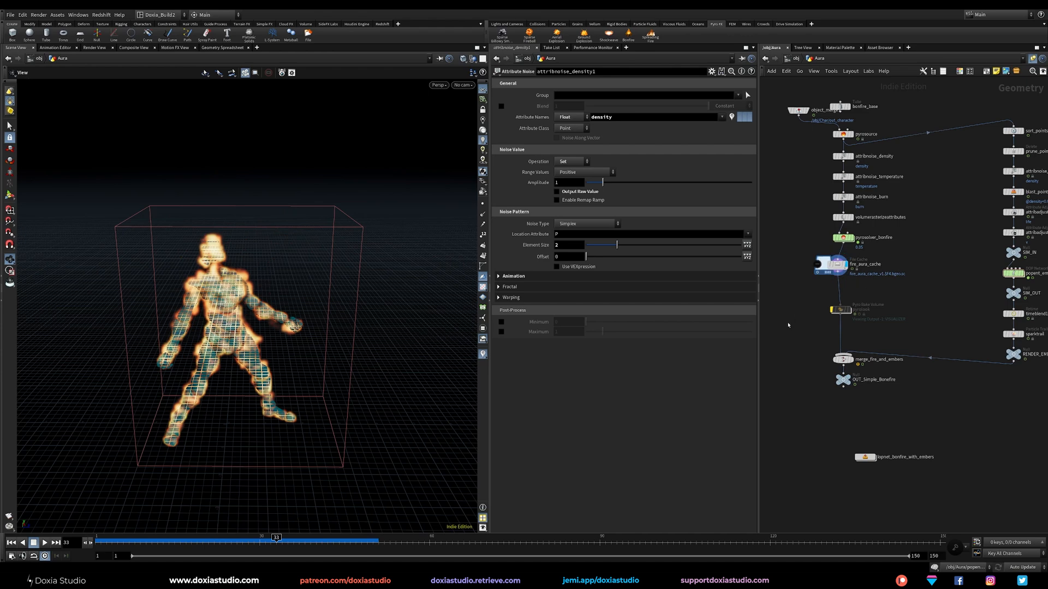
{"action": "middle_click_drag", "start_coordinate": [786, 326], "coordinate": [811, 321]}
{"action": "left_click_drag", "start_coordinate": [278, 539], "coordinate": [98, 539]}
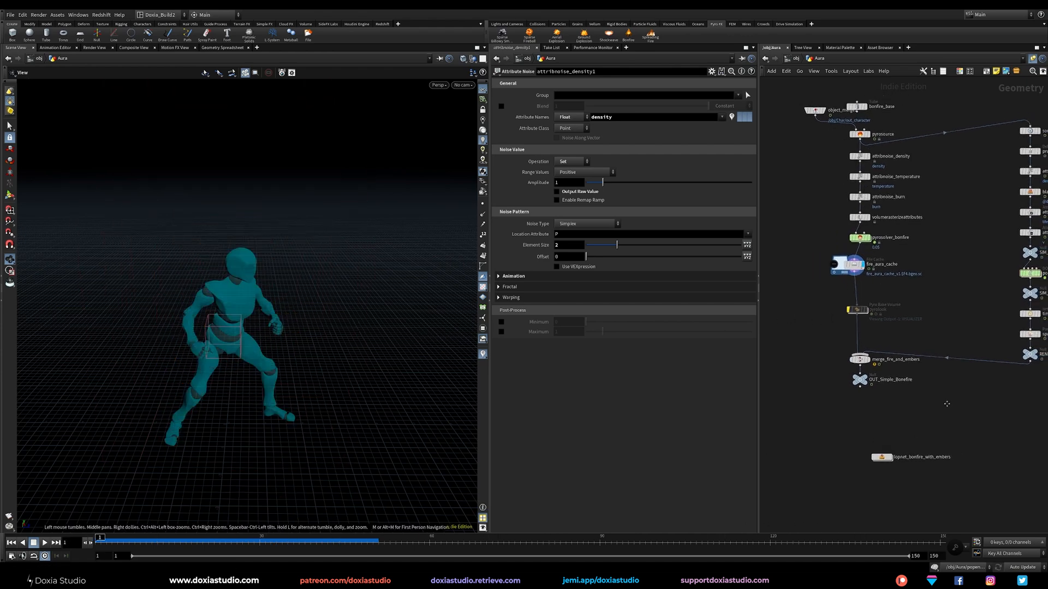
- Save the scene at object level and add a new Geometry object named shockwave below Aura
{"action": "key", "text": "u"}
{"action": "left_click", "coordinate": [887, 370]}
{"action": "key", "text": "ctrl+s"}
{"action": "middle_click_drag", "start_coordinate": [903, 394], "coordinate": [878, 362]}
{"action": "key", "text": "Tab"}
{"action": "type", "text": "geo"}
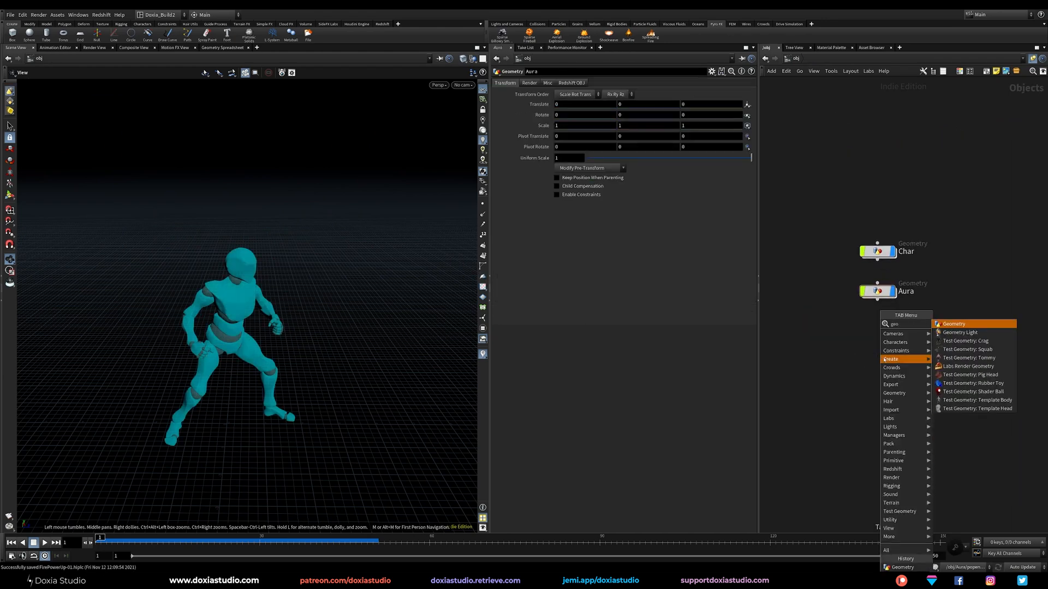
{"action": "key", "text": "Return"}
{"action": "left_click", "coordinate": [882, 337]}
{"action": "double_click", "coordinate": [907, 335]}
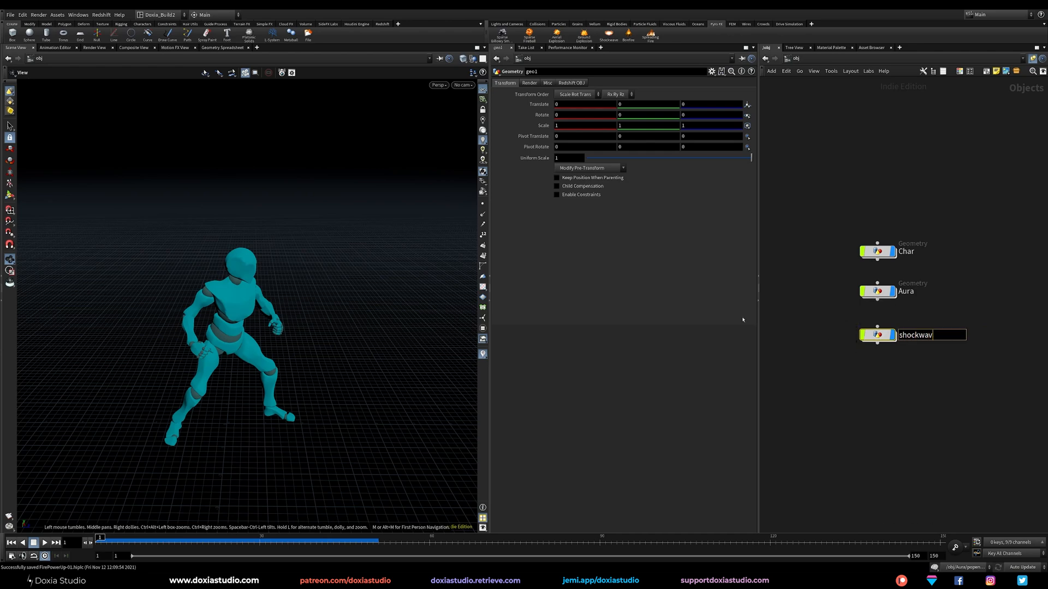
{"action": "type", "text": "shockwave"}
{"action": "key", "text": "Return"}
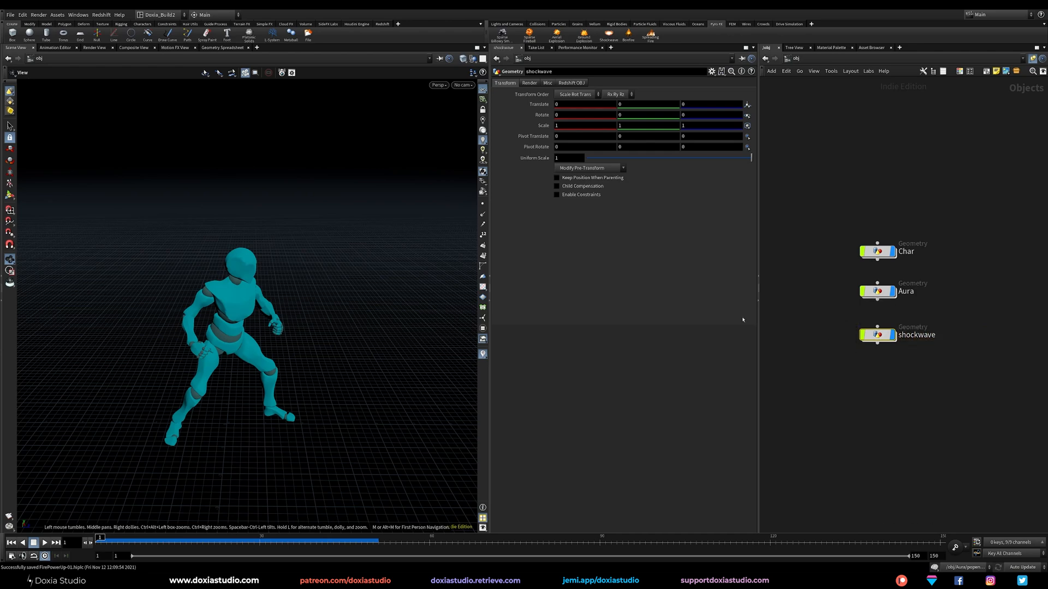
- Place a Pyro Configure Shockwave setup inside the shockwave object
{"action": "double_click", "coordinate": [877, 335]}
{"action": "key", "text": "Tab"}
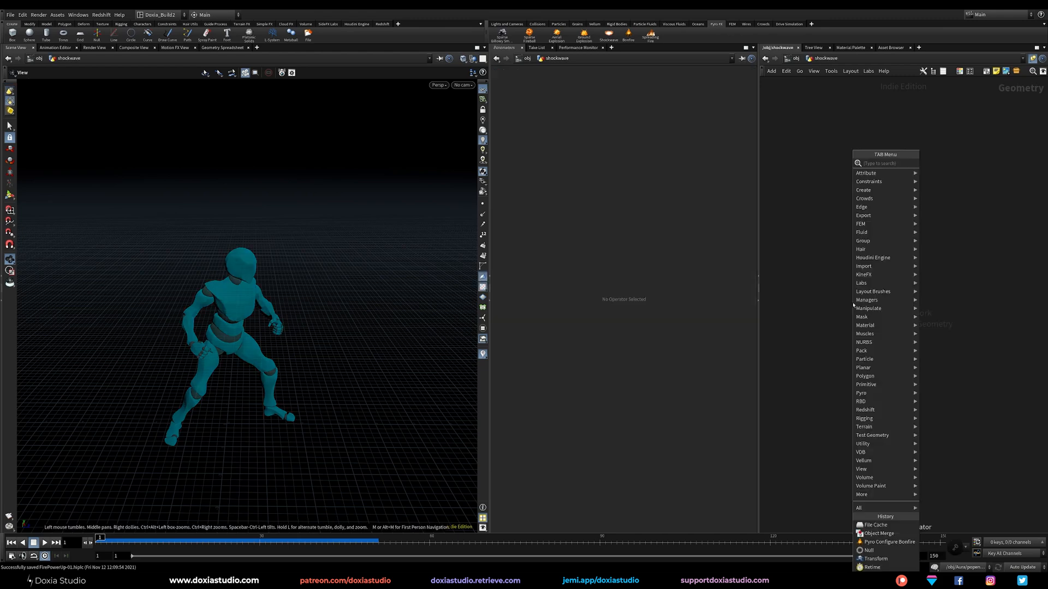
{"action": "type", "text": "shock"}
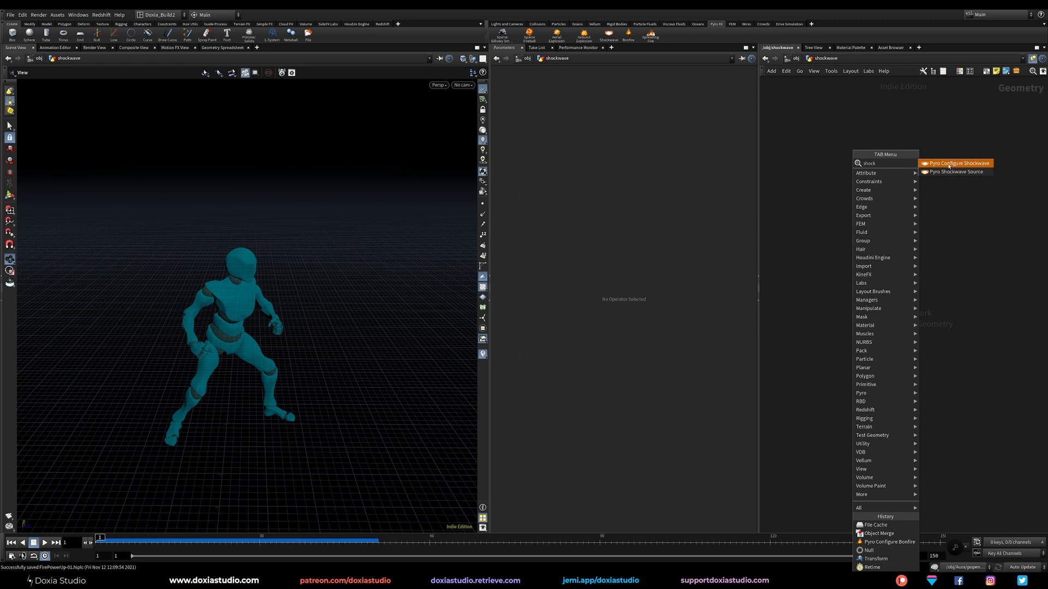
{"action": "left_click", "coordinate": [949, 163]}
{"action": "left_click", "coordinate": [869, 166]}
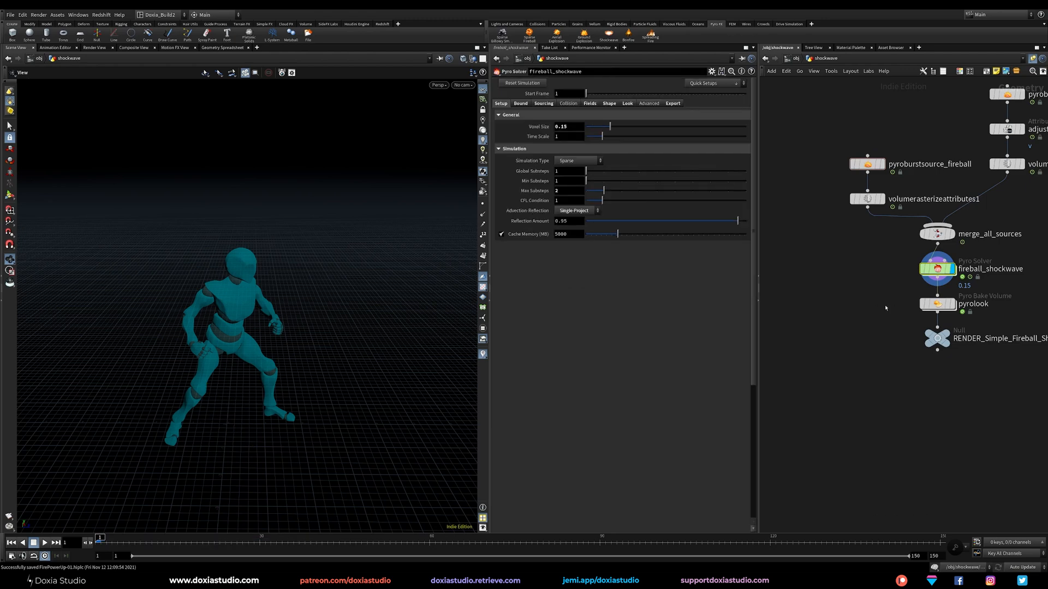
- Interrupt the shockwave simulation's cooking and scrub its cached frames up to frame 25, examining the fireball and ground ring
{"action": "scroll", "coordinate": [889, 305], "scroll_direction": "down", "scroll_amount": 4}
{"action": "middle_click_drag", "start_coordinate": [865, 321], "coordinate": [831, 306]}
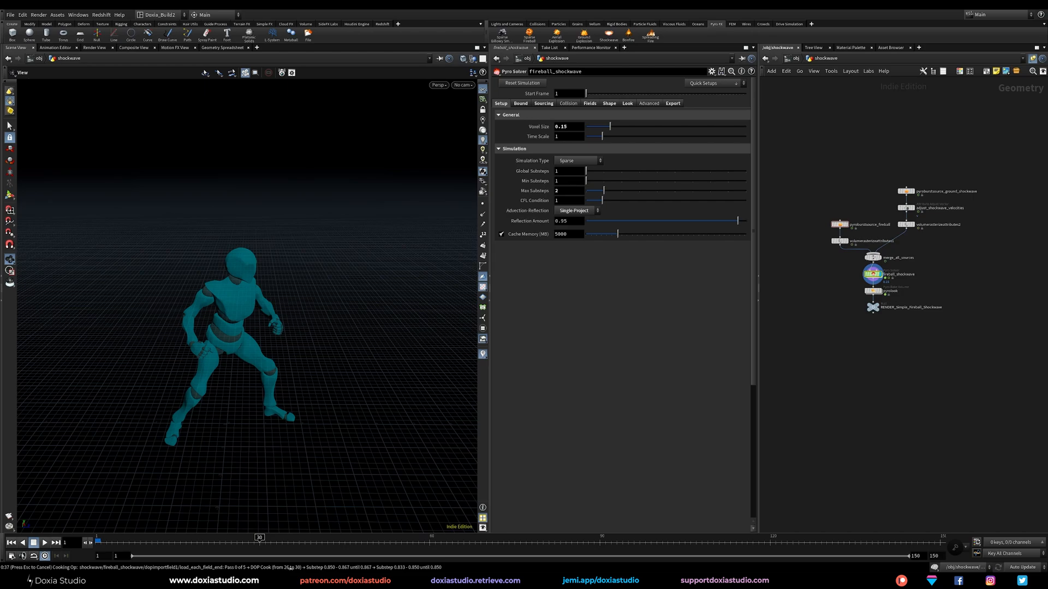
{"action": "key", "text": "Escape"}
{"action": "mouse_move", "coordinate": [173, 544]}
{"action": "left_mouse_down"}
{"action": "mouse_move", "coordinate": [134, 544]}
{"action": "mouse_move", "coordinate": [191, 544]}
{"action": "left_mouse_up"}
{"action": "scroll", "coordinate": [256, 464], "scroll_direction": "down", "scroll_amount": 5}
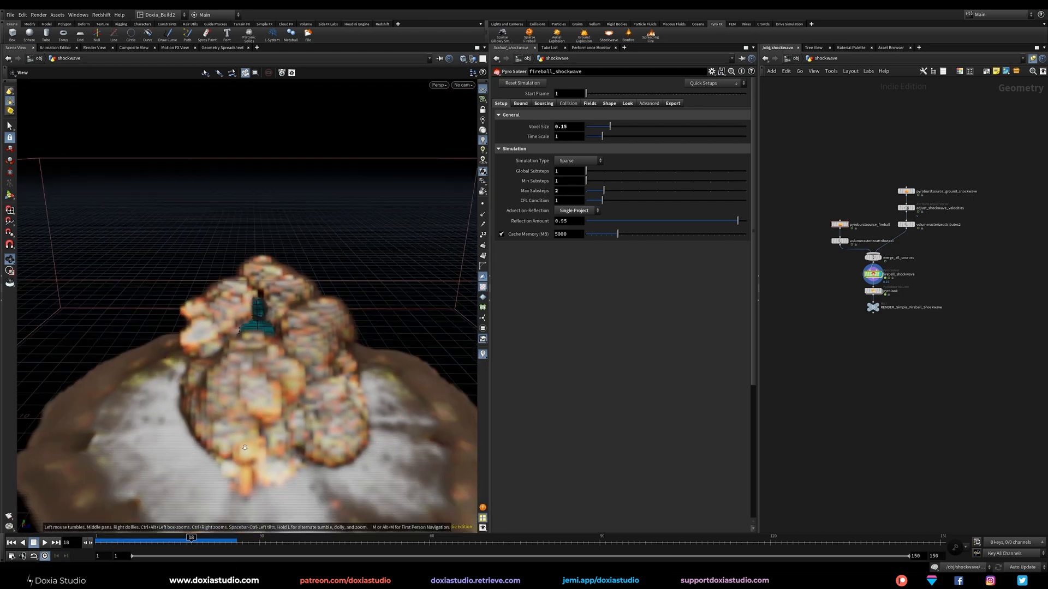
{"action": "mouse_move", "coordinate": [256, 492]}
{"action": "left_mouse_down"}
{"action": "mouse_move", "coordinate": [262, 433]}
{"action": "mouse_move", "coordinate": [248, 473]}
{"action": "left_mouse_up"}
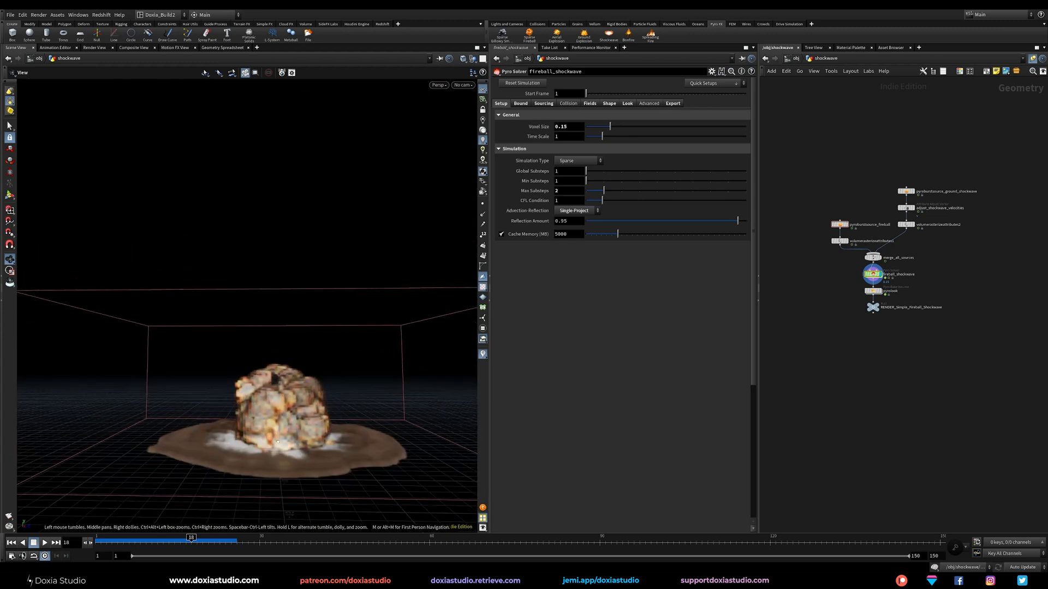
{"action": "left_click", "coordinate": [123, 542]}
{"action": "left_click_drag", "start_coordinate": [122, 542], "coordinate": [231, 542]}
{"action": "left_click_drag", "start_coordinate": [260, 431], "coordinate": [262, 473]}
{"action": "left_click_drag", "start_coordinate": [156, 463], "coordinate": [328, 432]}
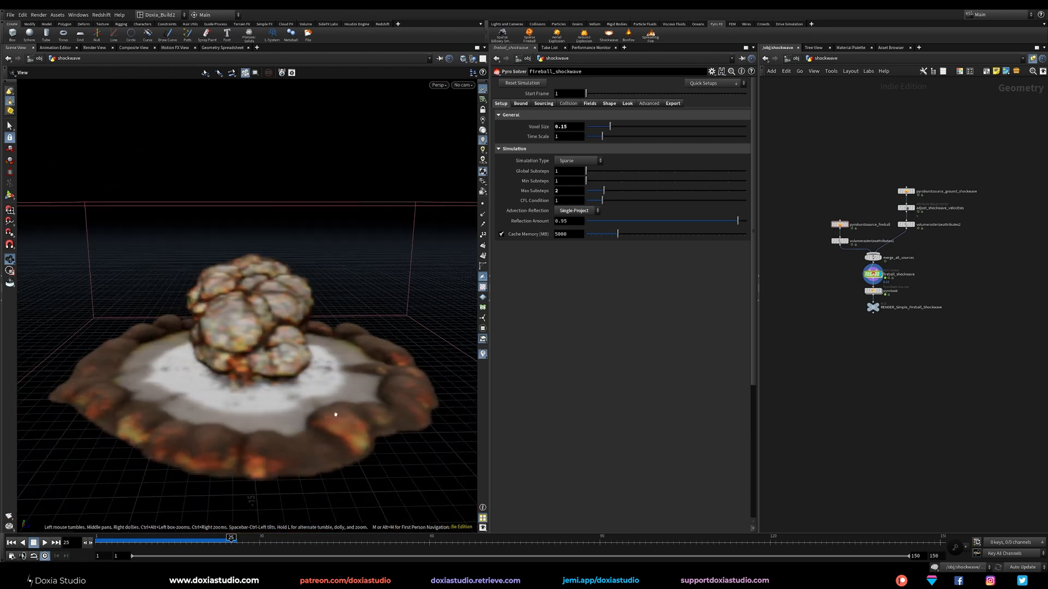
- Select pyroburstsource_fireball, volumerasterizeattributes1 and merge_all_sources, and examine how the fireball and ground shockwave branches feed the solver
{"action": "middle_click_drag", "start_coordinate": [805, 330], "coordinate": [788, 326]}
{"action": "scroll", "coordinate": [820, 323], "scroll_direction": "up", "scroll_amount": 1}
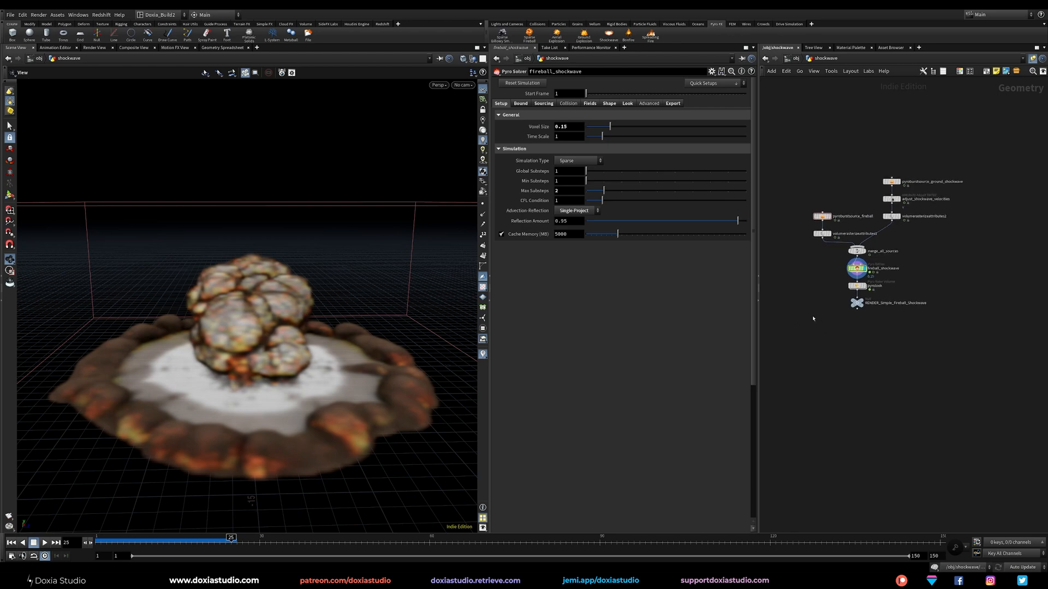
{"action": "left_click_drag", "start_coordinate": [796, 200], "coordinate": [867, 261]}
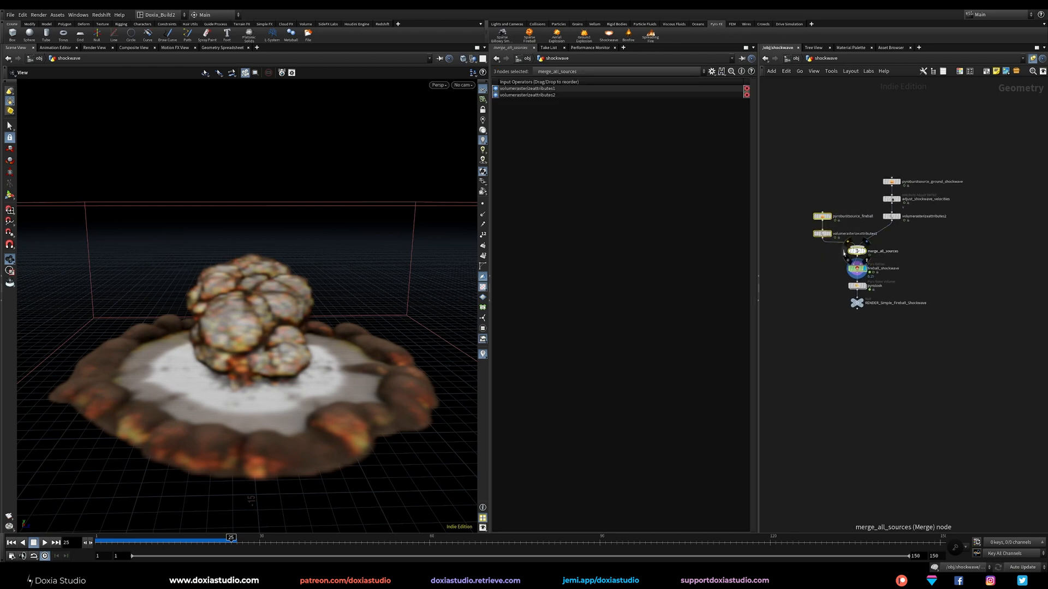
{"action": "scroll", "coordinate": [835, 248], "scroll_direction": "up", "scroll_amount": 5}
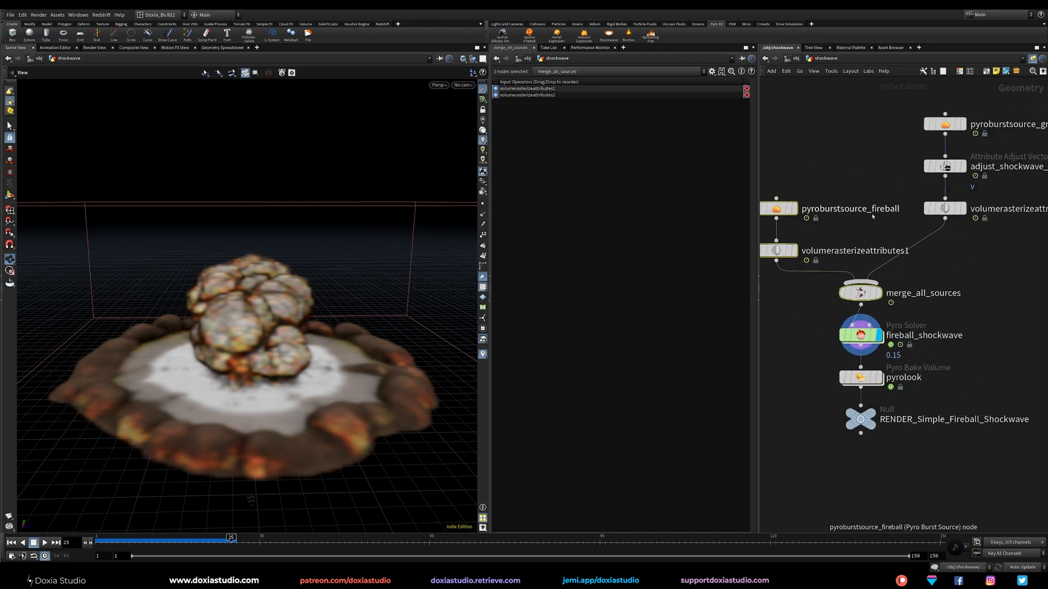
{"action": "middle_click_drag", "start_coordinate": [859, 219], "coordinate": [793, 266]}
{"action": "middle_click_drag", "start_coordinate": [955, 192], "coordinate": [910, 190]}
{"action": "middle_click_drag", "start_coordinate": [884, 311], "coordinate": [990, 293]}
{"action": "left_click_drag", "start_coordinate": [847, 176], "coordinate": [759, 324]}
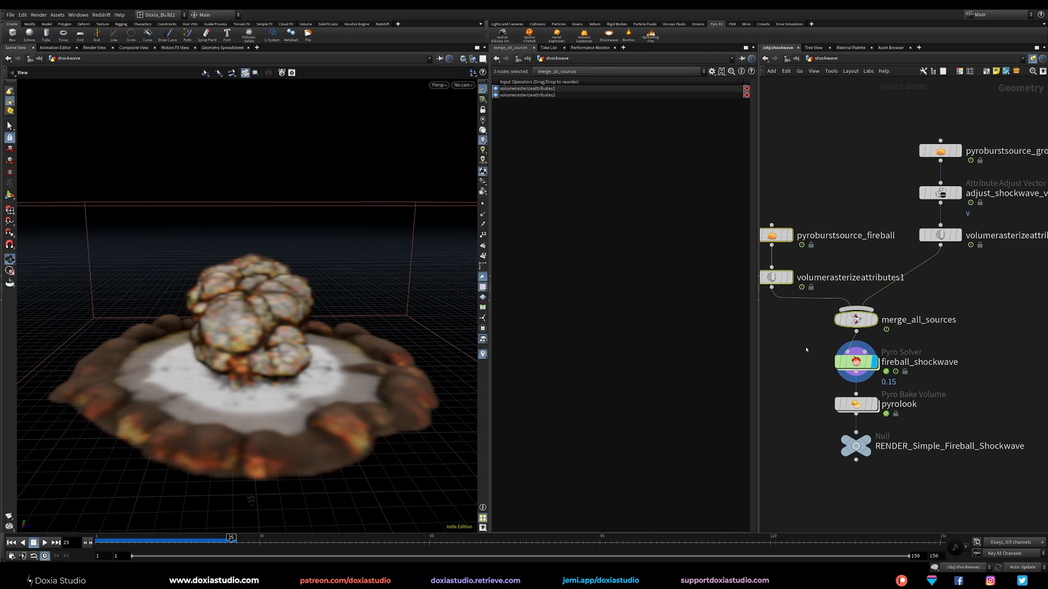
- Delete the fireball source branch and the merge, wire volumerasterizeattributes2 directly into the fireball_shockwave solver, and lay out the nodes
{"action": "key", "text": "Delete"}
{"action": "left_click_drag", "start_coordinate": [940, 246], "coordinate": [849, 345]}
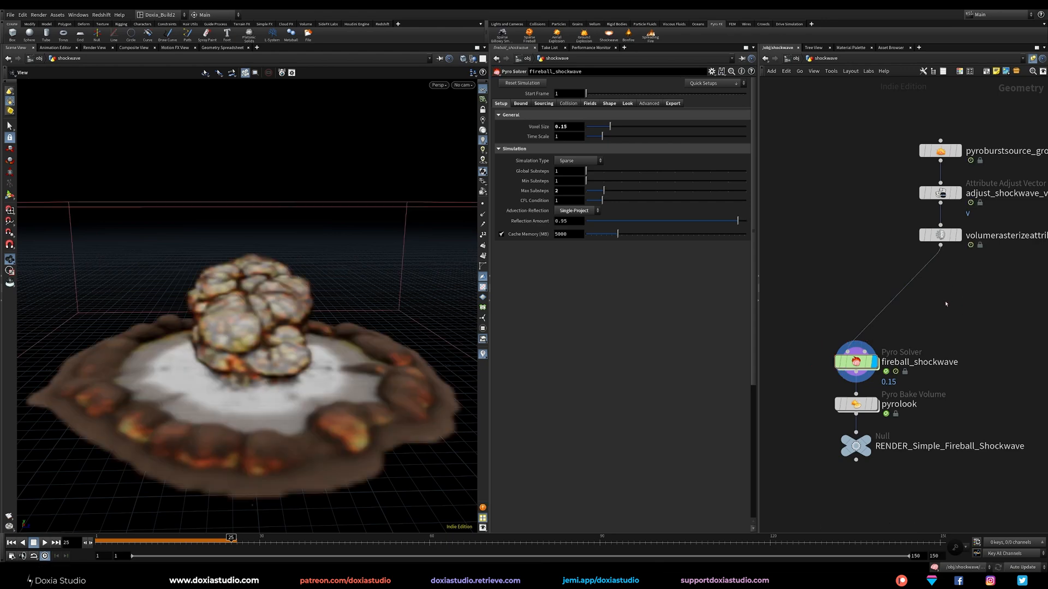
{"action": "key", "text": "l"}
{"action": "middle_click_drag", "start_coordinate": [954, 299], "coordinate": [950, 274]}
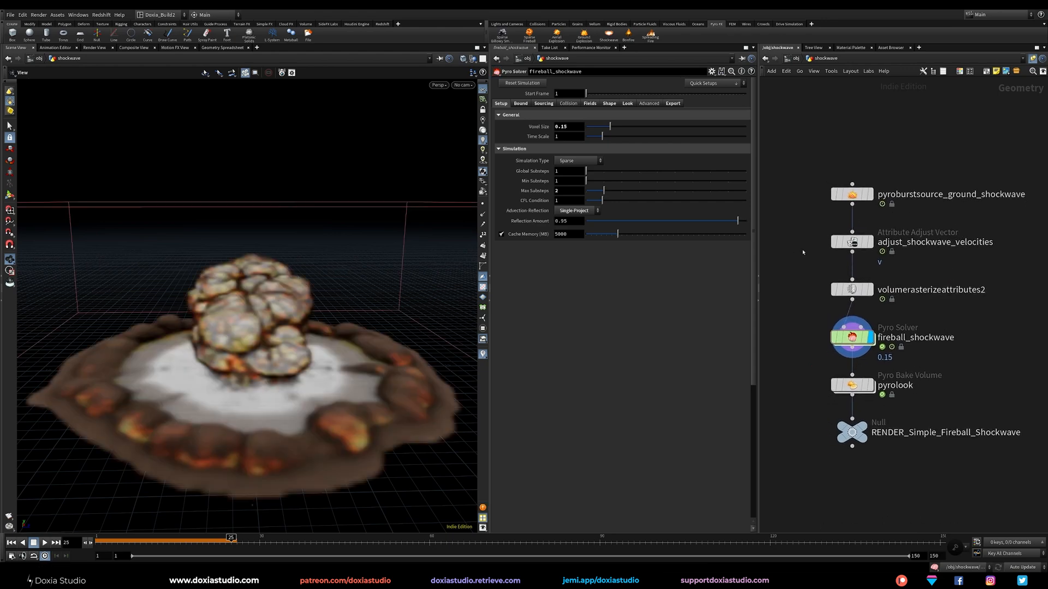
- Return to the first frame, display pyroburstsource_ground_shockwave, and review its burst type options, keeping Shockwave
{"action": "left_click", "coordinate": [11, 543]}
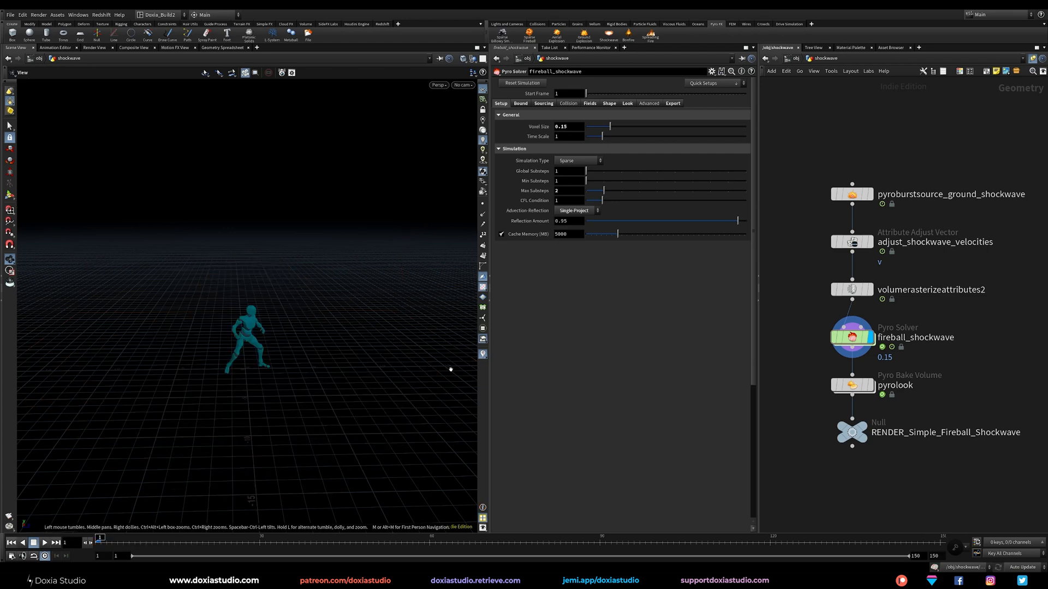
{"action": "left_click", "coordinate": [852, 195]}
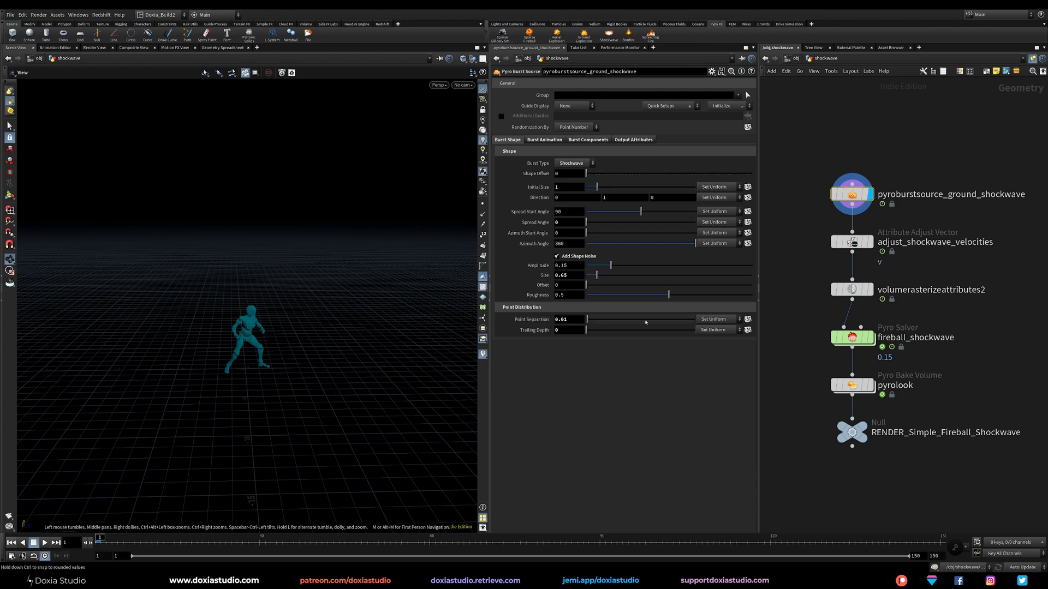
{"action": "scroll", "coordinate": [811, 307], "scroll_direction": "down", "scroll_amount": 2}
{"action": "scroll", "coordinate": [811, 308], "scroll_direction": "up", "scroll_amount": 3}
{"action": "middle_click_drag", "start_coordinate": [812, 307], "coordinate": [836, 325]}
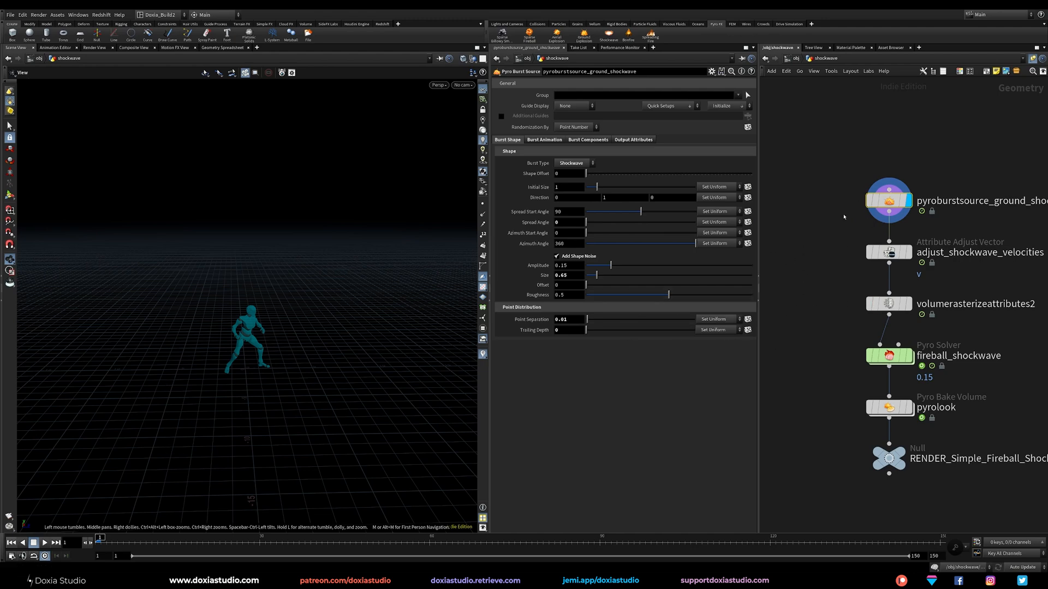
{"action": "right_click_drag", "start_coordinate": [344, 321], "coordinate": [331, 327]}
{"action": "middle_click_drag", "start_coordinate": [331, 327], "coordinate": [312, 329]}
{"action": "middle_click_drag", "start_coordinate": [1046, 213], "coordinate": [1002, 207]}
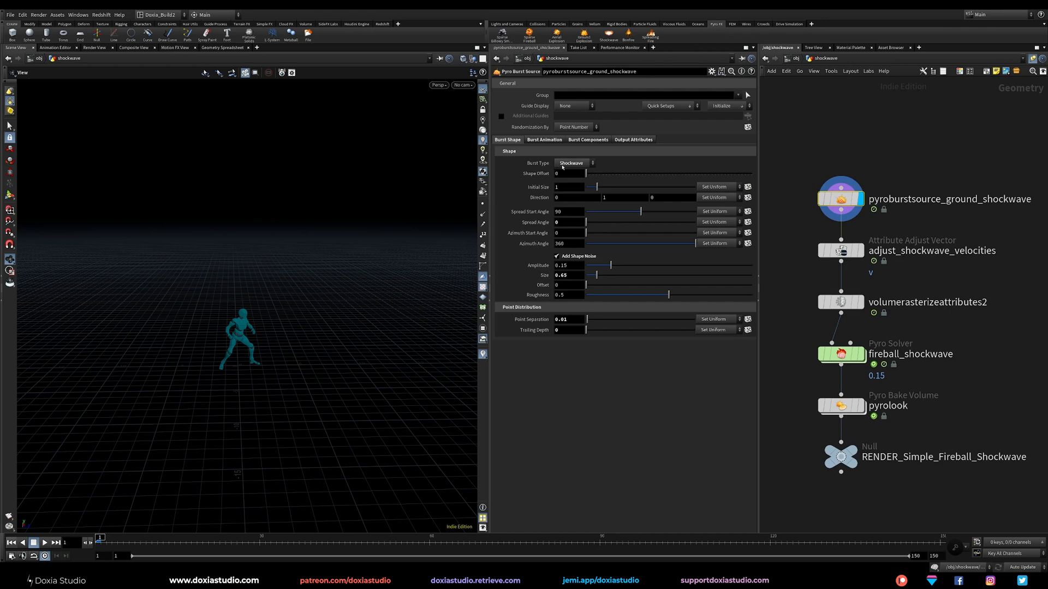
{"action": "left_click", "coordinate": [562, 165]}
{"action": "left_click", "coordinate": [613, 392]}
- Play the ground shockwave source and scrub to frame 15, examining how the point ring expands around the character
{"action": "left_click", "coordinate": [45, 543]}
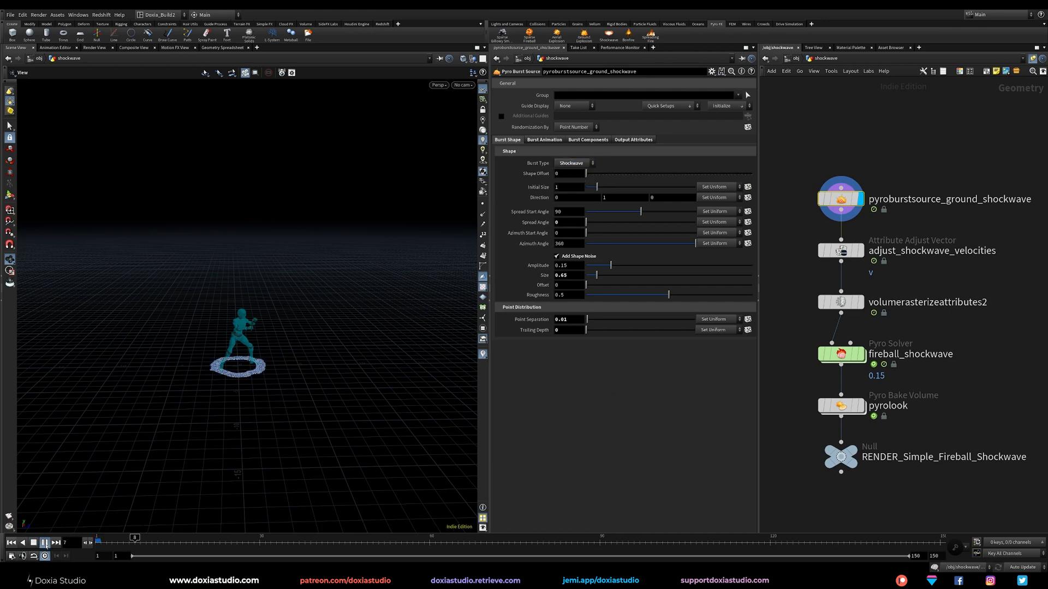
{"action": "left_click_drag", "start_coordinate": [250, 420], "coordinate": [317, 360]}
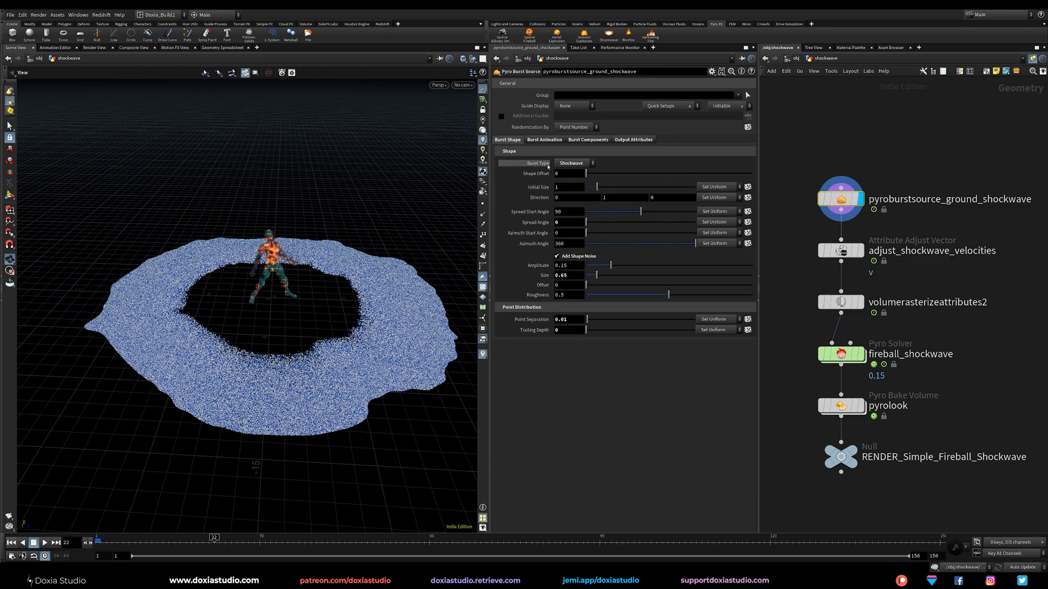
{"action": "left_click_drag", "start_coordinate": [134, 542], "coordinate": [173, 543]}
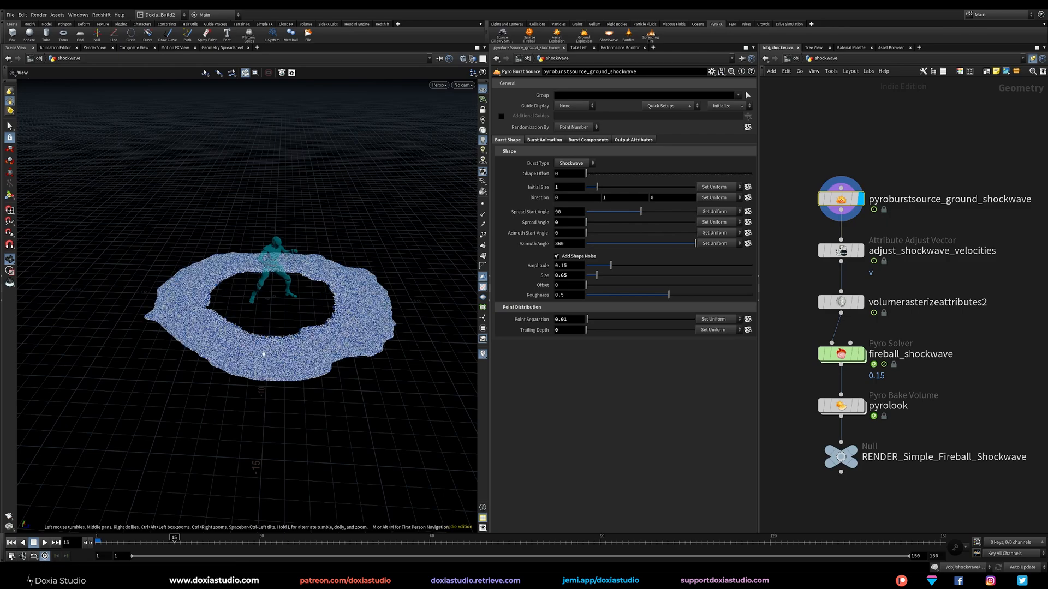
{"action": "right_click_drag", "start_coordinate": [266, 370], "coordinate": [332, 344]}
{"action": "left_click_drag", "start_coordinate": [332, 344], "coordinate": [375, 300]}
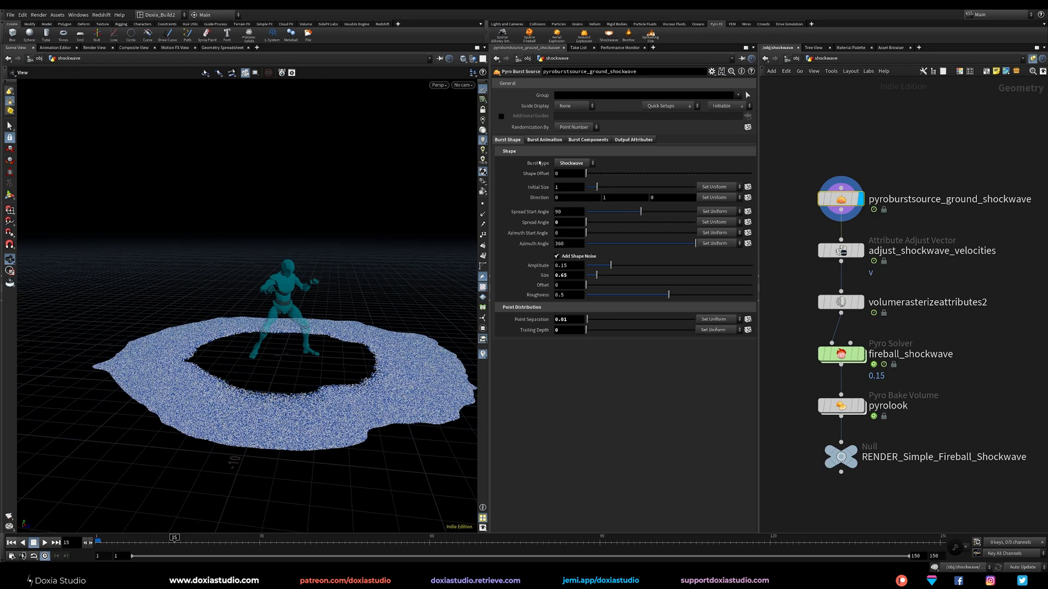
- Set the ground shockwave source's burst start frame to 15, check the ring around the character's feet, and reopen the burst shape settings
{"action": "left_click", "coordinate": [544, 140]}
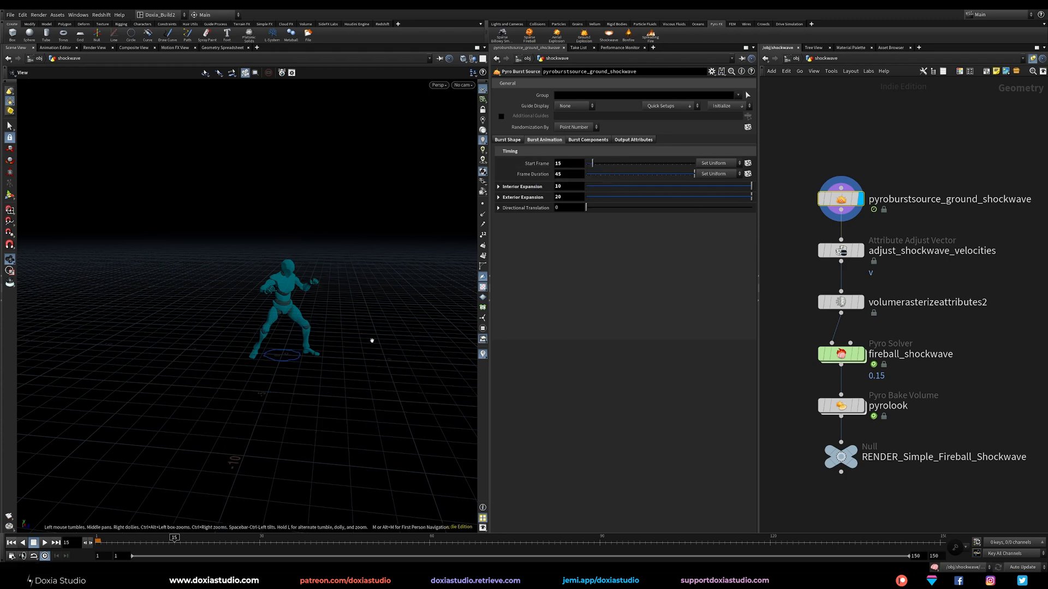
{"action": "left_click_drag", "start_coordinate": [287, 375], "coordinate": [292, 385]}
{"action": "scroll", "coordinate": [289, 332], "scroll_direction": "up", "scroll_amount": 3}
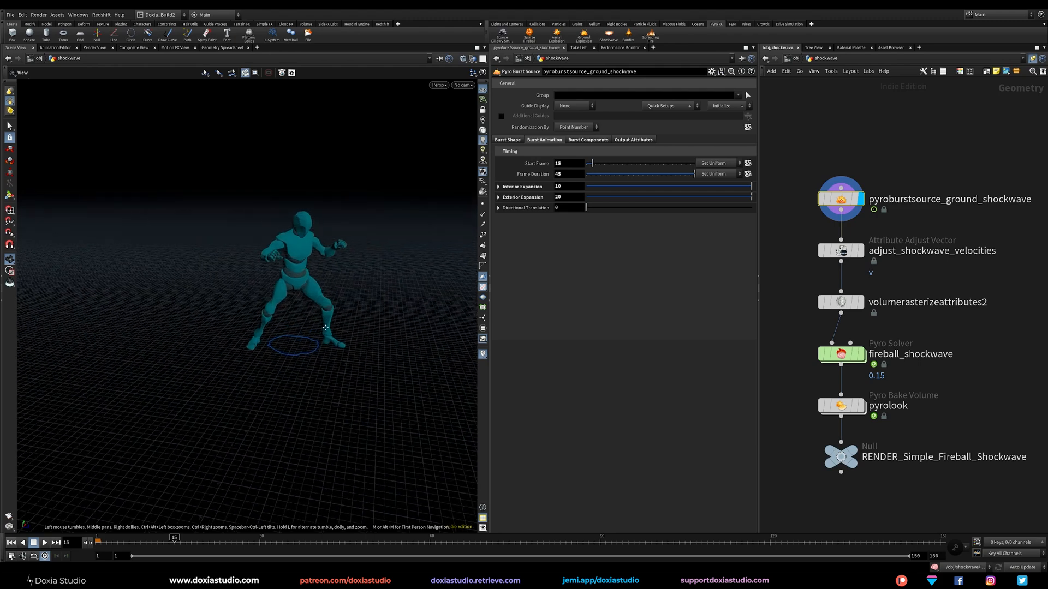
{"action": "left_click", "coordinate": [507, 140]}
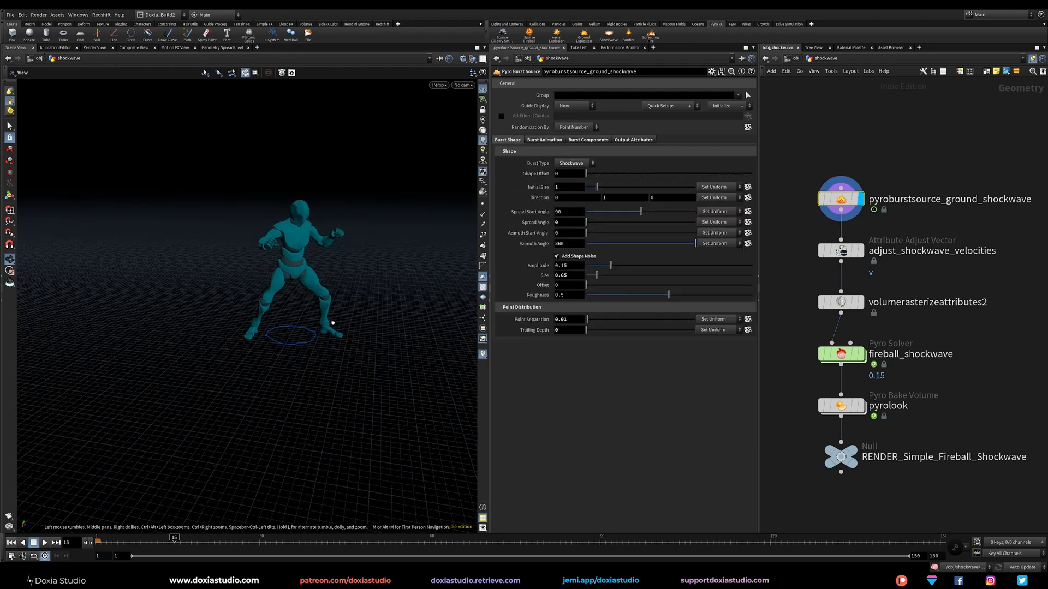
- Set the ground shockwave burst's Initial Size to about 0.38
{"action": "scroll", "coordinate": [289, 339], "scroll_direction": "up", "scroll_amount": 4}
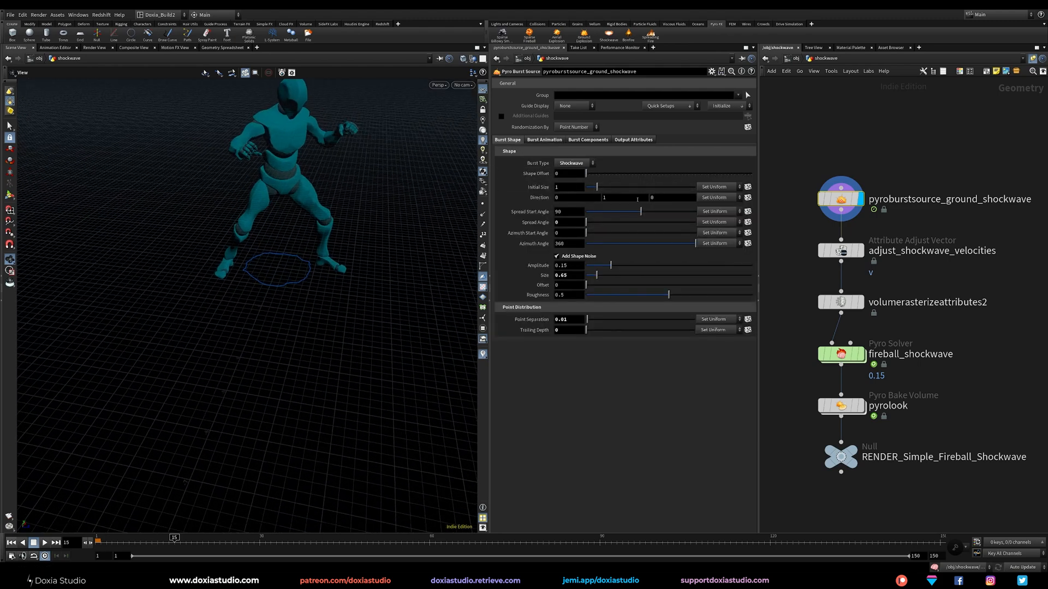
{"action": "mouse_move", "coordinate": [597, 187]}
{"action": "left_mouse_down"}
{"action": "mouse_move", "coordinate": [628, 188]}
{"action": "mouse_move", "coordinate": [590, 195]}
{"action": "left_mouse_up"}
{"action": "right_click_drag", "start_coordinate": [332, 325], "coordinate": [267, 368]}
- Advance the timeline to frame 30 and examine how the shockwave ring expands around the character's feet
{"action": "left_click", "coordinate": [202, 539]}
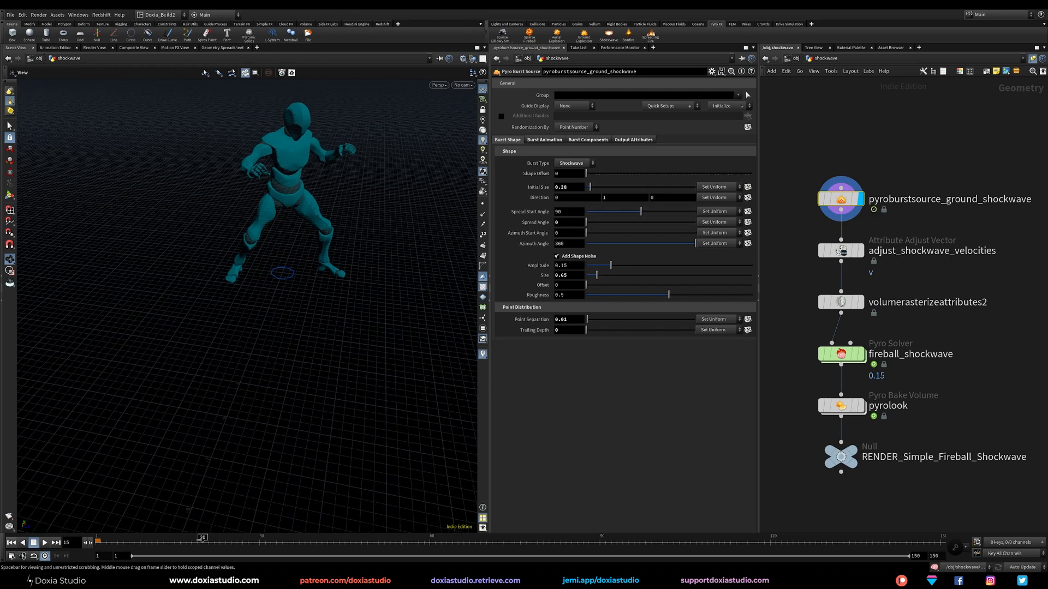
{"action": "left_click_drag", "start_coordinate": [300, 452], "coordinate": [251, 467]}
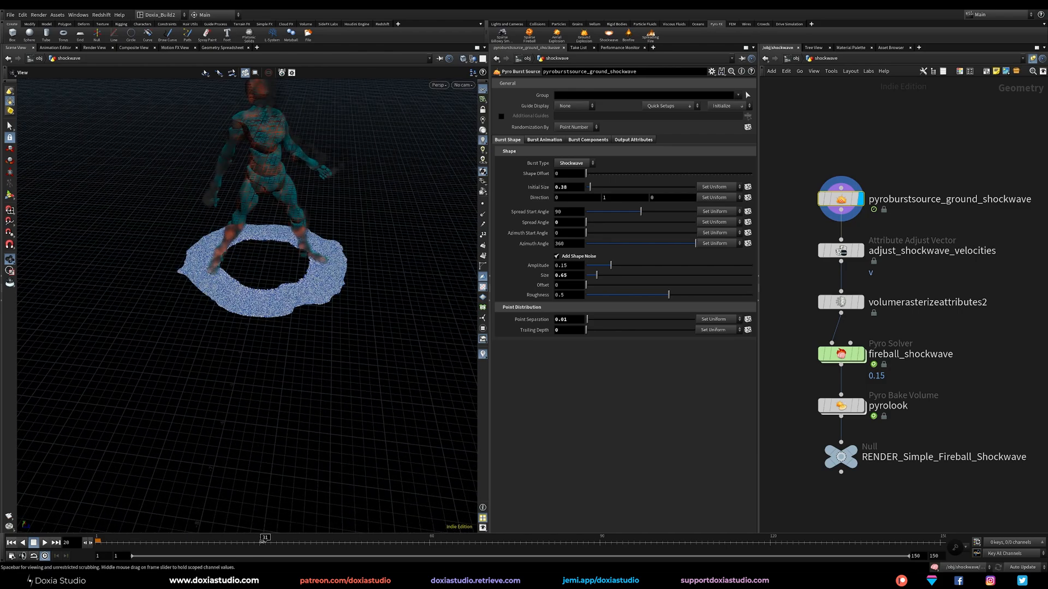
{"action": "left_click", "coordinate": [260, 543]}
{"action": "left_click_drag", "start_coordinate": [264, 426], "coordinate": [292, 330]}
{"action": "left_click_drag", "start_coordinate": [299, 401], "coordinate": [258, 379]}
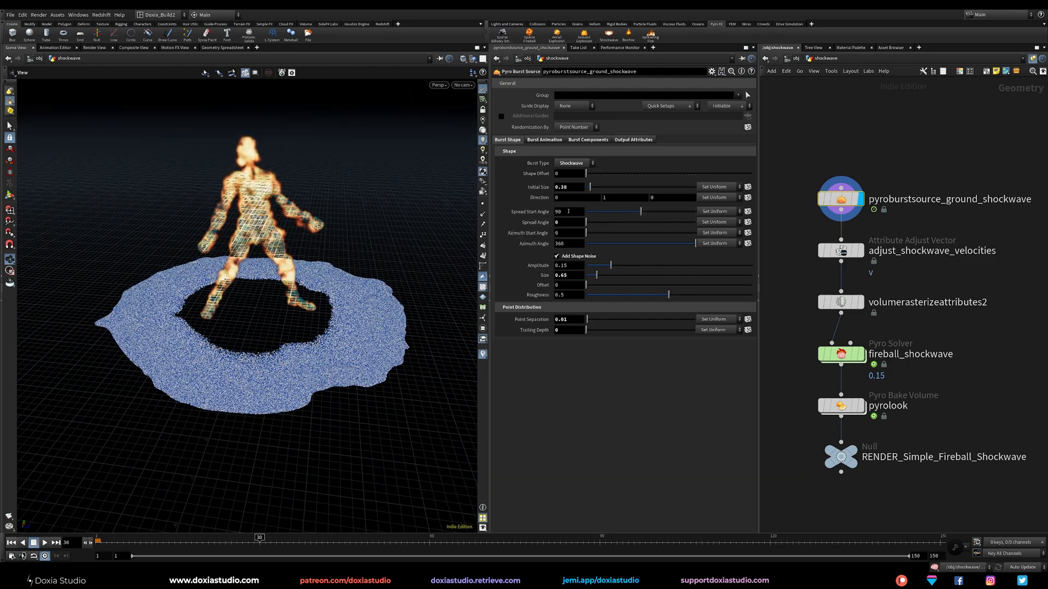
{"action": "mouse_move", "coordinate": [322, 357]}
{"action": "left_mouse_down"}
{"action": "mouse_move", "coordinate": [323, 324]}
{"action": "mouse_move", "coordinate": [328, 361]}
{"action": "left_mouse_up"}
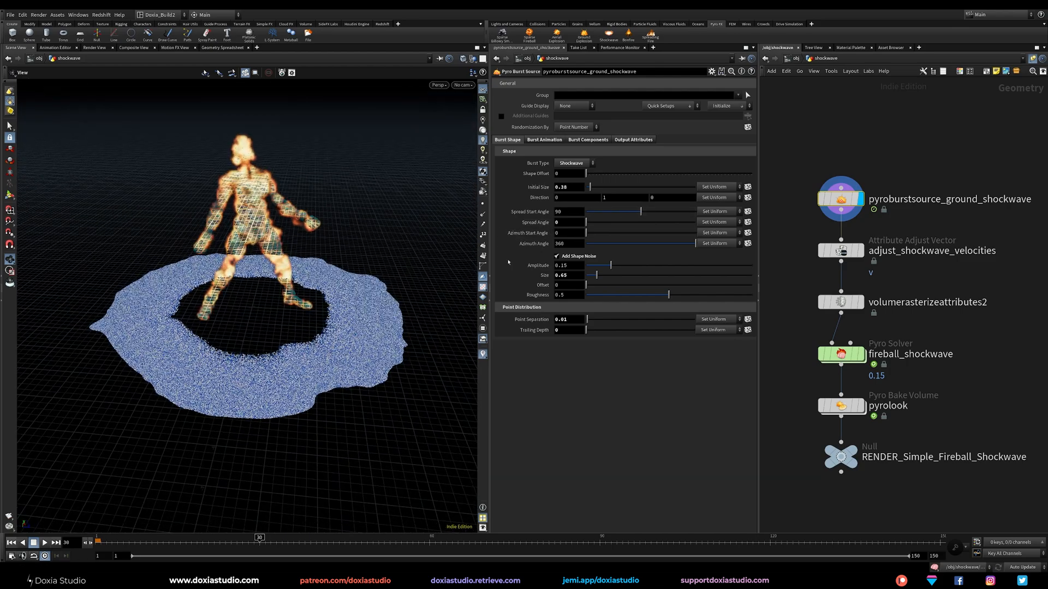
- Try Spread Start Angle values of 0 and 2 on the shockwave and examine its shape from several sides
{"action": "type", "text": "0"}
{"action": "key", "text": "Return"}
{"action": "left_click_drag", "start_coordinate": [333, 316], "coordinate": [400, 286]}
{"action": "left_click_drag", "start_coordinate": [566, 213], "coordinate": [553, 237]}
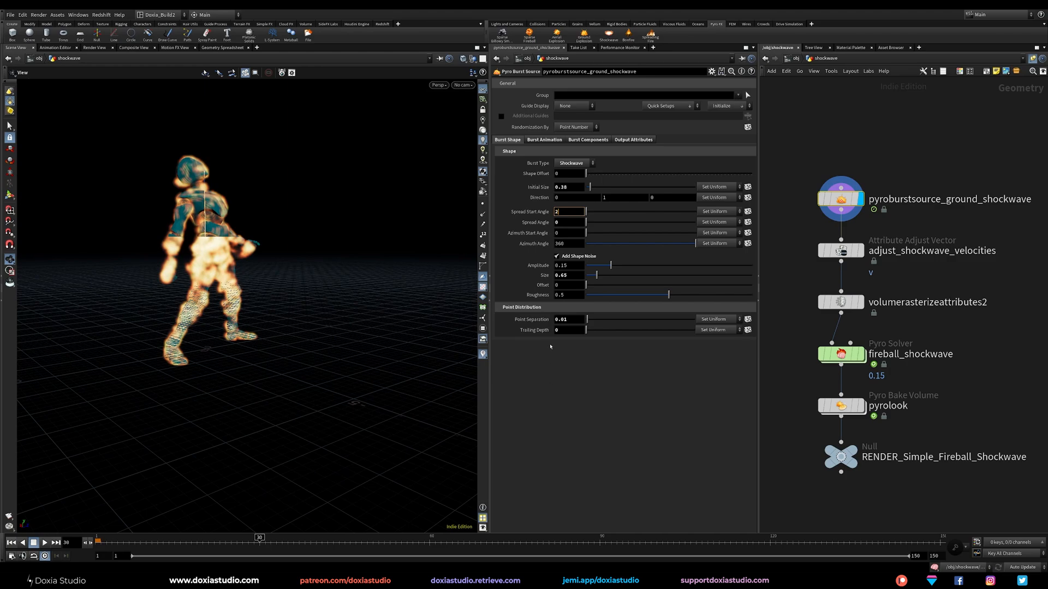
{"action": "type", "text": "2"}
{"action": "key", "text": "Return"}
{"action": "left_click_drag", "start_coordinate": [257, 180], "coordinate": [234, 162]}
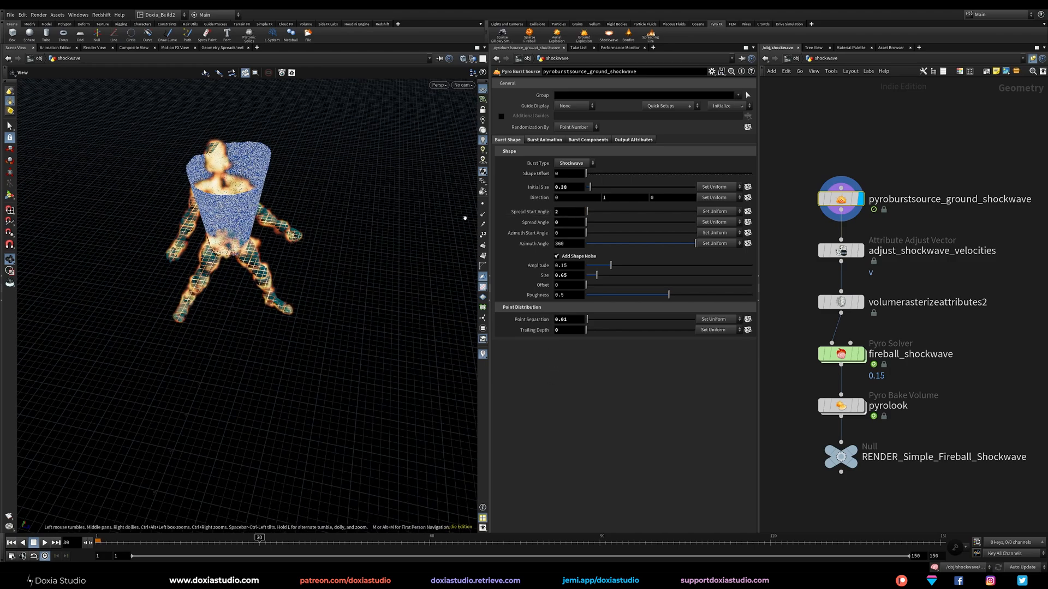
- Sweep the Spread Start Angle upward and set it to 90 so the shockwave lies flat on the ground
{"action": "left_click_drag", "start_coordinate": [587, 212], "coordinate": [648, 221]}
{"action": "left_click_drag", "start_coordinate": [334, 311], "coordinate": [392, 239]}
{"action": "mouse_move", "coordinate": [648, 213]}
{"action": "left_mouse_down"}
{"action": "mouse_move", "coordinate": [689, 215]}
{"action": "mouse_move", "coordinate": [648, 214]}
{"action": "left_mouse_up"}
{"action": "double_click", "coordinate": [572, 214]}
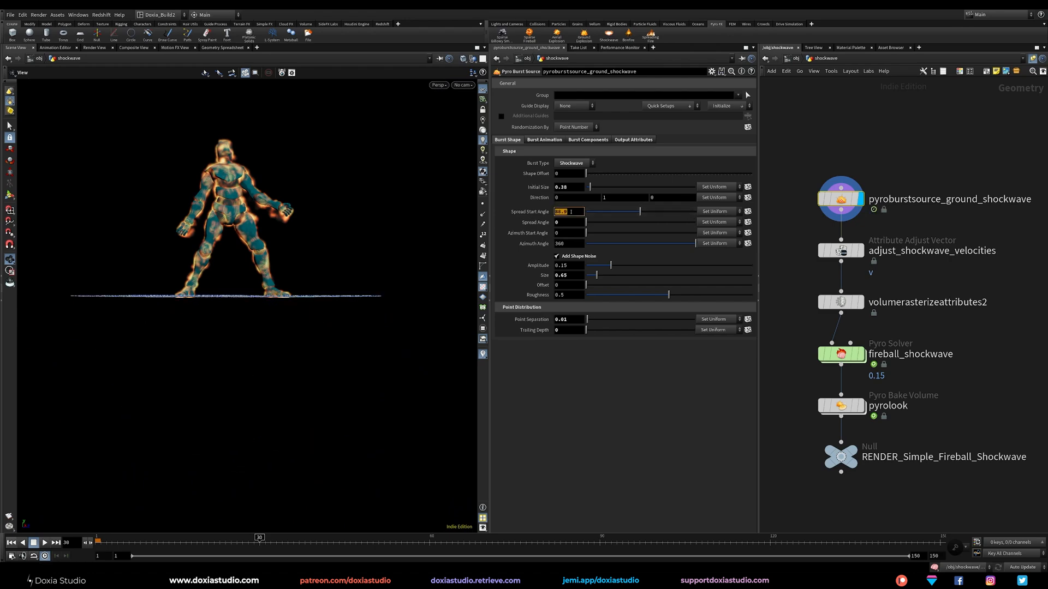
{"action": "type", "text": "90"}
{"action": "key", "text": "Return"}
- Try a larger Spread Angle on the shockwave, restore it to 0, and view the full ring from above
{"action": "left_click_drag", "start_coordinate": [334, 272], "coordinate": [349, 303]}
{"action": "left_click_drag", "start_coordinate": [586, 223], "coordinate": [629, 223]}
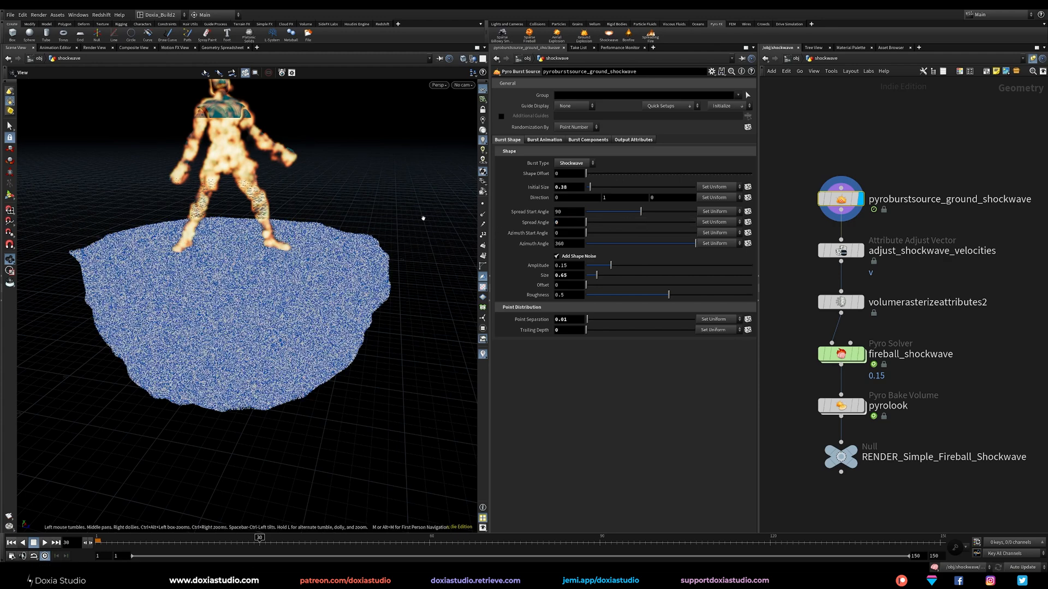
{"action": "key", "text": "Return"}
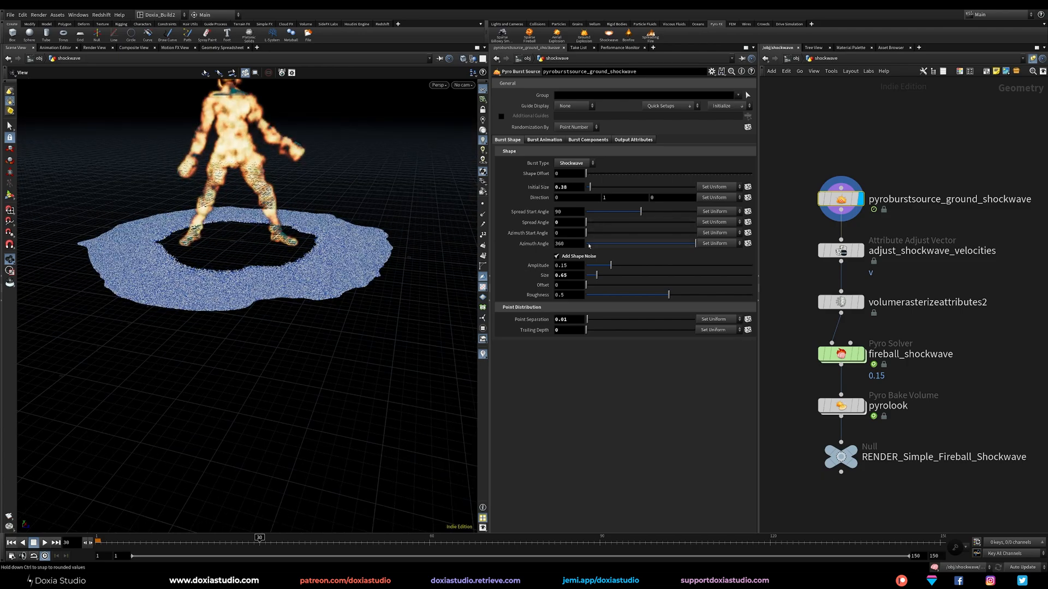
{"action": "left_click_drag", "start_coordinate": [333, 235], "coordinate": [355, 317]}
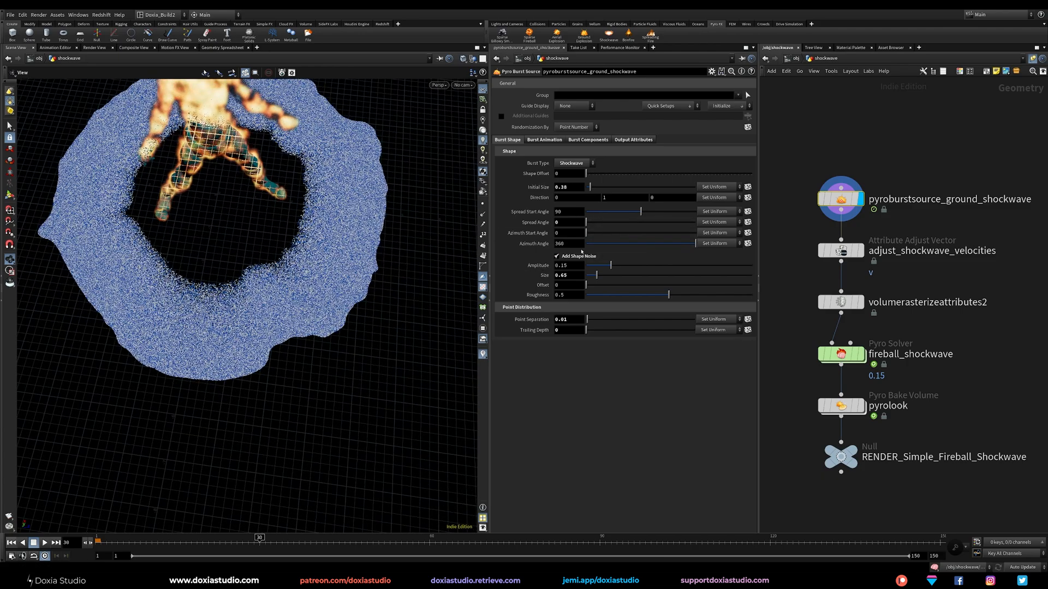
{"action": "left_click", "coordinate": [567, 243]}
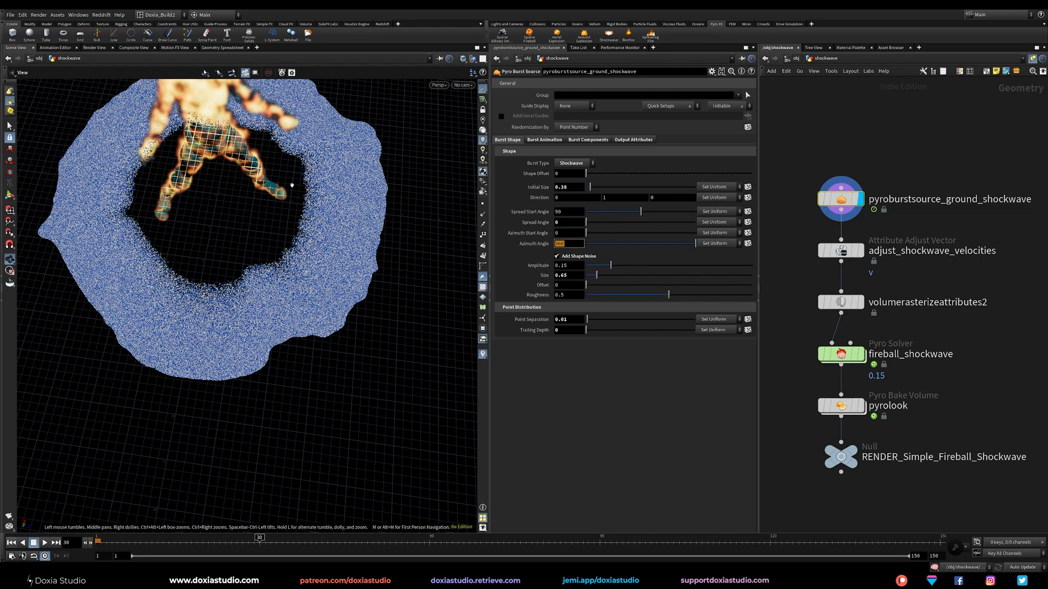
{"action": "middle_click_drag", "start_coordinate": [339, 263], "coordinate": [372, 311]}
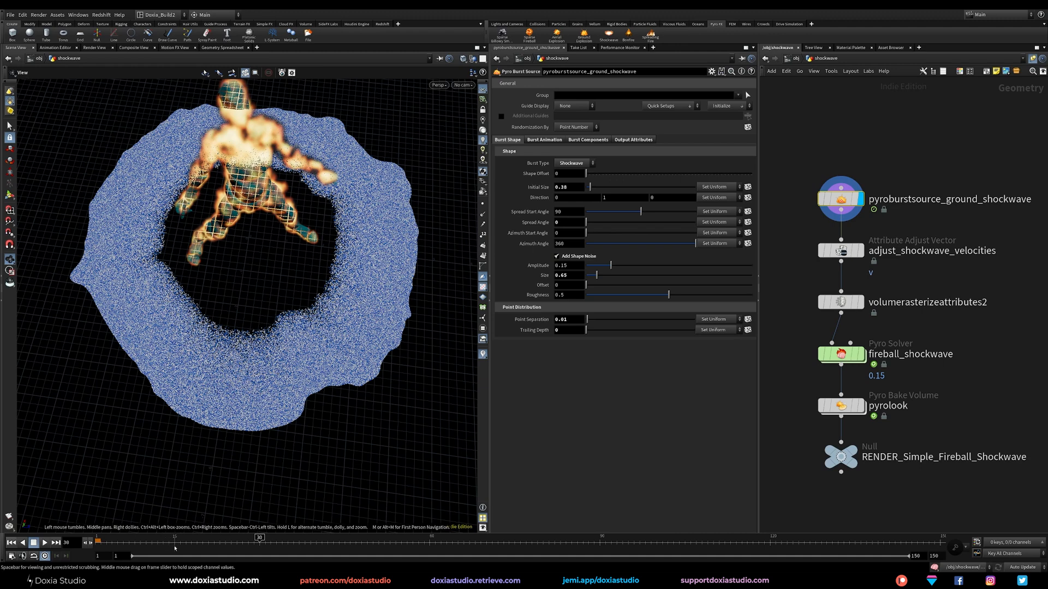
- At frame 15, set the shape noise Amplitude to about 0.368 and its Size to about 0.63
{"action": "left_click", "coordinate": [175, 547]}
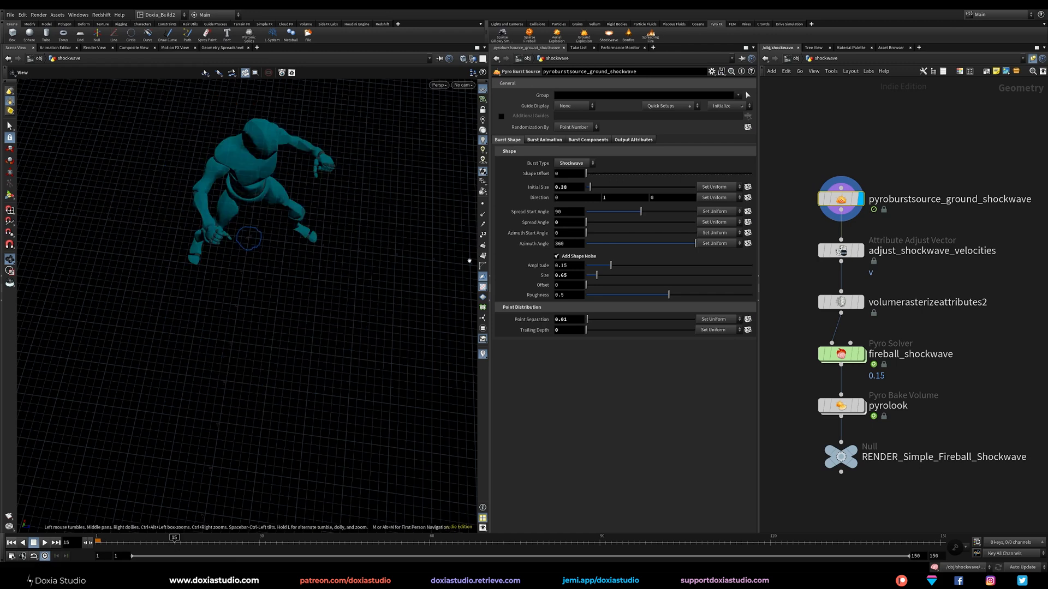
{"action": "left_click", "coordinate": [630, 266]}
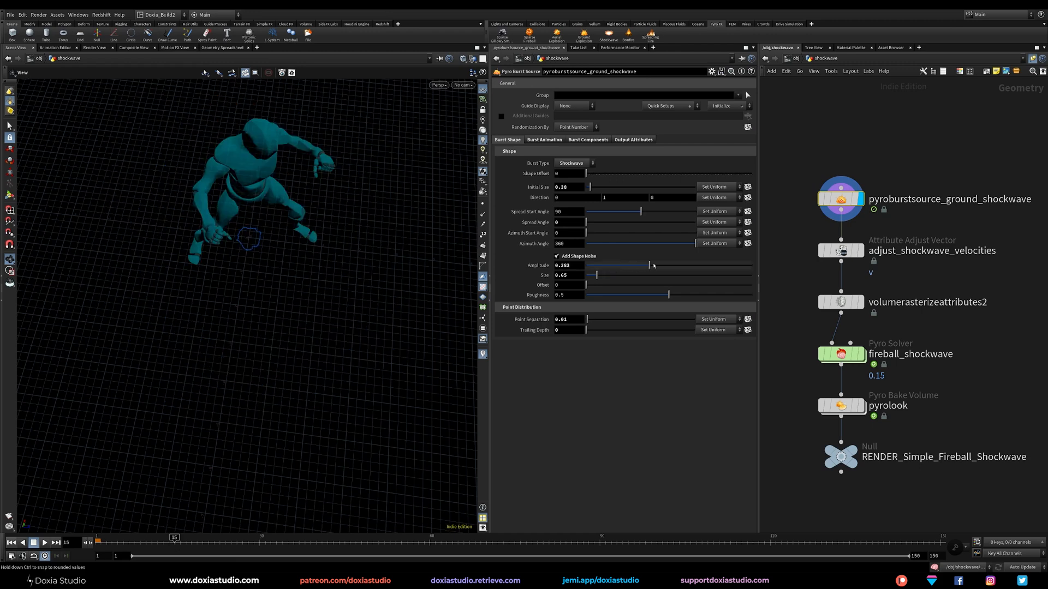
{"action": "left_click_drag", "start_coordinate": [652, 266], "coordinate": [669, 266]}
{"action": "scroll", "coordinate": [279, 231], "scroll_direction": "up", "scroll_amount": 4}
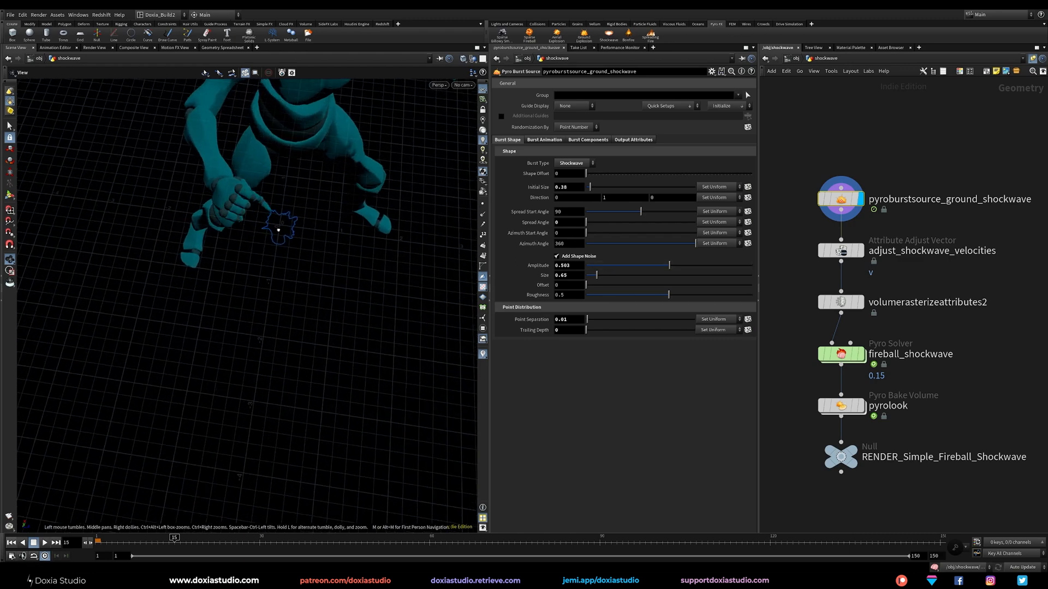
{"action": "scroll", "coordinate": [295, 221], "scroll_direction": "down", "scroll_amount": 3}
{"action": "left_click", "coordinate": [633, 266]}
{"action": "left_click", "coordinate": [648, 266]}
{"action": "left_click", "coordinate": [618, 275]}
{"action": "left_click_drag", "start_coordinate": [598, 276], "coordinate": [596, 276]}
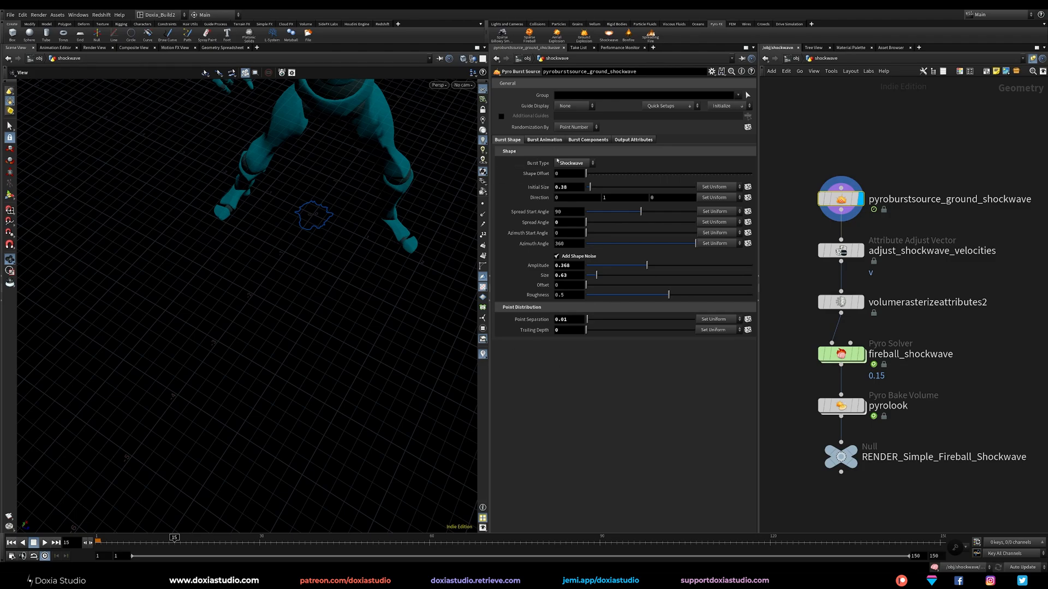
- At frame 30, try a coarser Point Separation of about 0.083 on the shockwave points and lower it again
{"action": "double_click", "coordinate": [574, 321]}
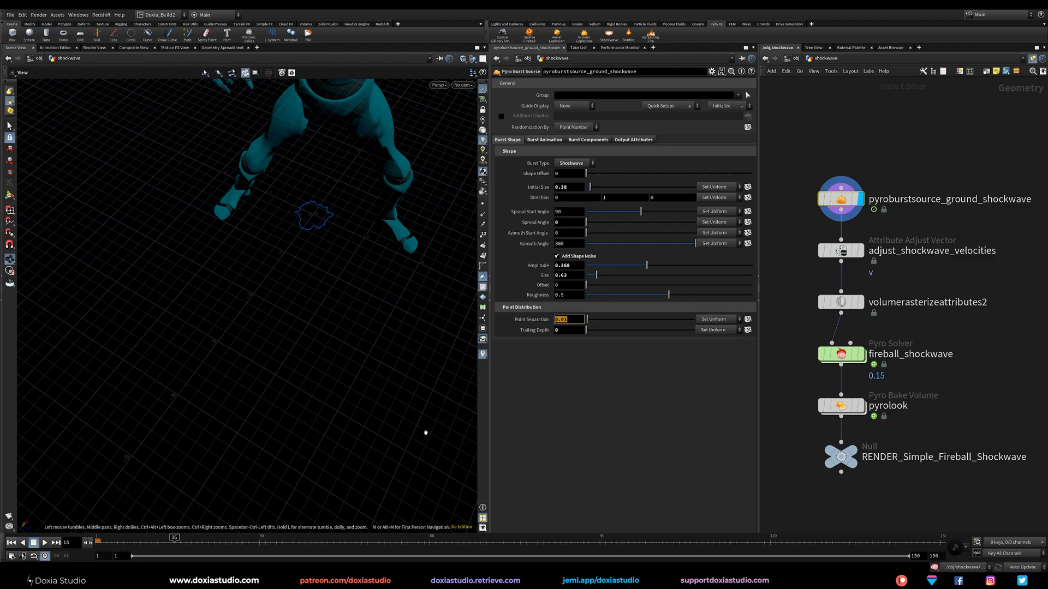
{"action": "left_click", "coordinate": [260, 543]}
{"action": "left_click_drag", "start_coordinate": [285, 376], "coordinate": [285, 332]}
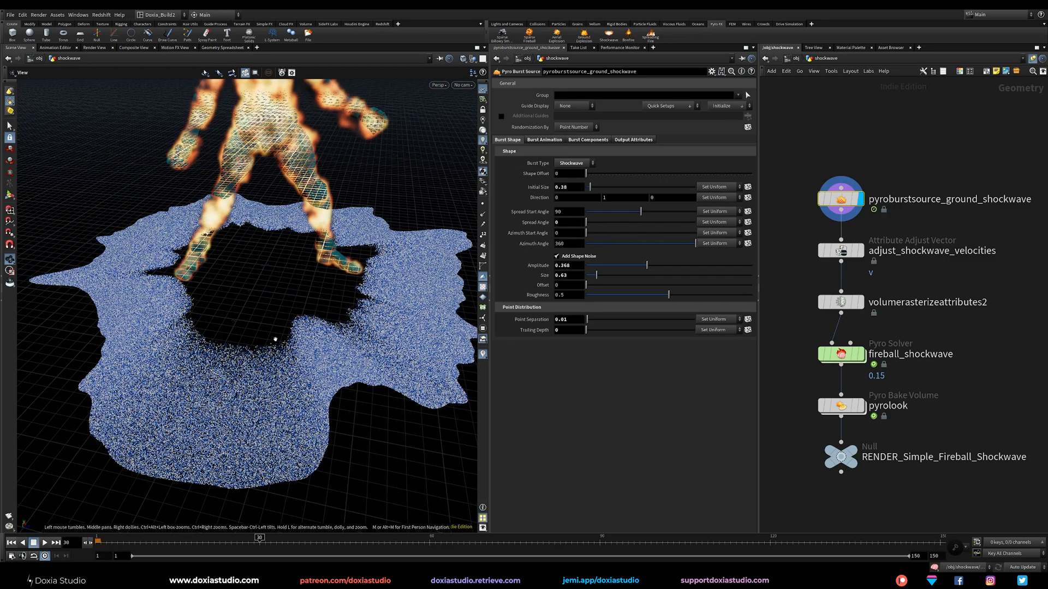
{"action": "left_click", "coordinate": [595, 320]}
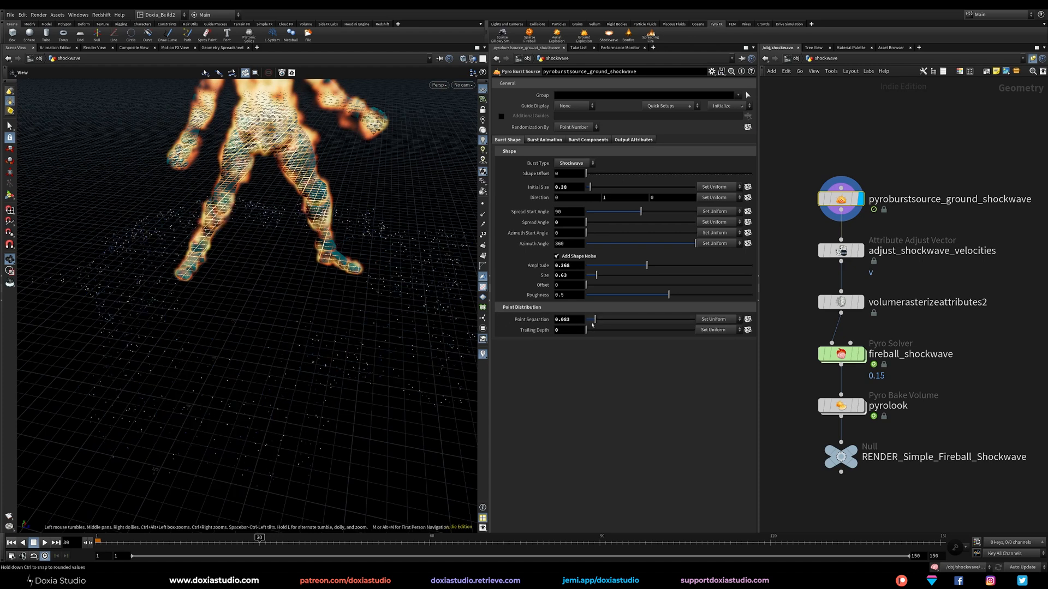
{"action": "mouse_move", "coordinate": [595, 322]}
{"action": "left_mouse_down"}
{"action": "mouse_move", "coordinate": [624, 321]}
{"action": "mouse_move", "coordinate": [582, 321]}
{"action": "left_mouse_up"}
- Set the Point Separation to 0.01 and check the burst source node's information
{"action": "left_click", "coordinate": [565, 321]}
{"action": "type", "text": "."}
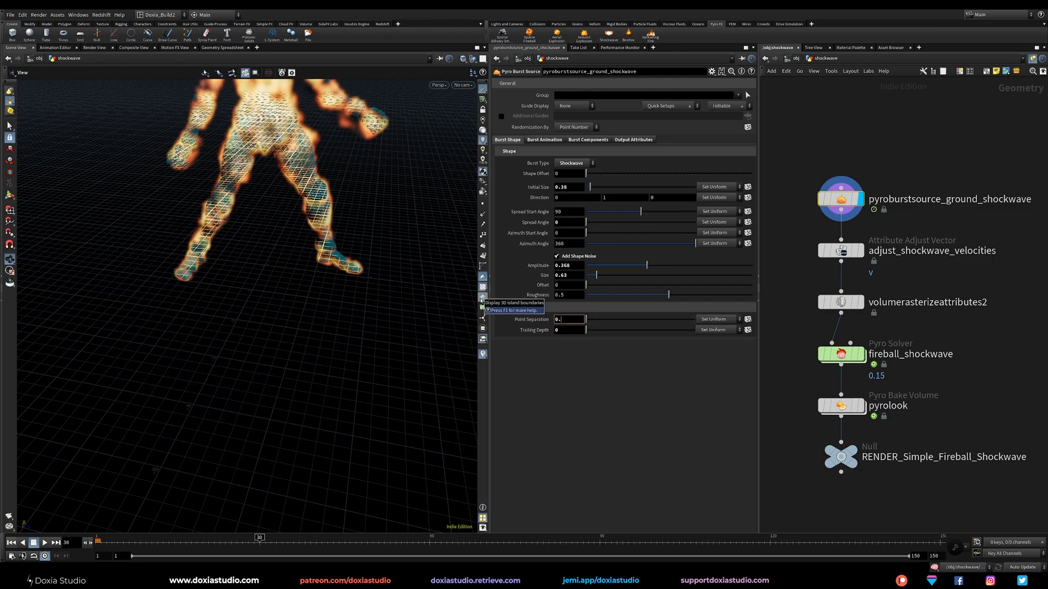
{"action": "type", "text": "01"}
{"action": "key", "text": "Return"}
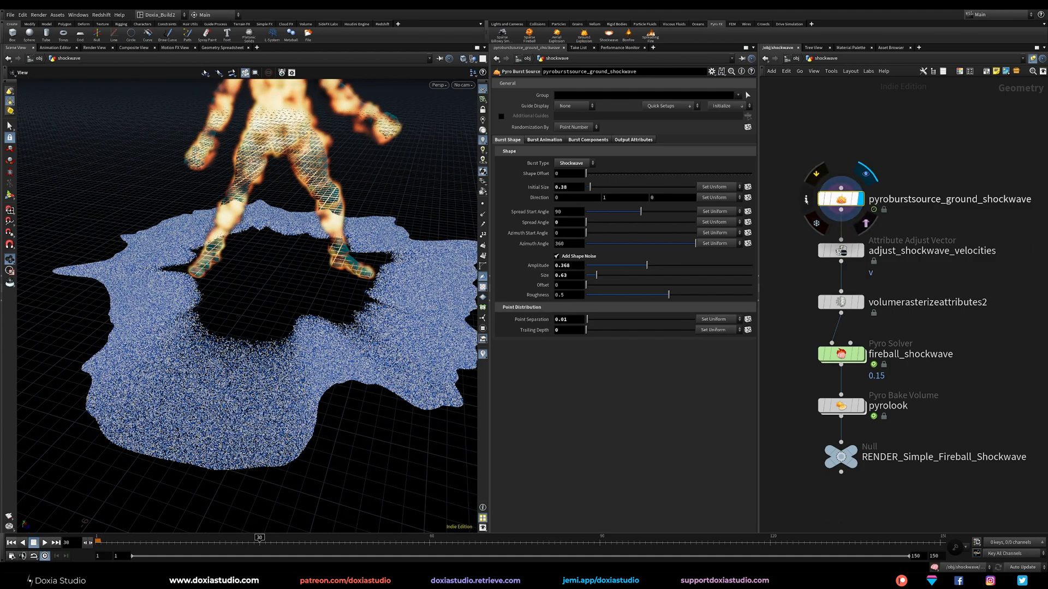
{"action": "left_click", "coordinate": [806, 199]}
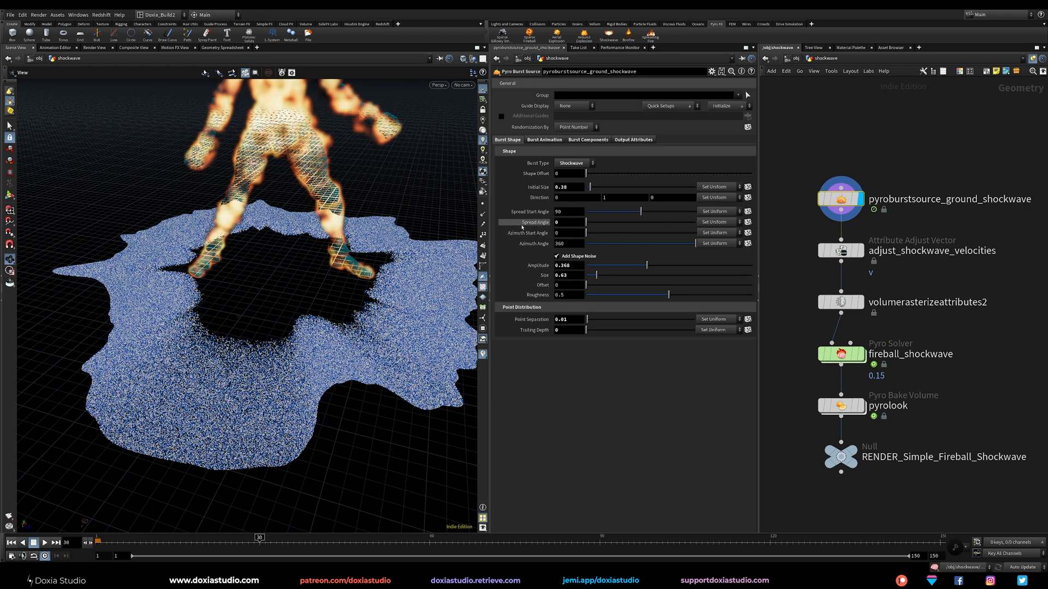
- Review the burst animation's Start Frame and Frame Duration, and scrub the timeline forward and back to frame 29
{"action": "left_click", "coordinate": [543, 140]}
{"action": "left_click", "coordinate": [568, 163]}
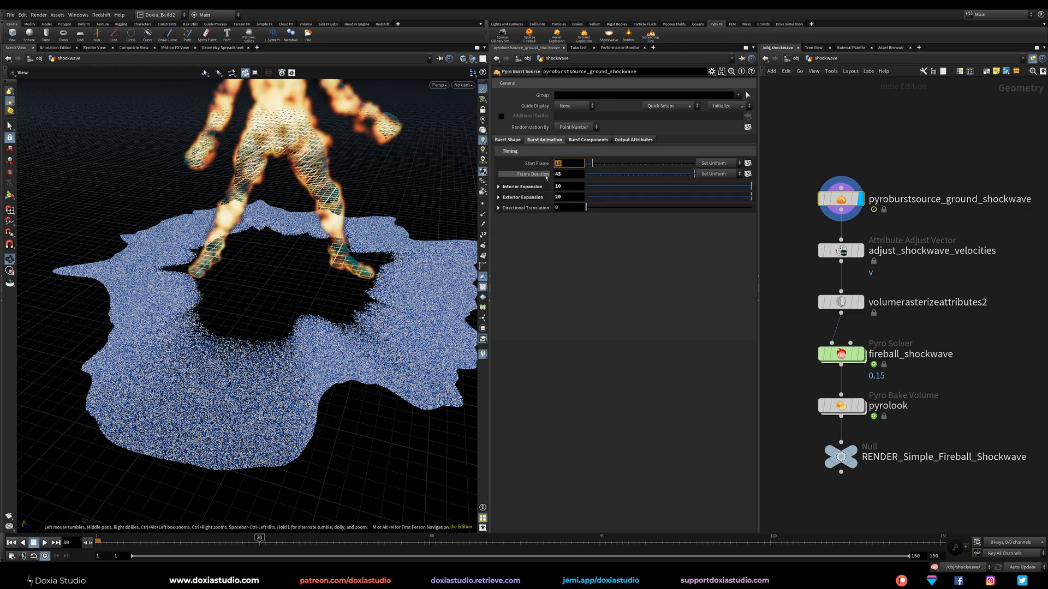
{"action": "key", "text": "Tab"}
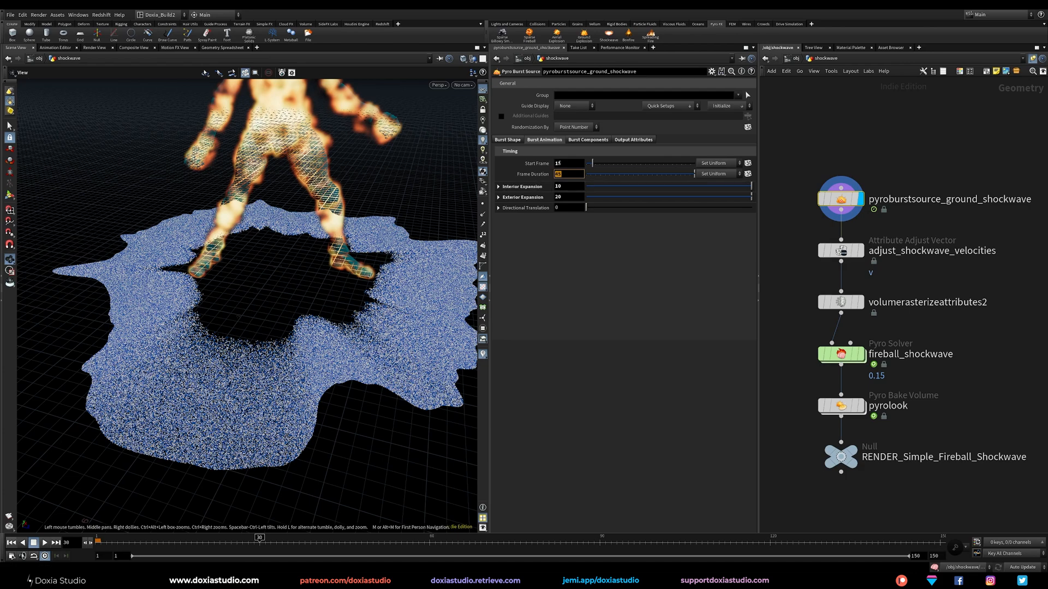
{"action": "left_click", "coordinate": [429, 540]}
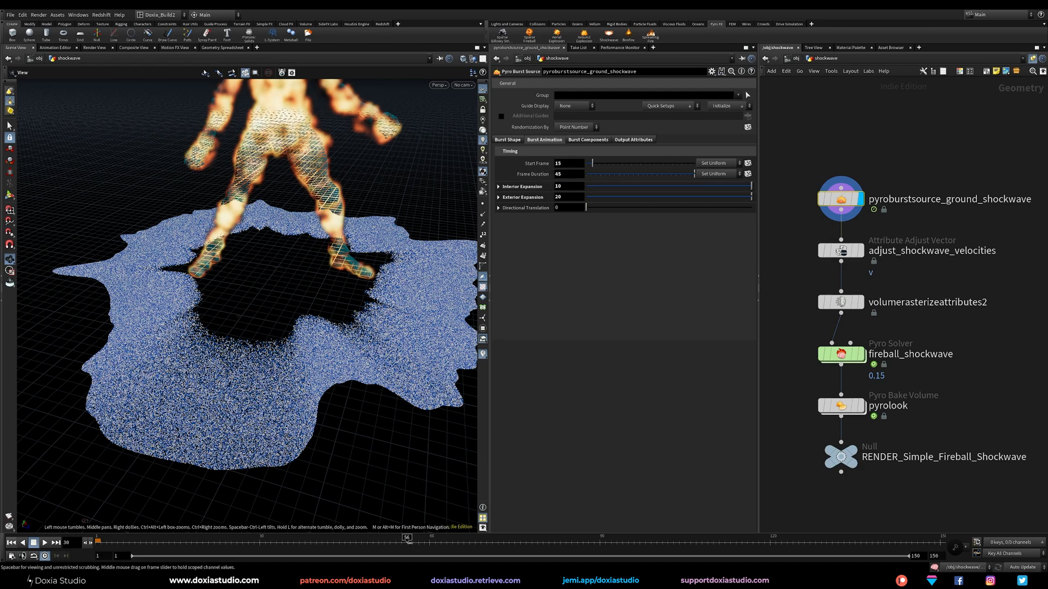
{"action": "left_click_drag", "start_coordinate": [429, 541], "coordinate": [254, 541]}
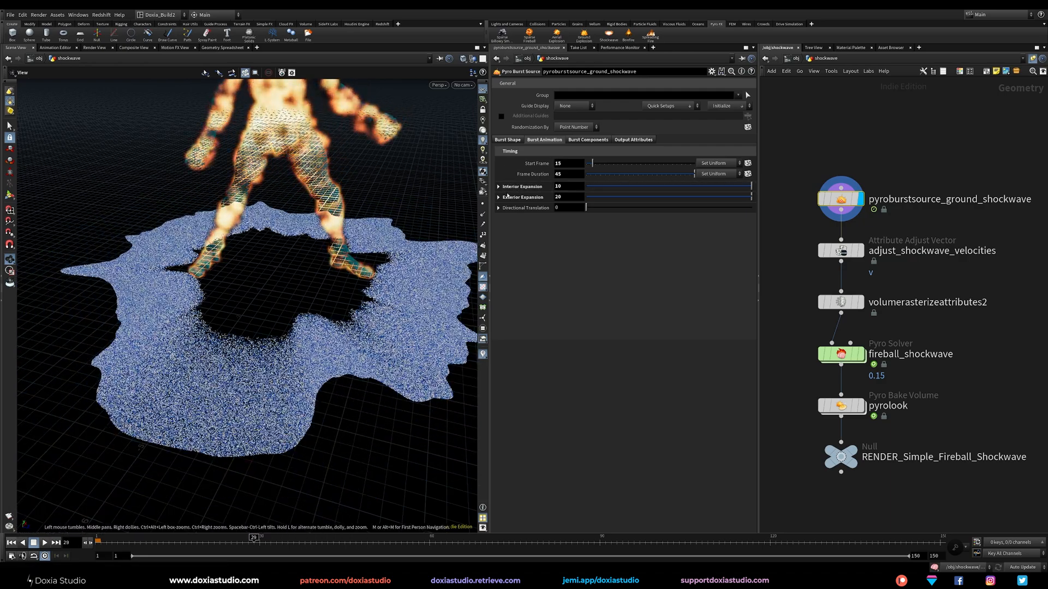
- Try Interior Expansion values of 0 and about 6.52 and an Exterior Expansion of about 9.75, and undo these changes
{"action": "left_click_drag", "start_coordinate": [306, 454], "coordinate": [394, 390]}
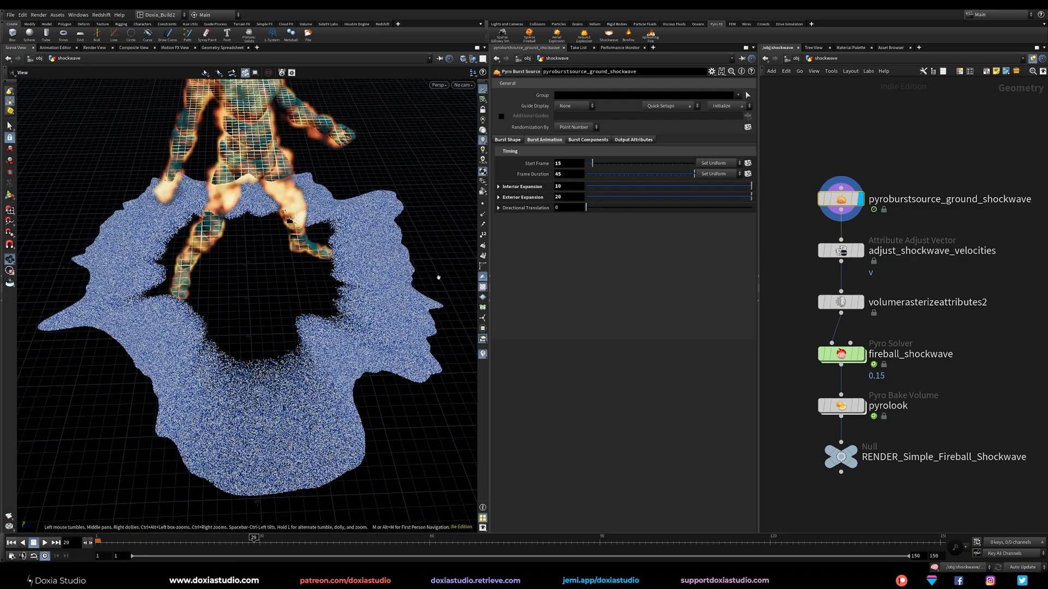
{"action": "left_click_drag", "start_coordinate": [640, 186], "coordinate": [562, 191]}
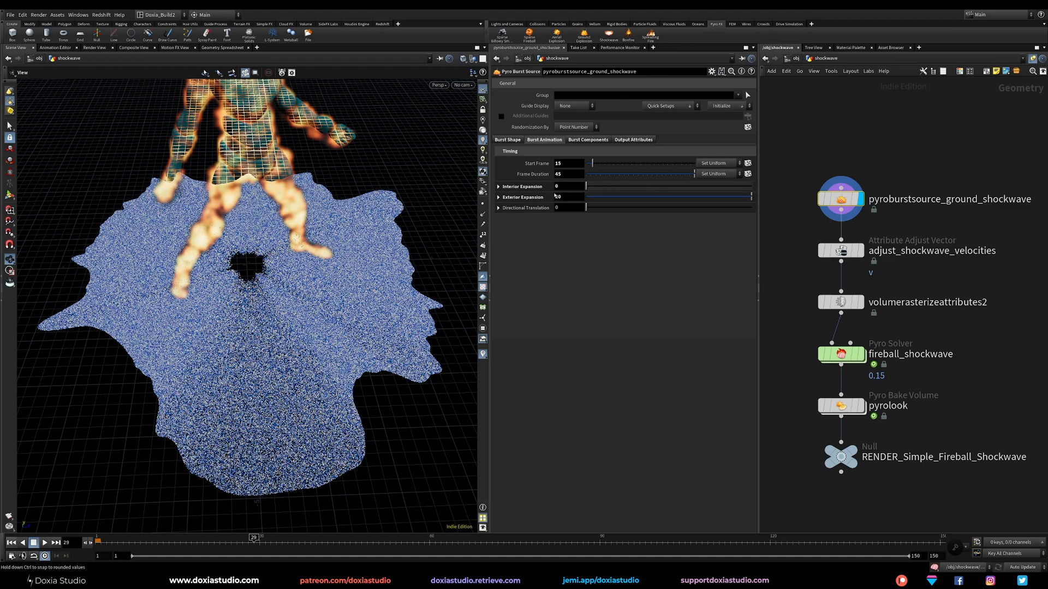
{"action": "left_click", "coordinate": [507, 140]}
{"action": "left_click", "coordinate": [544, 140]}
{"action": "left_click_drag", "start_coordinate": [599, 188], "coordinate": [745, 199]}
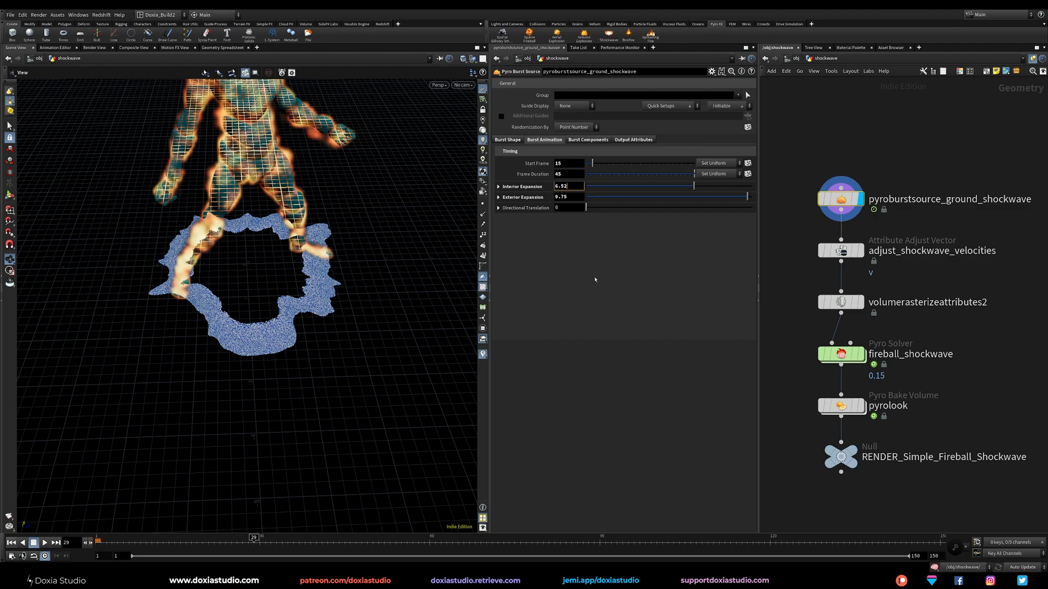
{"action": "key", "text": "ctrl+z"}
{"action": "key", "text": "ctrl+z"}
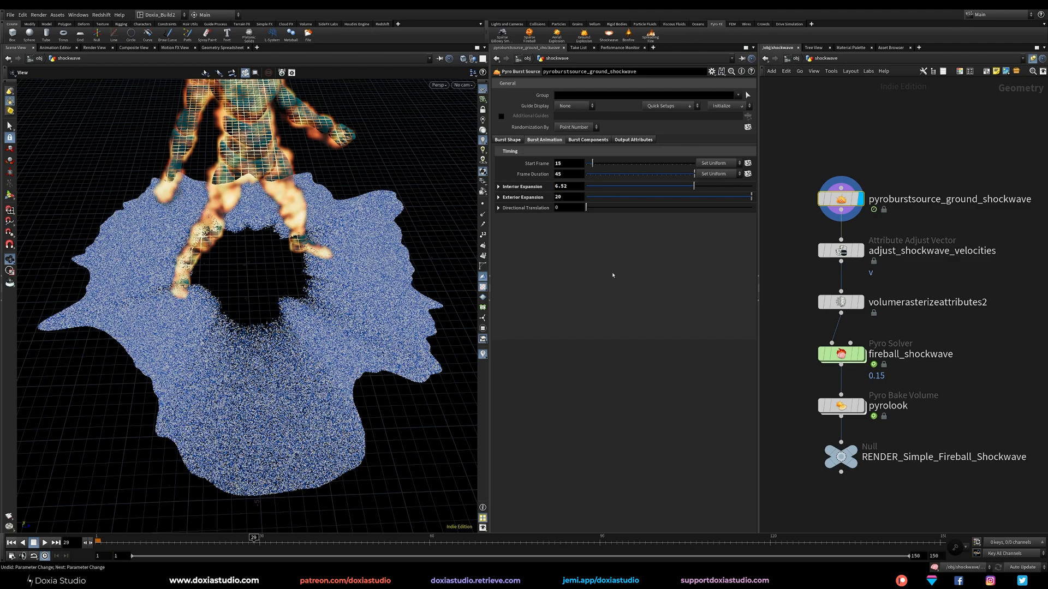
- Move the timeline to frame 49 and set the shockwave's Exterior Expansion to 30
{"action": "left_click_drag", "start_coordinate": [306, 305], "coordinate": [283, 312]}
{"action": "scroll", "coordinate": [284, 306], "scroll_direction": "down", "scroll_amount": 4}
{"action": "middle_click_drag", "start_coordinate": [327, 327], "coordinate": [274, 321]}
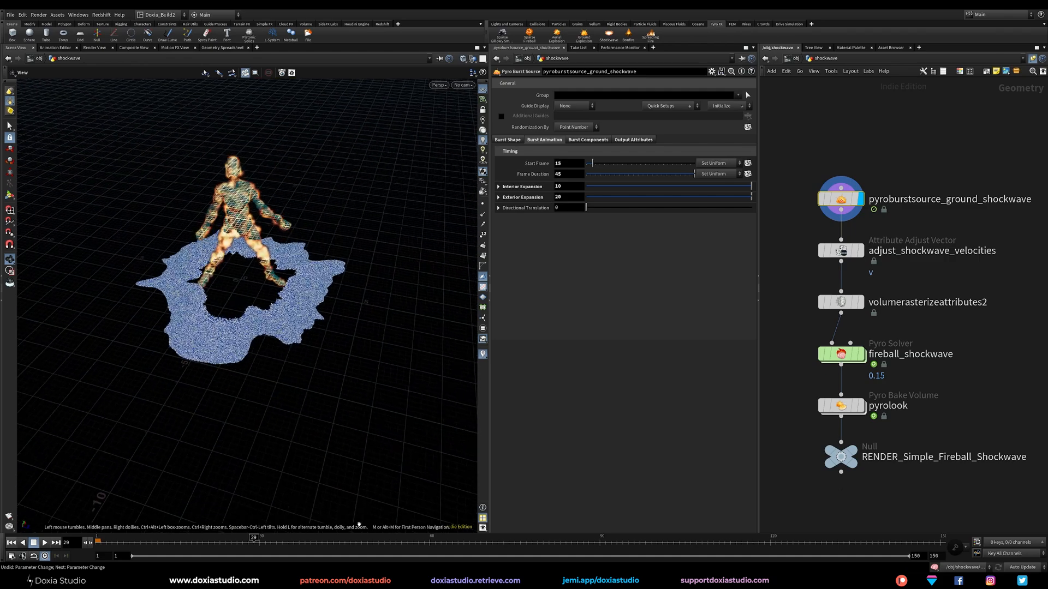
{"action": "left_click_drag", "start_coordinate": [271, 540], "coordinate": [367, 538]}
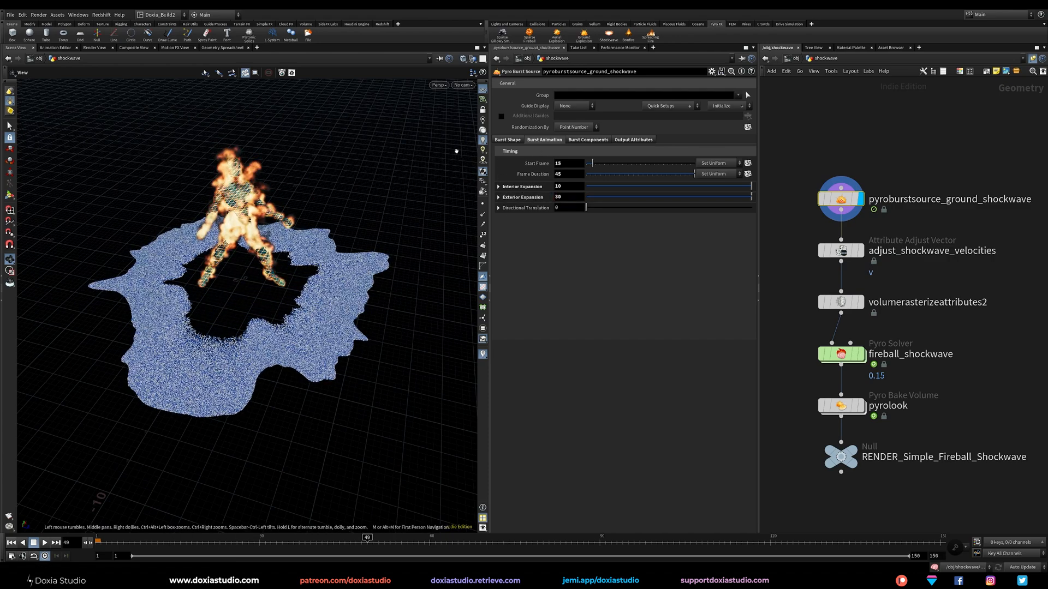
{"action": "key", "text": "Return"}
- Set the shockwave's Interior Expansion to 20
{"action": "left_click", "coordinate": [559, 187]}
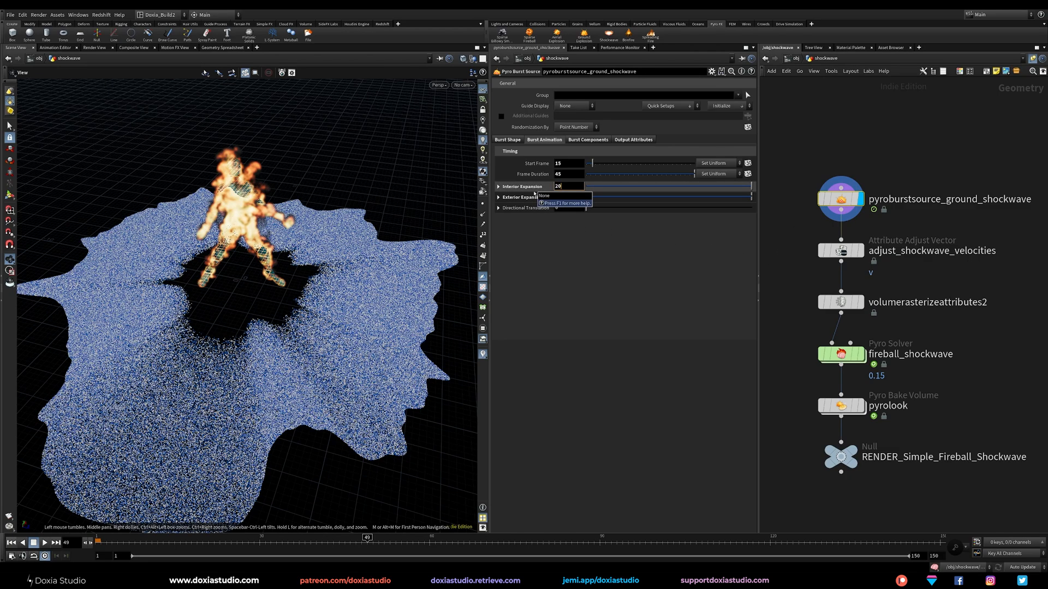
{"action": "type", "text": "20"}
{"action": "key", "text": "Return"}
{"action": "double_click", "coordinate": [557, 185]}
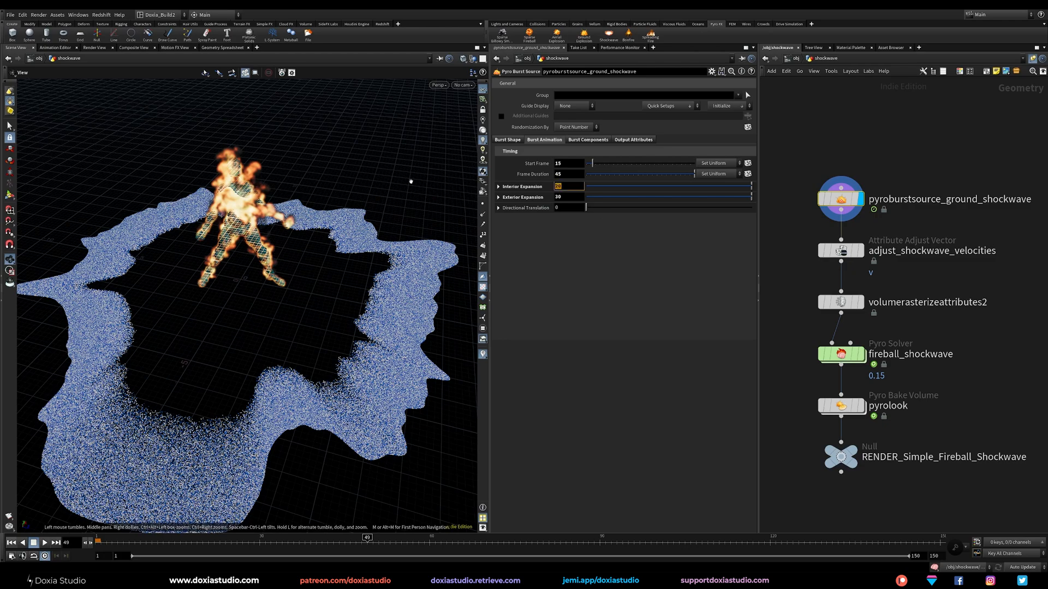
- Set the shockwave's Exterior Expansion to 50 and its Interior Expansion to 30
{"action": "scroll", "coordinate": [284, 328], "scroll_direction": "down", "scroll_amount": 5}
{"action": "left_click_drag", "start_coordinate": [273, 366], "coordinate": [243, 325]}
{"action": "double_click", "coordinate": [558, 197]}
{"action": "type", "text": "50"}
{"action": "key", "text": "Return"}
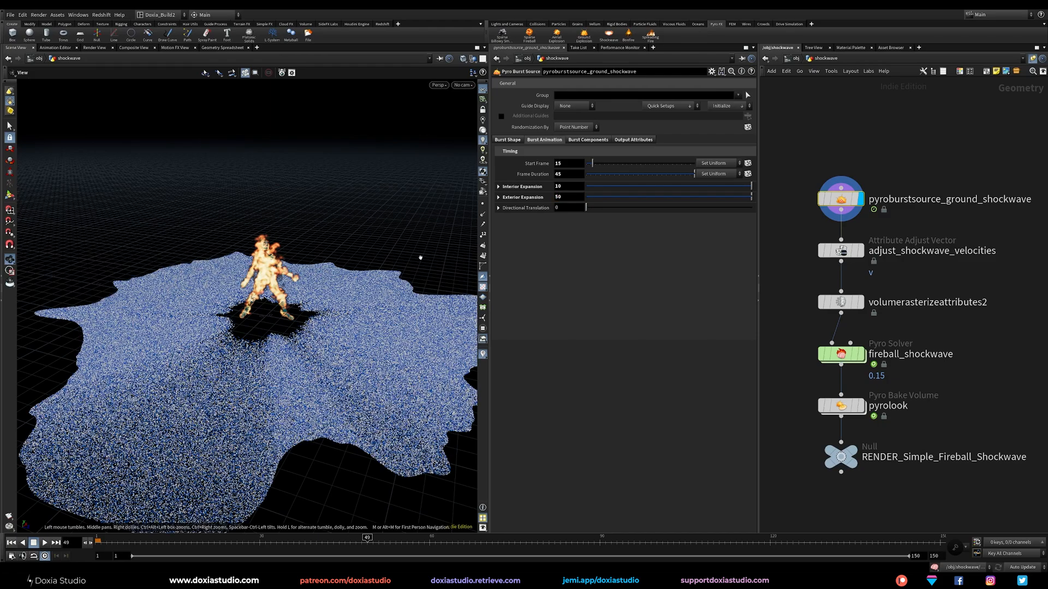
{"action": "double_click", "coordinate": [558, 187]}
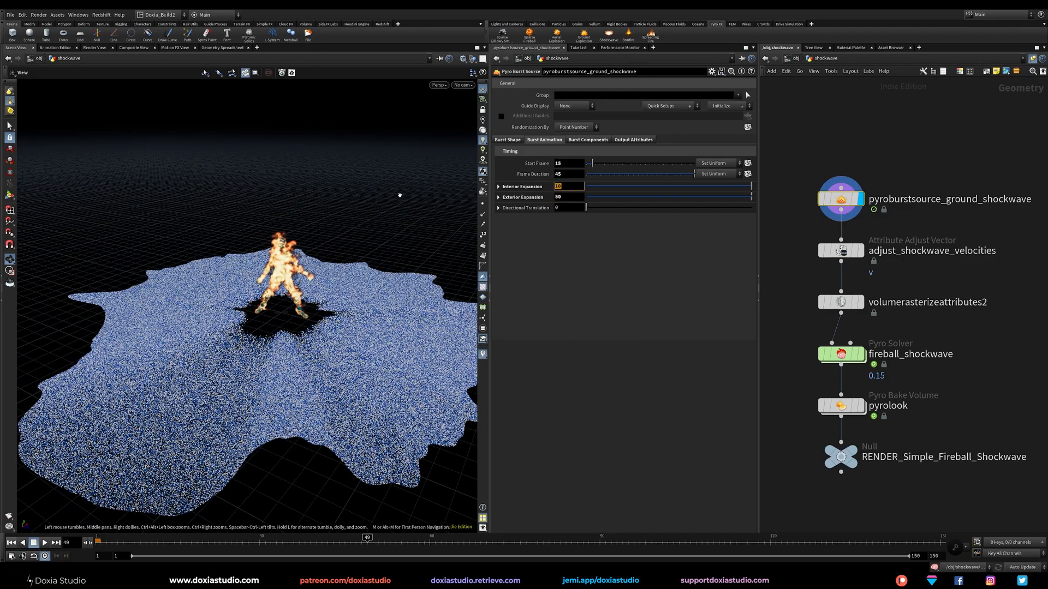
{"action": "type", "text": "30"}
{"action": "key", "text": "Return"}
- Move the timeline to frame 46 and set the burst shape noise Amplitude to about 0.234
{"action": "left_click_drag", "start_coordinate": [367, 540], "coordinate": [351, 556]}
{"action": "mouse_move", "coordinate": [390, 437]}
{"action": "left_mouse_down"}
{"action": "mouse_move", "coordinate": [382, 365]}
{"action": "mouse_move", "coordinate": [392, 456]}
{"action": "left_mouse_up"}
{"action": "left_click", "coordinate": [508, 140]}
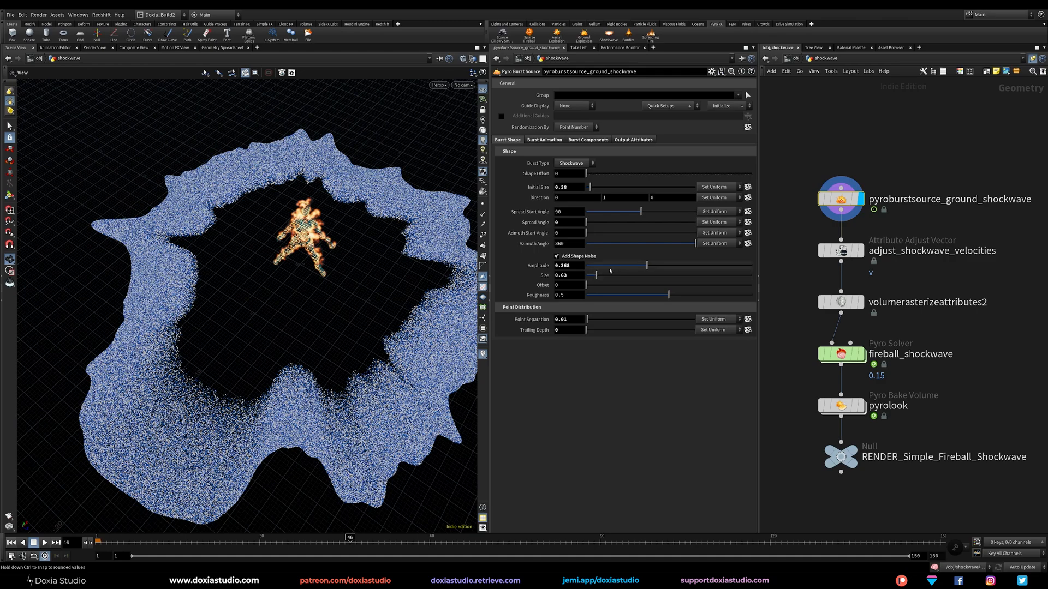
{"action": "left_click_drag", "start_coordinate": [619, 267], "coordinate": [625, 267]}
{"action": "left_click_drag", "start_coordinate": [367, 398], "coordinate": [364, 273]}
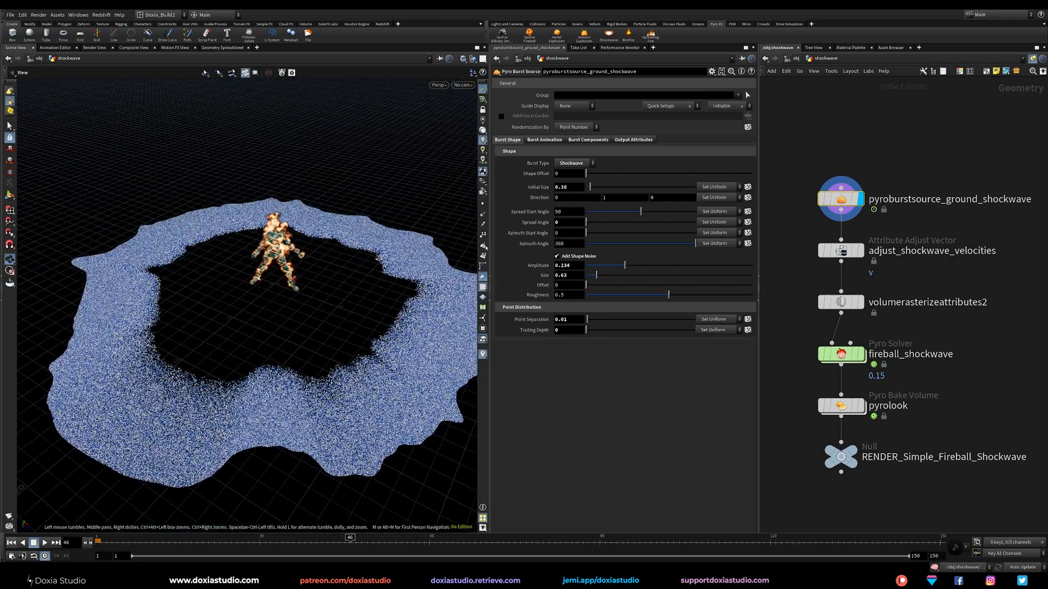
- Inspect the outputs of adjust_shockwave_velocities and volumerasterizeattributes2, and display the fireball_shockwave solver at frame 5
{"action": "left_click", "coordinate": [860, 252]}
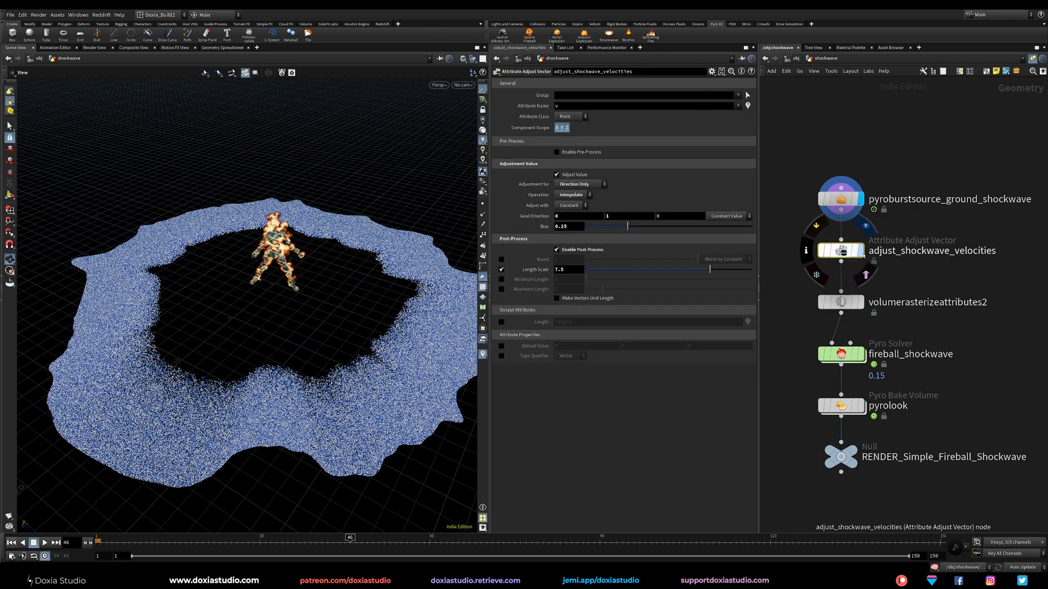
{"action": "left_click", "coordinate": [861, 251]}
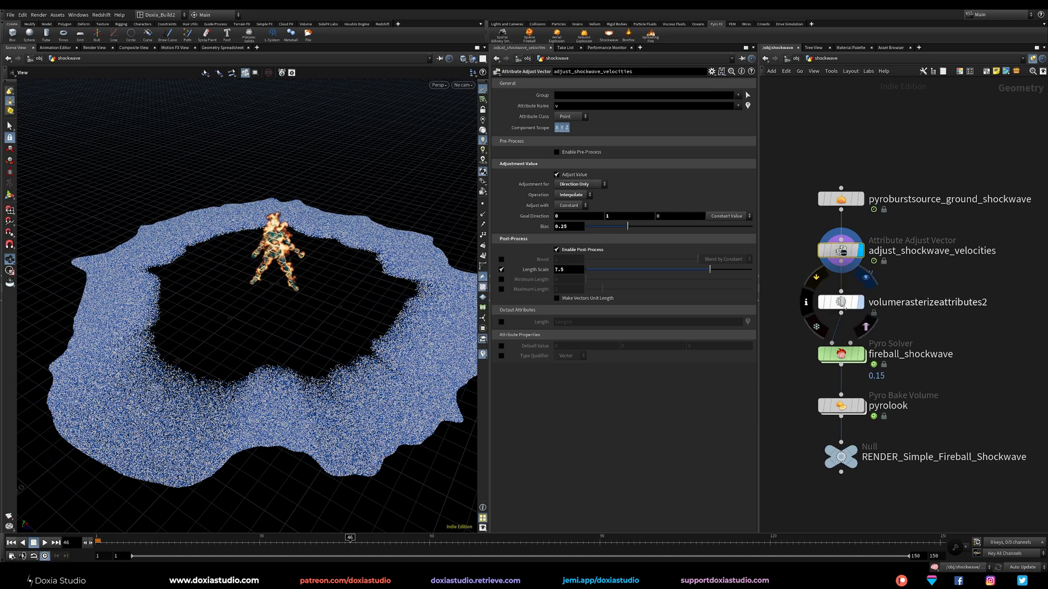
{"action": "left_click", "coordinate": [861, 302]}
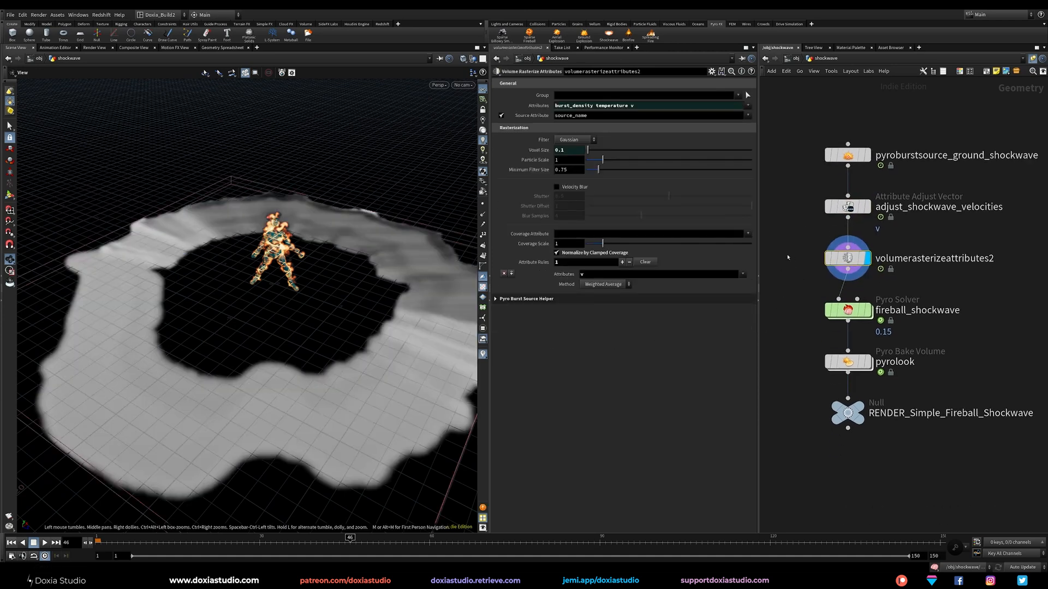
{"action": "left_click", "coordinate": [117, 541]}
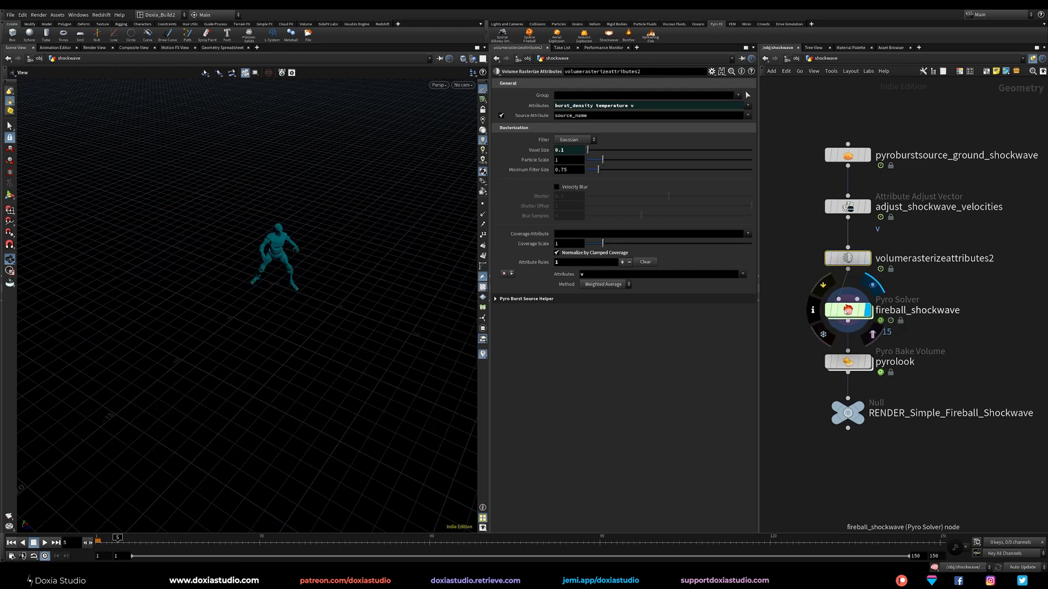
{"action": "left_click", "coordinate": [867, 310]}
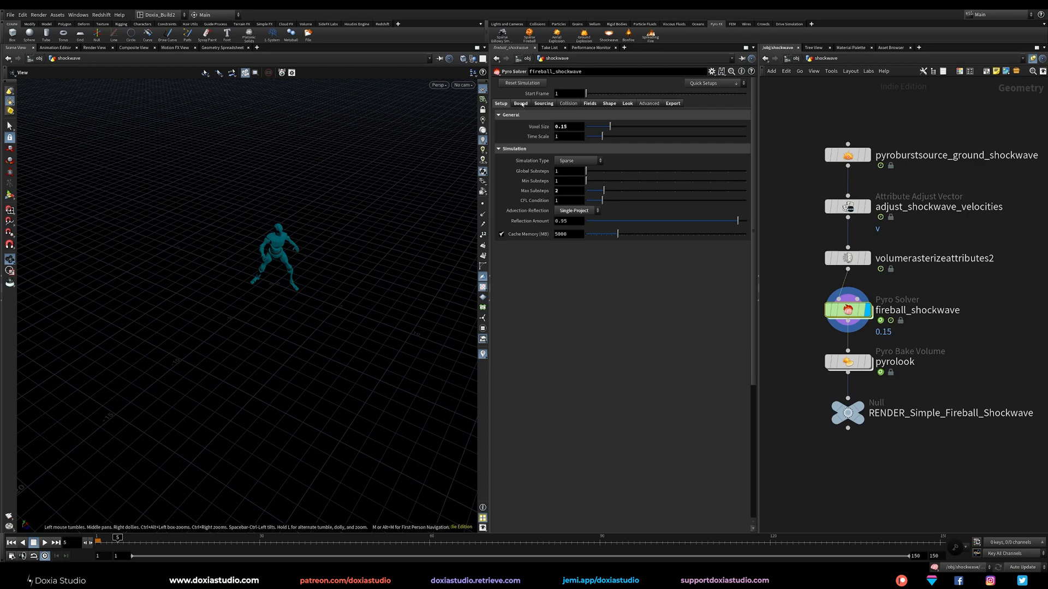
- Review the burst source's animation timing and the fireball_shockwave solver's sourcing and bound settings
{"action": "left_click", "coordinate": [848, 155]}
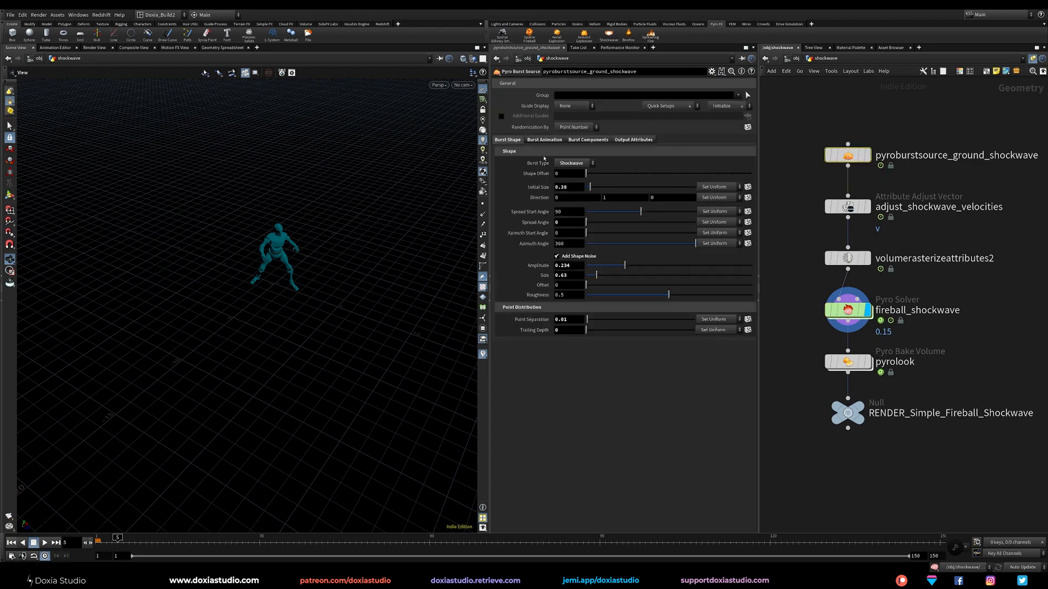
{"action": "left_click", "coordinate": [544, 140]}
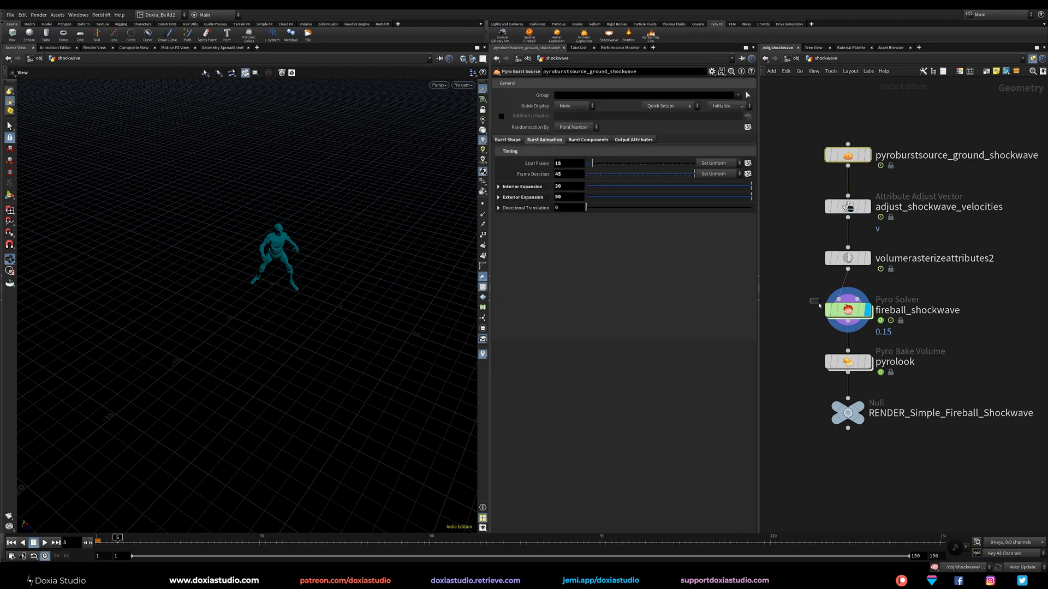
{"action": "left_click", "coordinate": [848, 310]}
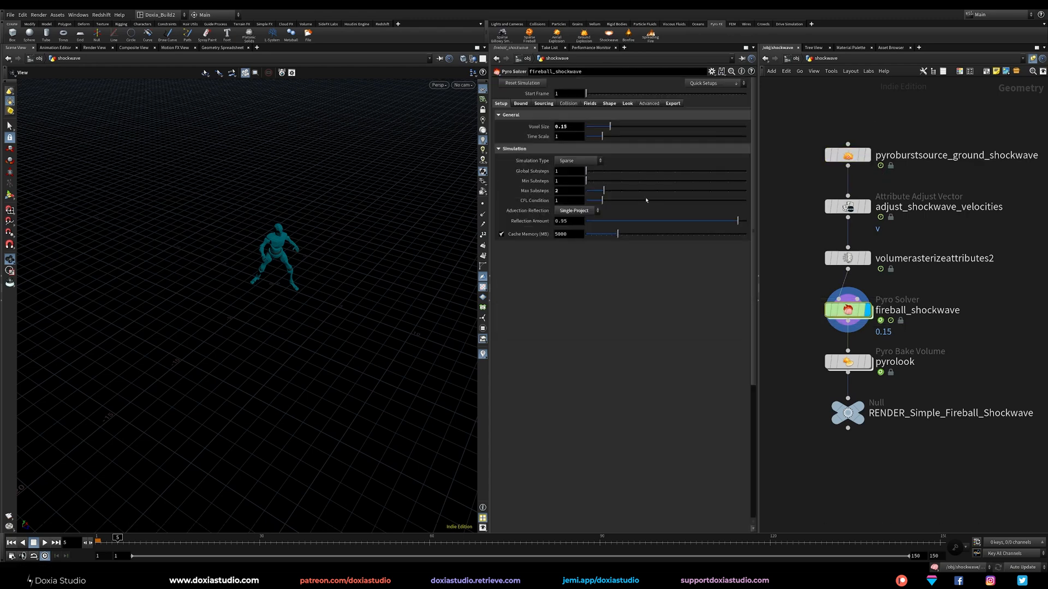
{"action": "left_click", "coordinate": [520, 104]}
{"action": "left_click", "coordinate": [543, 103]}
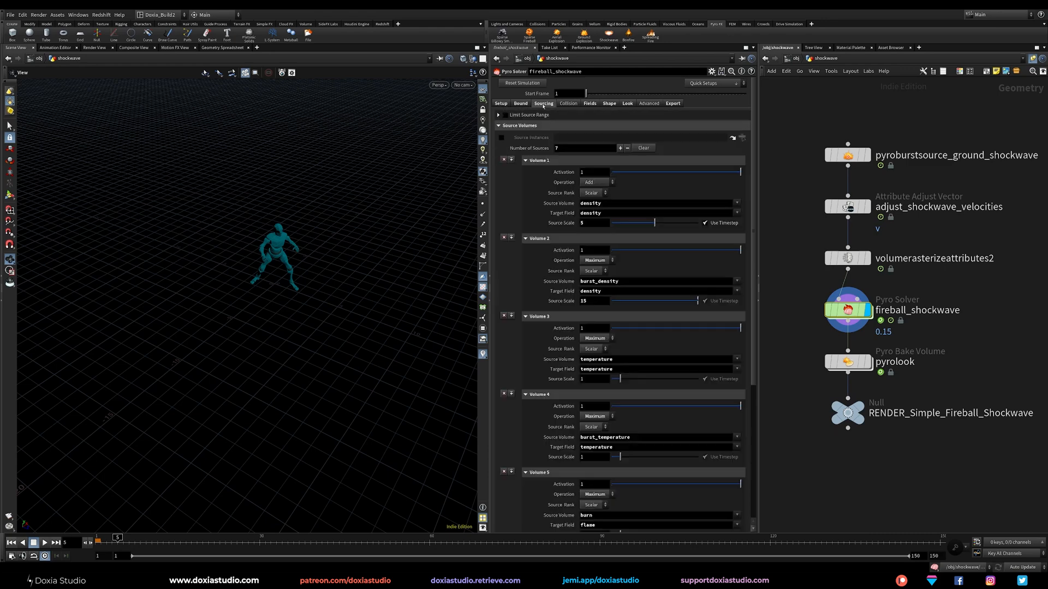
{"action": "left_click", "coordinate": [520, 103]}
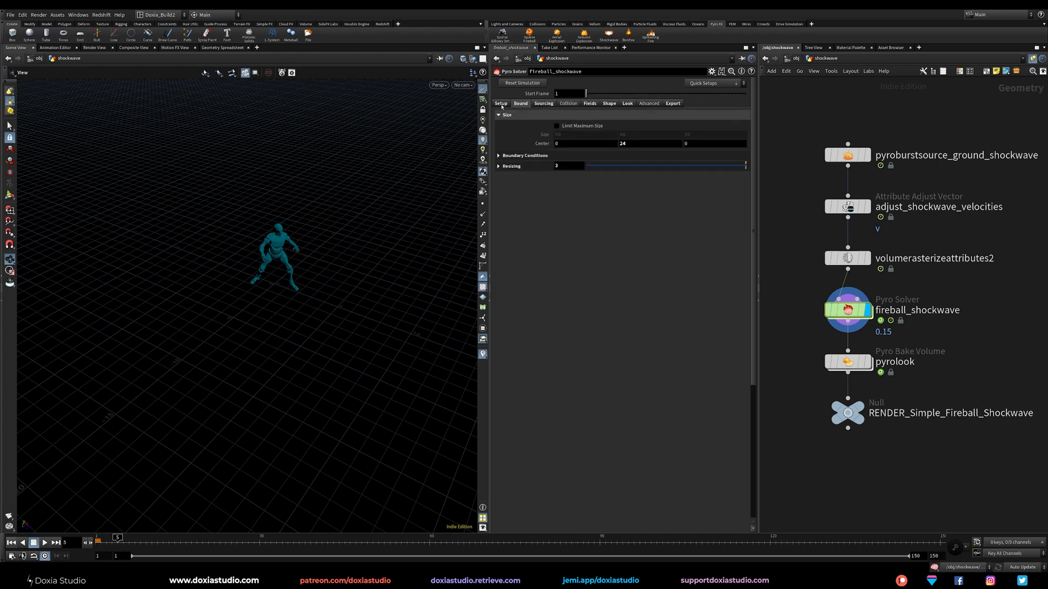
- Set the fireball_shockwave solver's Cache Memory to 15000 MB and its Start Frame to 15
{"action": "left_click", "coordinate": [502, 104]}
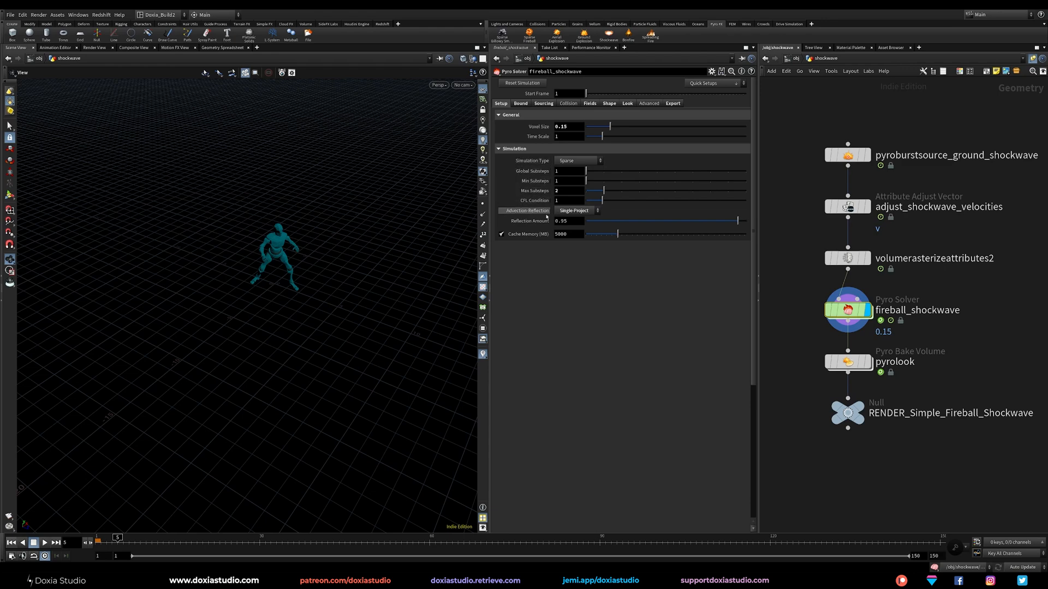
{"action": "type", "text": "1"}
{"action": "key", "text": "Return"}
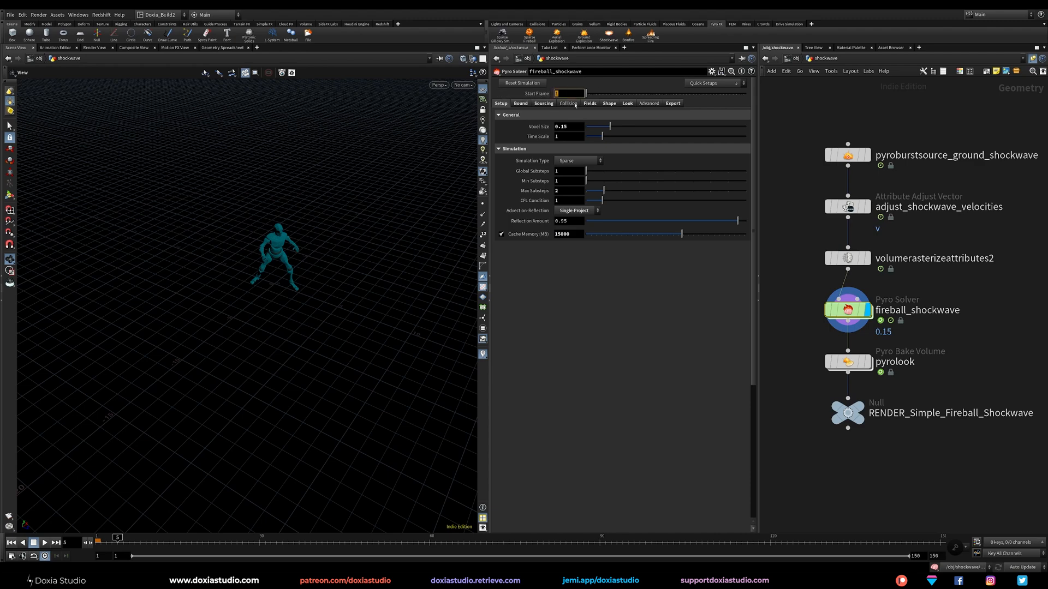
{"action": "key", "text": "Return"}
- Return the timeline to frame 1 and check the burst source's Start Frame against the solver's setup
{"action": "left_click_drag", "start_coordinate": [143, 541], "coordinate": [88, 543]}
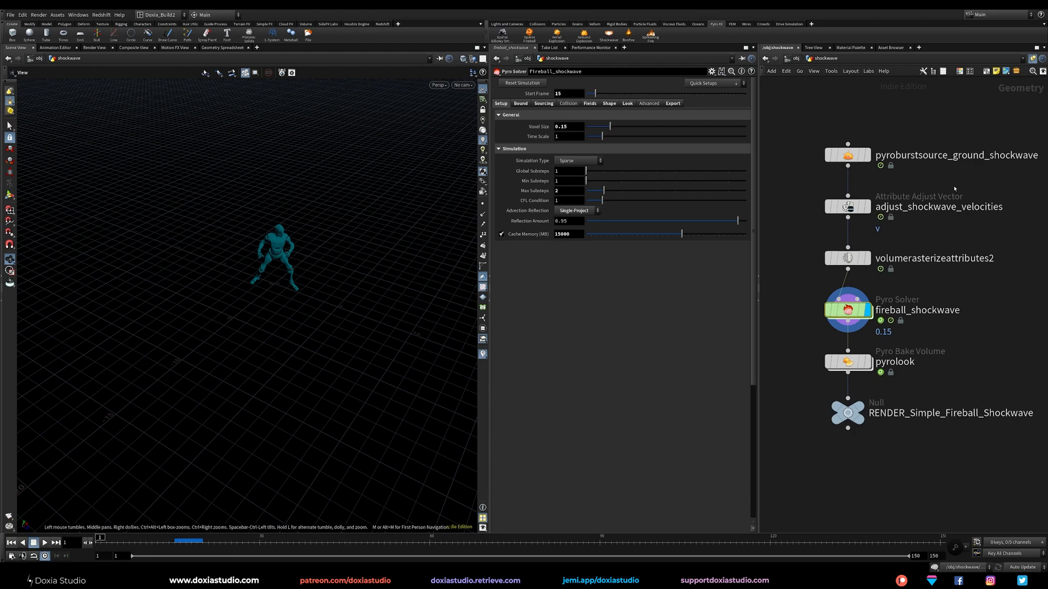
{"action": "left_click", "coordinate": [848, 155]}
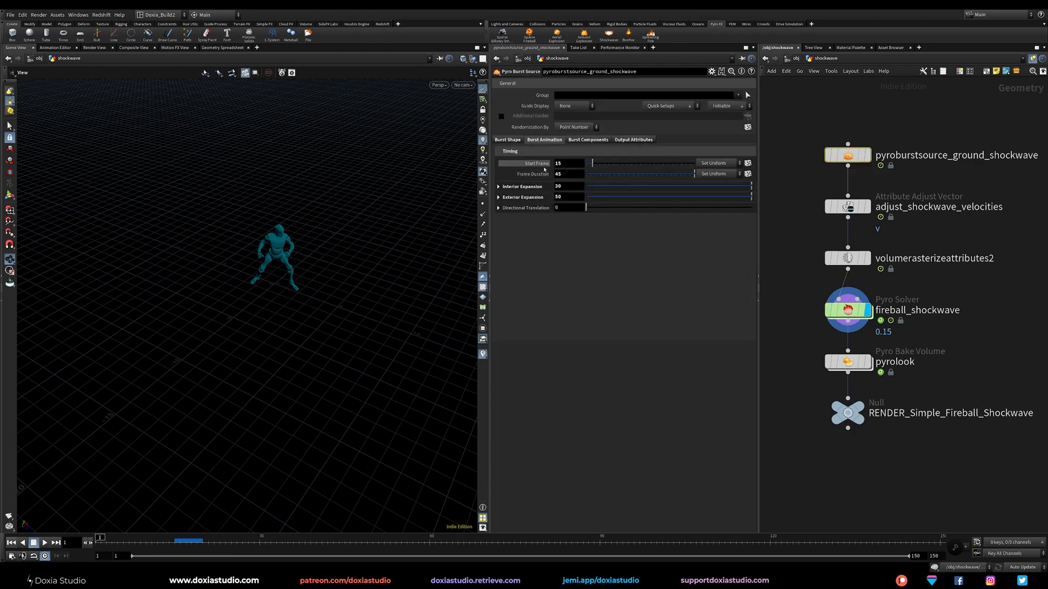
{"action": "double_click", "coordinate": [849, 311]}
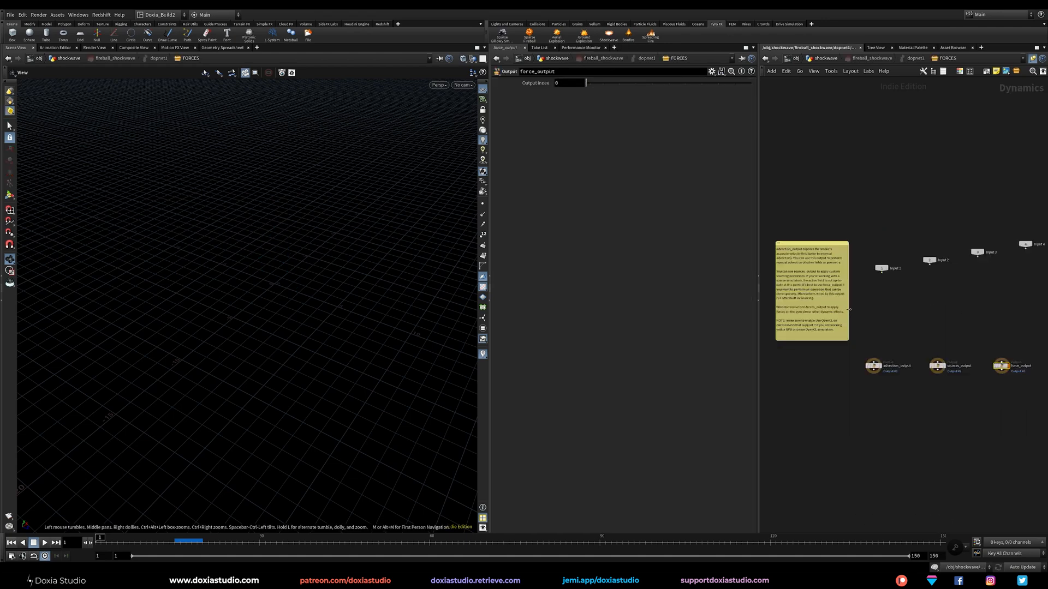
{"action": "key", "text": "u"}
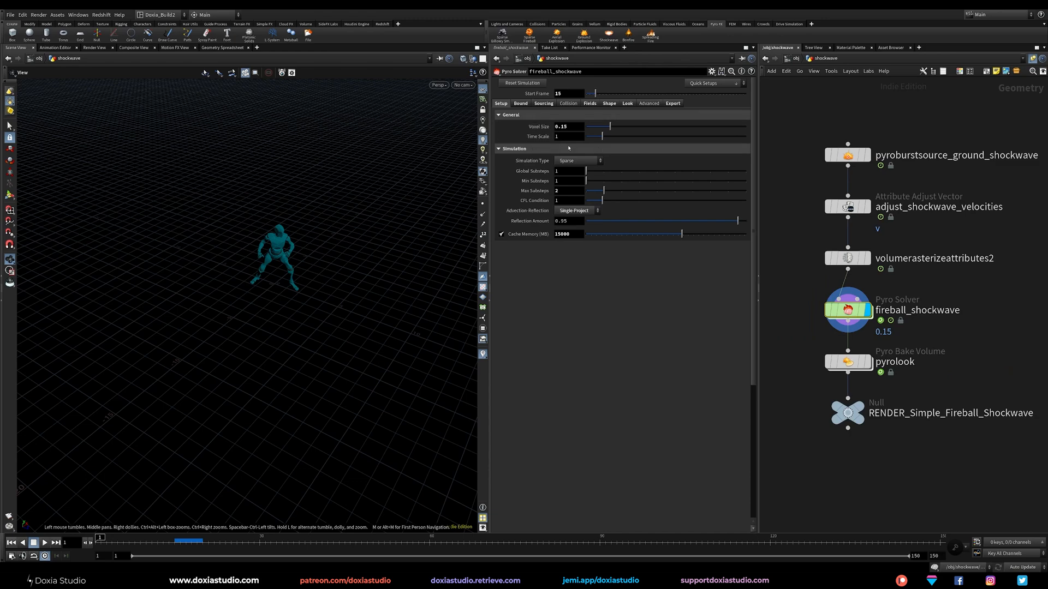
- Set the solver's Voxel Size to 0.3 and play the simulation from frame 1
{"action": "type", "text": "3"}
{"action": "key", "text": "Return"}
{"action": "mouse_move", "coordinate": [109, 541]}
{"action": "left_mouse_down"}
{"action": "mouse_move", "coordinate": [117, 541]}
{"action": "mouse_move", "coordinate": [95, 544]}
{"action": "mouse_move", "coordinate": [150, 543]}
{"action": "mouse_move", "coordinate": [98, 543]}
{"action": "left_mouse_up"}
{"action": "left_click", "coordinate": [44, 543]}
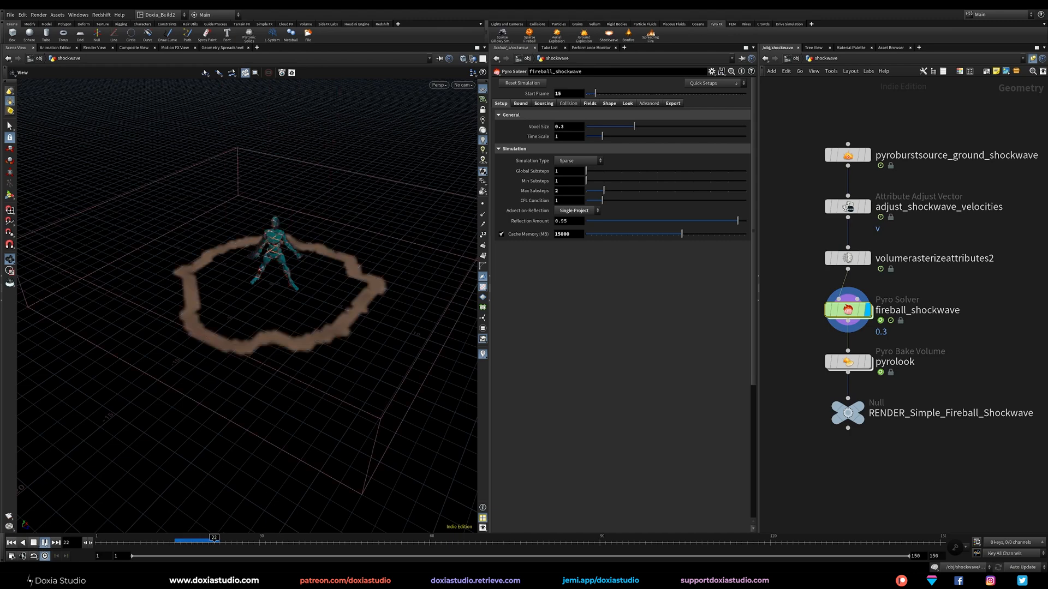
{"action": "left_click", "coordinate": [47, 544]}
- Scrub from frame 16 to 20 and compare the solver's bounding box with the rasterized source volume
{"action": "left_click_drag", "start_coordinate": [206, 474], "coordinate": [205, 402]}
{"action": "left_click", "coordinate": [186, 539]}
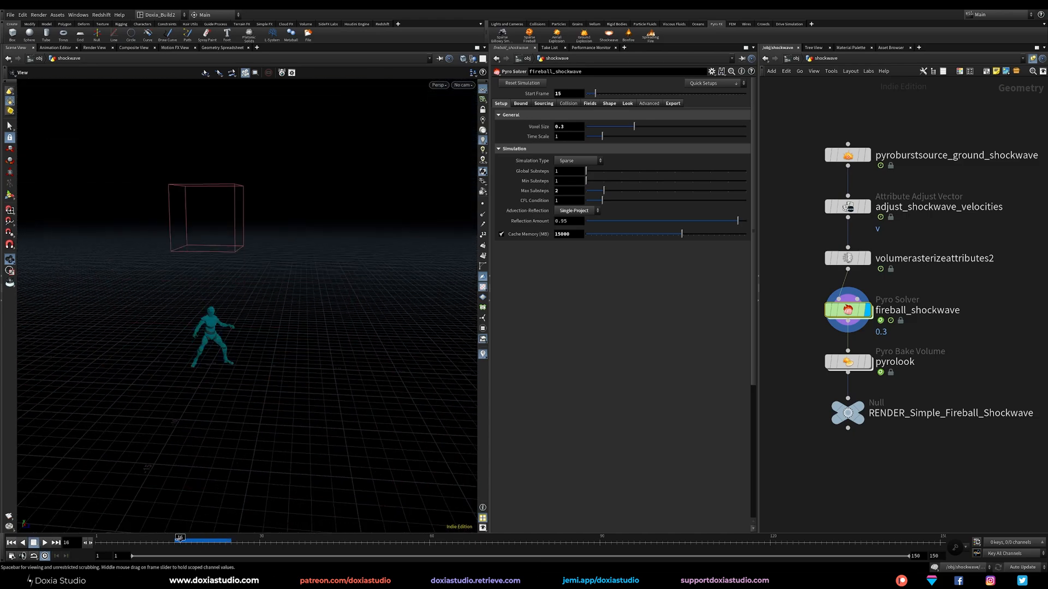
{"action": "left_click_drag", "start_coordinate": [186, 538], "coordinate": [202, 539]}
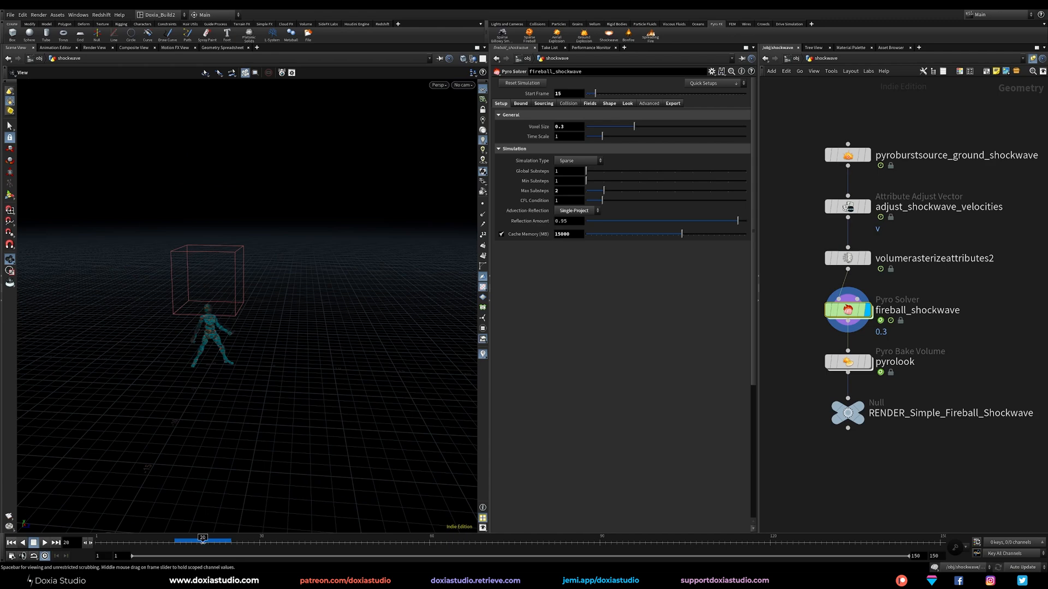
{"action": "left_click", "coordinate": [868, 258]}
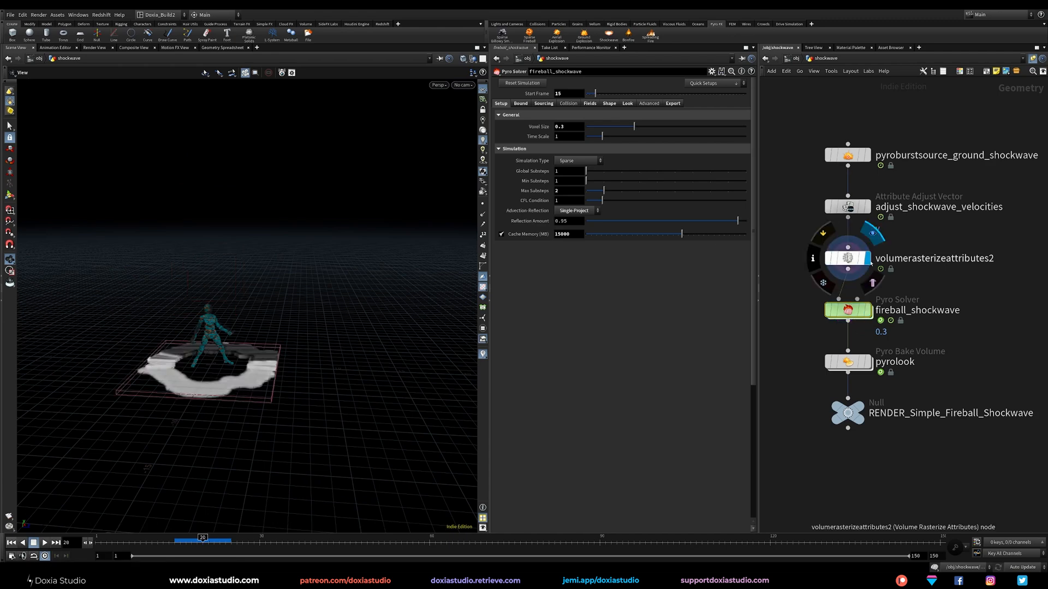
{"action": "left_click", "coordinate": [868, 310]}
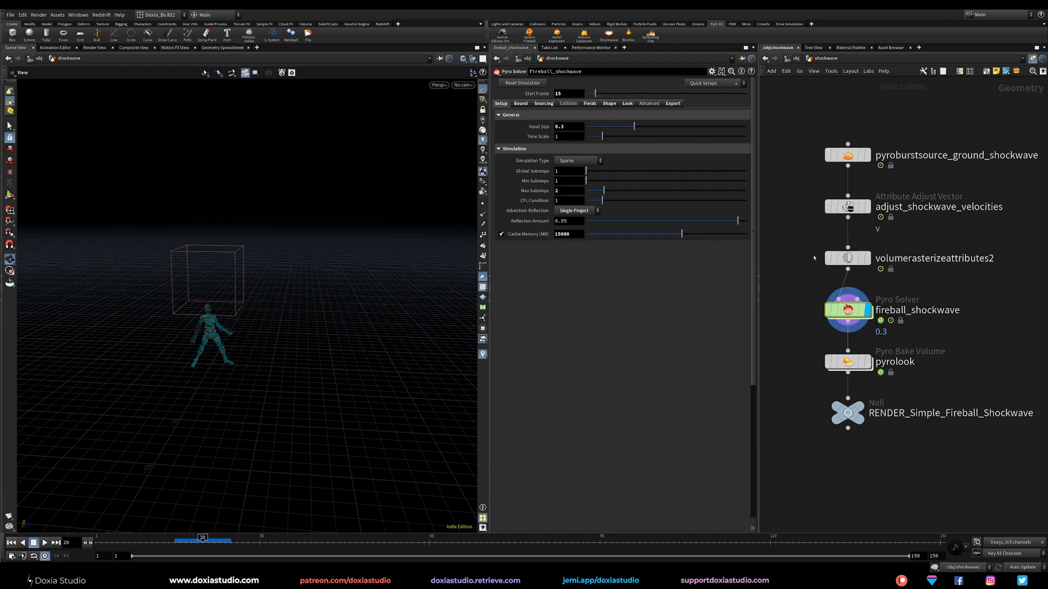
- Reset the solver bound's Center to 0, 0, 0 and show its boundary conditions
{"action": "left_click", "coordinate": [521, 103]}
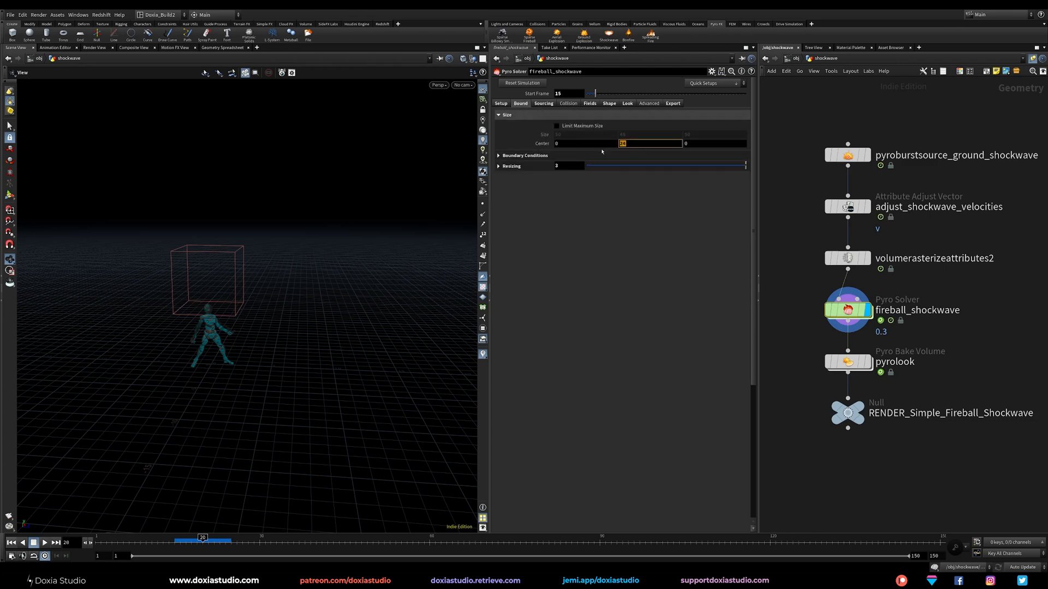
{"action": "right_click", "coordinate": [541, 113]}
{"action": "left_click", "coordinate": [563, 124]}
{"action": "left_click", "coordinate": [510, 155]}
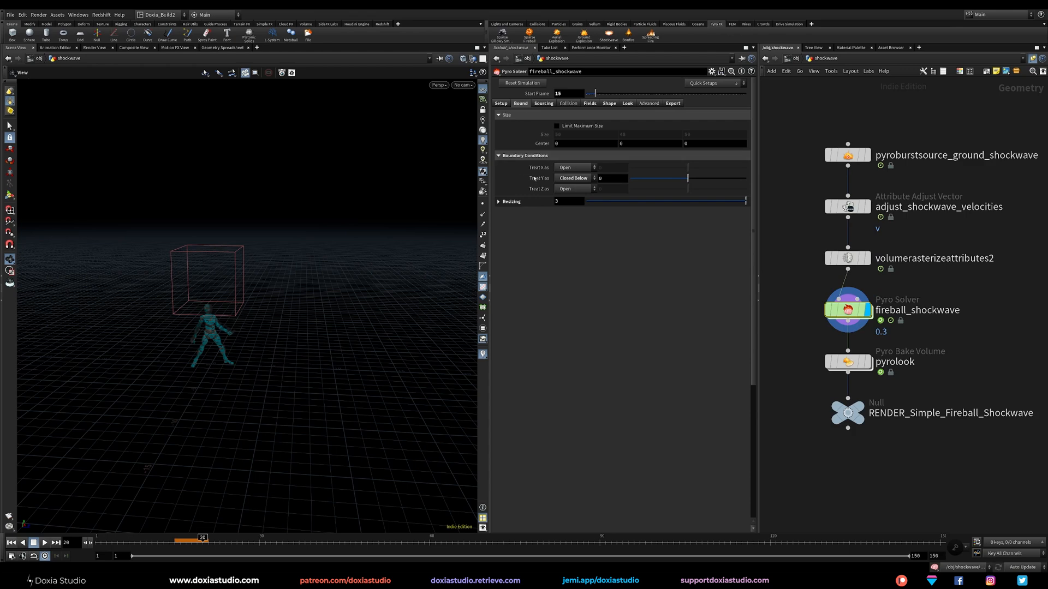
- Replay the simulation from the first frame to frame 25 to check the bounding box
{"action": "left_click_drag", "start_coordinate": [211, 491], "coordinate": [249, 395]}
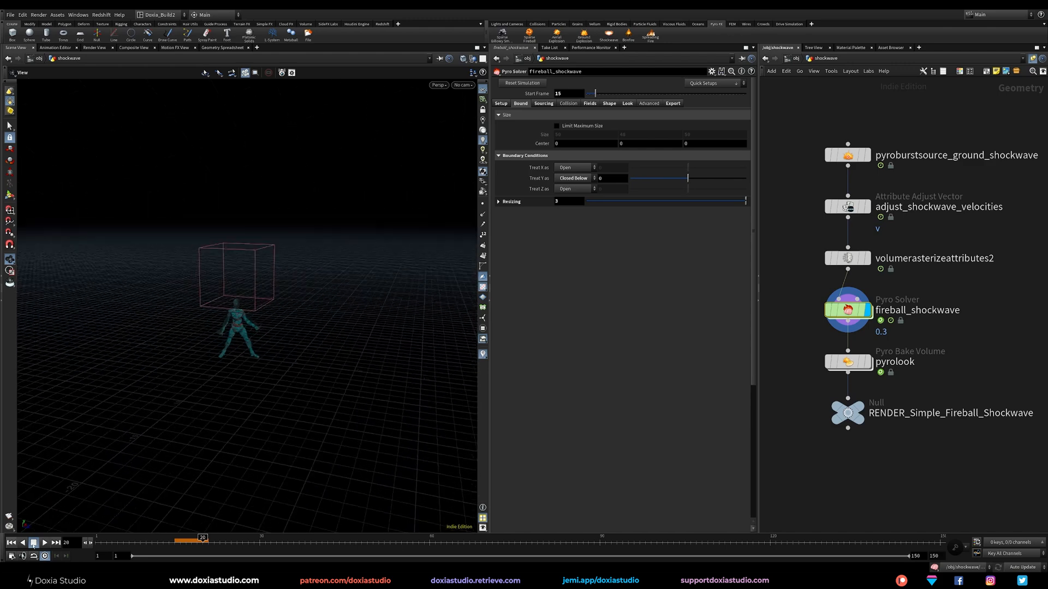
{"action": "left_click", "coordinate": [12, 544]}
{"action": "left_click", "coordinate": [46, 543]}
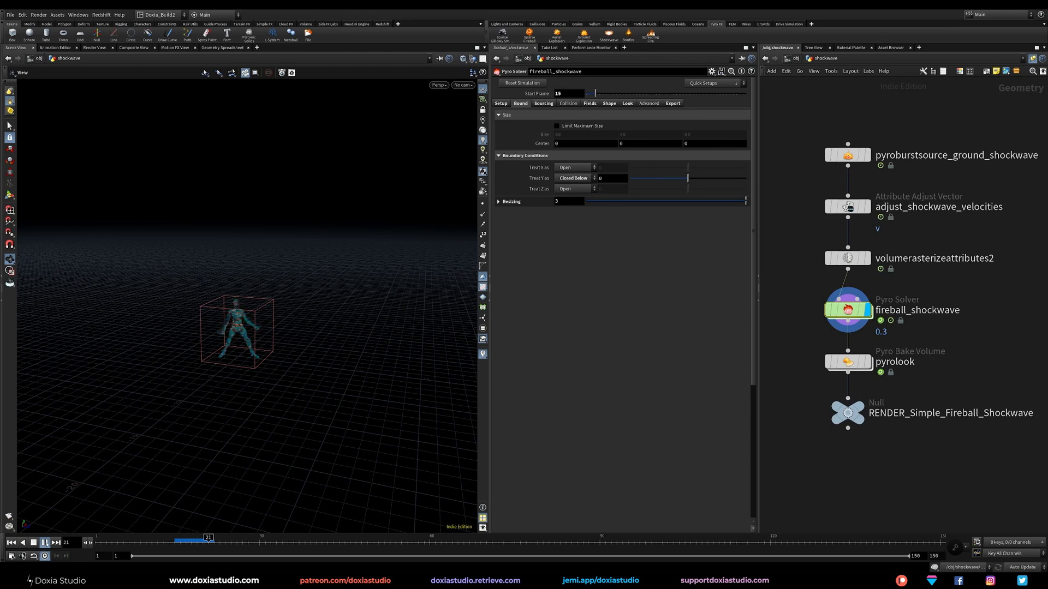
{"action": "left_click", "coordinate": [45, 542]}
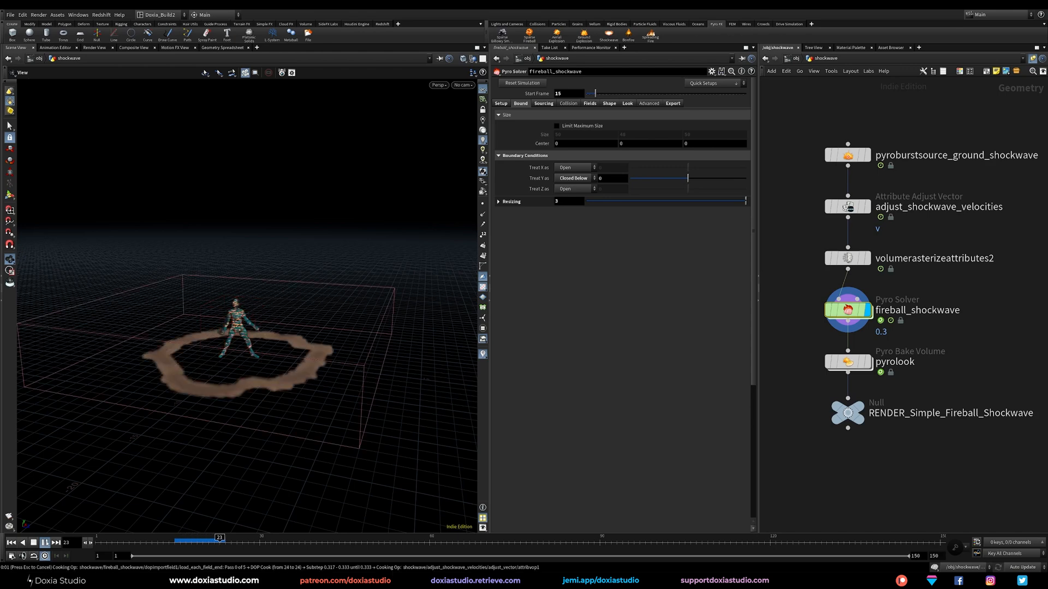
- Set the solver's Voxel Size to 0.1 and preview the simulation around frames 15 to 17
{"action": "left_click", "coordinate": [501, 103]}
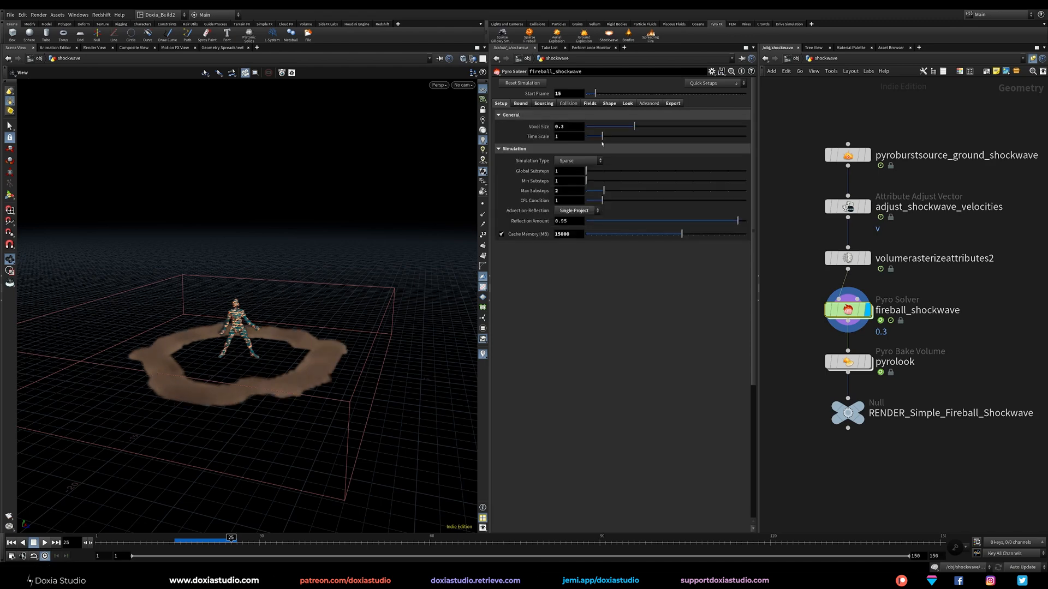
{"action": "left_click", "coordinate": [562, 130]}
{"action": "key", "text": "shift+Left"}
{"action": "key", "text": "shift+Left"}
{"action": "type", "text": "1"}
{"action": "key", "text": "Left"}
{"action": "type", "text": "."}
{"action": "key", "text": "Return"}
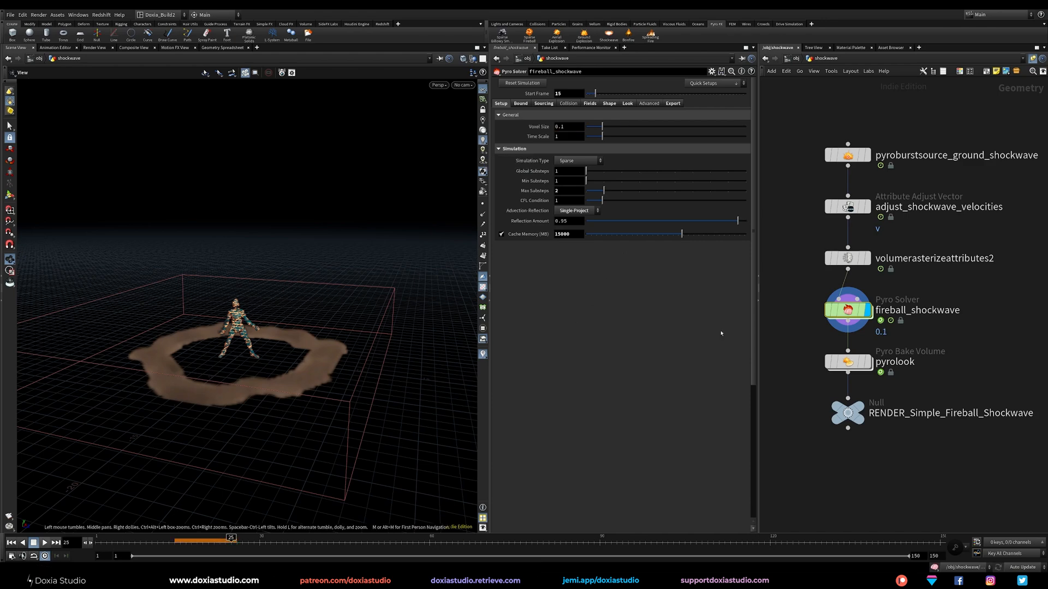
{"action": "left_click", "coordinate": [163, 539]}
{"action": "left_click", "coordinate": [176, 540]}
{"action": "left_click", "coordinate": [186, 541]}
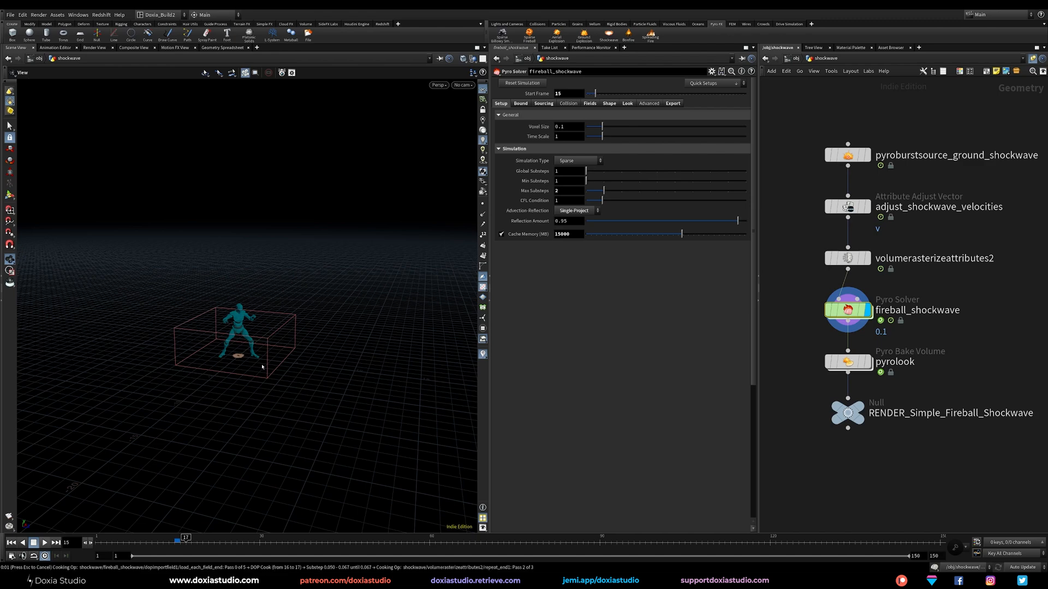
- Set the solver's Voxel Size to 0.15 and move the timeline to frame 15
{"action": "type", "text": "5"}
{"action": "key", "text": "Return"}
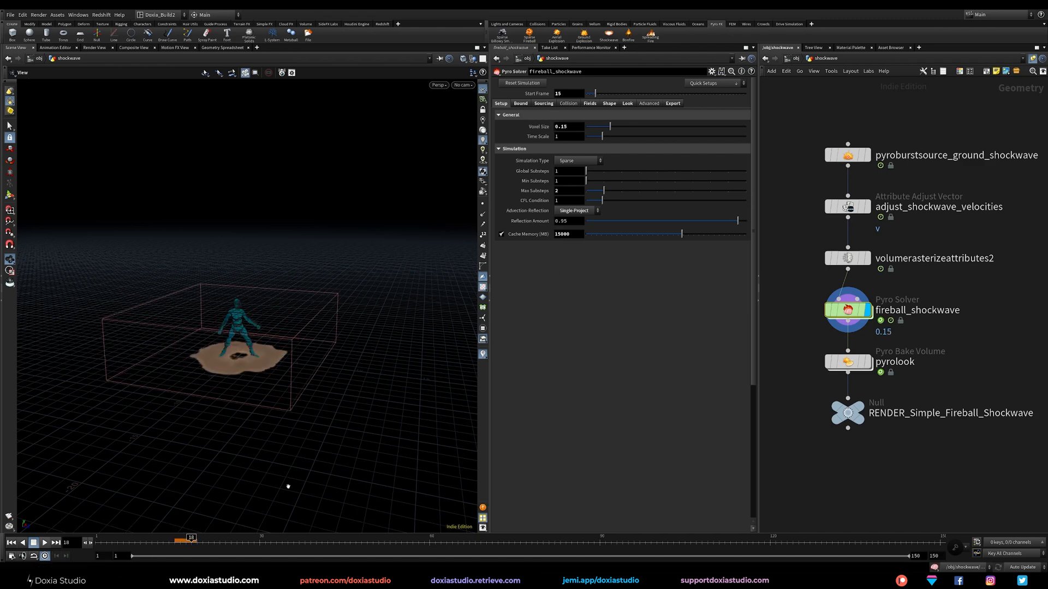
{"action": "left_click", "coordinate": [175, 539]}
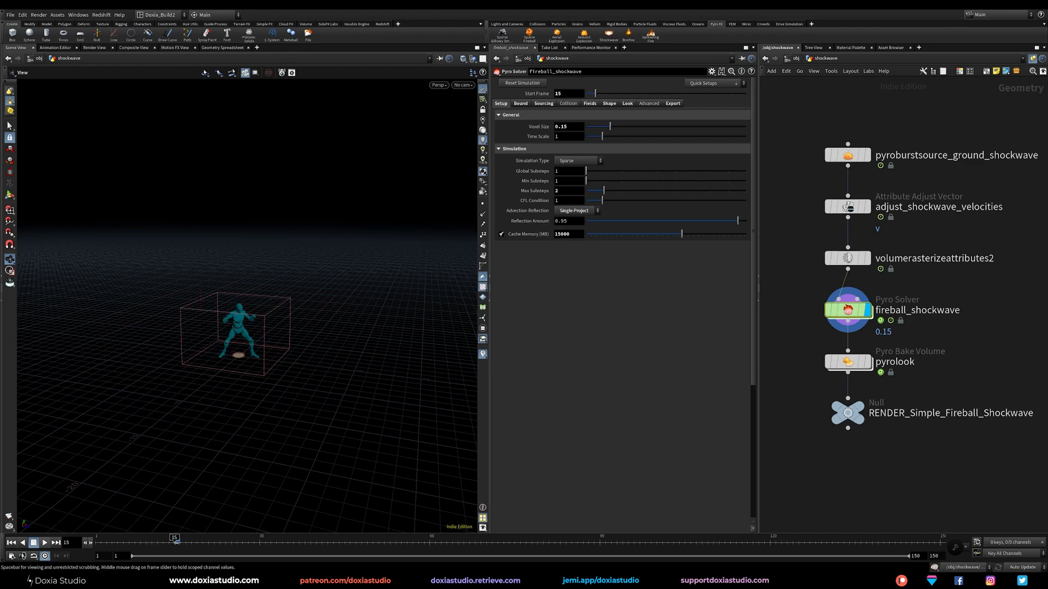
- Save the scene and simulate the shockwave from the first frame to about frame 50
{"action": "left_click", "coordinate": [12, 543]}
{"action": "scroll", "coordinate": [243, 391], "scroll_direction": "up", "scroll_amount": 1}
{"action": "key", "text": "ctrl+s"}
{"action": "key", "text": "Up"}
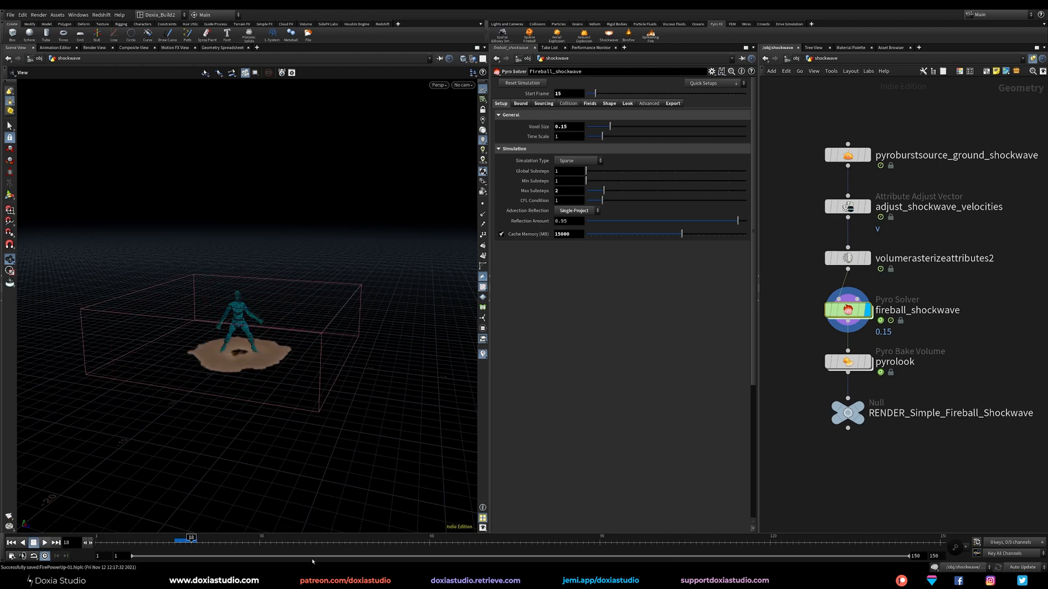
{"action": "key", "text": "Up"}
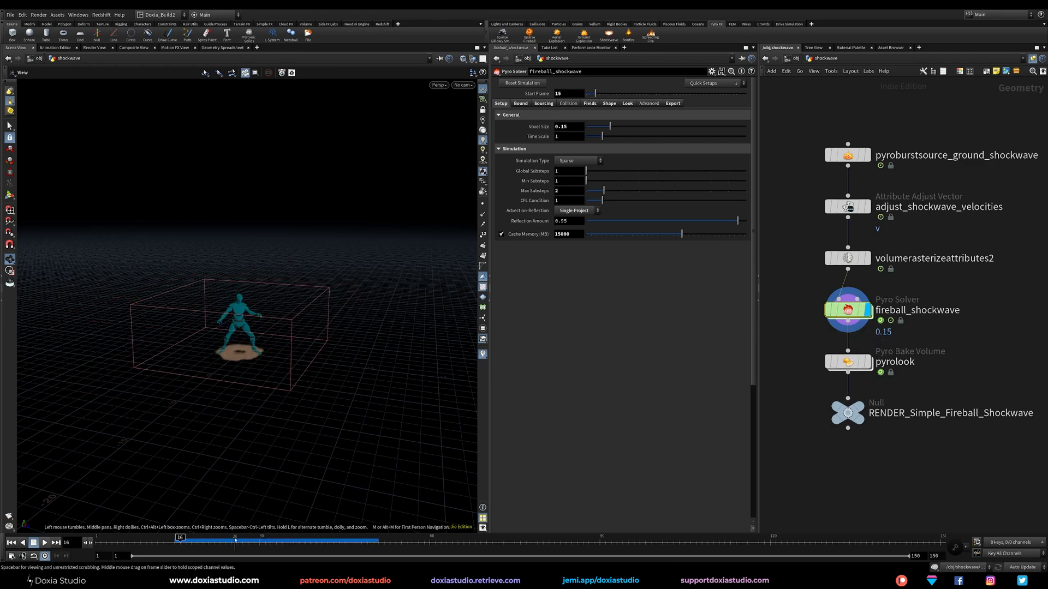
- Scrub through the cached shockwave simulation from frame 15 to about frame 48 to inspect its shape
{"action": "left_click", "coordinate": [175, 540]}
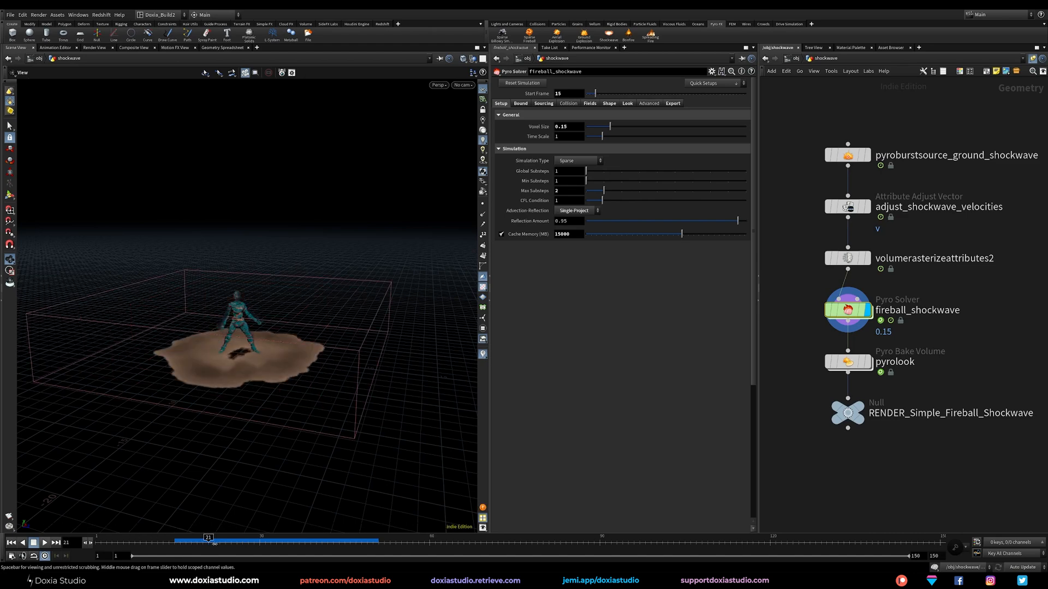
{"action": "left_click_drag", "start_coordinate": [214, 545], "coordinate": [371, 546]}
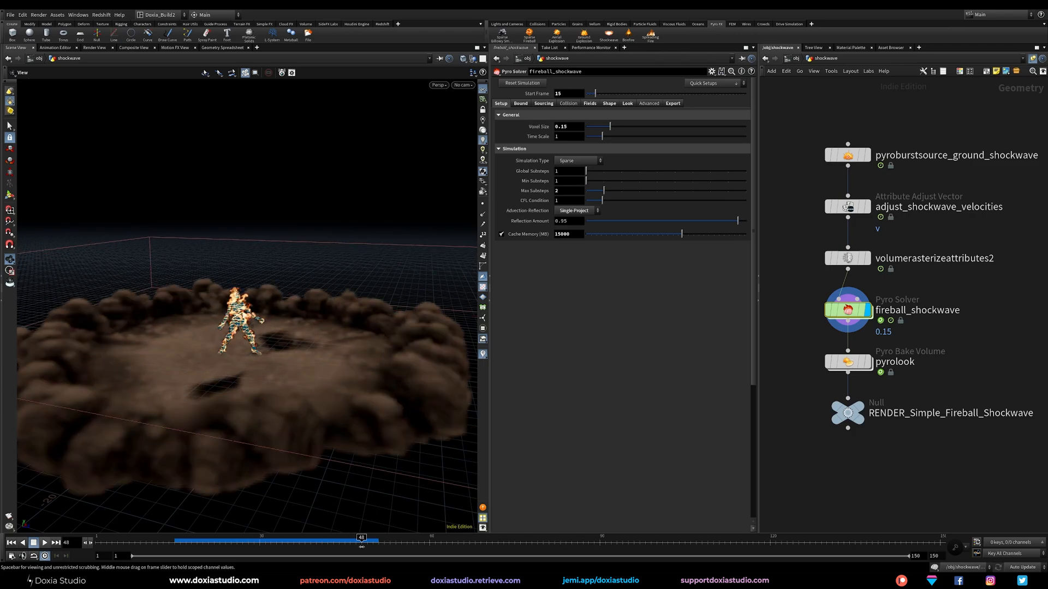
{"action": "mouse_move", "coordinate": [328, 437]}
{"action": "left_mouse_down"}
{"action": "mouse_move", "coordinate": [294, 392]}
{"action": "mouse_move", "coordinate": [233, 430]}
{"action": "mouse_move", "coordinate": [313, 444]}
{"action": "mouse_move", "coordinate": [297, 425]}
{"action": "left_mouse_up"}
{"action": "mouse_move", "coordinate": [325, 546]}
{"action": "left_mouse_down"}
{"action": "mouse_move", "coordinate": [209, 546]}
{"action": "mouse_move", "coordinate": [359, 548]}
{"action": "left_mouse_up"}
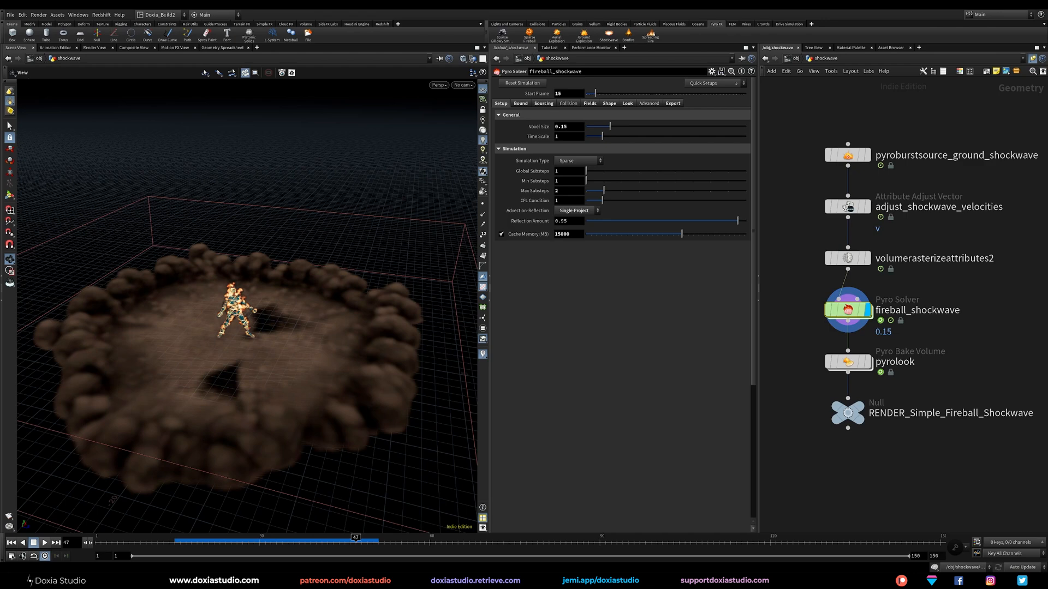
- Set the Source Scale of the solver's Volume 3 temperature source to 2
{"action": "left_click", "coordinate": [543, 104]}
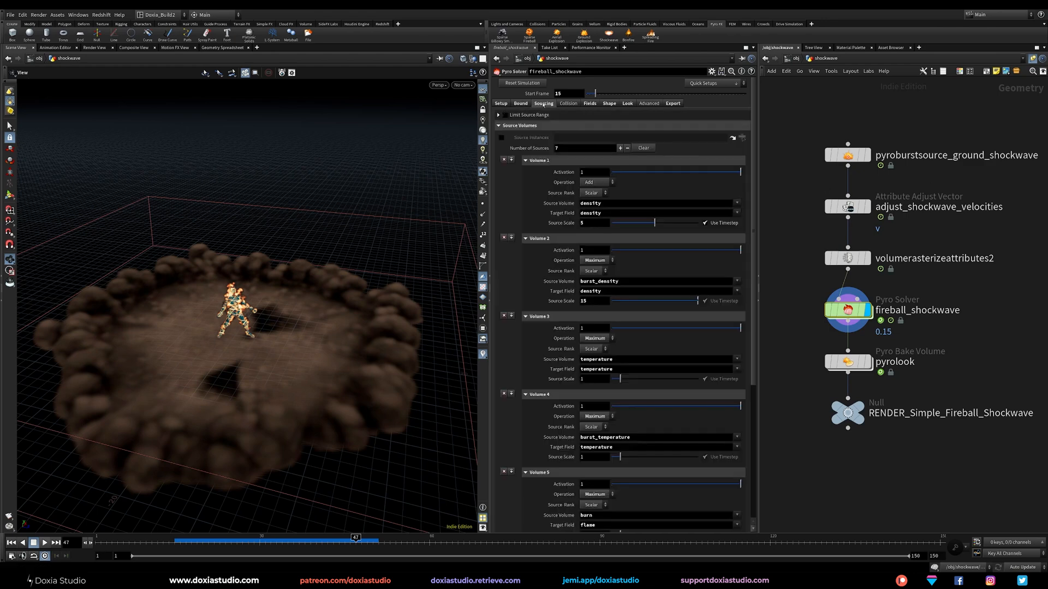
{"action": "scroll", "coordinate": [627, 218], "scroll_direction": "down", "scroll_amount": 2}
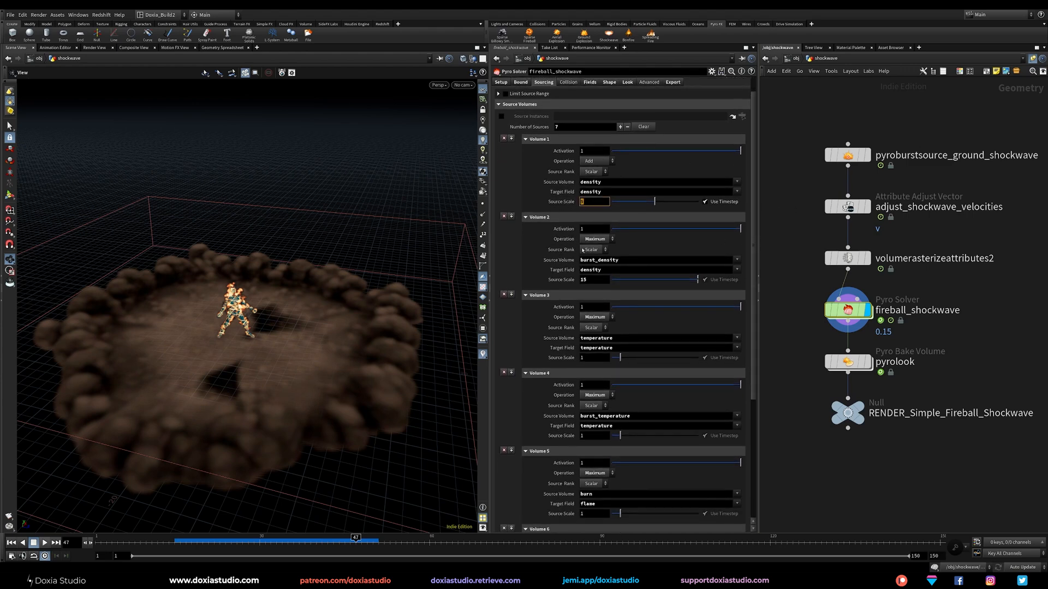
{"action": "scroll", "coordinate": [756, 267], "scroll_direction": "down", "scroll_amount": 2}
{"action": "scroll", "coordinate": [756, 267], "scroll_direction": "down", "scroll_amount": 1}
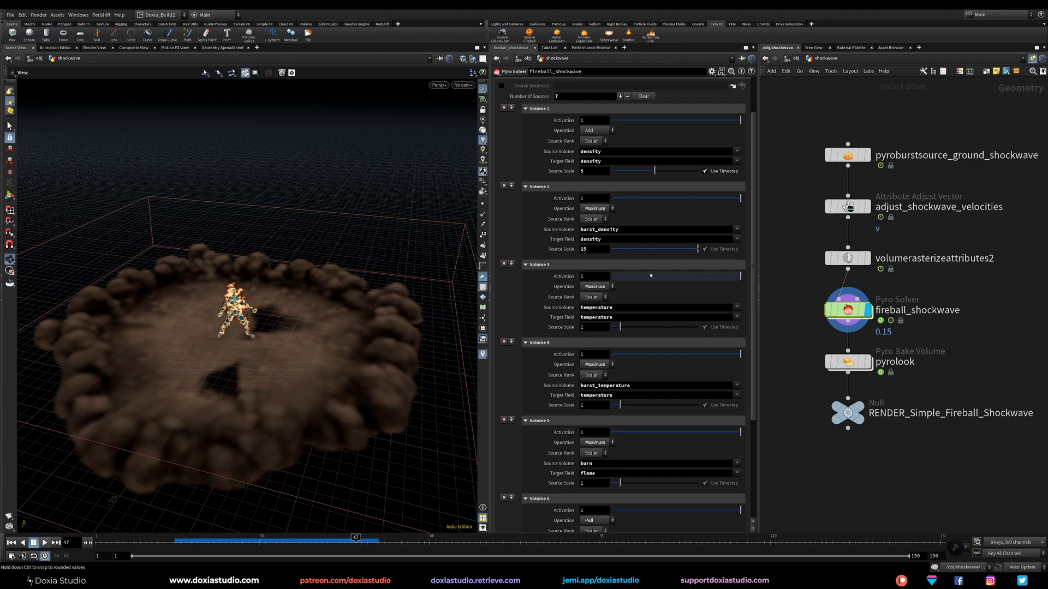
{"action": "left_click_drag", "start_coordinate": [751, 273], "coordinate": [748, 315]}
{"action": "scroll", "coordinate": [572, 284], "scroll_direction": "down", "scroll_amount": 2}
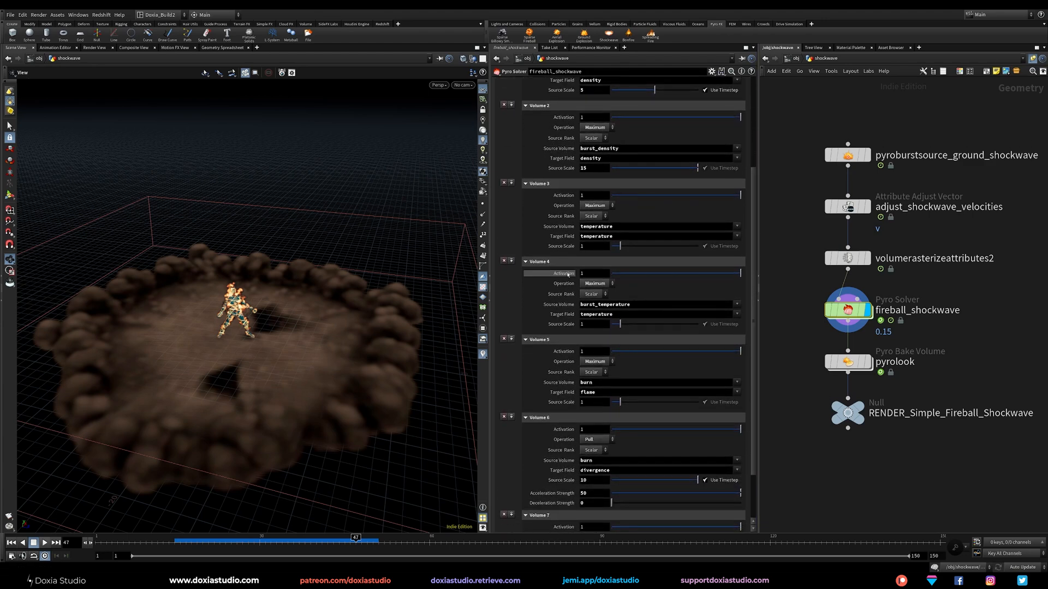
{"action": "key", "text": "BackSpace"}
{"action": "type", "text": "2"}
{"action": "key", "text": "Return"}
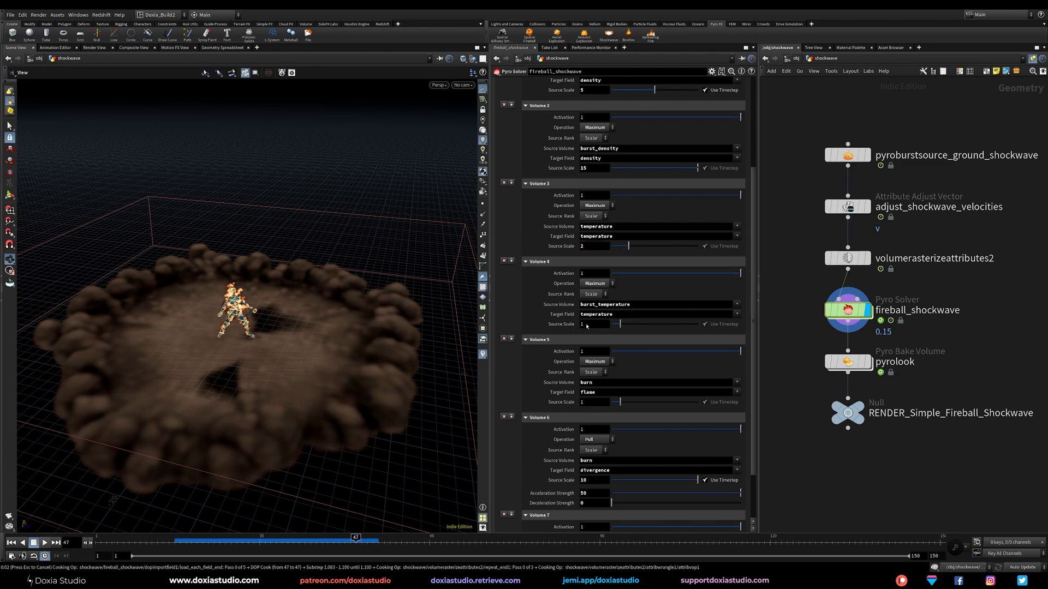
- Return to frame 1 and set the Source Scale to 2 for both the burst_temperature and burn-to-flame source volumes
{"action": "scroll", "coordinate": [587, 326], "scroll_direction": "down", "scroll_amount": 2}
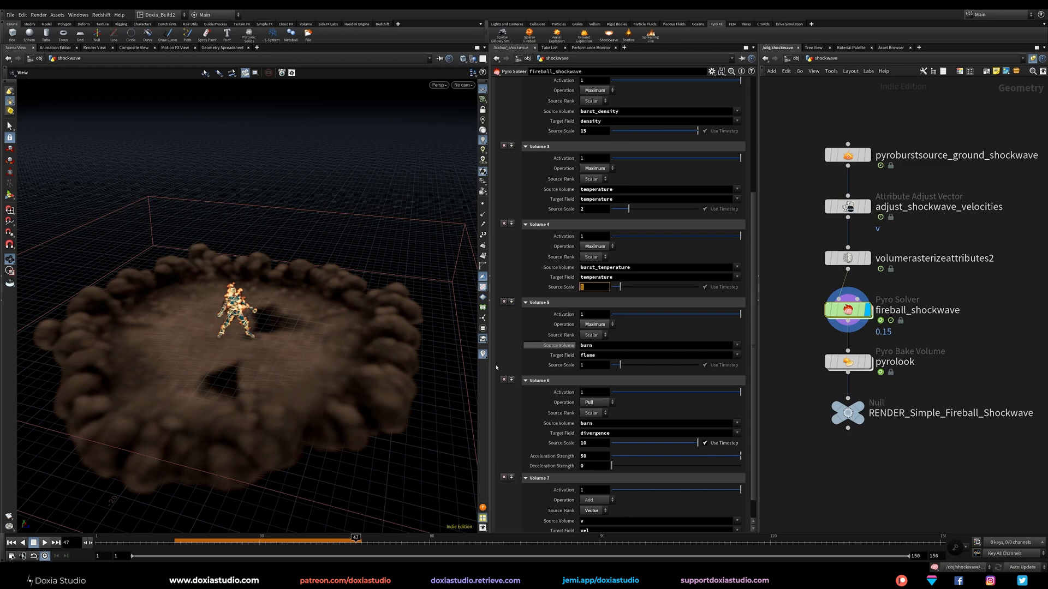
{"action": "left_click", "coordinate": [11, 543]}
{"action": "double_click", "coordinate": [588, 288]}
{"action": "type", "text": "2"}
{"action": "double_click", "coordinate": [592, 364]}
{"action": "type", "text": "2"}
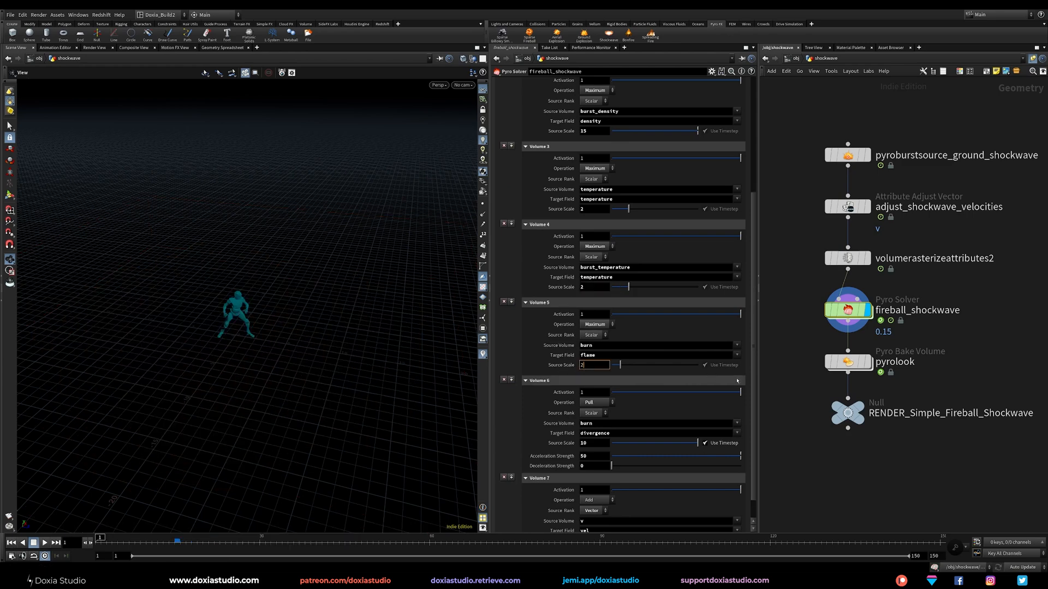
{"action": "left_click_drag", "start_coordinate": [753, 373], "coordinate": [753, 393]}
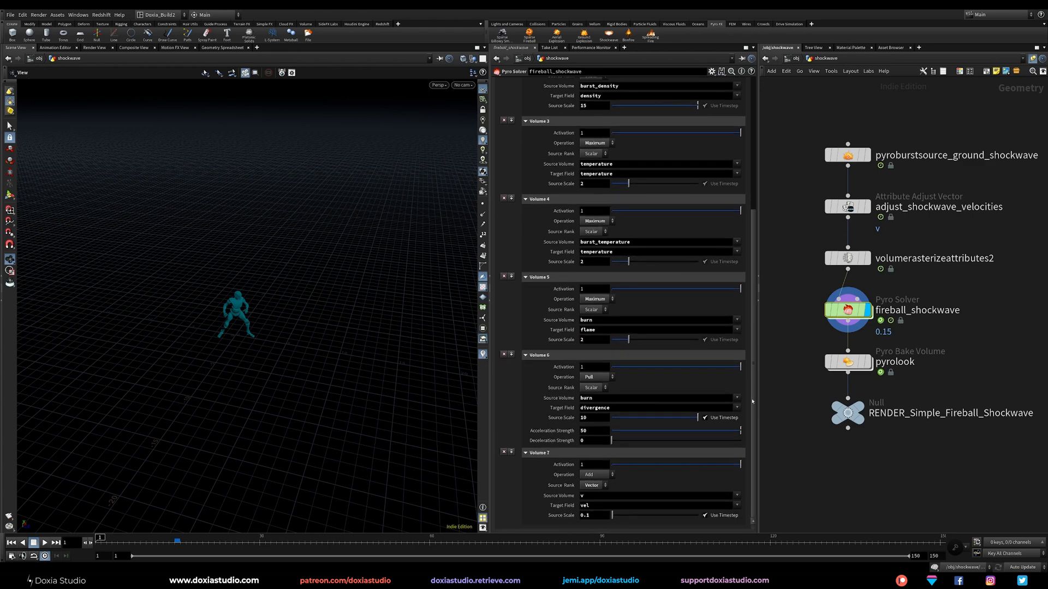
- Set the solver's density Dissipation to 0.5 and its temperature Cooling Rate to 0.75
{"action": "scroll", "coordinate": [609, 114], "scroll_direction": "up", "scroll_amount": 10}
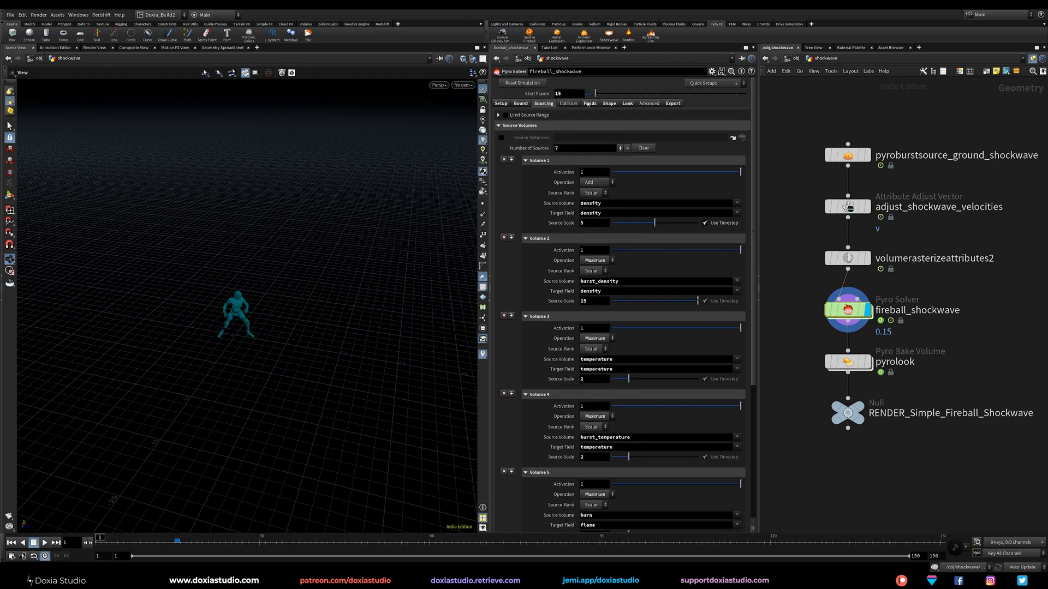
{"action": "left_click", "coordinate": [590, 103]}
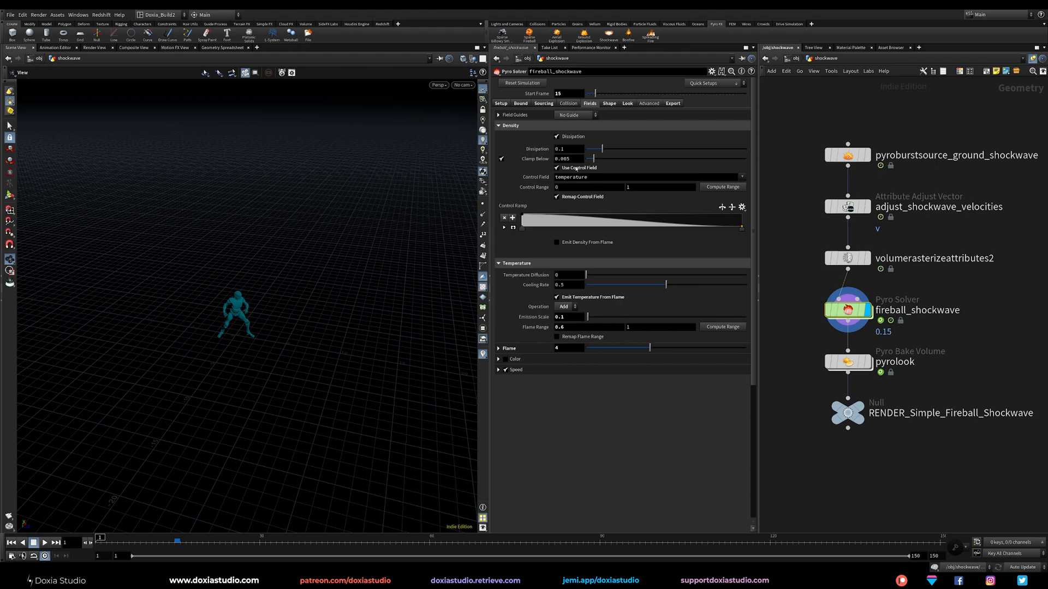
{"action": "double_click", "coordinate": [561, 150]}
{"action": "type", "text": "5"}
{"action": "key", "text": "Return"}
{"action": "type", "text": "575"}
{"action": "key", "text": "Return"}
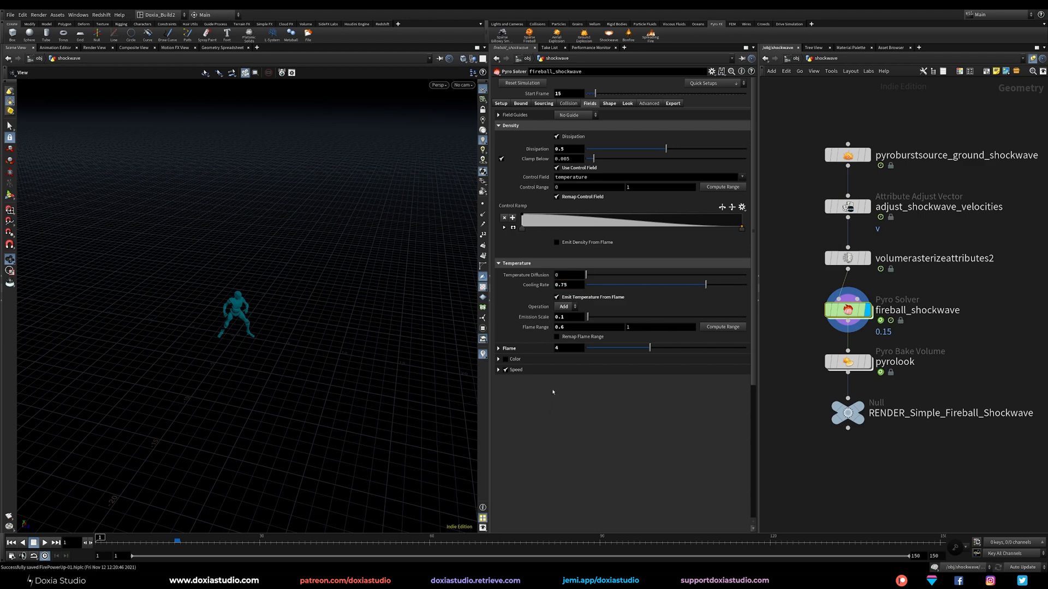
- Set the solver's Disturbance shaping strength to 25
{"action": "left_click", "coordinate": [608, 103]}
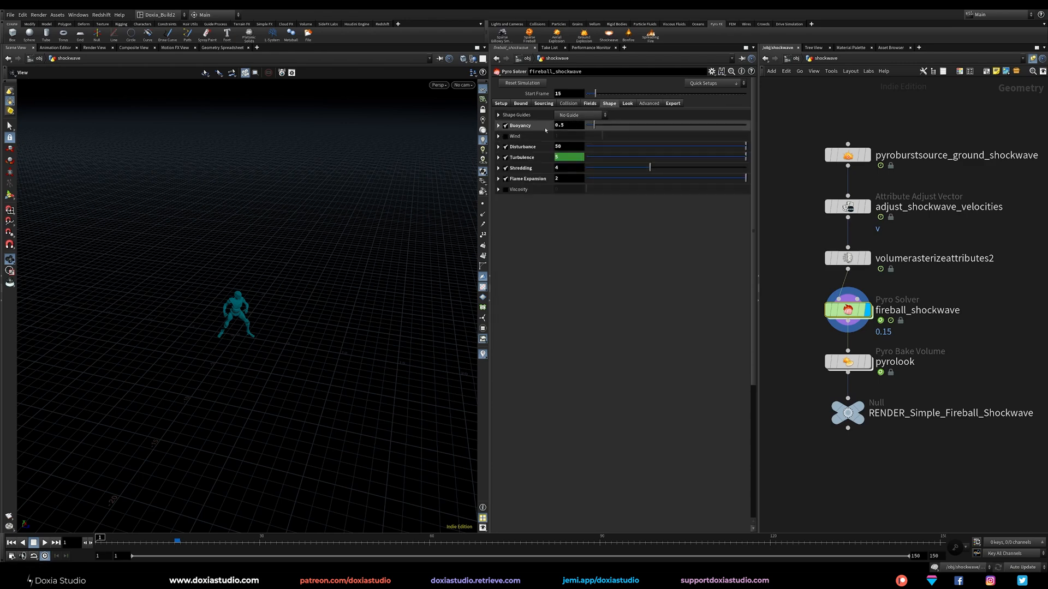
{"action": "double_click", "coordinate": [558, 146]}
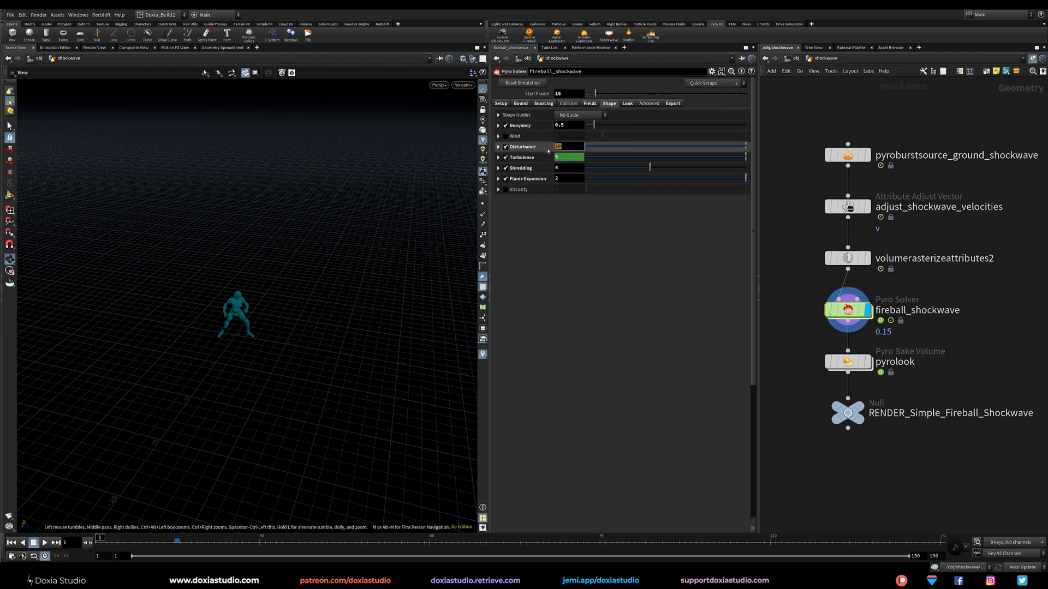
{"action": "type", "text": "25"}
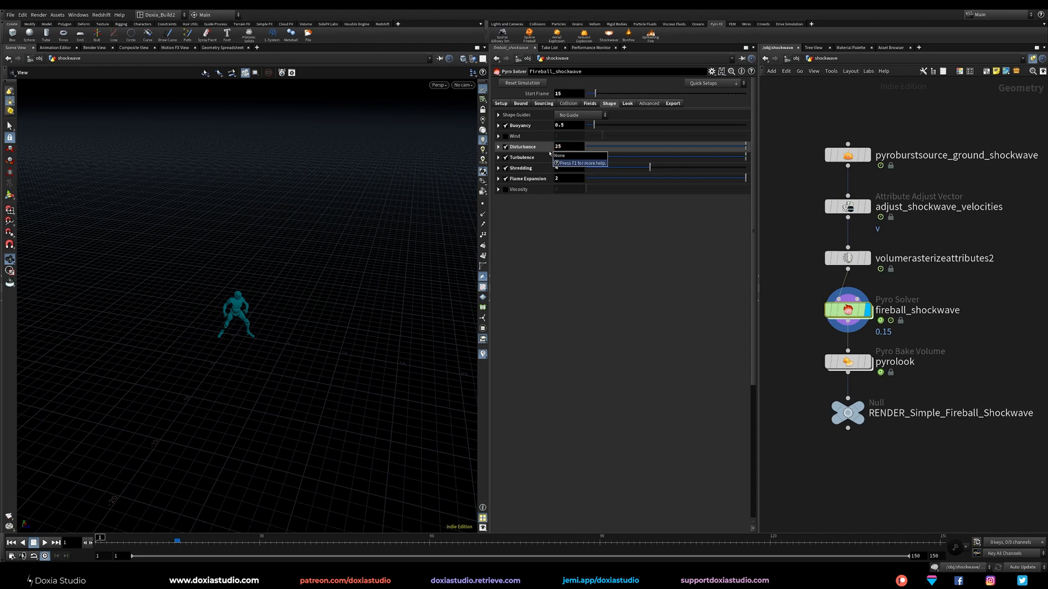
{"action": "key", "text": "Tab"}
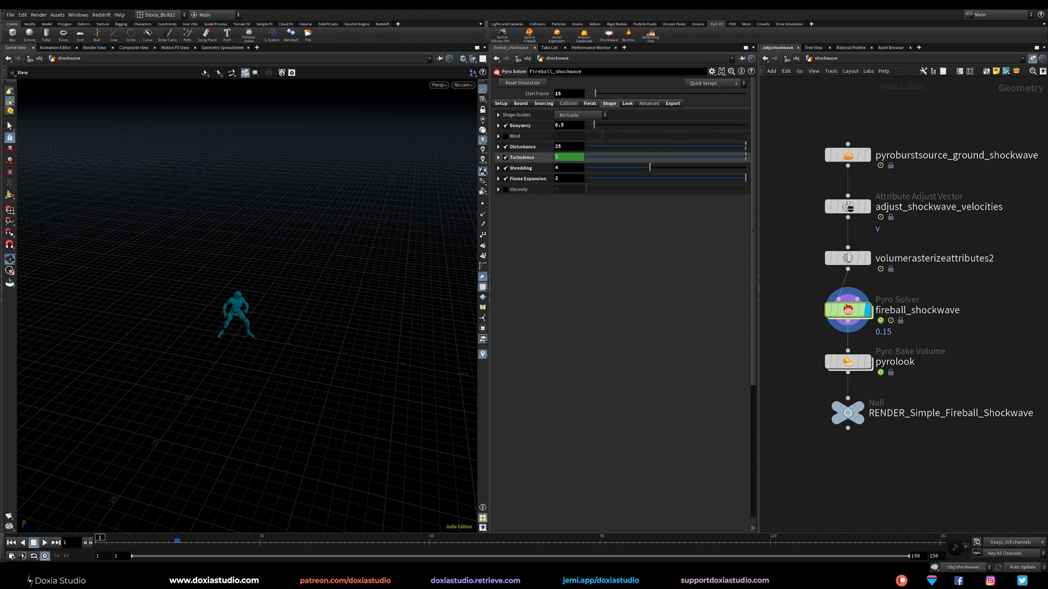
- Review the expression driving the solver's Turbulence strength over time and save the scene
{"action": "left_click", "coordinate": [499, 158]}
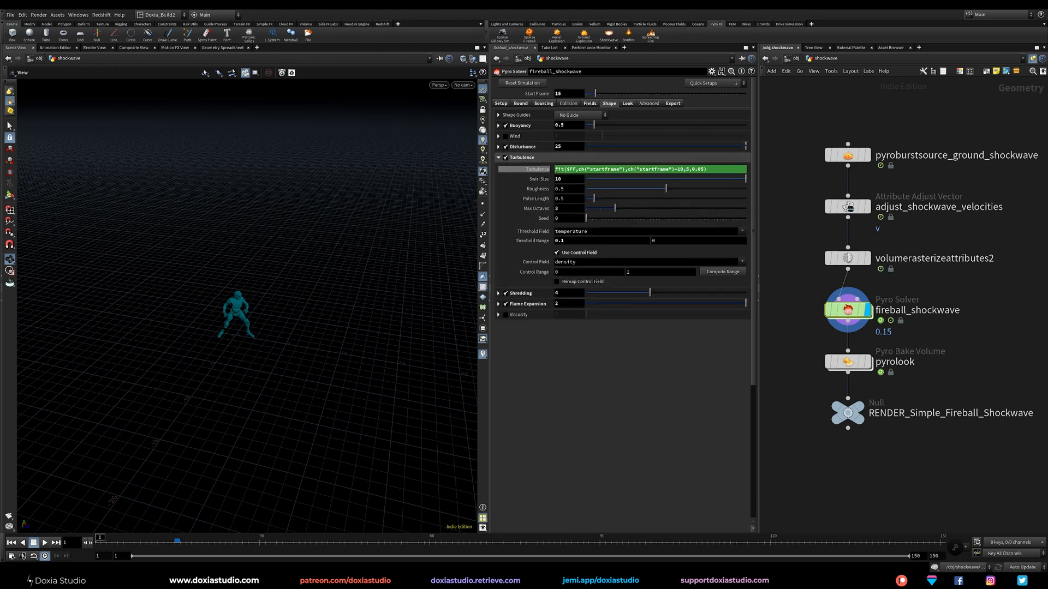
{"action": "left_click_drag", "start_coordinate": [708, 168], "coordinate": [548, 177]}
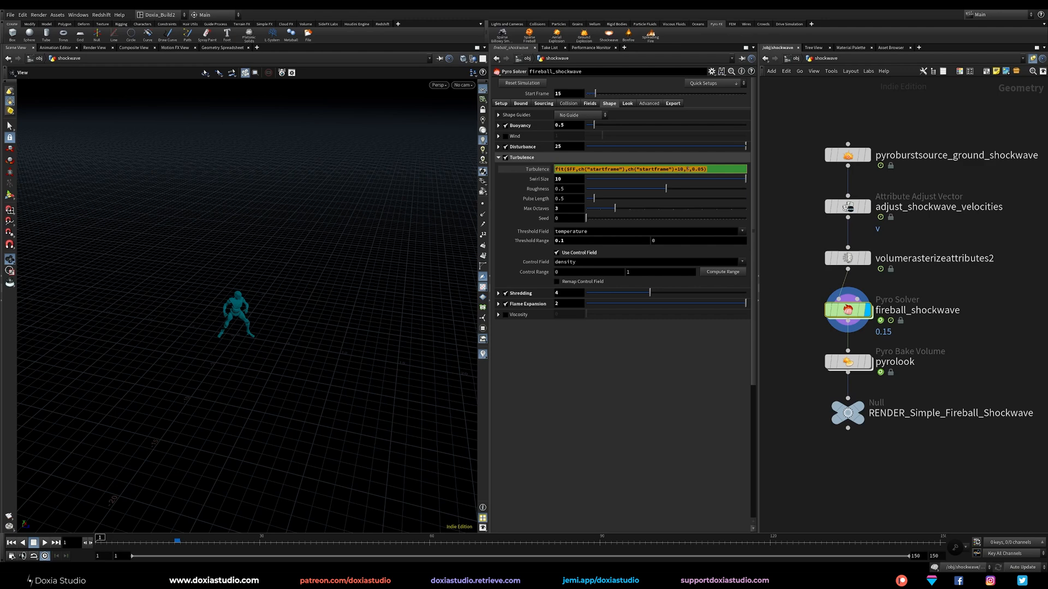
{"action": "left_click", "coordinate": [692, 169]}
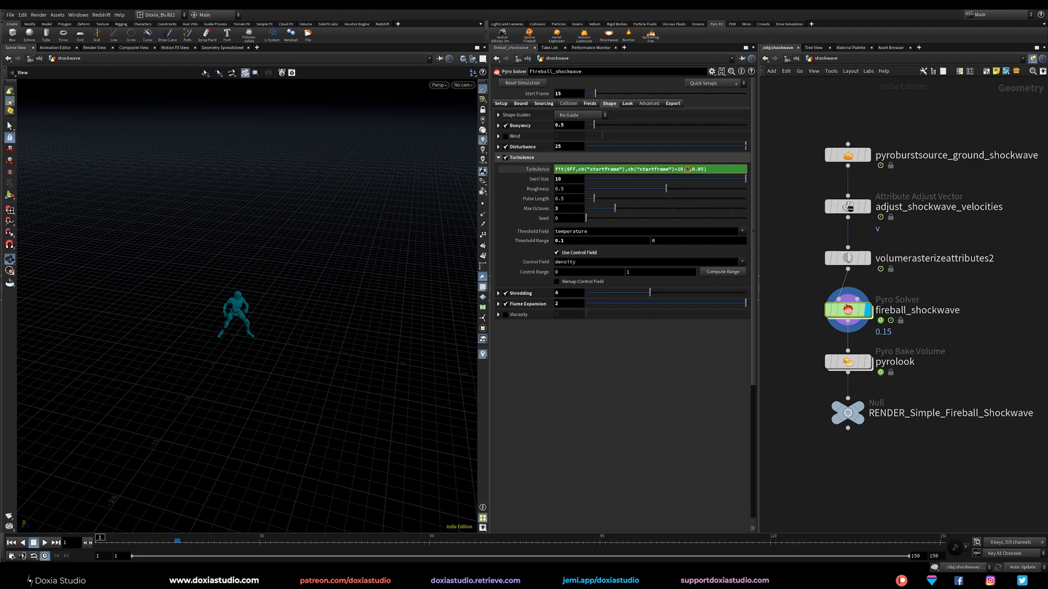
{"action": "type", "text": ")"}
{"action": "key", "text": "Return"}
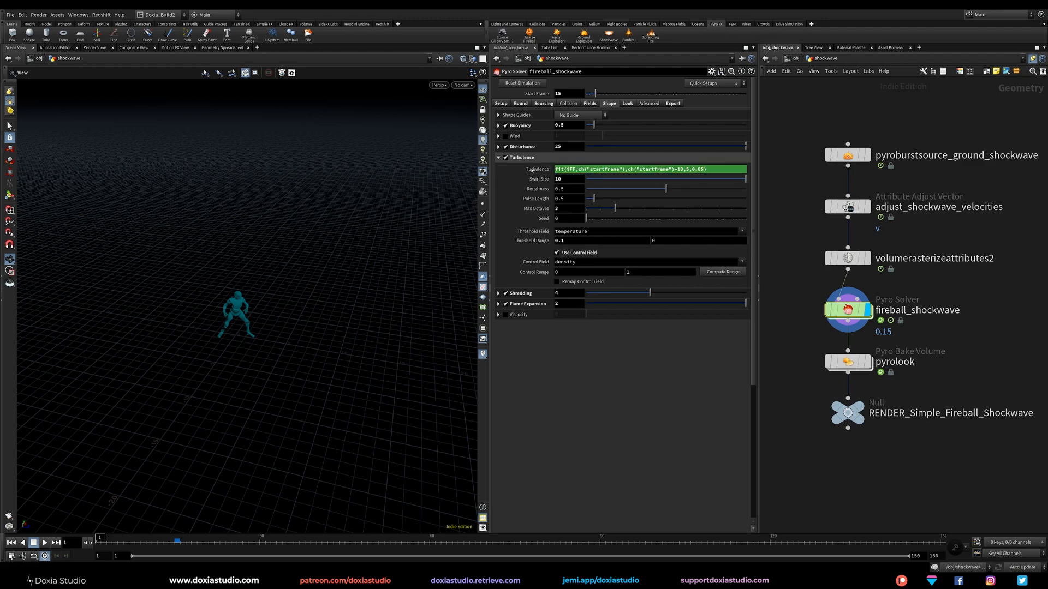
{"action": "key", "text": "ctrl+s"}
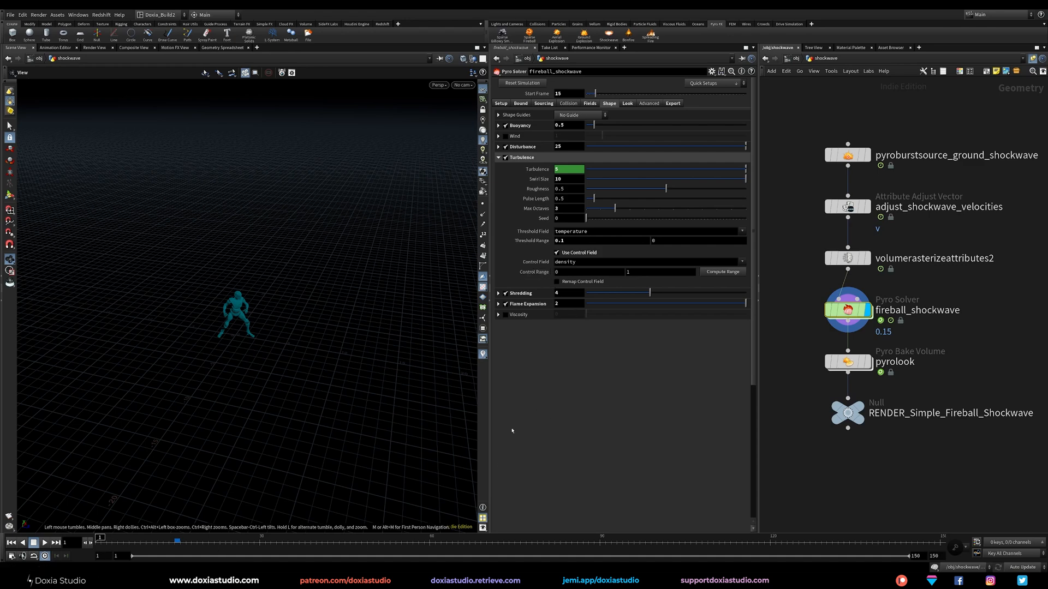
- Display the ground shockwave burst source and space the burst source, pyrolook and render null nodes farther apart
{"action": "left_click", "coordinate": [868, 159]}
{"action": "left_click_drag", "start_coordinate": [858, 156], "coordinate": [858, 133]}
{"action": "middle_click_drag", "start_coordinate": [902, 161], "coordinate": [863, 192]}
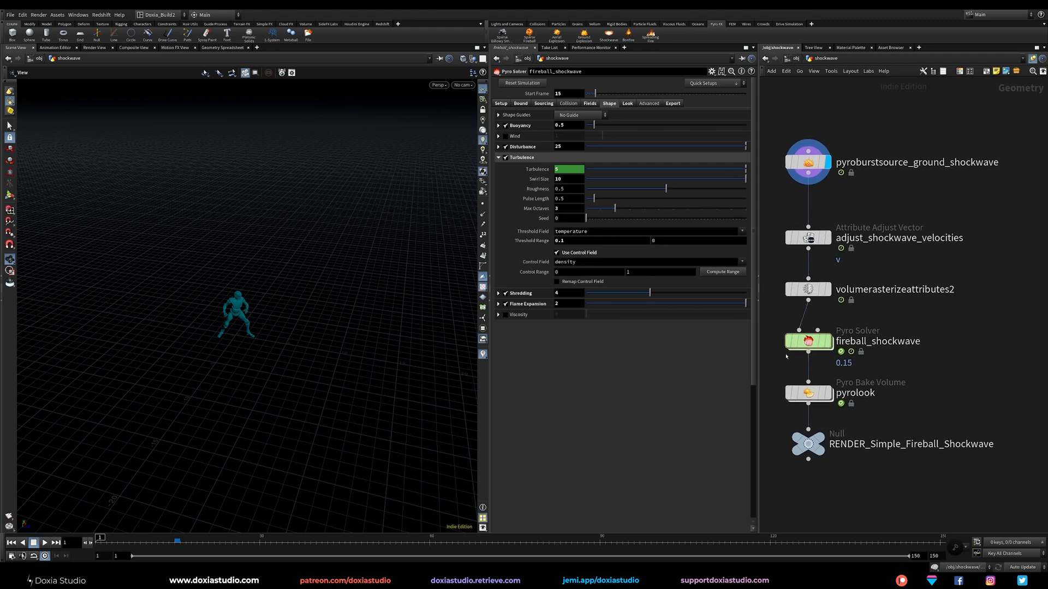
{"action": "left_click_drag", "start_coordinate": [808, 444], "coordinate": [808, 476]}
{"action": "left_click_drag", "start_coordinate": [816, 405], "coordinate": [816, 434]}
{"action": "left_click_drag", "start_coordinate": [806, 164], "coordinate": [808, 157]}
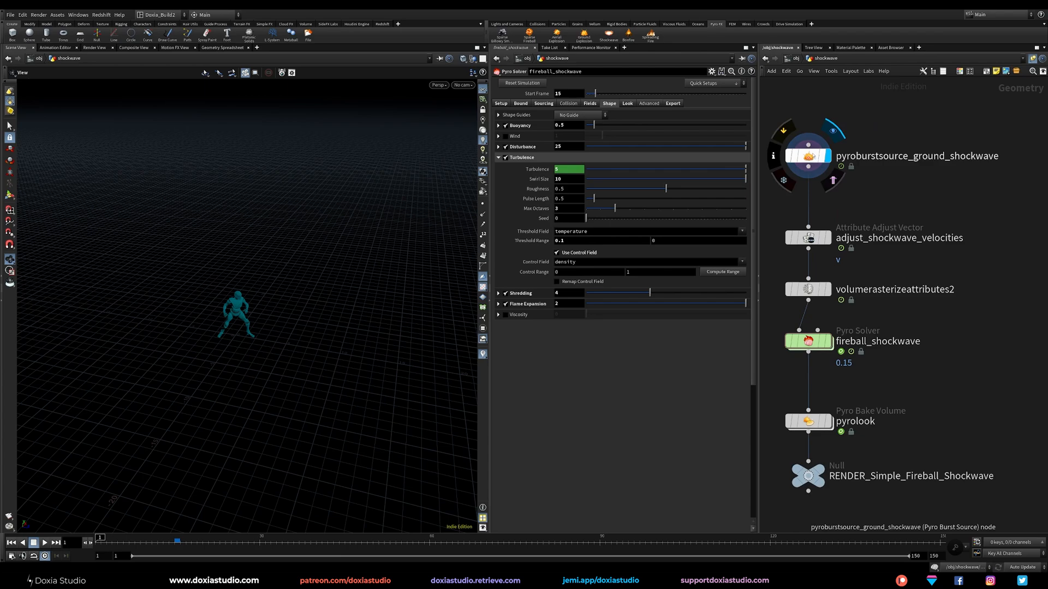
- Scrub the timeline from about frame 15 onward and stop at frame 45 to inspect the burst source's expanding points
{"action": "left_click", "coordinate": [175, 540]}
{"action": "type", "text": "0.05"}
{"action": "key", "text": "Return"}
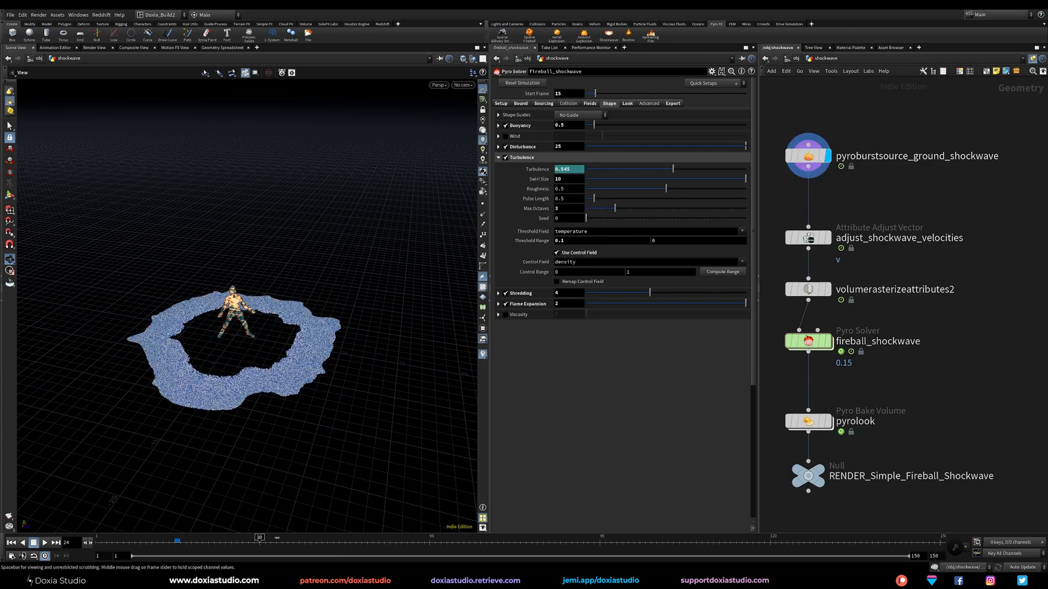
{"action": "mouse_move", "coordinate": [448, 543]}
{"action": "left_mouse_down"}
{"action": "mouse_move", "coordinate": [131, 543]}
{"action": "mouse_move", "coordinate": [486, 543]}
{"action": "left_mouse_up"}
{"action": "left_click_drag", "start_coordinate": [413, 543], "coordinate": [345, 543]}
- Duplicate the pyroburstsource_ground_shockwave node and place the copy beside the original
{"action": "middle_click_drag", "start_coordinate": [897, 204], "coordinate": [907, 242]}
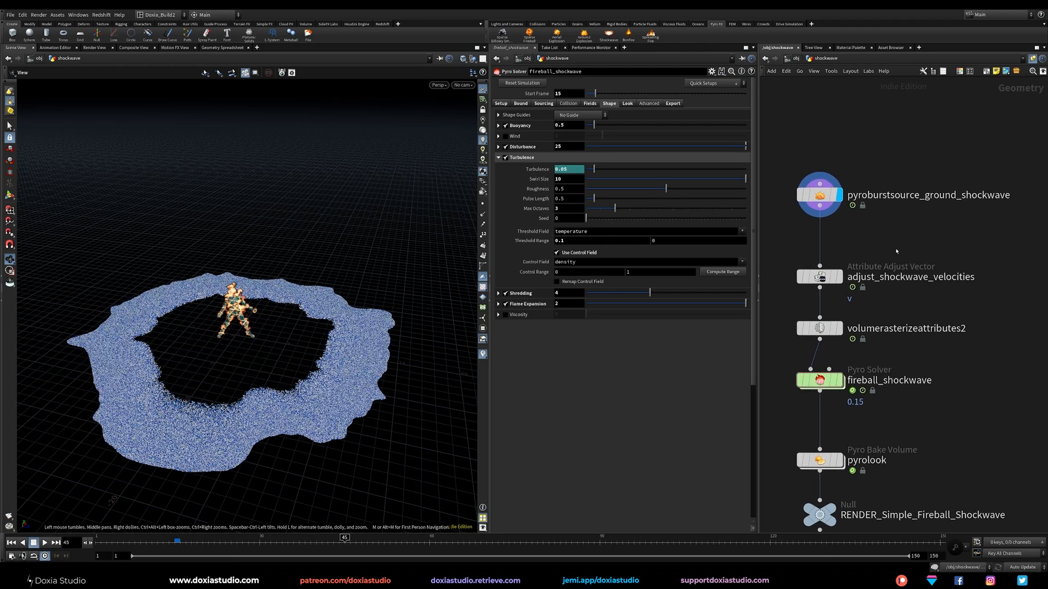
{"action": "left_click_drag", "start_coordinate": [820, 197], "coordinate": [781, 133]}
{"action": "middle_click_drag", "start_coordinate": [872, 199], "coordinate": [915, 246]}
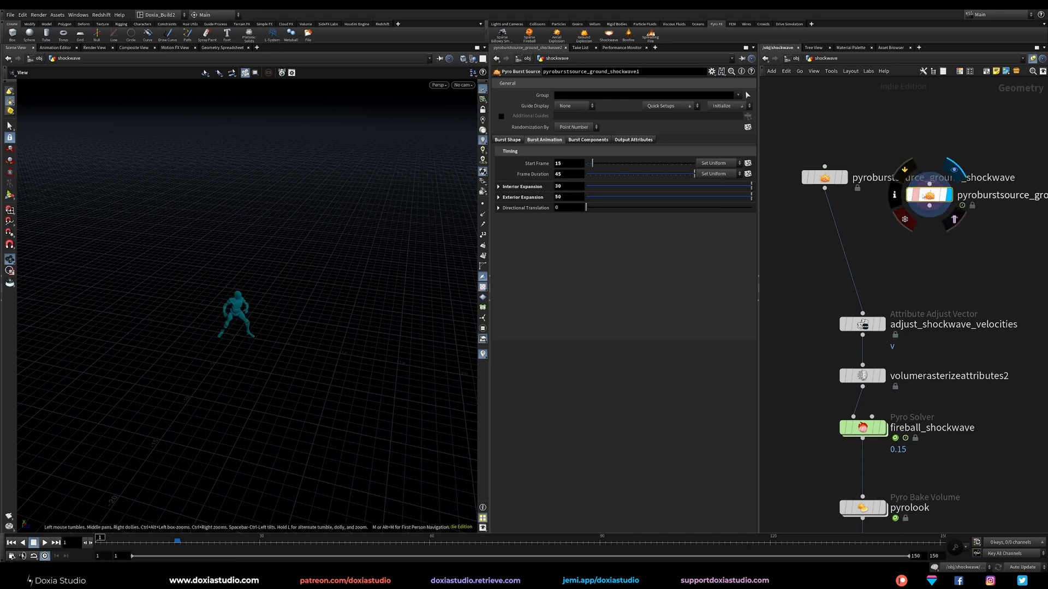
- Set the copied burst source's Start Frame to 60
{"action": "left_click", "coordinate": [559, 163]}
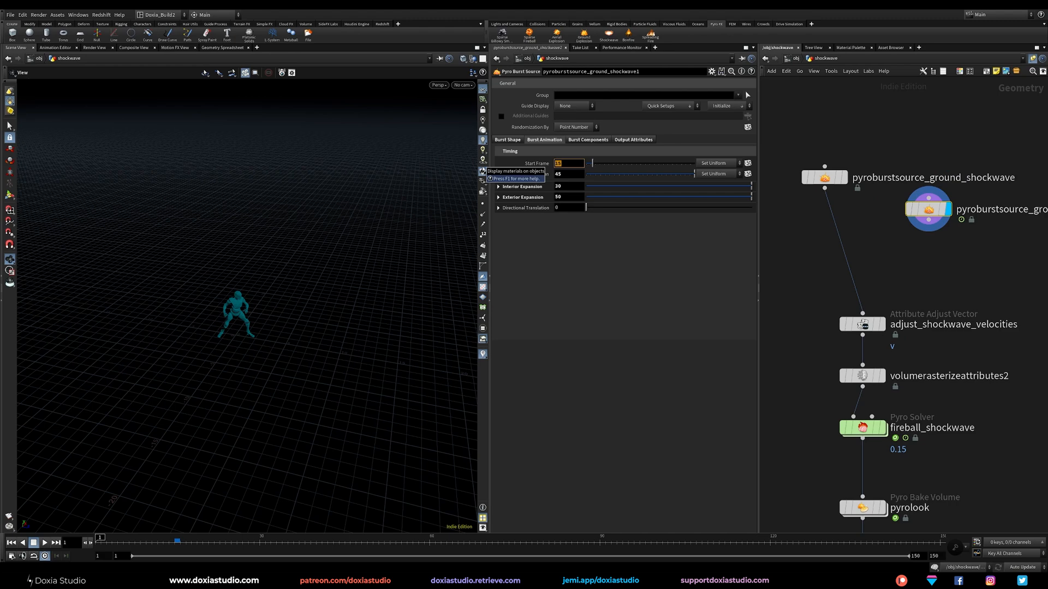
{"action": "type", "text": "60"}
{"action": "key", "text": "Return"}
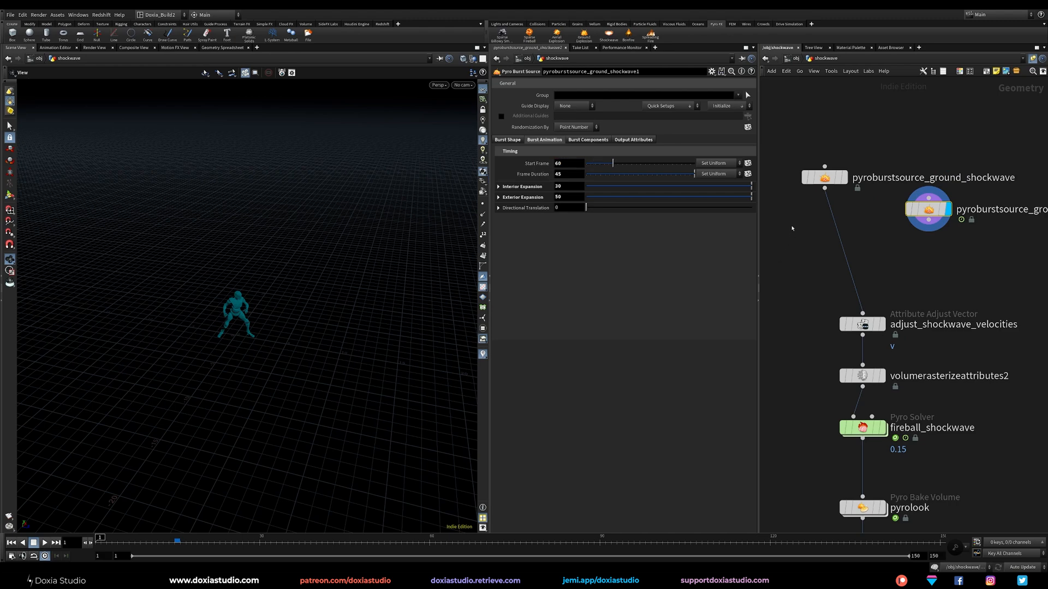
- Set the copied burst source's Start Frame to 45
{"action": "middle_click_drag", "start_coordinate": [937, 241], "coordinate": [865, 219]}
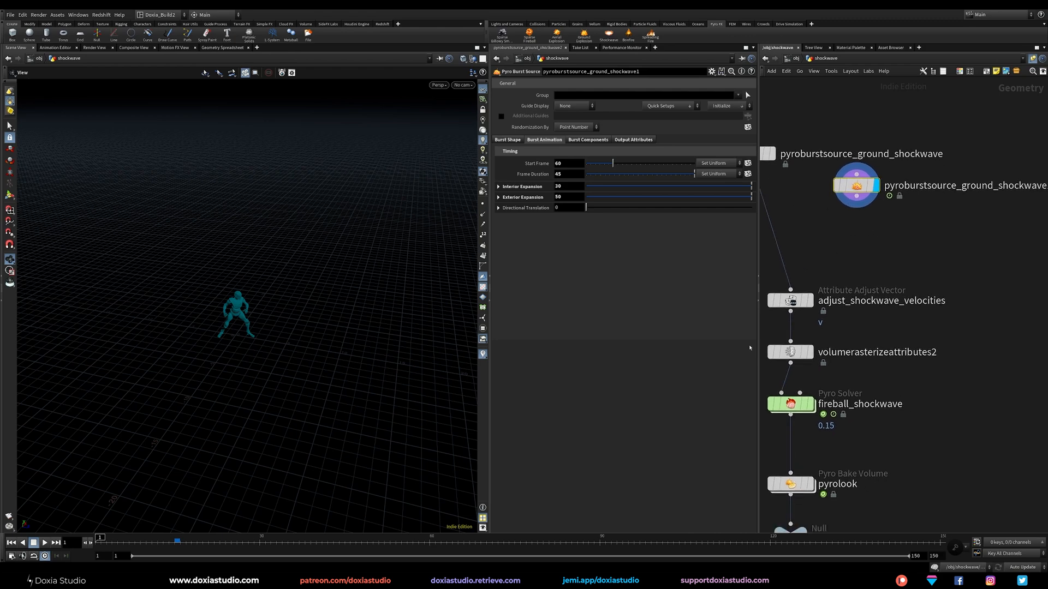
{"action": "left_click_drag", "start_coordinate": [573, 165], "coordinate": [475, 172]}
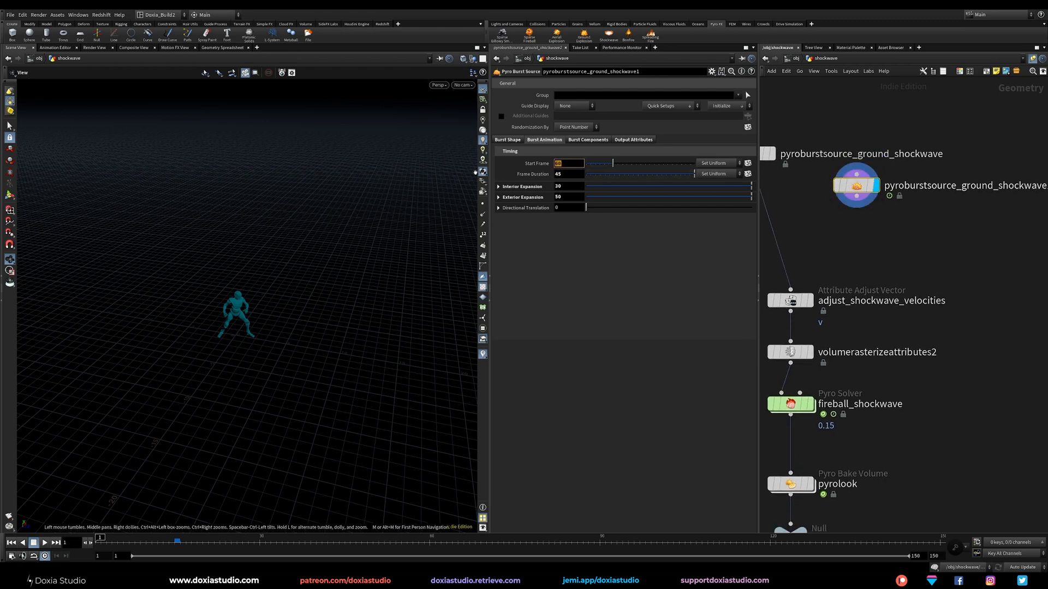
{"action": "type", "text": "45"}
{"action": "key", "text": "Return"}
- Duplicate the copied ground burst source and set the new copy's Start Frame to 75
{"action": "left_click_drag", "start_coordinate": [862, 191], "coordinate": [938, 234], "text": "alt"}
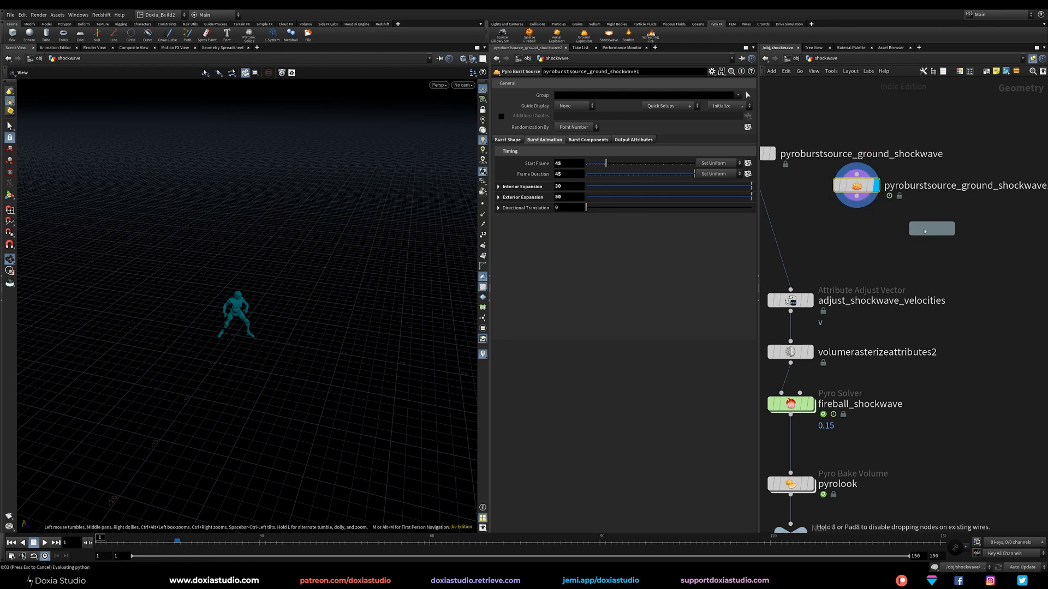
{"action": "double_click", "coordinate": [558, 164]}
{"action": "type", "text": "75"}
{"action": "key", "text": "Return"}
- Set the Frame Duration of both copied burst sources to 40
{"action": "middle_click_drag", "start_coordinate": [843, 241], "coordinate": [886, 250]}
{"action": "left_click_drag", "start_coordinate": [1028, 111], "coordinate": [778, 268]}
{"action": "double_click", "coordinate": [558, 173]}
{"action": "type", "text": "40"}
{"action": "key", "text": "Return"}
- Insert a Merge node above adjust_shockwave_velocities and connect all three ground burst sources to it
{"action": "left_click", "coordinate": [894, 238]}
{"action": "middle_click_drag", "start_coordinate": [887, 254], "coordinate": [904, 238]}
{"action": "type", "text": "merge"}
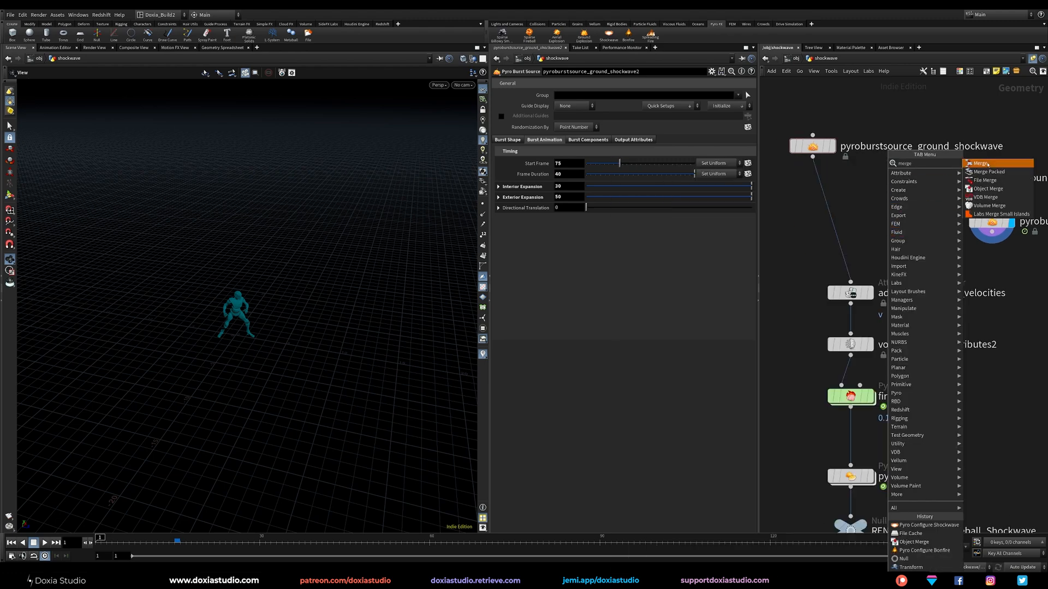
{"action": "key", "text": "Return"}
{"action": "left_click", "coordinate": [854, 257]}
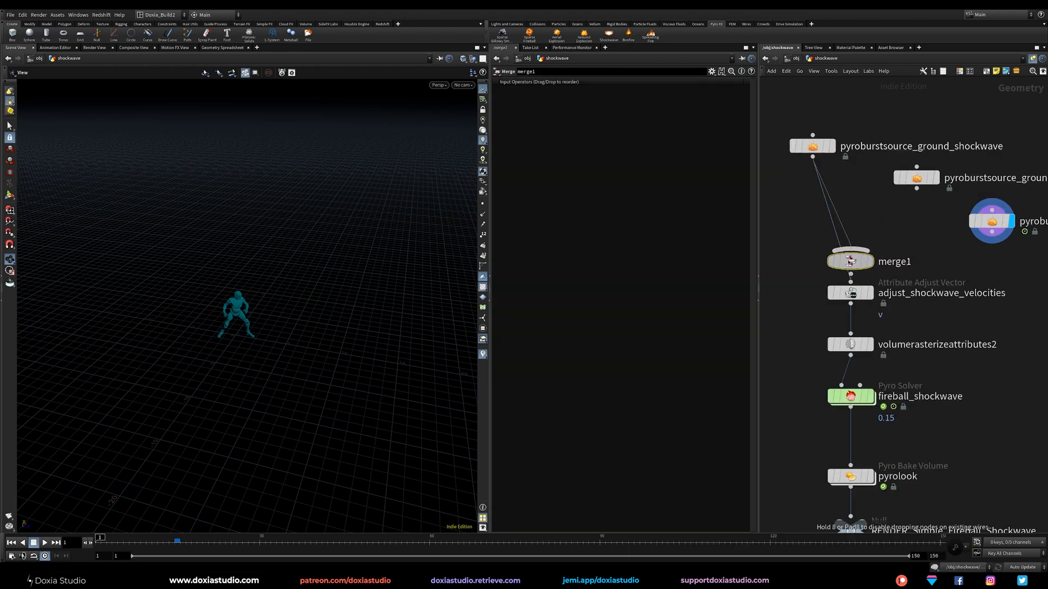
{"action": "left_click_drag", "start_coordinate": [916, 188], "coordinate": [851, 250]}
{"action": "left_click_drag", "start_coordinate": [992, 241], "coordinate": [851, 252]}
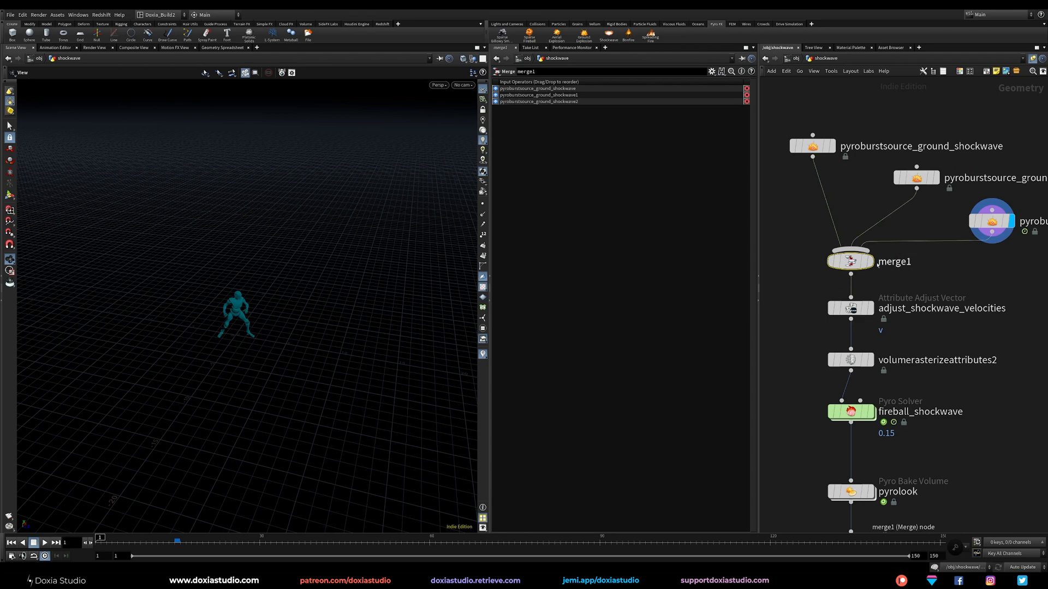
- Scrub the merged bursts to about frame 81, set the third burst source's Start Frame to 80, and go to frame 51
{"action": "left_click_drag", "start_coordinate": [109, 540], "coordinate": [163, 541]}
{"action": "left_click_drag", "start_coordinate": [265, 547], "coordinate": [544, 550]}
{"action": "left_click", "coordinate": [991, 221]}
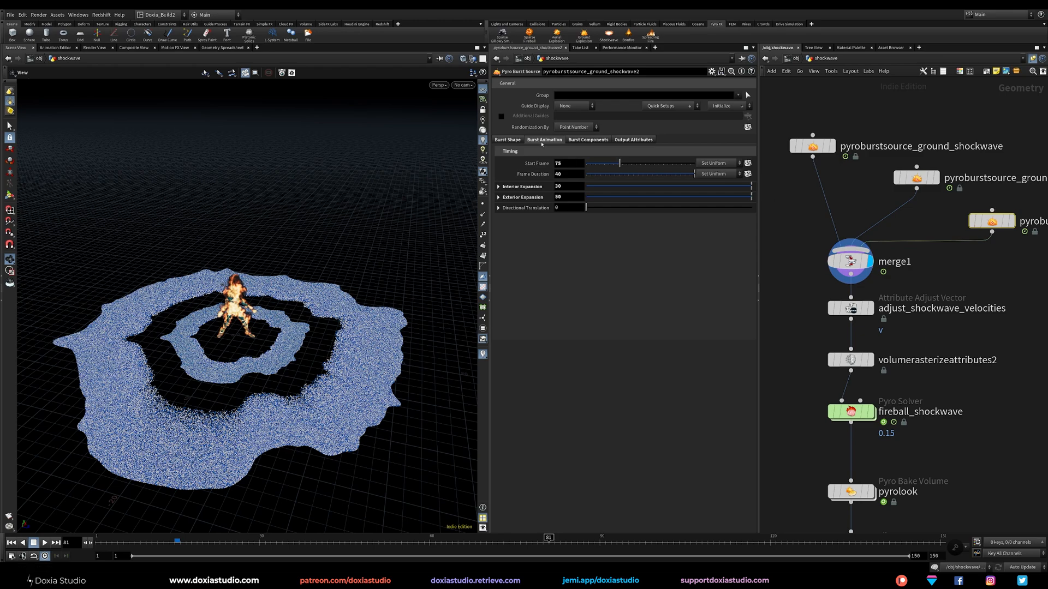
{"action": "left_click", "coordinate": [556, 163]}
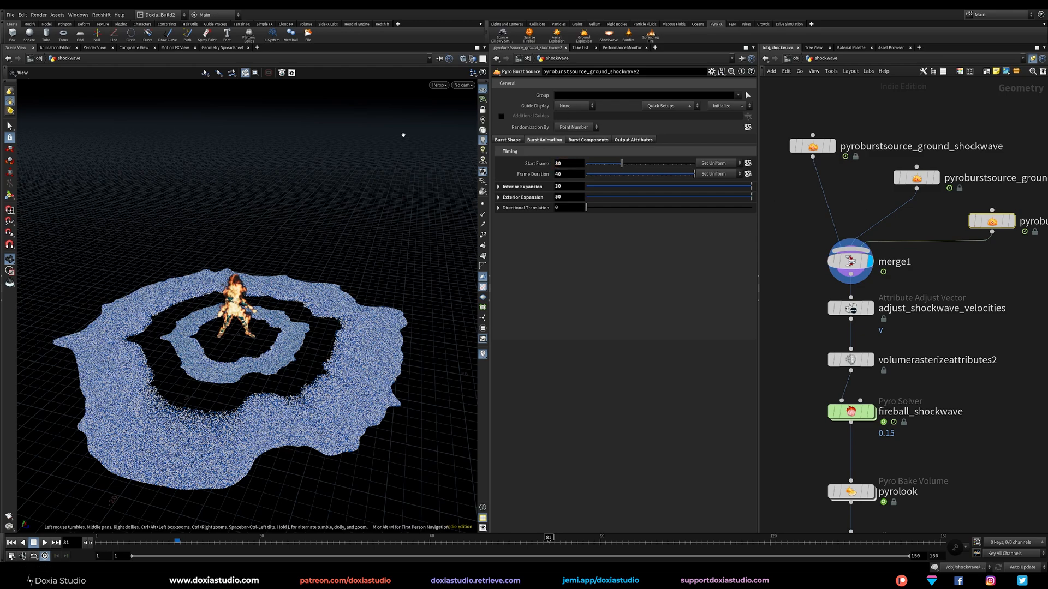
{"action": "left_click_drag", "start_coordinate": [397, 541], "coordinate": [379, 541]}
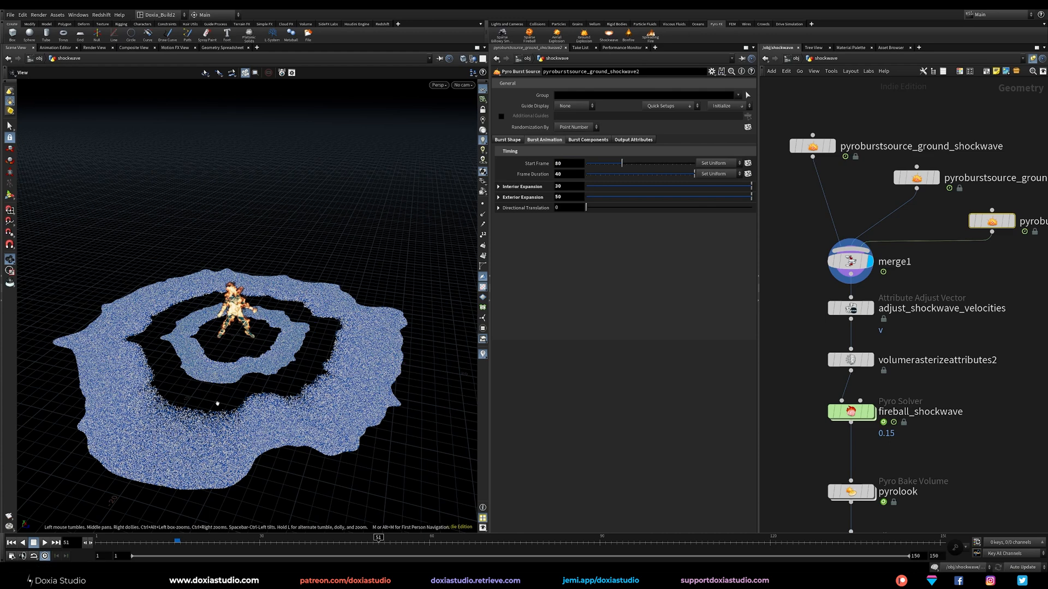
- Vary the shape noise Offset on both burst copies, setting it to 5.4 on the third burst source
{"action": "left_click", "coordinate": [917, 178]}
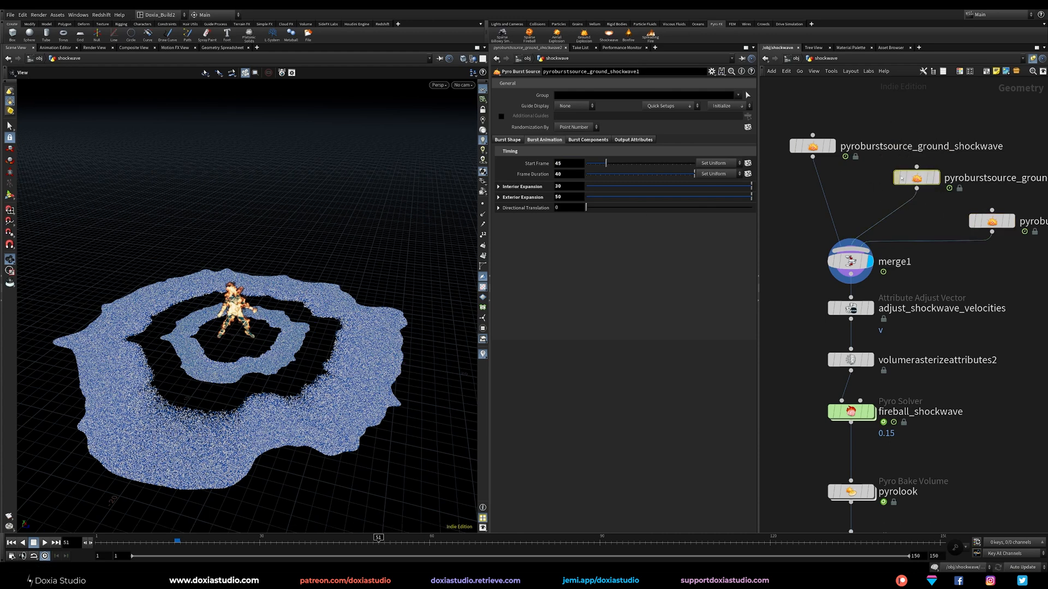
{"action": "left_click", "coordinate": [508, 140]}
{"action": "left_click_drag", "start_coordinate": [585, 285], "coordinate": [656, 285]}
{"action": "left_click", "coordinate": [992, 221]}
{"action": "left_click", "coordinate": [513, 142]}
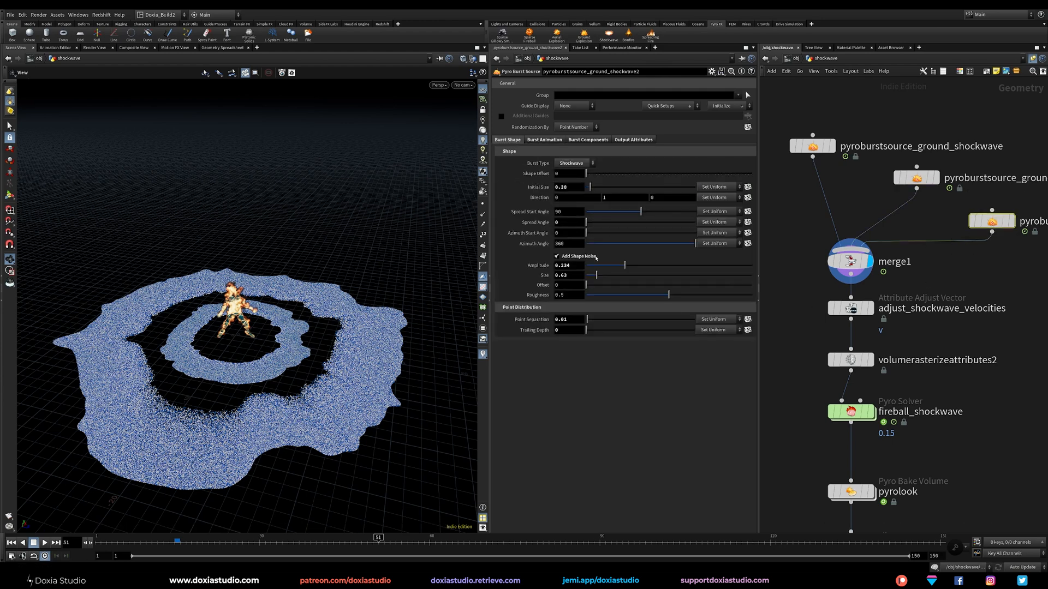
{"action": "left_click_drag", "start_coordinate": [641, 285], "coordinate": [675, 285]}
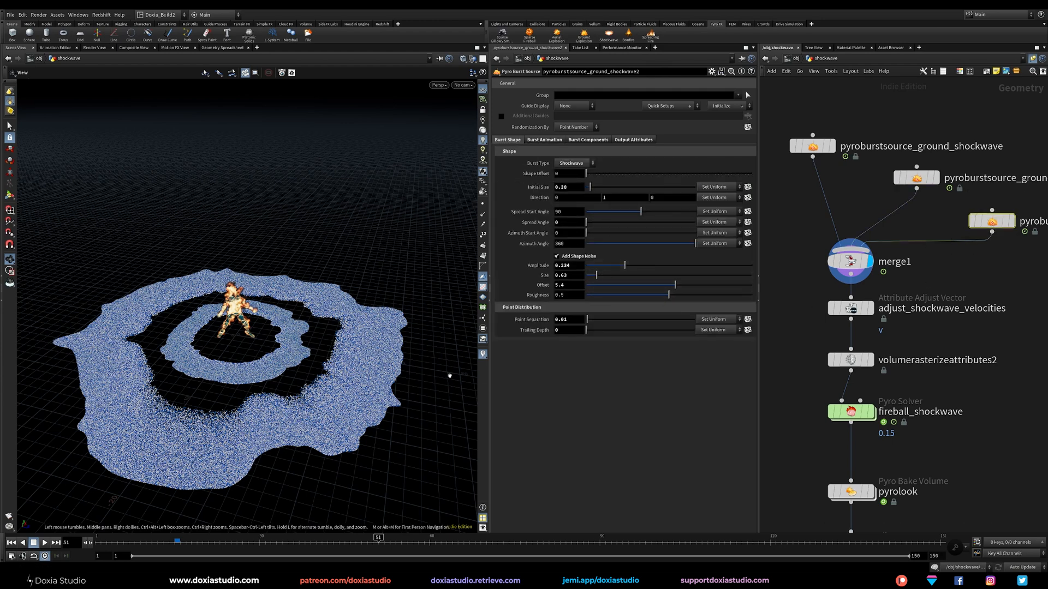
- Scrub the merged bursts through to frame 114 and save the scene
{"action": "left_click", "coordinate": [974, 270]}
{"action": "left_click_drag", "start_coordinate": [212, 543], "coordinate": [736, 544]}
{"action": "middle_click_drag", "start_coordinate": [855, 394], "coordinate": [828, 348]}
{"action": "key", "text": "ctrl+s"}
- Display adjust_shockwave_velocities, then volumerasterizeattributes2, and inspect the rasterized bursts around frames 45 to 53
{"action": "left_click", "coordinate": [824, 216]}
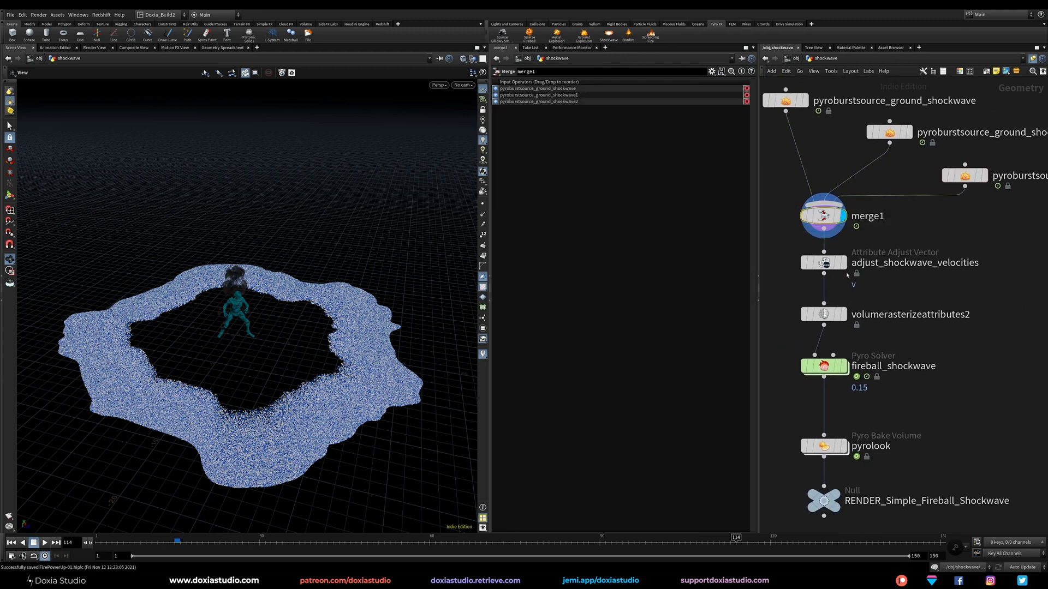
{"action": "left_click_drag", "start_coordinate": [232, 544], "coordinate": [344, 544]}
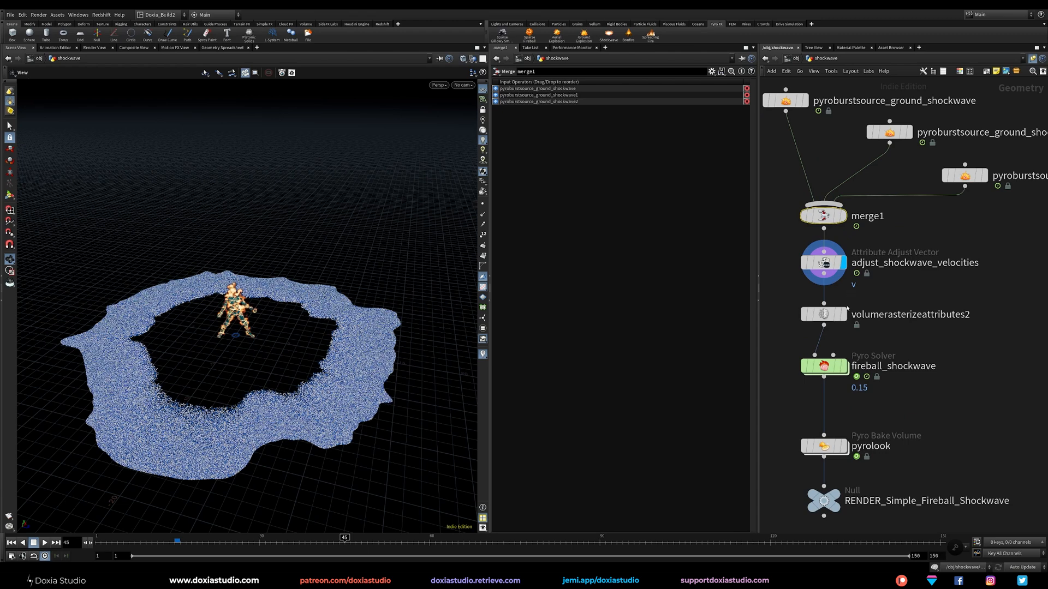
{"action": "left_click", "coordinate": [387, 543]}
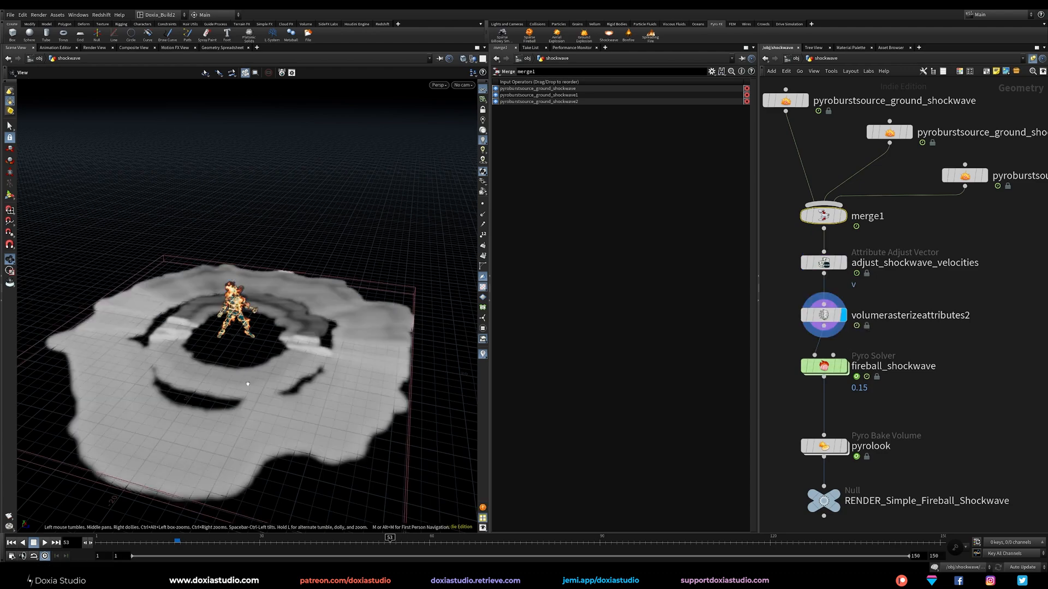
{"action": "left_click_drag", "start_coordinate": [309, 447], "coordinate": [322, 480]}
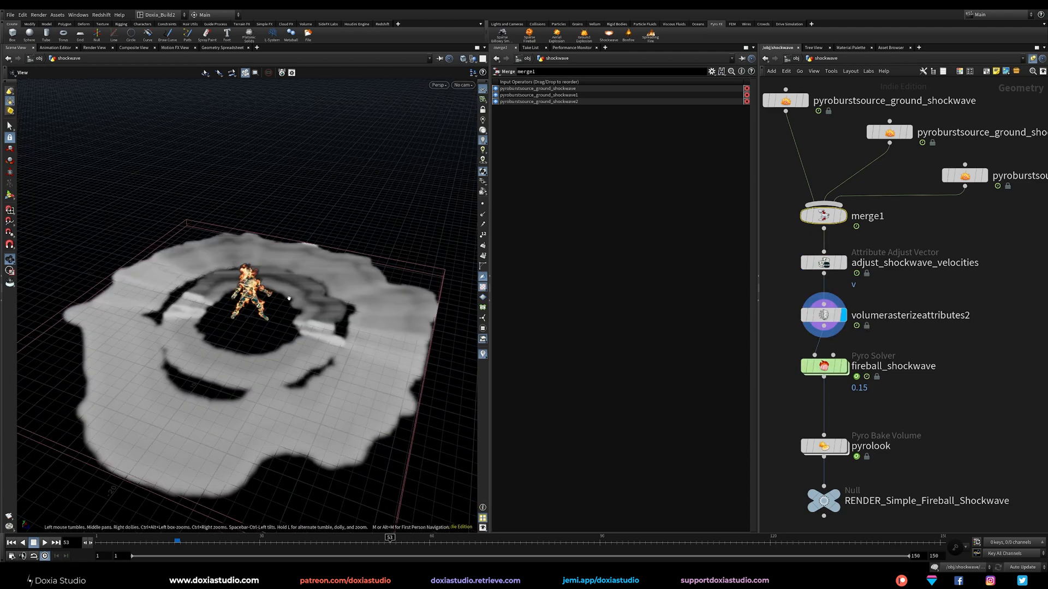
- Insert a File Cache node between the fireball_shockwave solver and pyrolook
{"action": "middle_click_drag", "start_coordinate": [932, 411], "coordinate": [947, 374]}
{"action": "key", "text": "Tab"}
{"action": "type", "text": "file"}
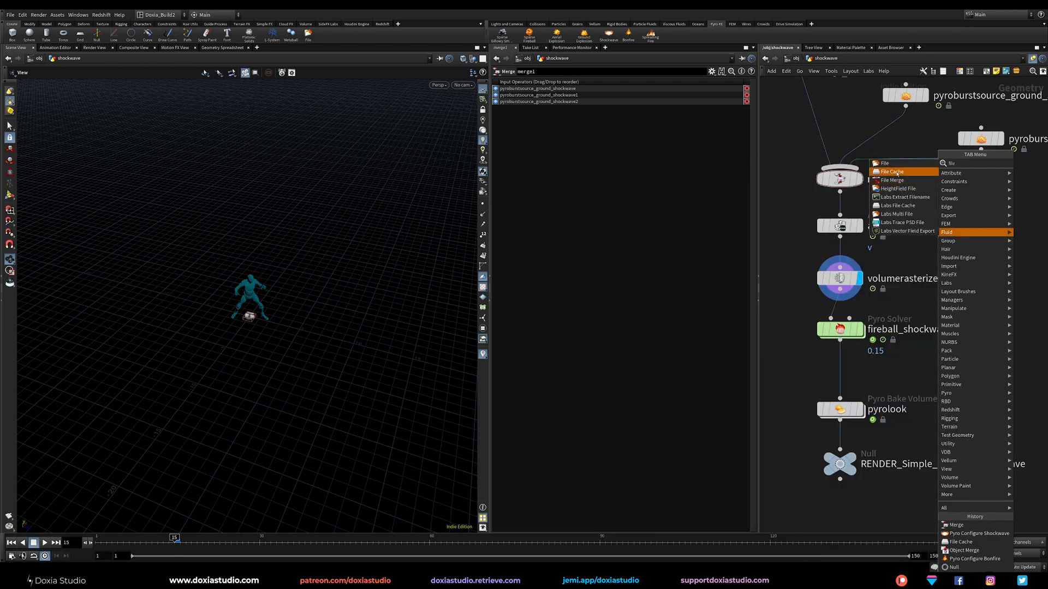
{"action": "left_click", "coordinate": [901, 172]}
{"action": "left_click", "coordinate": [925, 363]}
{"action": "left_click_drag", "start_coordinate": [925, 362], "coordinate": [839, 359]}
- Rename the file cache shockwave_cache, reduce its Base Name to $OS, and save the scene
{"action": "left_click_drag", "start_coordinate": [584, 71], "coordinate": [348, 91]}
{"action": "type", "text": "s"}
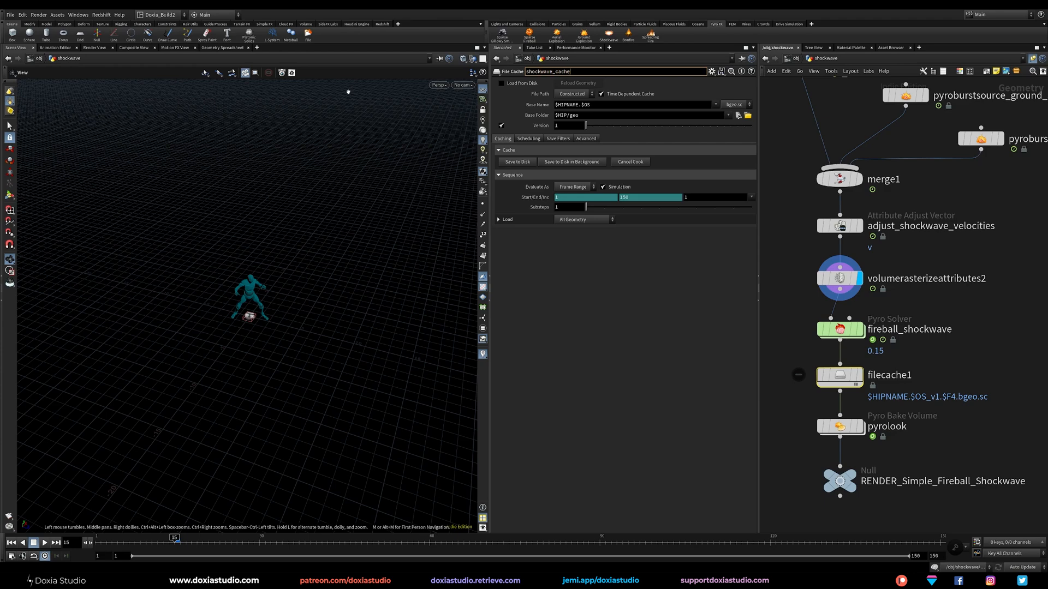
{"action": "type", "text": "hockwave_cache"}
{"action": "left_click_drag", "start_coordinate": [578, 105], "coordinate": [555, 105]}
{"action": "key", "text": "BackSpace"}
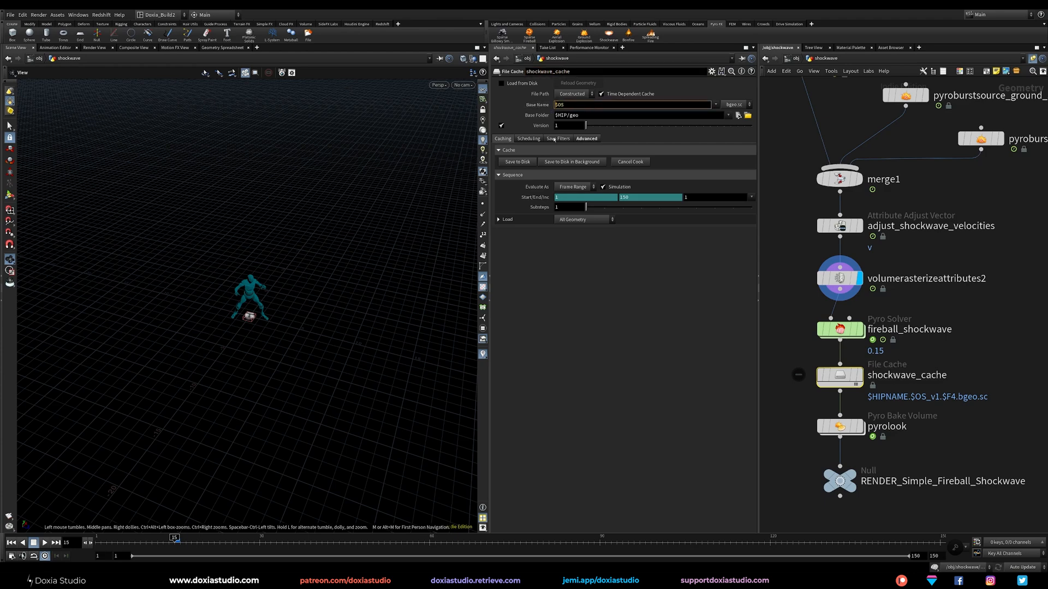
{"action": "key", "text": "ctrl+s"}
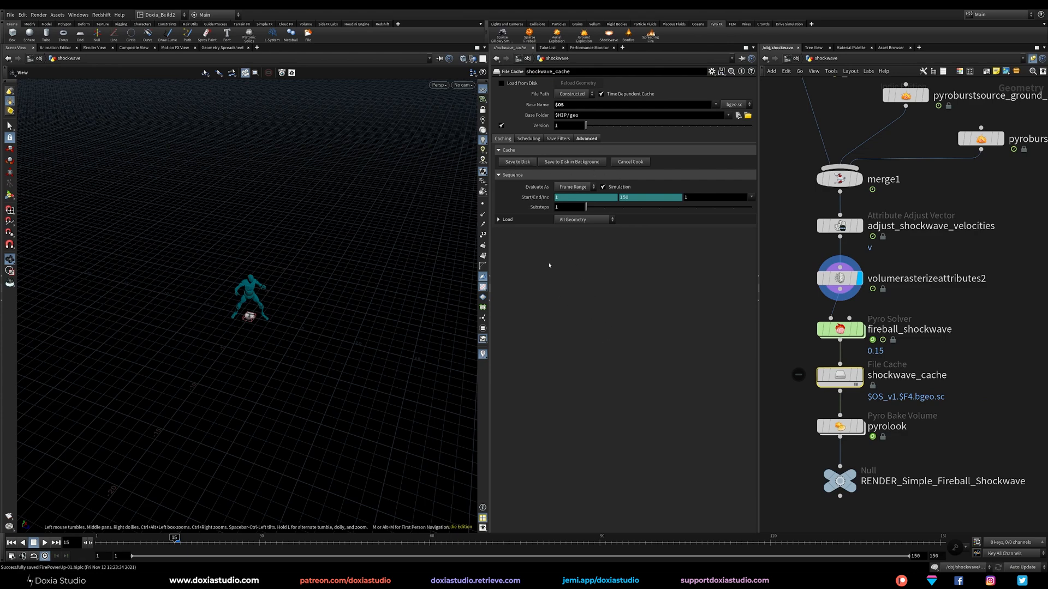
- Return to the object level, hide the shockwave geometry, and view the character at frame 45
{"action": "middle_click_drag", "start_coordinate": [977, 358], "coordinate": [968, 319]}
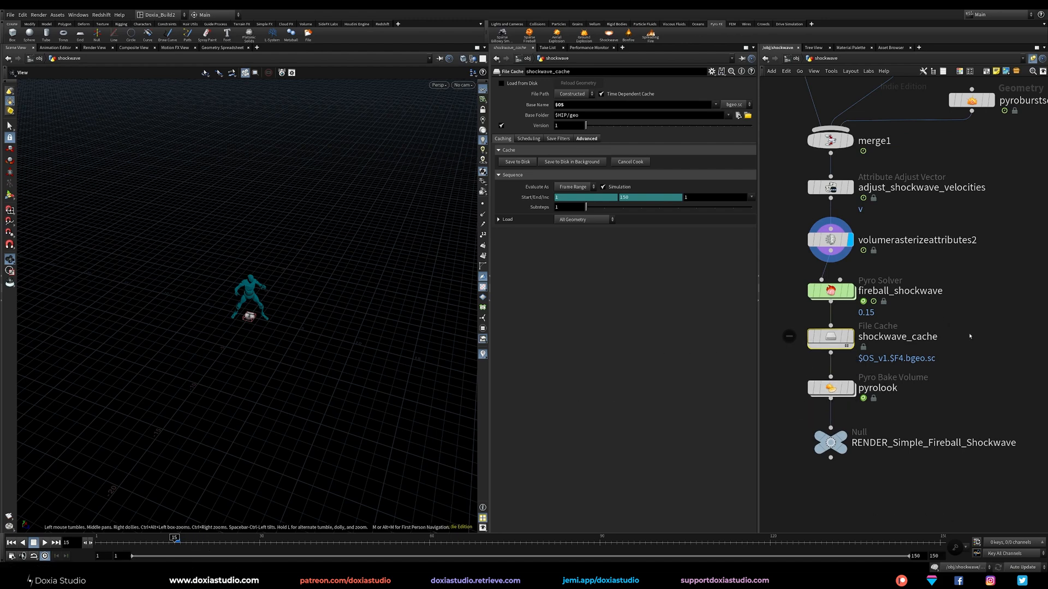
{"action": "left_click", "coordinate": [995, 254]}
{"action": "middle_click_drag", "start_coordinate": [1036, 150], "coordinate": [1021, 222]}
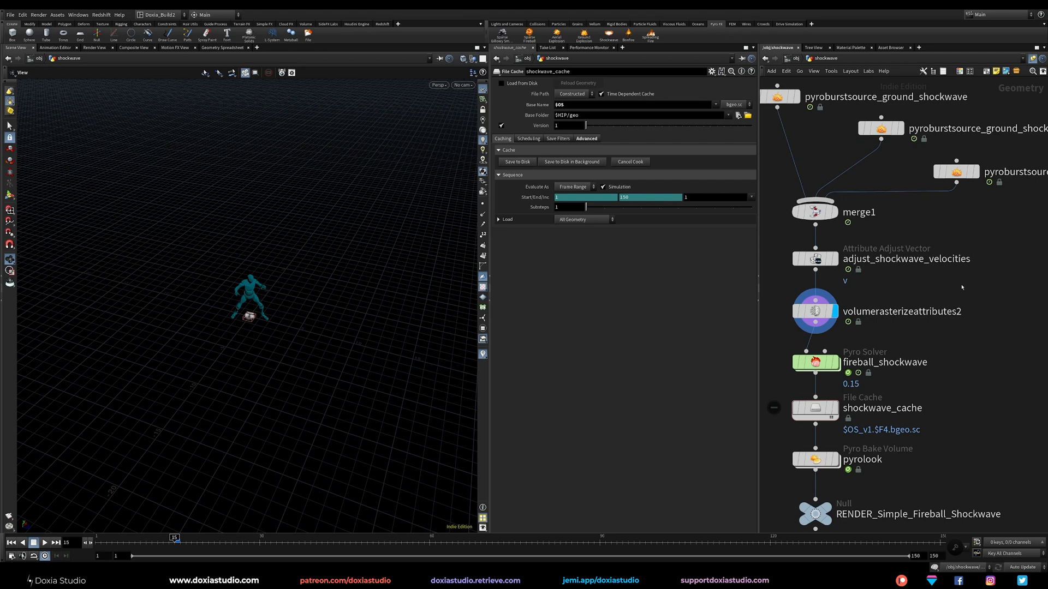
{"action": "key", "text": "u"}
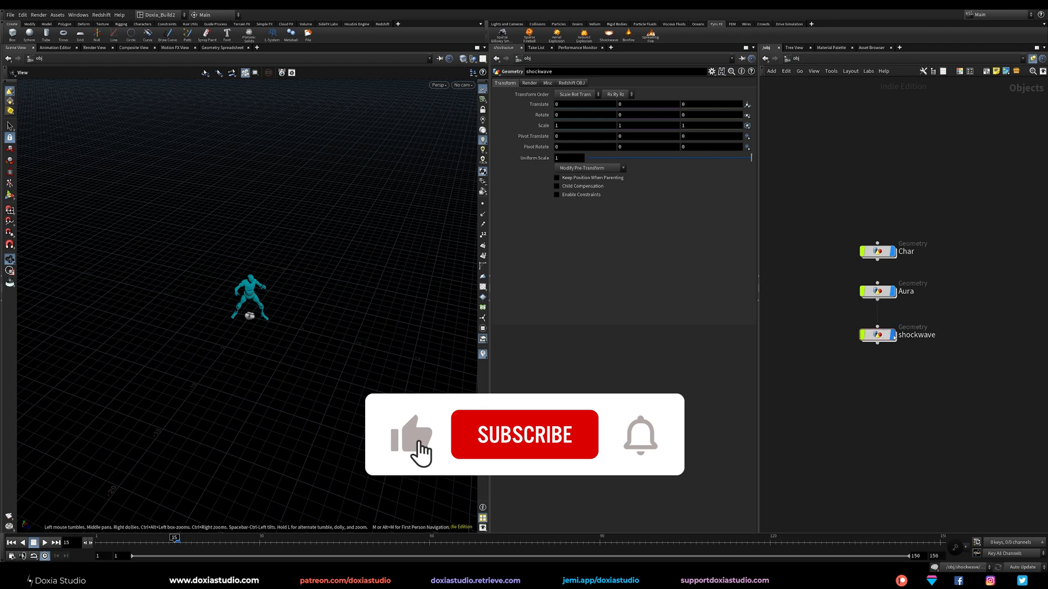
{"action": "left_click", "coordinate": [893, 340]}
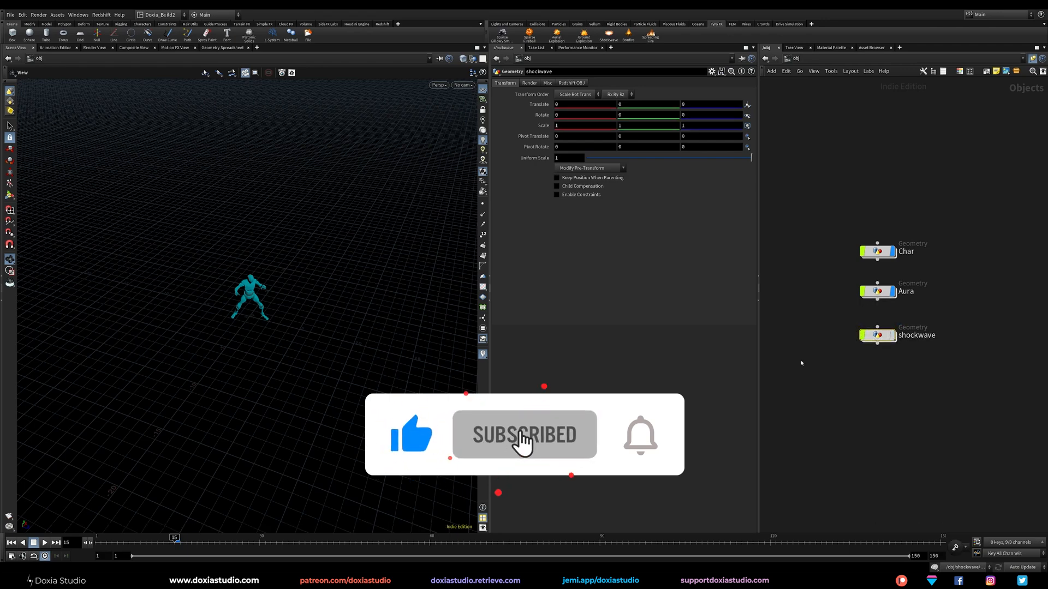
{"action": "left_click_drag", "start_coordinate": [179, 542], "coordinate": [344, 543]}
{"action": "left_click_drag", "start_coordinate": [263, 363], "coordinate": [236, 331], "text": "alt"}
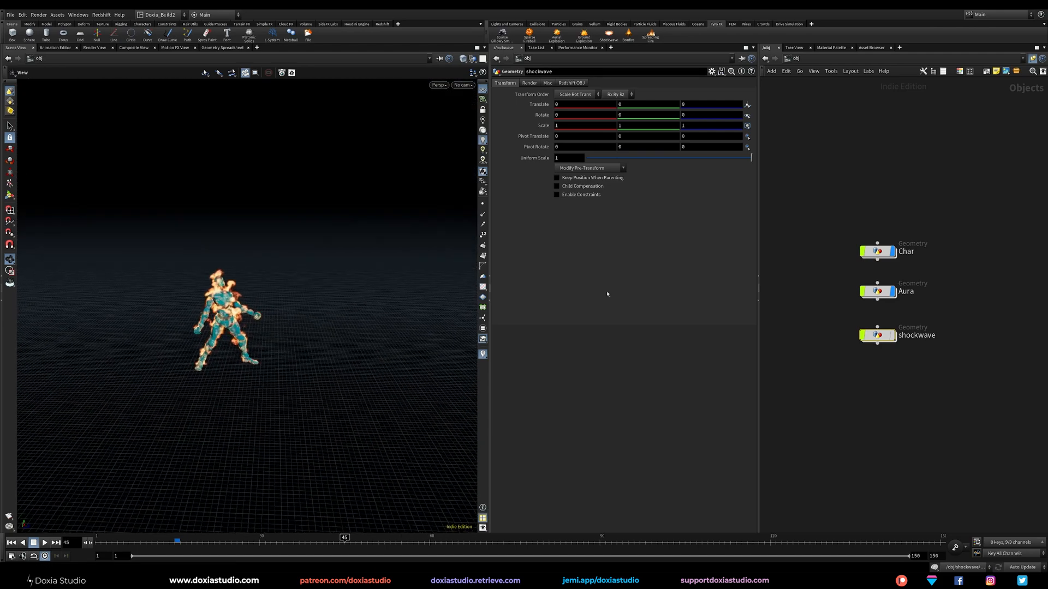
- Create a Geometry object below shockwave and name it blast
{"action": "middle_click_drag", "start_coordinate": [946, 323], "coordinate": [872, 304]}
{"action": "left_click", "coordinate": [913, 310]}
{"action": "key", "text": "Tab"}
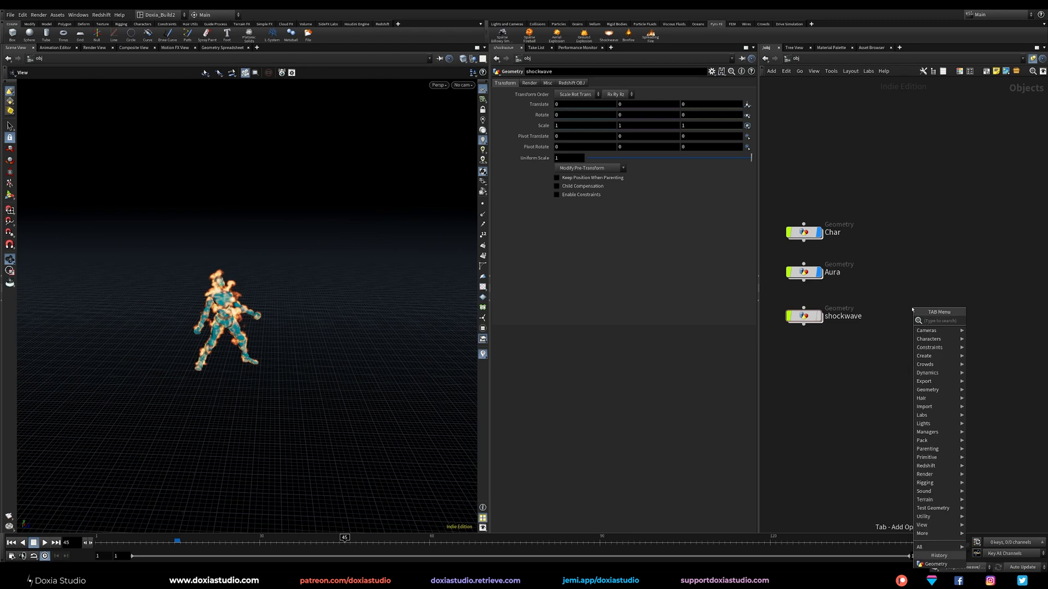
{"action": "type", "text": "geo"}
{"action": "left_click", "coordinate": [890, 322]}
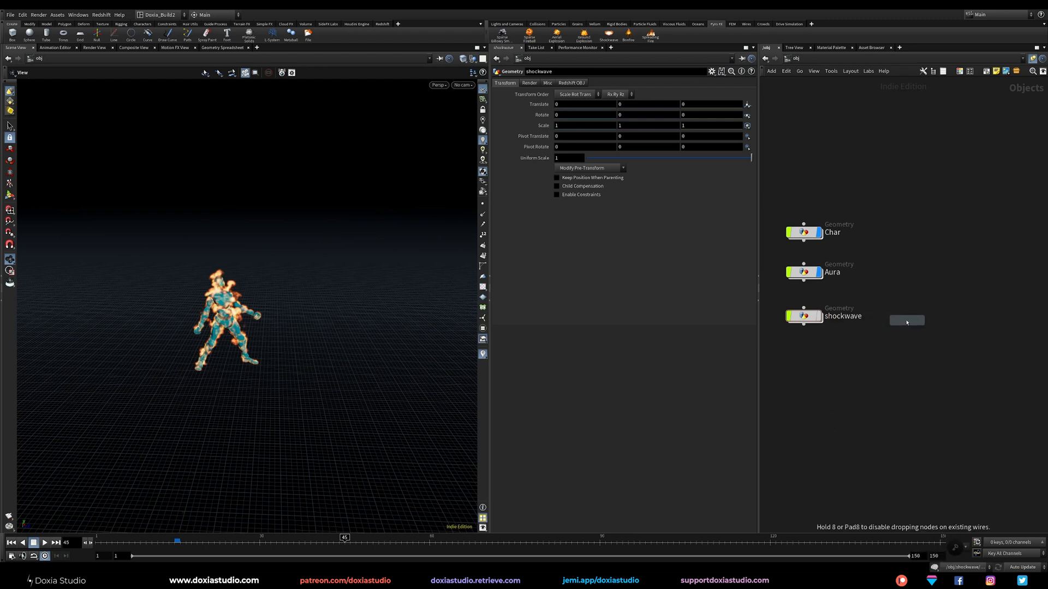
{"action": "left_click", "coordinate": [804, 354]}
{"action": "double_click", "coordinate": [834, 355]}
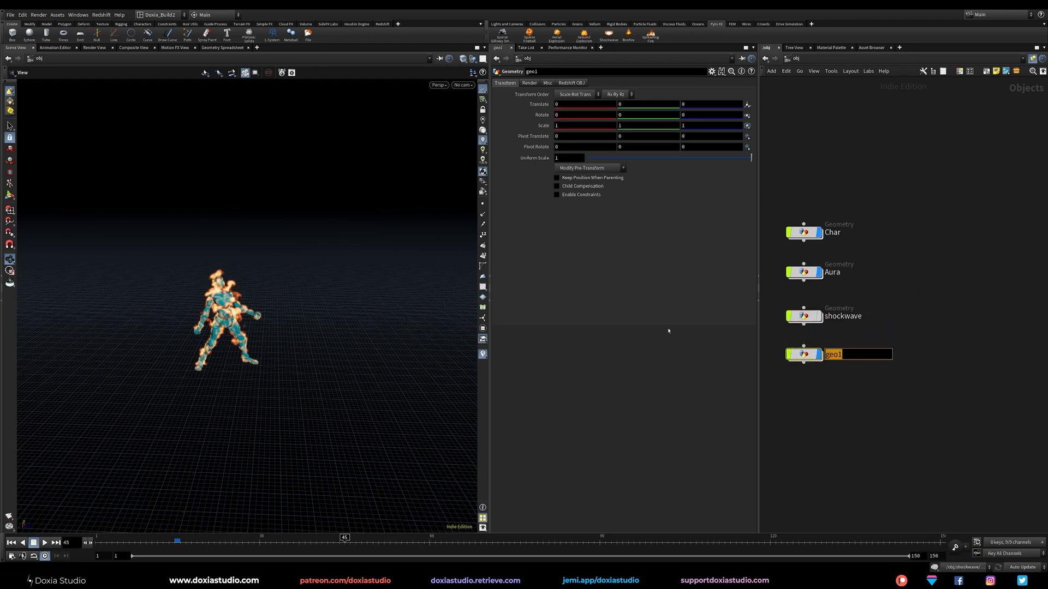
{"action": "type", "text": "blast"}
{"action": "key", "text": "Return"}
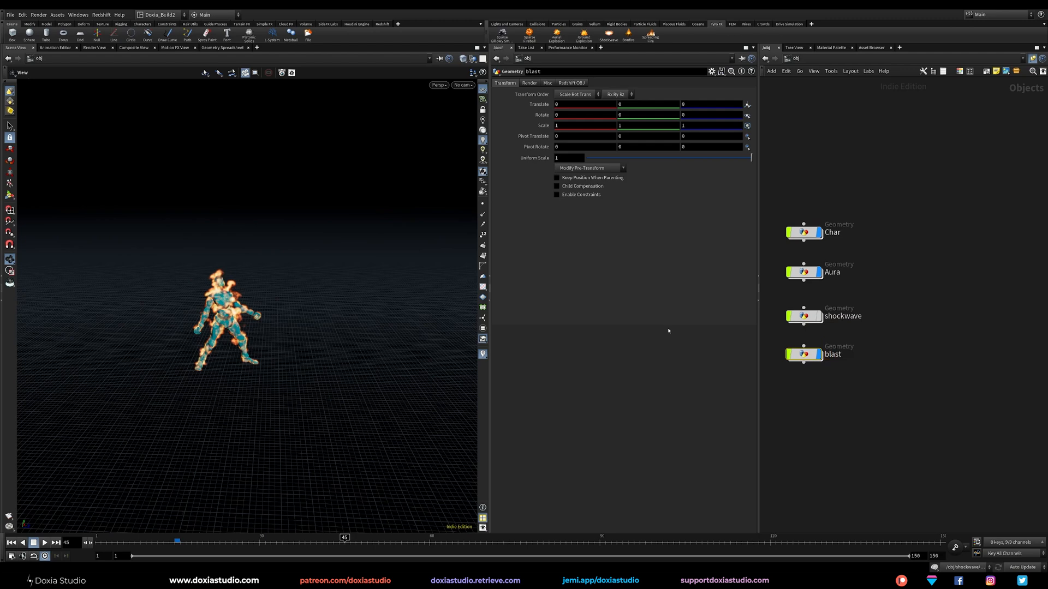
- Enter the blast object and add a Pyro Configure Shockwave setup
{"action": "double_click", "coordinate": [806, 356]}
{"action": "key", "text": "Tab"}
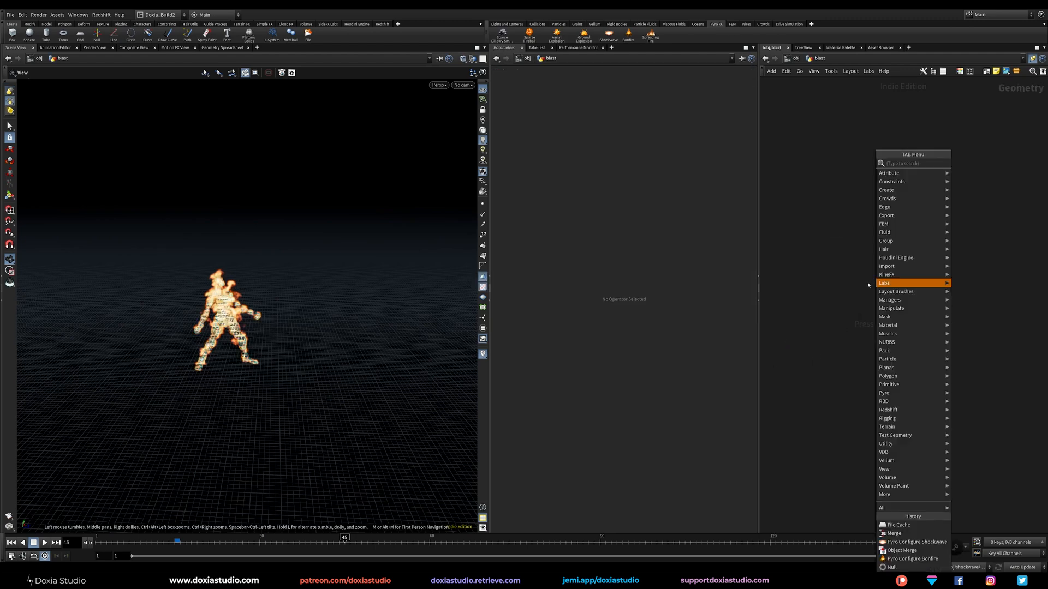
{"action": "type", "text": "con"}
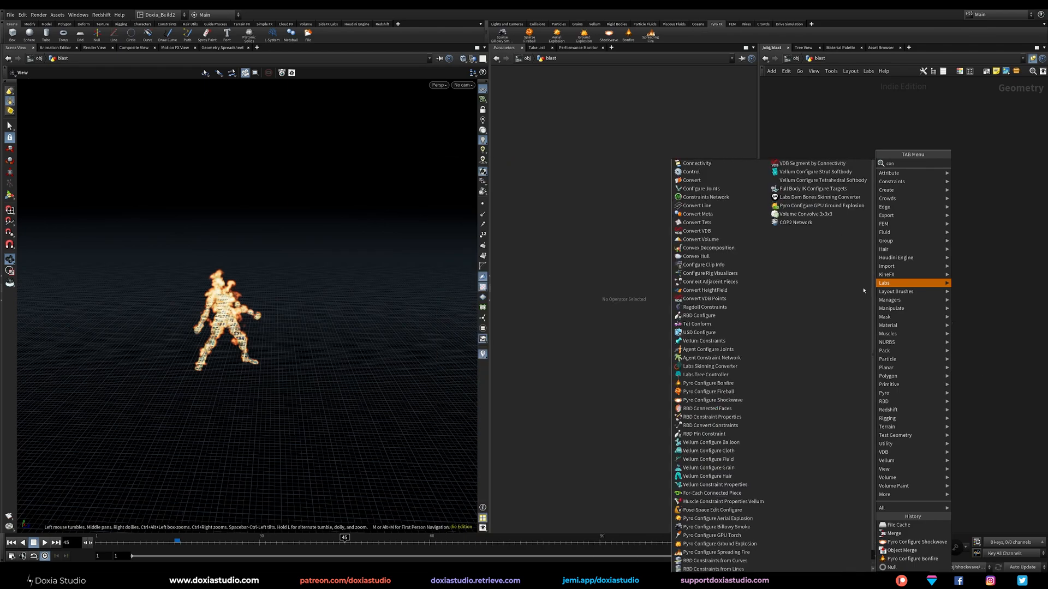
{"action": "key", "text": "BackSpace"}
{"action": "key", "text": "BackSpace"}
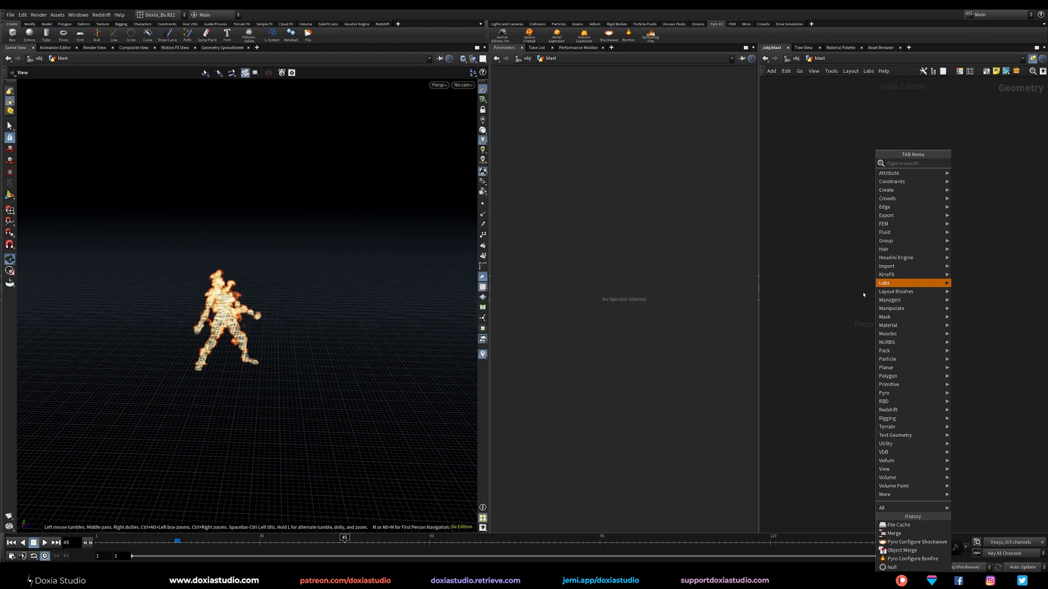
{"action": "type", "text": "pyro"}
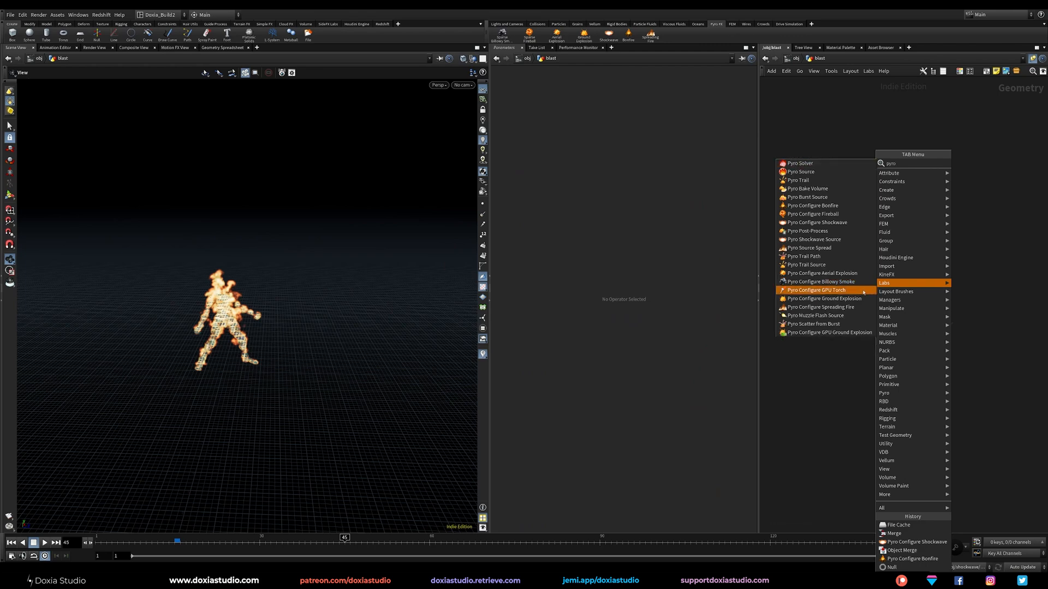
{"action": "type", "text": " conf"}
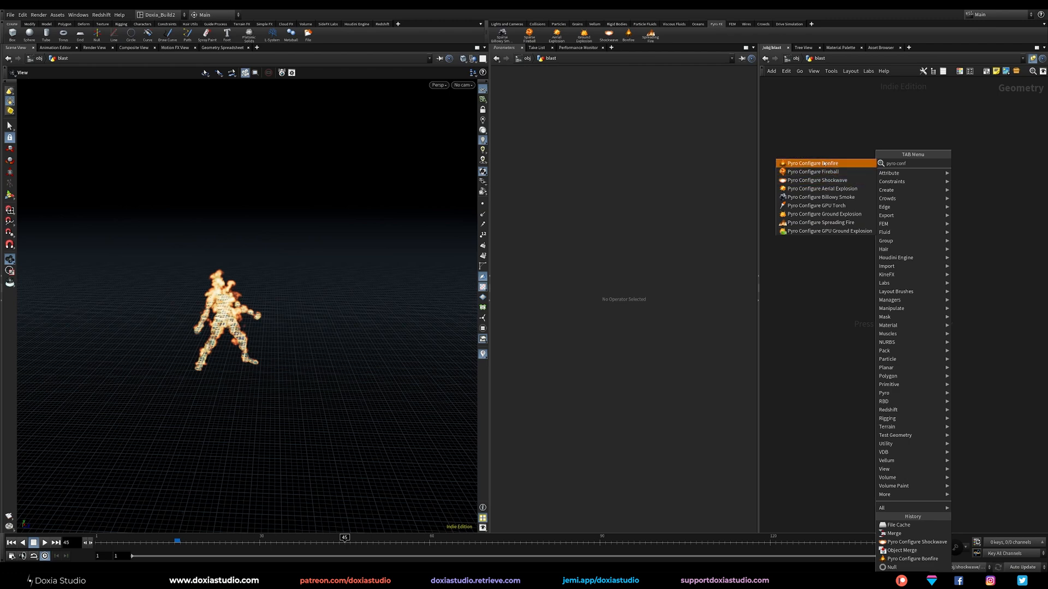
{"action": "left_click", "coordinate": [822, 180]}
{"action": "left_click", "coordinate": [867, 180]}
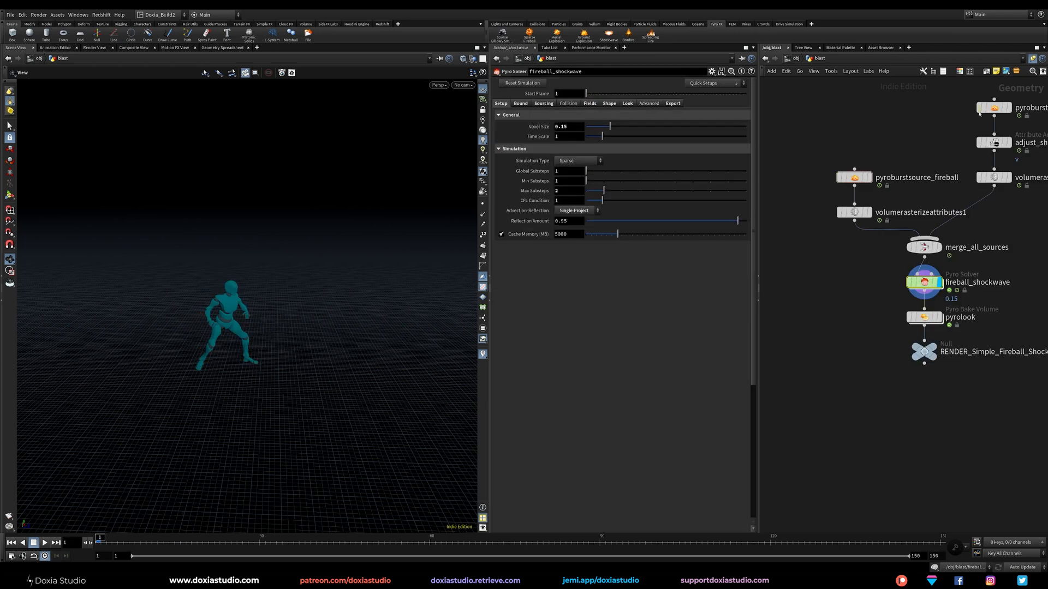
- Delete the three-node ground shockwave source branch and the merge_all_sources node from the blast network
{"action": "left_click_drag", "start_coordinate": [1004, 104], "coordinate": [902, 230]}
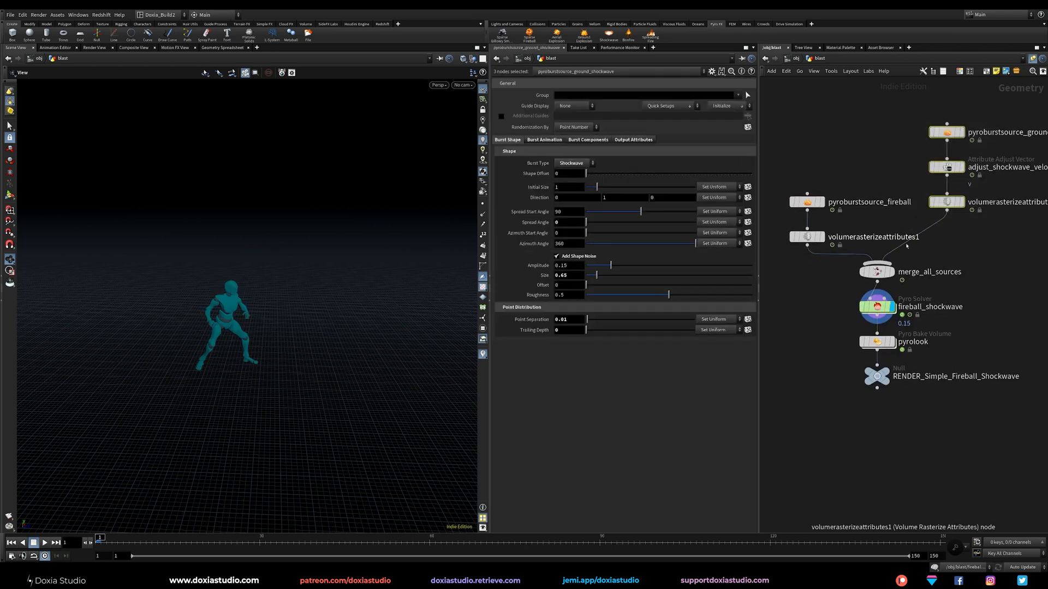
{"action": "key", "text": "Delete"}
{"action": "left_click", "coordinate": [877, 271]}
{"action": "key", "text": "Delete"}
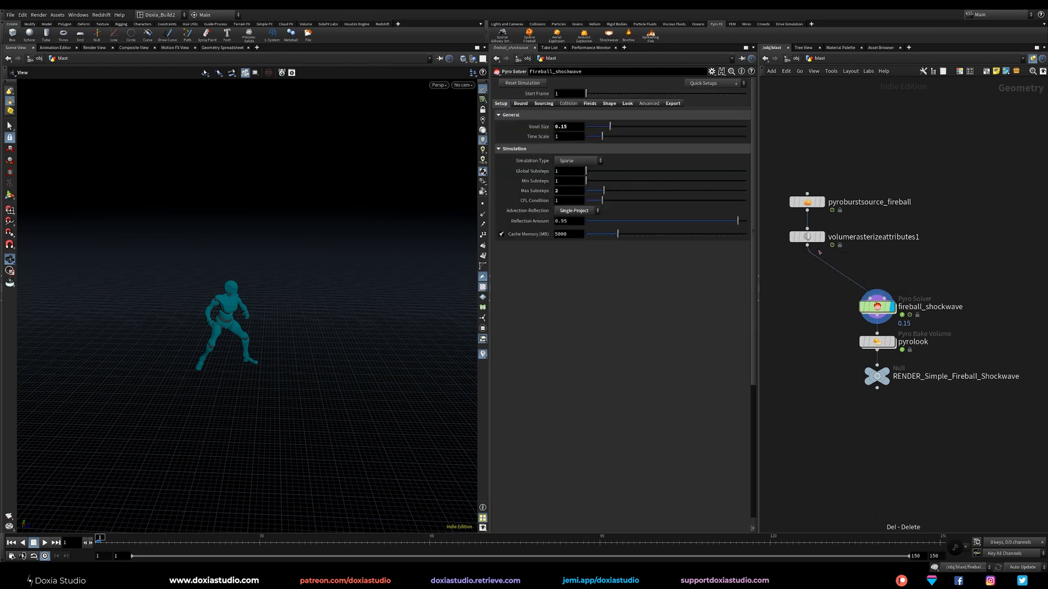
- Line up the burst source and volume rasterize nodes above the fireball solver, and display pyroburstsource_fireball at frame 11
{"action": "left_click_drag", "start_coordinate": [806, 237], "coordinate": [867, 239]}
{"action": "left_click_drag", "start_coordinate": [806, 202], "coordinate": [877, 186]}
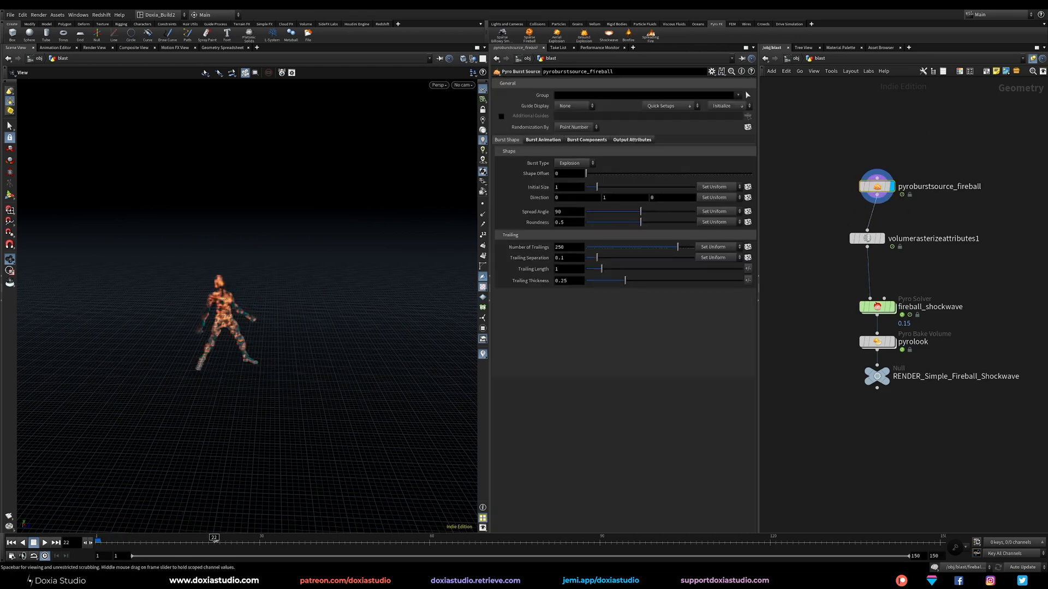
{"action": "left_click", "coordinate": [153, 539]}
{"action": "left_click_drag", "start_coordinate": [191, 493], "coordinate": [297, 377]}
{"action": "middle_click_drag", "start_coordinate": [297, 376], "coordinate": [447, 304]}
{"action": "left_click_drag", "start_coordinate": [447, 304], "coordinate": [227, 350]}
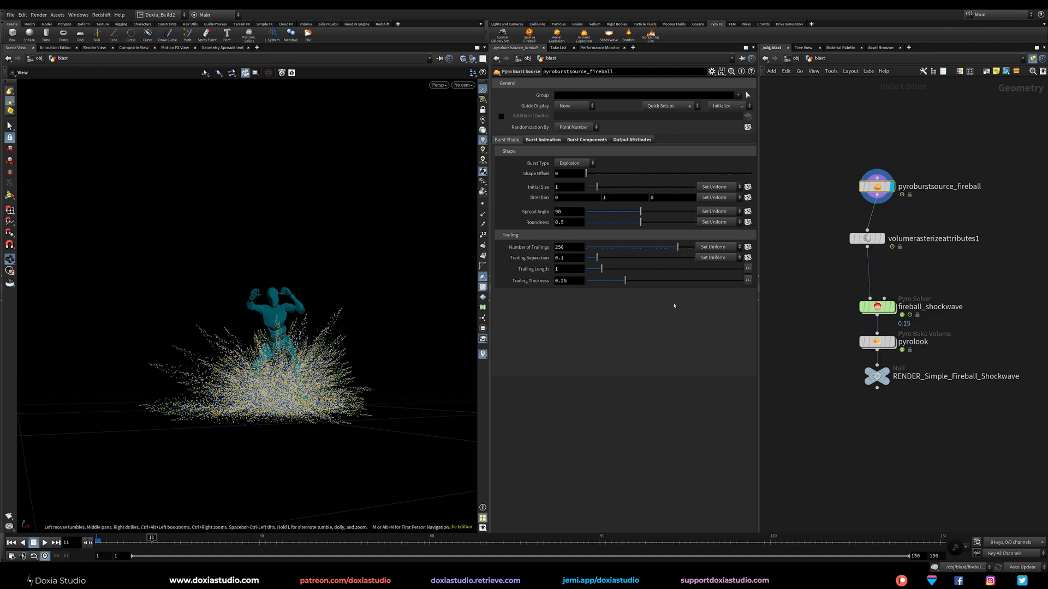
{"action": "left_click_drag", "start_coordinate": [288, 407], "coordinate": [175, 473]}
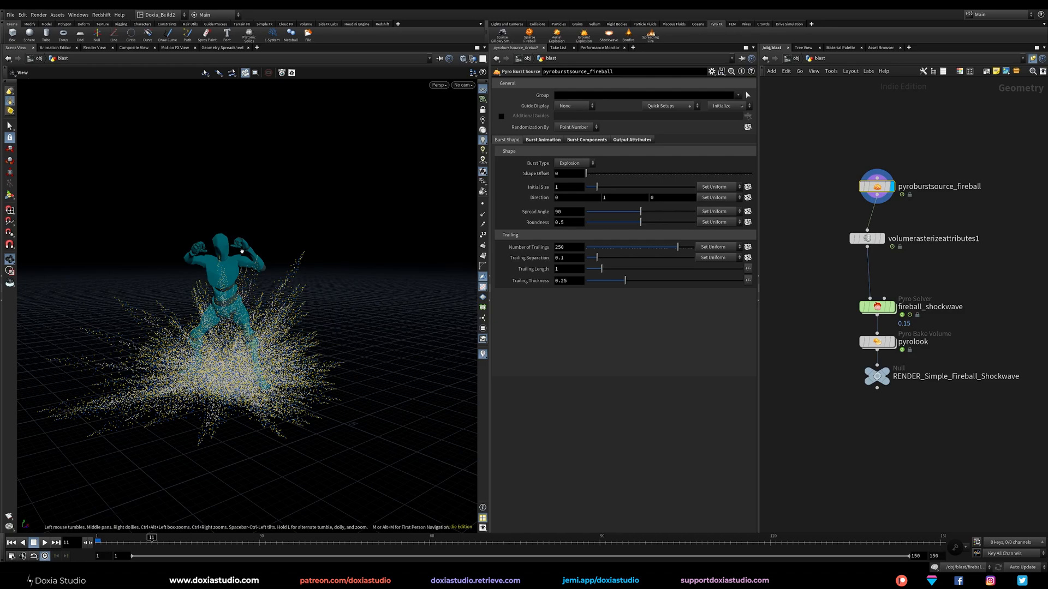
{"action": "left_click_drag", "start_coordinate": [240, 338], "coordinate": [276, 249]}
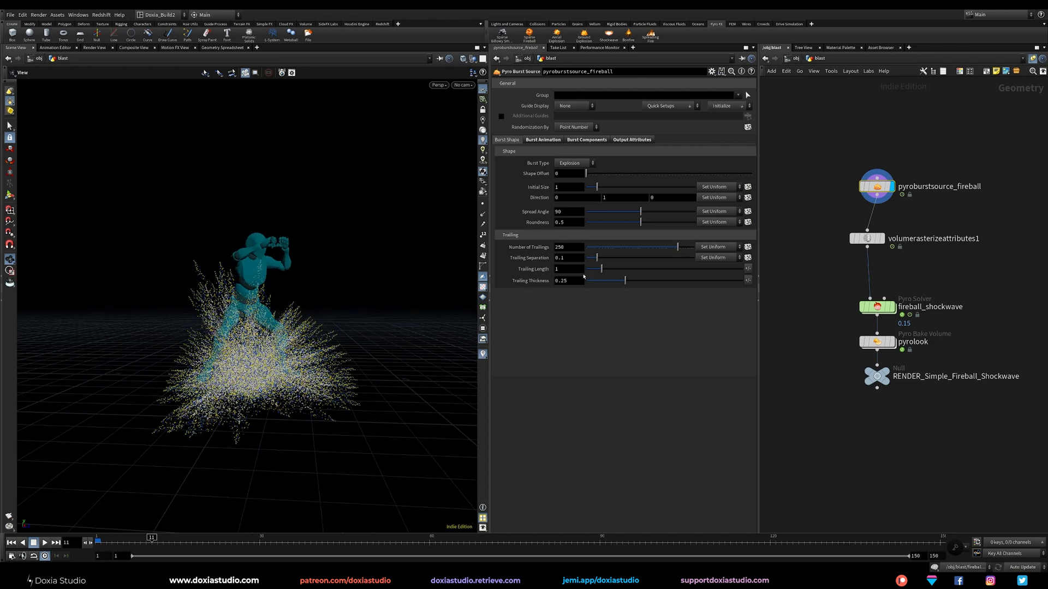
- Check the node info of pyroburstsource_fireball for its point count, and view the burst at frame 8
{"action": "middle_click_drag", "start_coordinate": [856, 226], "coordinate": [834, 285]}
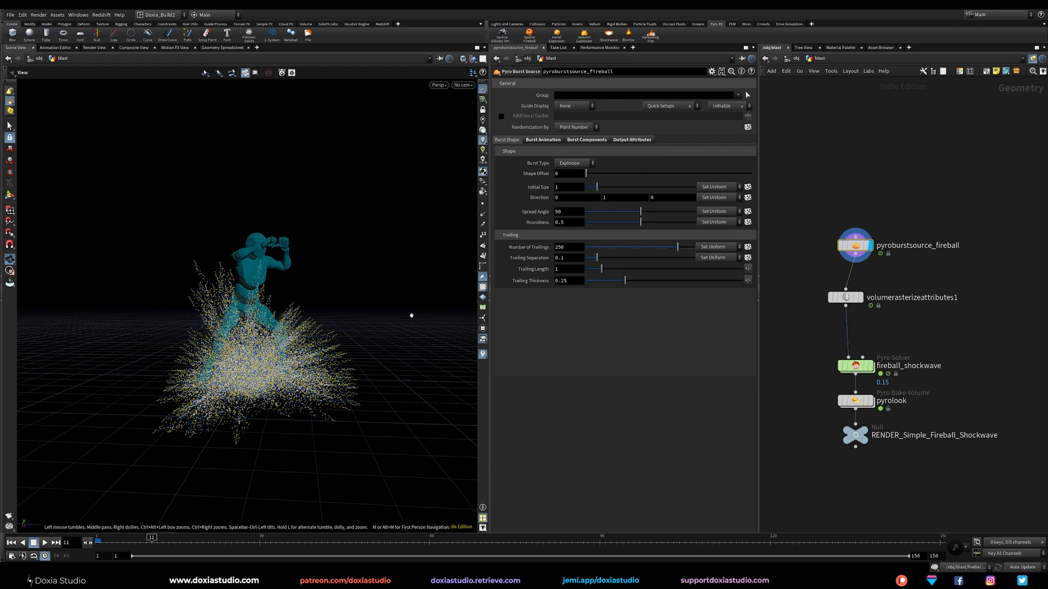
{"action": "left_click_drag", "start_coordinate": [855, 245], "coordinate": [846, 231]}
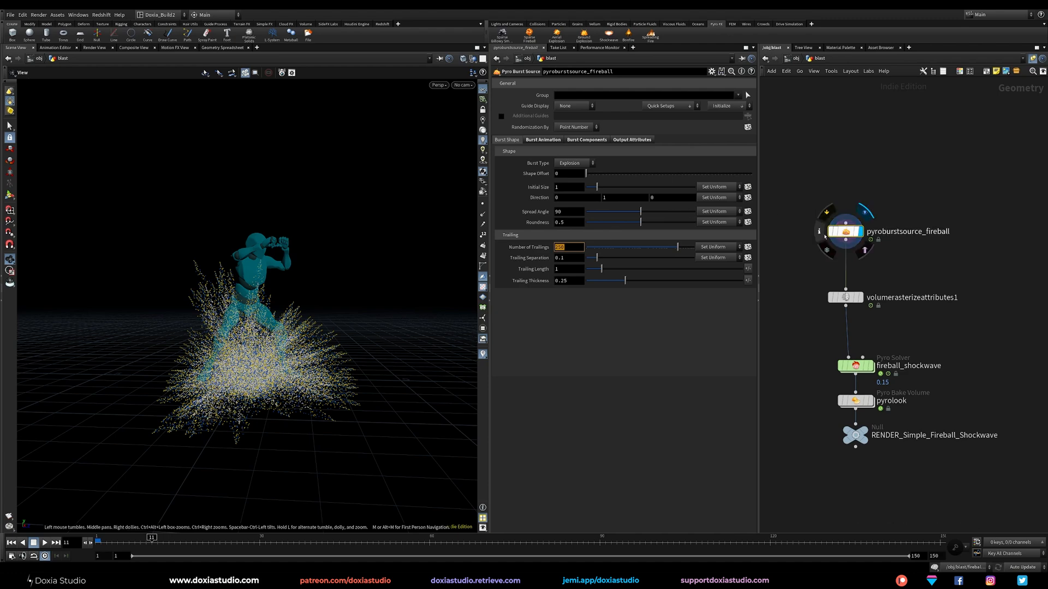
{"action": "left_click", "coordinate": [819, 231]}
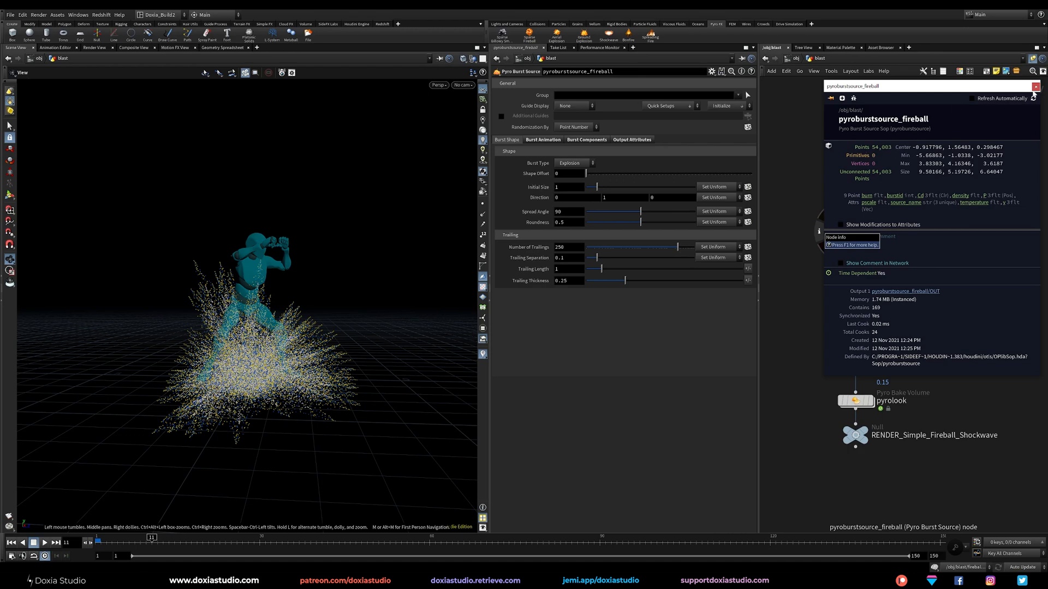
{"action": "left_click", "coordinate": [1036, 87]}
{"action": "left_click", "coordinate": [145, 542]}
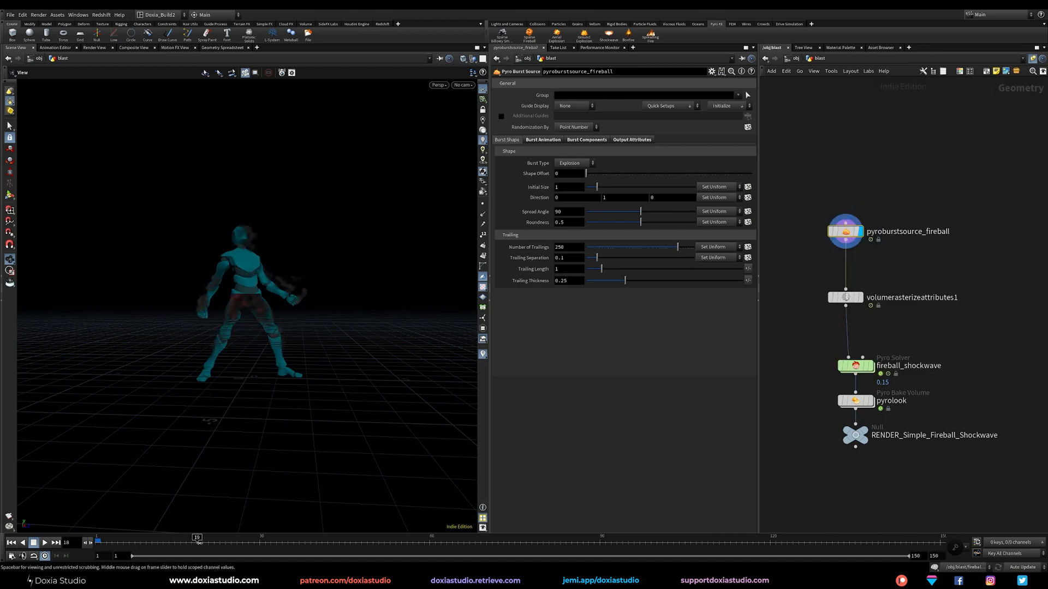
{"action": "mouse_move", "coordinate": [142, 542]}
{"action": "left_mouse_down"}
{"action": "mouse_move", "coordinate": [100, 542]}
{"action": "mouse_move", "coordinate": [134, 543]}
{"action": "left_mouse_up"}
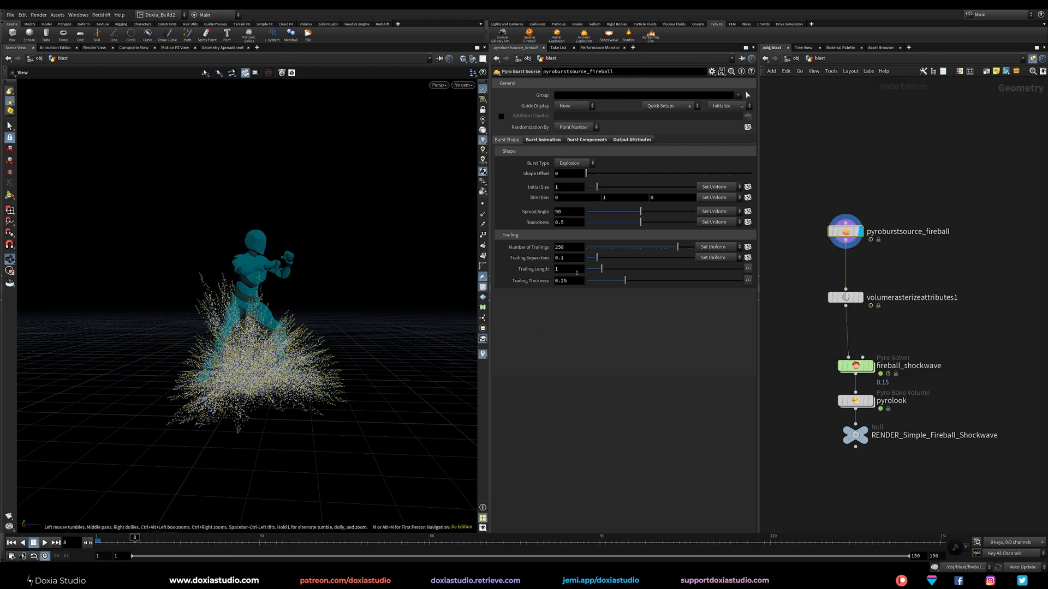
{"action": "left_click_drag", "start_coordinate": [846, 232], "coordinate": [850, 231]}
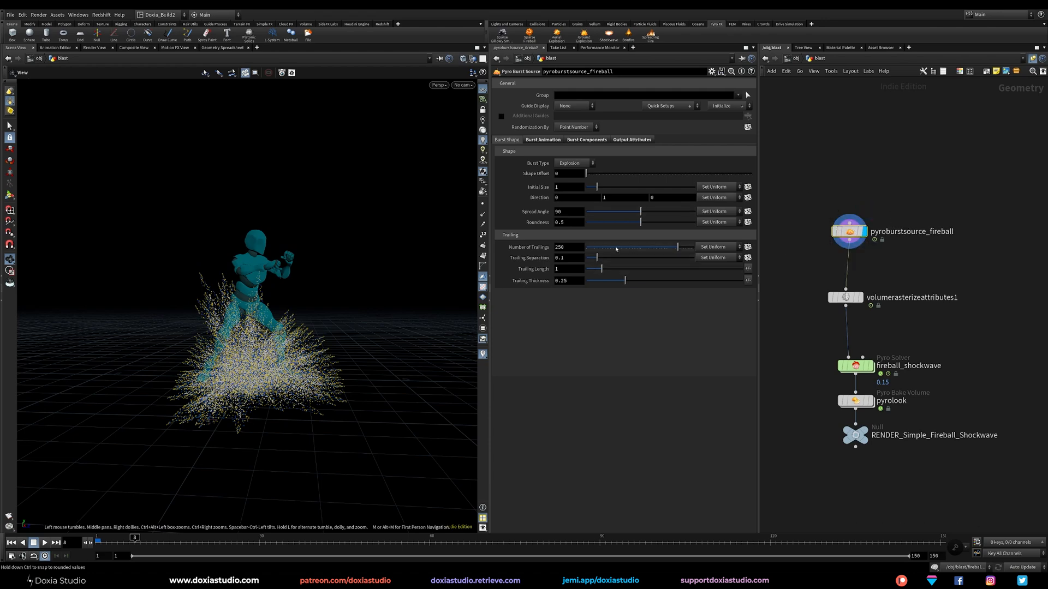
- Set the fireball burst source's number of trailings to 1 and its trailing separation to about 0.048
{"action": "left_click_drag", "start_coordinate": [616, 249], "coordinate": [600, 251]}
{"action": "left_click_drag", "start_coordinate": [327, 354], "coordinate": [210, 374]}
{"action": "right_click_drag", "start_coordinate": [210, 374], "coordinate": [344, 356]}
{"action": "left_click_drag", "start_coordinate": [344, 356], "coordinate": [270, 358]}
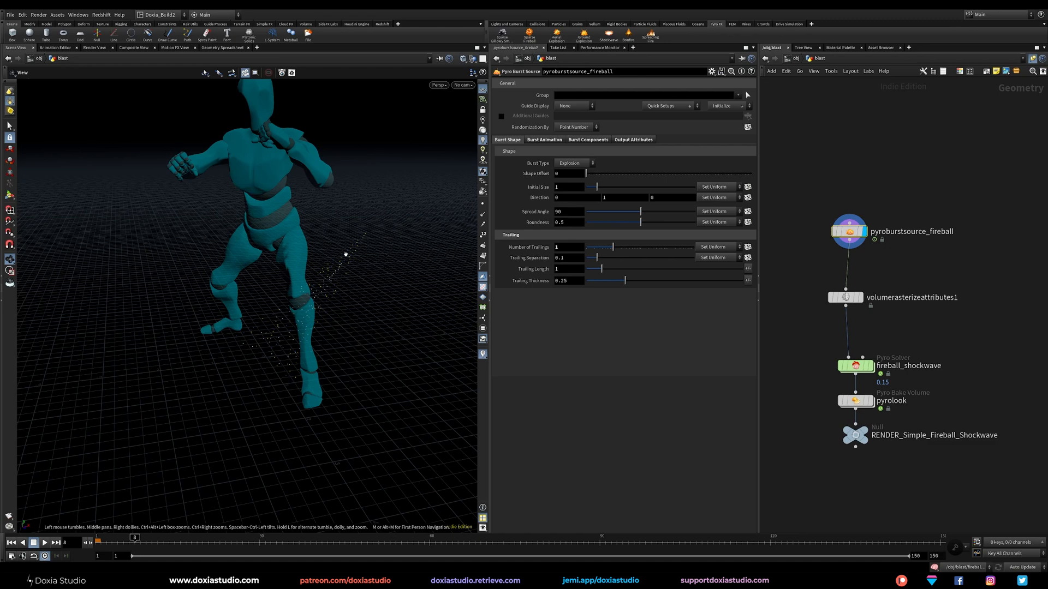
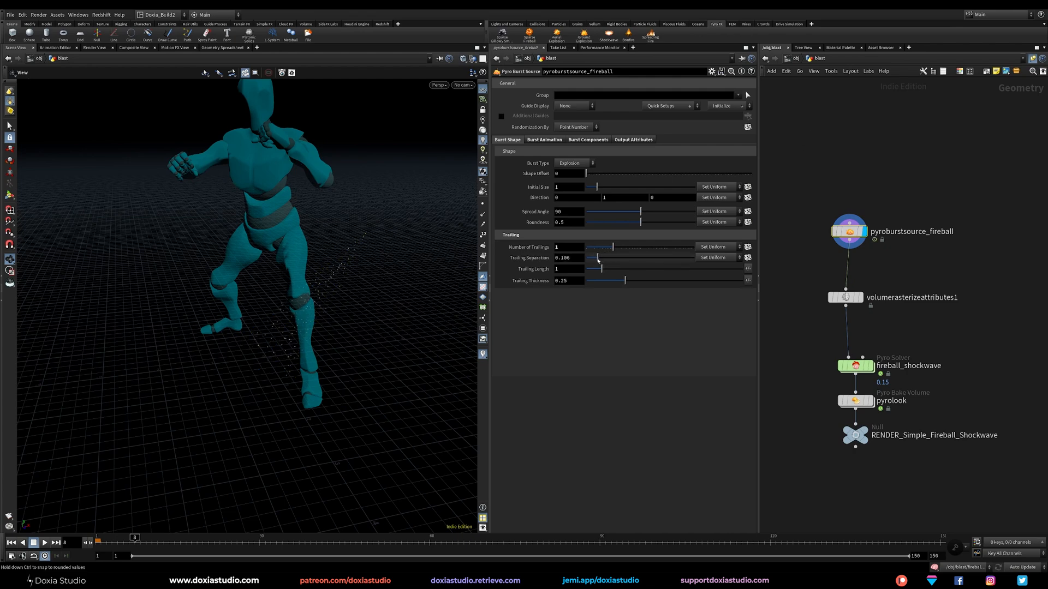
{"action": "left_click_drag", "start_coordinate": [595, 261], "coordinate": [592, 262]}
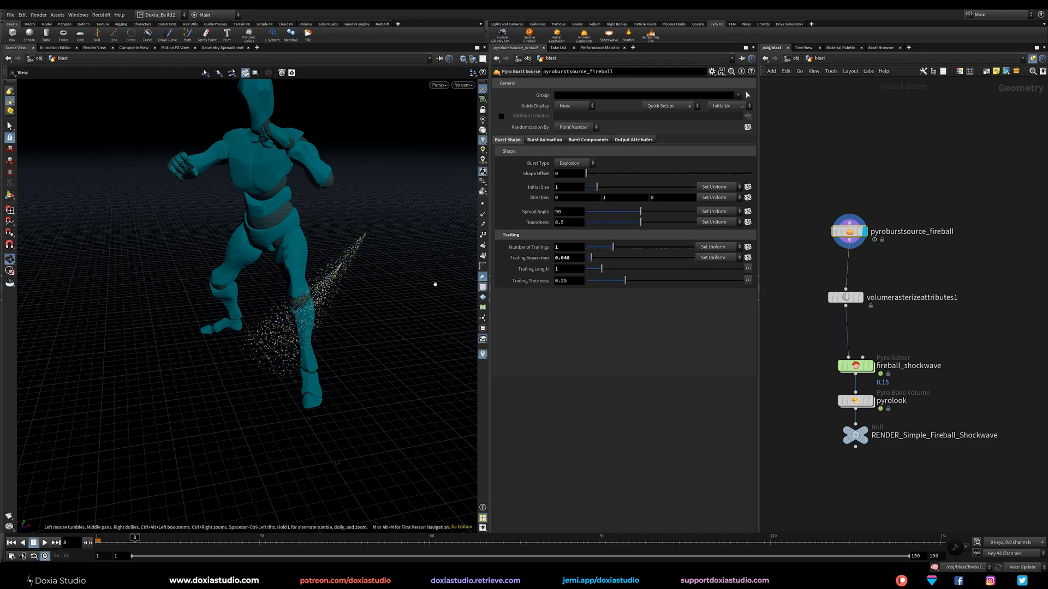
{"action": "scroll", "coordinate": [318, 321], "scroll_direction": "up", "scroll_amount": 3}
{"action": "left_click_drag", "start_coordinate": [318, 321], "coordinate": [369, 294]}
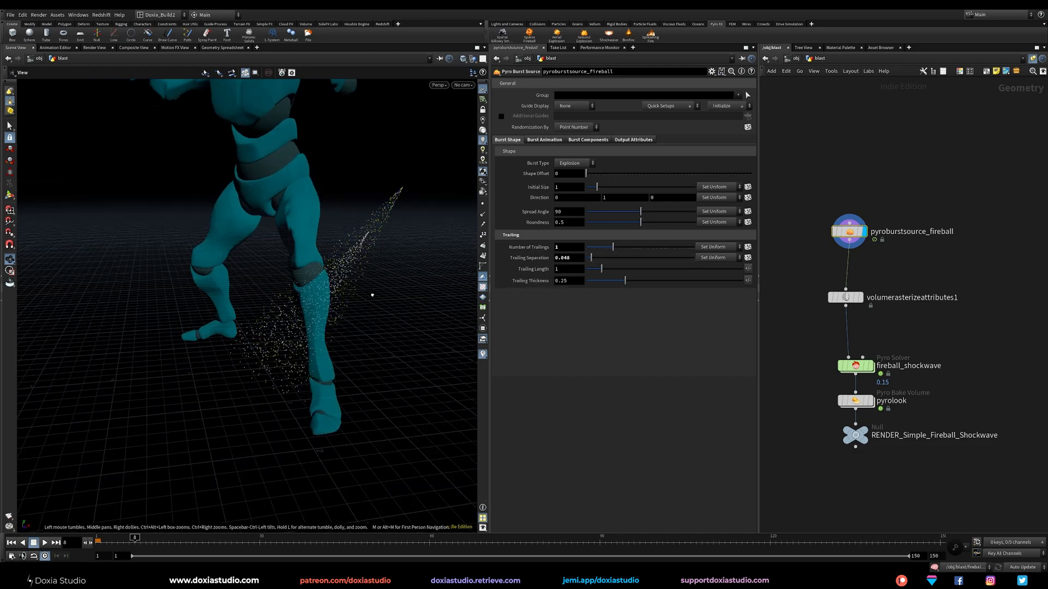
{"action": "middle_click_drag", "start_coordinate": [345, 323], "coordinate": [339, 334]}
{"action": "scroll", "coordinate": [339, 334], "scroll_direction": "down", "scroll_amount": 2}
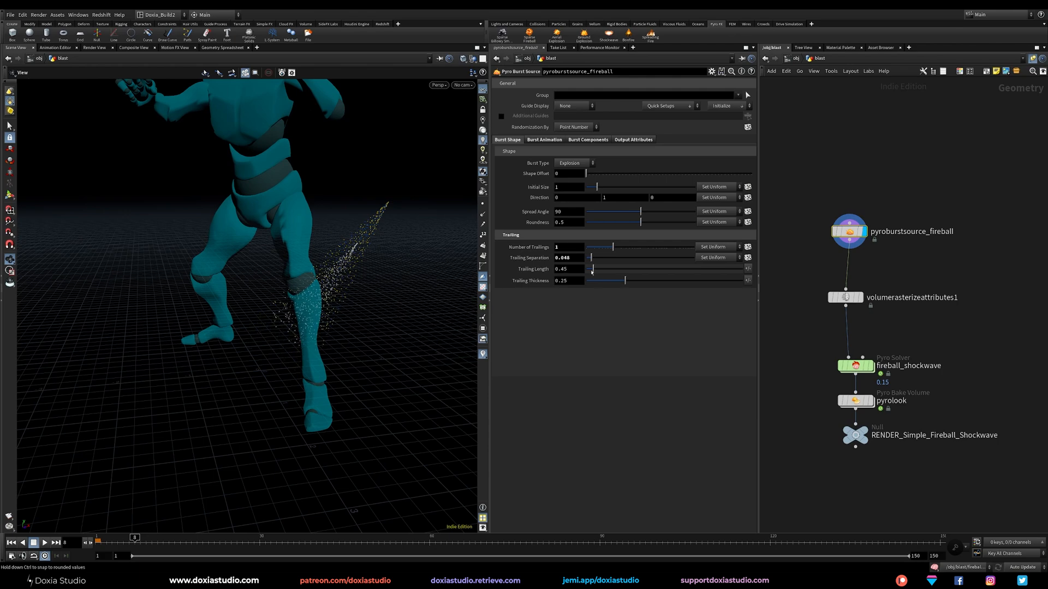
- Set the trailing length to 0.66 and trailing thickness to 0.377, and check the burst source's point count
{"action": "mouse_move", "coordinate": [599, 269]}
{"action": "left_mouse_down"}
{"action": "mouse_move", "coordinate": [588, 269]}
{"action": "mouse_move", "coordinate": [667, 284]}
{"action": "mouse_move", "coordinate": [596, 270]}
{"action": "left_mouse_up"}
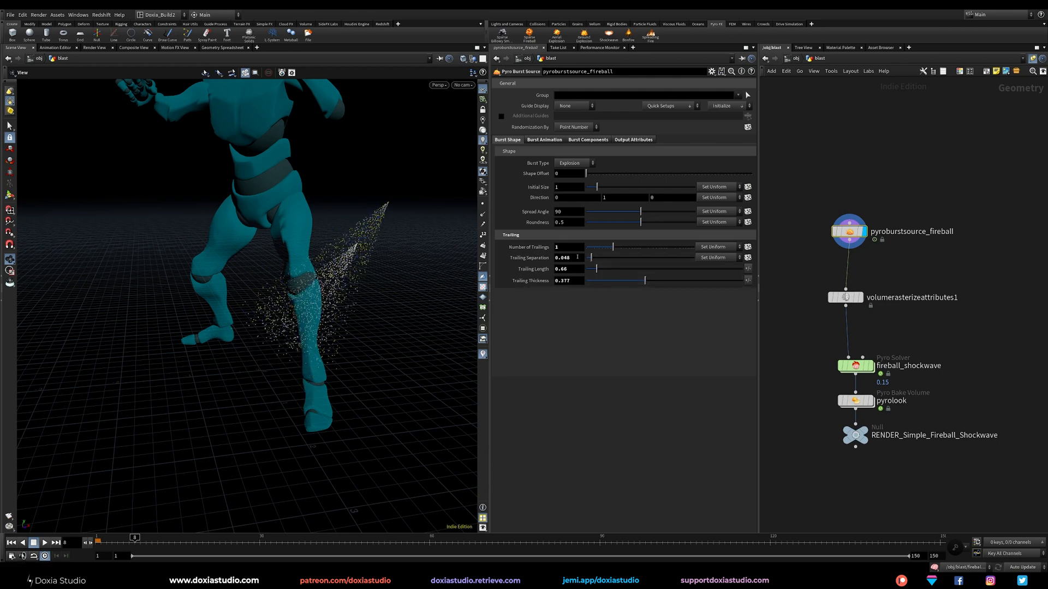
{"action": "left_click", "coordinate": [824, 231]}
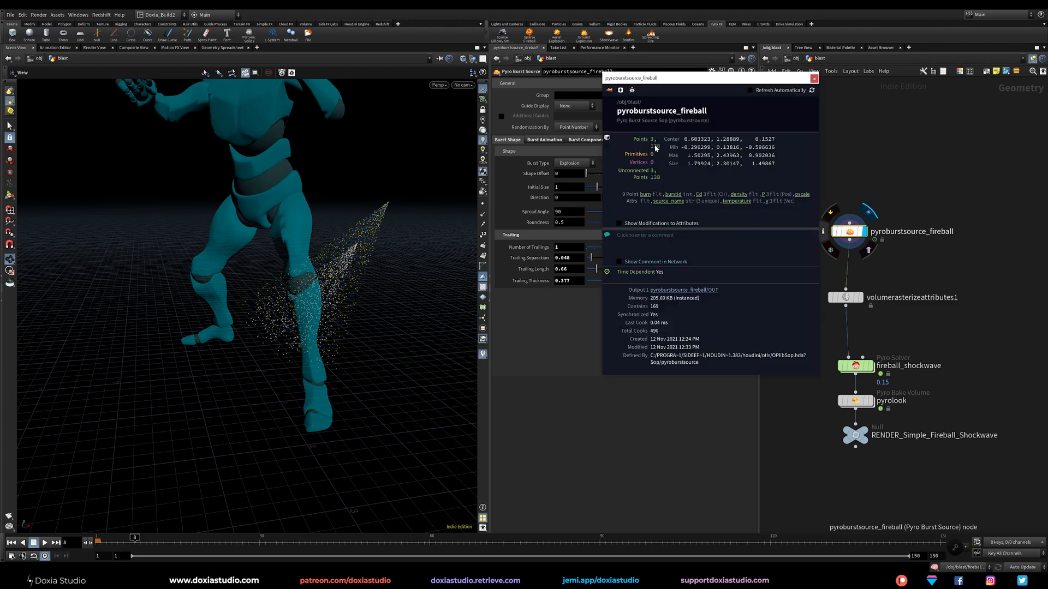
{"action": "left_click", "coordinate": [813, 79]}
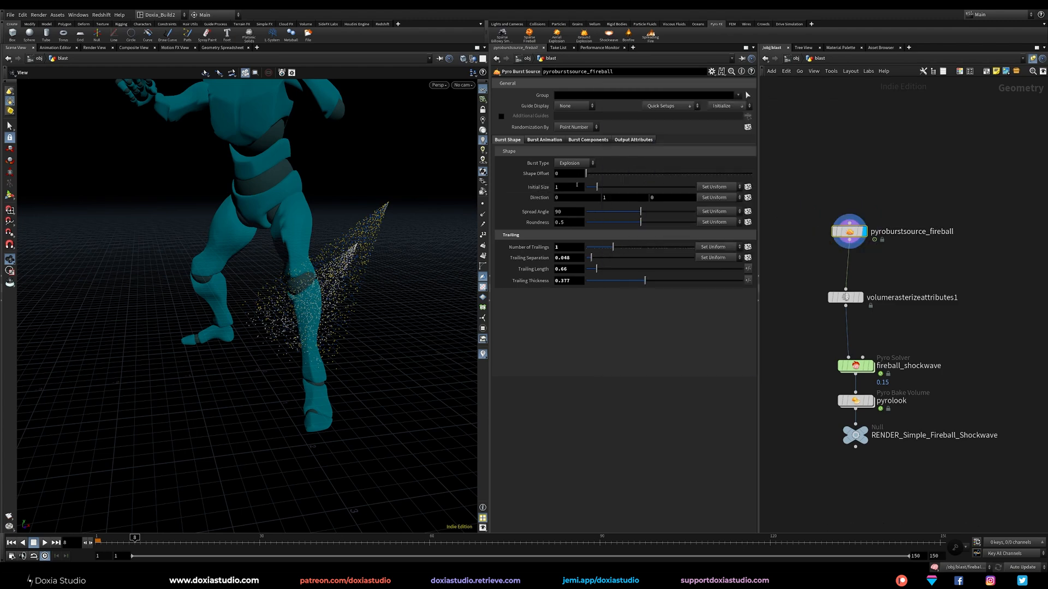
- Set the fireball burst's initial size to 1.25 and its spread angle to 85
{"action": "mouse_move", "coordinate": [597, 187]}
{"action": "left_mouse_down"}
{"action": "mouse_move", "coordinate": [589, 191]}
{"action": "mouse_move", "coordinate": [622, 213]}
{"action": "mouse_move", "coordinate": [563, 213]}
{"action": "mouse_move", "coordinate": [648, 218]}
{"action": "mouse_move", "coordinate": [640, 213]}
{"action": "left_mouse_up"}
{"action": "key", "text": "Return"}
{"action": "scroll", "coordinate": [295, 301], "scroll_direction": "down", "scroll_amount": 5}
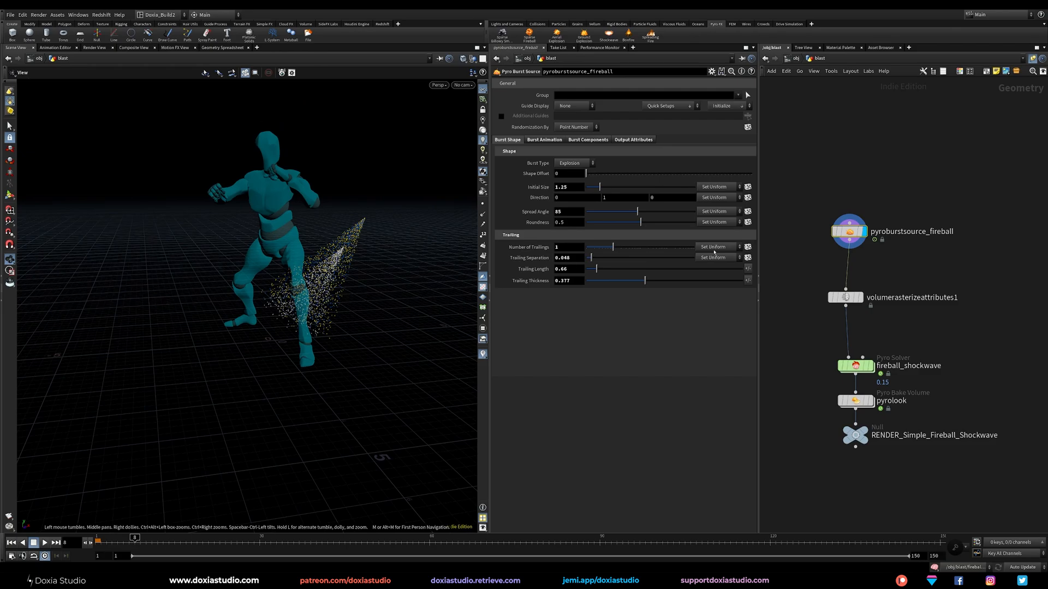
- Set the fireball burst's number of trailings to 5 and its spread angle to 74.4, examining the spikes around the character
{"action": "key", "text": "Return"}
{"action": "mouse_move", "coordinate": [322, 311]}
{"action": "left_mouse_down"}
{"action": "mouse_move", "coordinate": [229, 332]}
{"action": "mouse_move", "coordinate": [145, 382]}
{"action": "mouse_move", "coordinate": [144, 333]}
{"action": "left_mouse_up"}
{"action": "mouse_move", "coordinate": [637, 211]}
{"action": "left_mouse_down"}
{"action": "mouse_move", "coordinate": [598, 218]}
{"action": "mouse_move", "coordinate": [643, 216]}
{"action": "mouse_move", "coordinate": [619, 217]}
{"action": "left_mouse_up"}
{"action": "left_click_drag", "start_coordinate": [374, 313], "coordinate": [196, 240]}
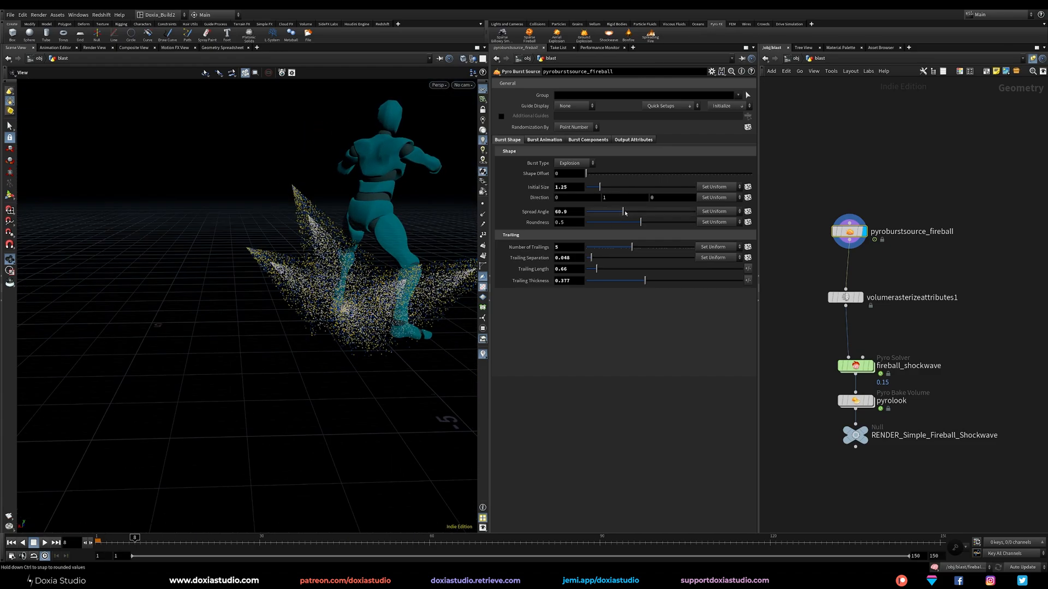
{"action": "left_click_drag", "start_coordinate": [623, 213], "coordinate": [631, 213]}
{"action": "left_click_drag", "start_coordinate": [431, 273], "coordinate": [348, 288]}
{"action": "mouse_move", "coordinate": [354, 238]}
{"action": "left_mouse_down"}
{"action": "mouse_move", "coordinate": [402, 280]}
{"action": "mouse_move", "coordinate": [393, 264]}
{"action": "mouse_move", "coordinate": [358, 254]}
{"action": "left_mouse_up"}
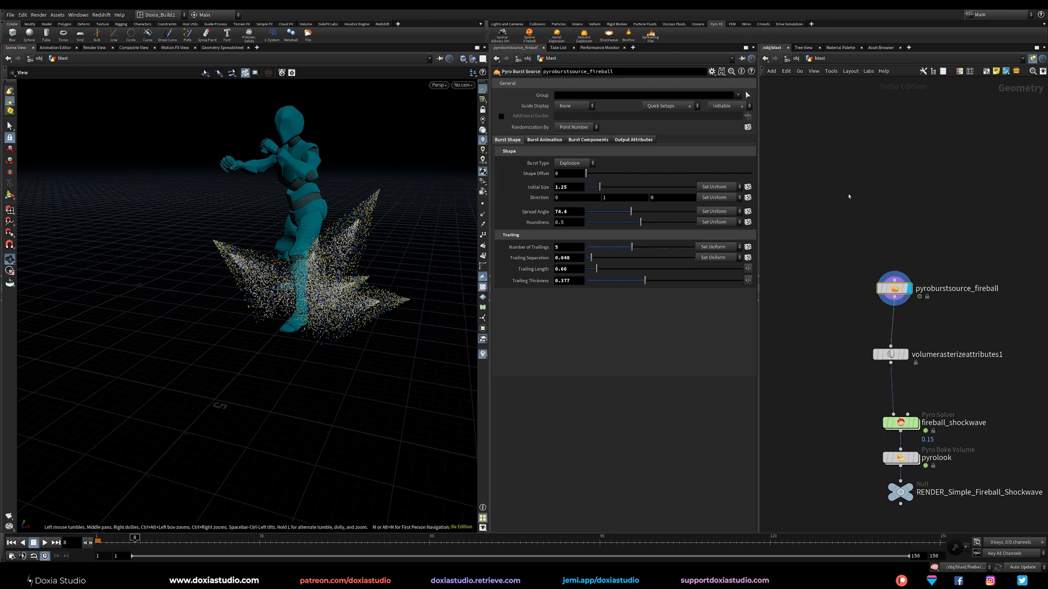
- Add an Object Merge node above the fireball burst source and point it to /obj/Char/out_character
{"action": "key", "text": "Tab"}
{"action": "type", "text": "merg"}
{"action": "key", "text": "Down"}
{"action": "key", "text": "Down"}
{"action": "key", "text": "Return"}
{"action": "left_click", "coordinate": [889, 184]}
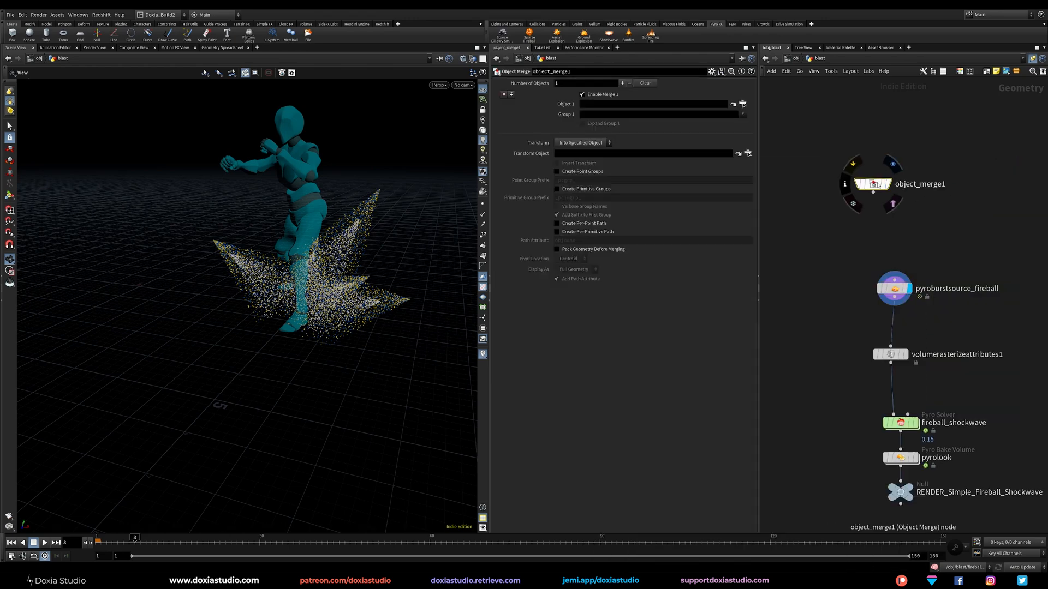
{"action": "left_click", "coordinate": [743, 104]}
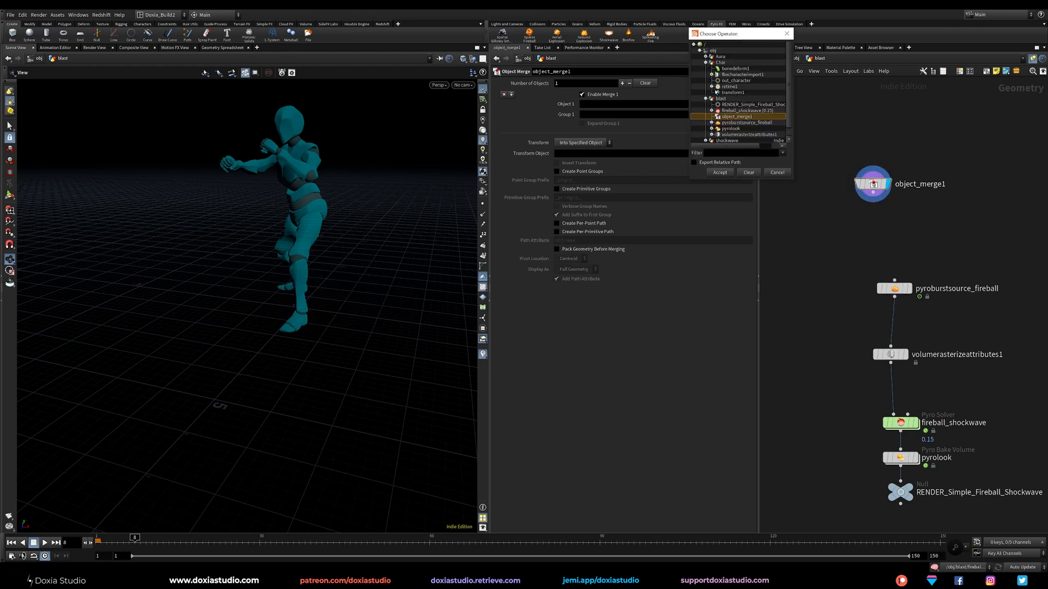
{"action": "left_click", "coordinate": [705, 98]}
{"action": "double_click", "coordinate": [735, 80]}
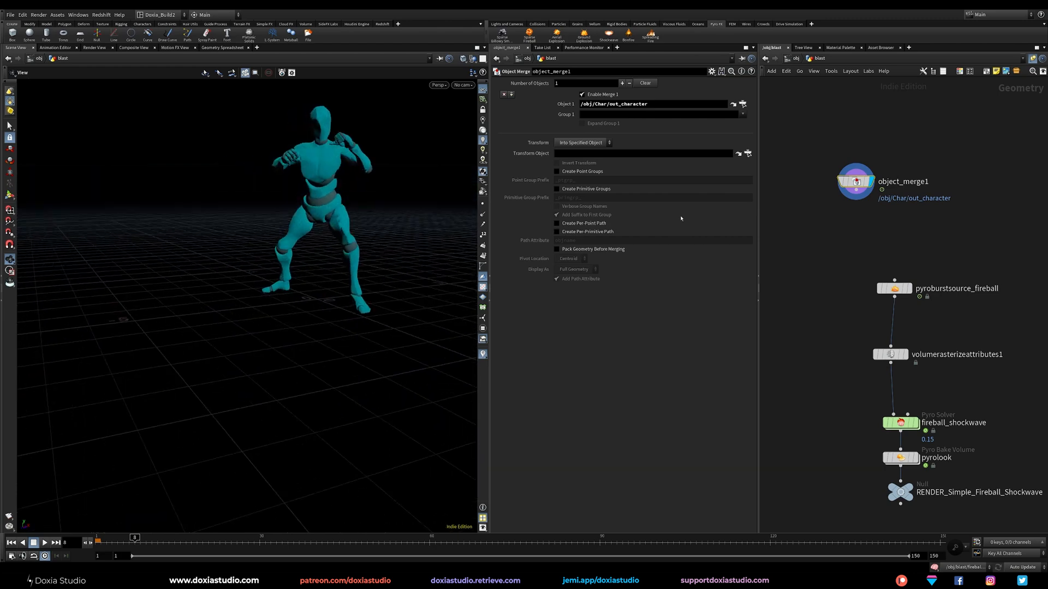
- Compare the point counts of the merged character and pyroburstsource_fireball in their node info
{"action": "left_click", "coordinate": [827, 181]}
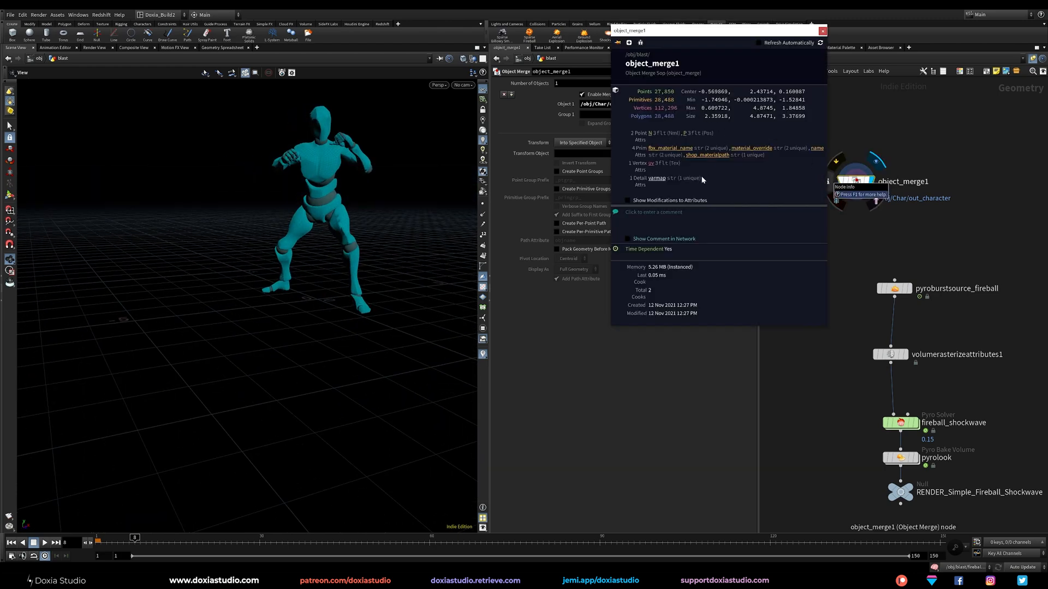
{"action": "left_click", "coordinate": [910, 289]}
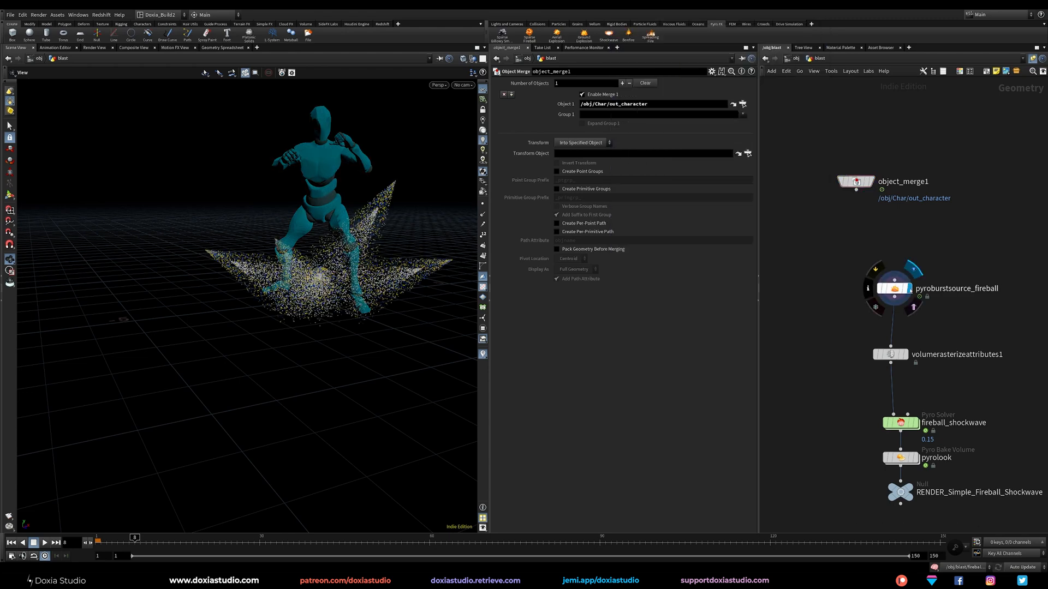
{"action": "left_click", "coordinate": [895, 289]}
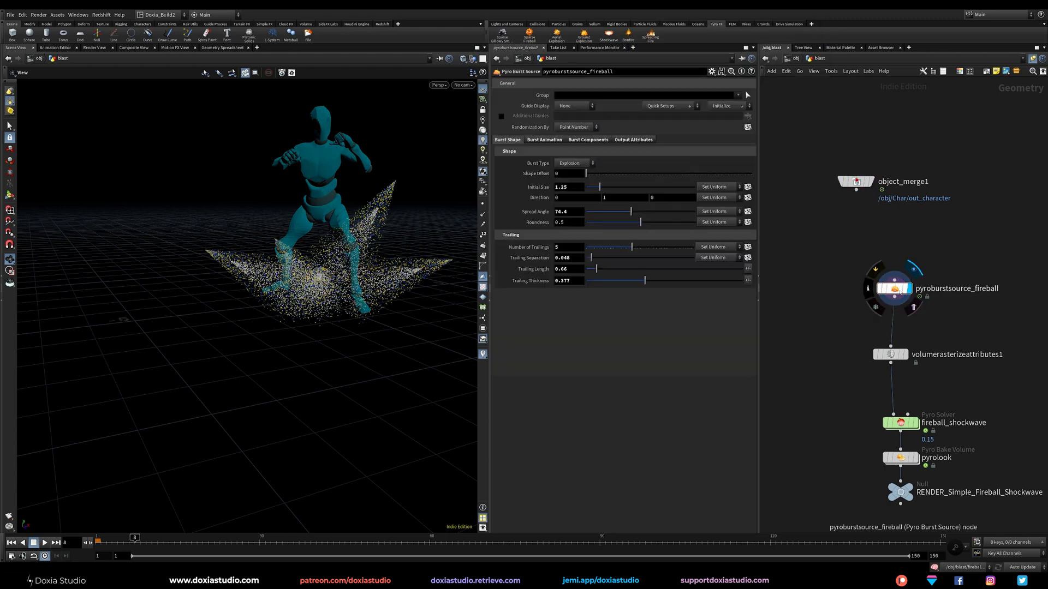
{"action": "left_click", "coordinate": [869, 289]}
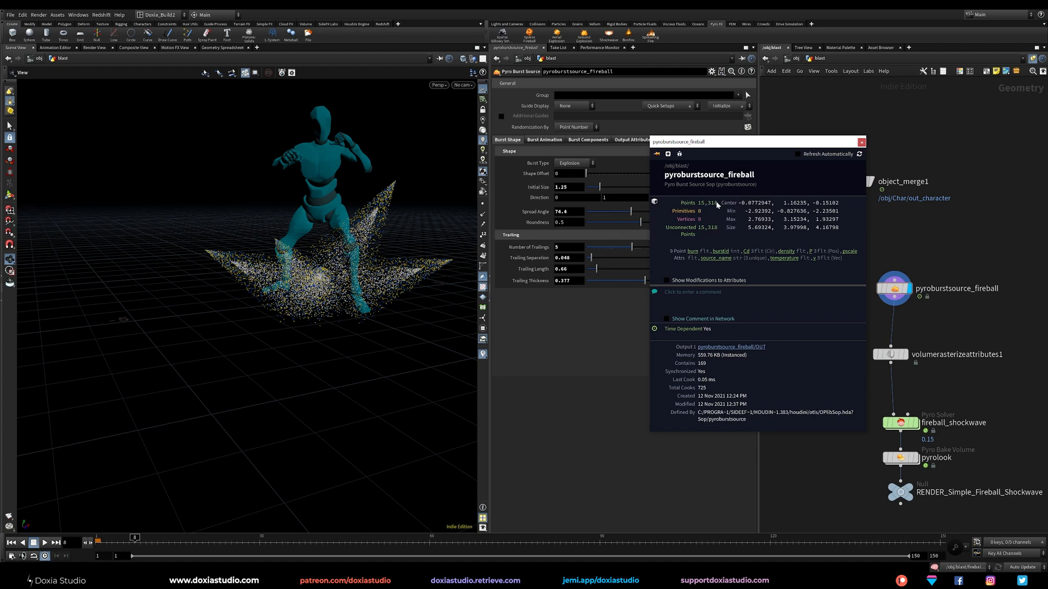
{"action": "left_click", "coordinate": [908, 248]}
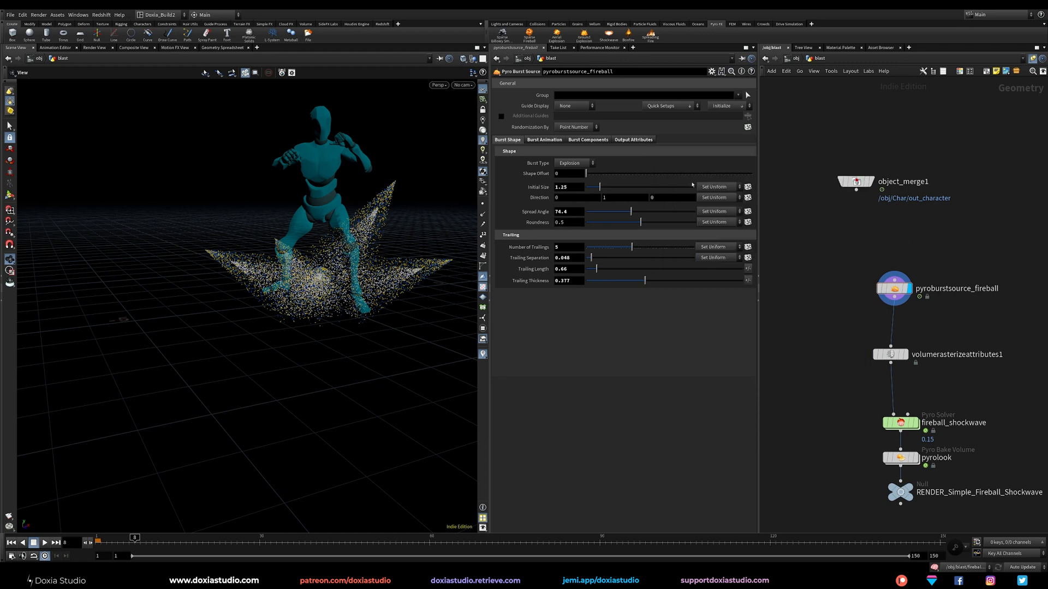
- Add a Scatter node connected below the character's Object Merge
{"action": "left_click_drag", "start_coordinate": [855, 181], "coordinate": [855, 165]}
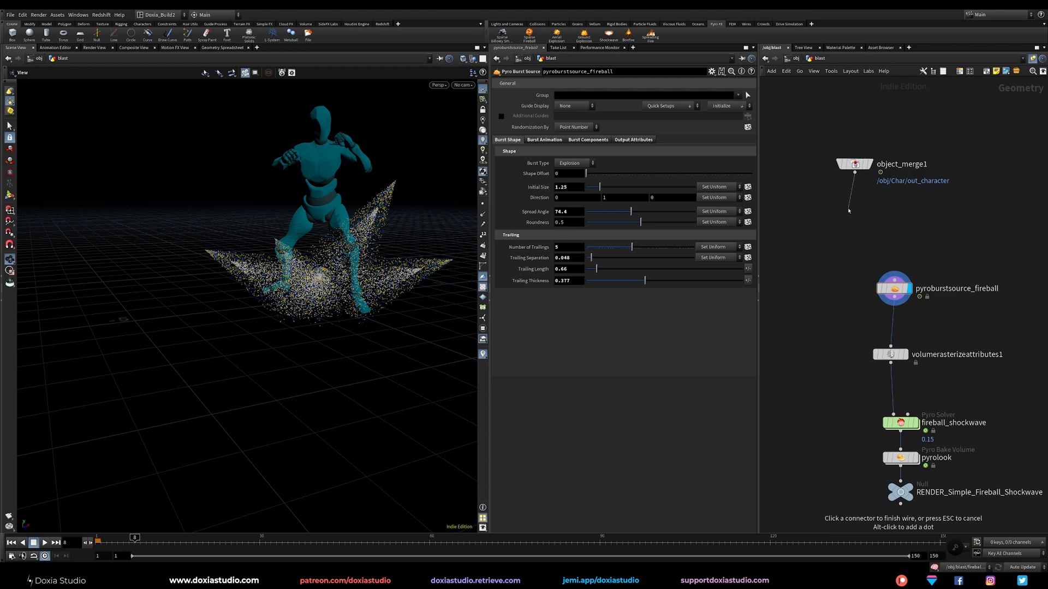
{"action": "key", "text": "Tab"}
{"action": "type", "text": "scat"}
{"action": "key", "text": "Return"}
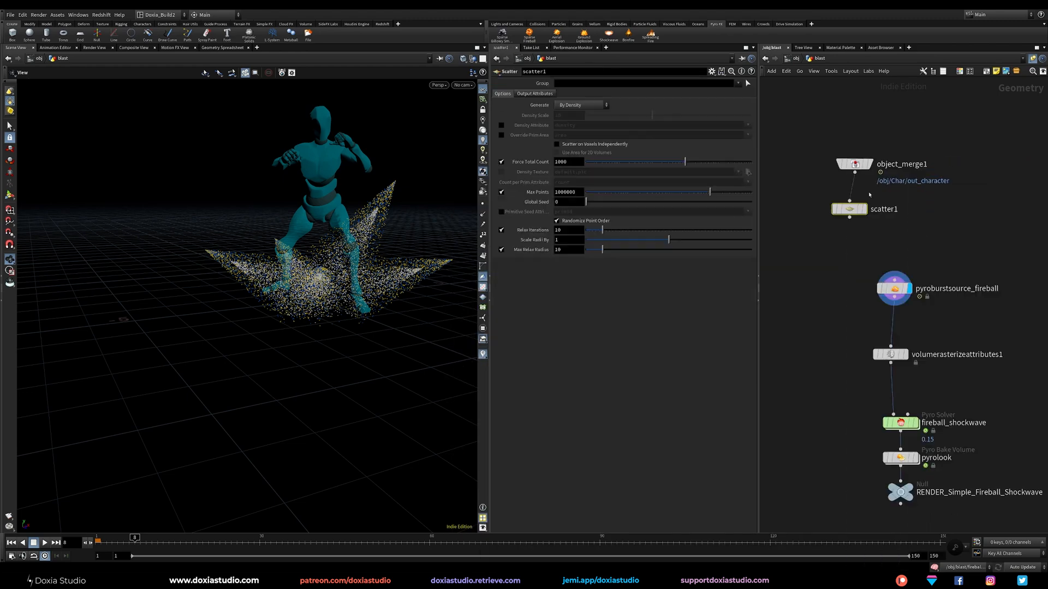
{"action": "left_click", "coordinate": [873, 211]}
{"action": "left_click_drag", "start_coordinate": [864, 210], "coordinate": [861, 210]}
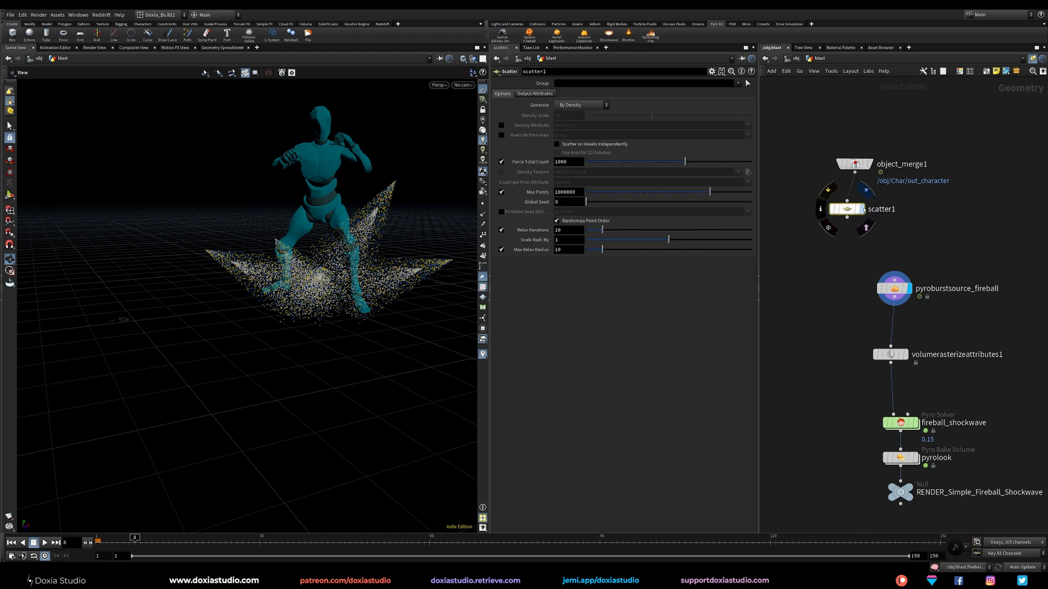
- Display the Scatter node and set its force total count to 20
{"action": "left_click", "coordinate": [861, 209]}
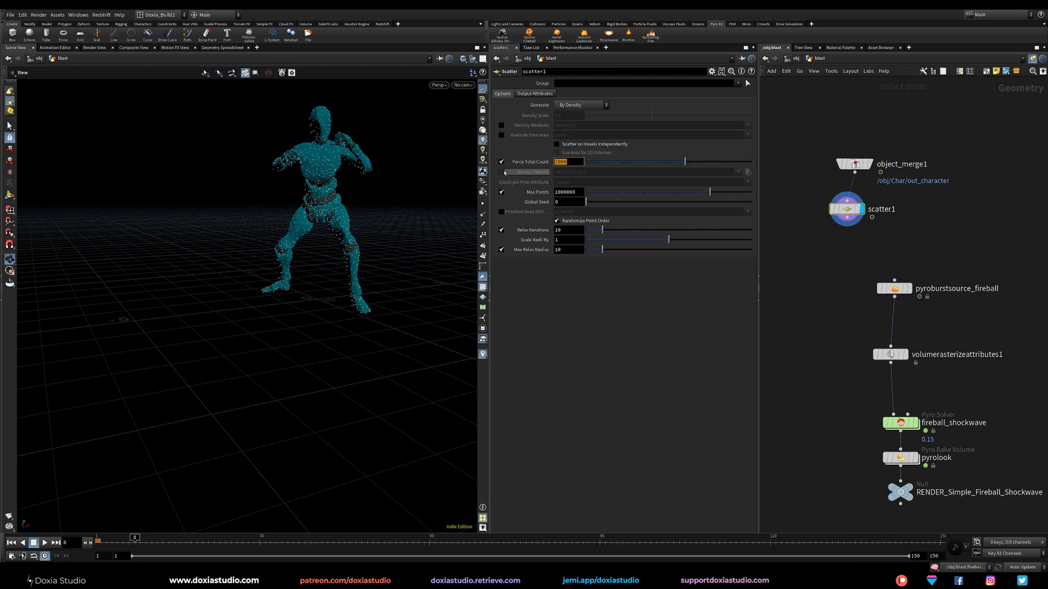
{"action": "type", "text": "20"}
{"action": "key", "text": "Return"}
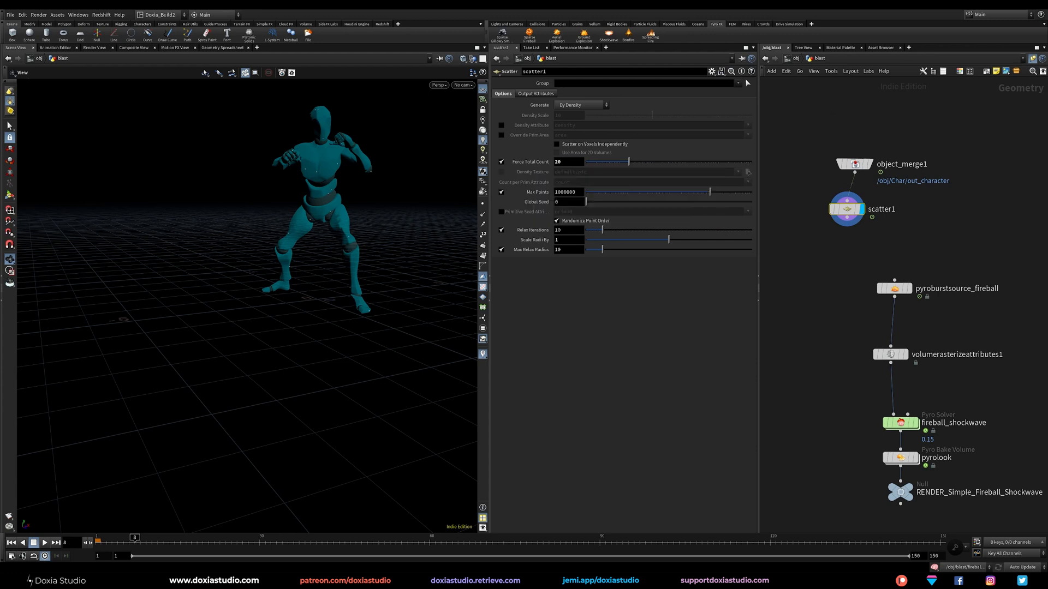
- Examine the scattered points on the character up close while going through the animation back to frame 1
{"action": "mouse_move", "coordinate": [160, 544]}
{"action": "left_mouse_down"}
{"action": "mouse_move", "coordinate": [215, 541]}
{"action": "mouse_move", "coordinate": [111, 538]}
{"action": "mouse_move", "coordinate": [135, 537]}
{"action": "left_mouse_up"}
{"action": "scroll", "coordinate": [335, 199], "scroll_direction": "up", "scroll_amount": 3}
{"action": "middle_click_drag", "start_coordinate": [335, 200], "coordinate": [257, 277]}
{"action": "mouse_move", "coordinate": [258, 277]}
{"action": "left_mouse_down"}
{"action": "mouse_move", "coordinate": [224, 293]}
{"action": "mouse_move", "coordinate": [248, 288]}
{"action": "left_mouse_up"}
{"action": "middle_click_drag", "start_coordinate": [248, 288], "coordinate": [196, 334]}
{"action": "left_click_drag", "start_coordinate": [131, 539], "coordinate": [100, 545]}
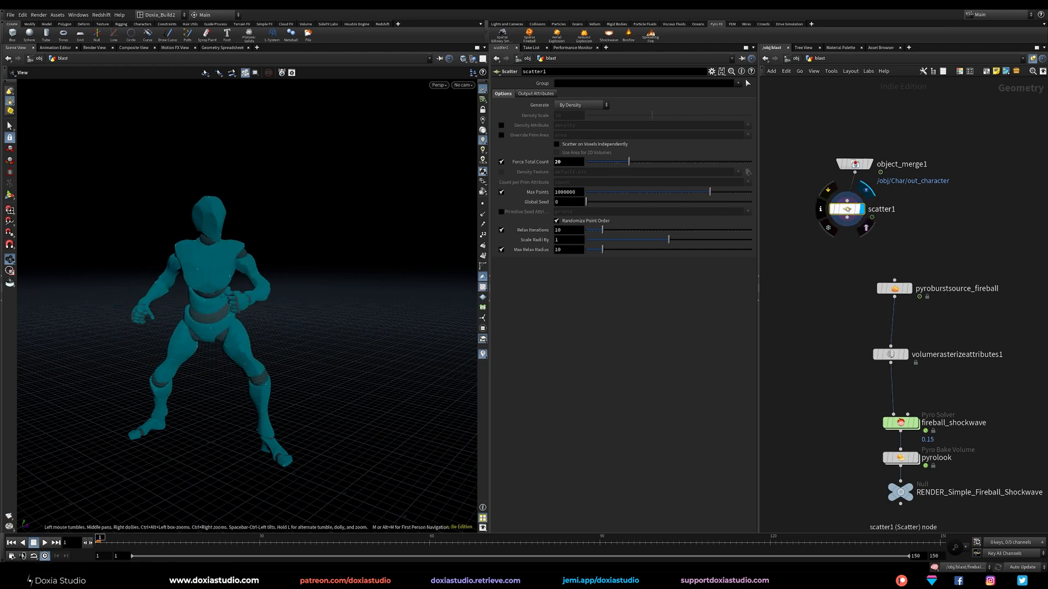
- Enable the Scatter node's Prim Num and Prim UVW output attributes, sourceprim and sourceprimuv
{"action": "left_click_drag", "start_coordinate": [846, 209], "coordinate": [805, 205]}
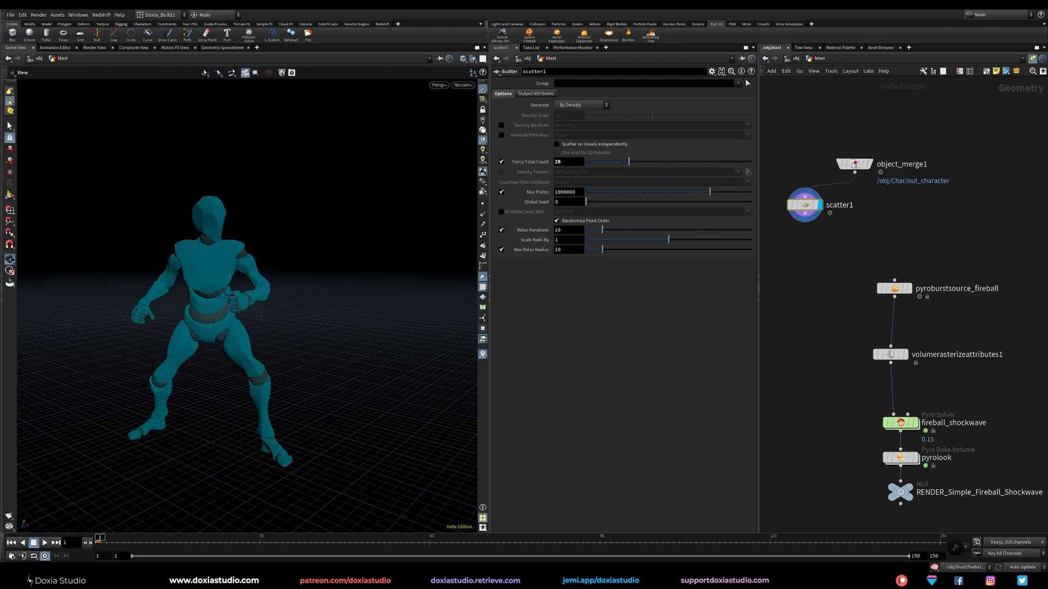
{"action": "left_click", "coordinate": [537, 94]}
{"action": "left_click", "coordinate": [502, 113]}
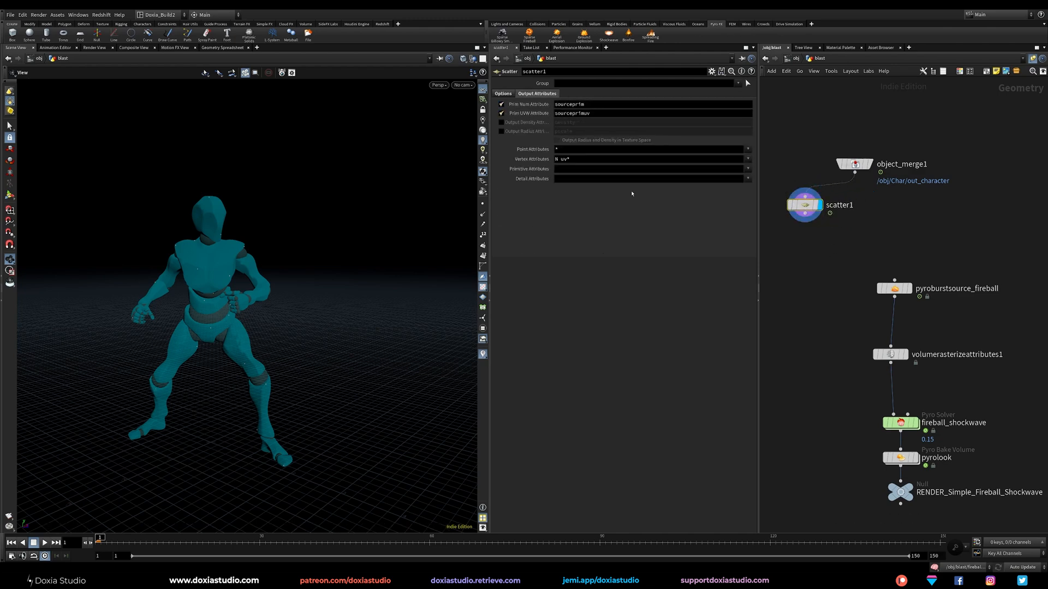
- Add an Attribute Interpolate node fed by the Scatter points and the merged character geometry
{"action": "key", "text": "Tab"}
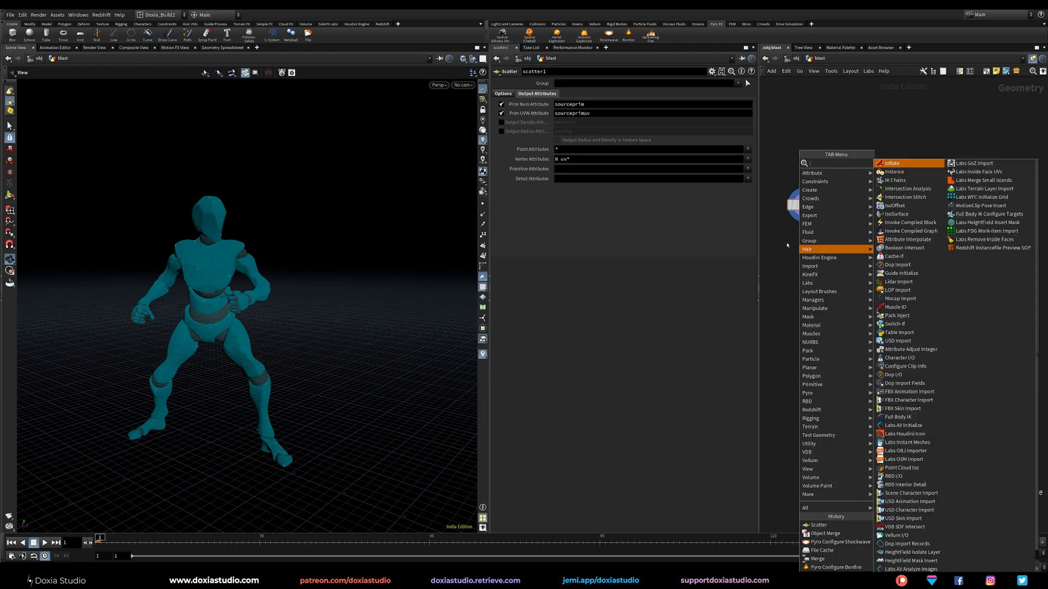
{"action": "type", "text": "inter"}
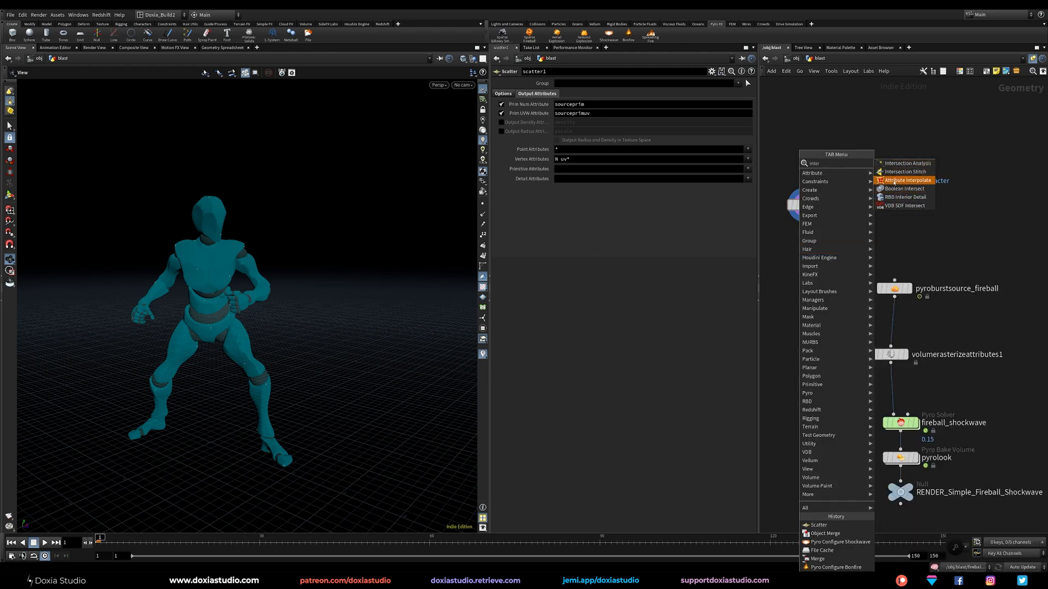
{"action": "left_click", "coordinate": [906, 180]}
{"action": "left_click_drag", "start_coordinate": [854, 173], "coordinate": [836, 246]}
- Insert a Time Shift node between the character's Object Merge and the Scatter, with its frame fixed at 1
{"action": "left_click_drag", "start_coordinate": [854, 164], "coordinate": [846, 156]}
{"action": "key", "text": "Tab"}
{"action": "type", "text": "time"}
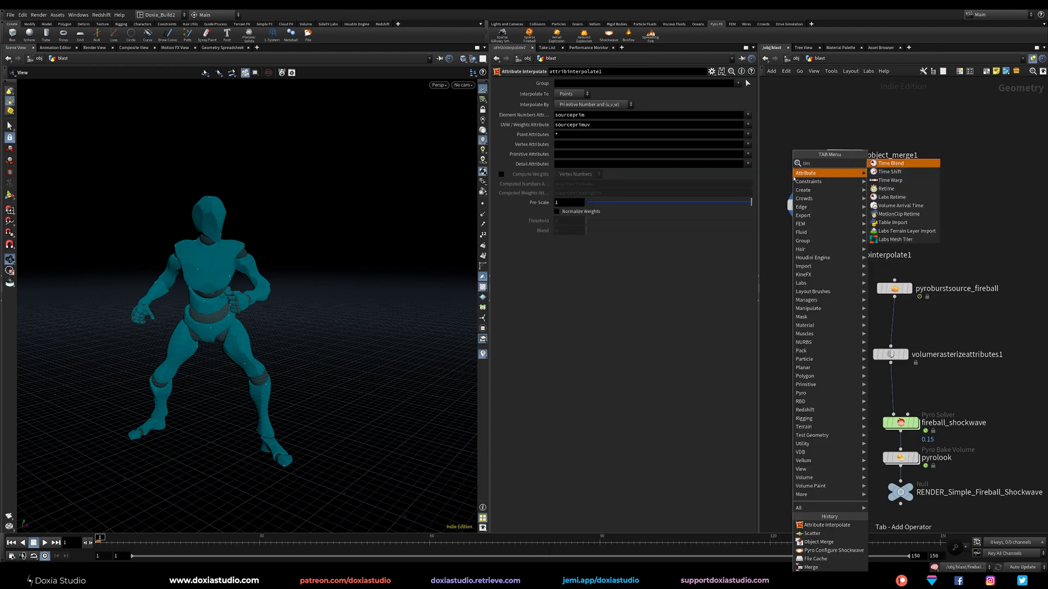
{"action": "left_click", "coordinate": [895, 172]}
{"action": "left_click", "coordinate": [823, 189]}
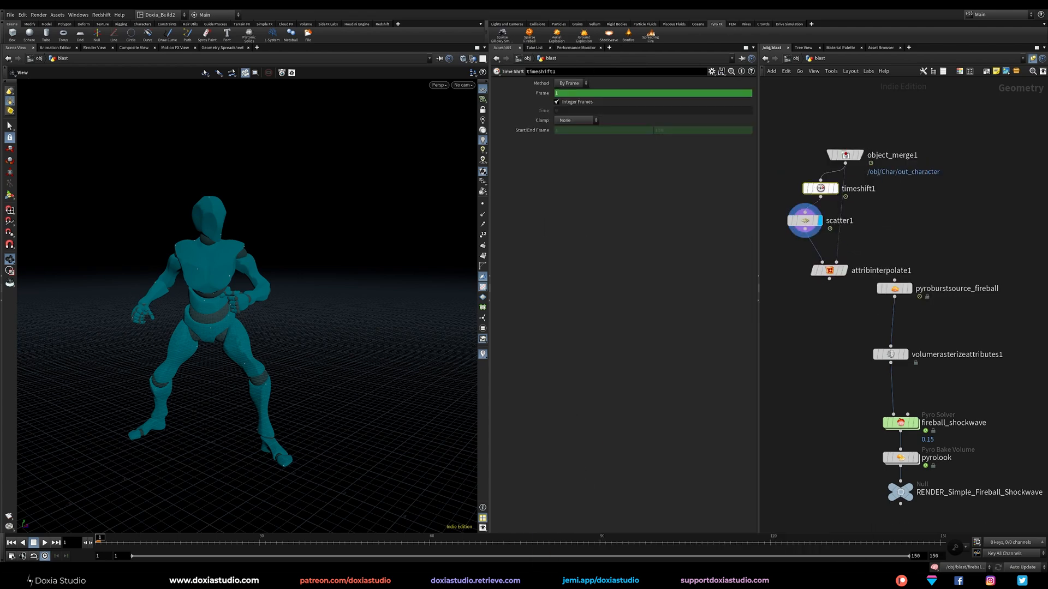
{"action": "left_click", "coordinate": [543, 96], "text": "ctrl+shift"}
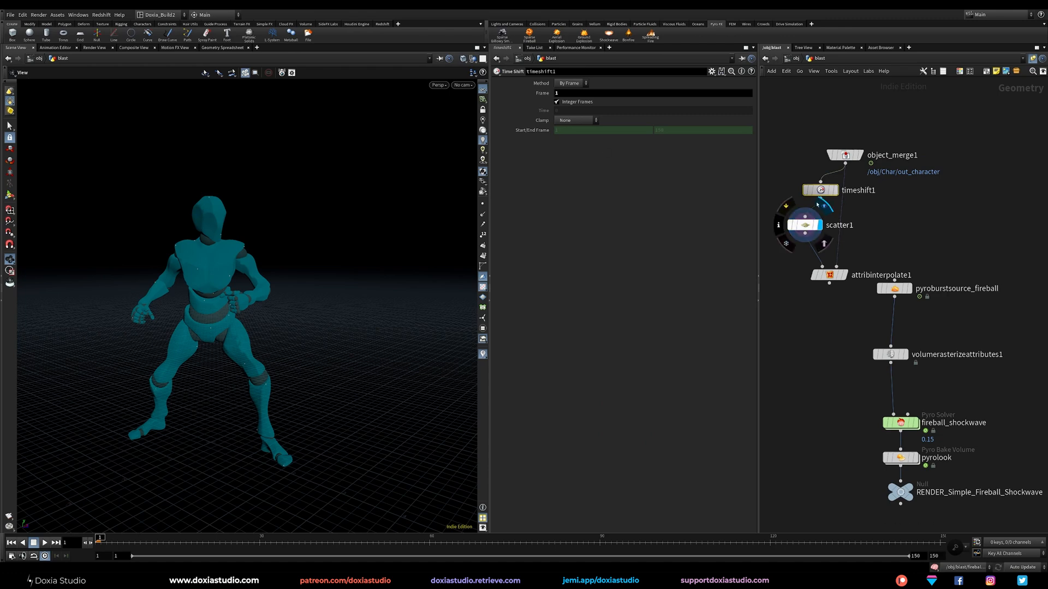
- Display the Attribute Interpolate node and check up close that its points follow the character to frame 9
{"action": "left_click_drag", "start_coordinate": [820, 190], "coordinate": [800, 188]}
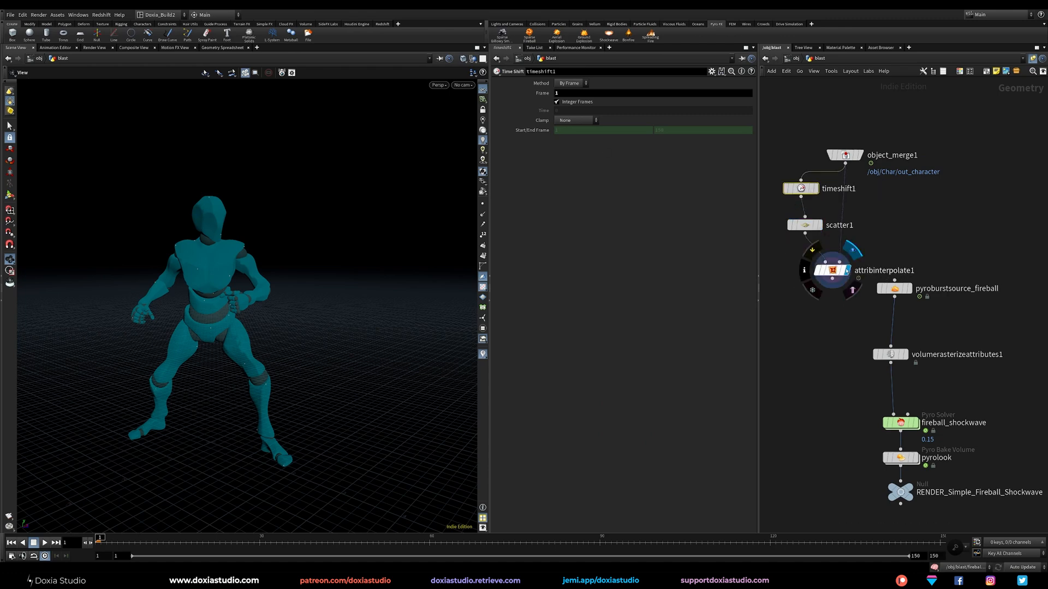
{"action": "left_click_drag", "start_coordinate": [830, 275], "coordinate": [832, 270]}
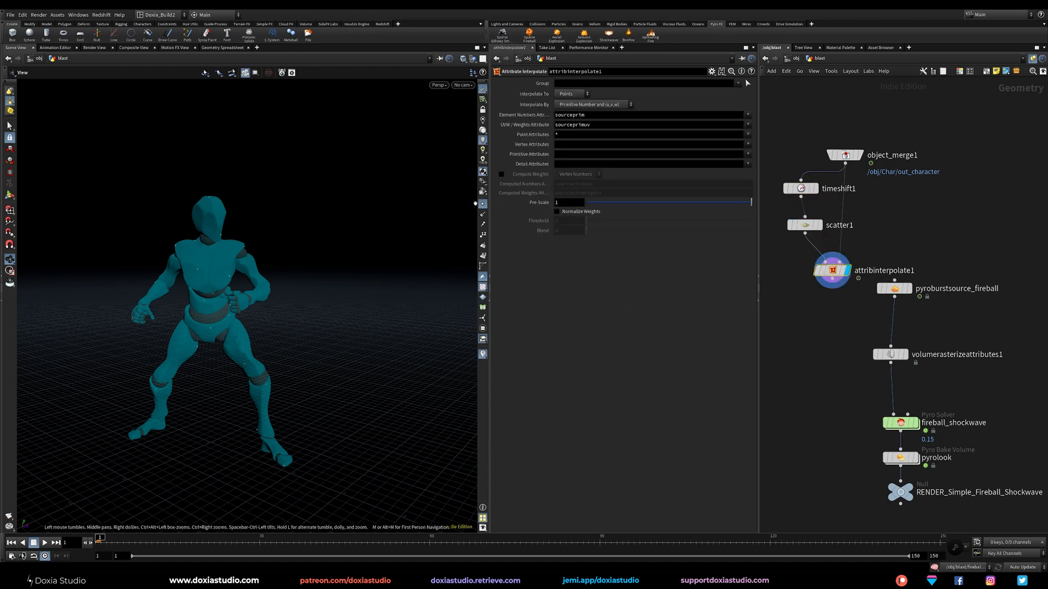
{"action": "scroll", "coordinate": [216, 282], "scroll_direction": "up", "scroll_amount": 5}
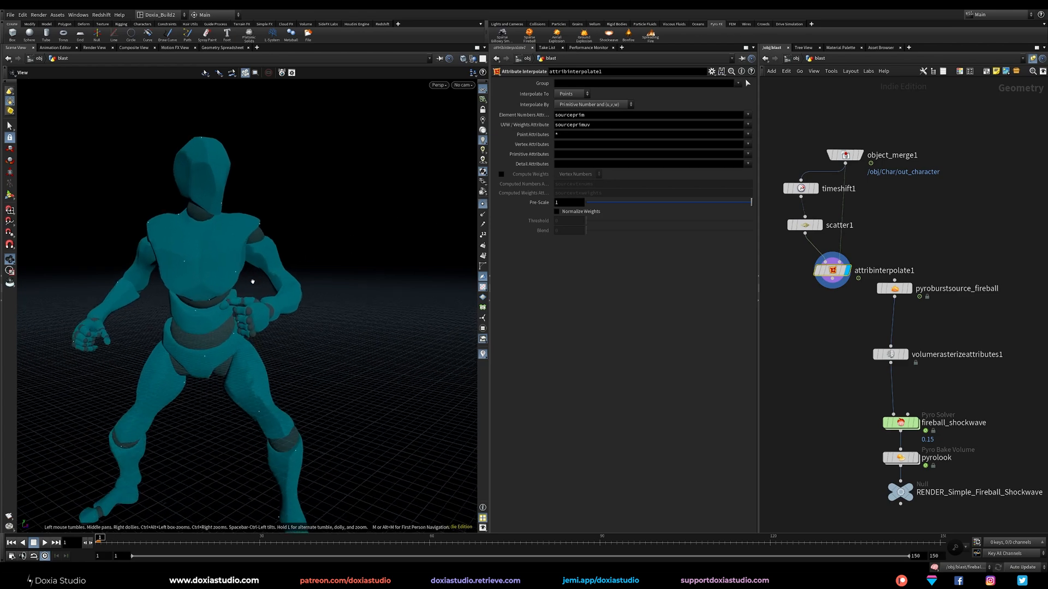
{"action": "middle_click_drag", "start_coordinate": [255, 276], "coordinate": [292, 243]}
{"action": "left_click_drag", "start_coordinate": [178, 537], "coordinate": [140, 542]}
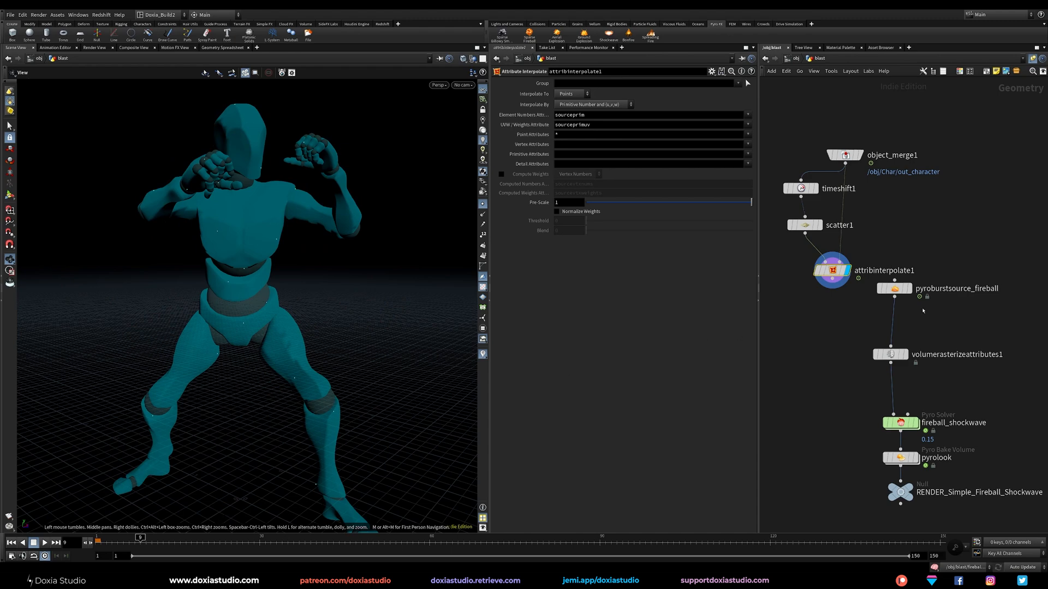
- Connect the Attribute Interpolate output to pyroburstsource_fireball and display the burst source
{"action": "left_click_drag", "start_coordinate": [846, 272], "coordinate": [854, 263]}
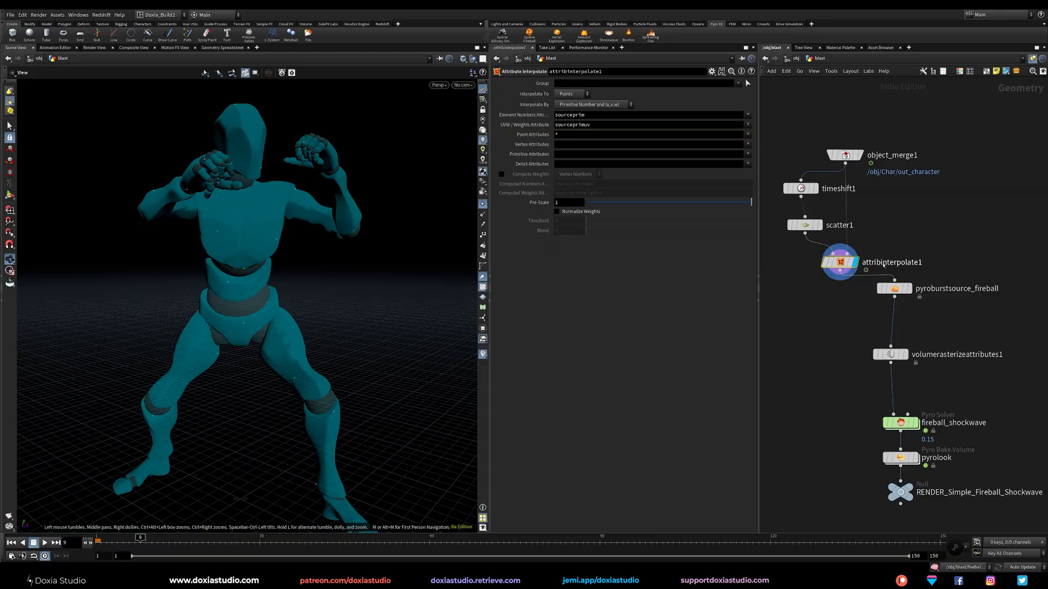
{"action": "left_click", "coordinate": [909, 288]}
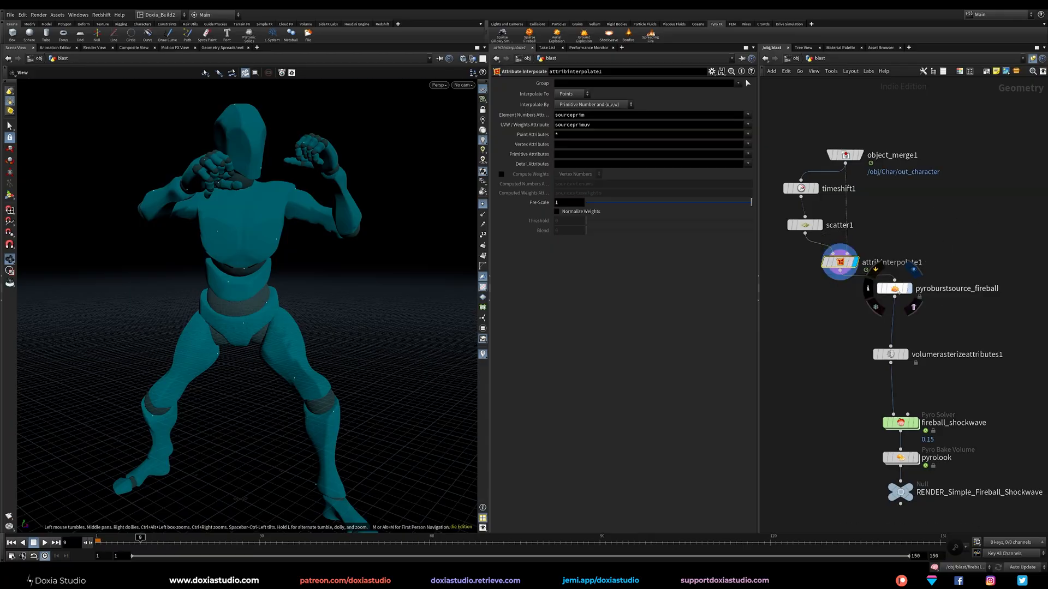
{"action": "scroll", "coordinate": [307, 357], "scroll_direction": "down", "scroll_amount": 5}
{"action": "left_click_drag", "start_coordinate": [307, 358], "coordinate": [281, 339]}
{"action": "left_click", "coordinate": [483, 204]}
{"action": "left_click", "coordinate": [894, 289]}
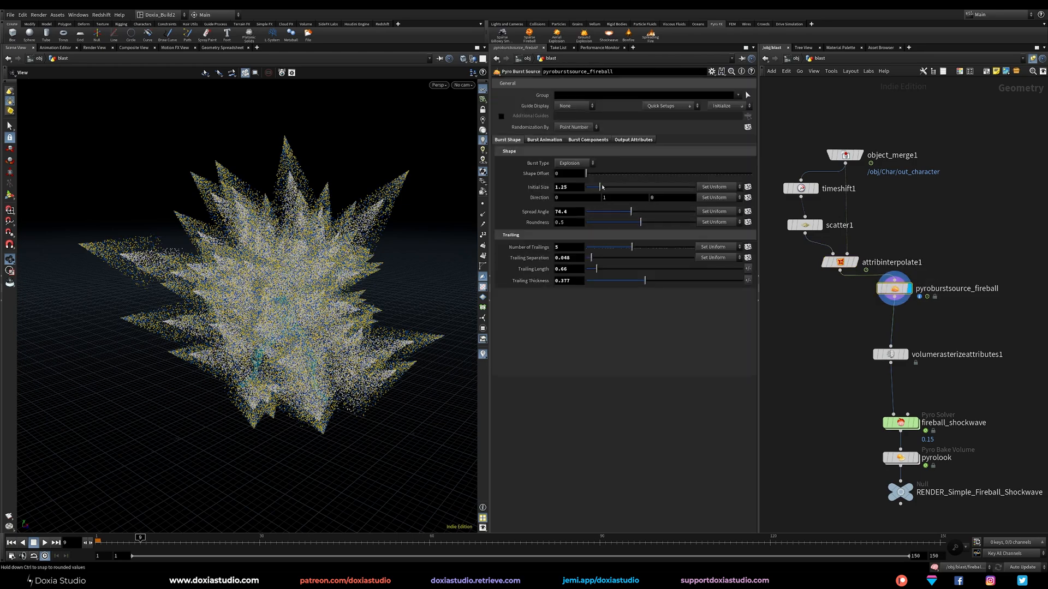
- Set the burst source's initial size to 0.38 and its trailing thickness to 0.307
{"action": "left_click_drag", "start_coordinate": [600, 188], "coordinate": [595, 190]}
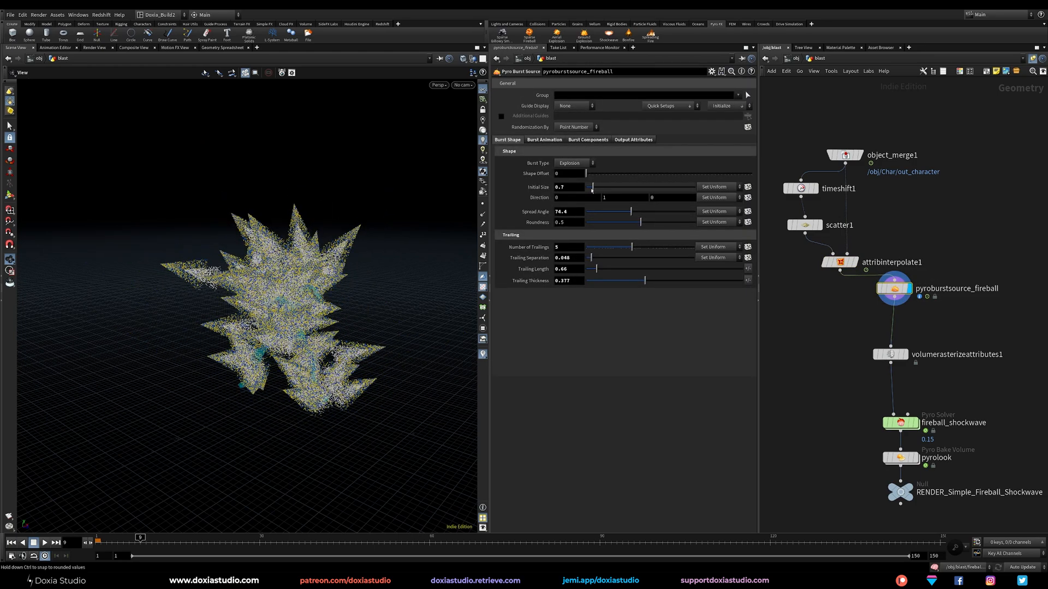
{"action": "left_click_drag", "start_coordinate": [593, 191], "coordinate": [590, 191]}
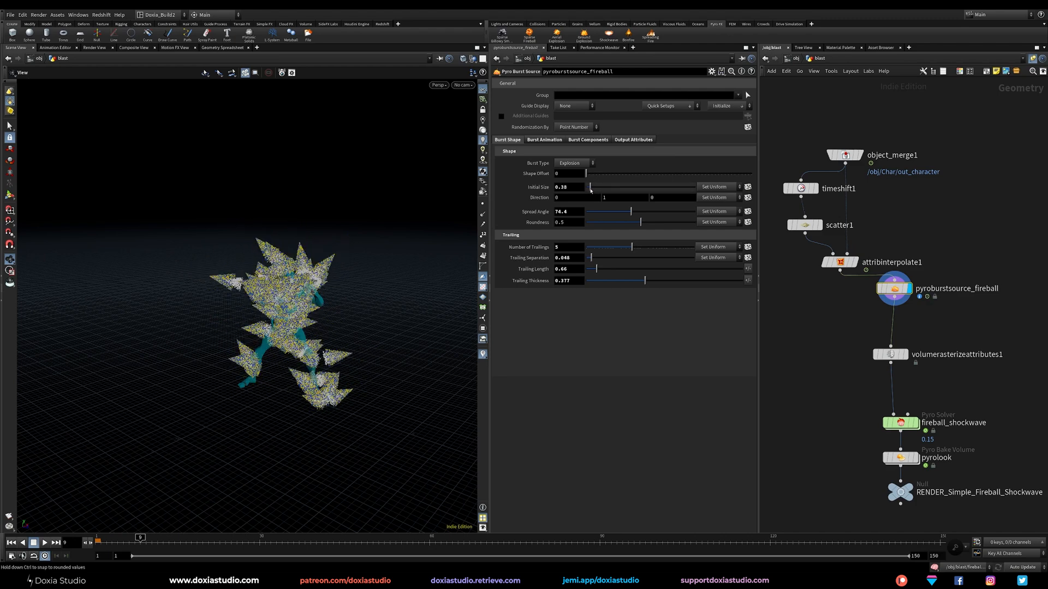
{"action": "left_click_drag", "start_coordinate": [643, 281], "coordinate": [634, 286]}
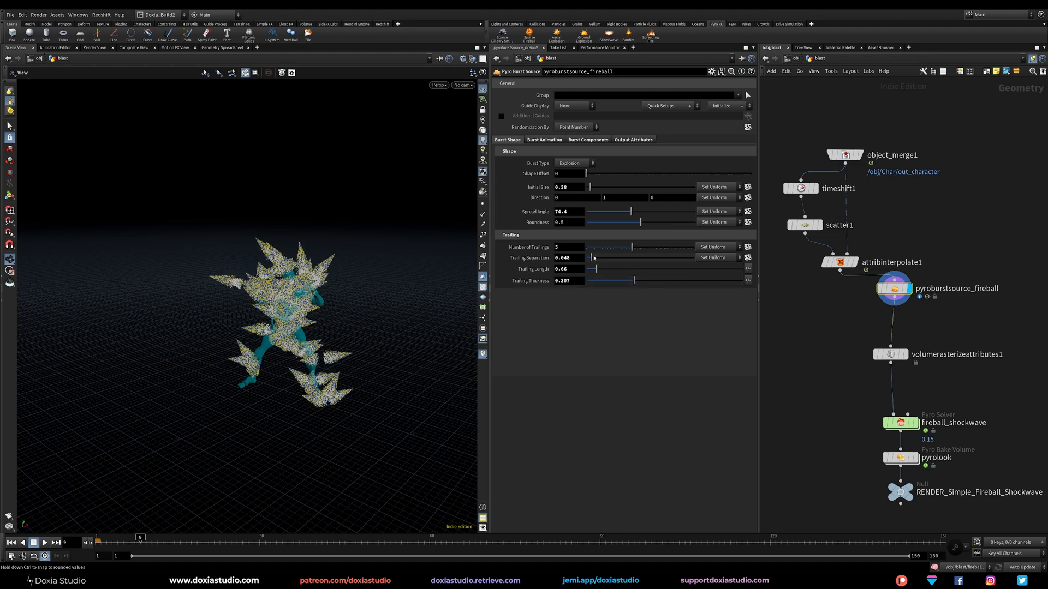
- Set the burst's trailing separation to 0.04 and trailing length to 1, and check the spikes at frame 7
{"action": "left_click_drag", "start_coordinate": [592, 257], "coordinate": [591, 259]}
{"action": "key", "text": "Return"}
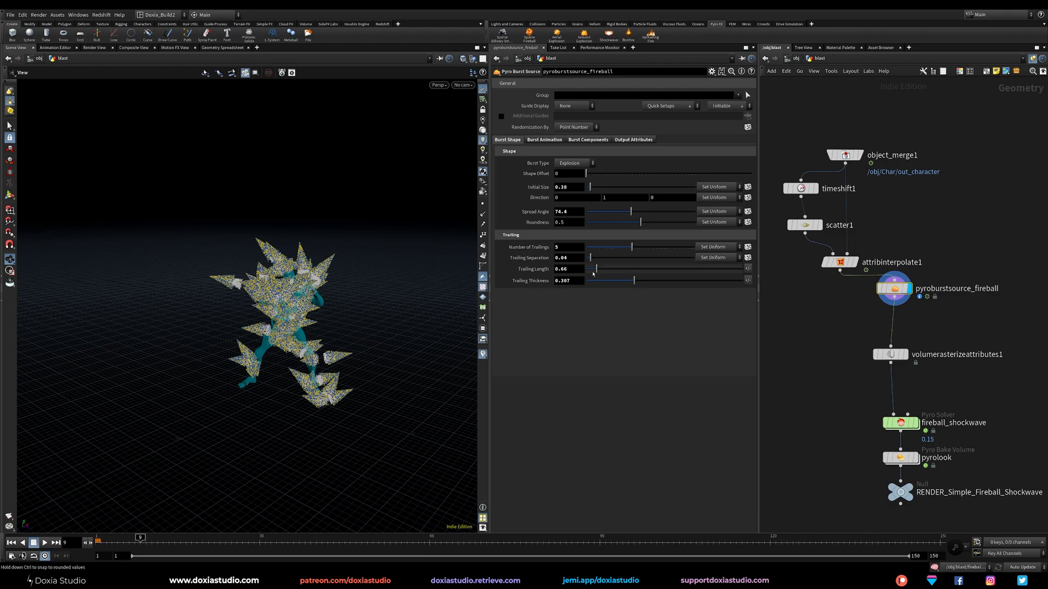
{"action": "left_click_drag", "start_coordinate": [604, 272], "coordinate": [611, 272]}
{"action": "left_click_drag", "start_coordinate": [420, 352], "coordinate": [414, 321]}
{"action": "left_click", "coordinate": [577, 268]}
{"action": "left_click_drag", "start_coordinate": [321, 374], "coordinate": [285, 416]}
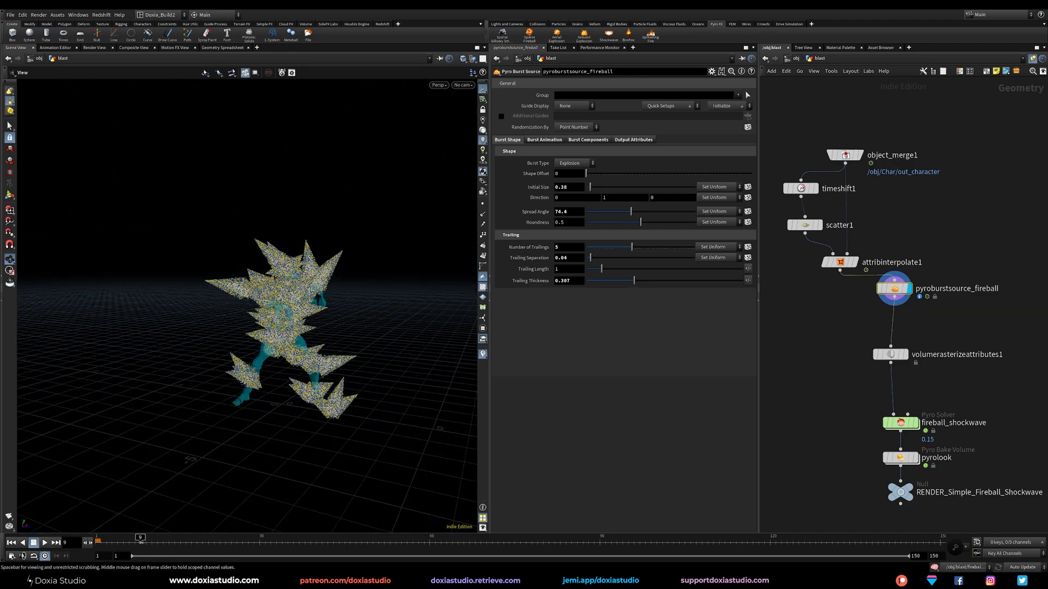
{"action": "mouse_move", "coordinate": [149, 539]}
{"action": "left_mouse_down"}
{"action": "mouse_move", "coordinate": [159, 540]}
{"action": "mouse_move", "coordinate": [117, 539]}
{"action": "mouse_move", "coordinate": [160, 539]}
{"action": "mouse_move", "coordinate": [129, 539]}
{"action": "left_mouse_up"}
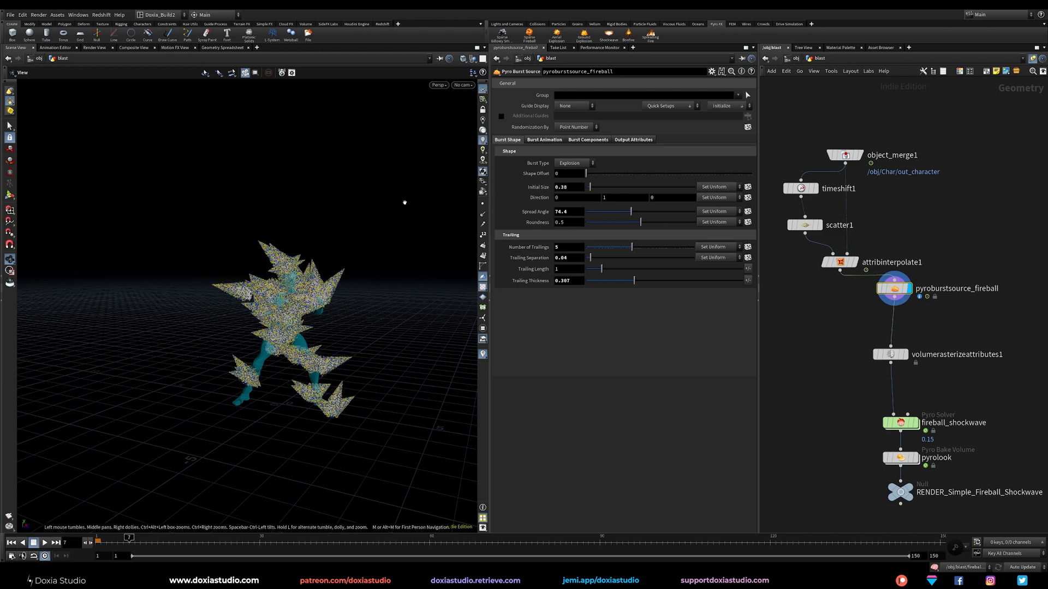
- Set the burst animation's start frame to 13
{"action": "left_click", "coordinate": [544, 141]}
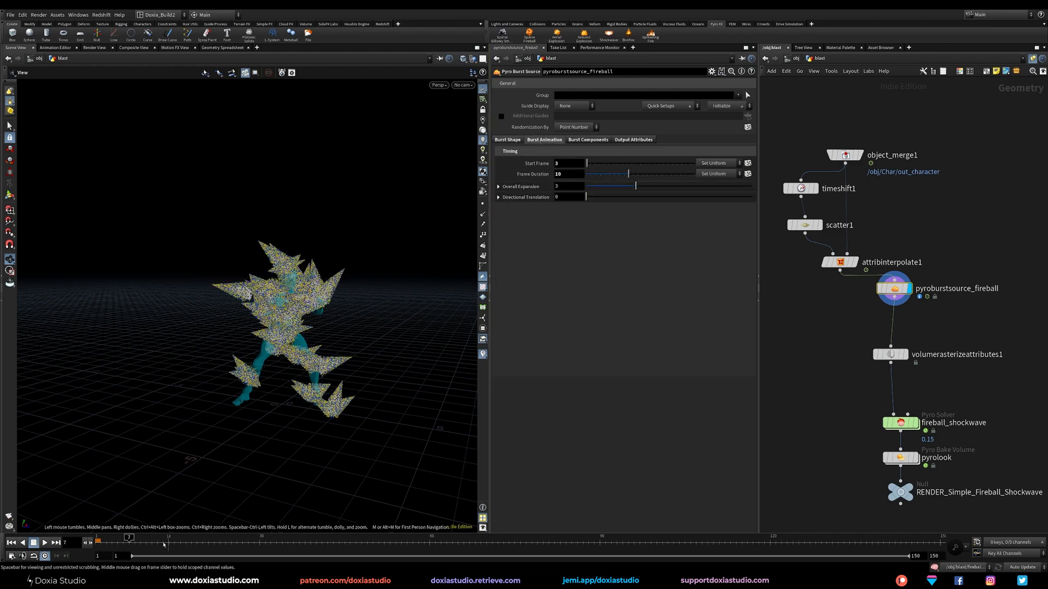
{"action": "left_click_drag", "start_coordinate": [136, 539], "coordinate": [162, 538]}
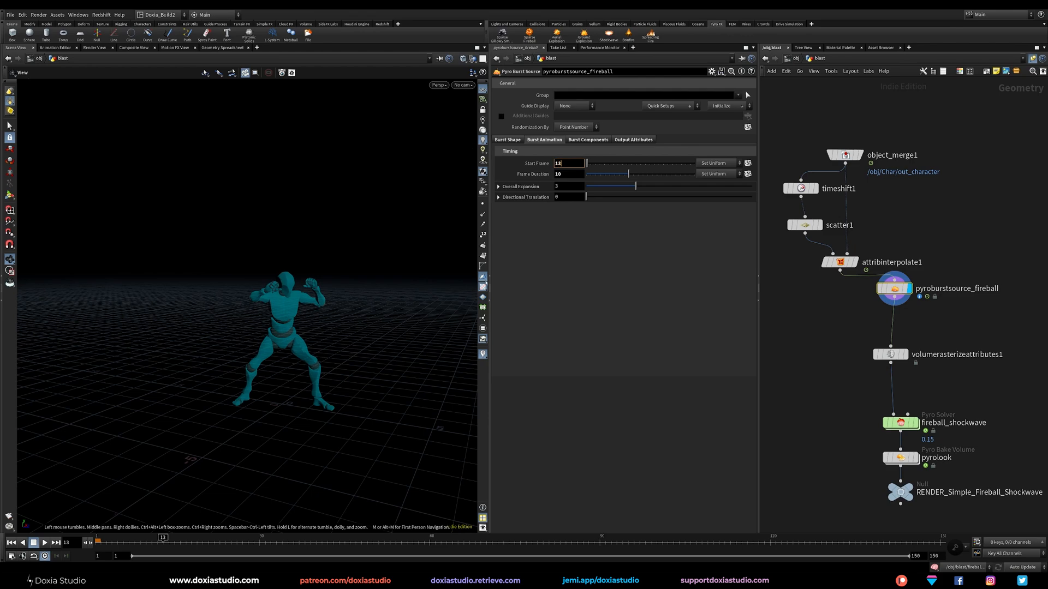
{"action": "type", "text": "13"}
{"action": "key", "text": "Return"}
- Try a higher overall expansion on the burst, restore it to 3, and return to frame 12
{"action": "mouse_move", "coordinate": [131, 544]}
{"action": "left_mouse_down"}
{"action": "mouse_move", "coordinate": [240, 544]}
{"action": "mouse_move", "coordinate": [202, 542]}
{"action": "left_mouse_up"}
{"action": "left_click_drag", "start_coordinate": [636, 186], "coordinate": [649, 187]}
{"action": "double_click", "coordinate": [564, 186]}
{"action": "type", "text": "3"}
{"action": "key", "text": "Return"}
{"action": "left_click_drag", "start_coordinate": [202, 542], "coordinate": [157, 521]}
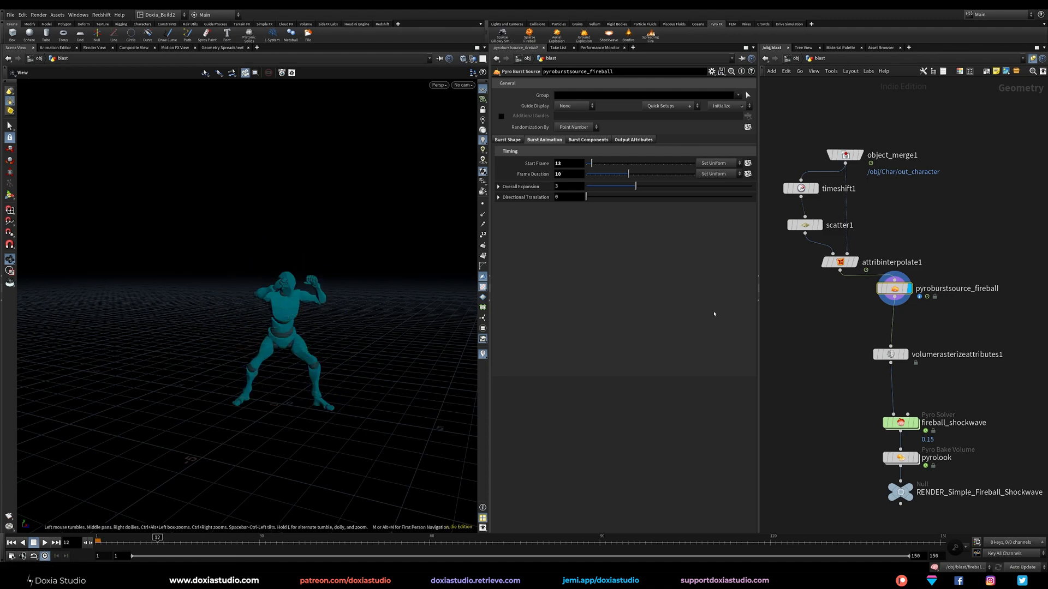
- Go back to frame 1 and set the fireball_shockwave solver's cache memory to 15000 MB
{"action": "left_click", "coordinate": [790, 310]}
{"action": "middle_click_drag", "start_coordinate": [808, 355], "coordinate": [840, 306]}
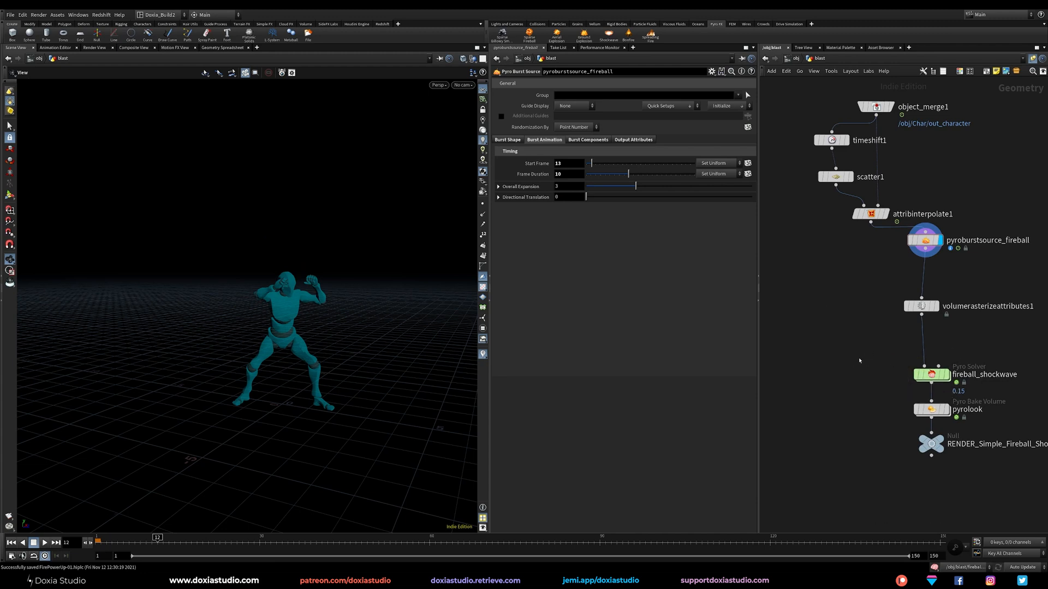
{"action": "middle_click_drag", "start_coordinate": [867, 360], "coordinate": [849, 324]}
{"action": "left_click_drag", "start_coordinate": [118, 540], "coordinate": [95, 537]}
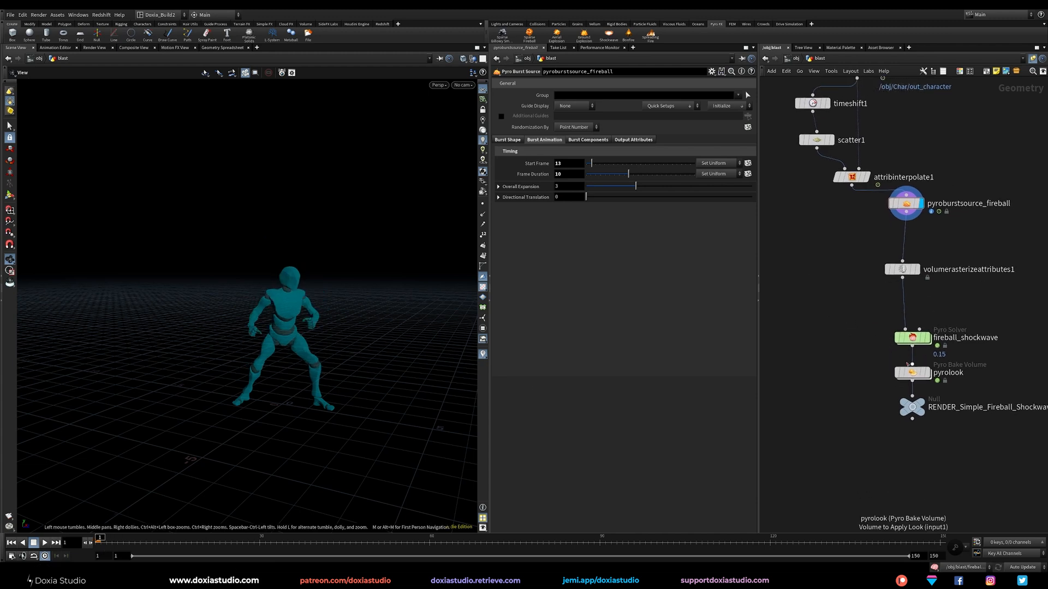
{"action": "left_click", "coordinate": [912, 338]}
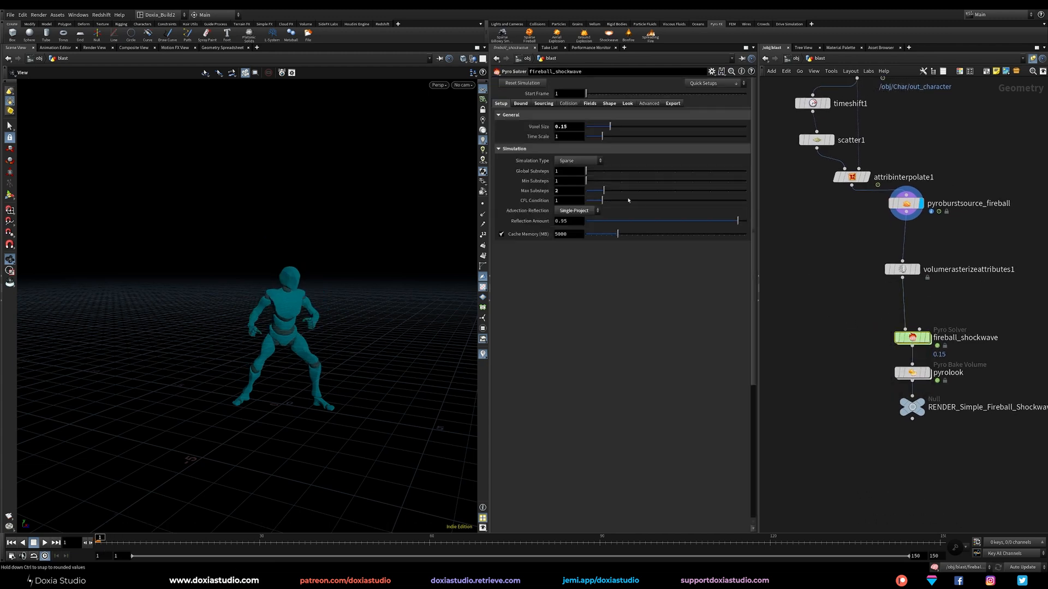
{"action": "left_click", "coordinate": [520, 103]}
{"action": "type", "text": "0"}
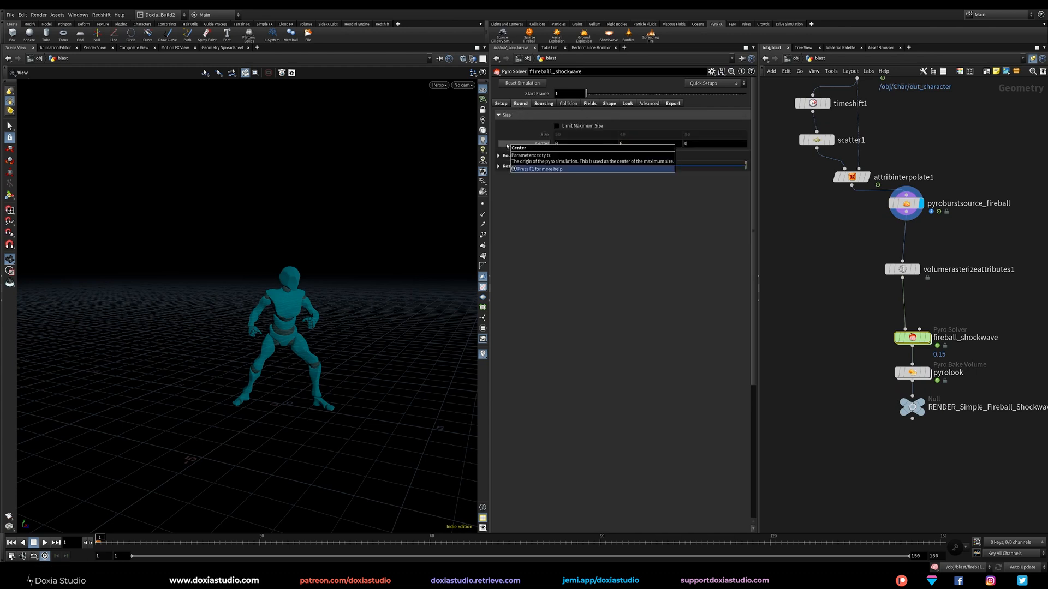
{"action": "left_click", "coordinate": [501, 103]}
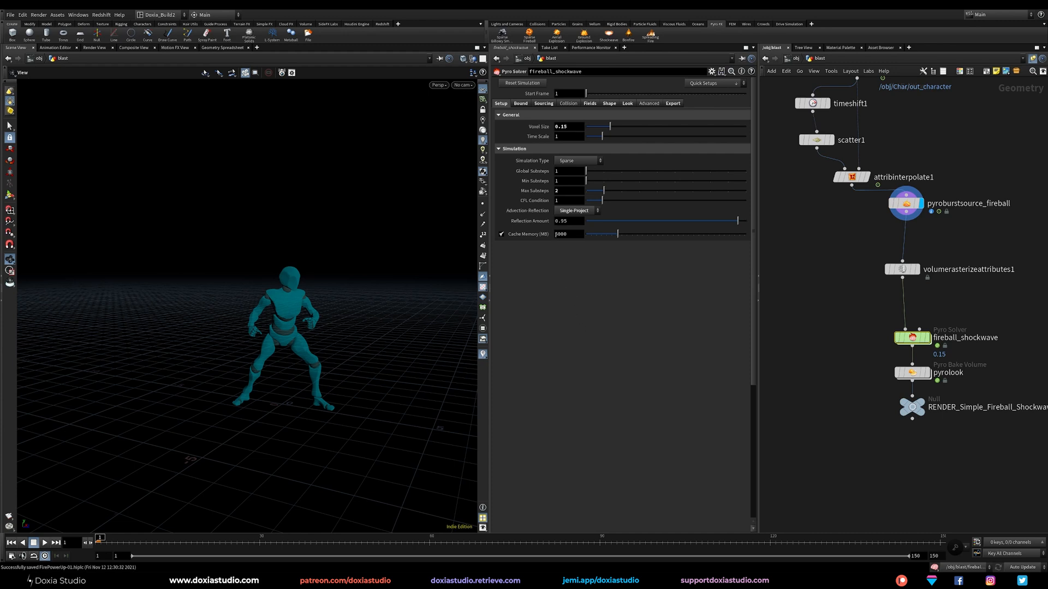
{"action": "key", "text": "Return"}
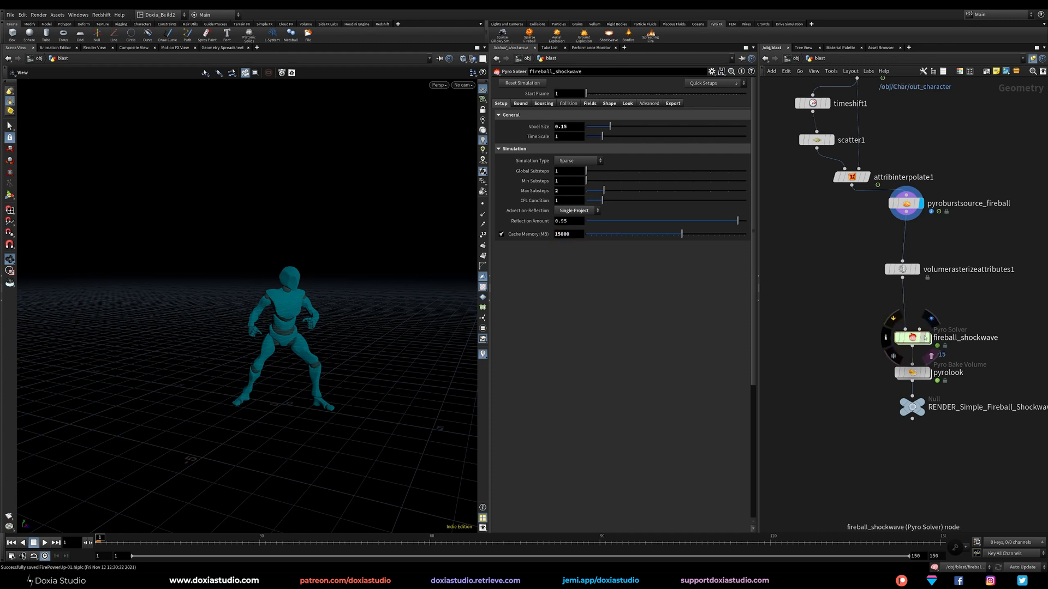
- Display the fireball_shockwave solver, save the scene, and play the timeline to simulate the blast
{"action": "left_click", "coordinate": [927, 339]}
{"action": "left_click_drag", "start_coordinate": [910, 339], "coordinate": [910, 325]}
{"action": "key", "text": "ctrl+s"}
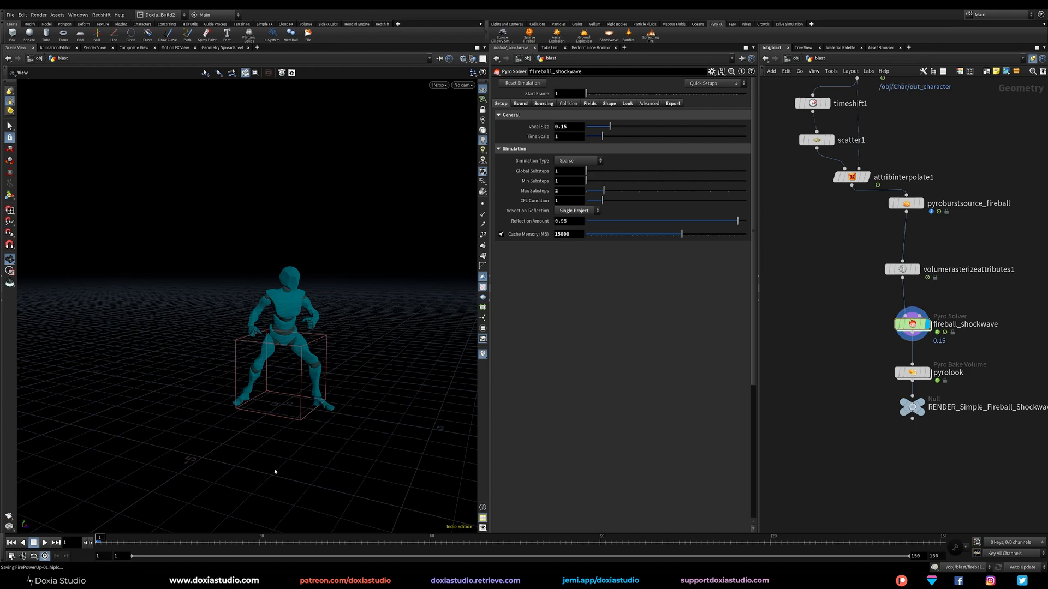
{"action": "left_click", "coordinate": [44, 543]}
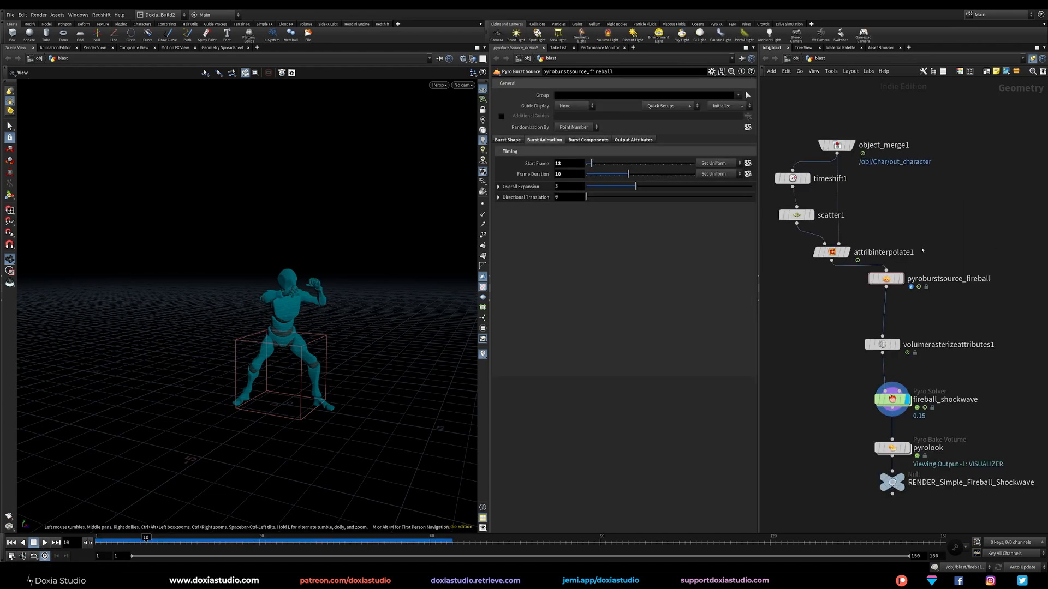
- Examine the simulated fireball around the character from several angles at different frames, ending at frame 19
{"action": "left_click_drag", "start_coordinate": [145, 540], "coordinate": [395, 542]}
{"action": "right_click_drag", "start_coordinate": [398, 354], "coordinate": [205, 444]}
{"action": "left_click_drag", "start_coordinate": [205, 444], "coordinate": [286, 409]}
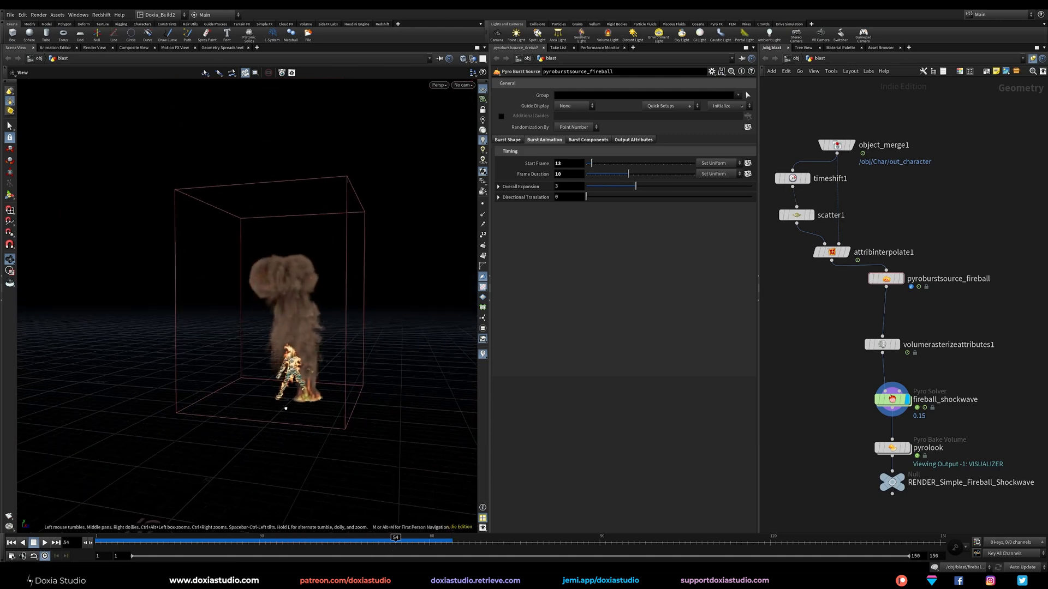
{"action": "left_click_drag", "start_coordinate": [139, 546], "coordinate": [232, 544]}
{"action": "right_click_drag", "start_coordinate": [280, 394], "coordinate": [384, 356]}
{"action": "left_click_drag", "start_coordinate": [384, 355], "coordinate": [276, 444]}
{"action": "mouse_move", "coordinate": [214, 547]}
{"action": "left_mouse_down"}
{"action": "mouse_move", "coordinate": [141, 546]}
{"action": "mouse_move", "coordinate": [232, 546]}
{"action": "mouse_move", "coordinate": [171, 546]}
{"action": "mouse_move", "coordinate": [197, 544]}
{"action": "left_mouse_up"}
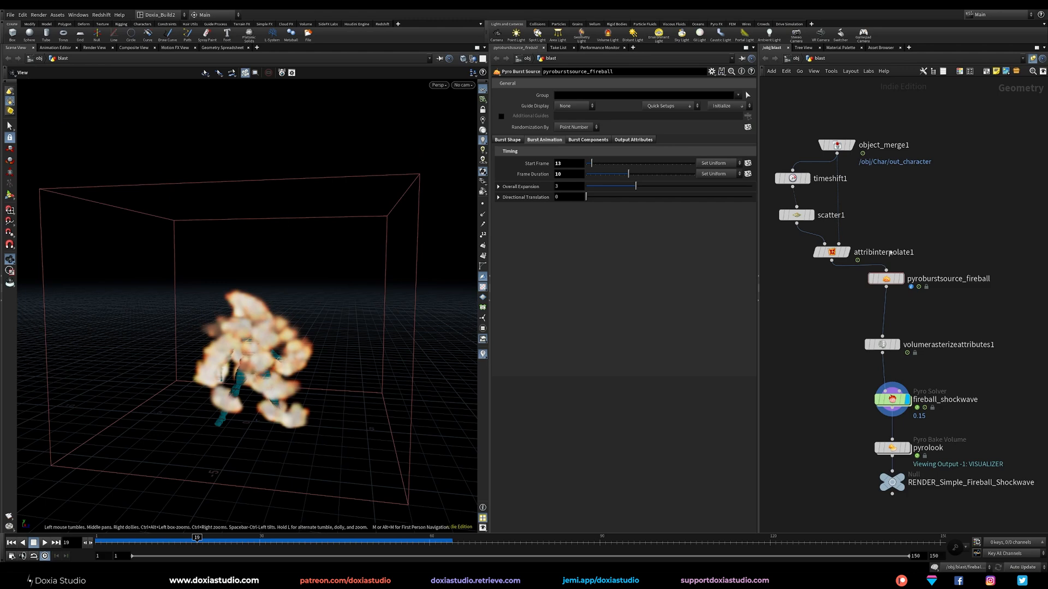
- Display the pyroburstsource_fireball node, scrub to frame 31, and set the burst's frame duration to 15
{"action": "left_click", "coordinate": [899, 278]}
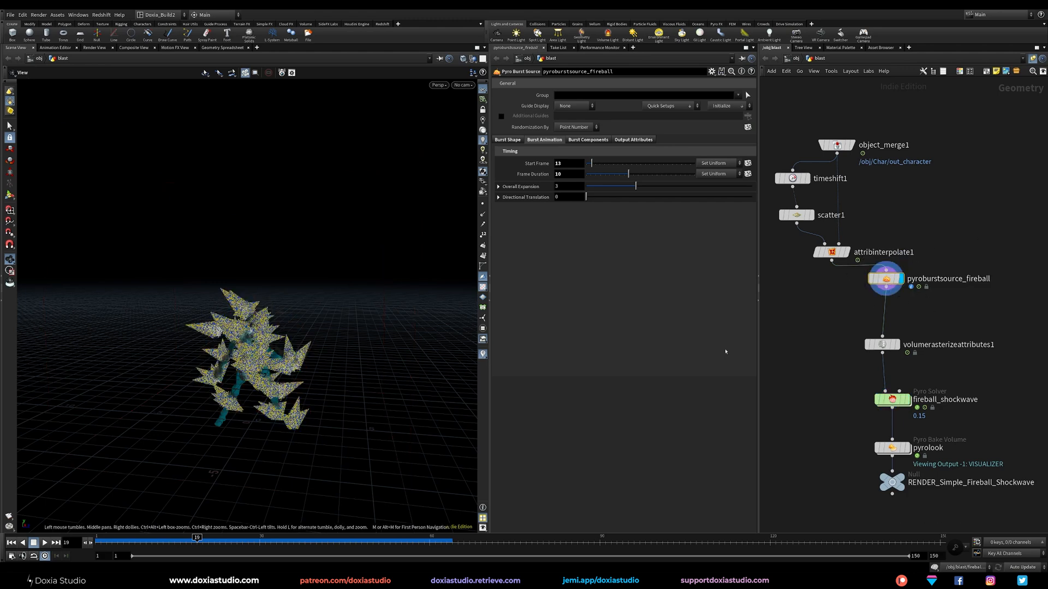
{"action": "mouse_move", "coordinate": [197, 544]}
{"action": "left_mouse_down"}
{"action": "mouse_move", "coordinate": [157, 545]}
{"action": "mouse_move", "coordinate": [256, 548]}
{"action": "mouse_move", "coordinate": [141, 548]}
{"action": "mouse_move", "coordinate": [265, 548]}
{"action": "left_mouse_up"}
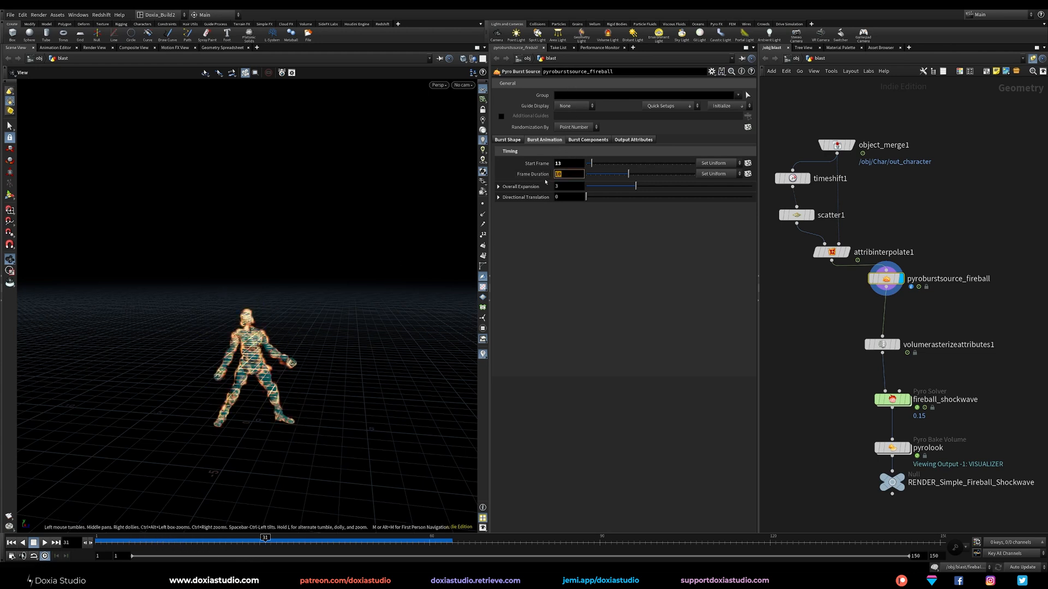
{"action": "key", "text": "Return"}
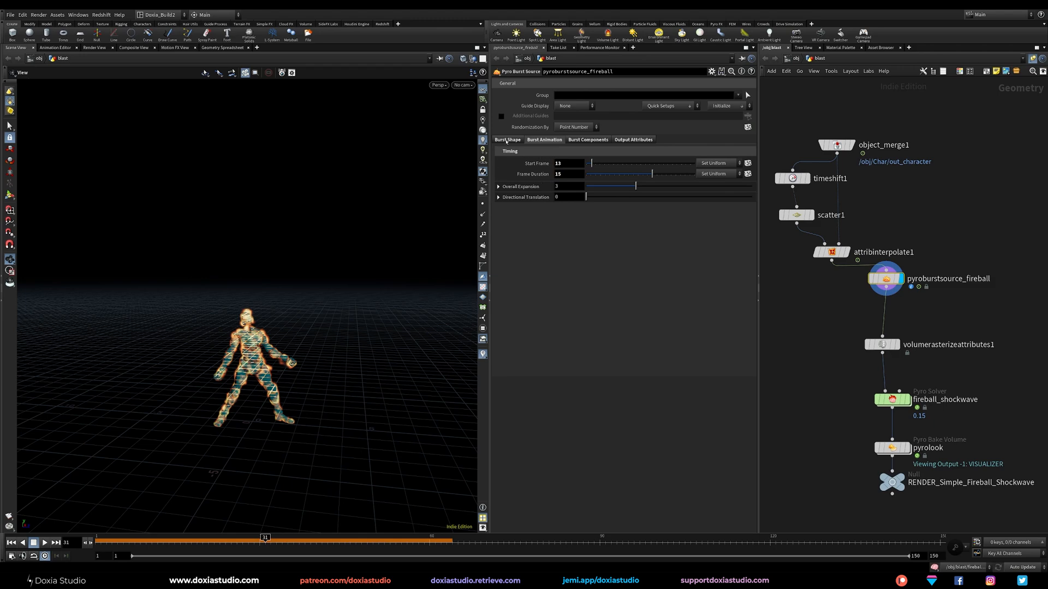
- Go to frame 24 and set the burst's overall expansion to 5
{"action": "left_click", "coordinate": [259, 540]}
{"action": "left_click_drag", "start_coordinate": [245, 537], "coordinate": [225, 540]}
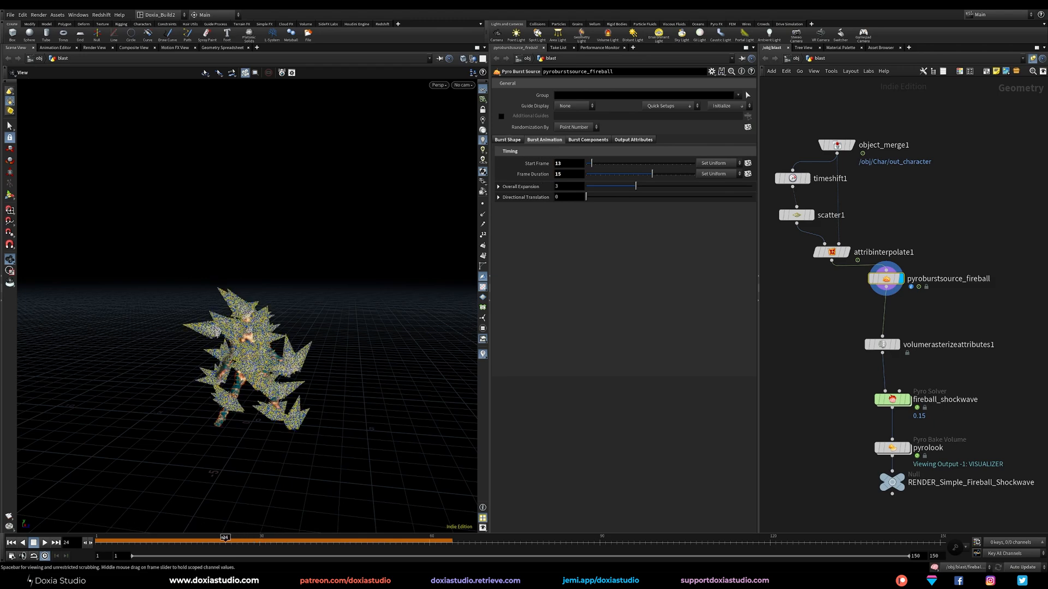
{"action": "left_click_drag", "start_coordinate": [640, 186], "coordinate": [672, 187]}
{"action": "left_click_drag", "start_coordinate": [572, 186], "coordinate": [538, 188]}
{"action": "type", "text": "5"}
{"action": "key", "text": "Return"}
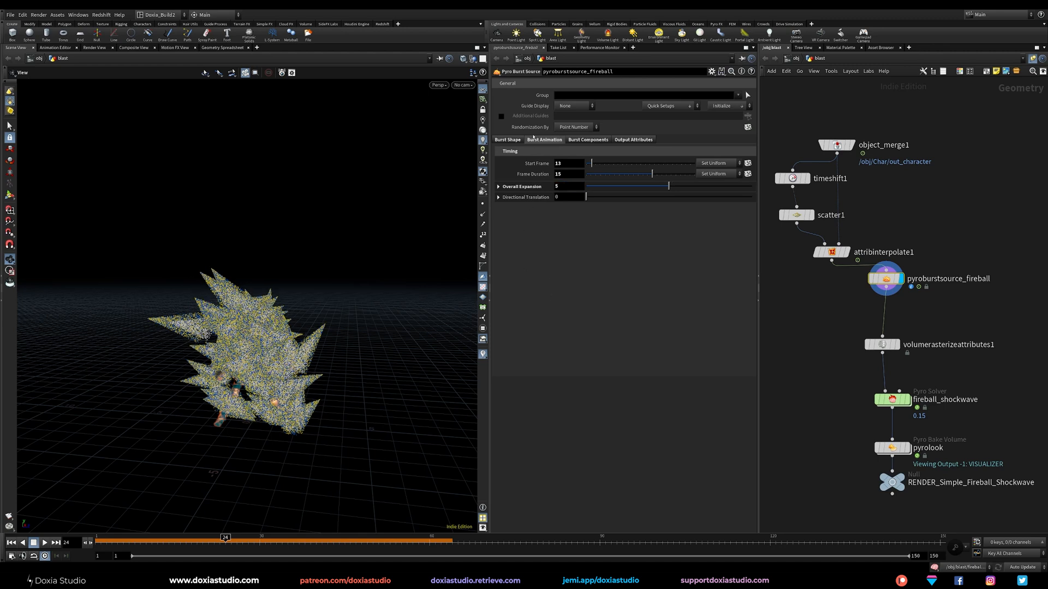
- Set the trailing length in the burst shape settings to 1.5
{"action": "left_click", "coordinate": [509, 140]}
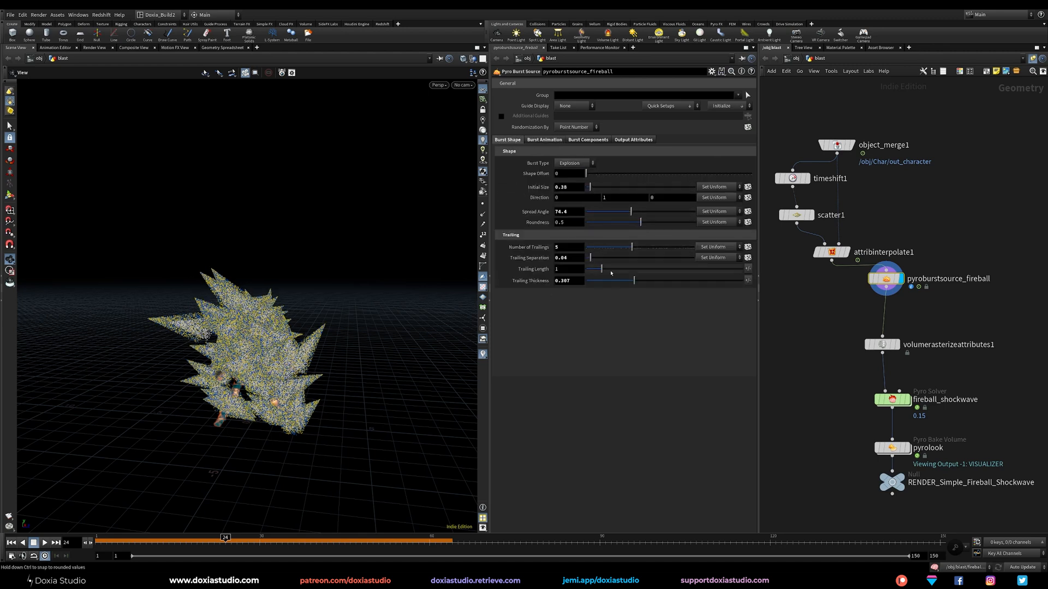
{"action": "left_click_drag", "start_coordinate": [607, 273], "coordinate": [559, 269]}
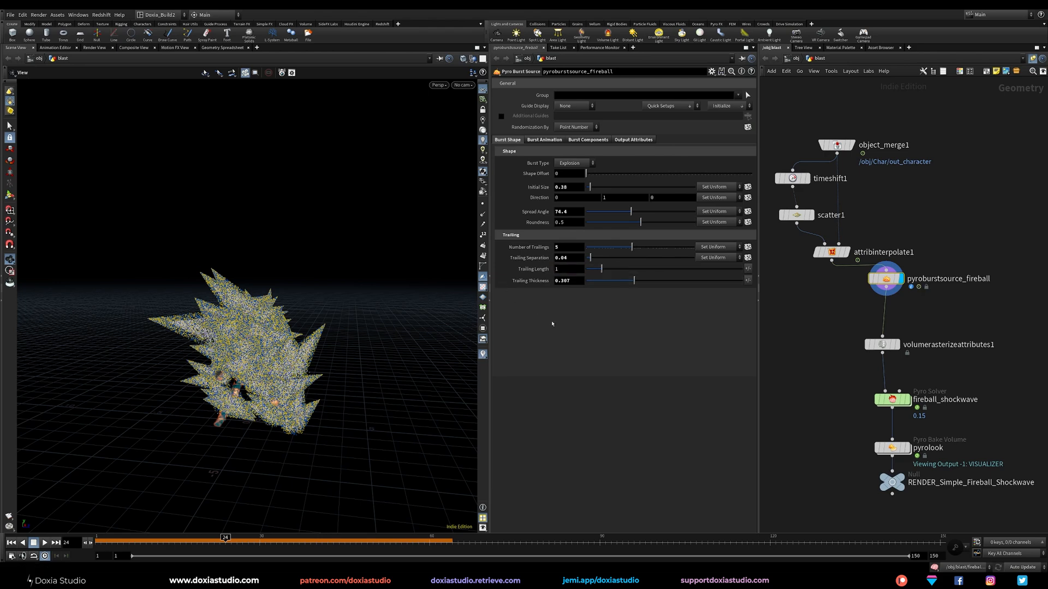
{"action": "left_click_drag", "start_coordinate": [374, 333], "coordinate": [394, 352]}
{"action": "type", "text": "1.5"}
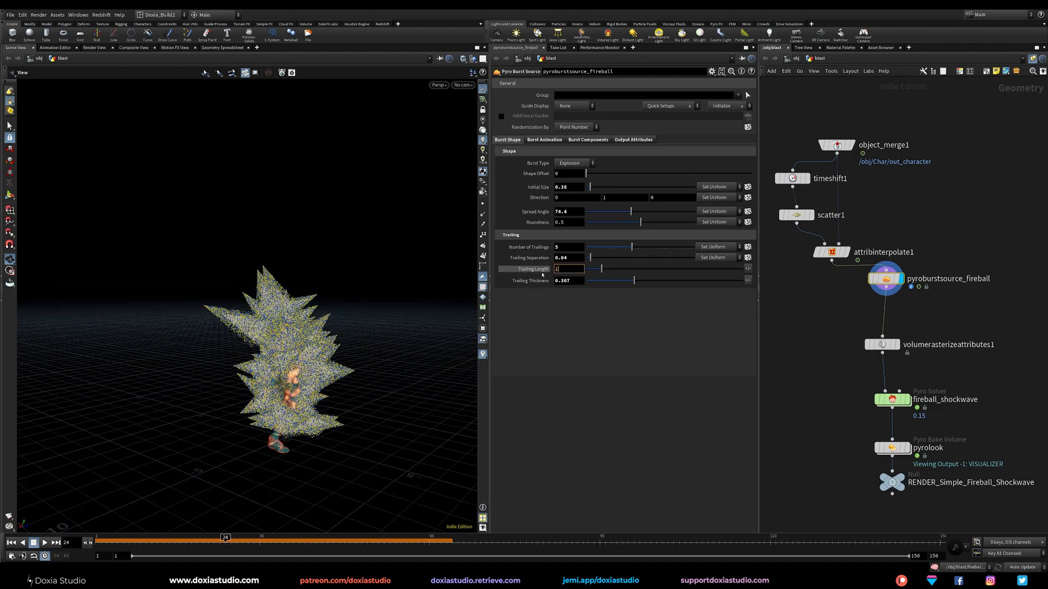
{"action": "key", "text": "Return"}
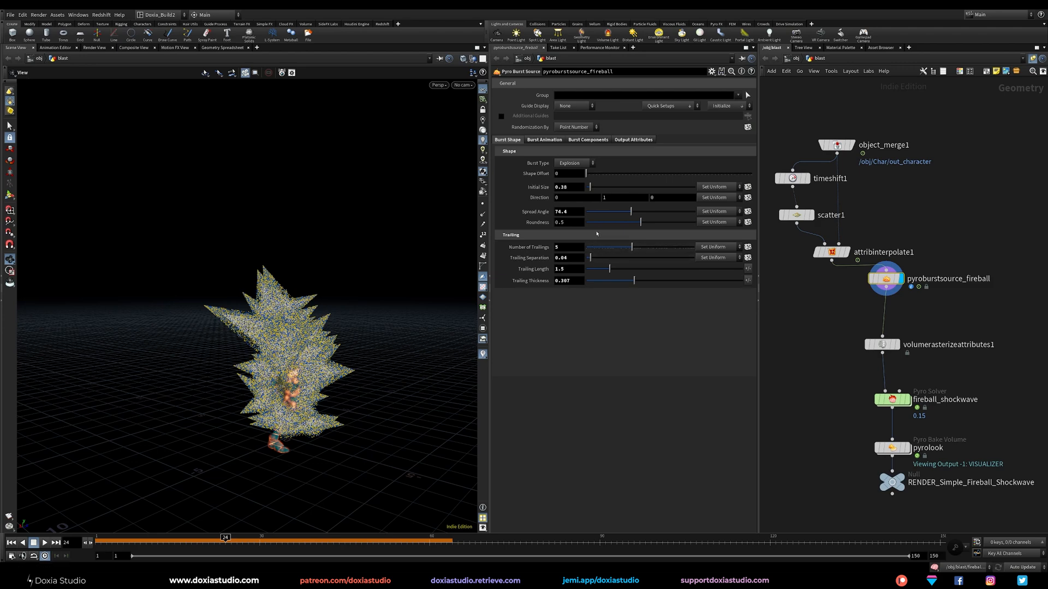
- Raise the burst's initial size to 0.75 and check the spikes from other angles and frames, ending at frame 24
{"action": "left_click_drag", "start_coordinate": [590, 187], "coordinate": [593, 188]}
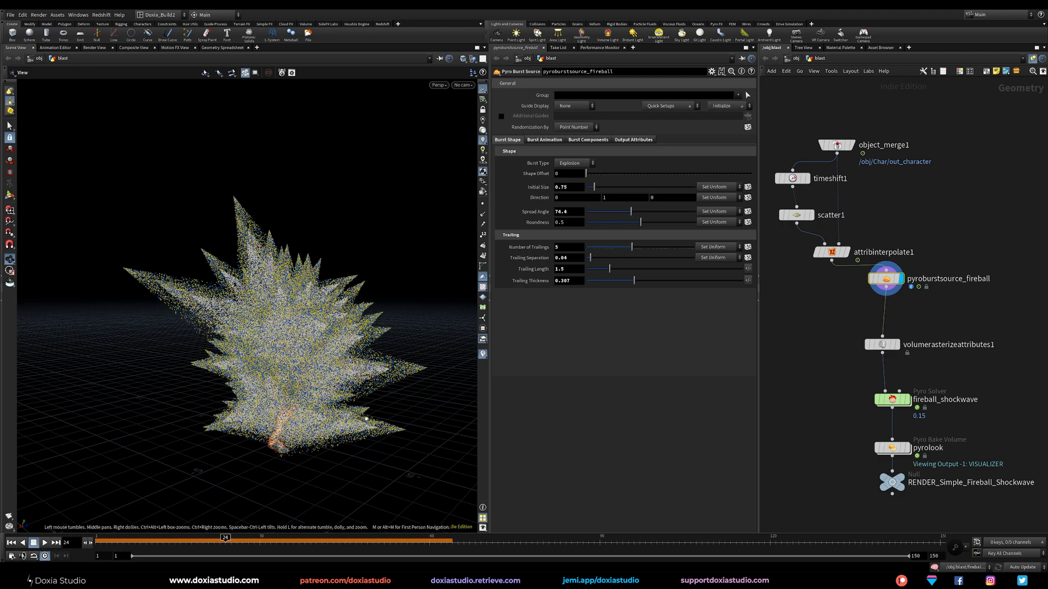
{"action": "left_click_drag", "start_coordinate": [297, 484], "coordinate": [245, 461]}
{"action": "left_click", "coordinate": [244, 543]}
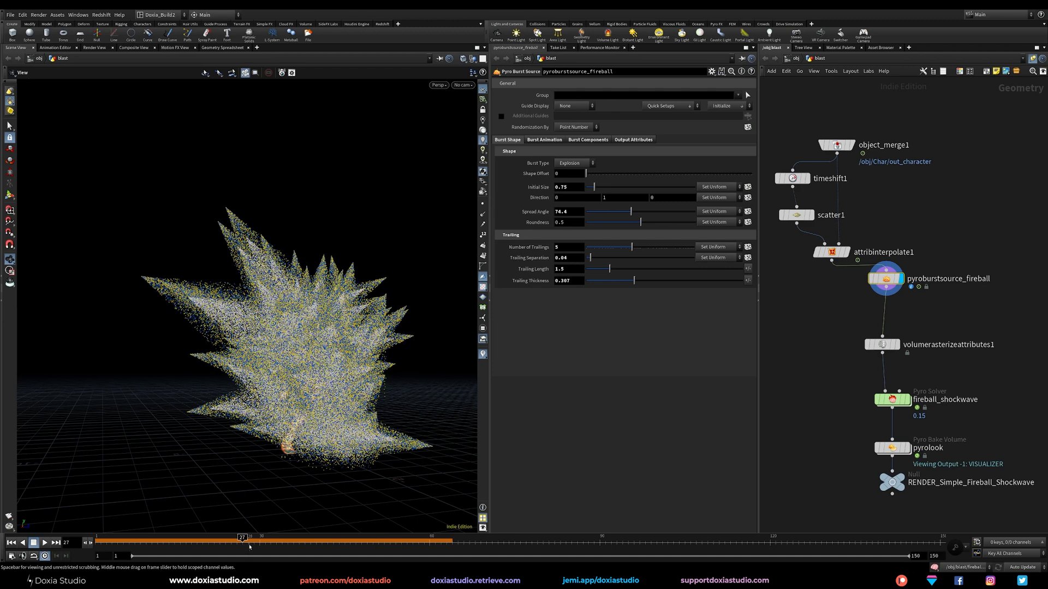
{"action": "left_click_drag", "start_coordinate": [254, 545], "coordinate": [171, 547]}
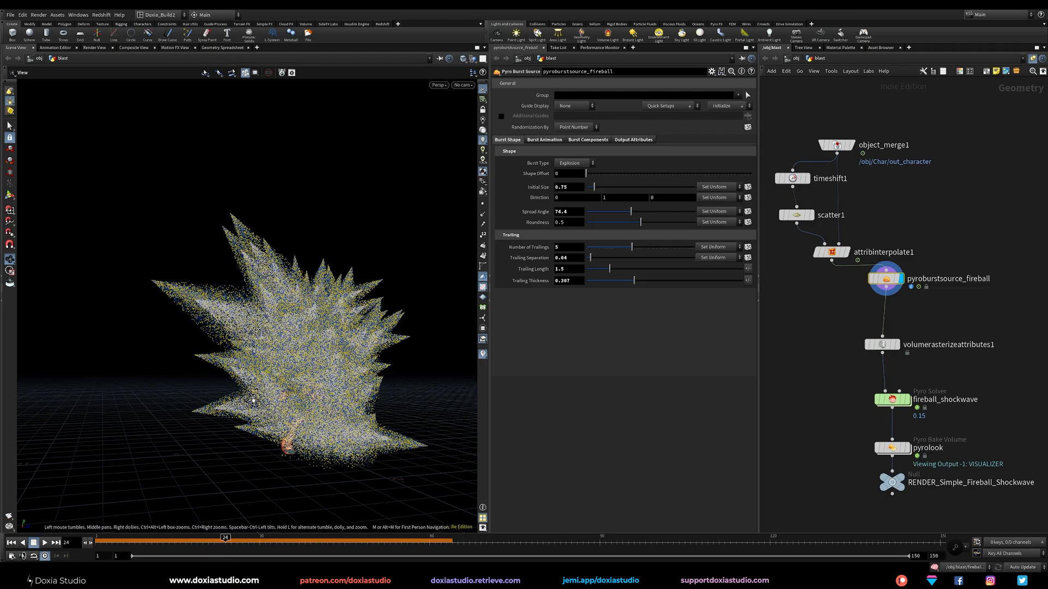
{"action": "left_click_drag", "start_coordinate": [334, 387], "coordinate": [170, 391]}
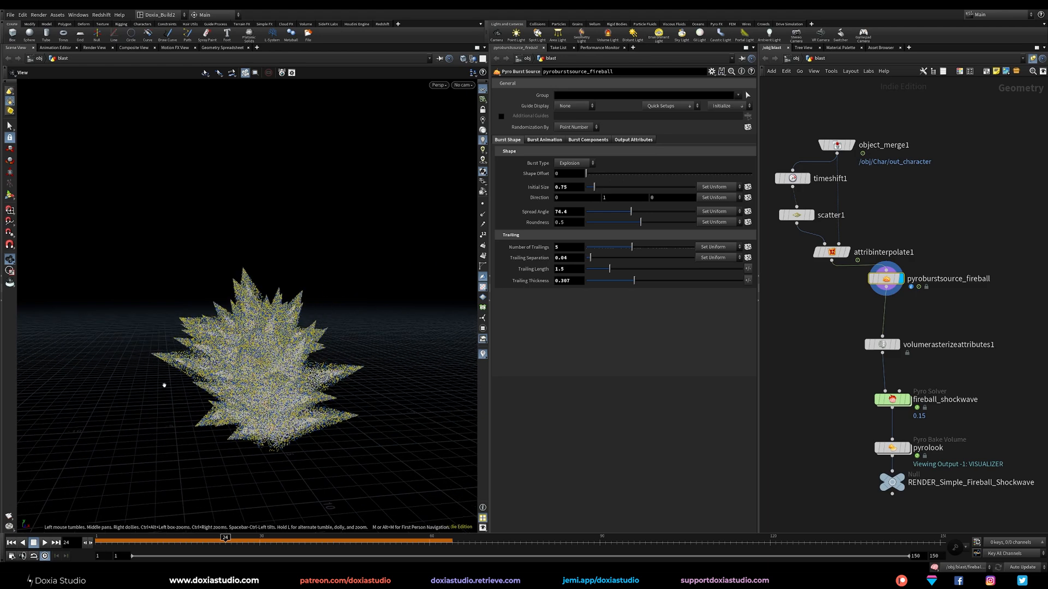
- Scrub to frame 26, reduce the burst's spread angle to 60, and raise its roundness to 0.559
{"action": "left_click", "coordinate": [12, 543]}
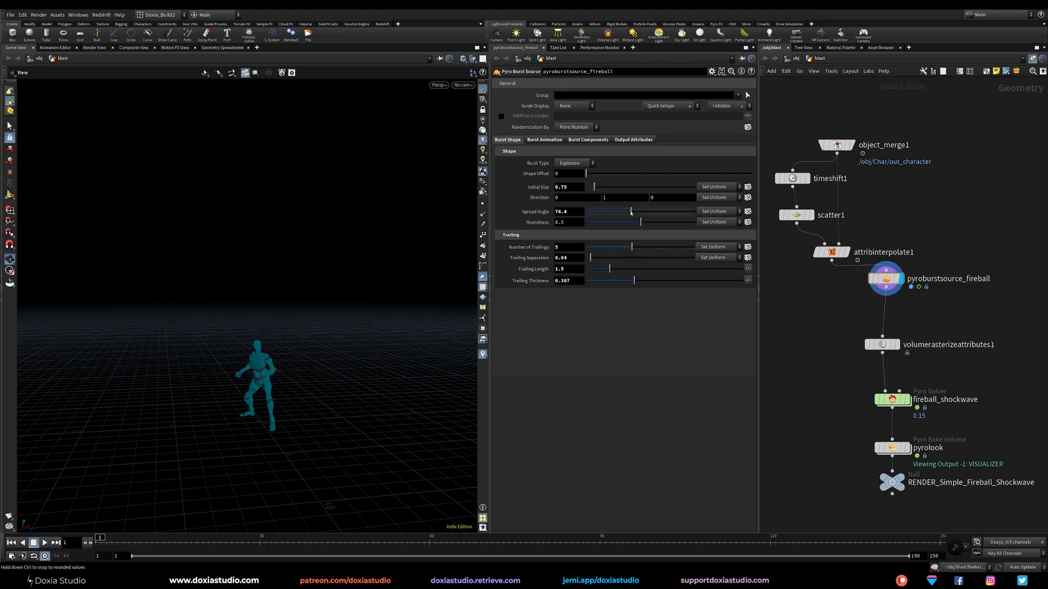
{"action": "left_click_drag", "start_coordinate": [630, 213], "coordinate": [628, 212]}
{"action": "left_click_drag", "start_coordinate": [255, 541], "coordinate": [238, 540]}
{"action": "left_click_drag", "start_coordinate": [629, 212], "coordinate": [615, 214]}
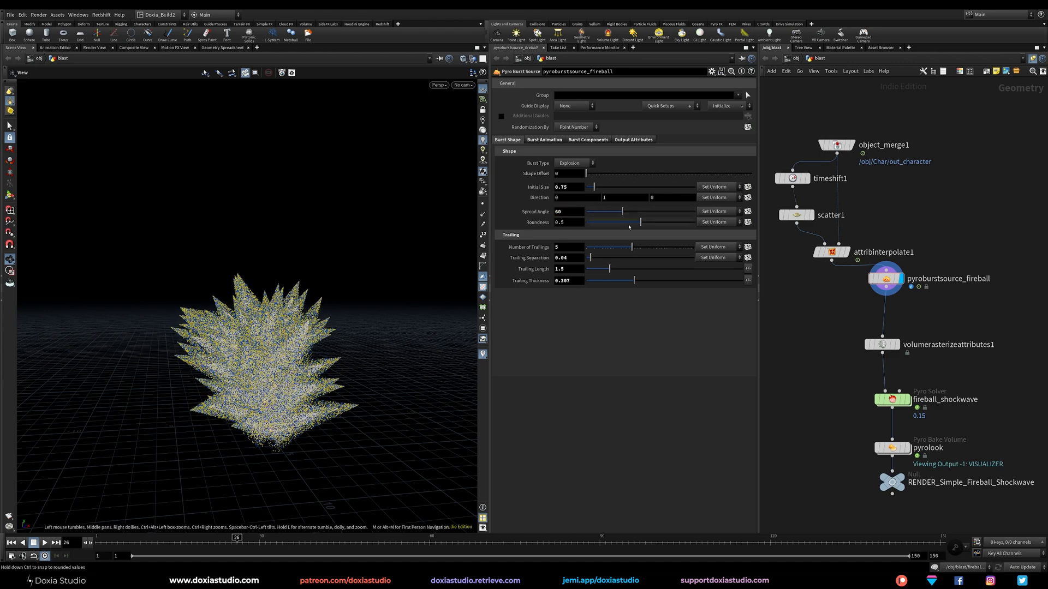
{"action": "mouse_move", "coordinate": [646, 226]}
{"action": "left_mouse_down"}
{"action": "mouse_move", "coordinate": [663, 225]}
{"action": "mouse_move", "coordinate": [606, 226]}
{"action": "mouse_move", "coordinate": [650, 225]}
{"action": "left_mouse_up"}
{"action": "mouse_move", "coordinate": [356, 322]}
{"action": "left_mouse_down"}
{"action": "mouse_move", "coordinate": [446, 294]}
{"action": "mouse_move", "coordinate": [350, 335]}
{"action": "mouse_move", "coordinate": [367, 339]}
{"action": "left_mouse_up"}
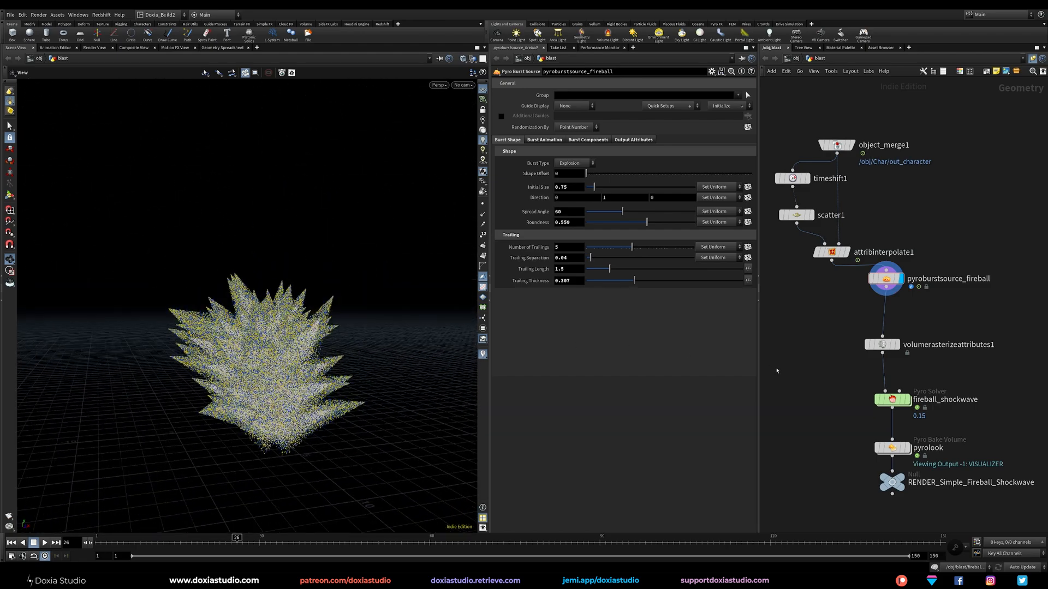
- Review the source volume settings of the fireball_shockwave solver
{"action": "left_click", "coordinate": [898, 400]}
{"action": "left_click", "coordinate": [543, 103]}
{"action": "left_click", "coordinate": [540, 126]}
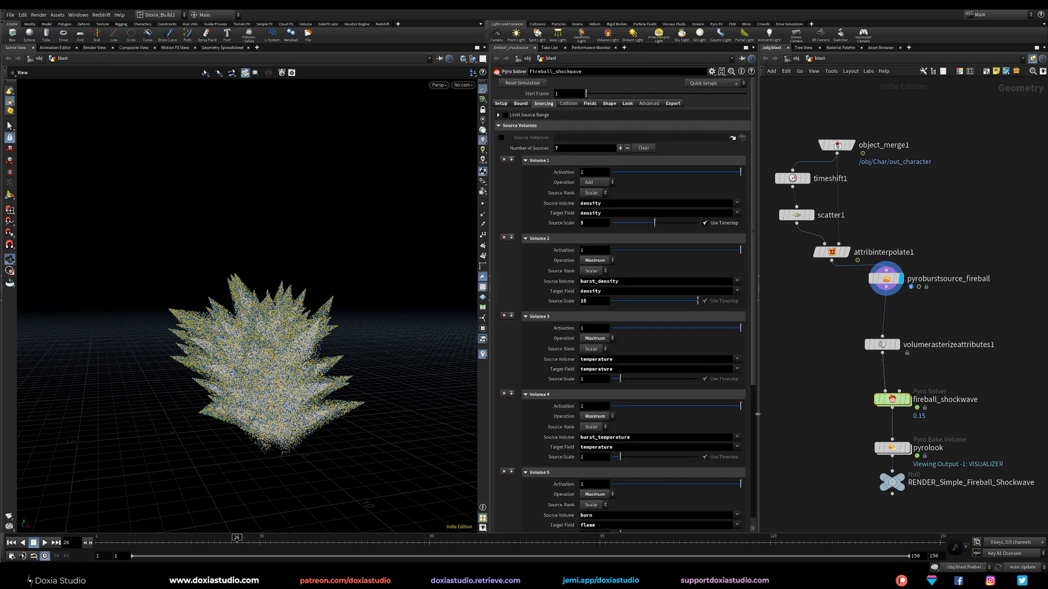
{"action": "scroll", "coordinate": [723, 484], "scroll_direction": "down", "scroll_amount": 5}
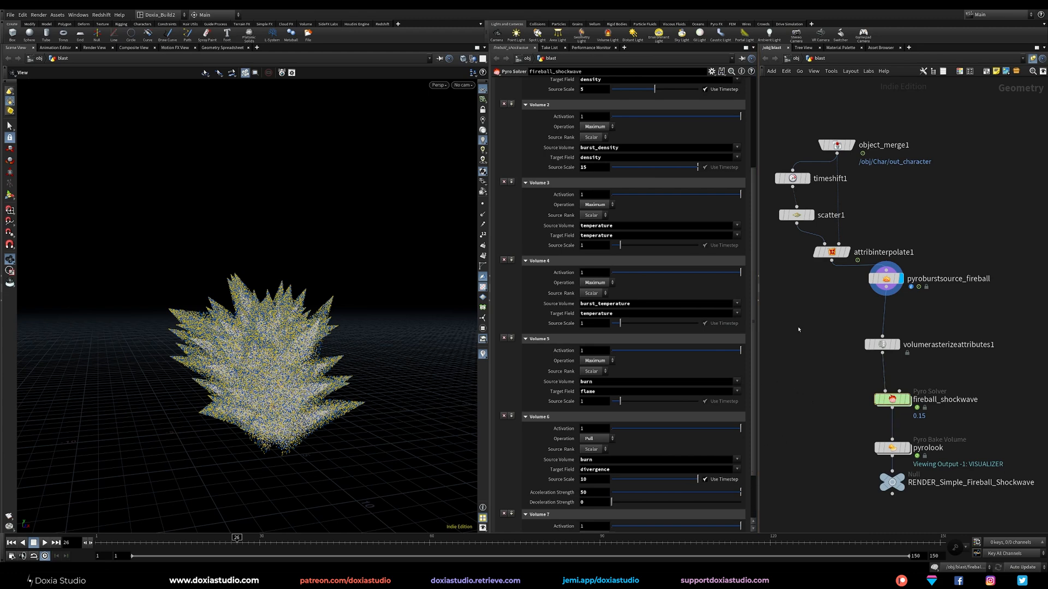
- Display the fireball_shockwave solver, interrupt its cook, simulate by scrubbing to frame 15, and close the error console
{"action": "left_click", "coordinate": [906, 400]}
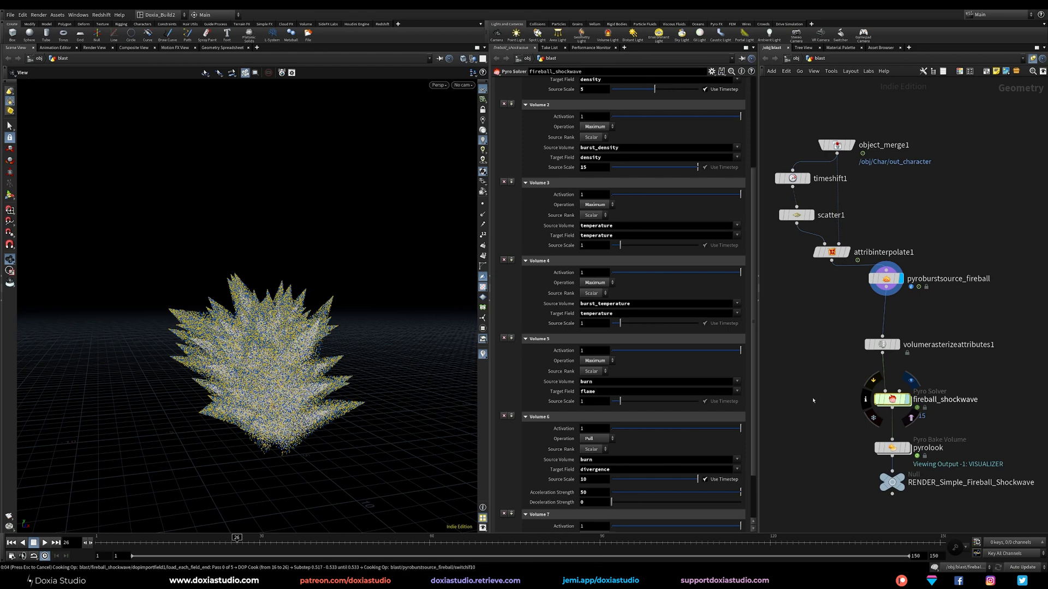
{"action": "key", "text": "Escape"}
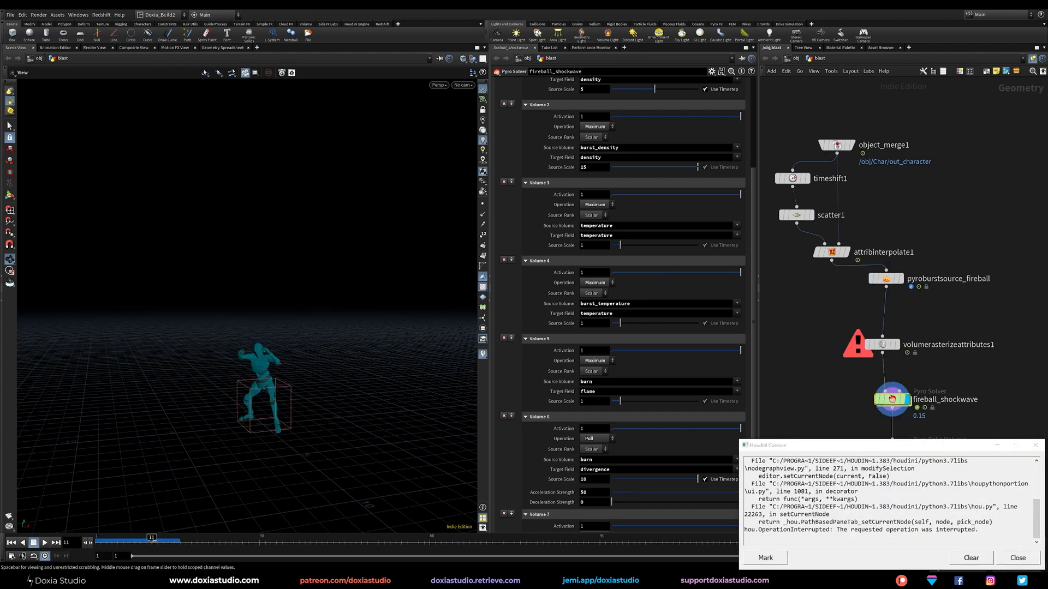
{"action": "left_click_drag", "start_coordinate": [101, 545], "coordinate": [174, 551]}
{"action": "left_click", "coordinate": [1017, 559]}
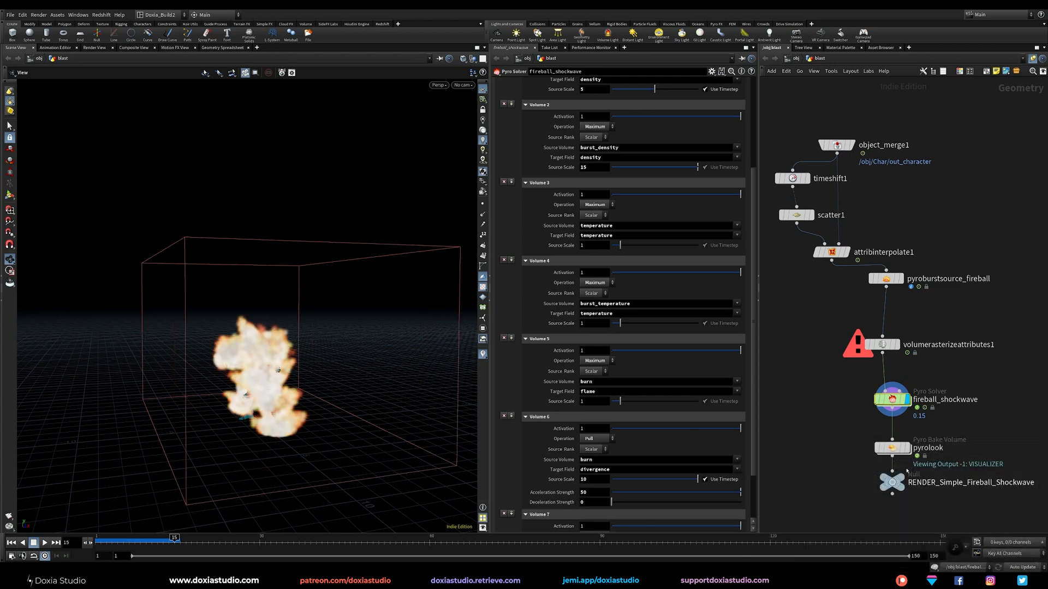
- Change the cooling rate in the fireball_shockwave solver's temperature field settings
{"action": "scroll", "coordinate": [756, 182], "scroll_direction": "down", "scroll_amount": 3}
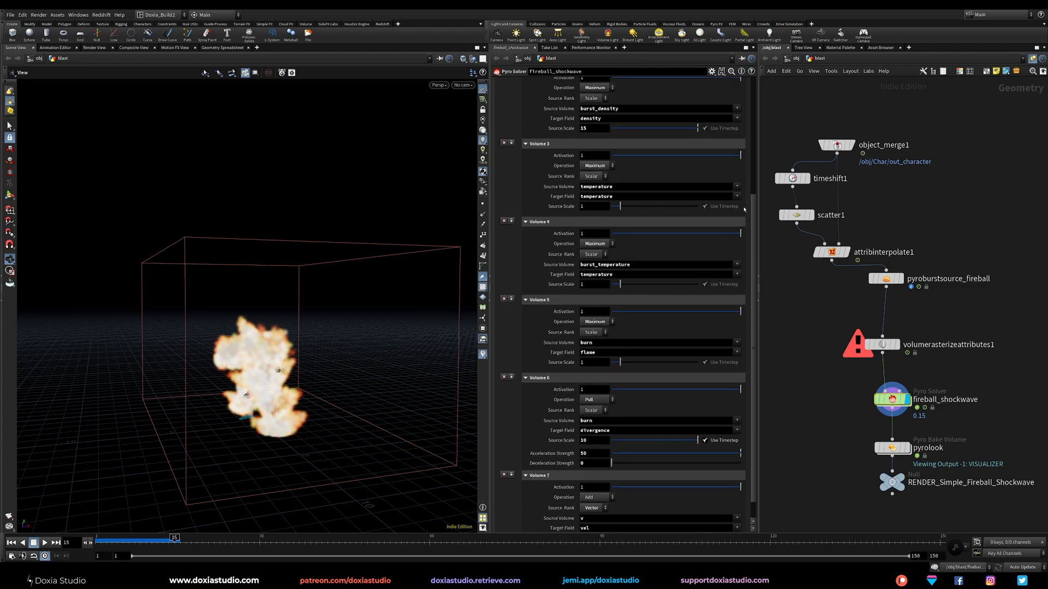
{"action": "scroll", "coordinate": [744, 209], "scroll_direction": "up", "scroll_amount": 10}
{"action": "left_click_drag", "start_coordinate": [757, 95], "coordinate": [755, 89]}
{"action": "left_click", "coordinate": [569, 104]}
{"action": "left_click", "coordinate": [593, 104]}
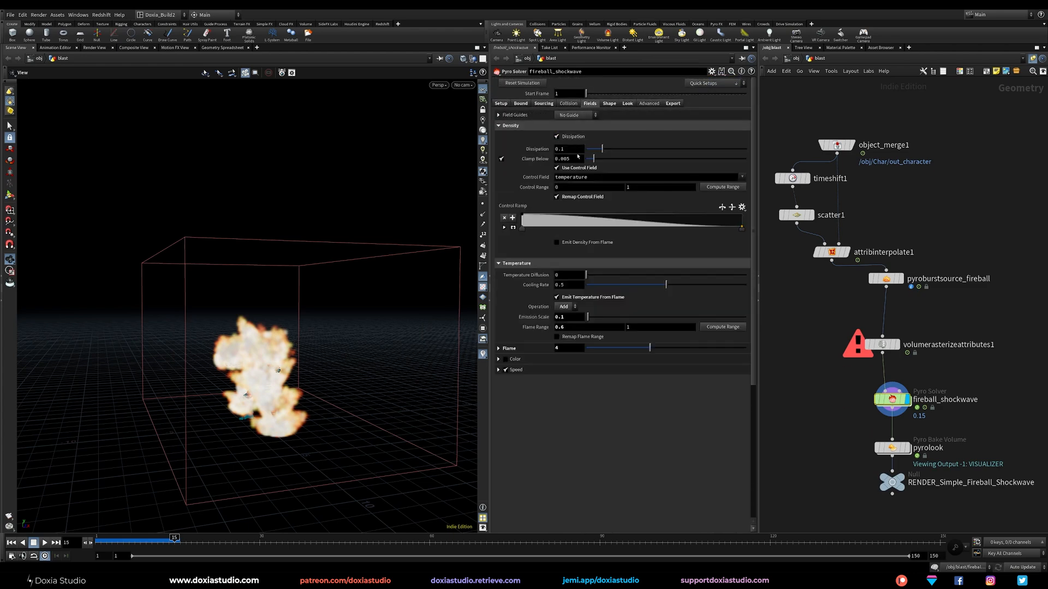
{"action": "double_click", "coordinate": [567, 284]}
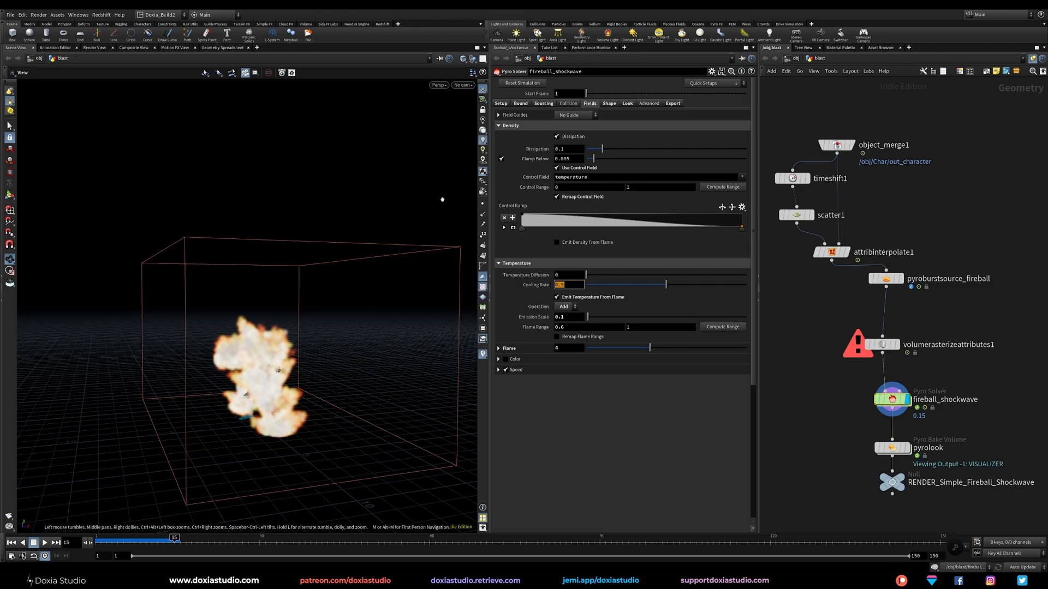
{"action": "key", "text": "Return"}
{"action": "type", "text": "3"}
{"action": "key", "text": "Return"}
- Set the solver's disturbance to 25 and reveal the expression driving its turbulence strength
{"action": "left_click", "coordinate": [609, 104]}
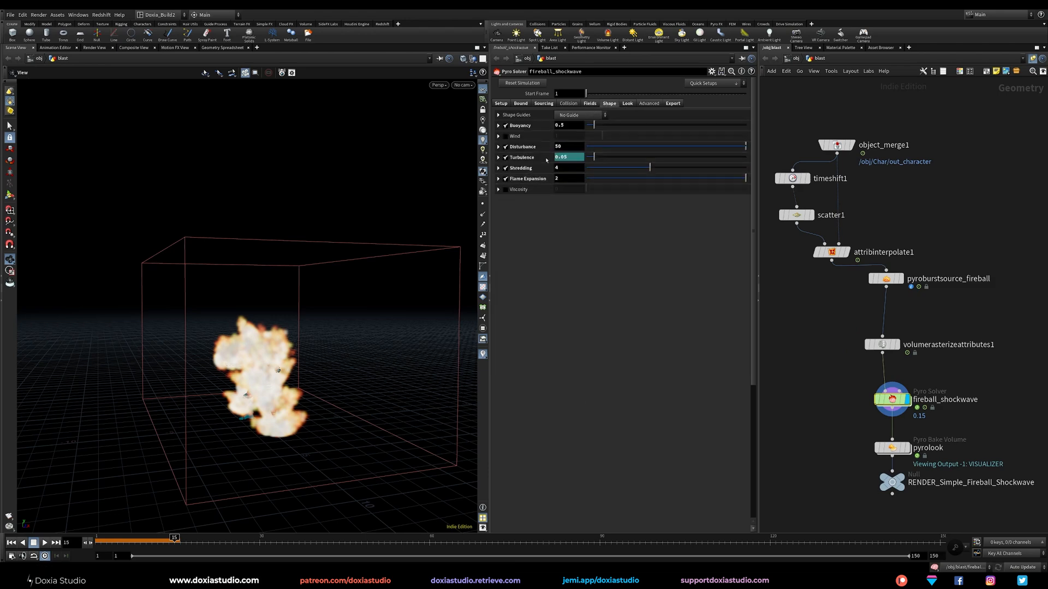
{"action": "left_click", "coordinate": [541, 147]}
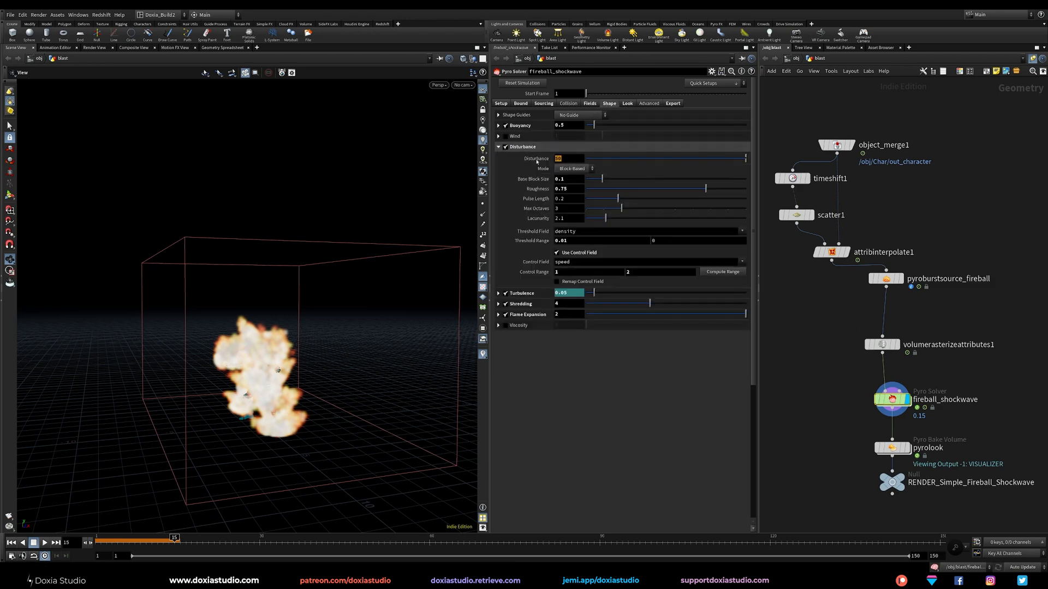
{"action": "type", "text": "25"}
{"action": "left_click", "coordinate": [505, 295]}
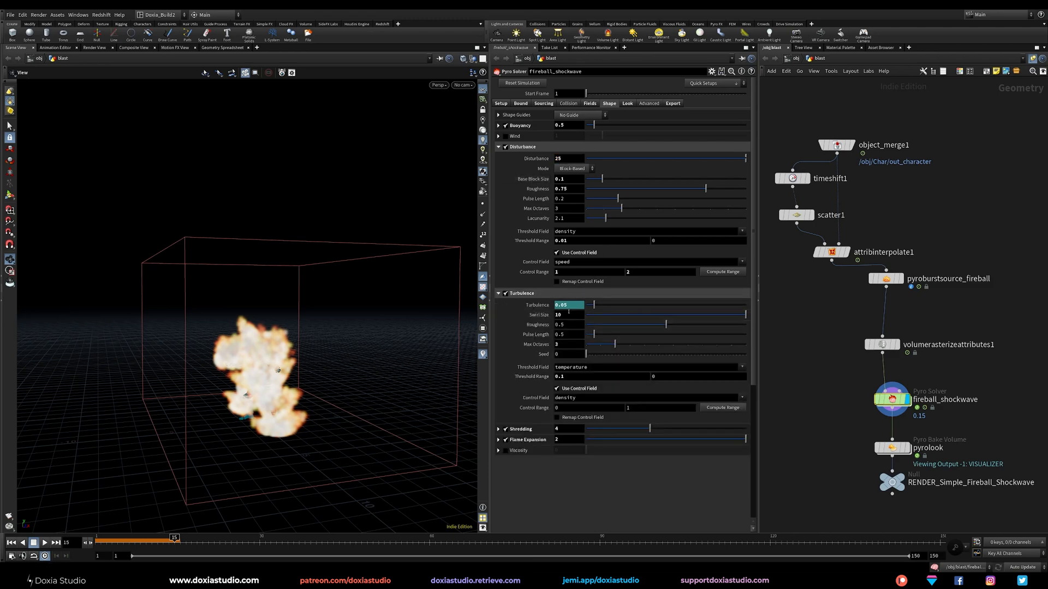
{"action": "type", "text": "fit($FF,ch(\"startframe\"),ch(\"startframe\")+10,5,0.05)"}
{"action": "key", "text": "Return"}
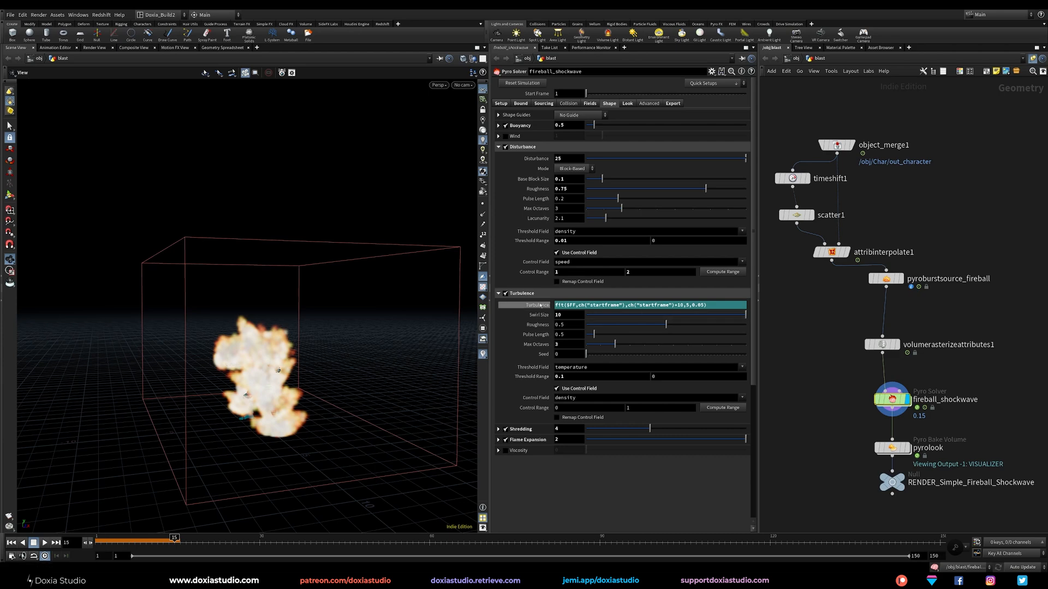
- Set the solver's start frame to 13 and check it against the timing settings of pyroburstsource_fireball
{"action": "left_click", "coordinate": [500, 103]}
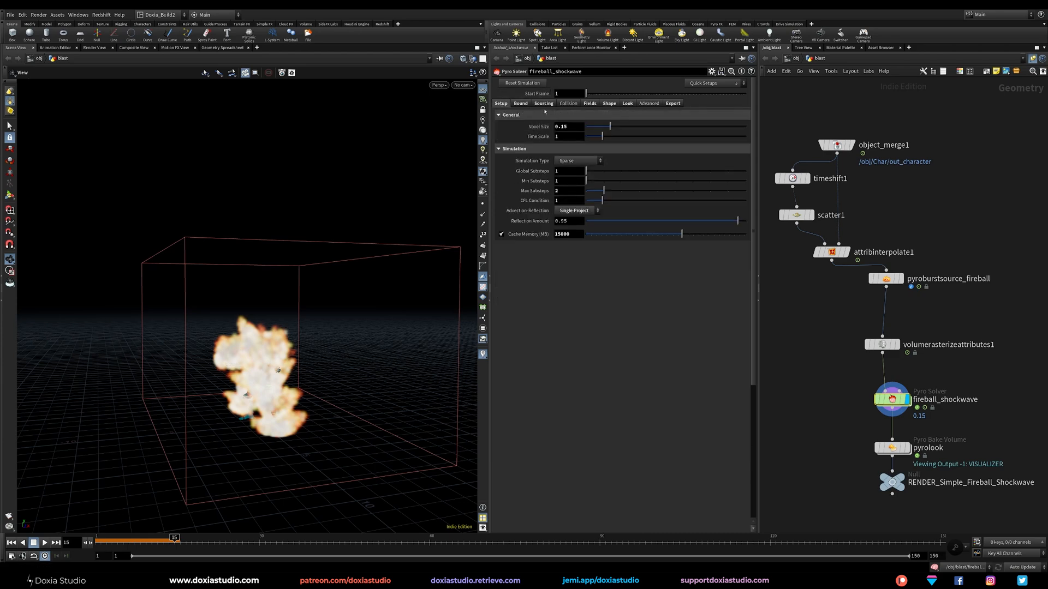
{"action": "double_click", "coordinate": [570, 92]}
{"action": "type", "text": "13"}
{"action": "key", "text": "Return"}
{"action": "left_click", "coordinate": [886, 279]}
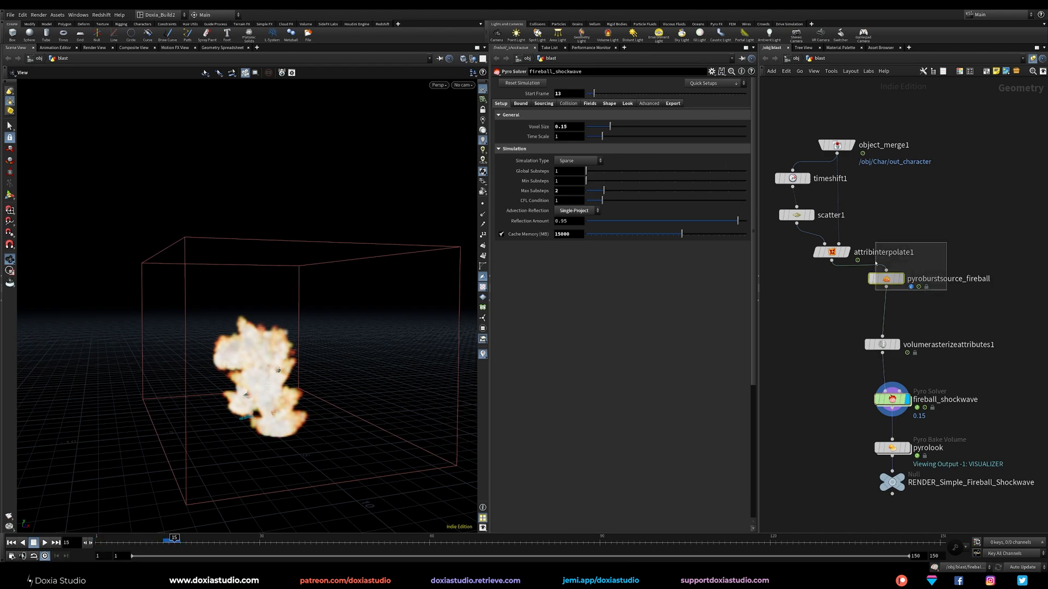
{"action": "left_click", "coordinate": [544, 139]}
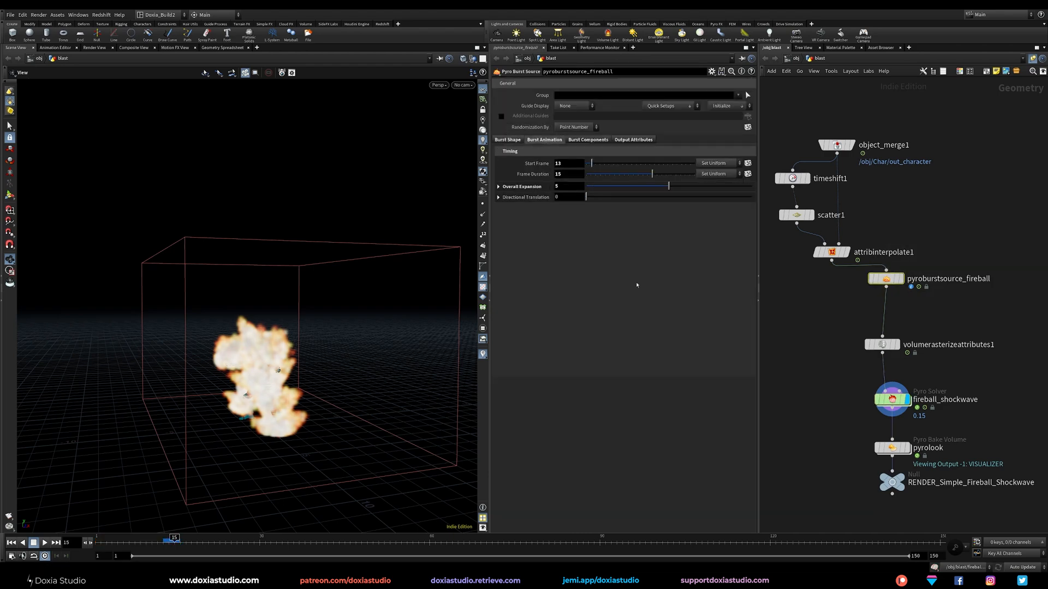
- Show the fireball_shockwave turbulence strength as an evaluated value and set the turbulence swirl size to 5
{"action": "left_click", "coordinate": [893, 399]}
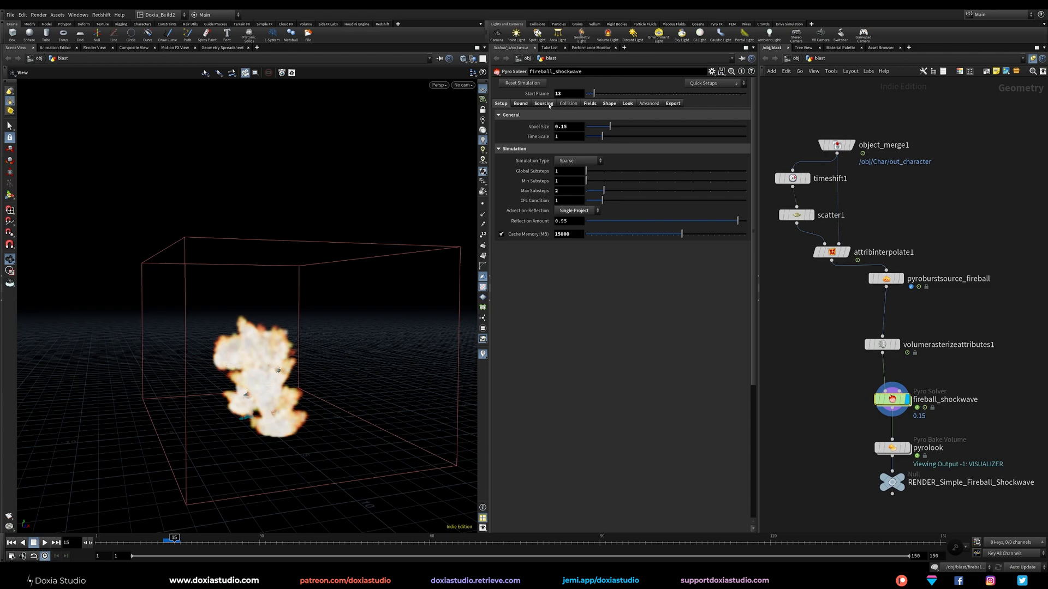
{"action": "left_click", "coordinate": [609, 103]}
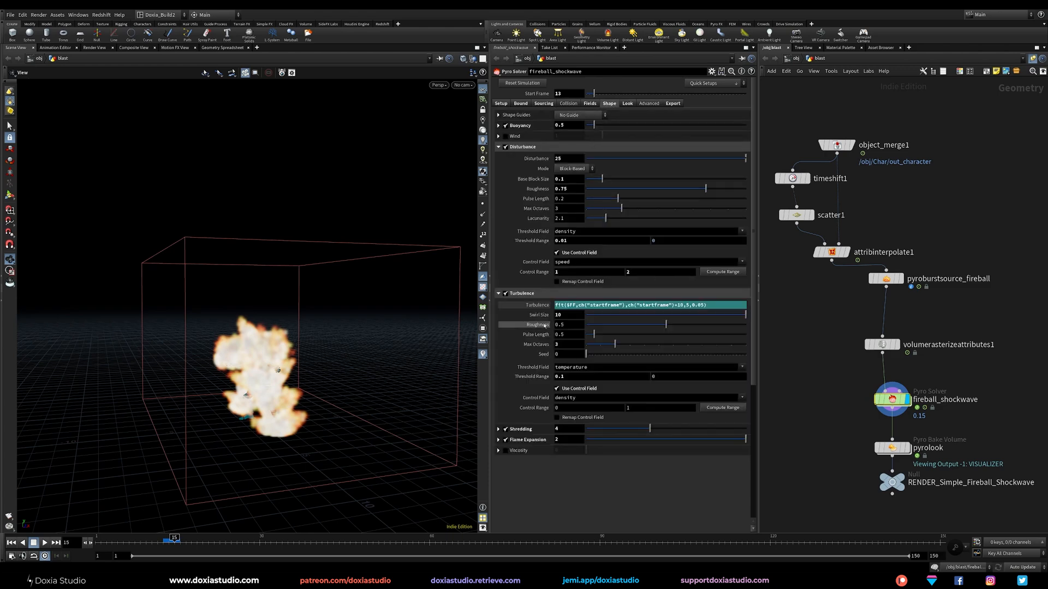
{"action": "left_click", "coordinate": [538, 305]}
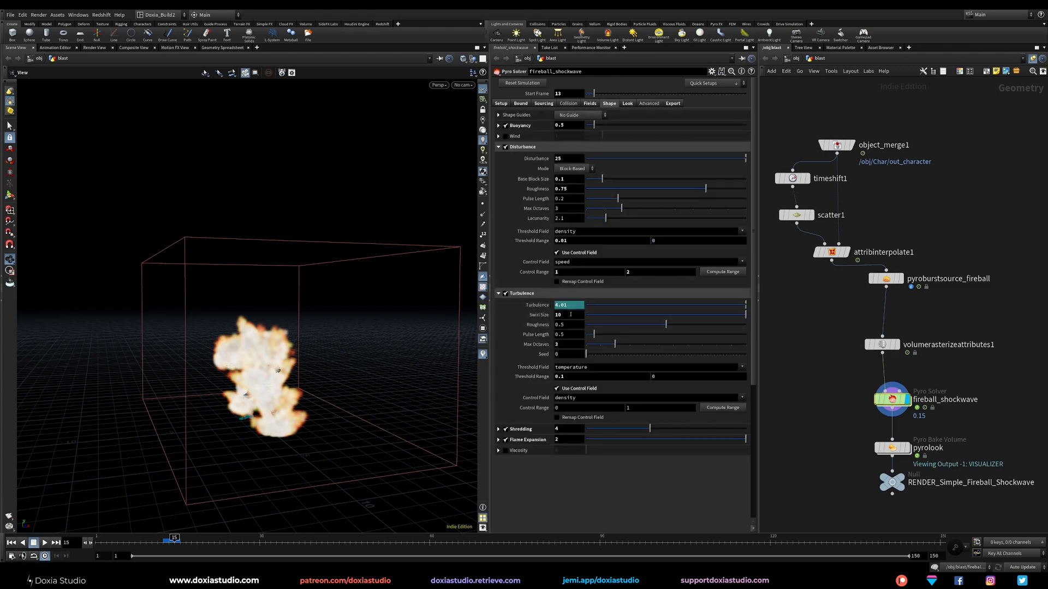
{"action": "left_click_drag", "start_coordinate": [568, 317], "coordinate": [547, 321]}
{"action": "type", "text": "5"}
{"action": "key", "text": "Return"}
- Switch the solver's shape guides to Turbulence and orbit around the guide beside the fireball
{"action": "left_click", "coordinate": [579, 115]}
{"action": "left_click", "coordinate": [582, 139]}
{"action": "left_click_drag", "start_coordinate": [266, 377], "coordinate": [199, 360]}
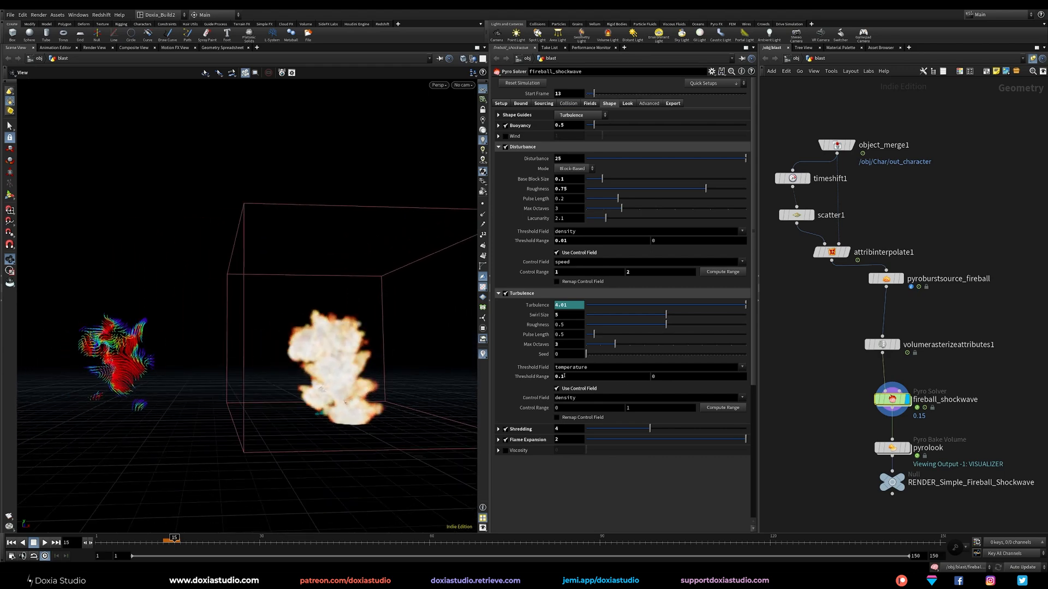
- Set the fireball_shockwave turbulence swirl size to 3 and switch the solver's shape guides to No Guide
{"action": "type", "text": "3"}
{"action": "key", "text": "Return"}
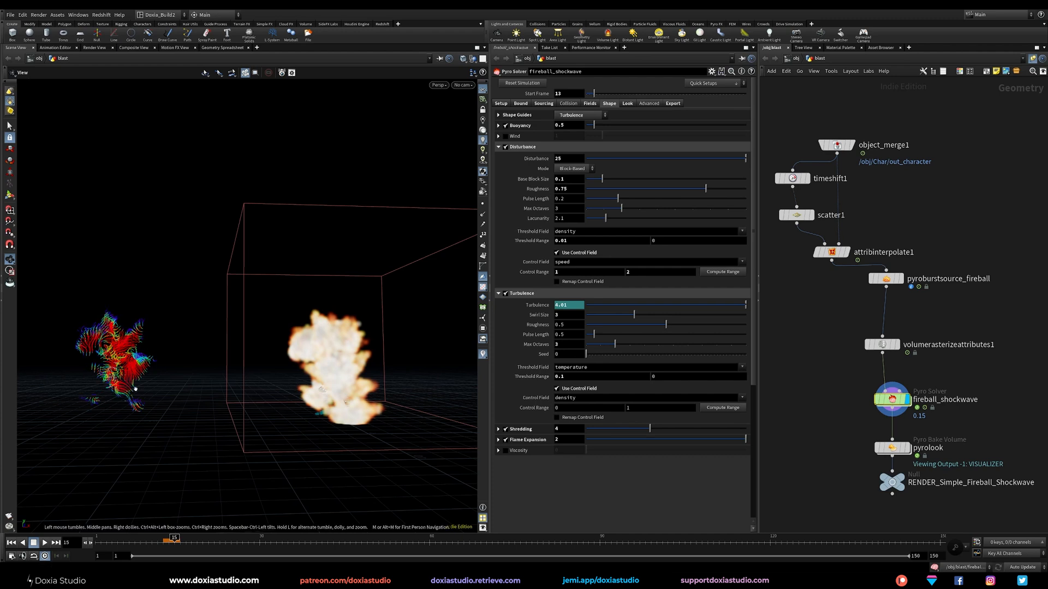
{"action": "left_click", "coordinate": [579, 114]}
{"action": "left_click", "coordinate": [571, 116]}
{"action": "left_click_drag", "start_coordinate": [307, 417], "coordinate": [381, 407]}
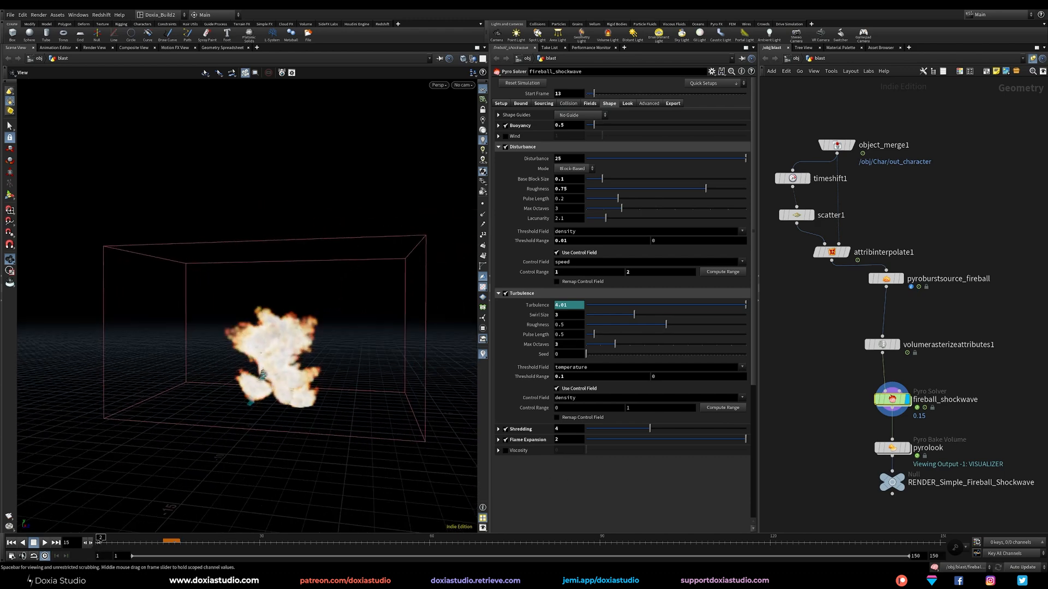
- Rewind to the first frame and scrub through the fireball simulation, viewing it from different angles around the character
{"action": "left_click", "coordinate": [11, 543]}
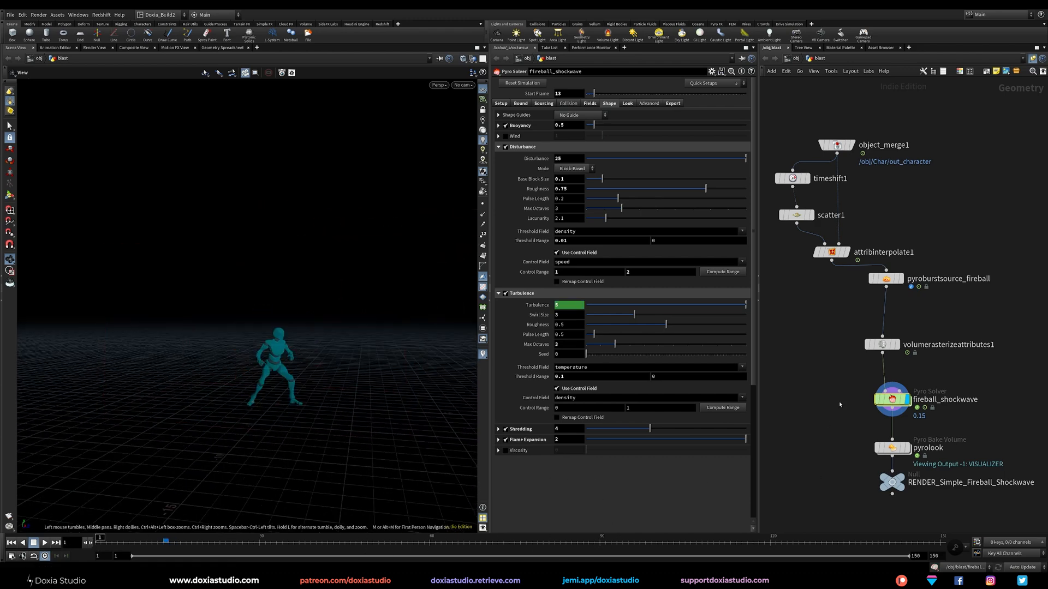
{"action": "left_click", "coordinate": [502, 103]}
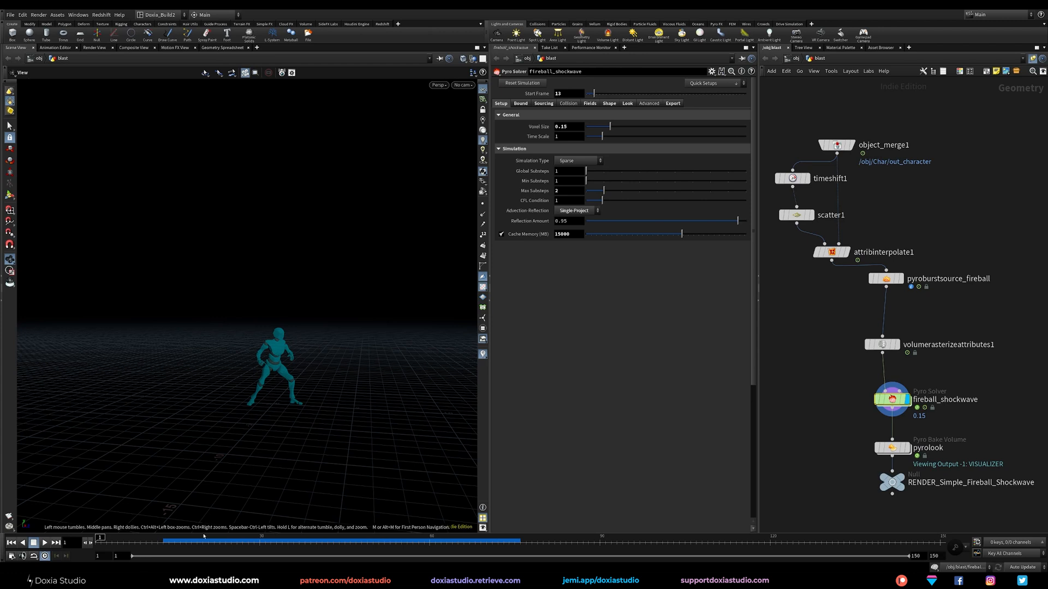
{"action": "left_click_drag", "start_coordinate": [117, 540], "coordinate": [425, 543]}
{"action": "right_click_drag", "start_coordinate": [376, 454], "coordinate": [251, 468]}
{"action": "left_click_drag", "start_coordinate": [251, 468], "coordinate": [274, 429]}
{"action": "left_click_drag", "start_coordinate": [182, 540], "coordinate": [487, 548]}
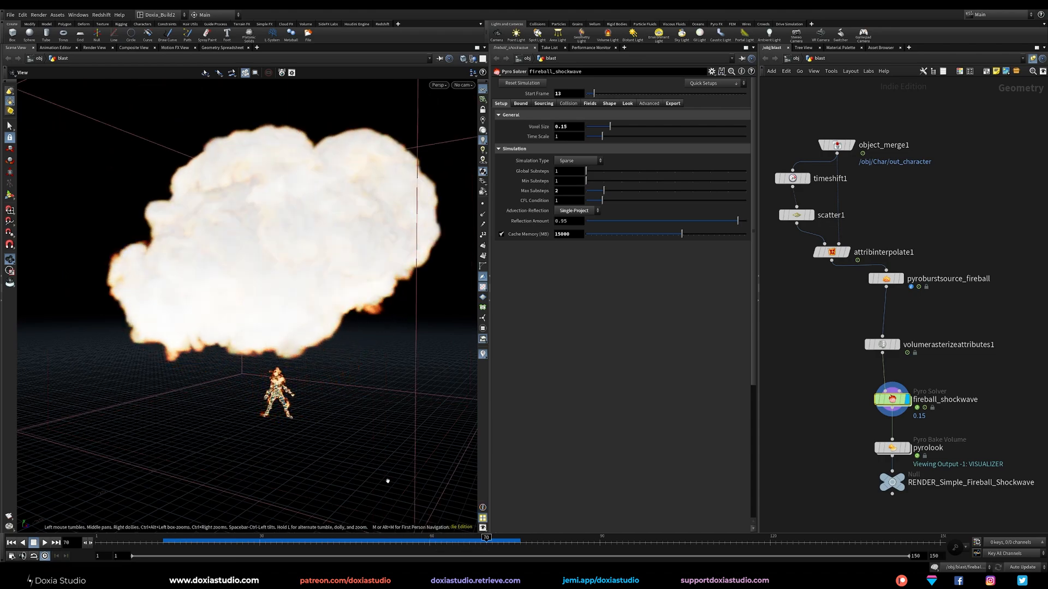
{"action": "right_click_drag", "start_coordinate": [406, 494], "coordinate": [223, 483]}
{"action": "left_click_drag", "start_coordinate": [222, 483], "coordinate": [244, 474]}
{"action": "left_click_drag", "start_coordinate": [165, 544], "coordinate": [389, 547]}
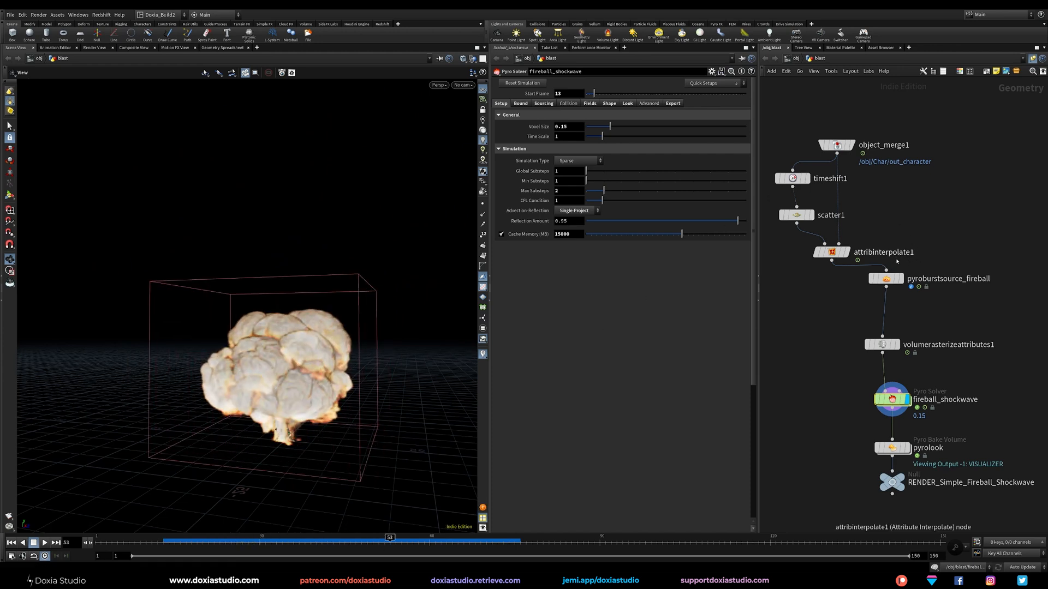
- Set the overall expansion of pyroburstsource_fireball's burst animation to 3
{"action": "left_click", "coordinate": [900, 279]}
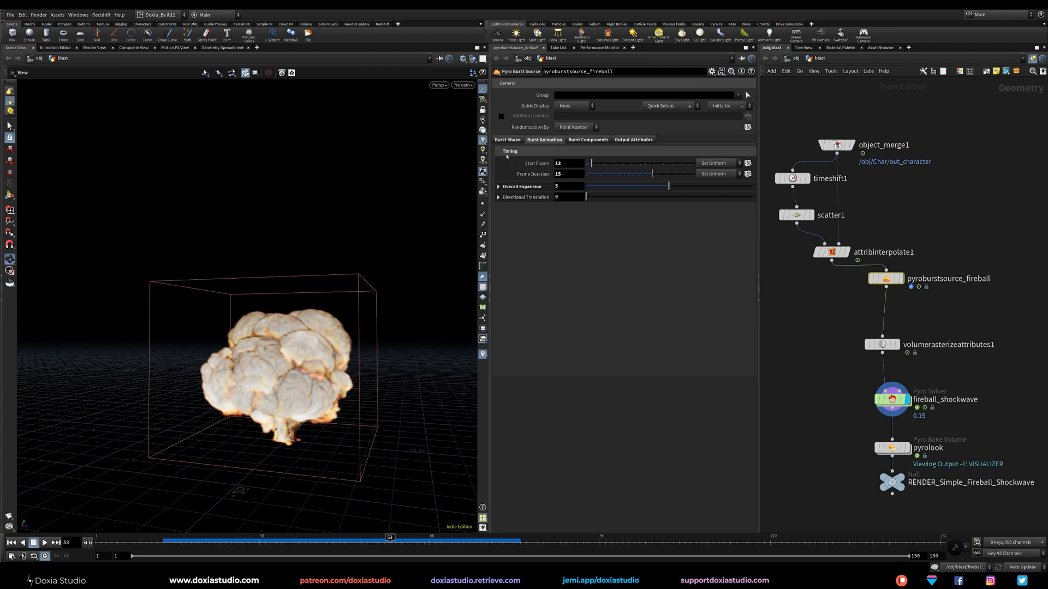
{"action": "left_click", "coordinate": [508, 140]}
{"action": "left_click", "coordinate": [542, 140]}
{"action": "left_click_drag", "start_coordinate": [563, 187], "coordinate": [550, 240]}
{"action": "type", "text": "3"}
{"action": "key", "text": "Return"}
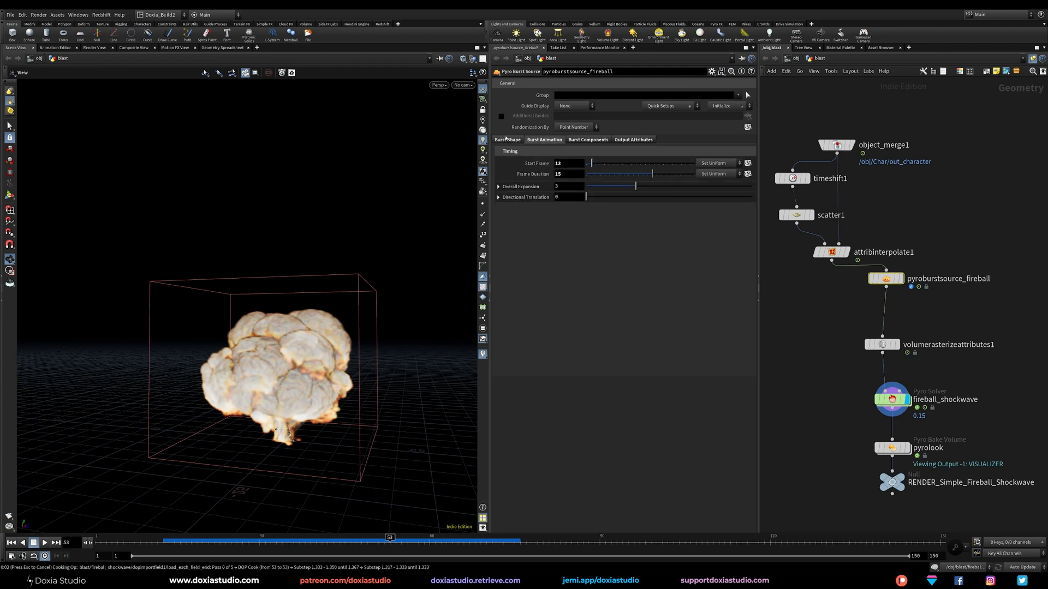
- Display pyroburstsource_fireball around frame 19 and set its burst shape's initial size to 0.5
{"action": "left_click", "coordinate": [504, 139]}
{"action": "left_click_drag", "start_coordinate": [191, 540], "coordinate": [162, 541]}
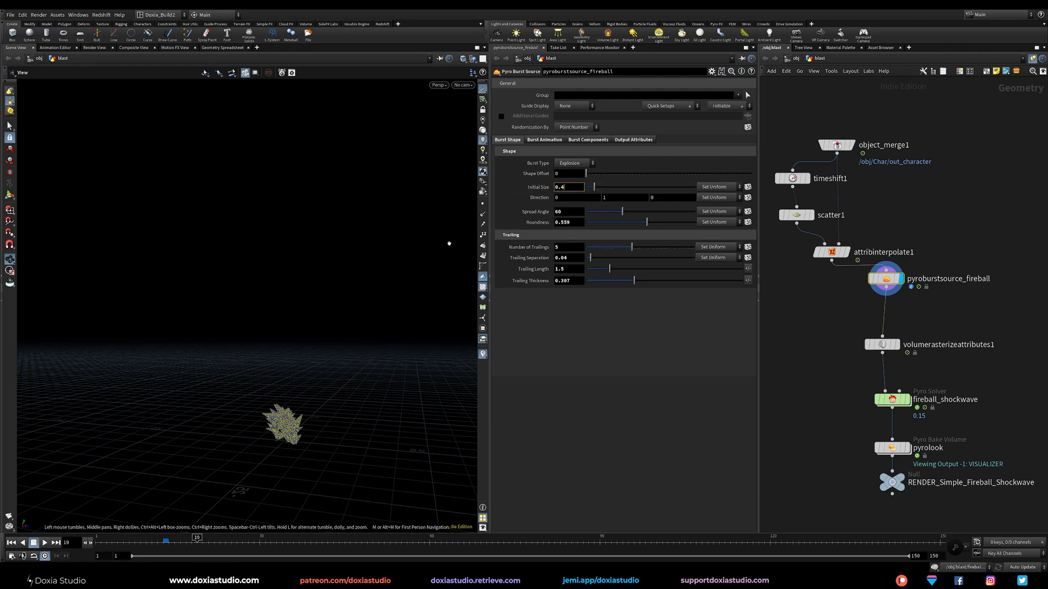
{"action": "key", "text": "Return"}
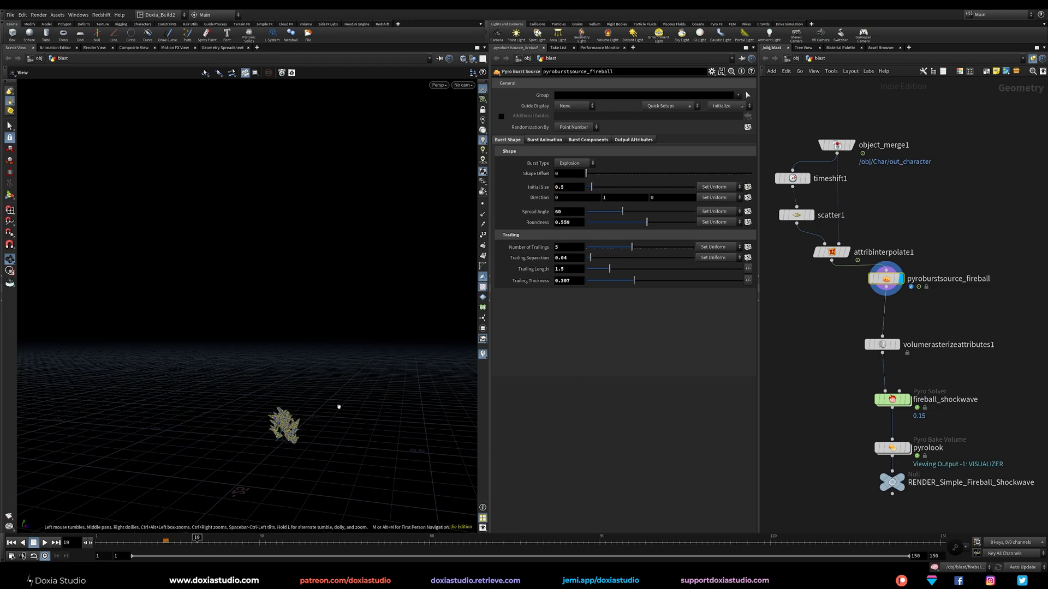
- In fireball_shockwave's source volumes, set the density source scale to 2 and the burst_density source scale to 10
{"action": "left_click", "coordinate": [882, 400]}
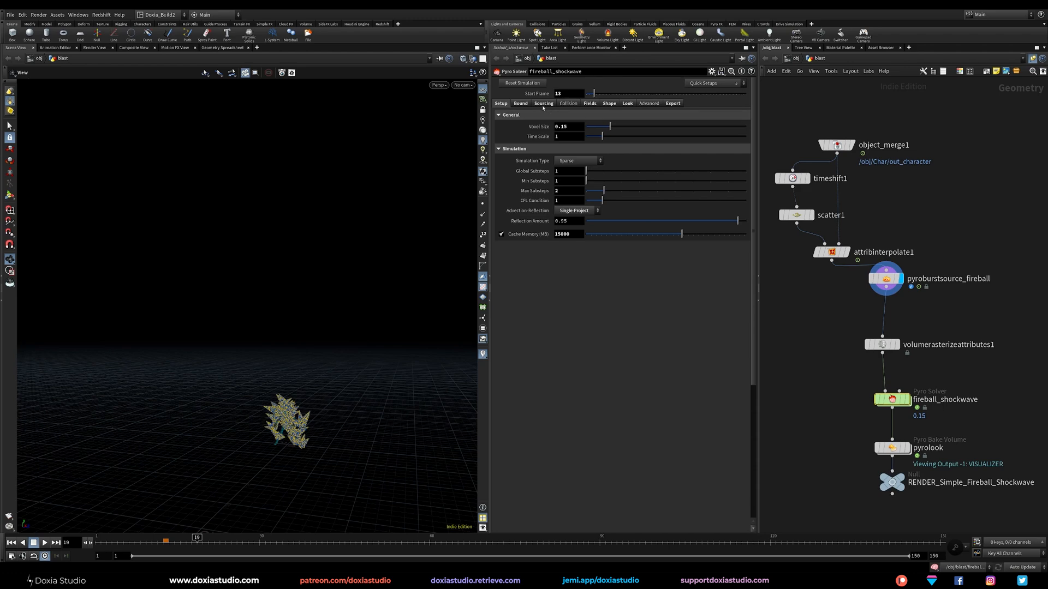
{"action": "left_click", "coordinate": [543, 104]}
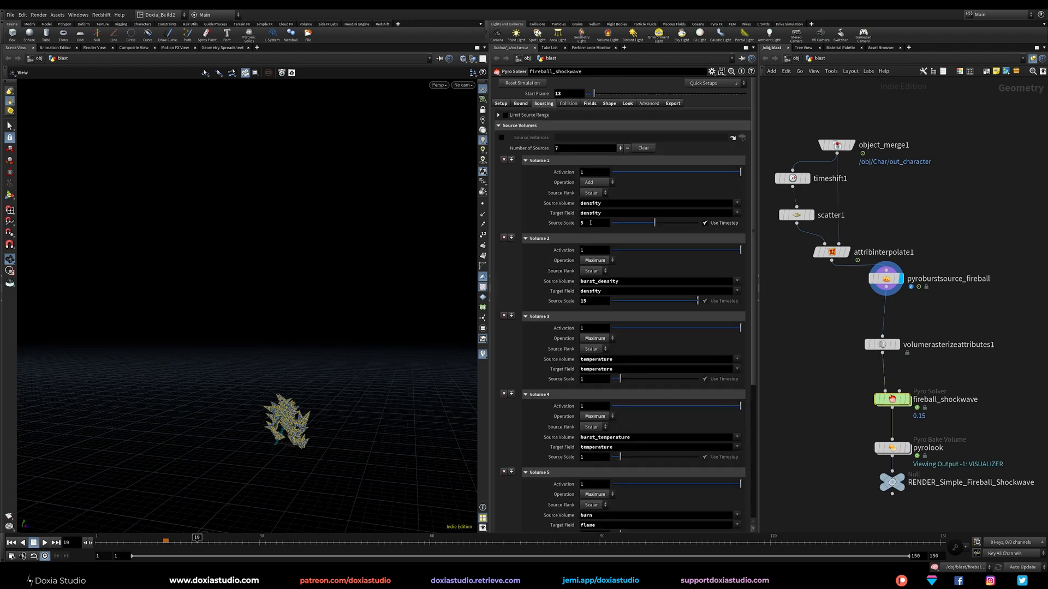
{"action": "key", "text": "Return"}
{"action": "left_click", "coordinate": [594, 305]}
- Set the burn-to-divergence source scale to 5 and change the source scale of the v-to-vel volume
{"action": "scroll", "coordinate": [745, 296], "scroll_direction": "down", "scroll_amount": 5}
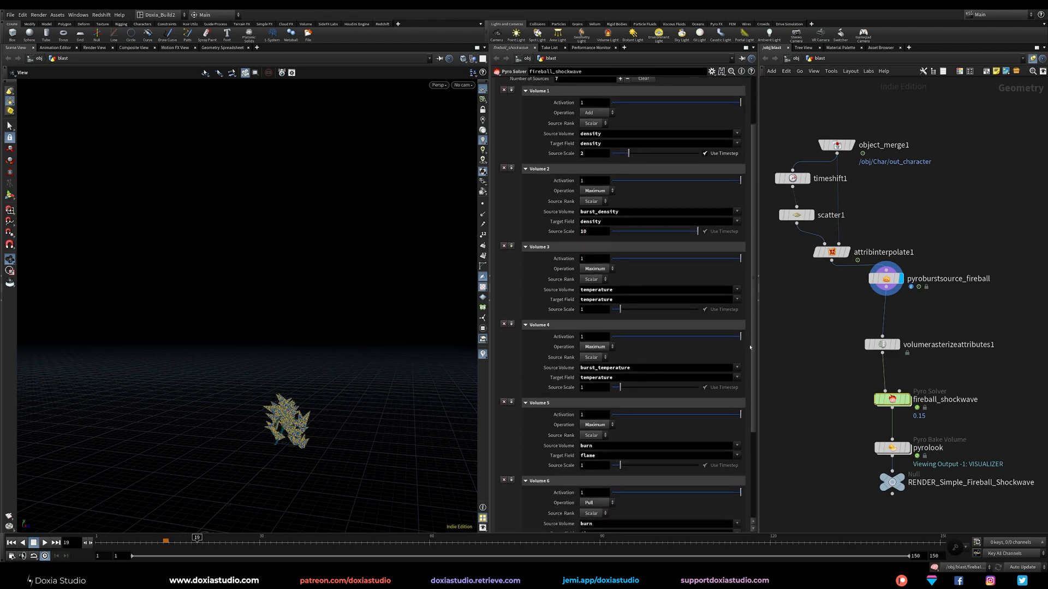
{"action": "scroll", "coordinate": [741, 397], "scroll_direction": "down", "scroll_amount": 1}
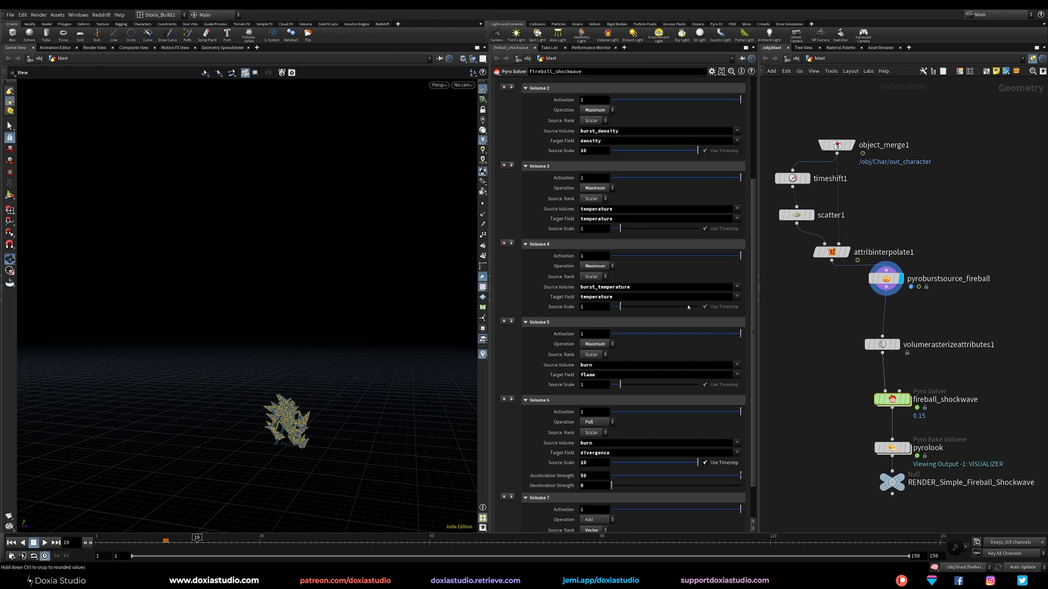
{"action": "scroll", "coordinate": [600, 424], "scroll_direction": "down", "scroll_amount": 2}
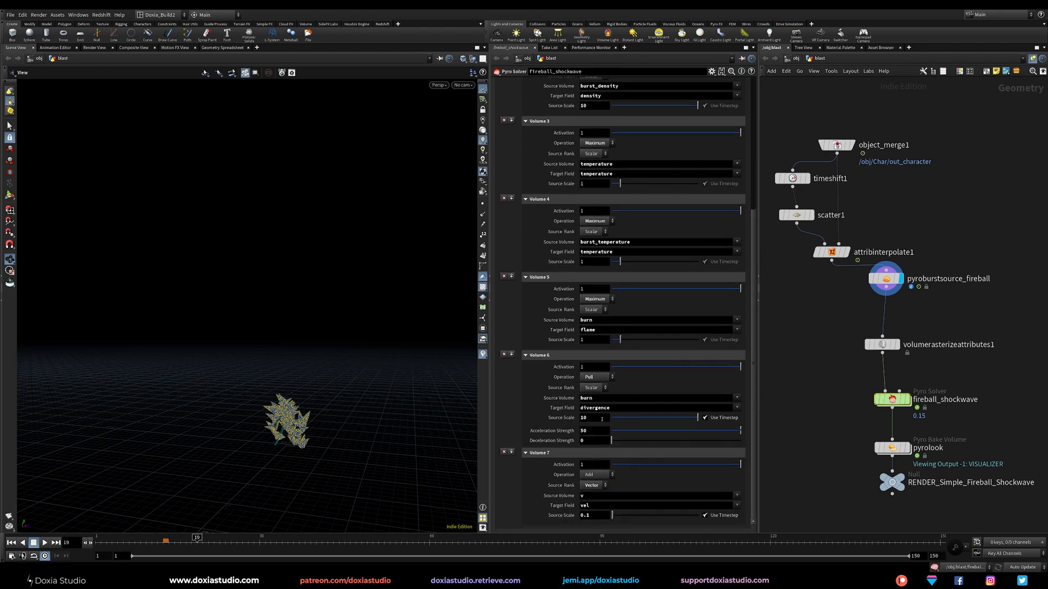
{"action": "double_click", "coordinate": [597, 418]}
{"action": "type", "text": "5"}
{"action": "key", "text": "Return"}
{"action": "left_click", "coordinate": [589, 515]}
{"action": "type", "text": "55"}
{"action": "key", "text": "Return"}
{"action": "scroll", "coordinate": [575, 105], "scroll_direction": "up", "scroll_amount": 6}
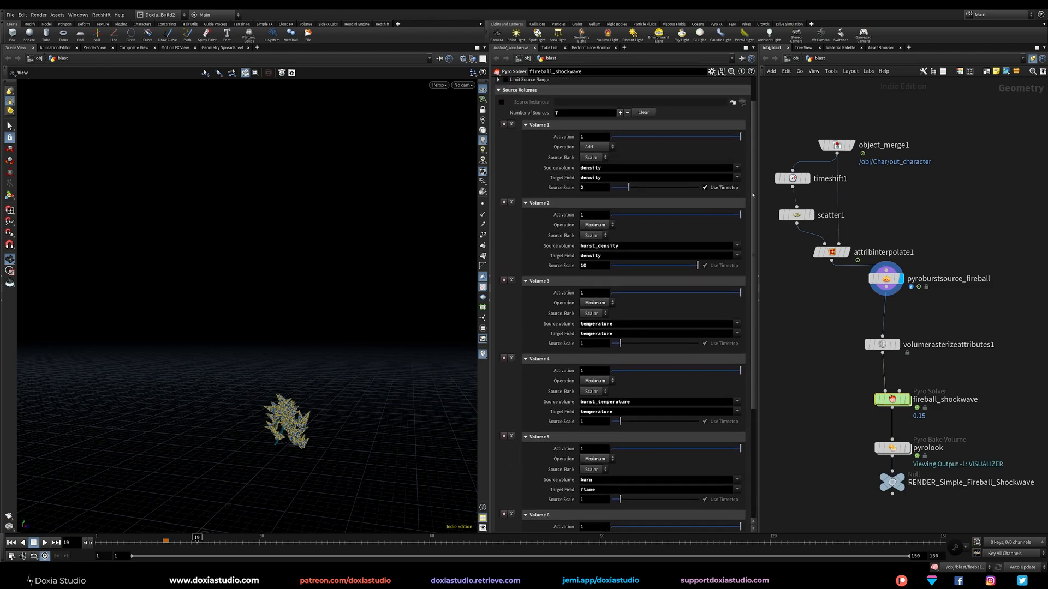
- Set the Flame value in the solver's field settings to 2
{"action": "left_click", "coordinate": [568, 104]}
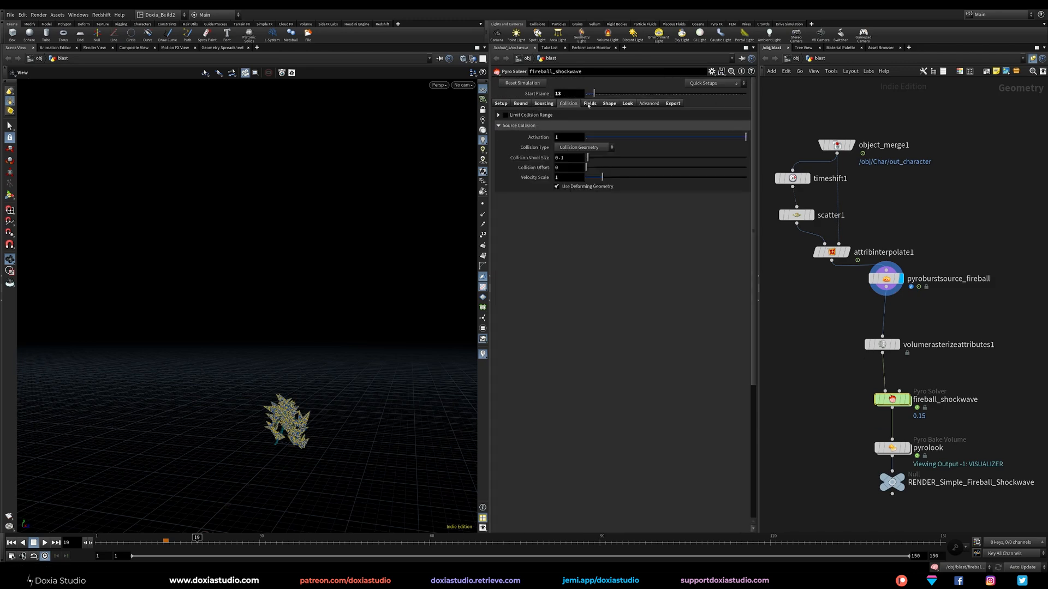
{"action": "left_click", "coordinate": [589, 104]}
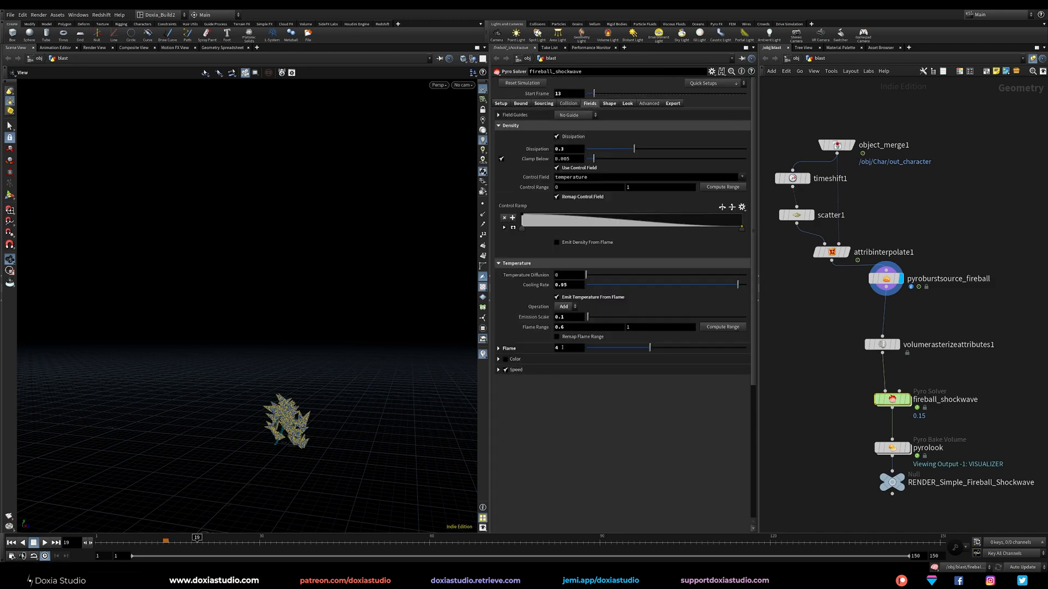
{"action": "type", "text": "2"}
{"action": "key", "text": "Return"}
- Set the solver's flame expansion to 1.25 in the shape settings
{"action": "left_click", "coordinate": [614, 104]}
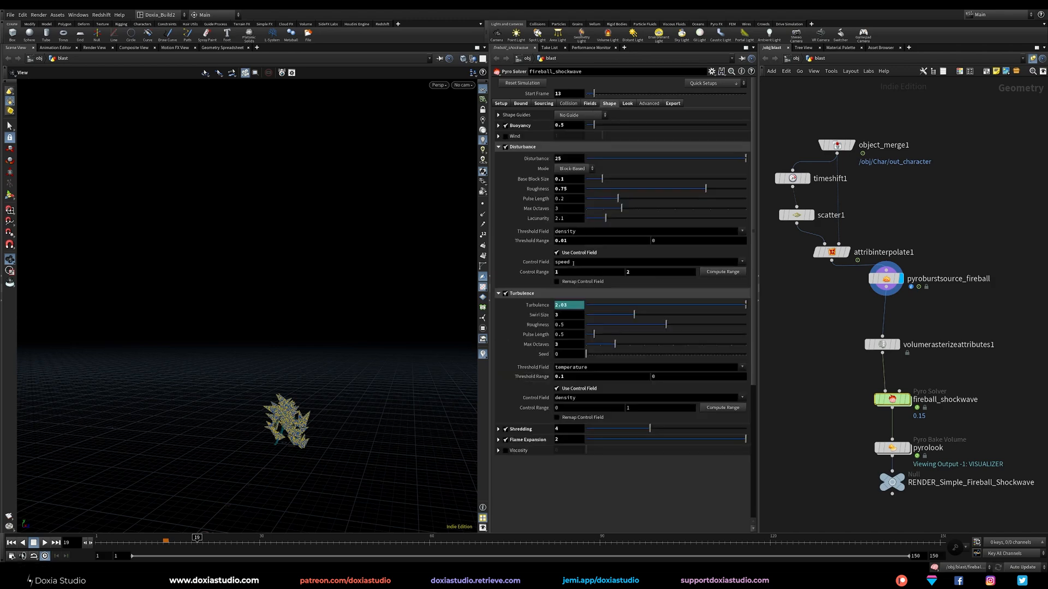
{"action": "key", "text": "Return"}
{"action": "left_click", "coordinate": [565, 440]}
{"action": "type", "text": "1.25"}
{"action": "key", "text": "Return"}
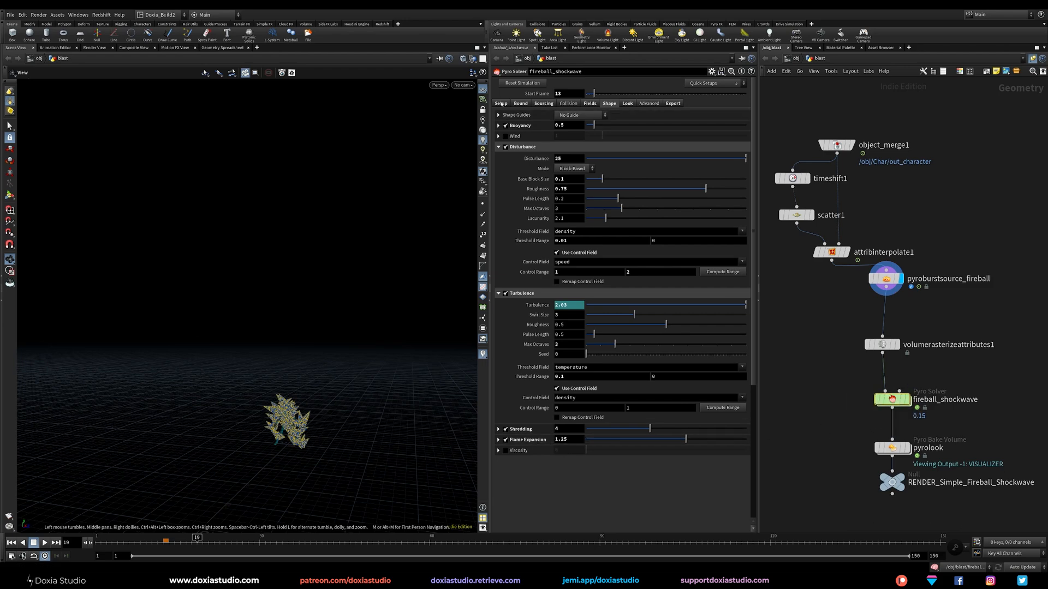
- Set the solver's voxel size to 0.1 and save the scene
{"action": "left_click", "coordinate": [501, 104]}
{"action": "type", "text": "1"}
{"action": "key", "text": "Return"}
{"action": "key", "text": "ctrl+s"}
- Add a File Cache node and insert it between fireball_shockwave and pyrolook
{"action": "key", "text": "Tab"}
{"action": "type", "text": "file"}
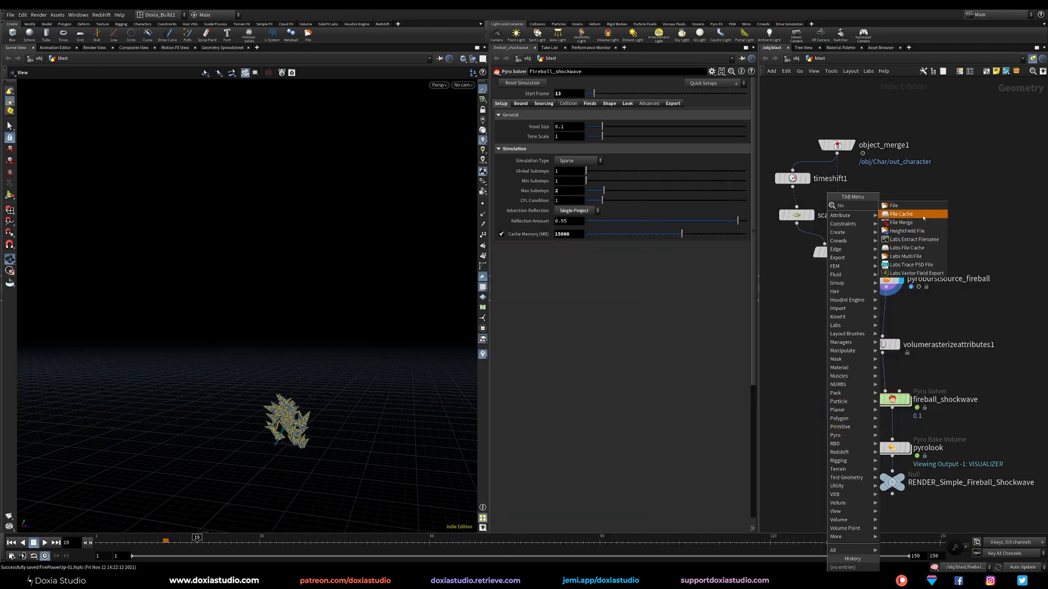
{"action": "left_click", "coordinate": [924, 218]}
{"action": "left_click", "coordinate": [836, 424]}
{"action": "left_click_drag", "start_coordinate": [836, 424], "coordinate": [893, 425]}
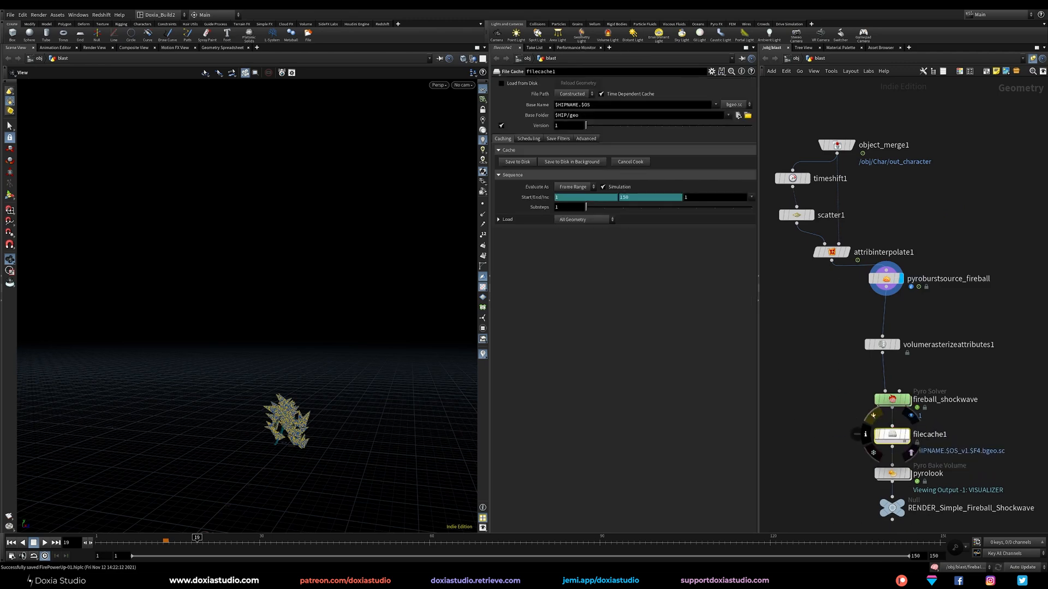
- Rename the new file cache node to blast_cache
{"action": "double_click", "coordinate": [566, 70]}
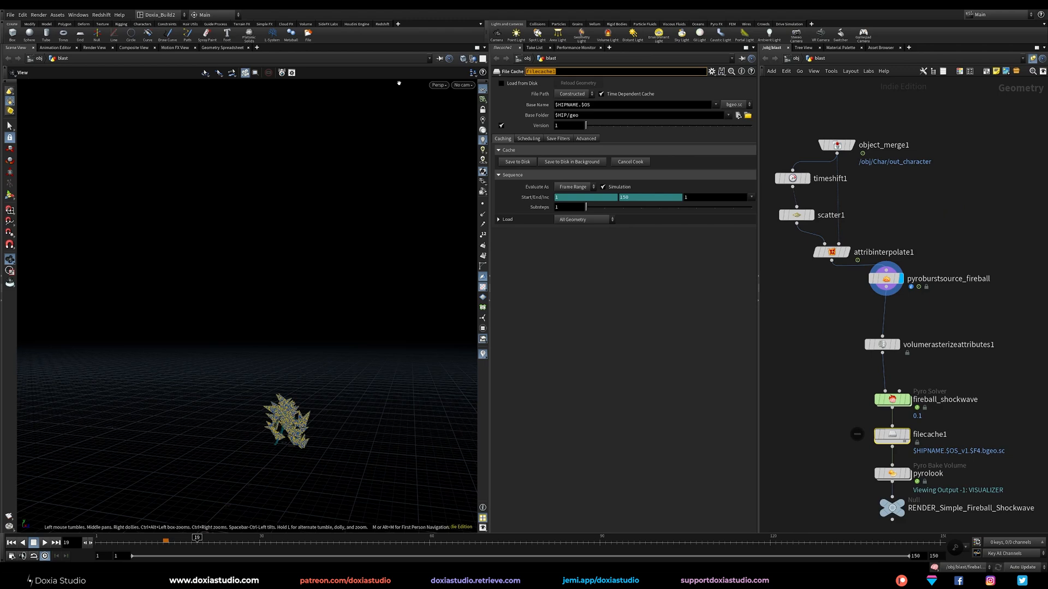
{"action": "type", "text": "blast_cache"}
{"action": "key", "text": "Return"}
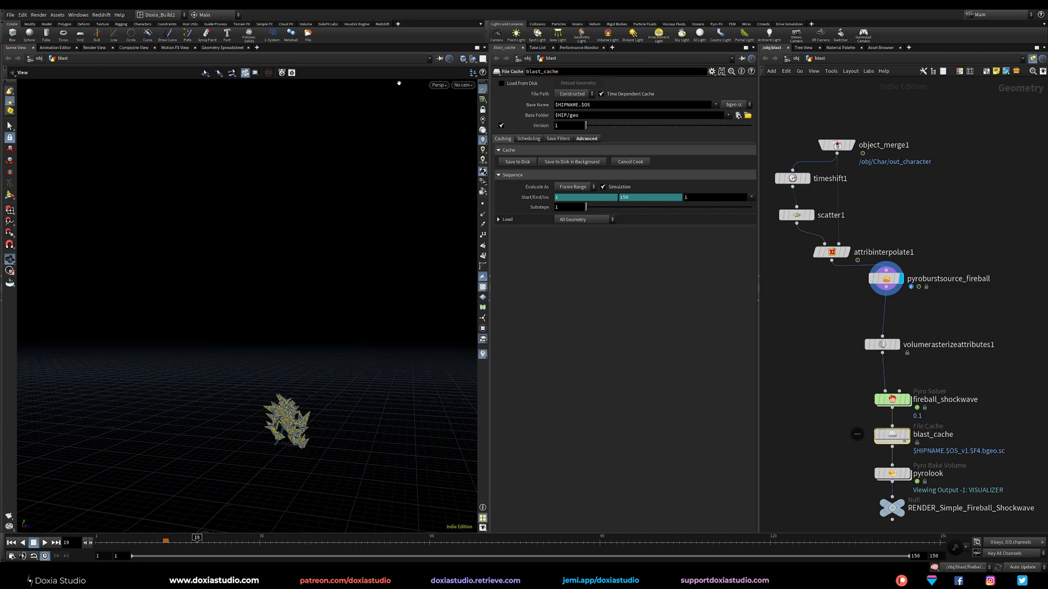
- Shorten the cache's base name to $OS, save the scene, and write the simulation to disk
{"action": "left_click_drag", "start_coordinate": [580, 105], "coordinate": [555, 105]}
{"action": "key", "text": "BackSpace"}
{"action": "key", "text": "Return"}
{"action": "key", "text": "ctrl+s"}
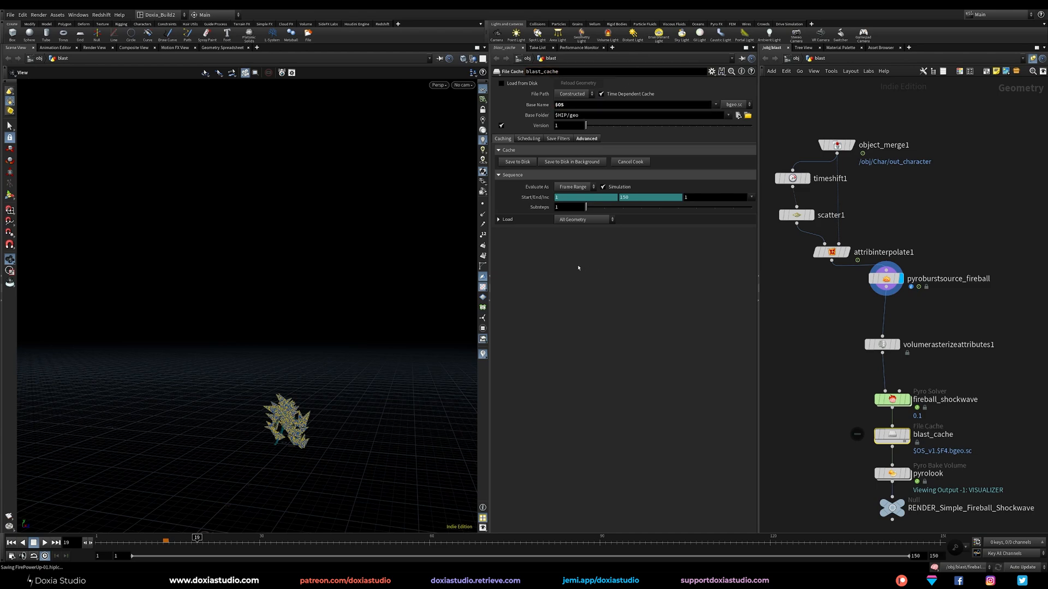
{"action": "left_click", "coordinate": [518, 161]}
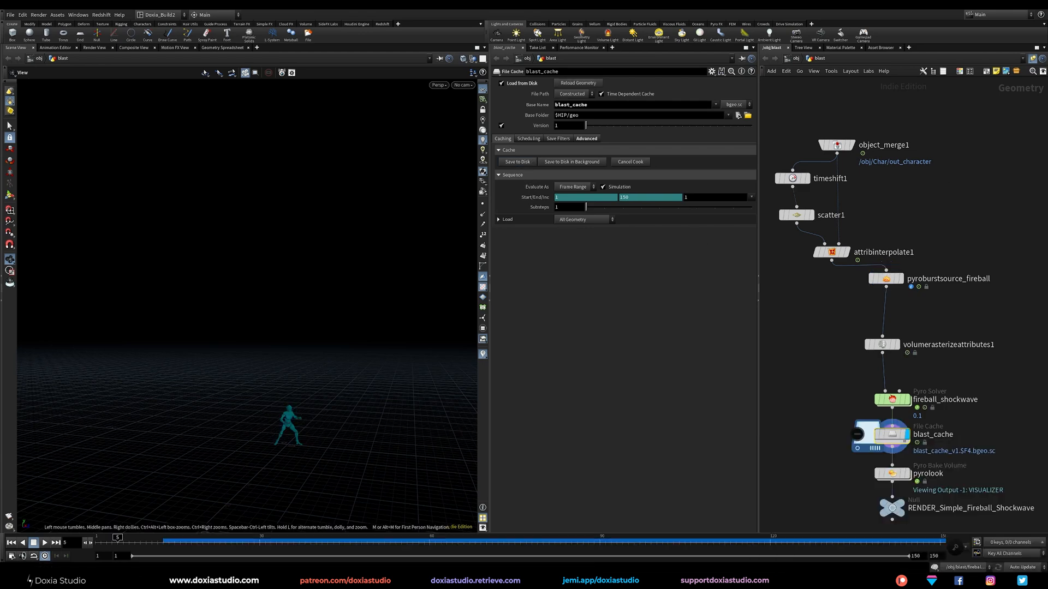
- Play the cached blast and inspect the burning character and rising fireball from several angles
{"action": "middle_click_drag", "start_coordinate": [346, 451], "coordinate": [323, 404]}
{"action": "right_click_drag", "start_coordinate": [323, 403], "coordinate": [381, 445]}
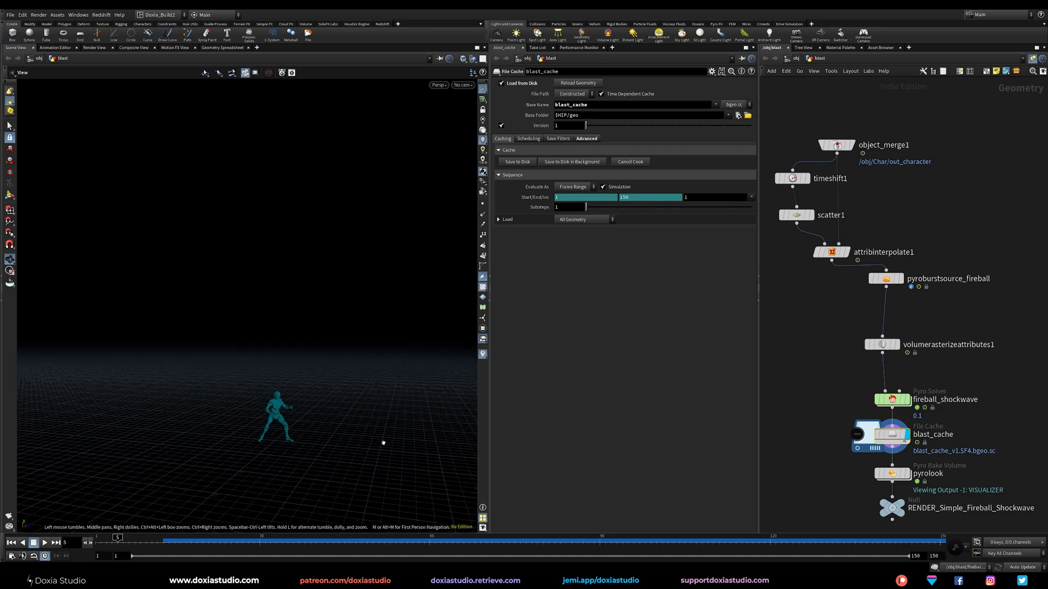
{"action": "middle_click_drag", "start_coordinate": [382, 444], "coordinate": [349, 374]}
{"action": "right_click_drag", "start_coordinate": [349, 374], "coordinate": [333, 395]}
{"action": "middle_click_drag", "start_coordinate": [332, 395], "coordinate": [321, 365]}
{"action": "right_click_drag", "start_coordinate": [321, 365], "coordinate": [252, 408]}
{"action": "middle_click_drag", "start_coordinate": [252, 408], "coordinate": [273, 395]}
{"action": "left_click_drag", "start_coordinate": [273, 395], "coordinate": [224, 428]}
{"action": "right_click_drag", "start_coordinate": [224, 427], "coordinate": [287, 391]}
{"action": "middle_click_drag", "start_coordinate": [287, 391], "coordinate": [242, 397]}
{"action": "key", "text": "Up"}
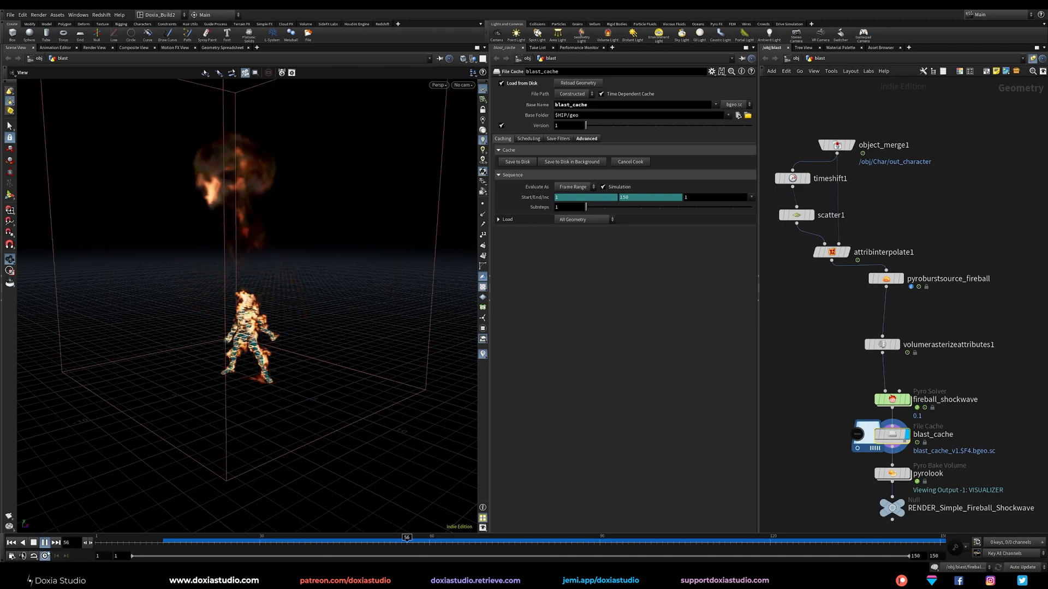
{"action": "left_click", "coordinate": [45, 542]}
{"action": "left_click_drag", "start_coordinate": [265, 404], "coordinate": [331, 415]}
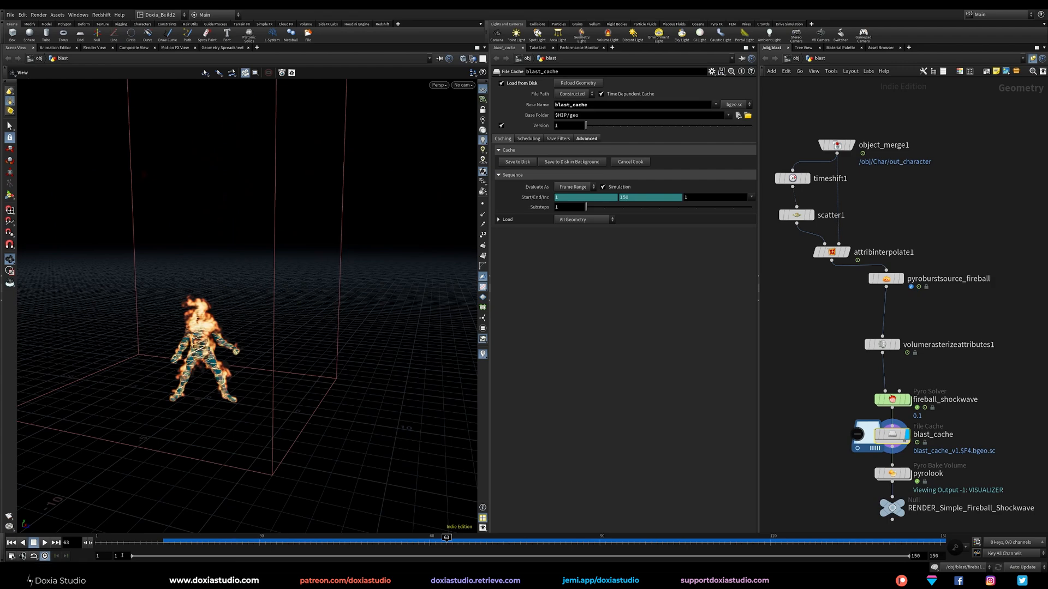
- Replay the cached blast from the first frame and stop it around frame 49
{"action": "left_click", "coordinate": [11, 543]}
{"action": "left_click", "coordinate": [45, 543]}
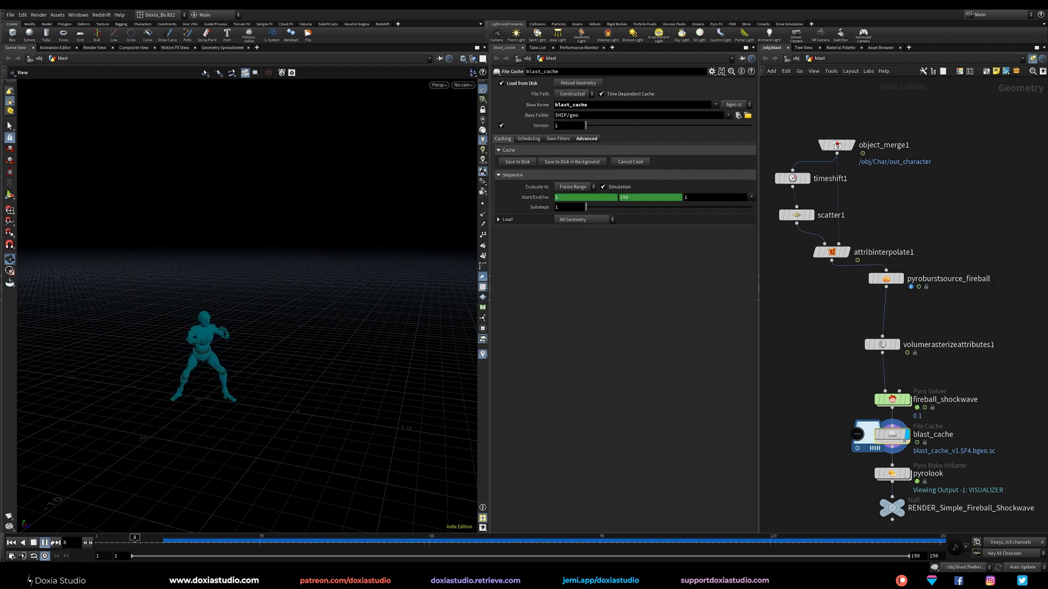
{"action": "left_click", "coordinate": [45, 543]}
- Set pyroburstsource_fireball's overall expansion to 4 in the burst animation settings
{"action": "left_click", "coordinate": [885, 279]}
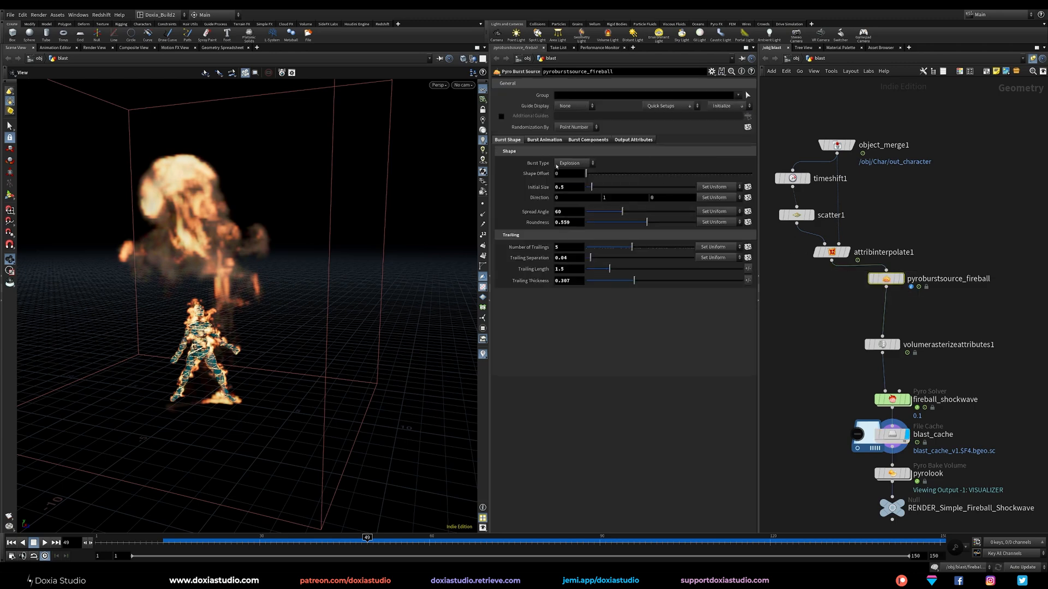
{"action": "left_click", "coordinate": [544, 140]}
{"action": "type", "text": "4"}
{"action": "key", "text": "Return"}
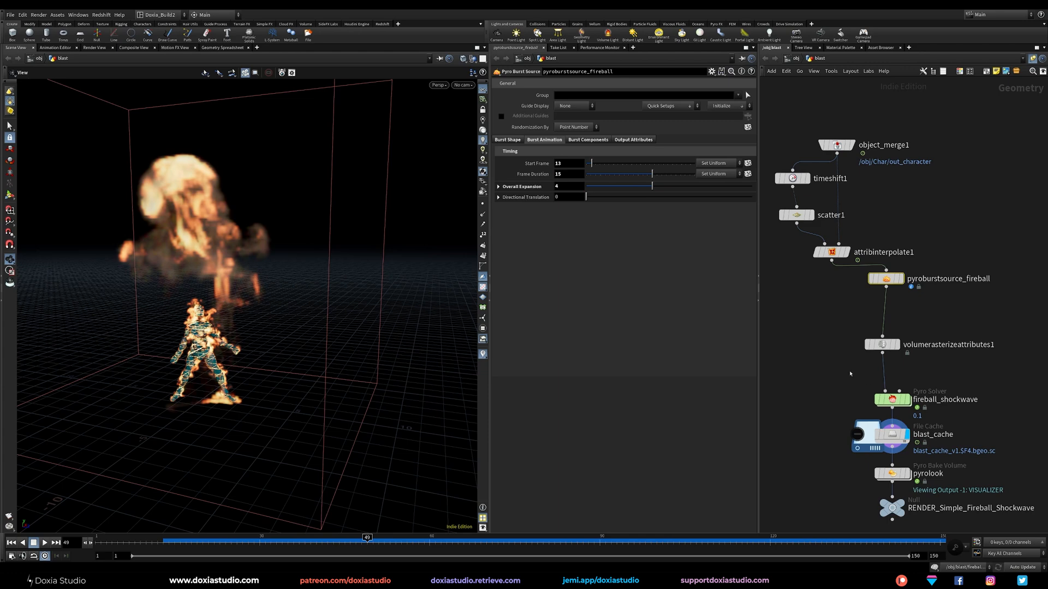
- Set the Flame Expansion of the blast's fireball_shockwave pyro solver to 2 in its shape settings
{"action": "left_click", "coordinate": [893, 400]}
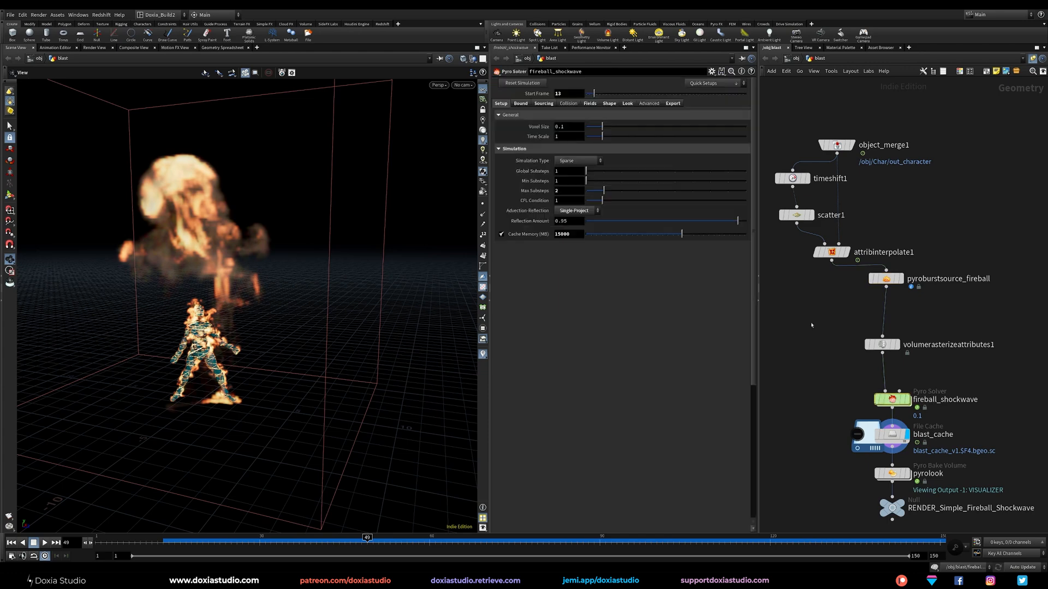
{"action": "left_click", "coordinate": [591, 103]}
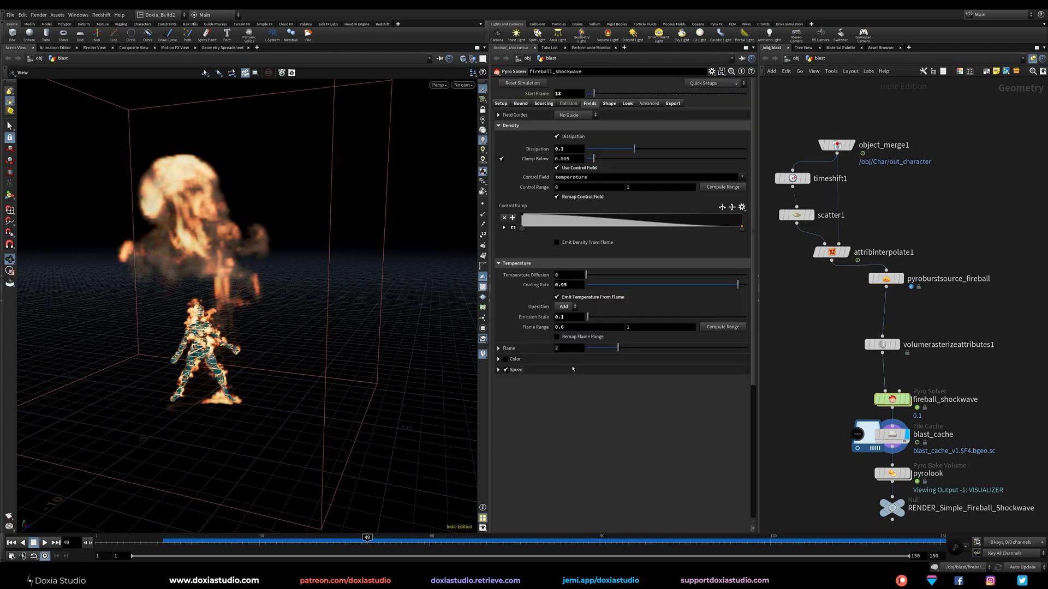
{"action": "left_click", "coordinate": [609, 103]}
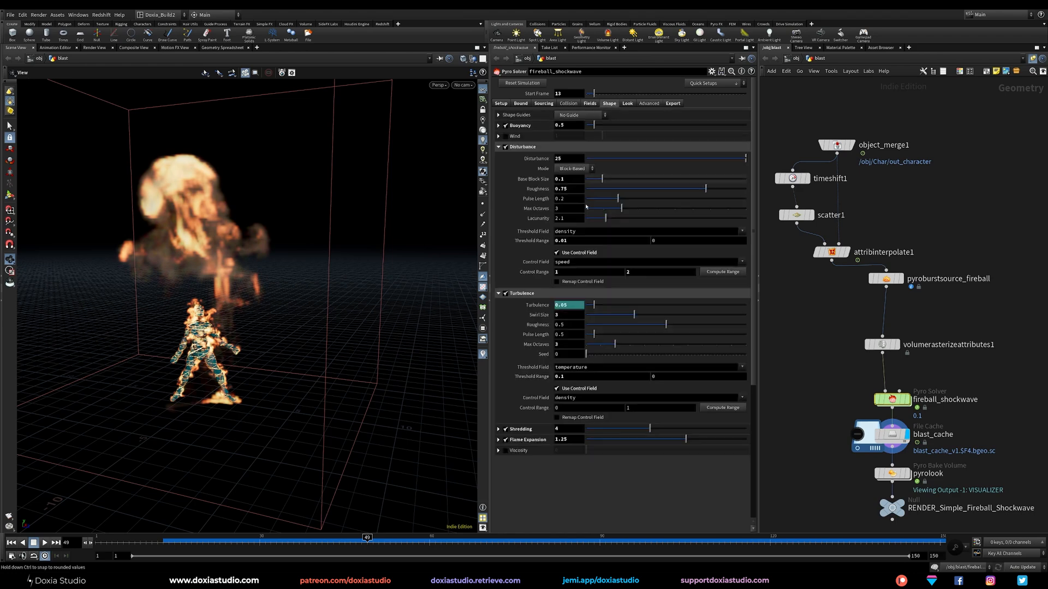
{"action": "double_click", "coordinate": [572, 439]}
{"action": "type", "text": "2"}
- Return to the first frame and write blast_cache's simulation to disk again for frames 1 to 150
{"action": "left_click", "coordinate": [893, 435]}
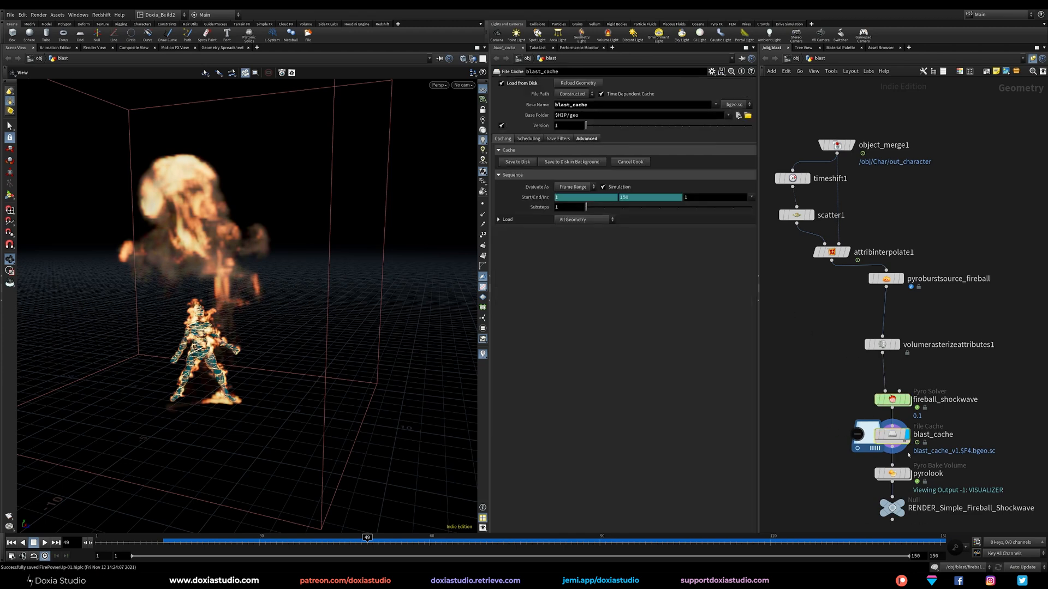
{"action": "mouse_move", "coordinate": [210, 543]}
{"action": "left_mouse_down"}
{"action": "mouse_move", "coordinate": [186, 543]}
{"action": "mouse_move", "coordinate": [721, 540]}
{"action": "left_mouse_up"}
{"action": "key", "text": "ctrl+Up"}
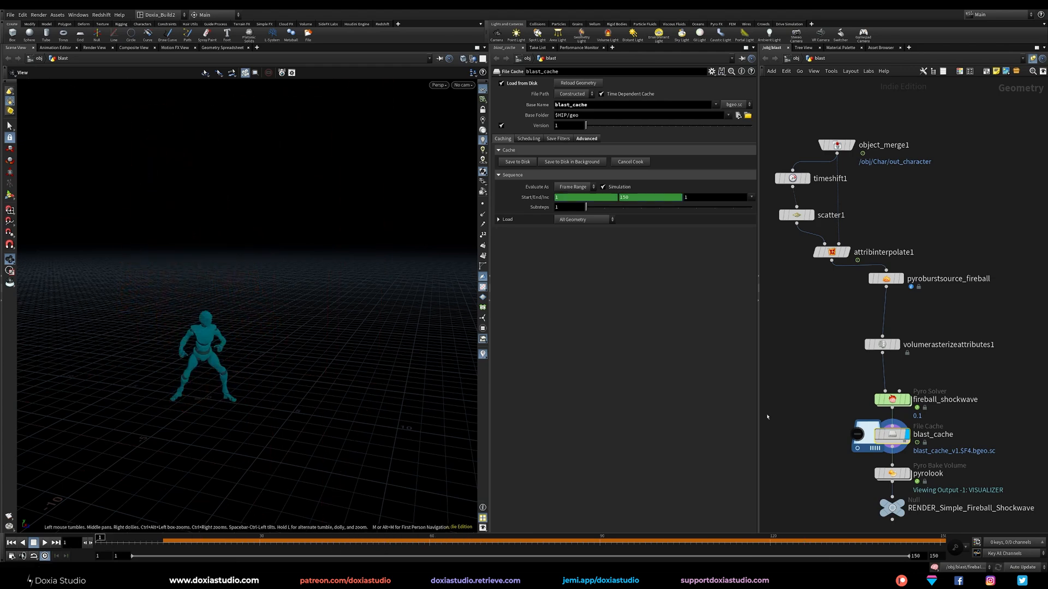
{"action": "left_click", "coordinate": [516, 162]}
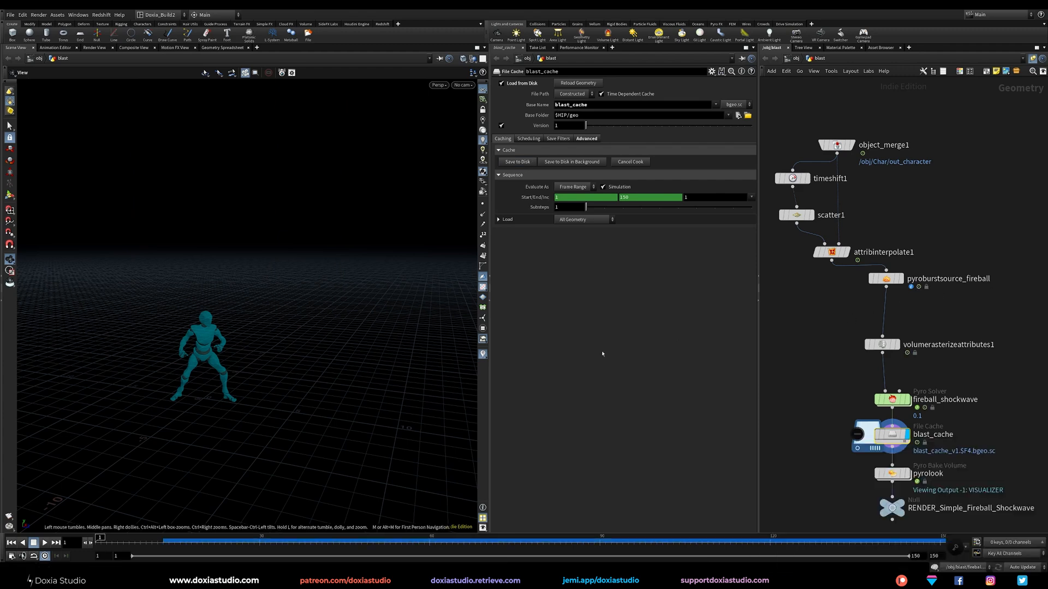
- Play the recached blast at object level, inspect the rising fireball around the character, and rewind to frame 1
{"action": "left_click_drag", "start_coordinate": [316, 403], "coordinate": [299, 393]}
{"action": "scroll", "coordinate": [299, 393], "scroll_direction": "down", "scroll_amount": 3}
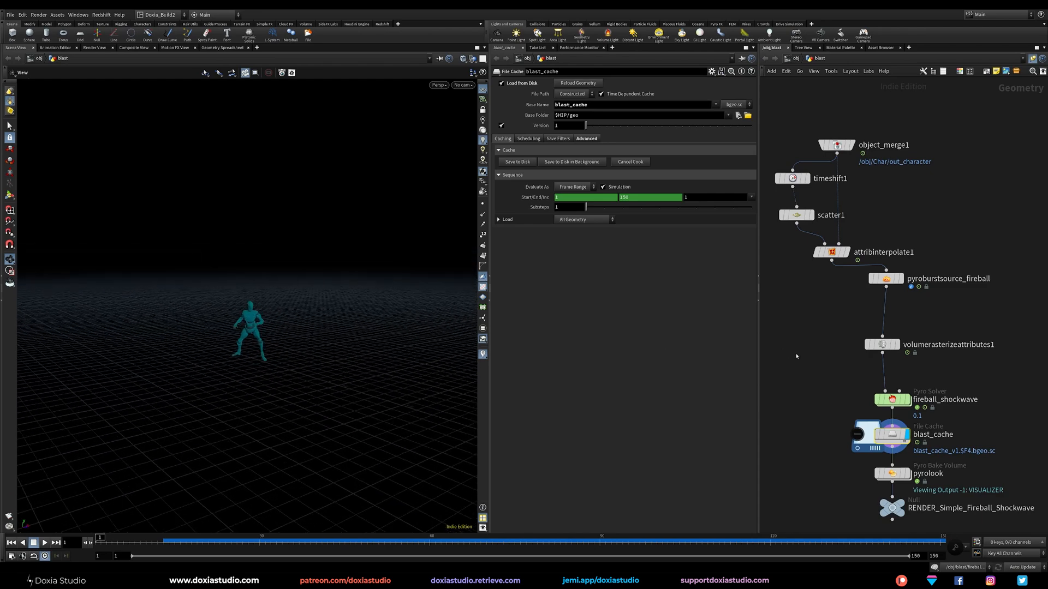
{"action": "key", "text": "u"}
{"action": "left_click", "coordinate": [814, 363]}
{"action": "scroll", "coordinate": [231, 348], "scroll_direction": "up", "scroll_amount": 3}
{"action": "left_click_drag", "start_coordinate": [232, 348], "coordinate": [257, 365]}
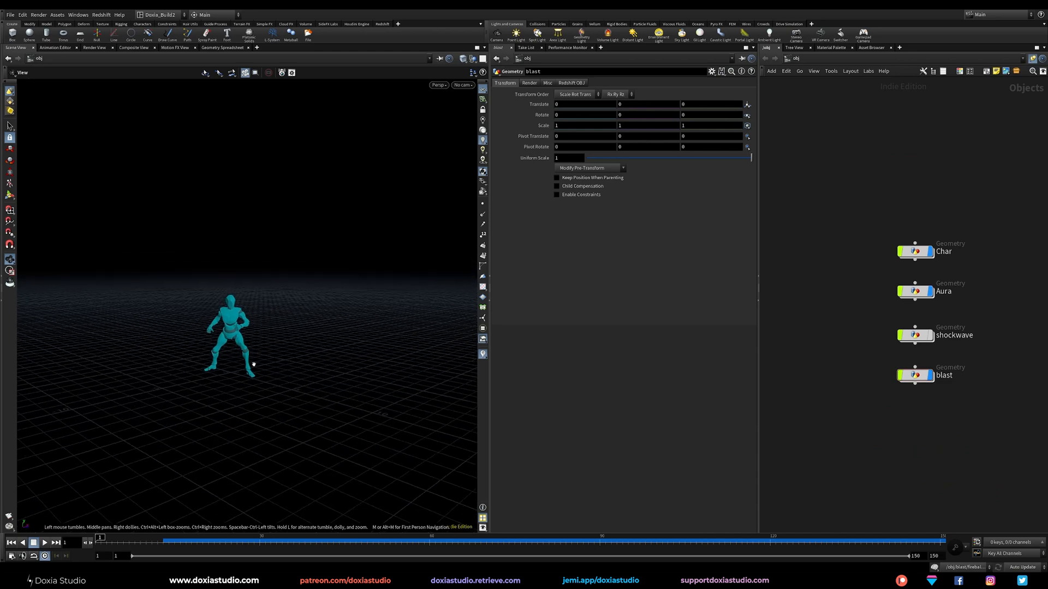
{"action": "left_click", "coordinate": [46, 543]}
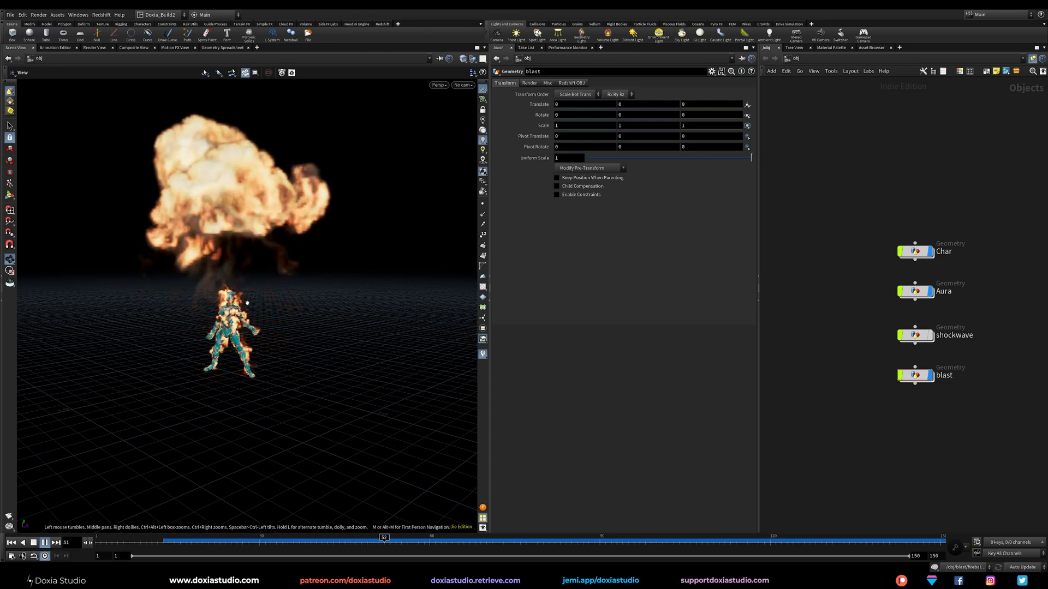
{"action": "left_click_drag", "start_coordinate": [221, 384], "coordinate": [228, 308]}
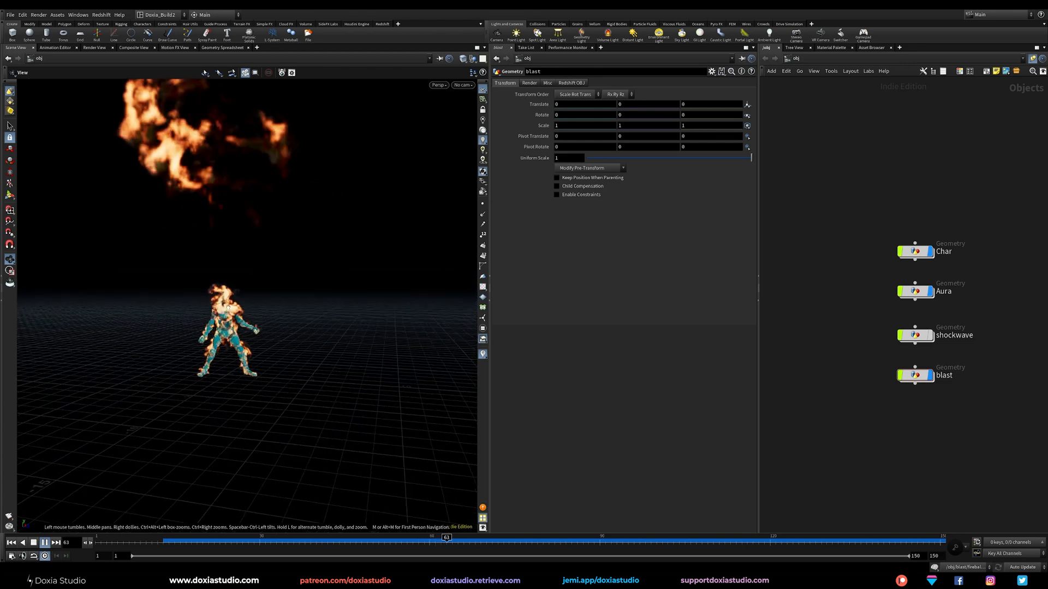
{"action": "left_click", "coordinate": [215, 541]}
{"action": "left_click_drag", "start_coordinate": [214, 542], "coordinate": [98, 542]}
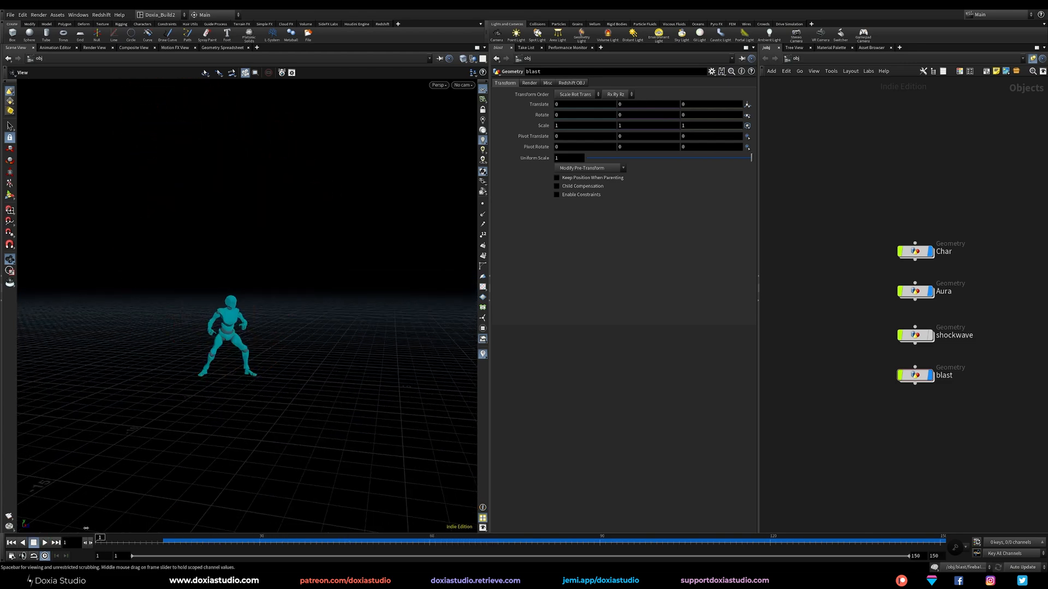
- Set the voxel size of the fireball_shockwave solver in the shockwave network to 0.2
{"action": "mouse_move", "coordinate": [908, 339]}
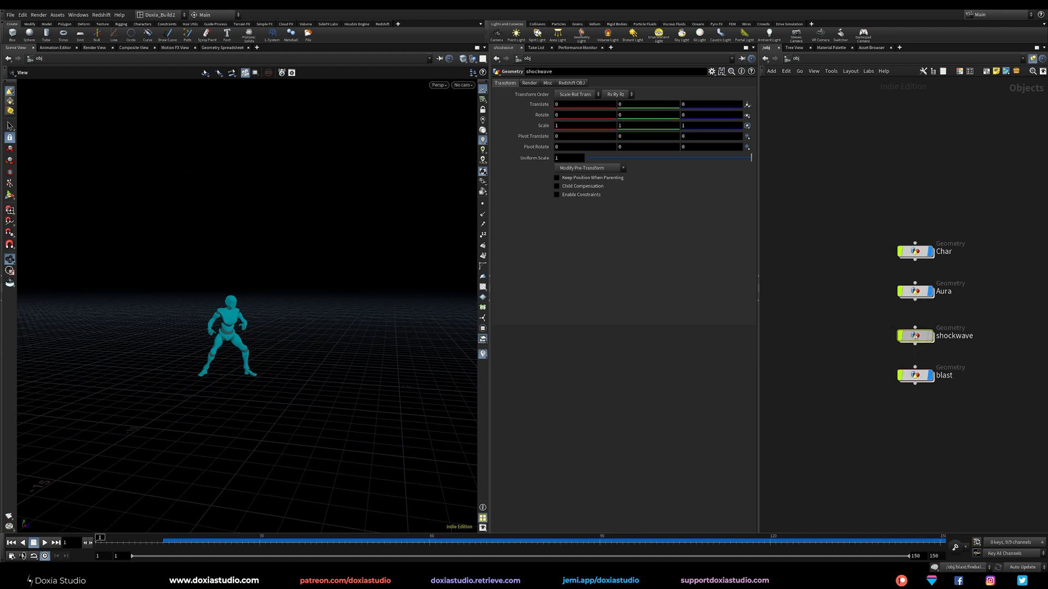
{"action": "double_click", "coordinate": [922, 336]}
{"action": "left_click", "coordinate": [865, 347]}
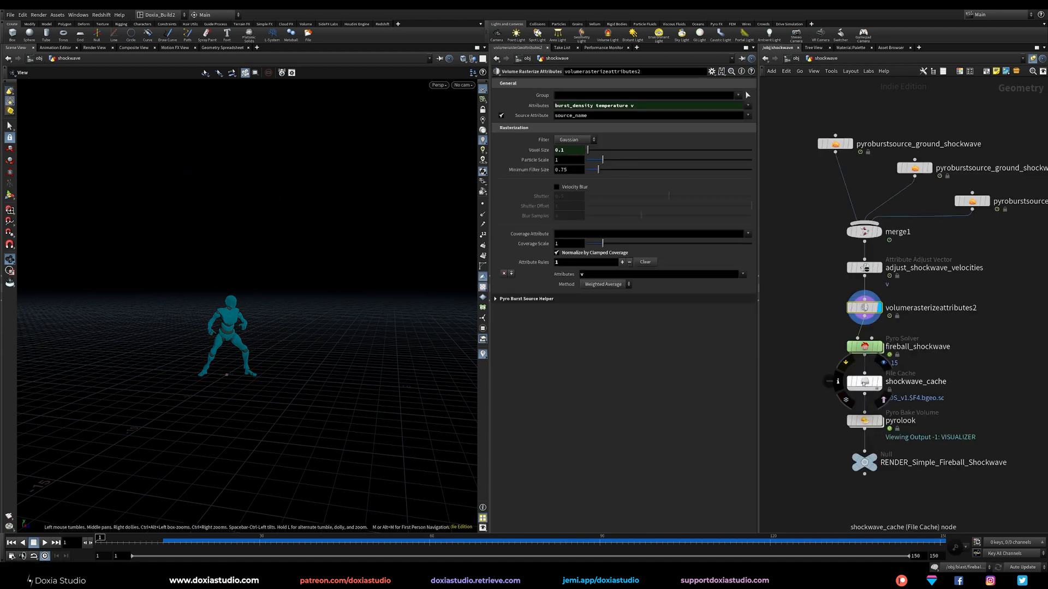
{"action": "left_click", "coordinate": [589, 103]}
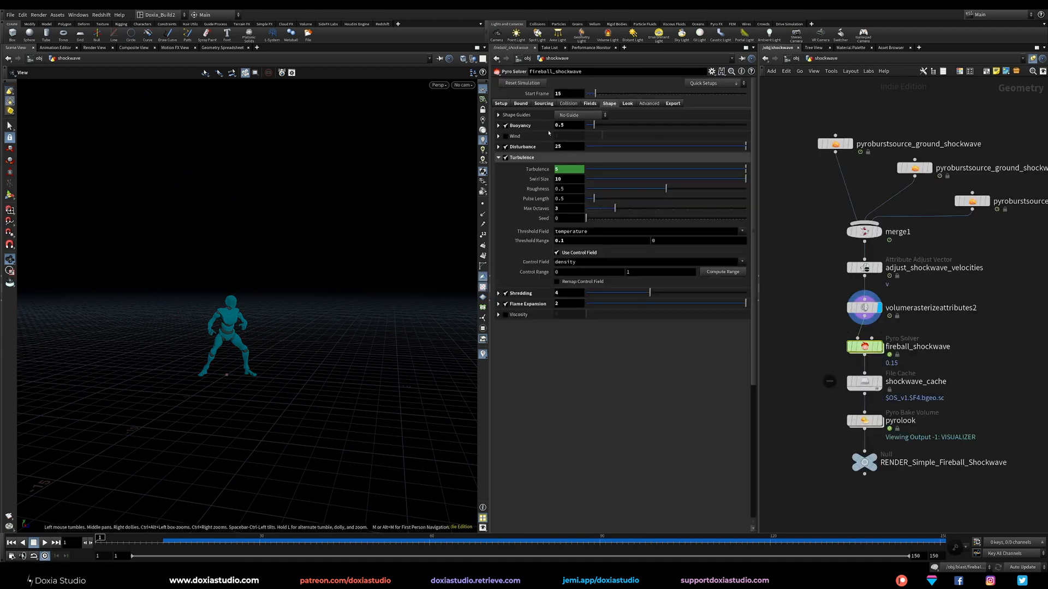
{"action": "left_click", "coordinate": [507, 103]}
{"action": "type", "text": "0.24"}
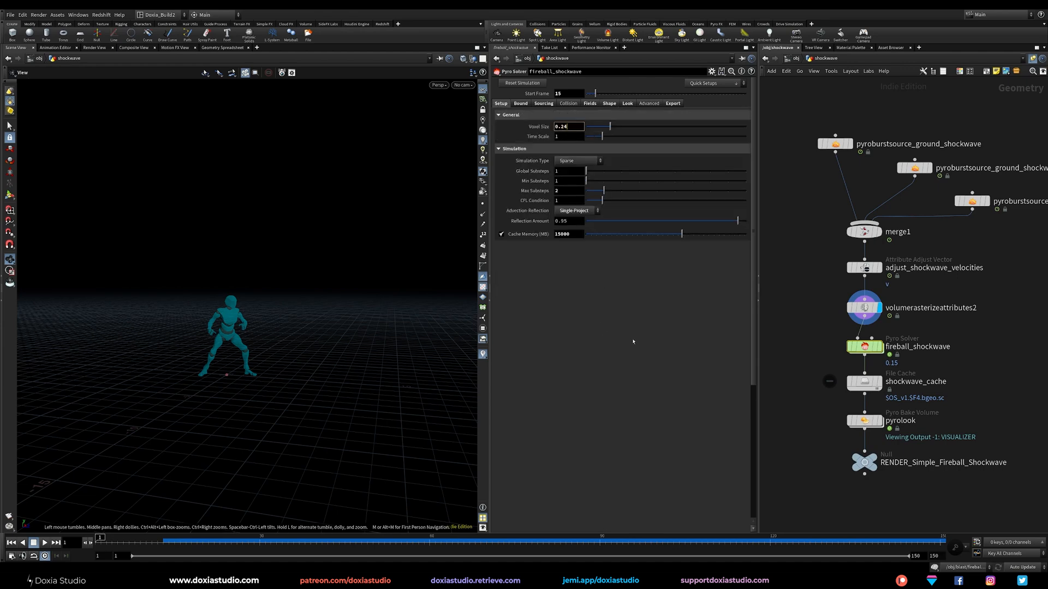
{"action": "key", "text": "BackSpace"}
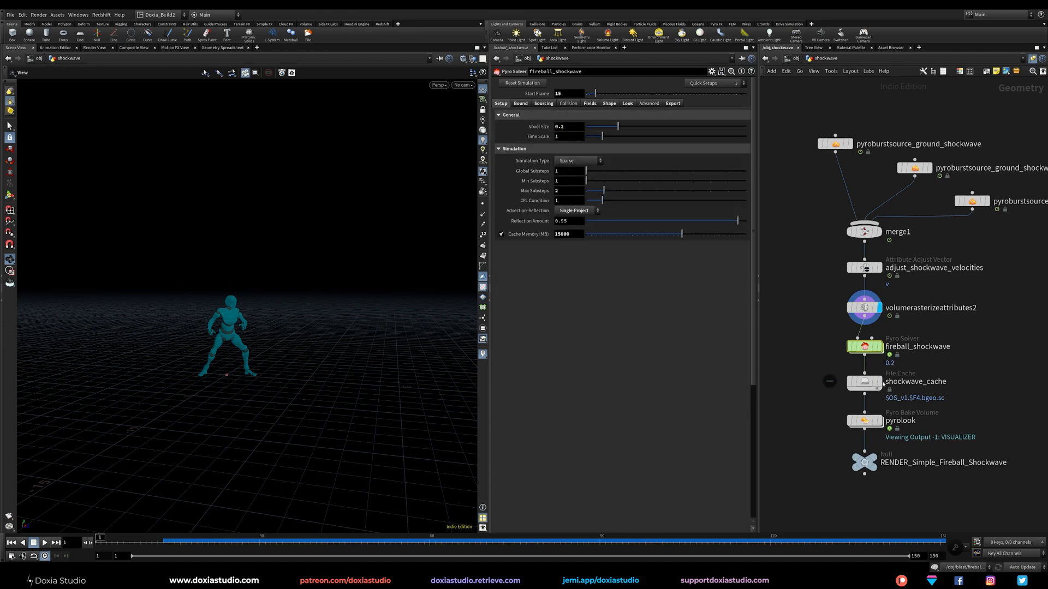
- Display shockwave_cache and inspect the explosion and ground dust around frames 27 and 16
{"action": "left_click", "coordinate": [873, 382]}
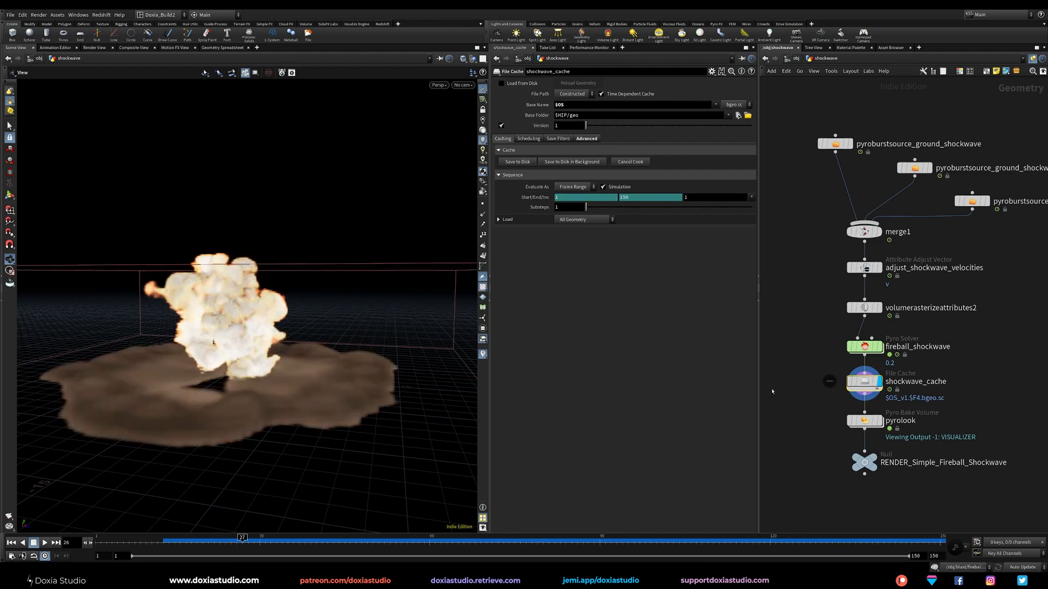
{"action": "mouse_move", "coordinate": [307, 402]}
{"action": "left_mouse_down"}
{"action": "mouse_move", "coordinate": [296, 466]}
{"action": "mouse_move", "coordinate": [284, 415]}
{"action": "left_mouse_up"}
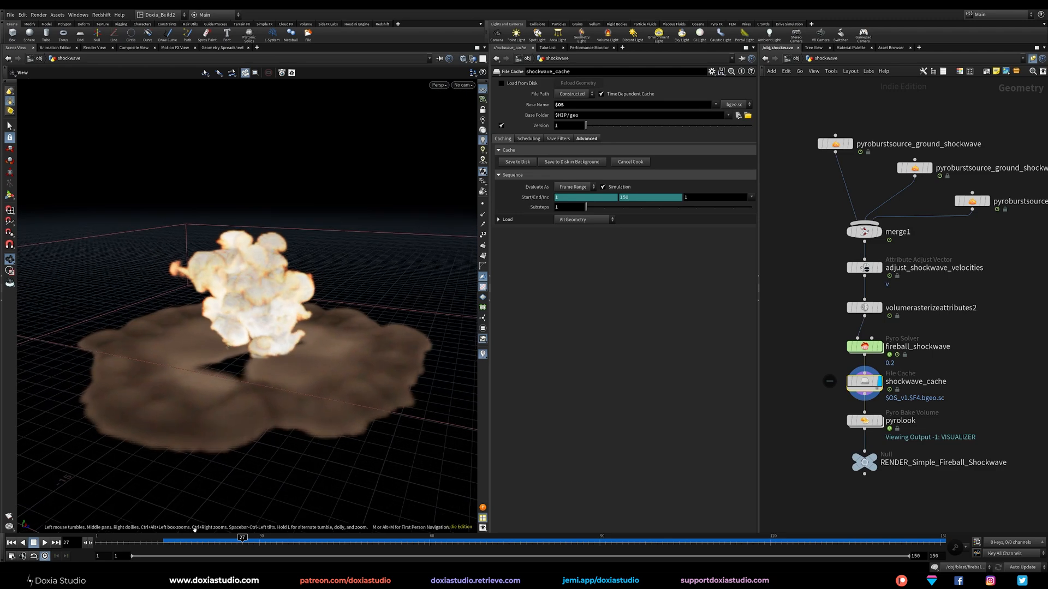
{"action": "left_click", "coordinate": [169, 542]}
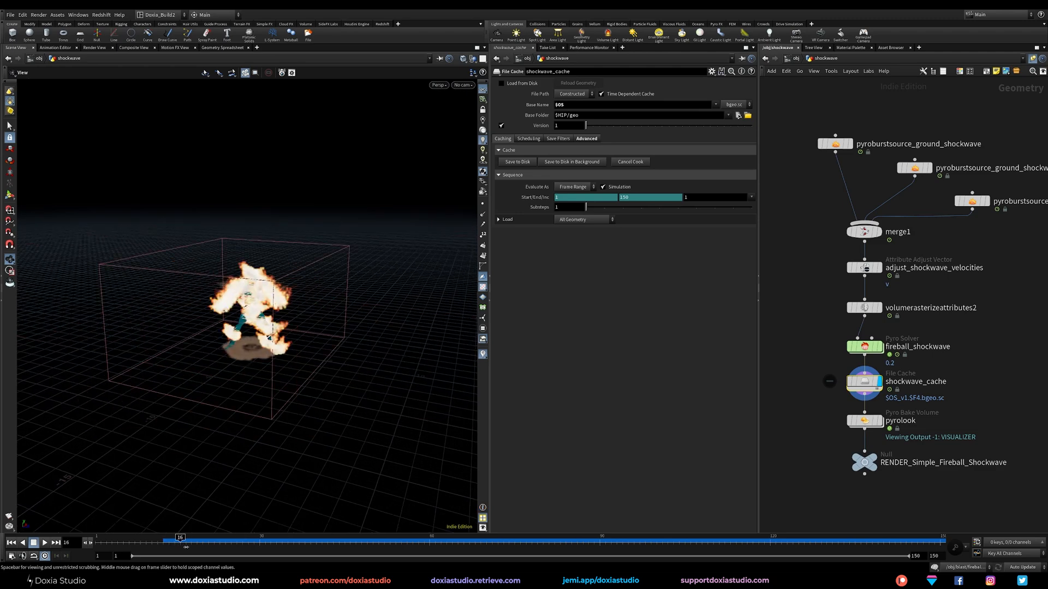
- Save the scene and write the shockwave simulation to disk for frames 1 to 150
{"action": "key", "text": "ctrl+s"}
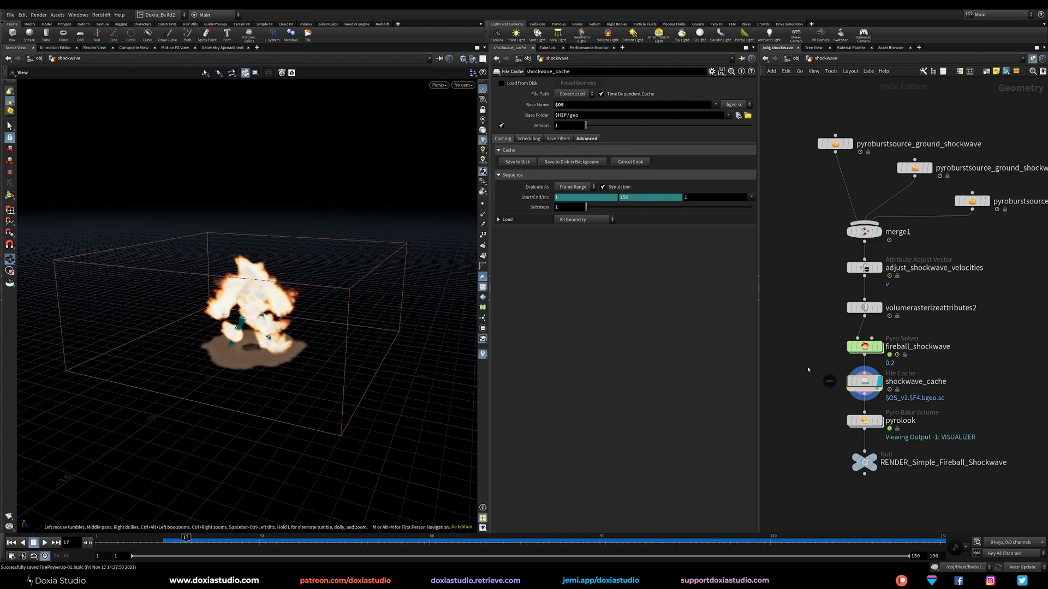
{"action": "left_click", "coordinate": [516, 162]}
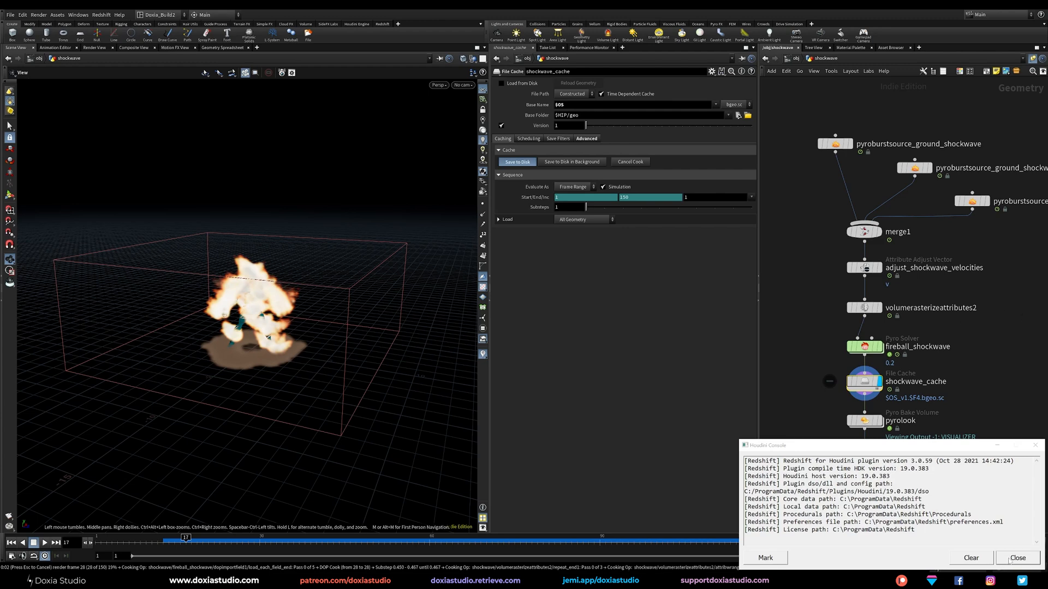
{"action": "left_click", "coordinate": [1018, 558]}
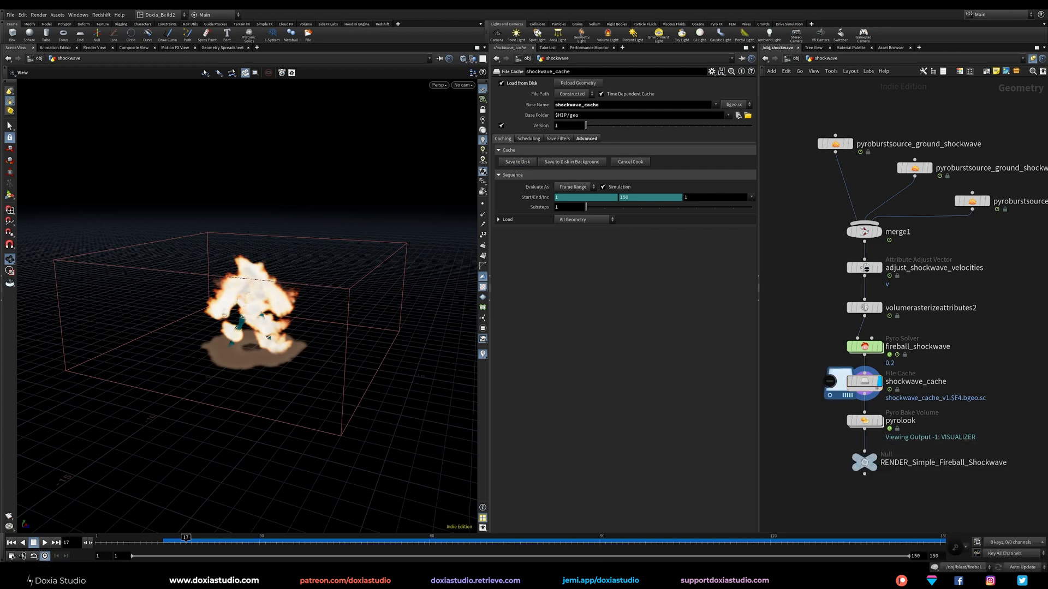
- Review the combined blast and shockwave at object level by scrubbing and playing the timeline, ending around frame 46
{"action": "key", "text": "u"}
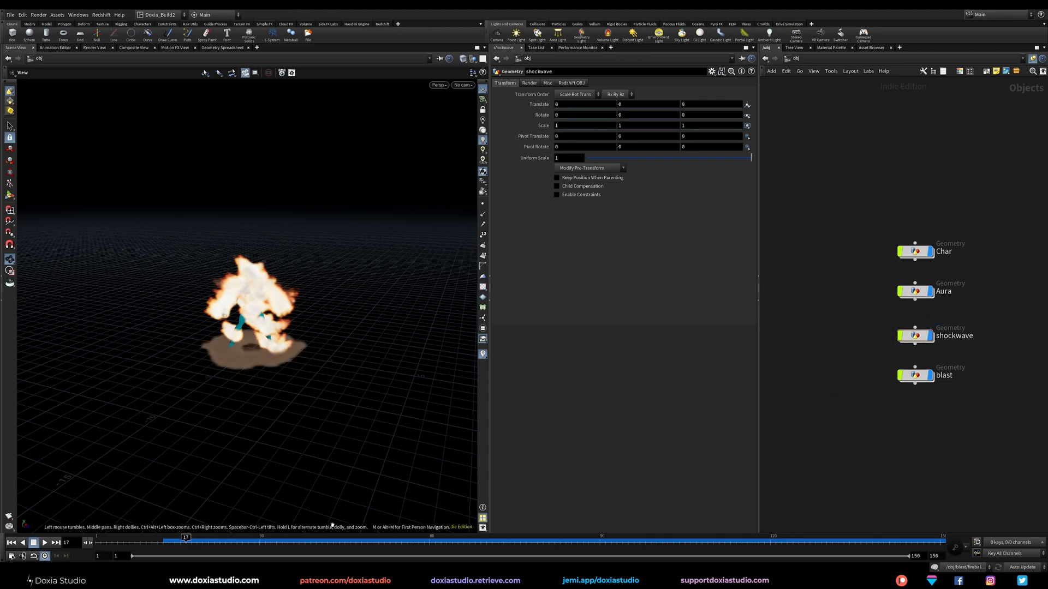
{"action": "left_click_drag", "start_coordinate": [289, 542], "coordinate": [374, 542]}
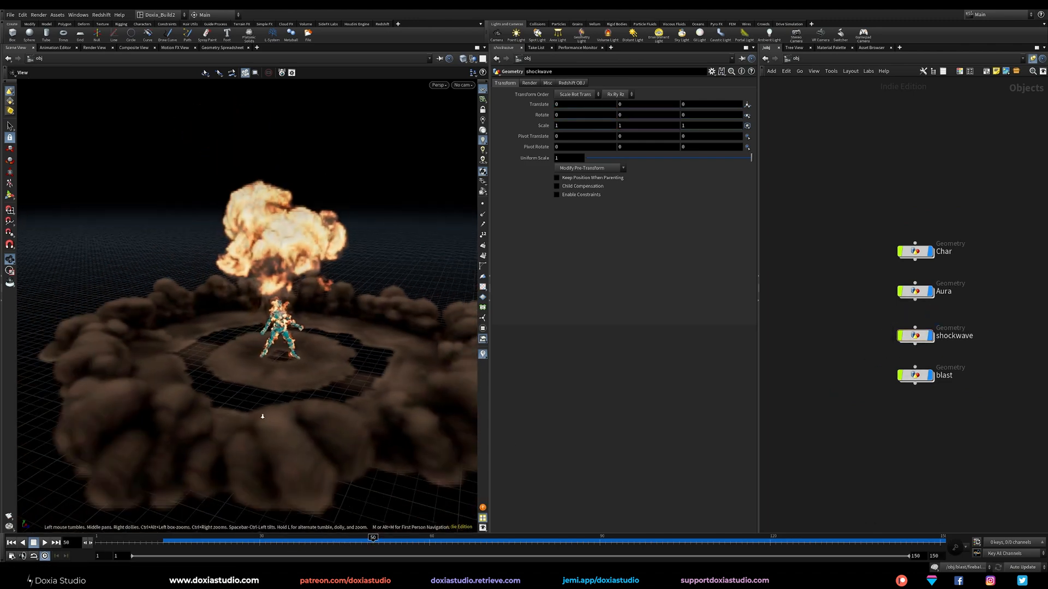
{"action": "left_click", "coordinate": [186, 542]}
{"action": "mouse_move", "coordinate": [215, 544]}
{"action": "left_mouse_down"}
{"action": "mouse_move", "coordinate": [548, 558]}
{"action": "mouse_move", "coordinate": [949, 545]}
{"action": "mouse_move", "coordinate": [207, 533]}
{"action": "left_mouse_up"}
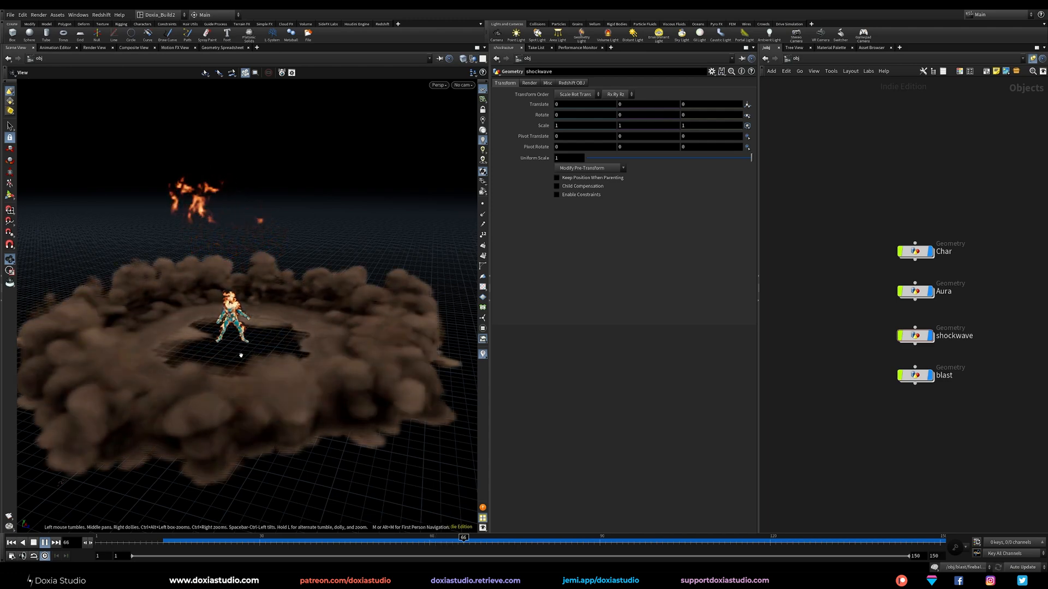
{"action": "scroll", "coordinate": [269, 344], "scroll_direction": "up", "scroll_amount": 2}
{"action": "scroll", "coordinate": [321, 329], "scroll_direction": "up", "scroll_amount": 3}
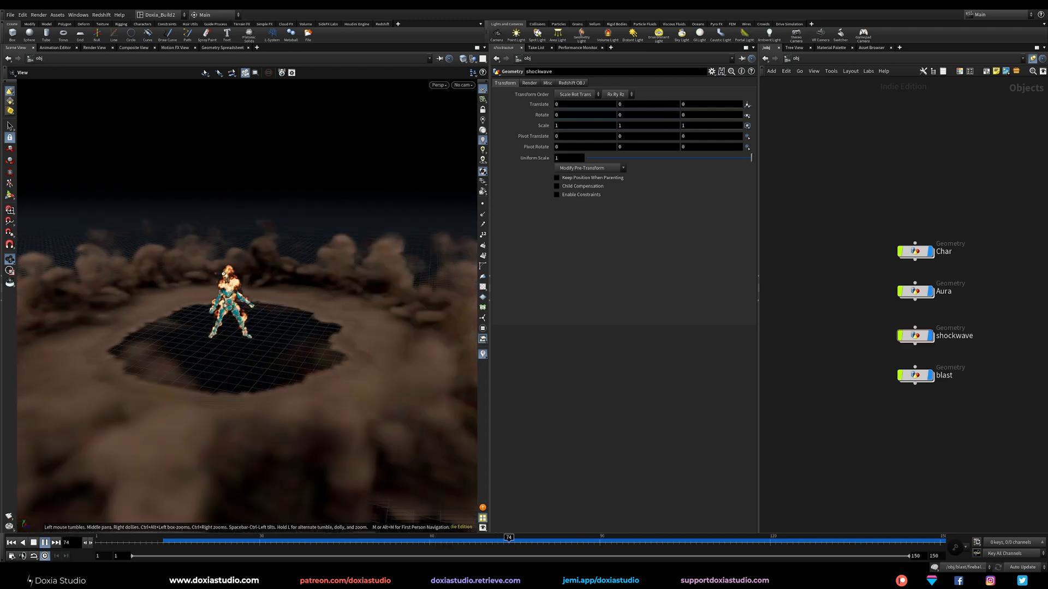
{"action": "left_click_drag", "start_coordinate": [195, 540], "coordinate": [350, 539]}
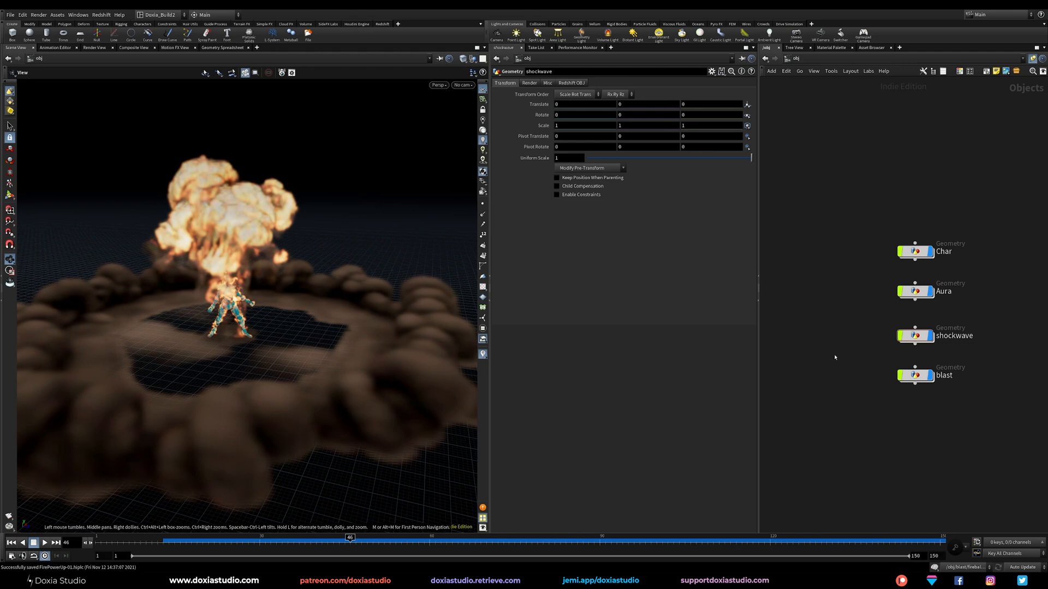
{"action": "middle_click_drag", "start_coordinate": [843, 338], "coordinate": [813, 343]}
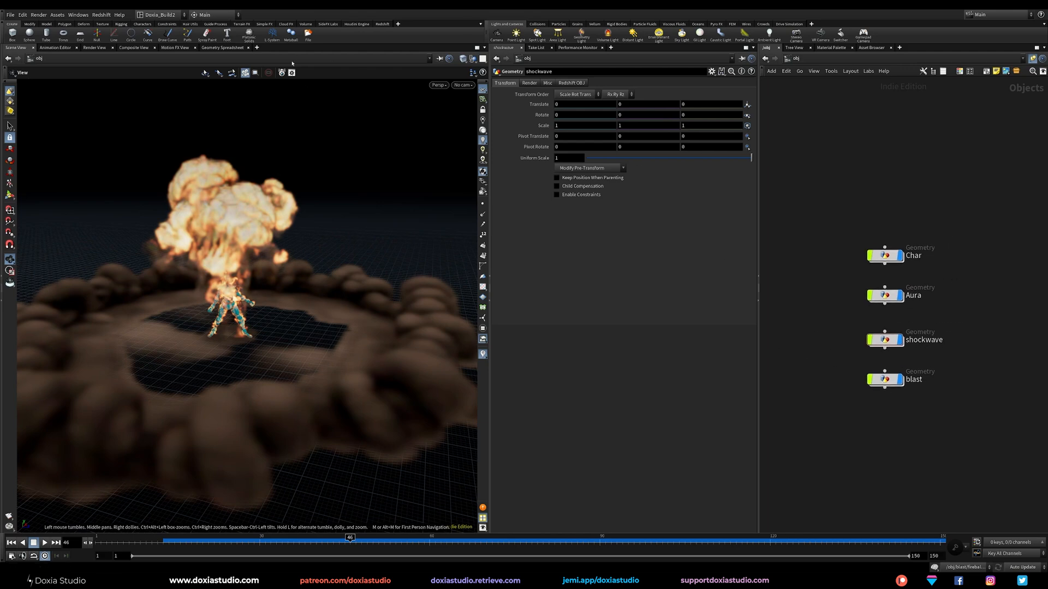
{"action": "left_click_drag", "start_coordinate": [822, 233], "coordinate": [960, 431]}
{"action": "left_click", "coordinate": [814, 226]}
{"action": "middle_click_drag", "start_coordinate": [810, 228], "coordinate": [781, 259]}
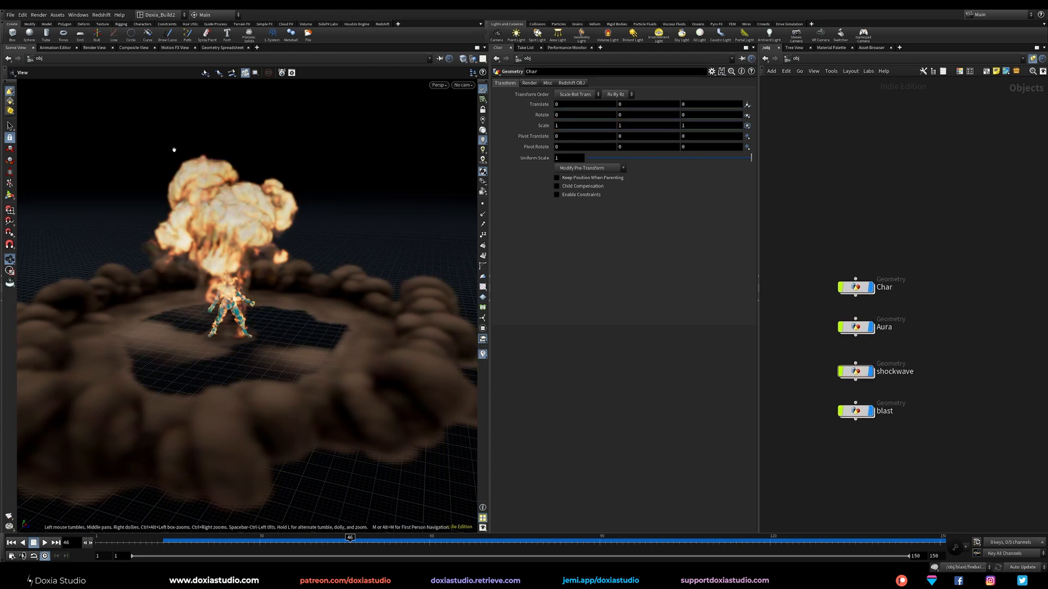
- Switch to the Doxia_Render desktop layout and save the scene as FirePowerUp-01-rs.hiplc
{"action": "left_click", "coordinate": [164, 14]}
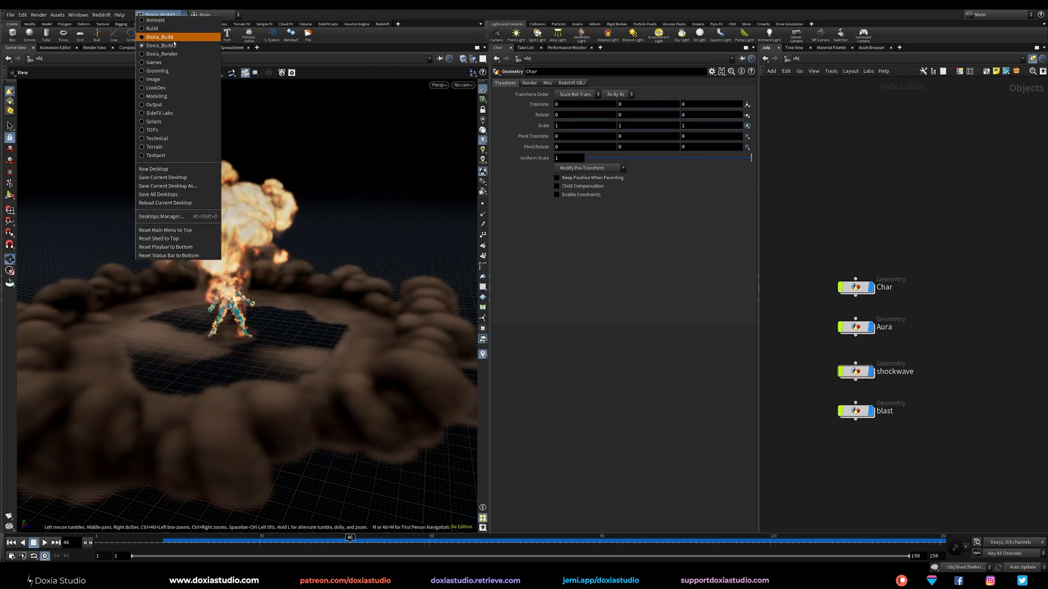
{"action": "left_click", "coordinate": [204, 53]}
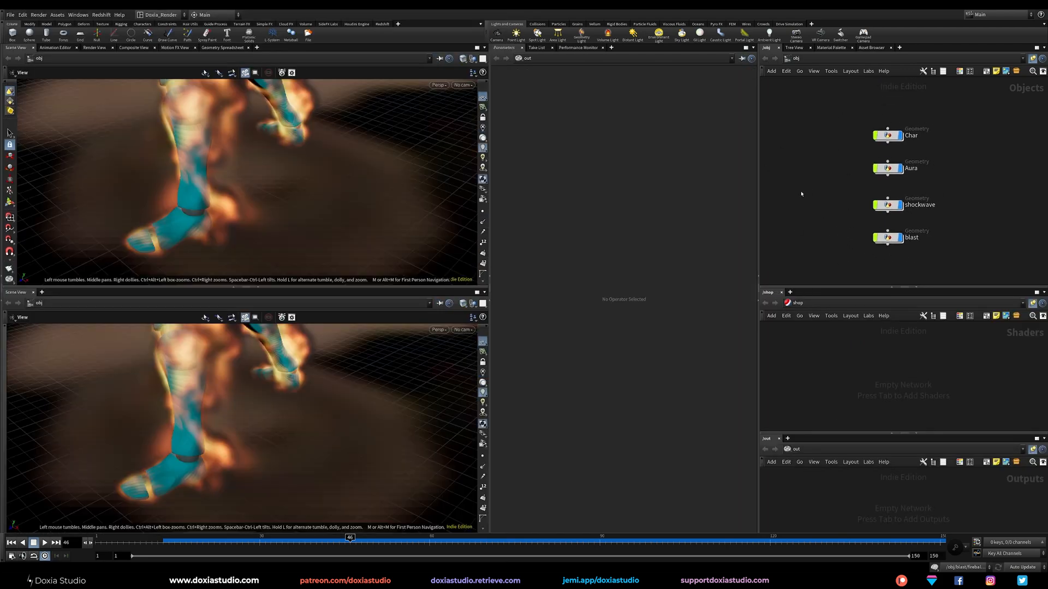
{"action": "key", "text": "ctrl+shift+s"}
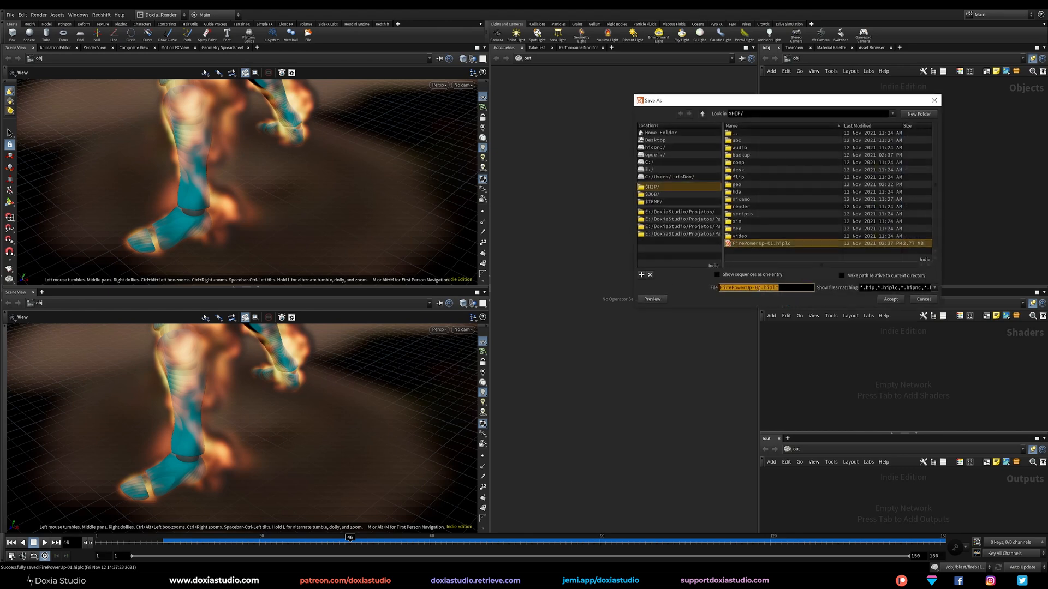
{"action": "left_click", "coordinate": [761, 288]}
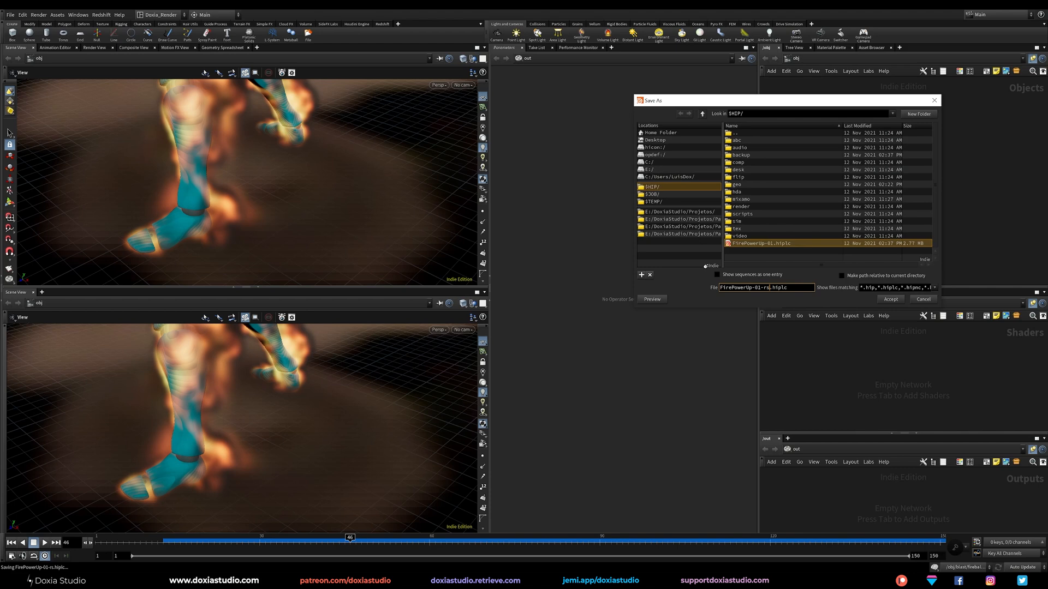
{"action": "key", "text": "Return"}
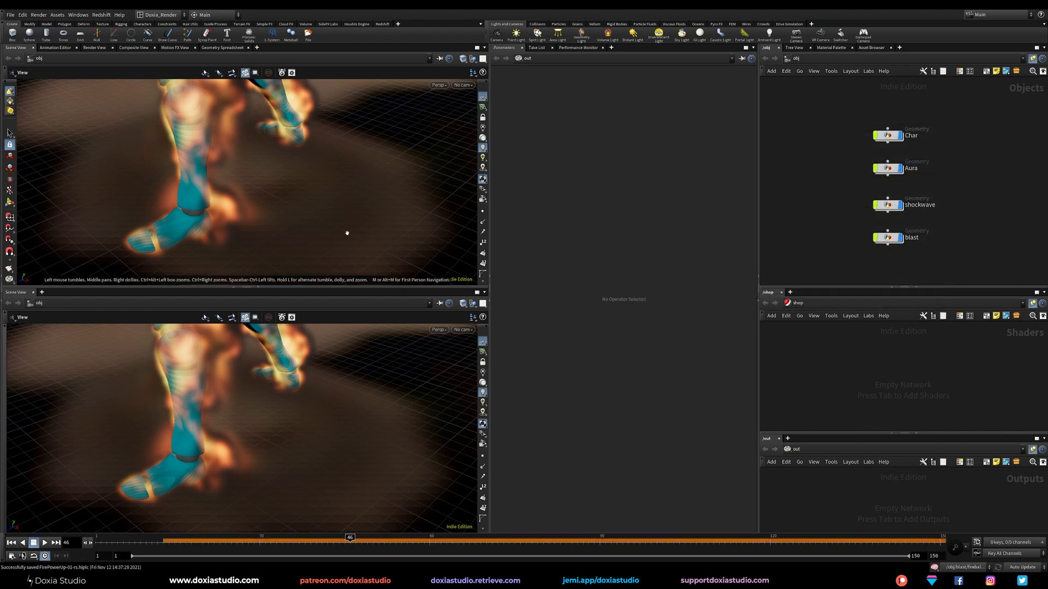
- Inspect the combined effects from a wider view around the character, then return to frame 1
{"action": "scroll", "coordinate": [306, 241], "scroll_direction": "down", "scroll_amount": 6}
{"action": "scroll", "coordinate": [221, 413], "scroll_direction": "down", "scroll_amount": 10}
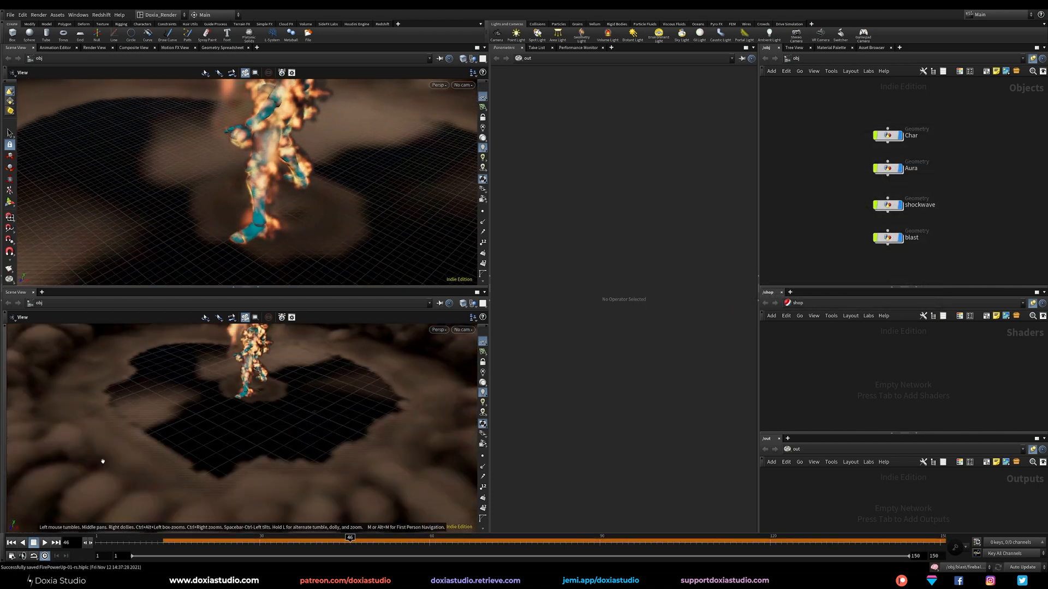
{"action": "left_click_drag", "start_coordinate": [159, 490], "coordinate": [278, 481]}
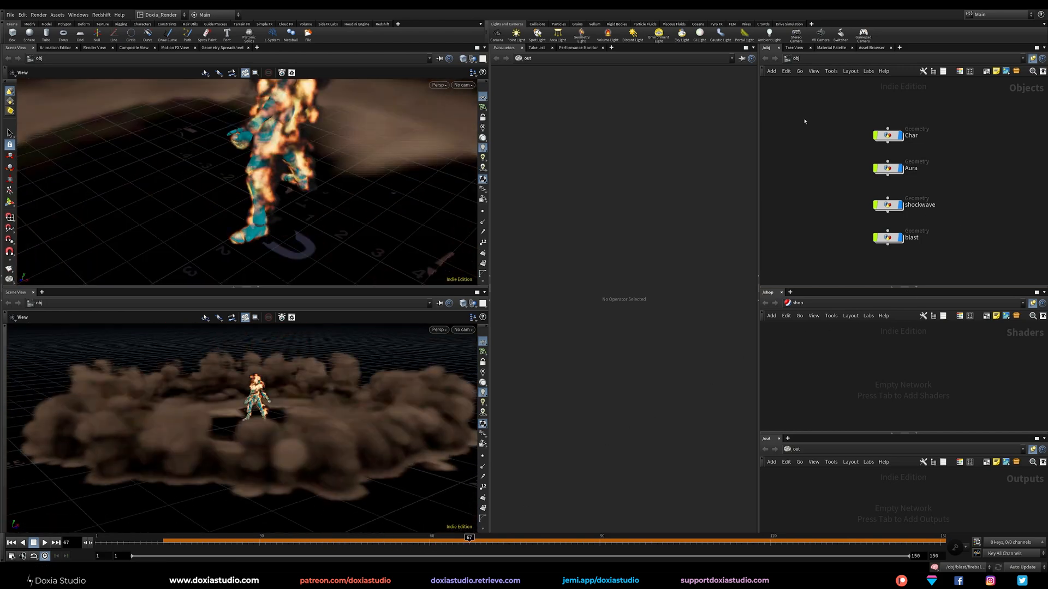
{"action": "left_click", "coordinate": [12, 543]}
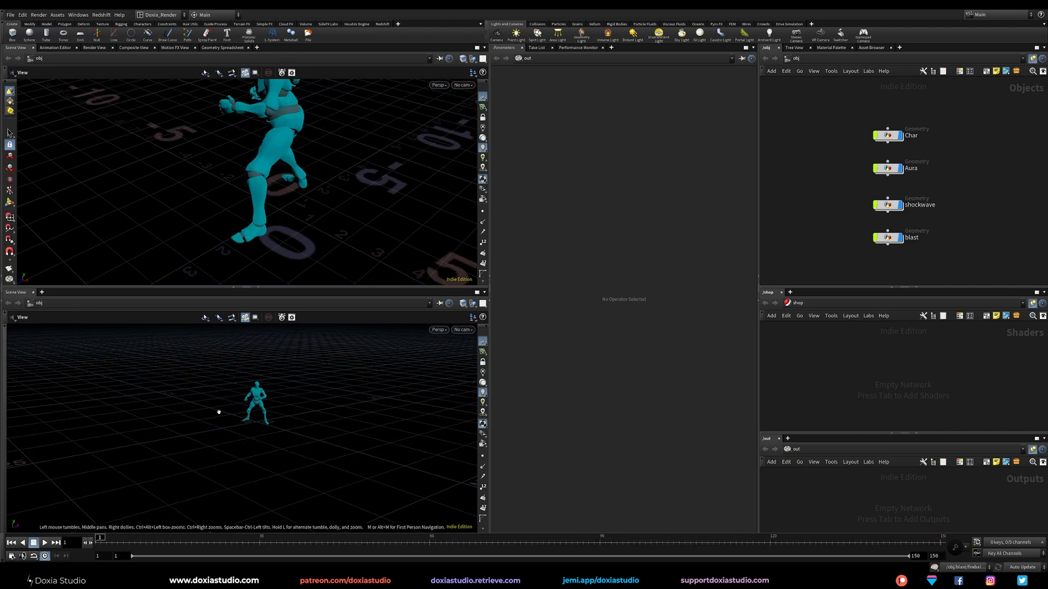
- Frame the full character from the front in the upper viewport and create a camera from that view
{"action": "scroll", "coordinate": [224, 405], "scroll_direction": "up", "scroll_amount": 4}
{"action": "scroll", "coordinate": [268, 180], "scroll_direction": "up", "scroll_amount": 3}
{"action": "left_click_drag", "start_coordinate": [268, 180], "coordinate": [227, 208]}
{"action": "middle_click_drag", "start_coordinate": [227, 208], "coordinate": [248, 173]}
{"action": "left_click_drag", "start_coordinate": [248, 173], "coordinate": [257, 215]}
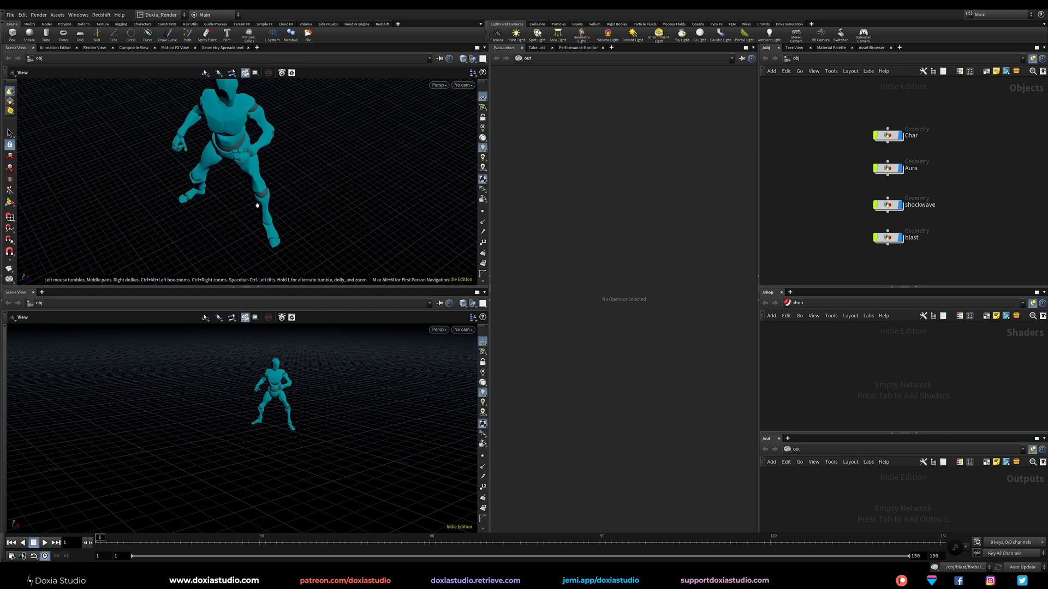
{"action": "scroll", "coordinate": [256, 214], "scroll_direction": "down", "scroll_amount": 3}
{"action": "middle_click_drag", "start_coordinate": [257, 186], "coordinate": [261, 173]}
{"action": "left_click_drag", "start_coordinate": [261, 173], "coordinate": [262, 139]}
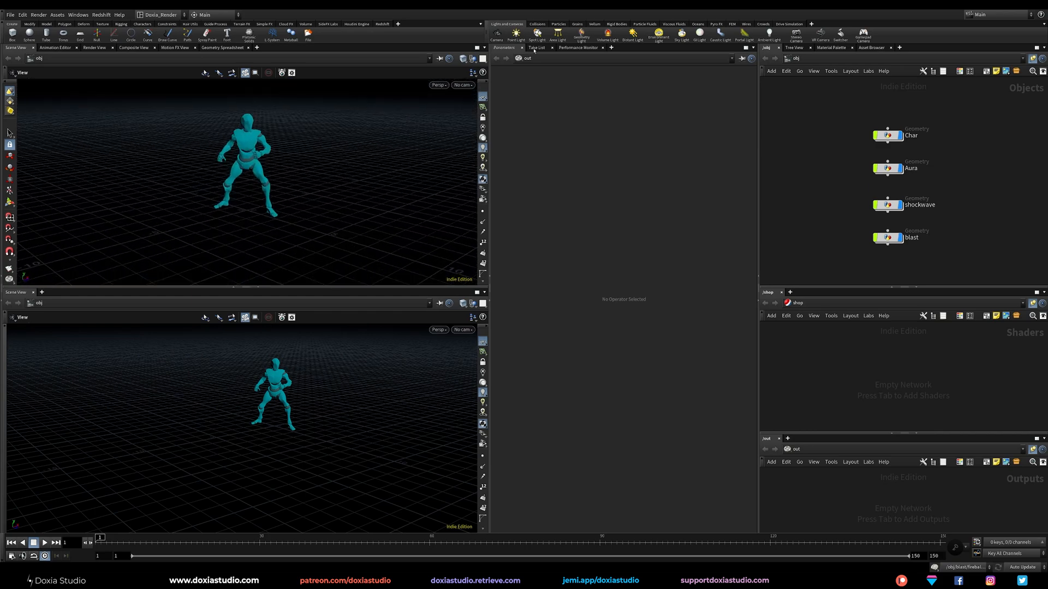
{"action": "left_click", "coordinate": [496, 34], "text": "ctrl"}
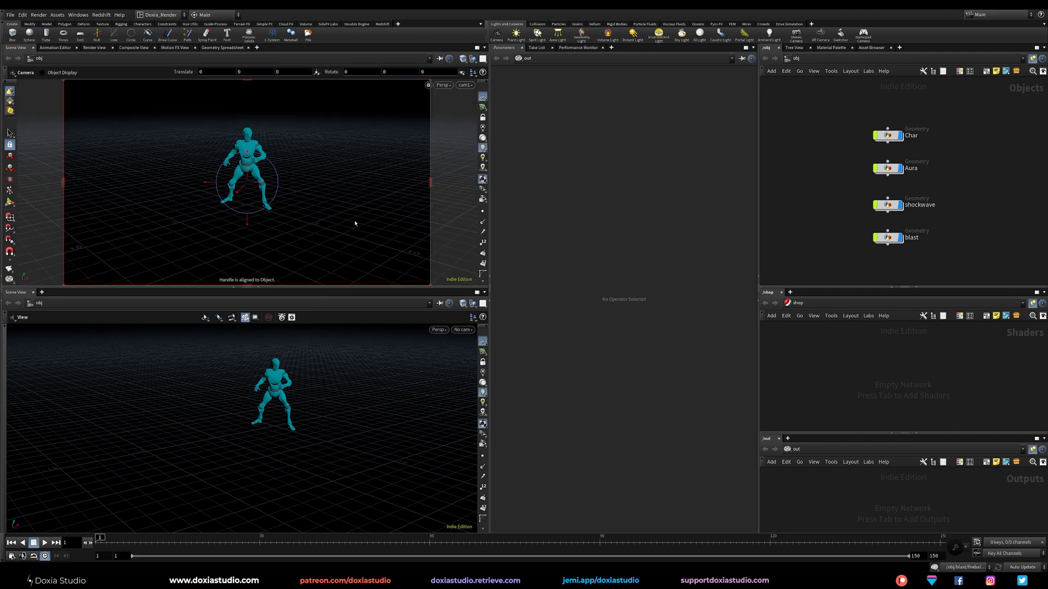
- Look through cam1 in the lower viewport with the camera locked to the view, and reframe the character with more space around it
{"action": "left_click", "coordinate": [463, 329]}
{"action": "left_click", "coordinate": [492, 375]}
{"action": "left_click", "coordinate": [482, 361]}
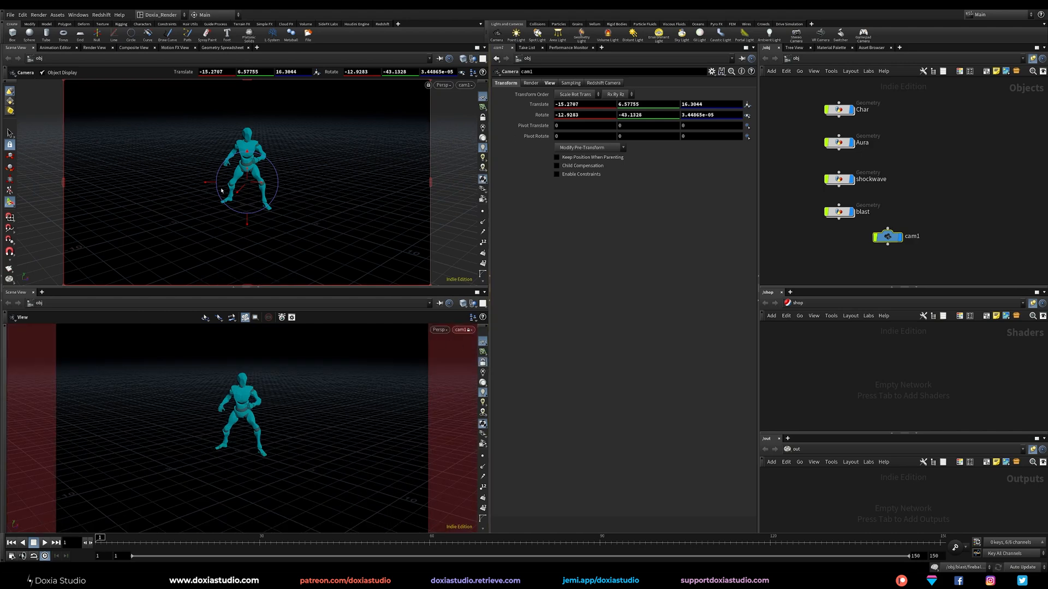
{"action": "left_click_drag", "start_coordinate": [251, 169], "coordinate": [253, 77]}
{"action": "left_click_drag", "start_coordinate": [248, 204], "coordinate": [244, 194], "text": "alt"}
{"action": "left_click_drag", "start_coordinate": [261, 404], "coordinate": [147, 353], "text": "alt"}
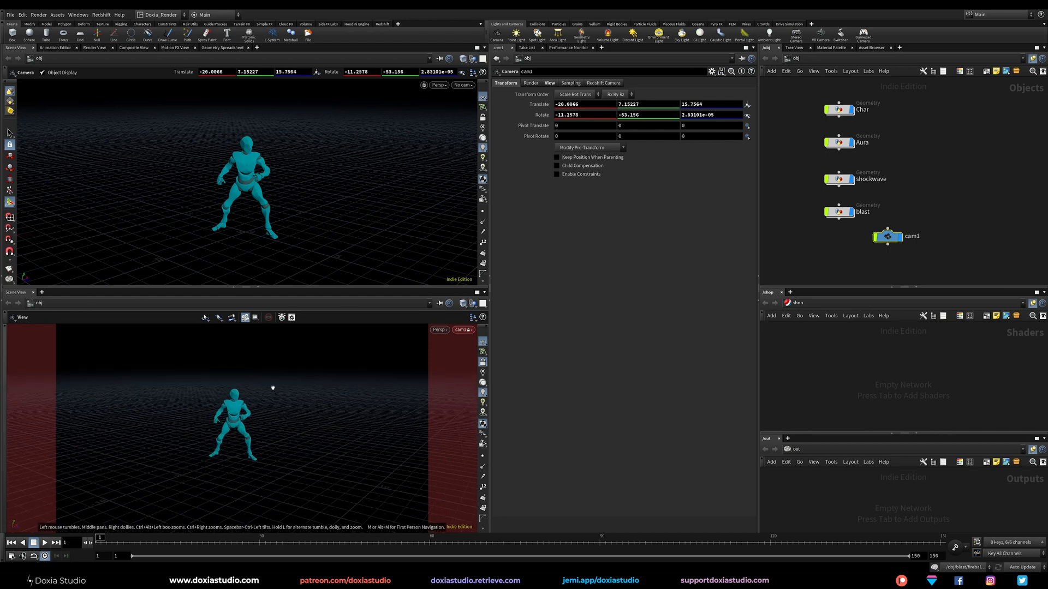
- Move to frame 58 and examine the blast, dust ring and camera position from outside in the upper viewport
{"action": "left_click_drag", "start_coordinate": [241, 539], "coordinate": [418, 539]}
{"action": "left_click_drag", "start_coordinate": [231, 136], "coordinate": [166, 210], "text": "alt"}
{"action": "right_click_drag", "start_coordinate": [166, 211], "coordinate": [237, 202], "text": "alt"}
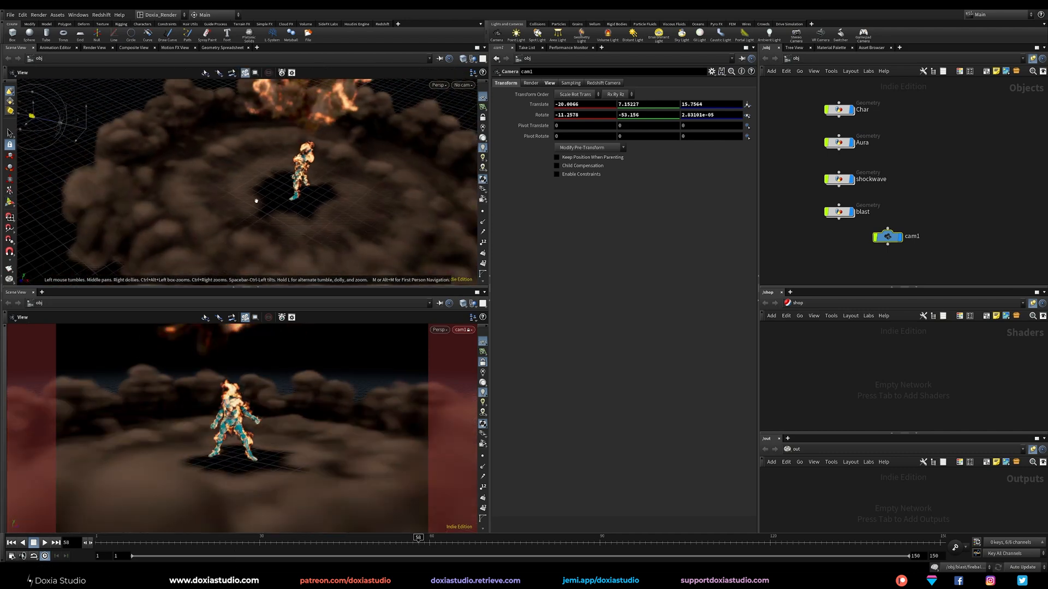
{"action": "middle_click_drag", "start_coordinate": [236, 201], "coordinate": [214, 231], "text": "alt"}
{"action": "left_click_drag", "start_coordinate": [213, 232], "coordinate": [386, 181], "text": "alt"}
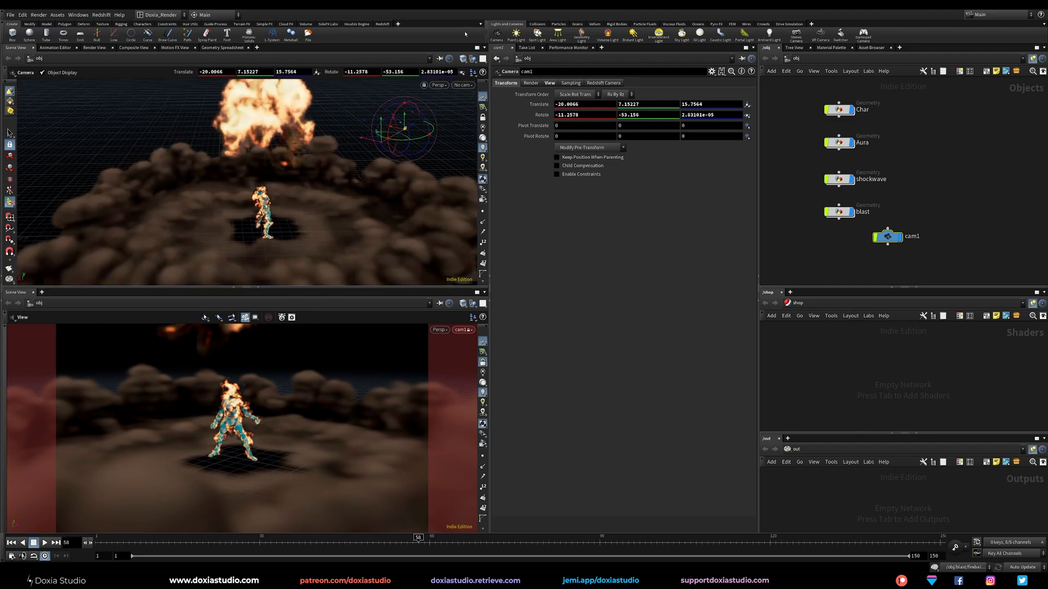
- Add a Redshift area light to the scene and set the first size value of its rectangle to 15
{"action": "left_click", "coordinate": [383, 24]}
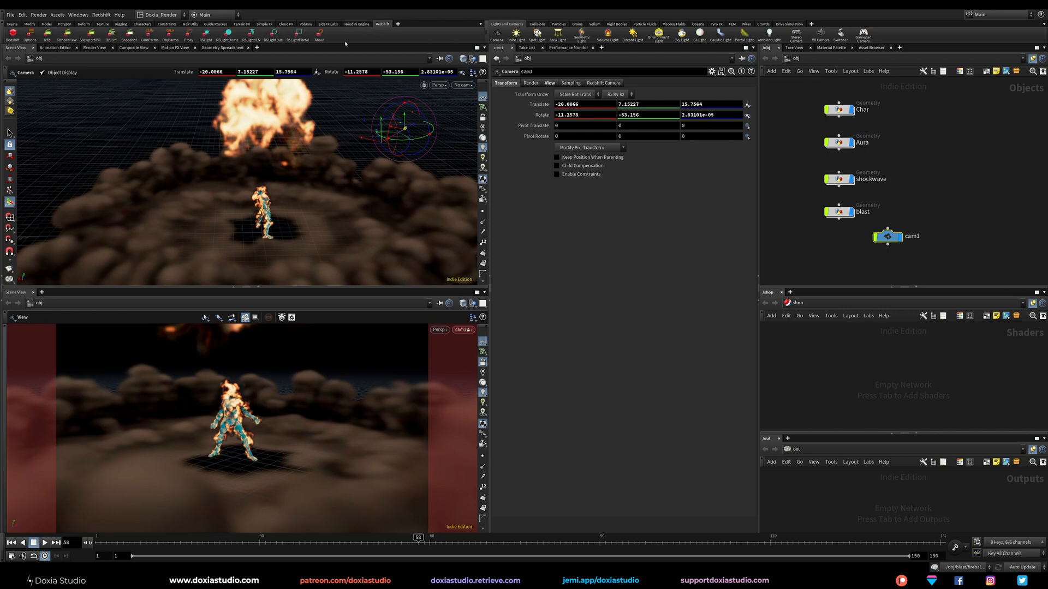
{"action": "left_click", "coordinate": [207, 34]}
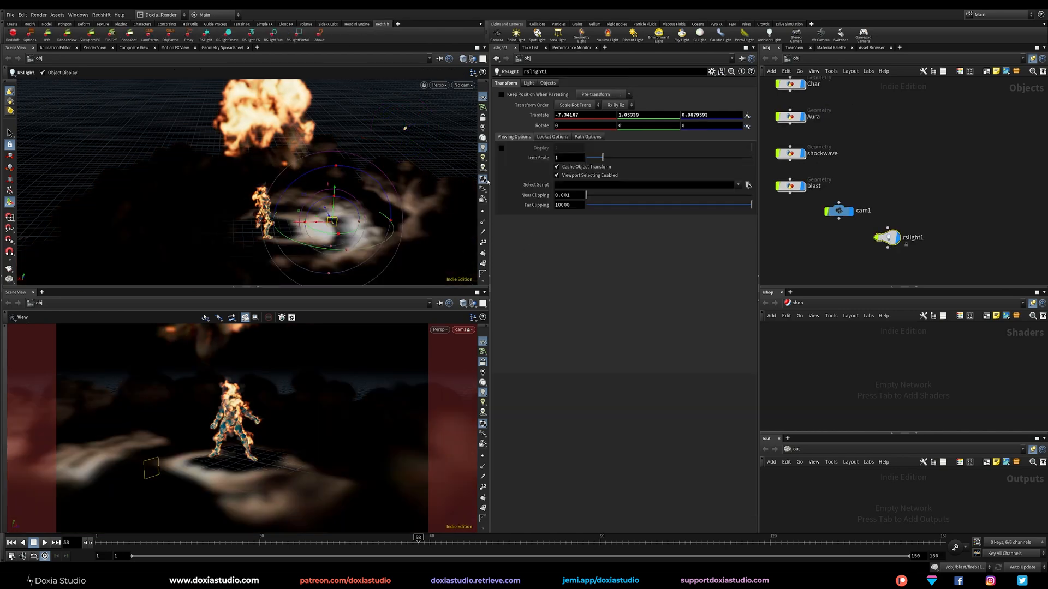
{"action": "left_click", "coordinate": [528, 83]}
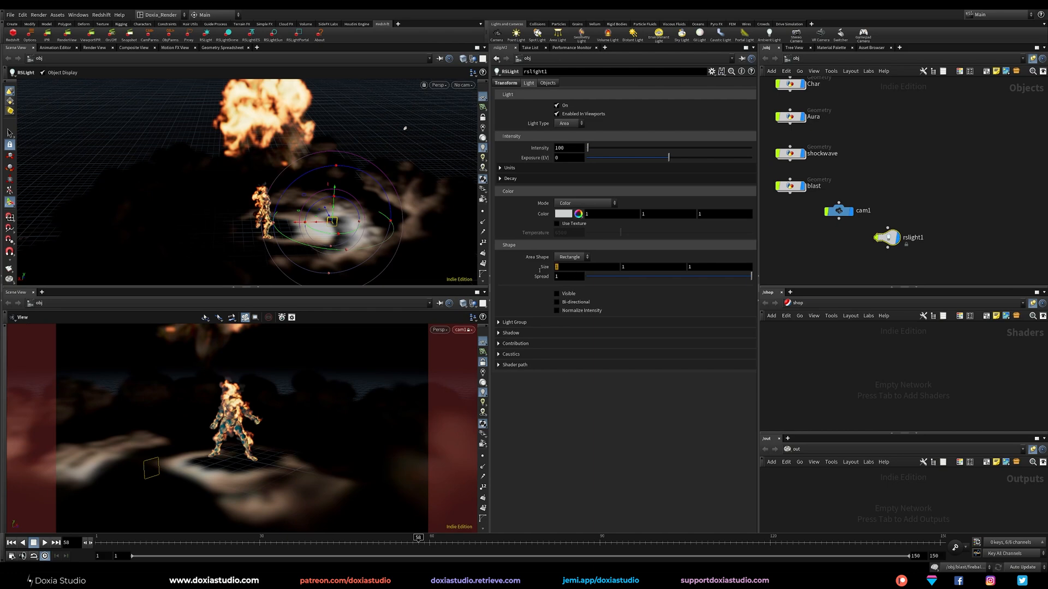
{"action": "type", "text": "15"}
{"action": "key", "text": "Return"}
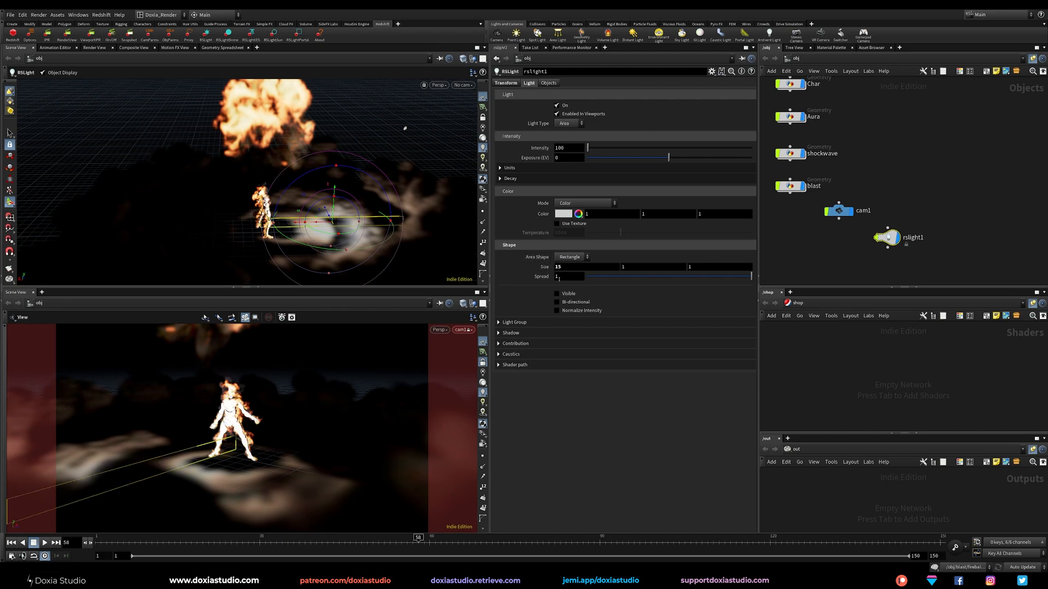
- Set the second size value of the rslight1 area light to 2
{"action": "left_click", "coordinate": [618, 268]}
{"action": "type", "text": "2"}
{"action": "key", "text": "Return"}
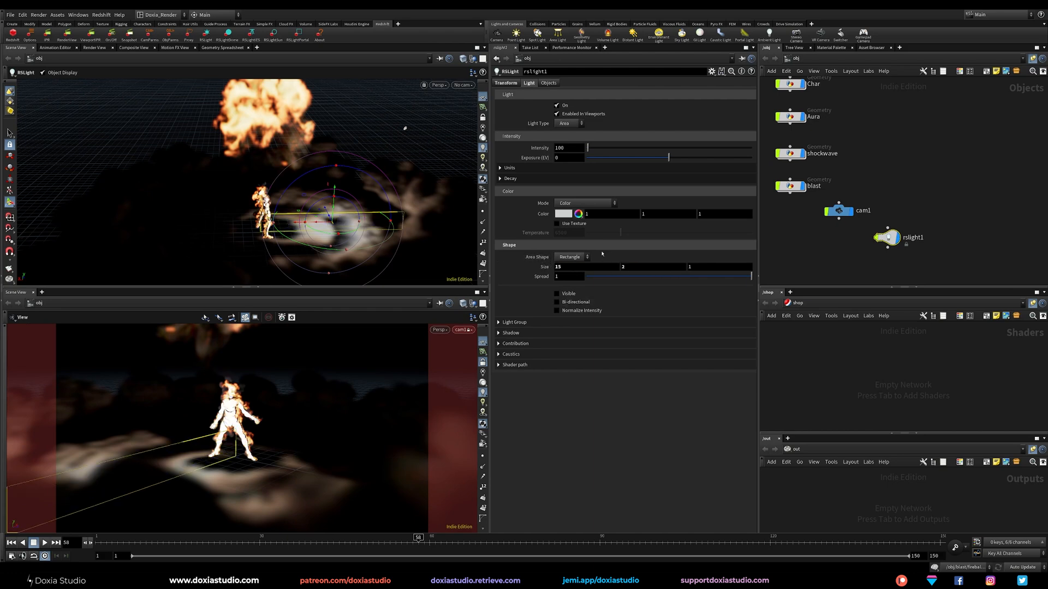
- Look through rslight1 with the view locked to it, and reposition the light so it aims down at the character
{"action": "left_click", "coordinate": [461, 85]}
{"action": "left_click", "coordinate": [491, 143]}
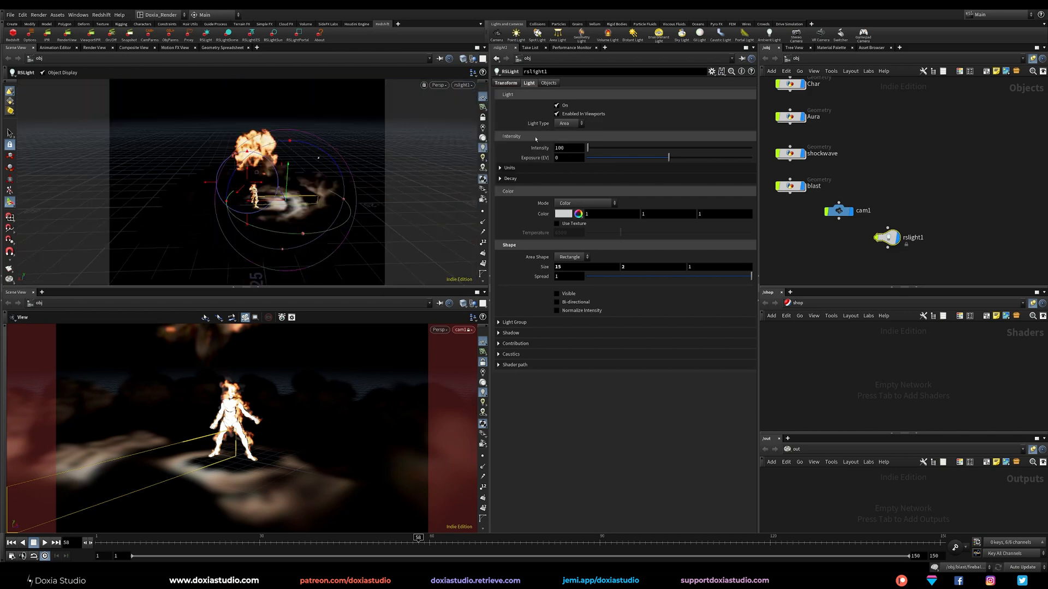
{"action": "left_click", "coordinate": [483, 118]}
{"action": "left_click_drag", "start_coordinate": [345, 154], "coordinate": [262, 211], "text": "alt"}
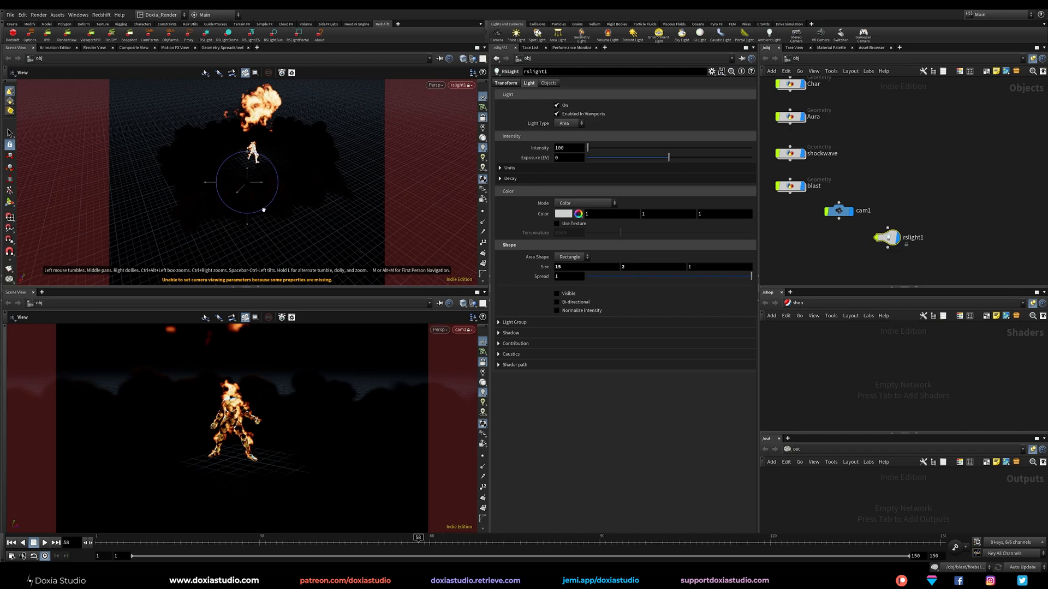
- Duplicate rslight1 beside the original and look through the copy, rslight2, in the upper view
{"action": "left_click_drag", "start_coordinate": [889, 239], "coordinate": [962, 244], "text": "alt"}
{"action": "left_click", "coordinate": [460, 85]}
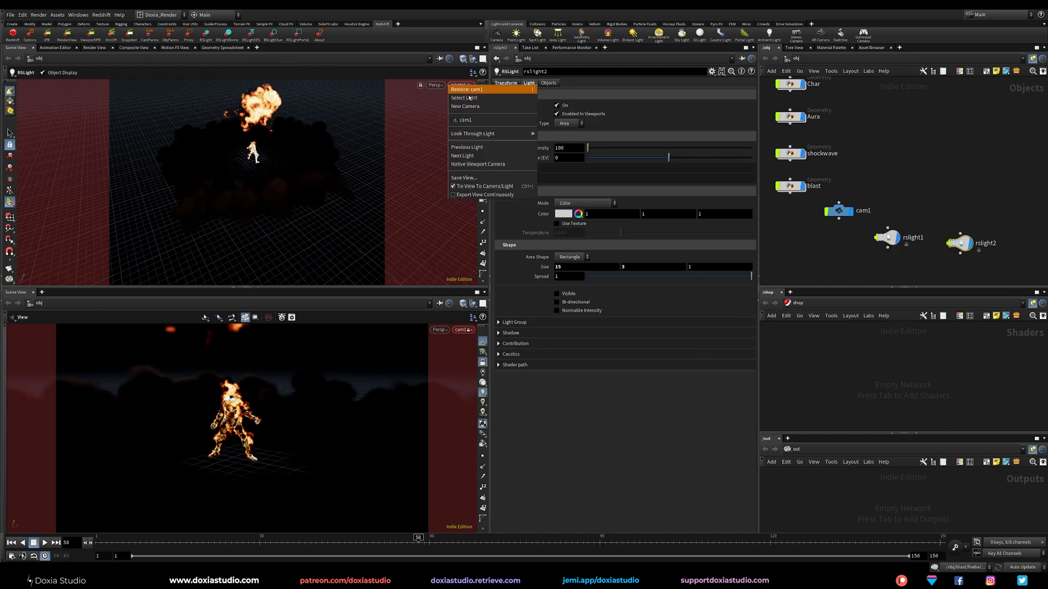
{"action": "mouse_move", "coordinate": [502, 132]}
{"action": "left_click", "coordinate": [564, 152]}
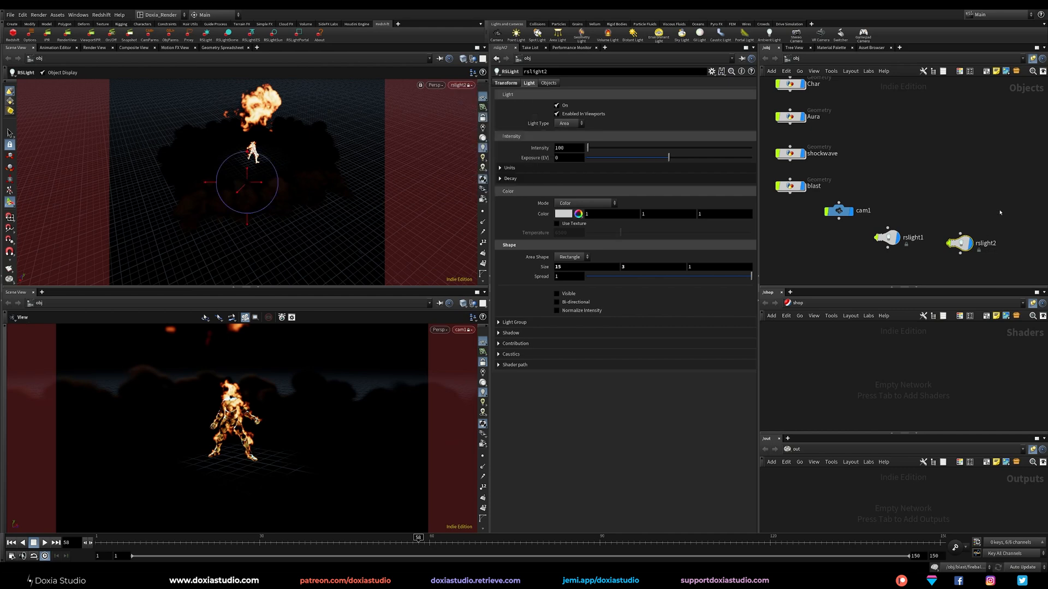
- Set rslight2's second size value to 1 and move the light to a lower position farther from the character
{"action": "left_click_drag", "start_coordinate": [633, 268], "coordinate": [535, 272]}
{"action": "type", "text": "1"}
{"action": "left_click_drag", "start_coordinate": [346, 183], "coordinate": [287, 160], "text": "alt"}
{"action": "left_click_drag", "start_coordinate": [196, 169], "coordinate": [252, 217], "text": "alt"}
- Set rslight2's first size value to 20 and save the scene
{"action": "left_click", "coordinate": [556, 267]}
{"action": "type", "text": "20"}
{"action": "key", "text": "Return"}
{"action": "key", "text": "ctrl+s"}
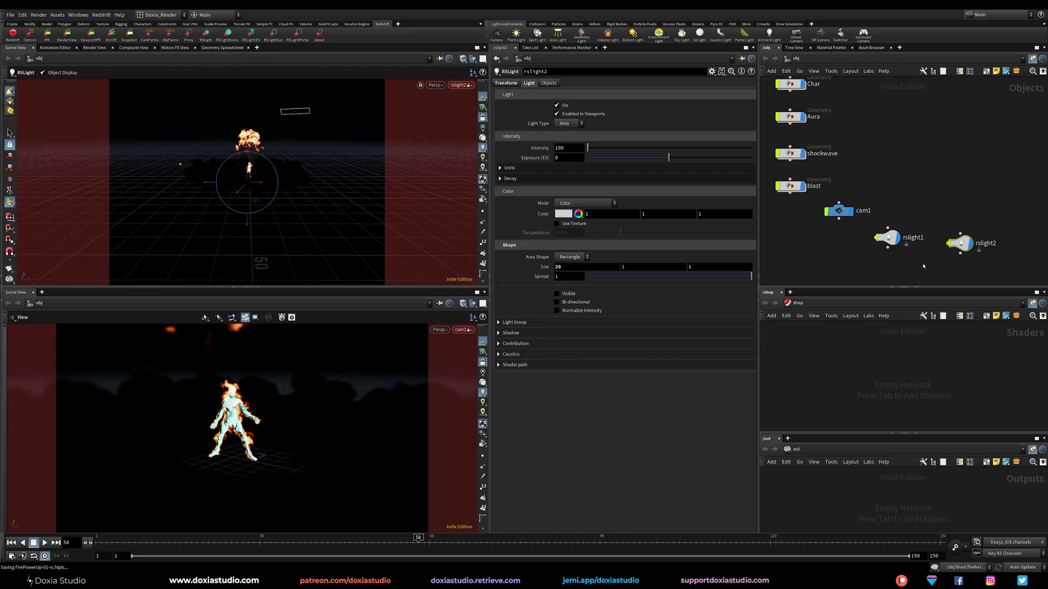
- Add an RS Volume shader to the shop network and tidy the cam1 node's placement in the object network
{"action": "left_click_drag", "start_coordinate": [839, 217], "coordinate": [800, 245]}
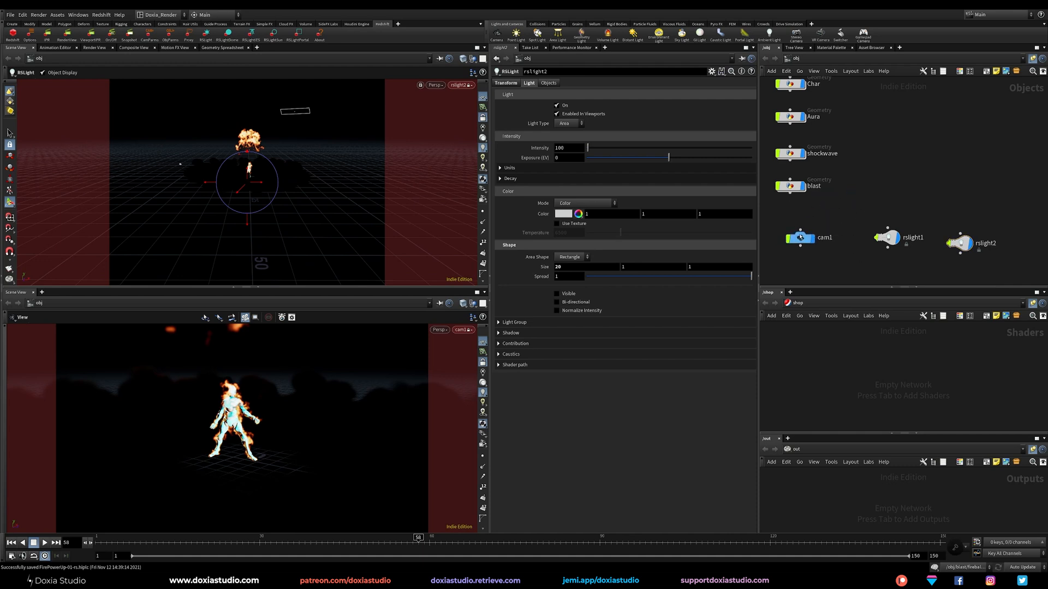
{"action": "key", "text": "Tab"}
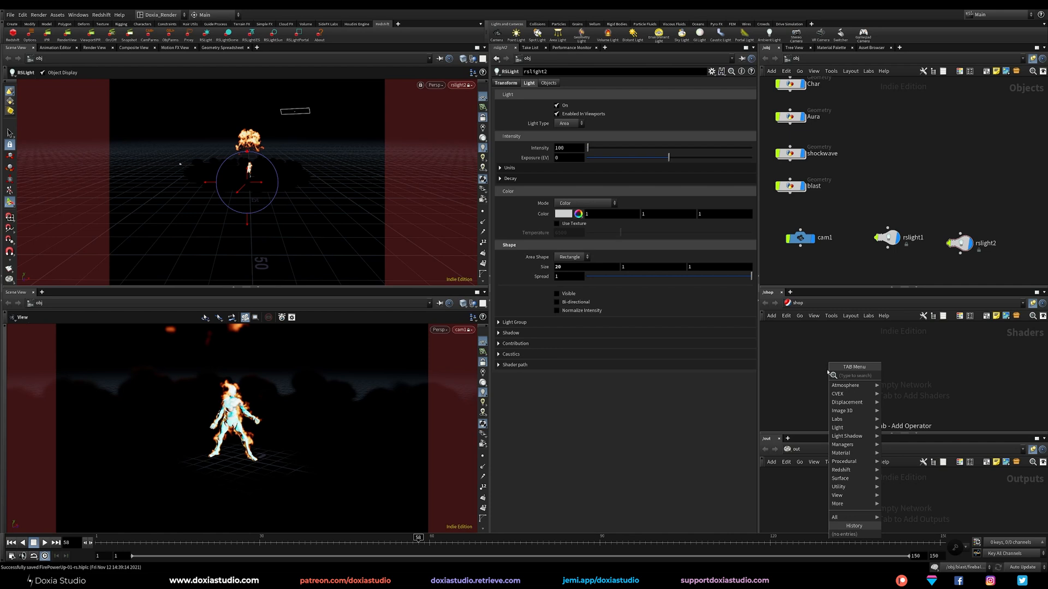
{"action": "type", "text": "volum"}
{"action": "left_click", "coordinate": [904, 384]}
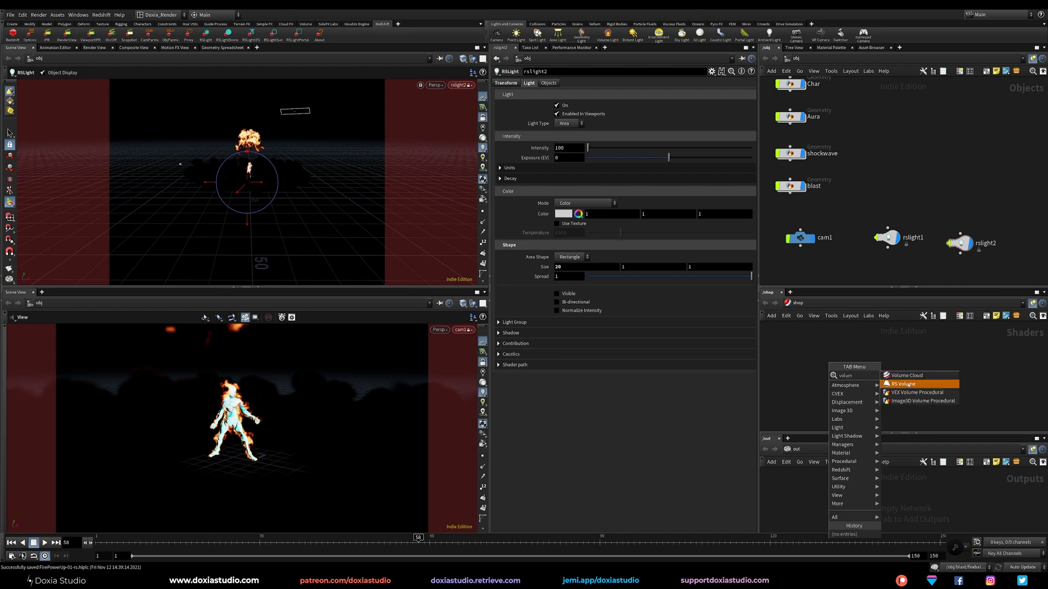
{"action": "left_click", "coordinate": [837, 360]}
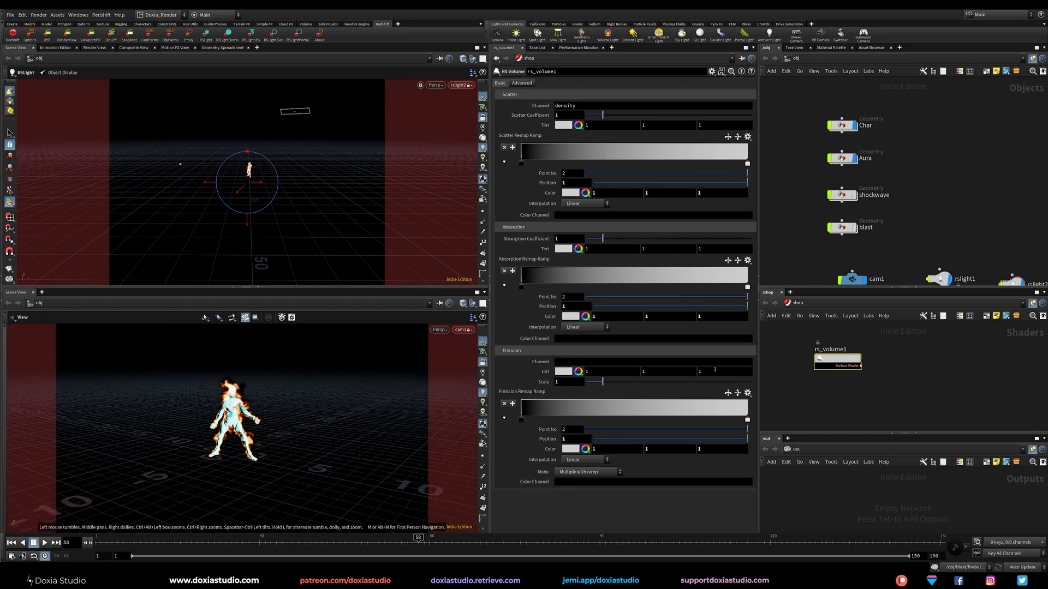
{"action": "left_click_drag", "start_coordinate": [840, 362], "coordinate": [835, 371]}
{"action": "left_click_drag", "start_coordinate": [857, 278], "coordinate": [813, 260]}
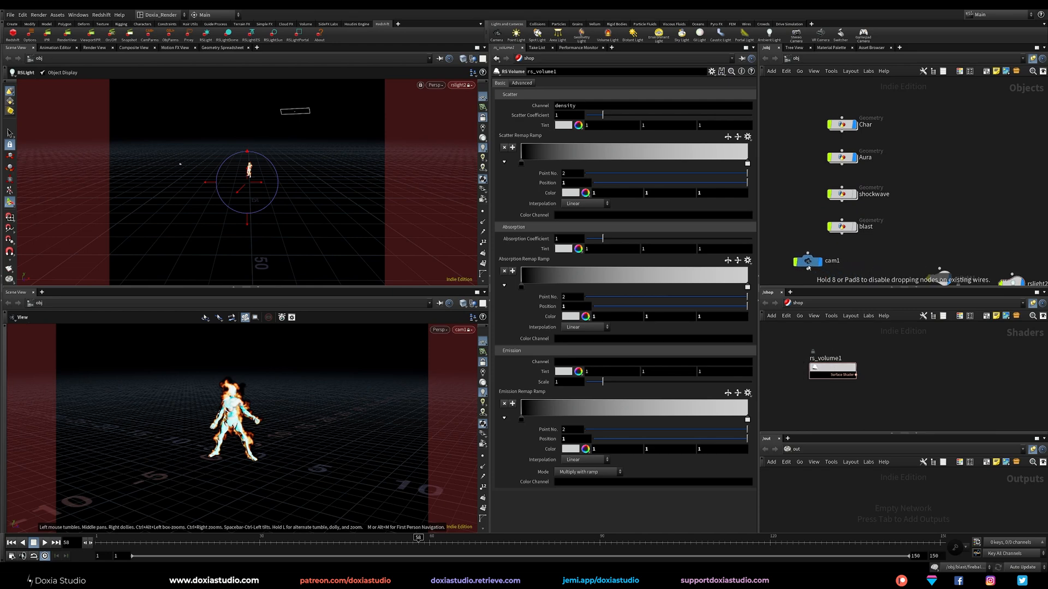
- Create a second camera, cam2, from the upper view and look through it in the lower view
{"action": "left_click", "coordinate": [496, 35]}
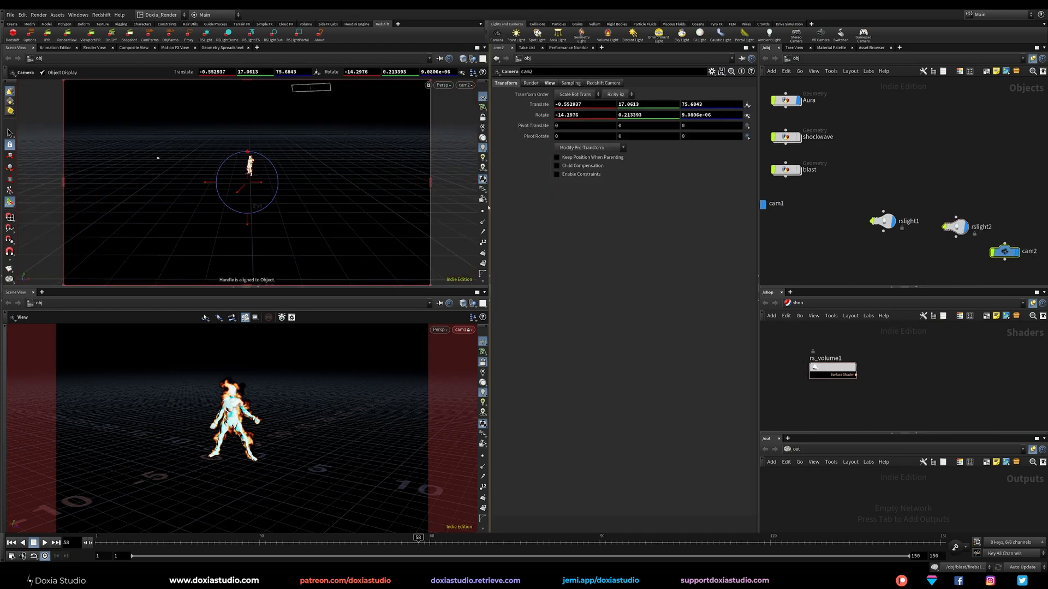
{"action": "left_click", "coordinate": [463, 330]}
{"action": "left_click", "coordinate": [470, 373]}
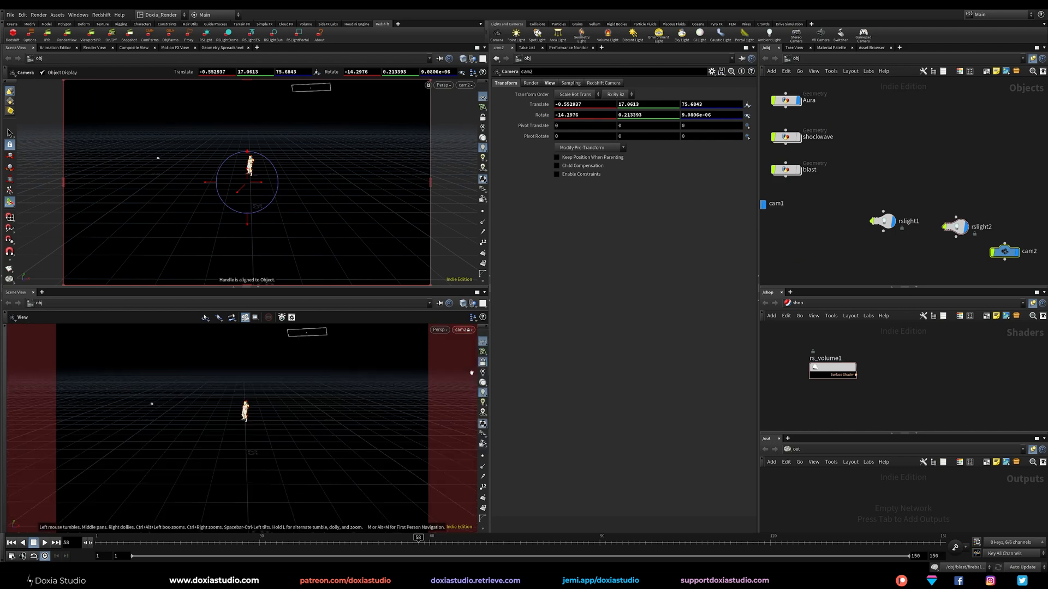
{"action": "left_click", "coordinate": [483, 362]}
{"action": "right_click_drag", "start_coordinate": [218, 432], "coordinate": [437, 367]}
{"action": "left_click_drag", "start_coordinate": [438, 367], "coordinate": [314, 416]}
{"action": "left_click", "coordinate": [463, 329]}
{"action": "left_click", "coordinate": [470, 373]}
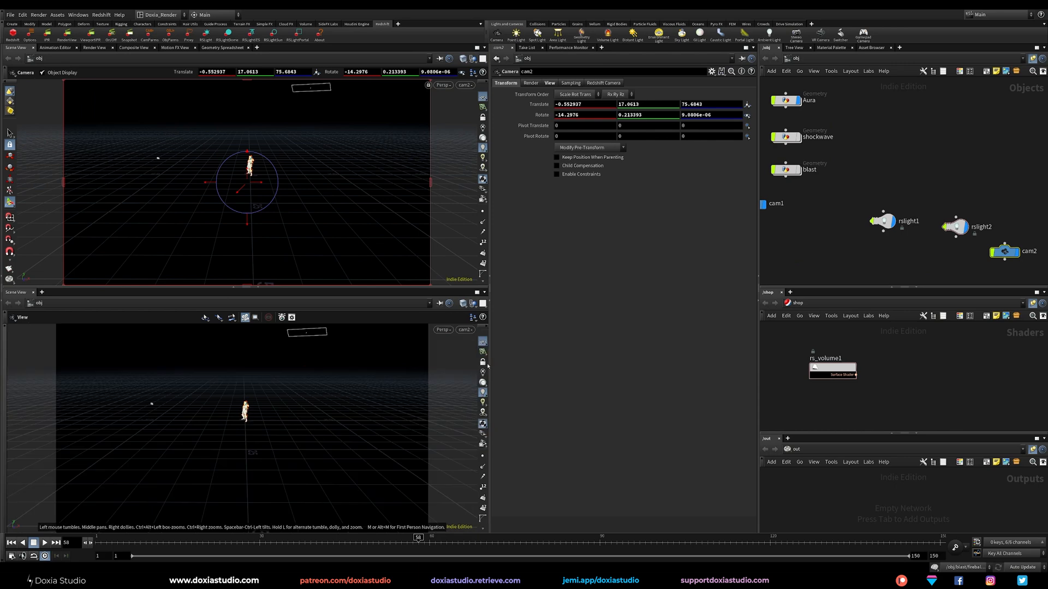
- Lock the lower view to cam2 and move the camera in close to frame the burning character's full body
{"action": "right_click_drag", "start_coordinate": [259, 409], "coordinate": [404, 358]}
{"action": "middle_click_drag", "start_coordinate": [266, 387], "coordinate": [284, 424]}
{"action": "left_click_drag", "start_coordinate": [283, 424], "coordinate": [341, 413]}
{"action": "right_click_drag", "start_coordinate": [300, 431], "coordinate": [371, 415]}
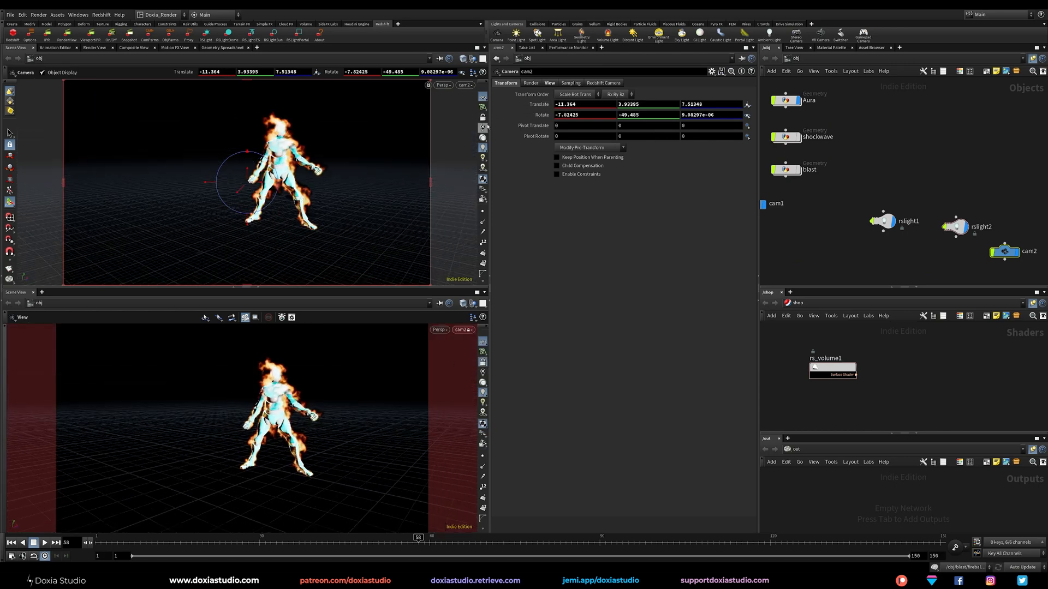
- Release the upper view from cam2 and orbit it around the character, and reframe cam2 from a higher side angle
{"action": "mouse_move", "coordinate": [401, 165]}
{"action": "left_mouse_down", "text": "alt"}
{"action": "mouse_move", "coordinate": [358, 185]}
{"action": "mouse_move", "coordinate": [370, 173]}
{"action": "left_mouse_up", "text": "alt"}
{"action": "middle_click_drag", "start_coordinate": [369, 173], "coordinate": [273, 219], "text": "alt"}
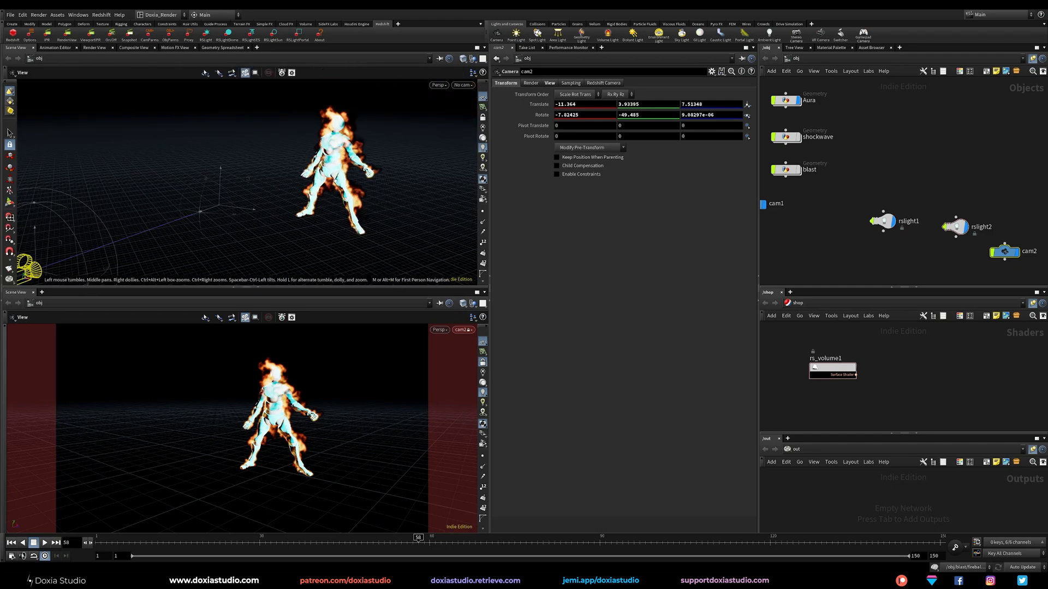
{"action": "left_click_drag", "start_coordinate": [202, 210], "coordinate": [283, 283], "text": "alt"}
{"action": "right_click_drag", "start_coordinate": [278, 418], "coordinate": [307, 408]}
{"action": "mouse_move", "coordinate": [188, 388]}
{"action": "left_mouse_down"}
{"action": "mouse_move", "coordinate": [258, 404]}
{"action": "mouse_move", "coordinate": [221, 413]}
{"action": "left_mouse_up"}
{"action": "middle_click_drag", "start_coordinate": [221, 413], "coordinate": [242, 434]}
{"action": "left_click_drag", "start_coordinate": [245, 418], "coordinate": [300, 407]}
{"action": "middle_click_drag", "start_coordinate": [301, 407], "coordinate": [261, 418]}
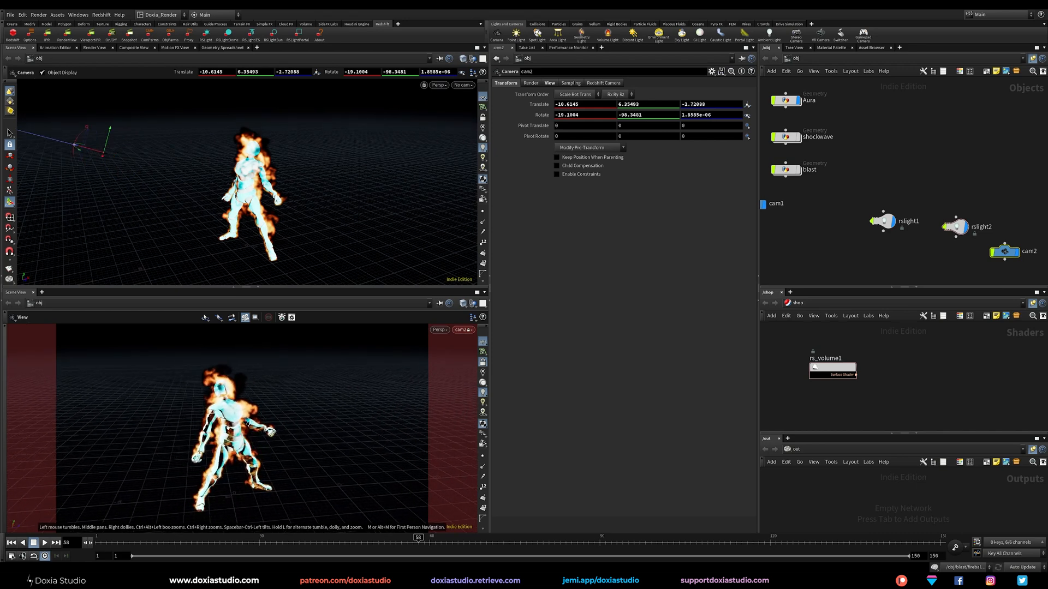
- Rename the RS Volume shader as rs_aura
{"action": "left_click", "coordinate": [839, 371]}
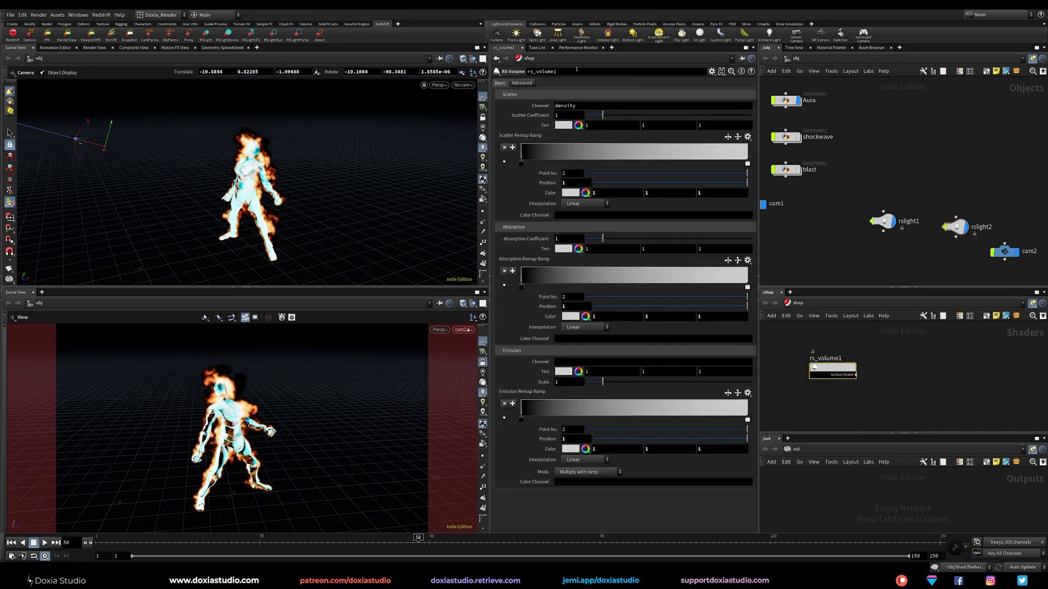
{"action": "left_click_drag", "start_coordinate": [539, 74], "coordinate": [535, 74]}
{"action": "type", "text": "au"}
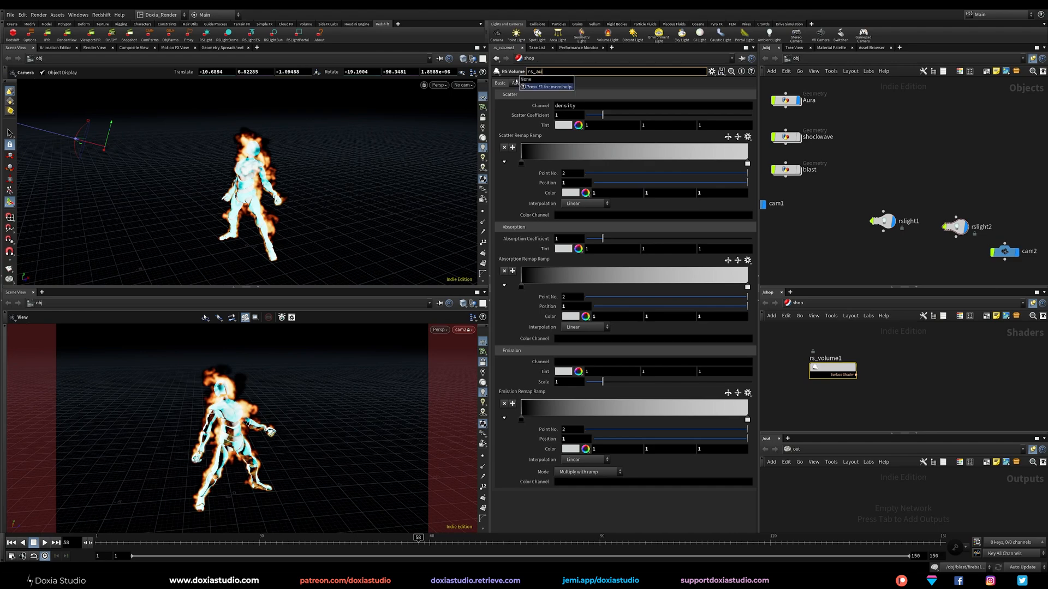
{"action": "type", "text": "ra"}
{"action": "key", "text": "Return"}
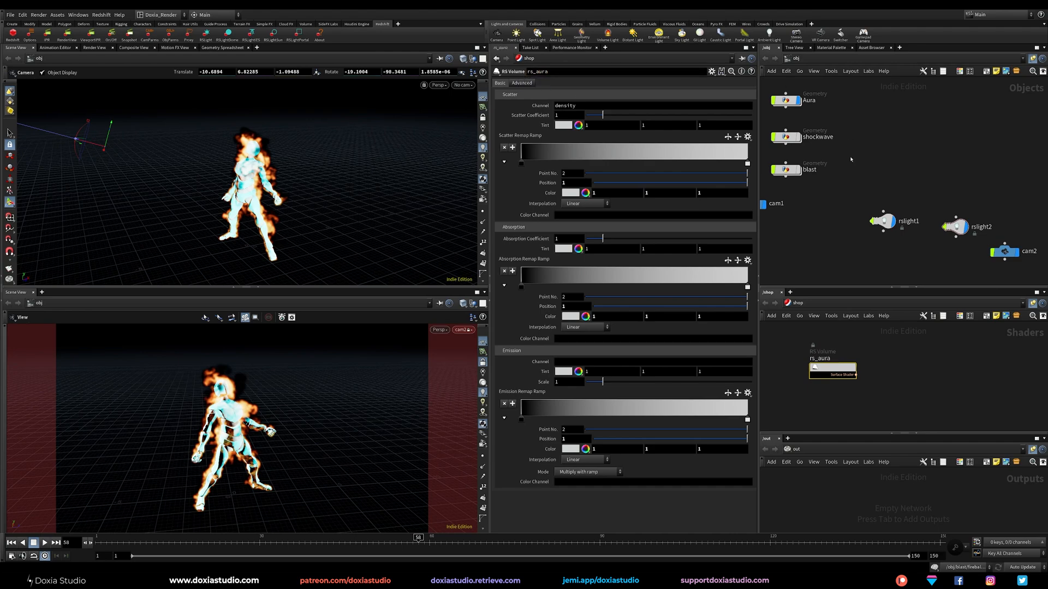
- Assign the rs_aura shader as the render material of the Aura geometry object
{"action": "middle_click_drag", "start_coordinate": [866, 150], "coordinate": [904, 180]}
{"action": "left_click_drag", "start_coordinate": [904, 122], "coordinate": [775, 157]}
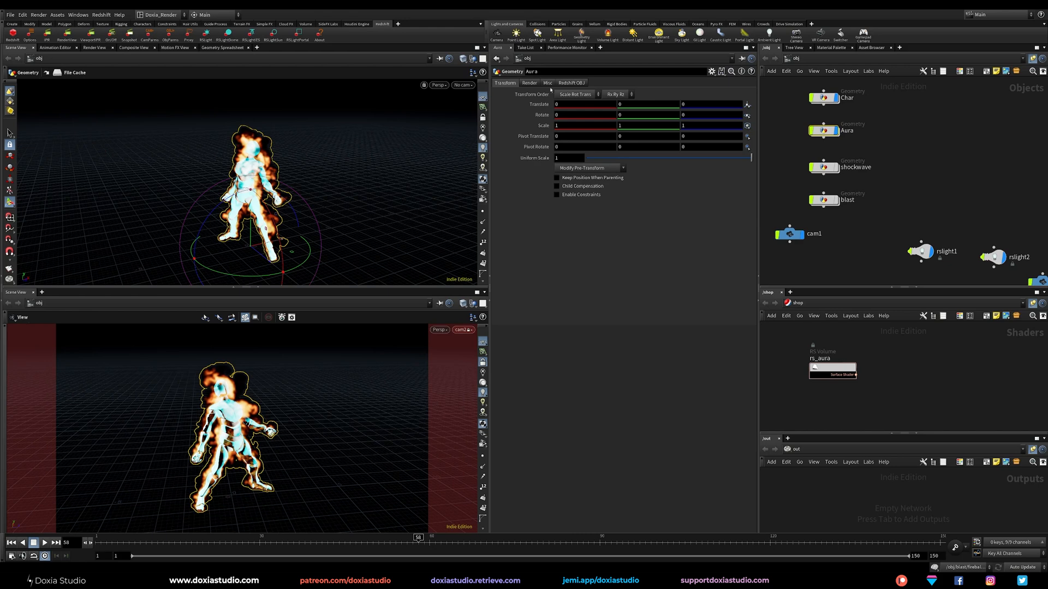
{"action": "left_click", "coordinate": [529, 83]}
{"action": "left_click_drag", "start_coordinate": [825, 353], "coordinate": [621, 95]}
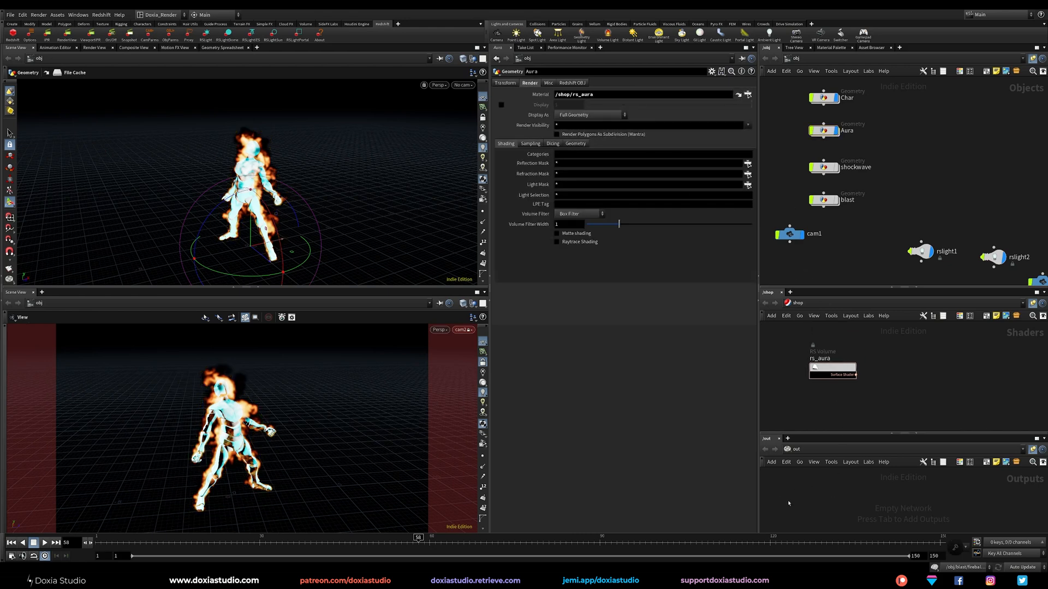
- Create the Redshift ROP and IPR nodes and arrange them side by side in the out network
{"action": "left_click", "coordinate": [13, 35]}
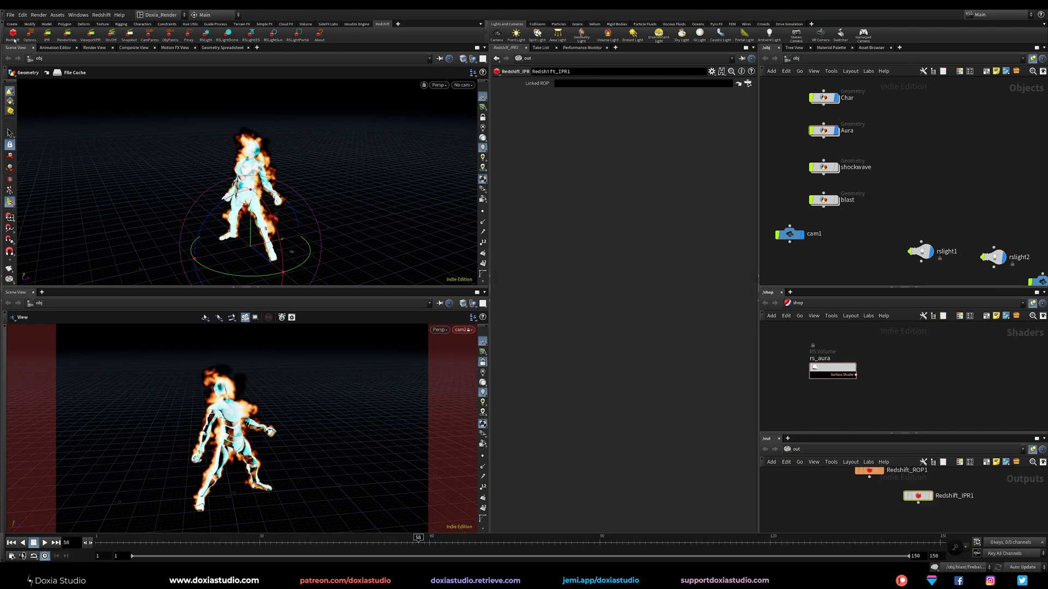
{"action": "middle_click_drag", "start_coordinate": [843, 499], "coordinate": [846, 529]}
{"action": "left_click_drag", "start_coordinate": [870, 505], "coordinate": [835, 519]}
{"action": "middle_click_drag", "start_coordinate": [835, 519], "coordinate": [838, 483]}
{"action": "left_click_drag", "start_coordinate": [922, 492], "coordinate": [939, 482]}
{"action": "left_click_drag", "start_coordinate": [841, 483], "coordinate": [826, 502]}
{"action": "left_click_drag", "start_coordinate": [939, 480], "coordinate": [948, 490]}
- Set the Redshift ROP's bucket quality to High with 1024 progressive passes
{"action": "left_click", "coordinate": [823, 498]}
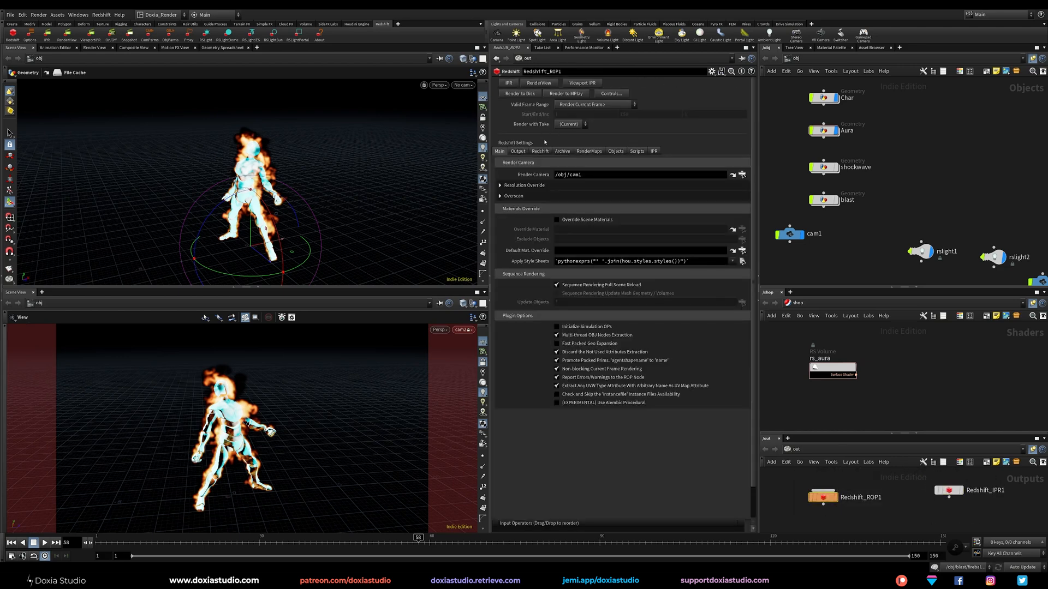
{"action": "left_click", "coordinate": [540, 151]}
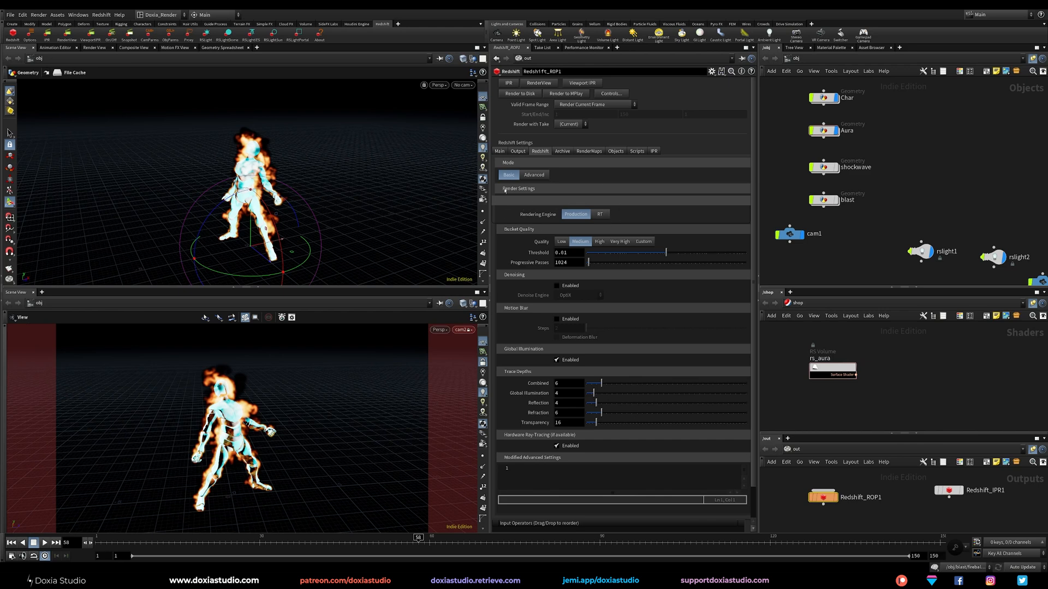
{"action": "scroll", "coordinate": [709, 232], "scroll_direction": "down", "scroll_amount": 1}
{"action": "left_click", "coordinate": [622, 213]}
{"action": "left_click", "coordinate": [599, 213]}
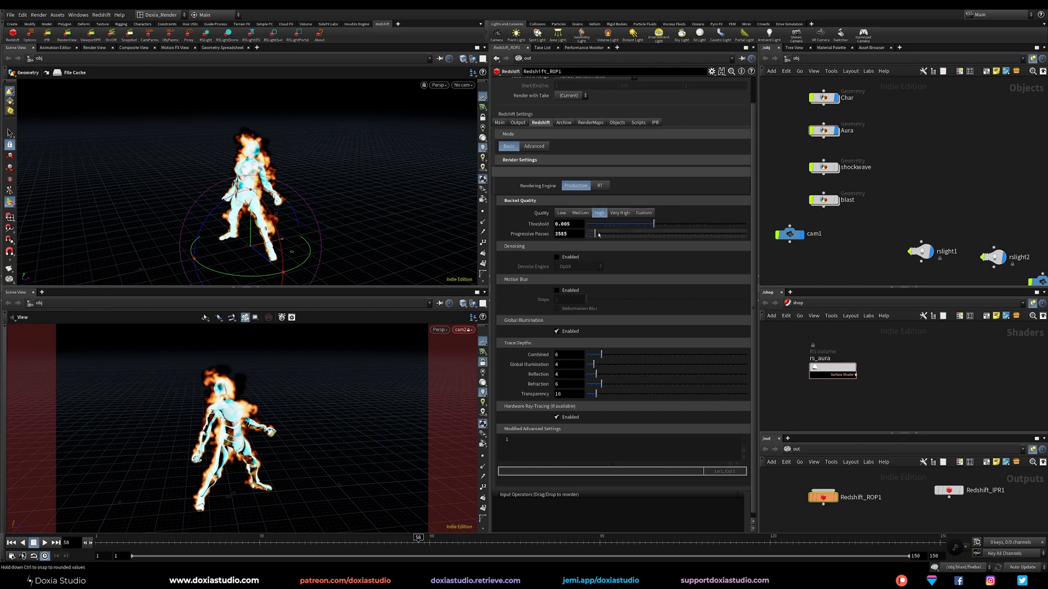
{"action": "left_click_drag", "start_coordinate": [604, 235], "coordinate": [572, 234]}
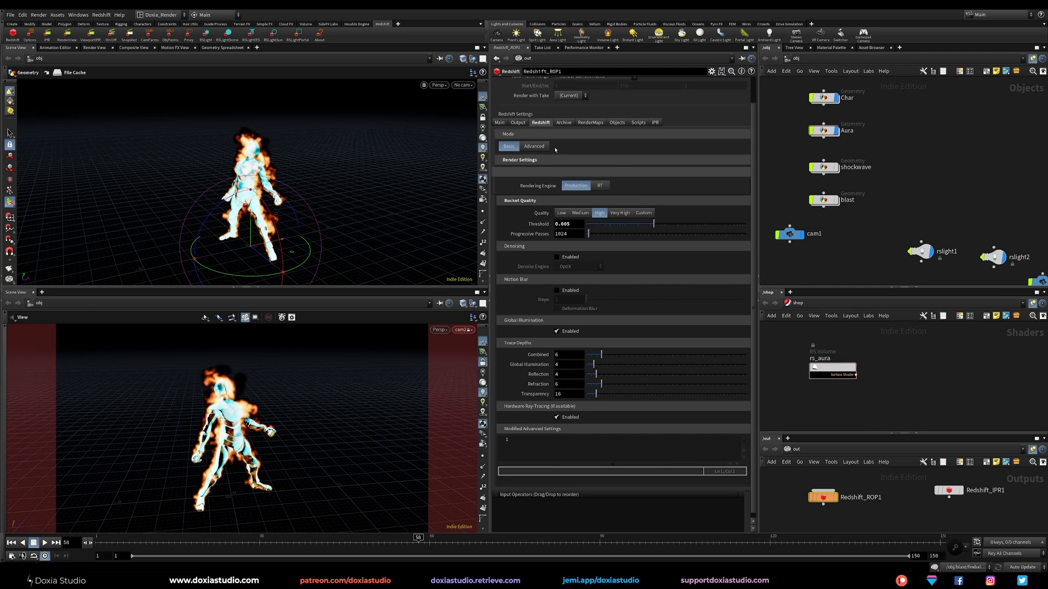
- Review the ROP's advanced Redshift settings, including globals, global illumination, volume scattering, optimizations and system, and return to the basic settings
{"action": "left_click", "coordinate": [535, 146]}
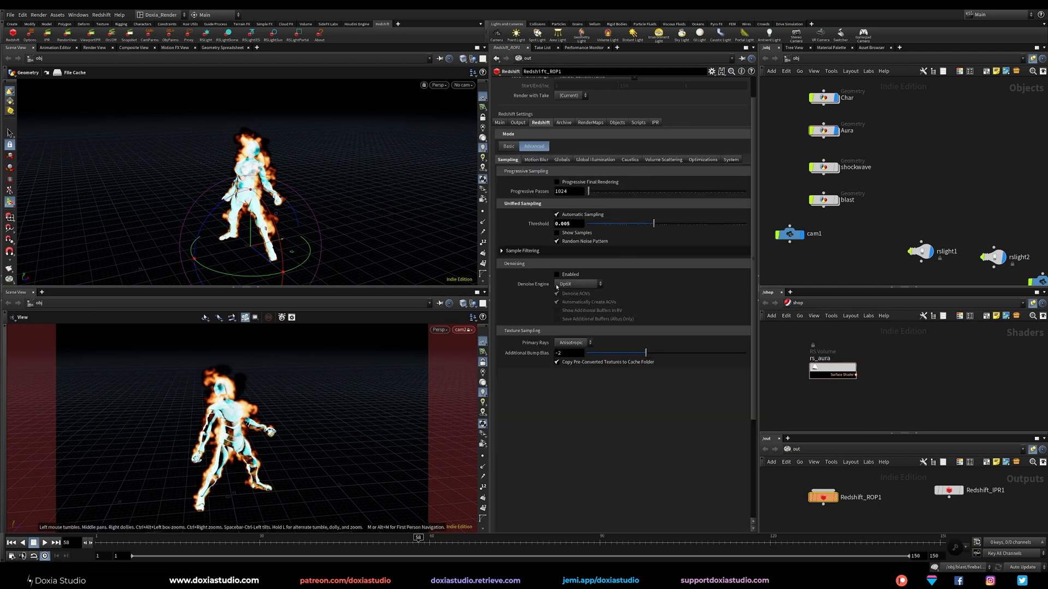
{"action": "left_click", "coordinate": [562, 160]}
{"action": "left_click", "coordinate": [595, 160]}
{"action": "left_click", "coordinate": [664, 160]}
{"action": "left_click", "coordinate": [703, 160]}
{"action": "left_click", "coordinate": [730, 160]}
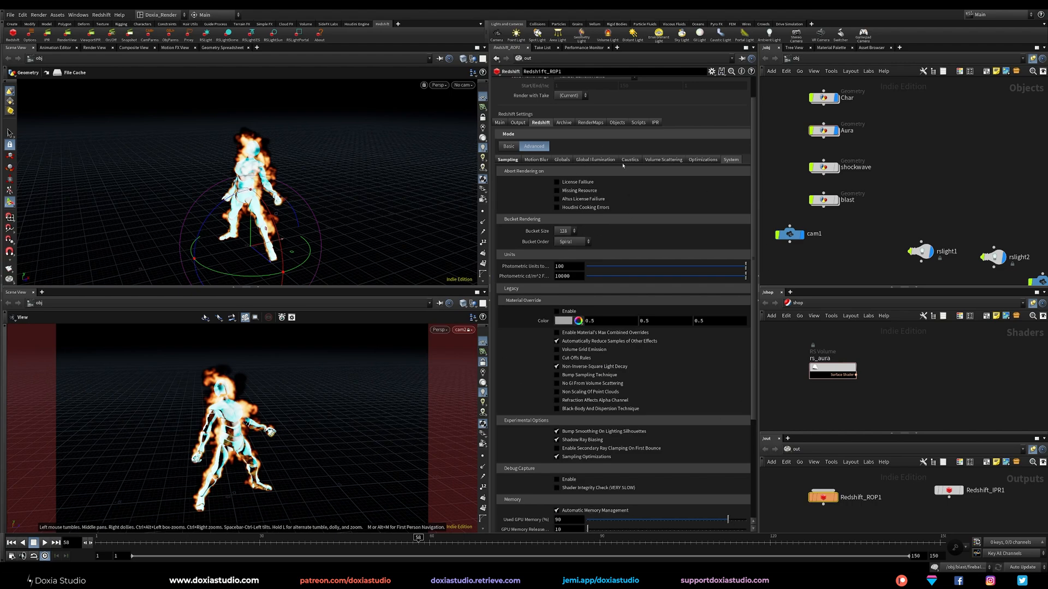
{"action": "scroll", "coordinate": [683, 250], "scroll_direction": "up", "scroll_amount": 1}
{"action": "left_click", "coordinate": [508, 175]}
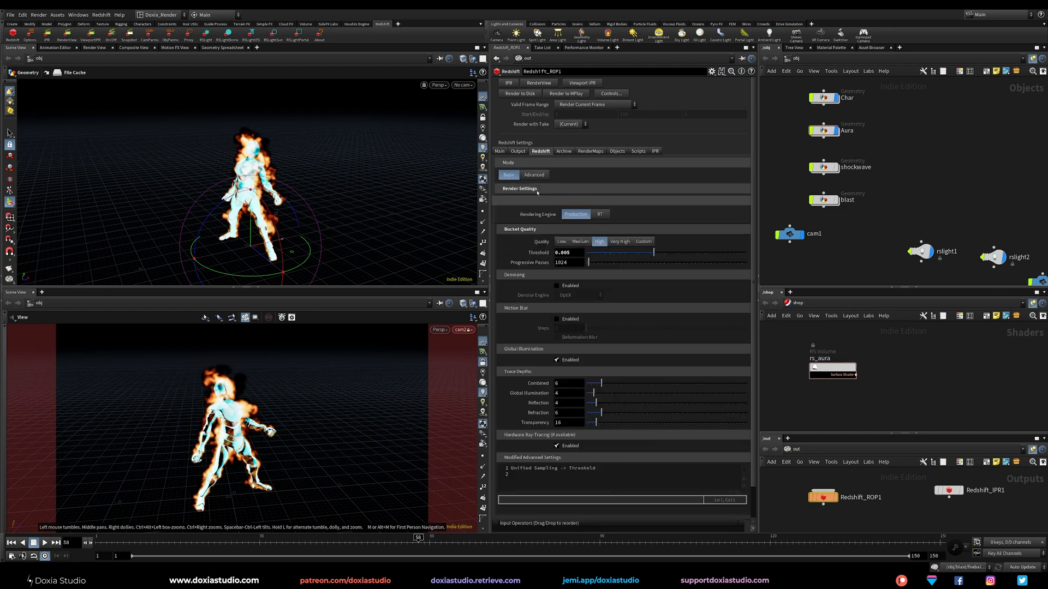
- Check the ROP's rendering engine choices, its main and output settings, and cam1's view resolution
{"action": "left_click", "coordinate": [598, 215]}
{"action": "left_click", "coordinate": [581, 215]}
{"action": "left_click", "coordinate": [499, 152]}
{"action": "left_click", "coordinate": [518, 151]}
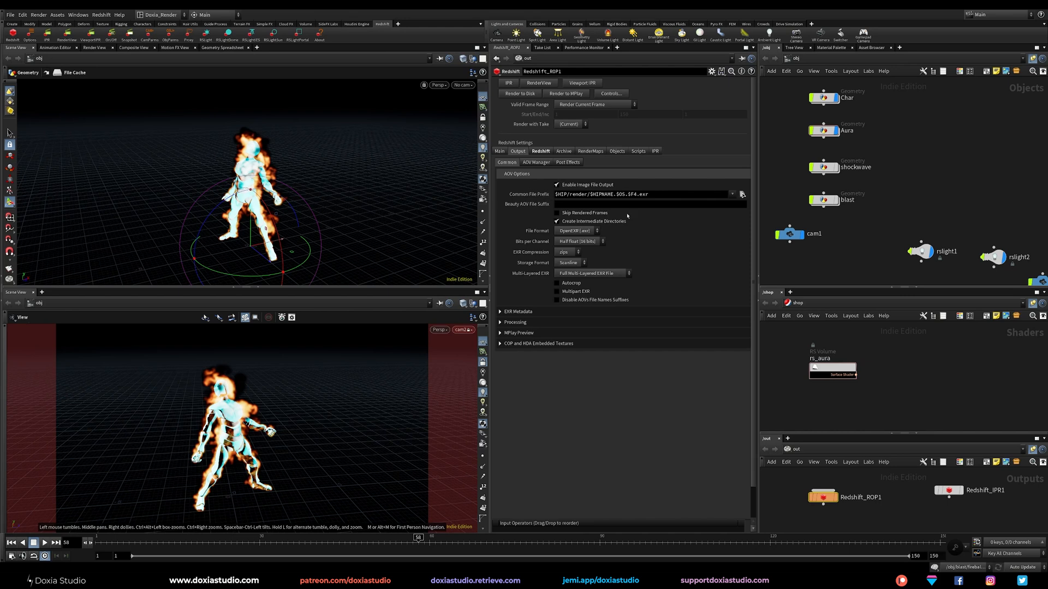
{"action": "left_click", "coordinate": [789, 234]}
{"action": "left_click", "coordinate": [551, 83]}
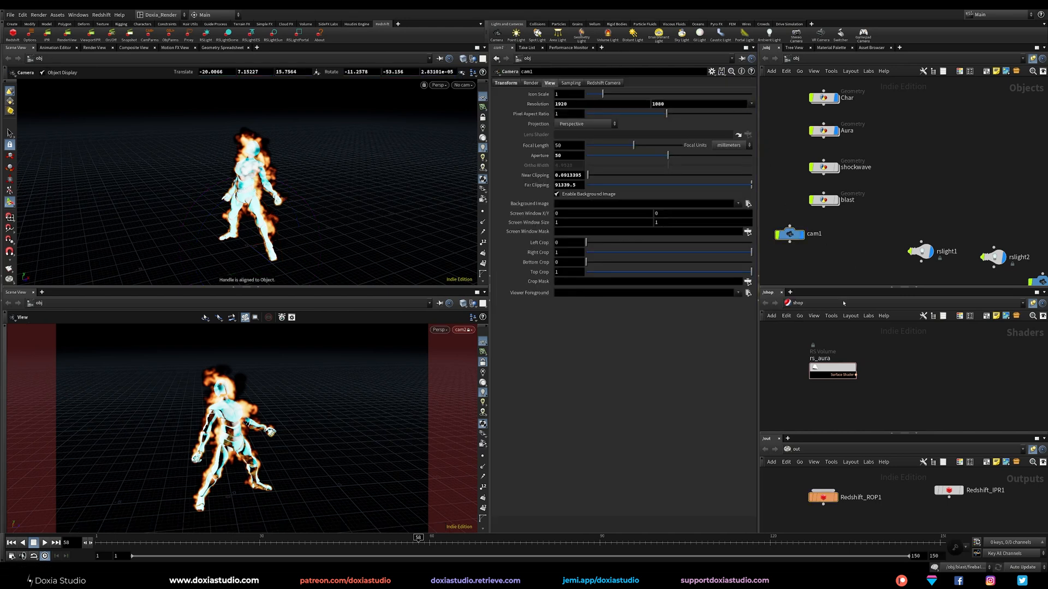
- Check the rs_aura shader and its assignment to the Aura object, and inspect the fire_aura_cache node inside Aura's network
{"action": "left_click", "coordinate": [832, 369]}
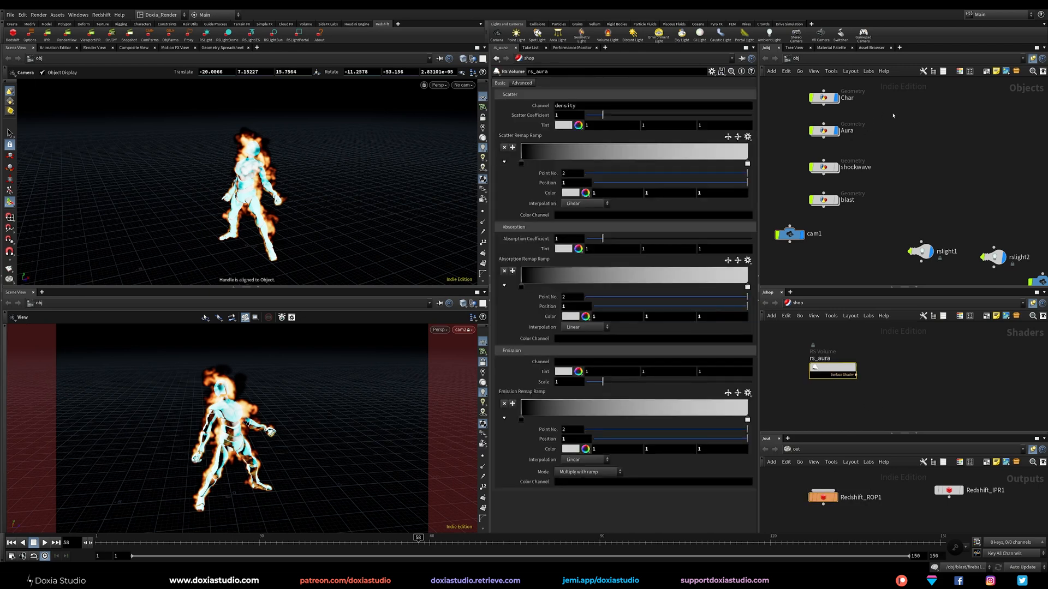
{"action": "left_click", "coordinate": [824, 130]}
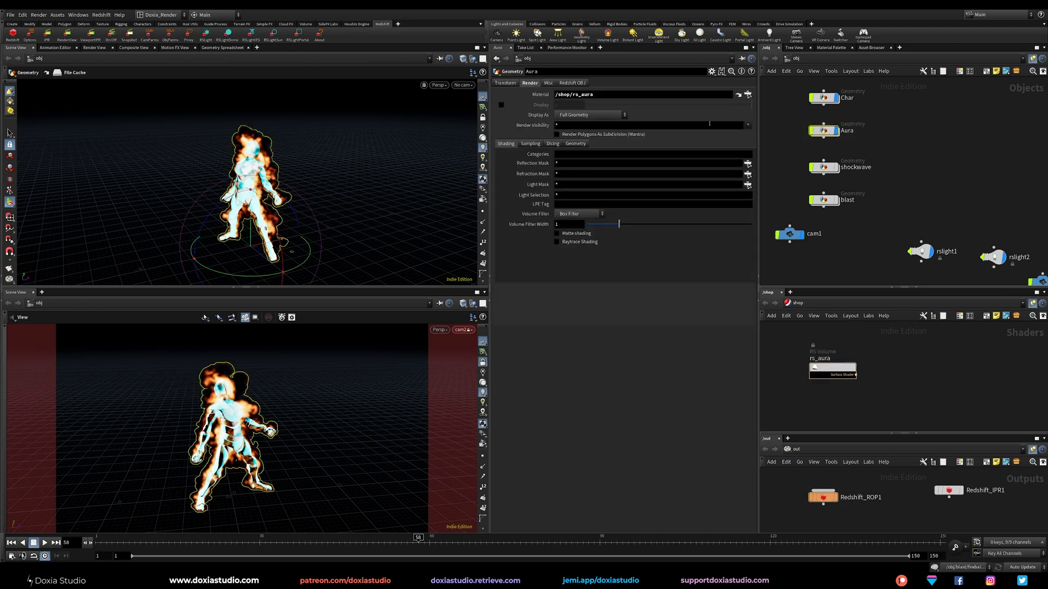
{"action": "double_click", "coordinate": [827, 132]}
{"action": "scroll", "coordinate": [828, 136], "scroll_direction": "up", "scroll_amount": 5}
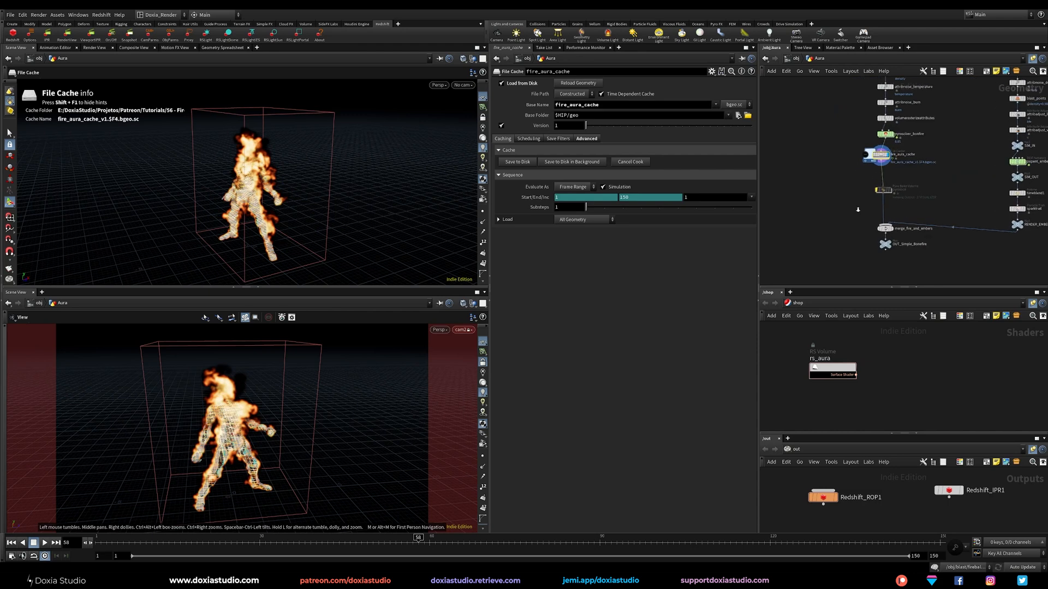
{"action": "middle_click_drag", "start_coordinate": [809, 226], "coordinate": [836, 234]}
{"action": "left_click_drag", "start_coordinate": [876, 183], "coordinate": [897, 184]}
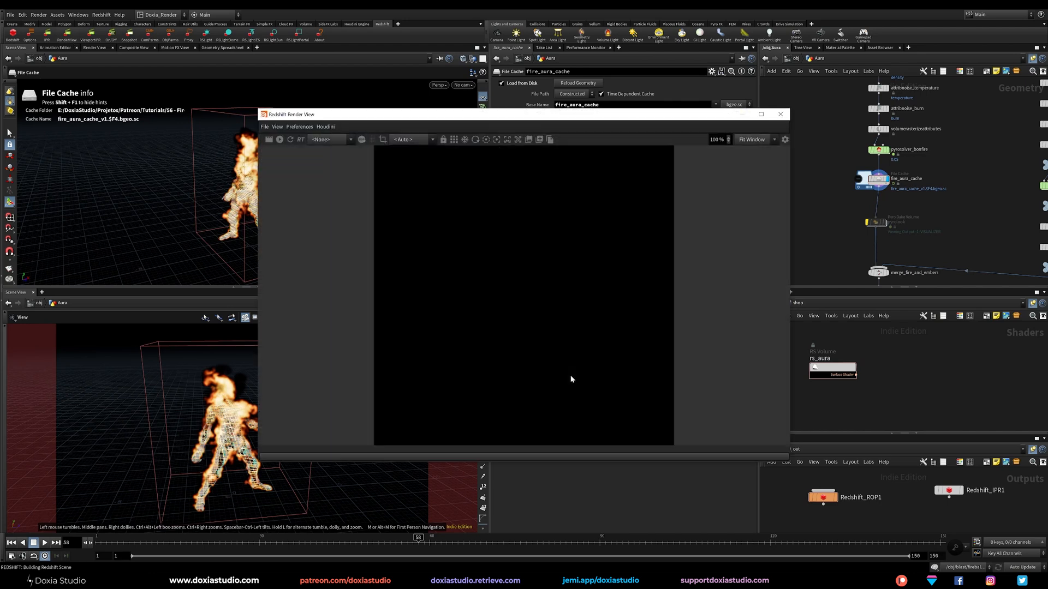
- Move and narrow the Redshift Render View window so the parameters stay uncovered, and return the network to object level
{"action": "left_click_drag", "start_coordinate": [485, 117], "coordinate": [246, 151]}
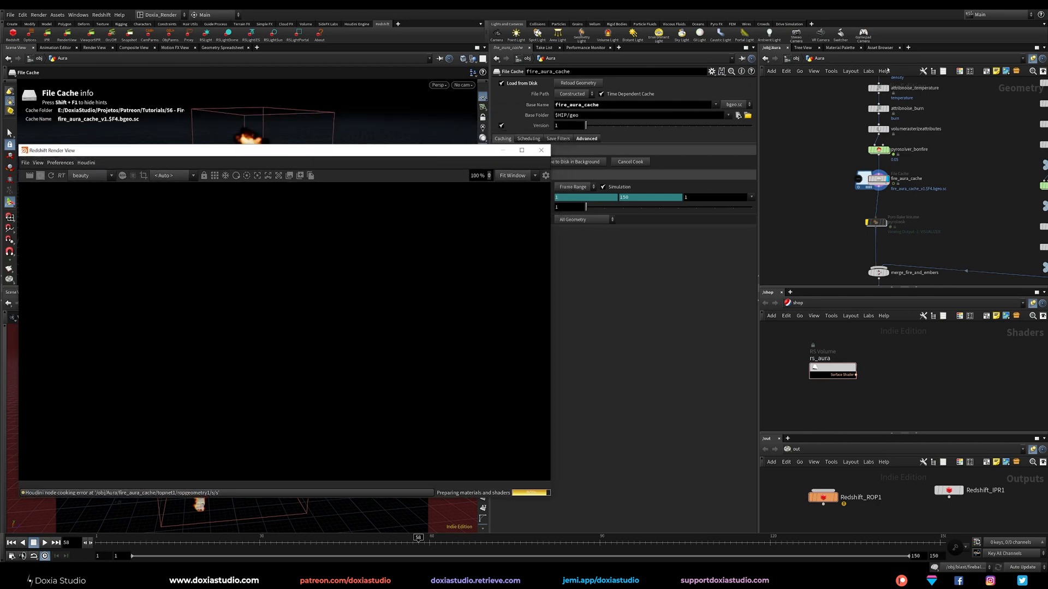
{"action": "key", "text": "u"}
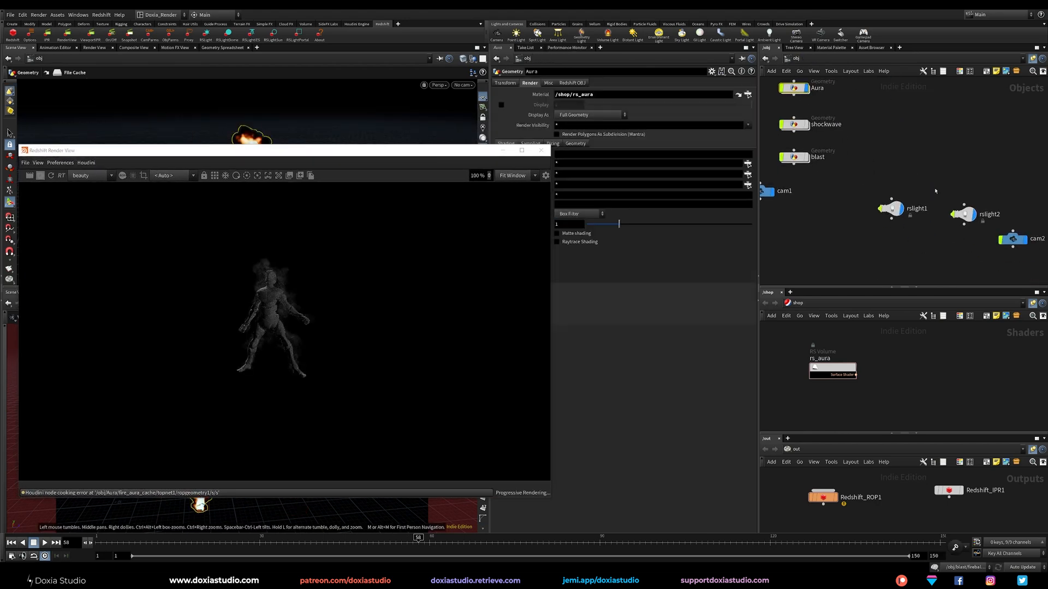
{"action": "left_click_drag", "start_coordinate": [551, 223], "coordinate": [473, 222]}
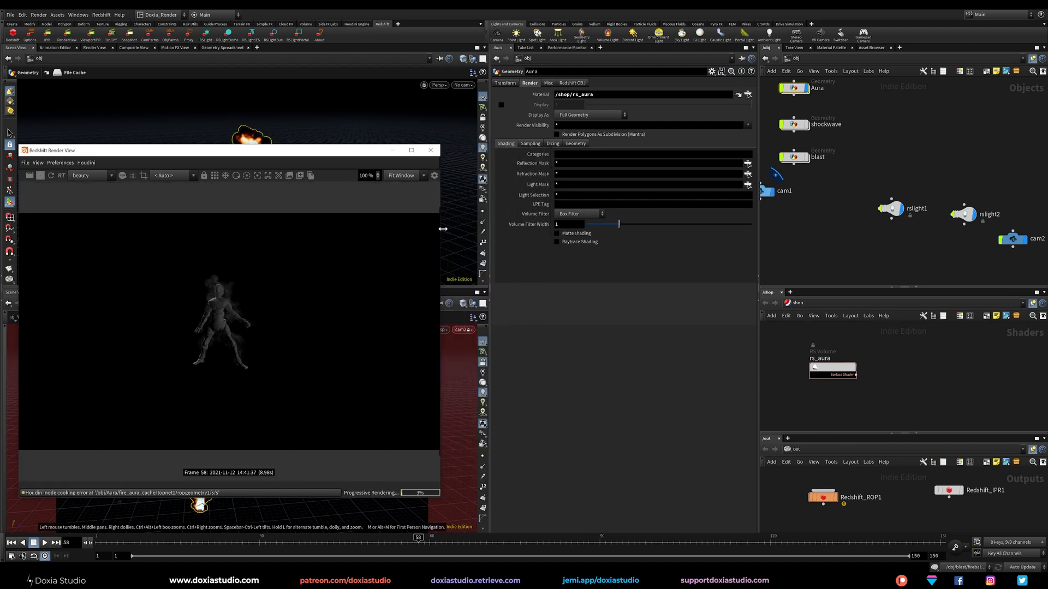
- Inspect the shared contribution settings of rslight1 and rslight2, including volume, and nudge the render window aside
{"action": "left_click_drag", "start_coordinate": [859, 245], "coordinate": [989, 185]}
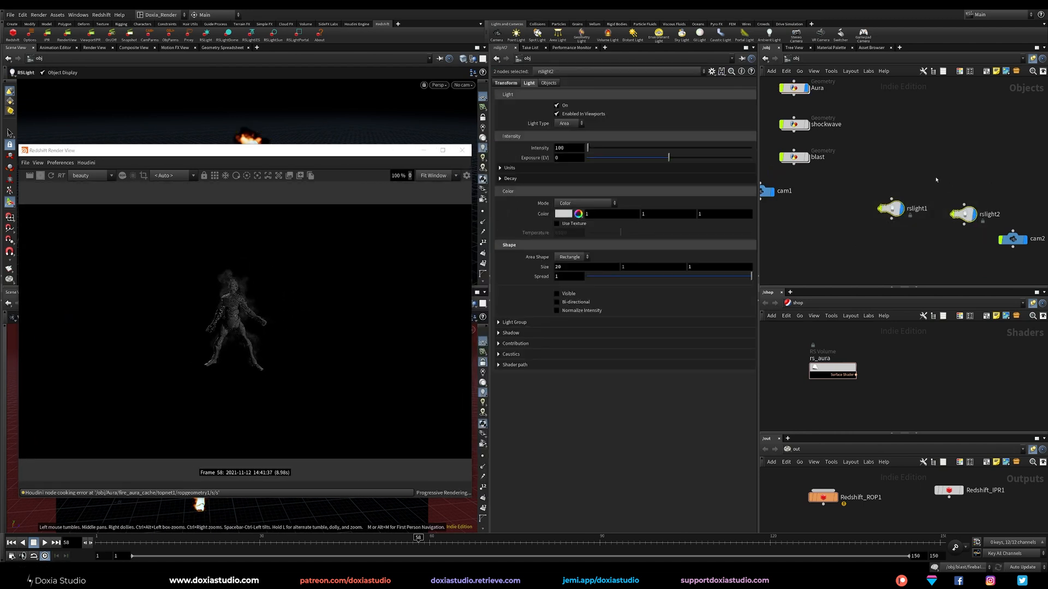
{"action": "left_click", "coordinate": [513, 344]}
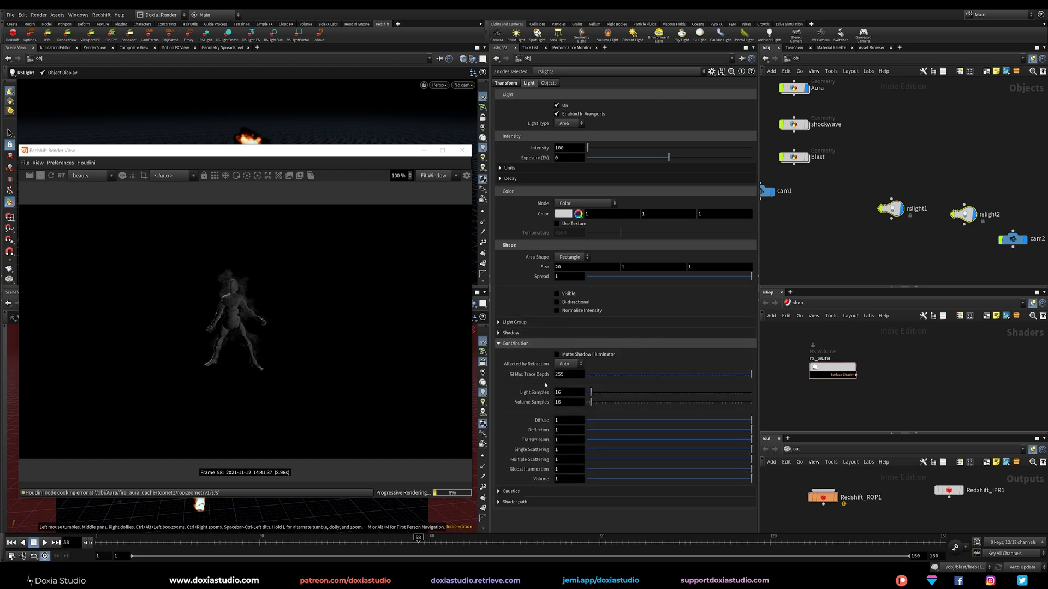
{"action": "left_click", "coordinate": [566, 479]}
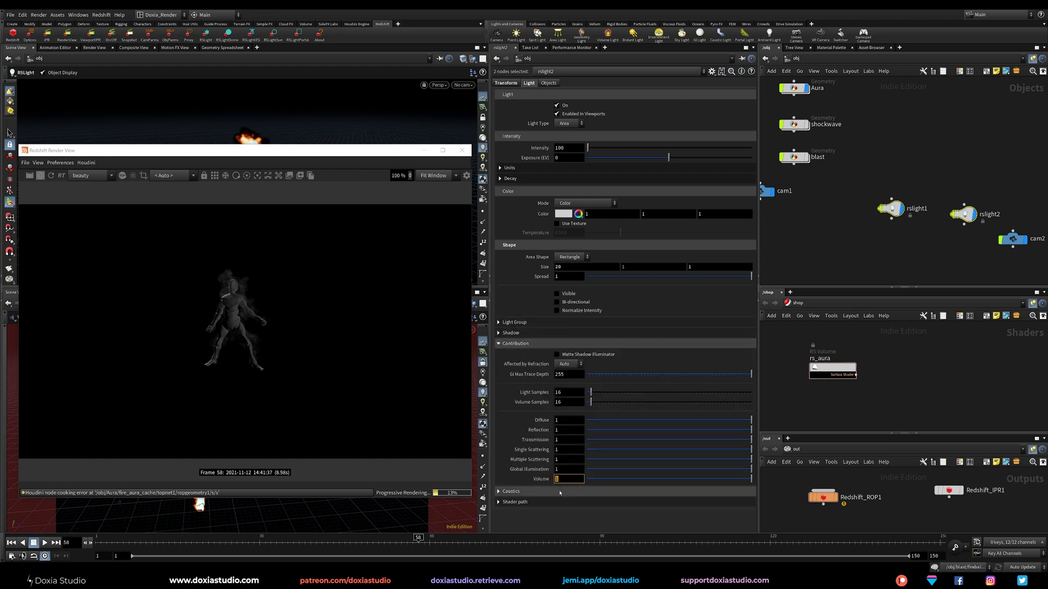
{"action": "left_click", "coordinate": [559, 527]}
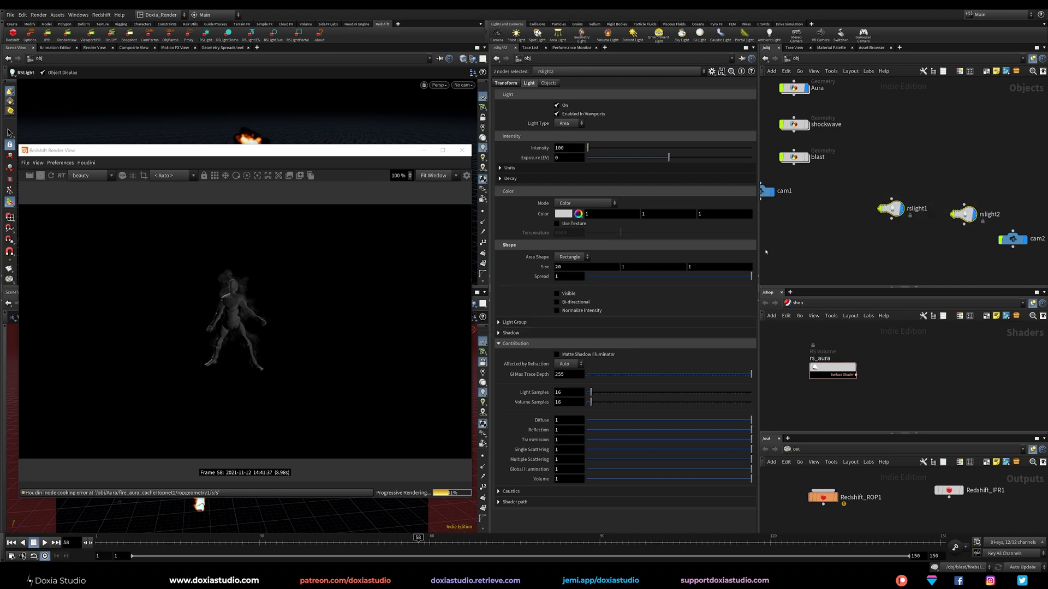
{"action": "left_click_drag", "start_coordinate": [270, 153], "coordinate": [263, 154]}
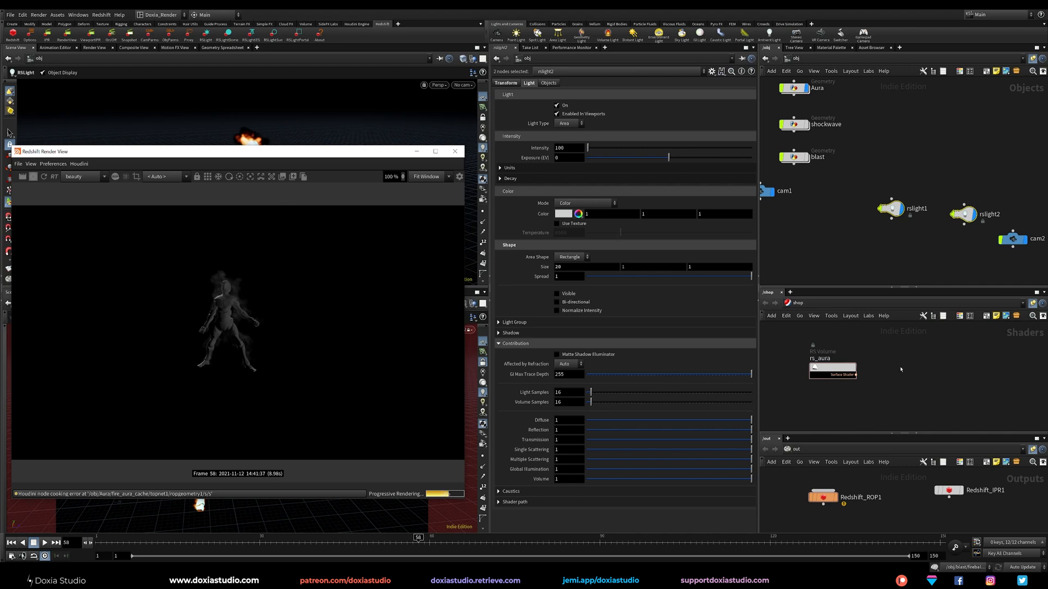
- Check the fire_aura_cache node inside Aura and set the rs_aura shader's emission channel to temperature
{"action": "left_click", "coordinate": [811, 376]}
{"action": "left_click", "coordinate": [582, 363]}
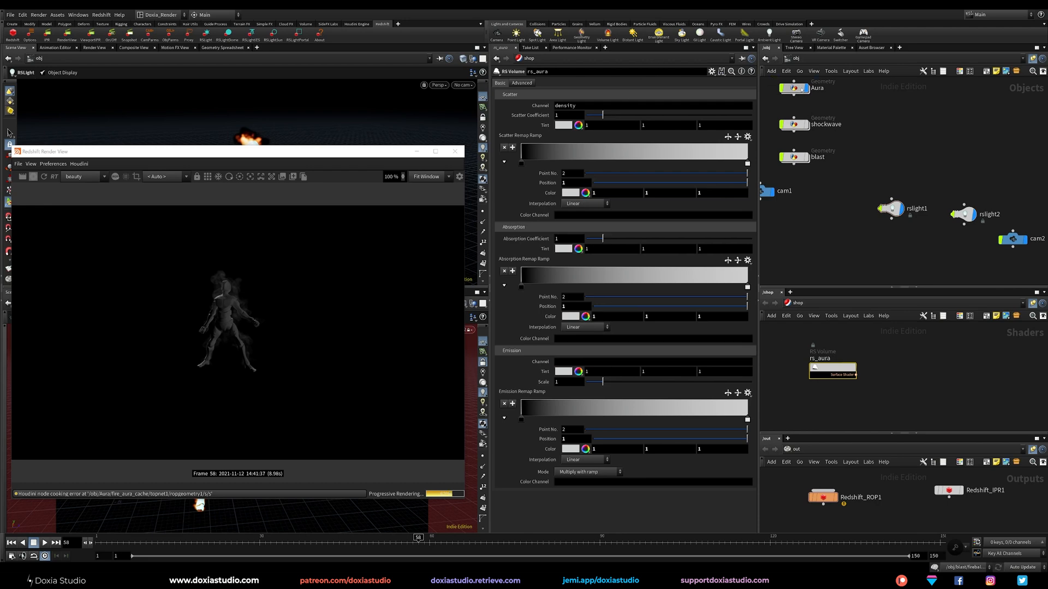
{"action": "double_click", "coordinate": [797, 88]}
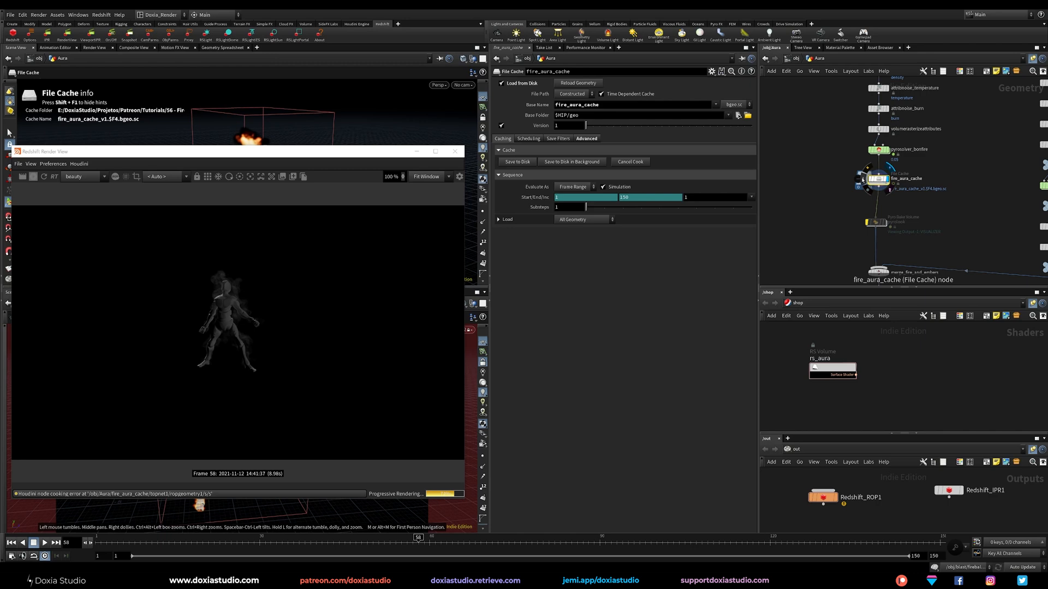
{"action": "left_click", "coordinate": [861, 178]}
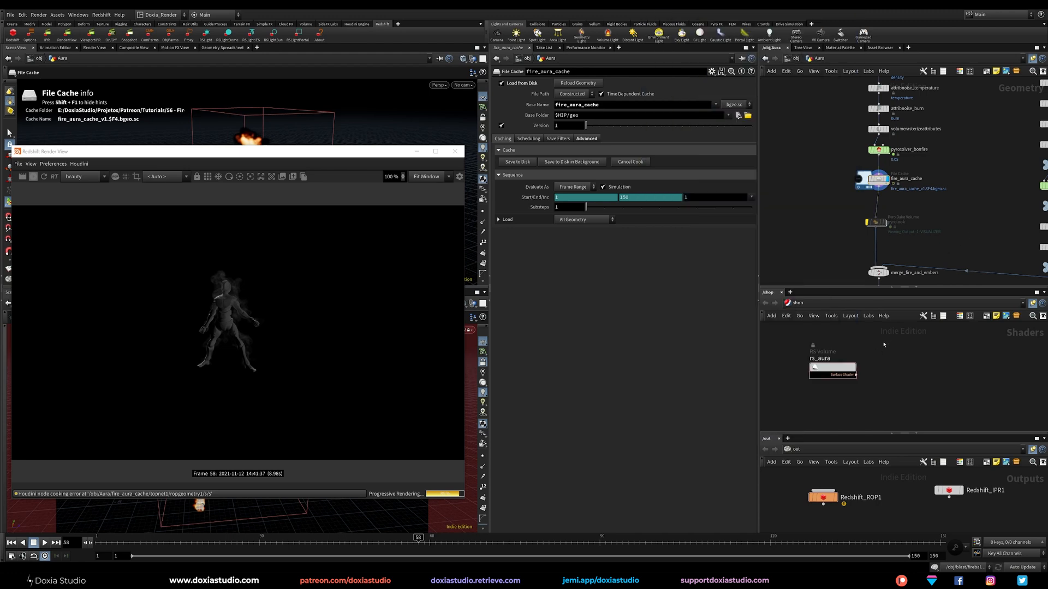
{"action": "left_click", "coordinate": [832, 369]}
{"action": "left_click", "coordinate": [576, 362]}
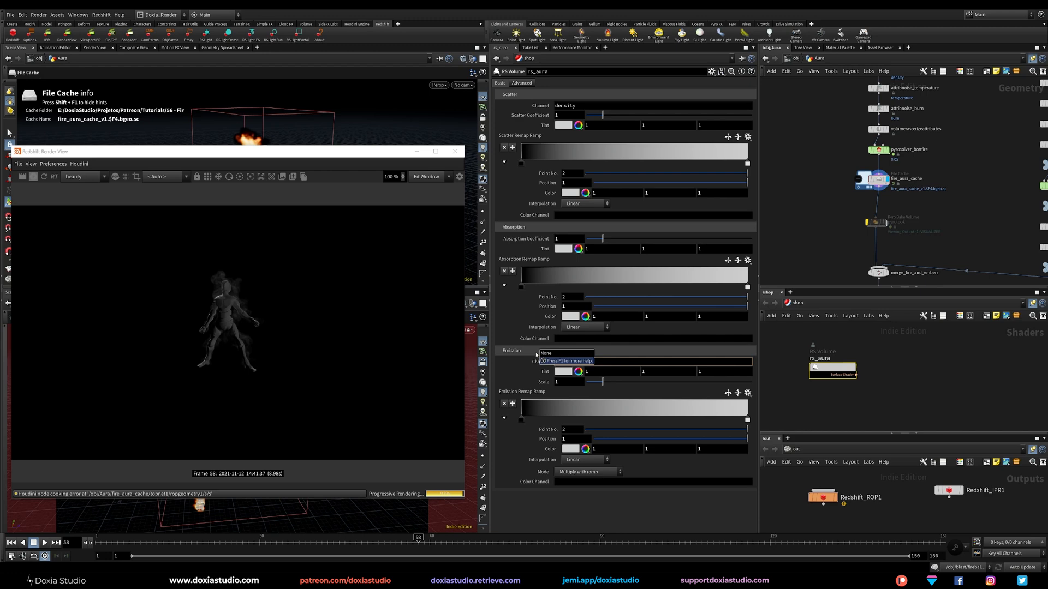
{"action": "type", "text": "temperature"}
{"action": "key", "text": "Return"}
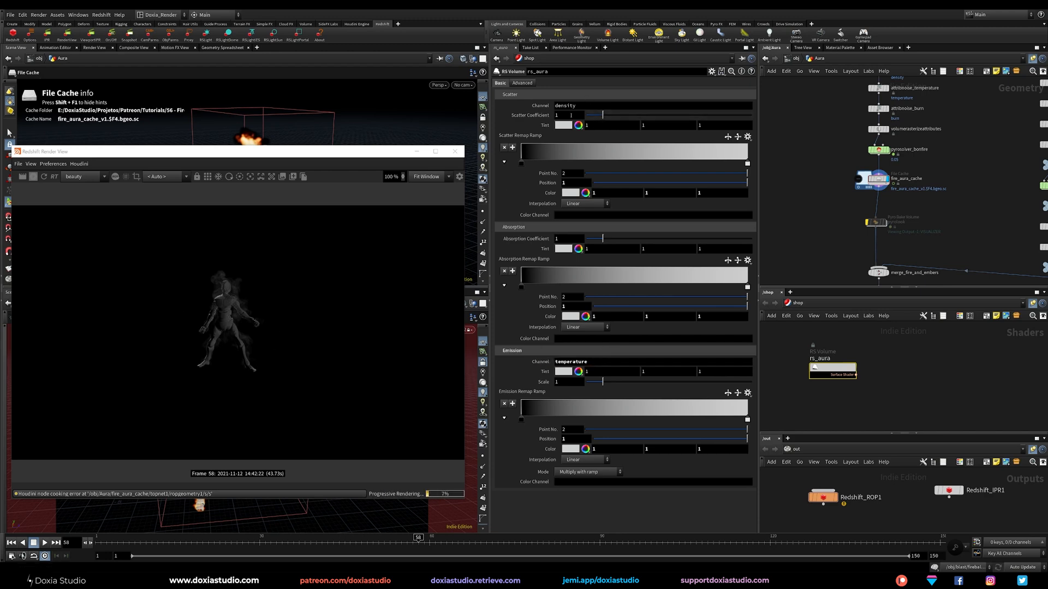
- Set rs_aura's scatter coefficient to 10 and its absorption coefficient to 5.58
{"action": "type", "text": "10"}
{"action": "key", "text": "Return"}
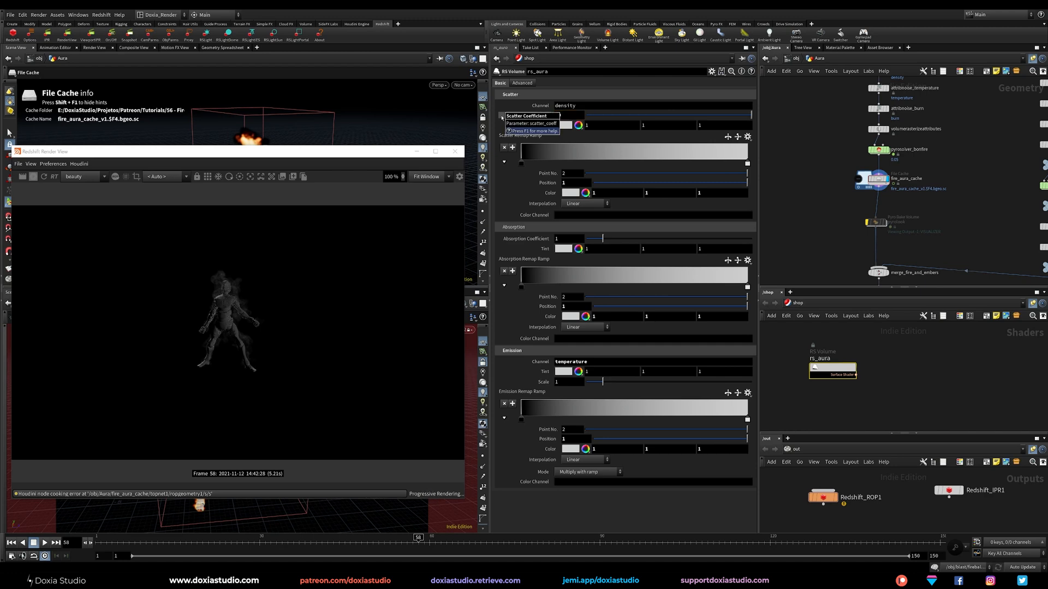
{"action": "left_click_drag", "start_coordinate": [603, 243], "coordinate": [678, 239]}
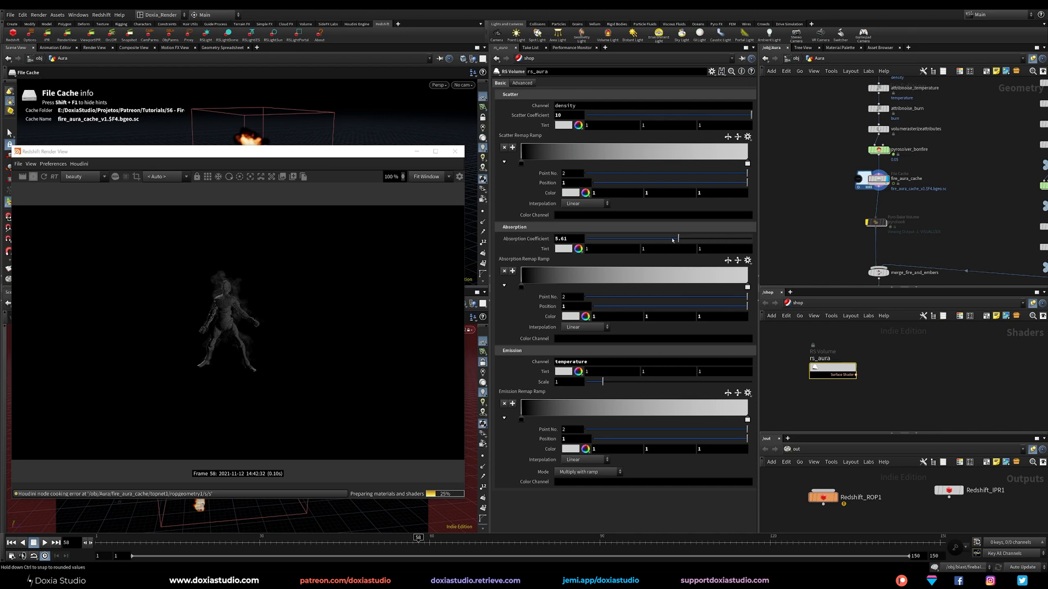
- Change rs_aura's scatter tint to pure red (1, 0, 0)
{"action": "left_click", "coordinate": [563, 125]}
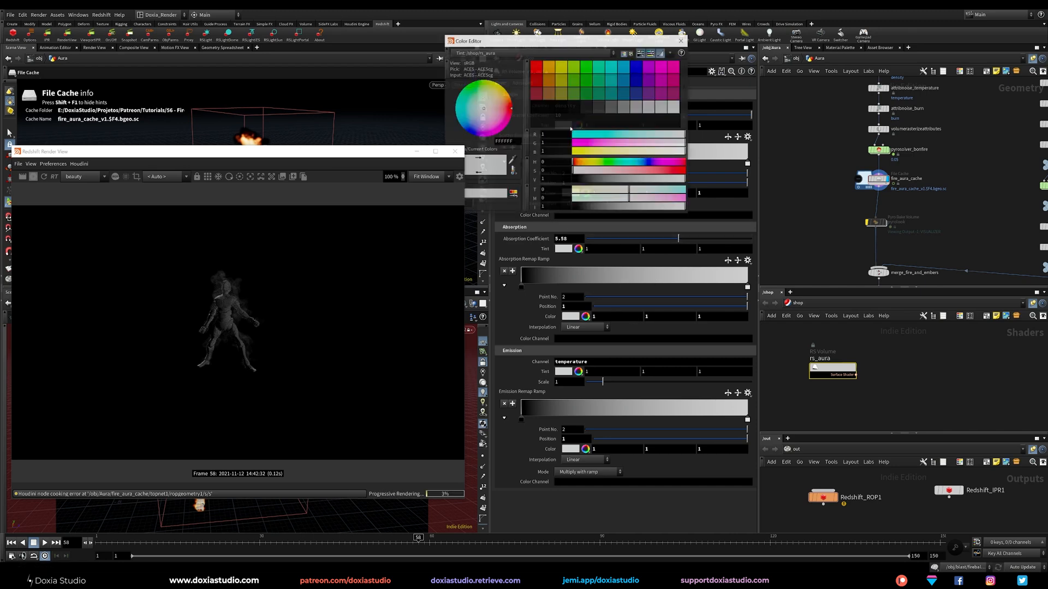
{"action": "left_click", "coordinate": [536, 66]}
{"action": "left_click", "coordinate": [681, 40]}
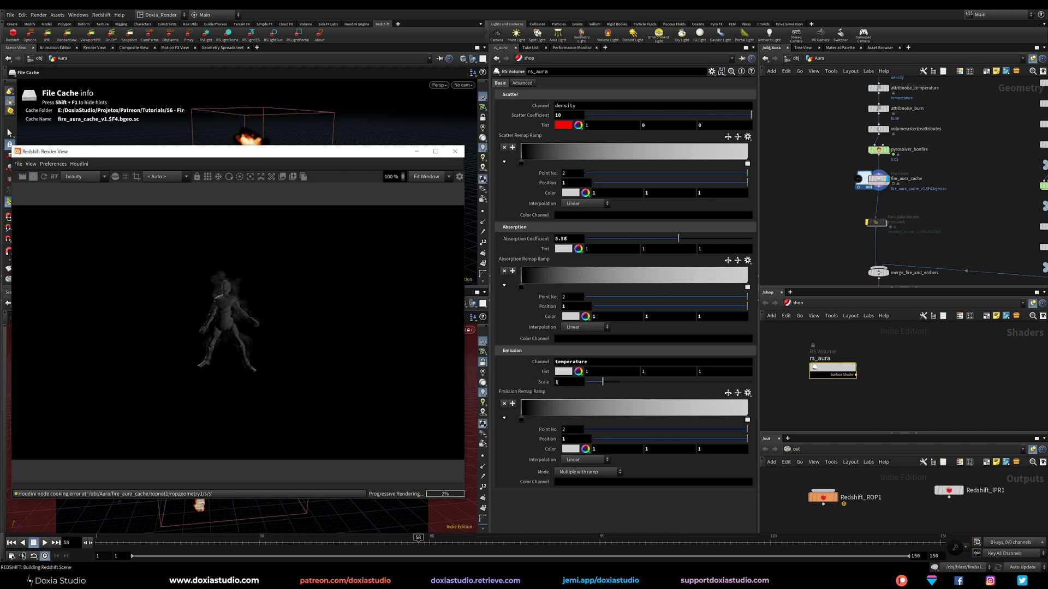
- Turn off the bypass on the pyrolook Pyro Bake Volume node and make it Aura's displayed and rendered node
{"action": "middle_click_drag", "start_coordinate": [838, 234], "coordinate": [826, 199]}
{"action": "scroll", "coordinate": [814, 230], "scroll_direction": "up", "scroll_amount": 3}
{"action": "left_click_drag", "start_coordinate": [840, 188], "coordinate": [886, 209]}
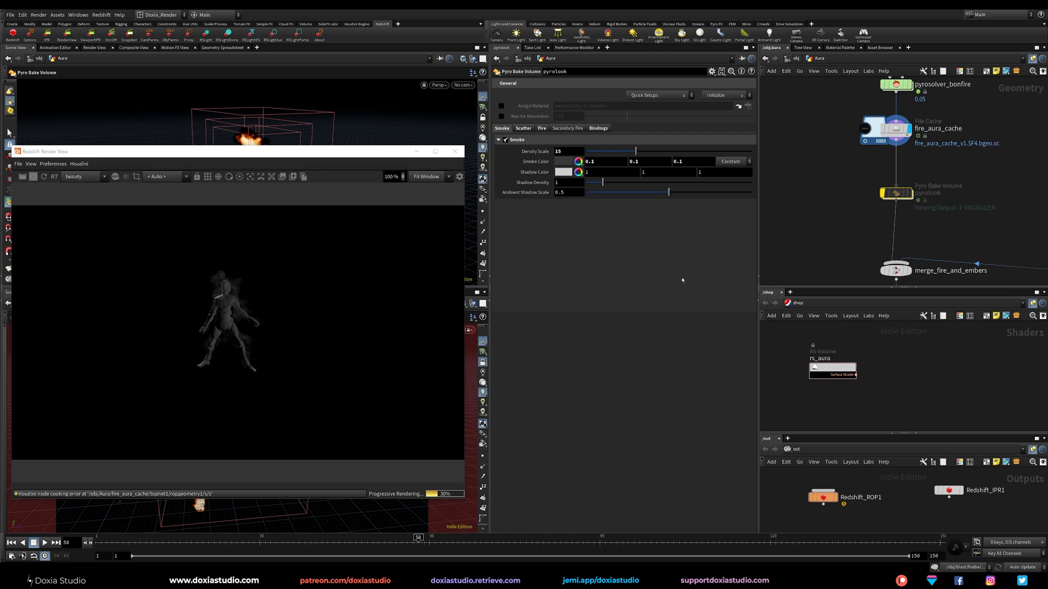
{"action": "mouse_move", "coordinate": [888, 186]}
{"action": "left_mouse_down"}
{"action": "mouse_move", "coordinate": [903, 195]}
{"action": "mouse_move", "coordinate": [894, 190]}
{"action": "left_mouse_up"}
{"action": "mouse_move", "coordinate": [892, 177]}
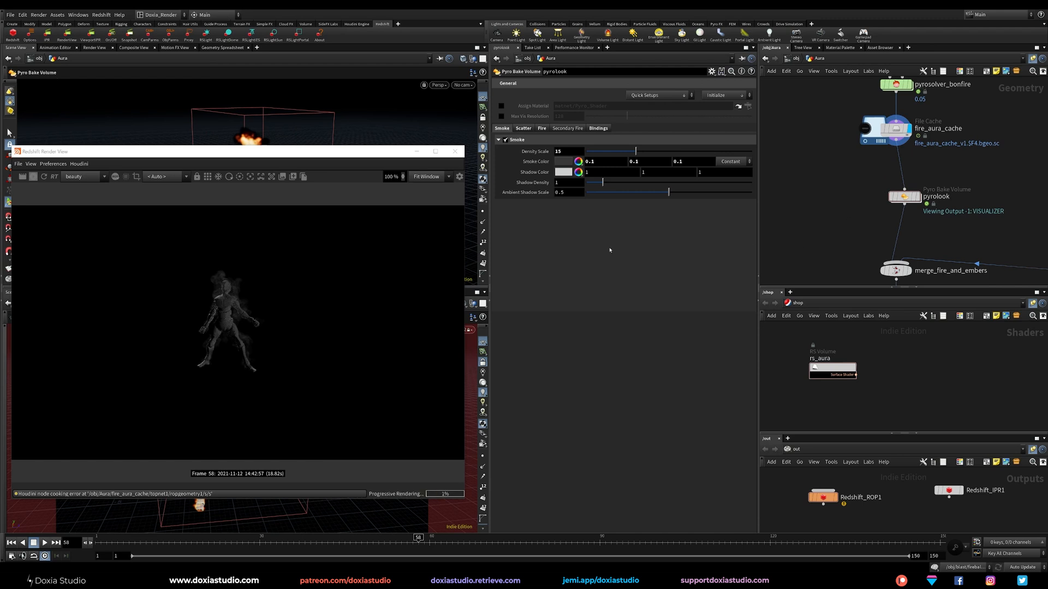
{"action": "left_click_drag", "start_coordinate": [904, 197], "coordinate": [888, 198]}
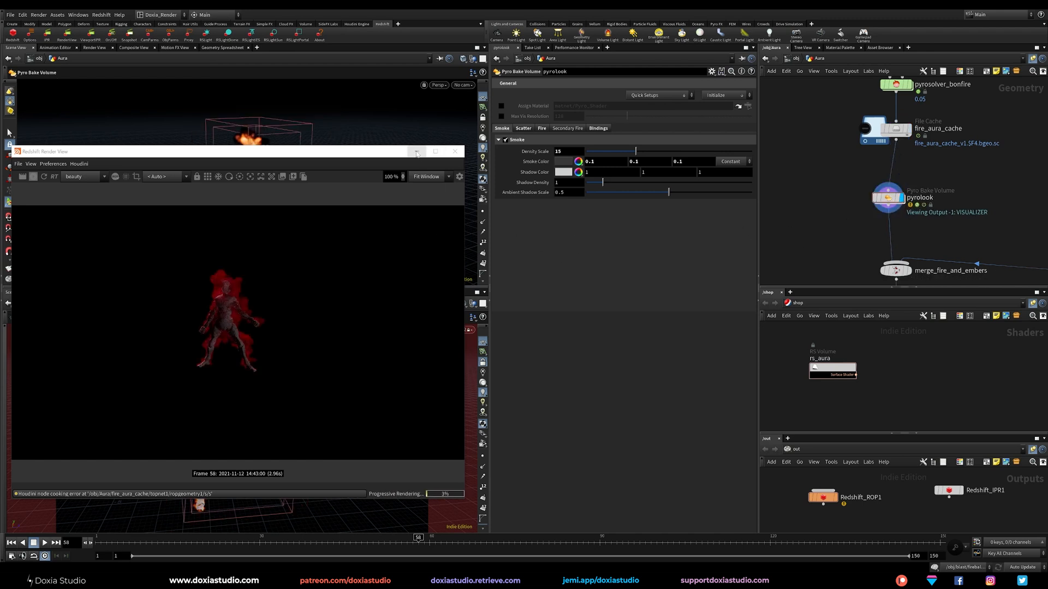
- Close the Redshift Render View and set pyrolook's smoke density scale to 17.99
{"action": "left_click", "coordinate": [455, 152]}
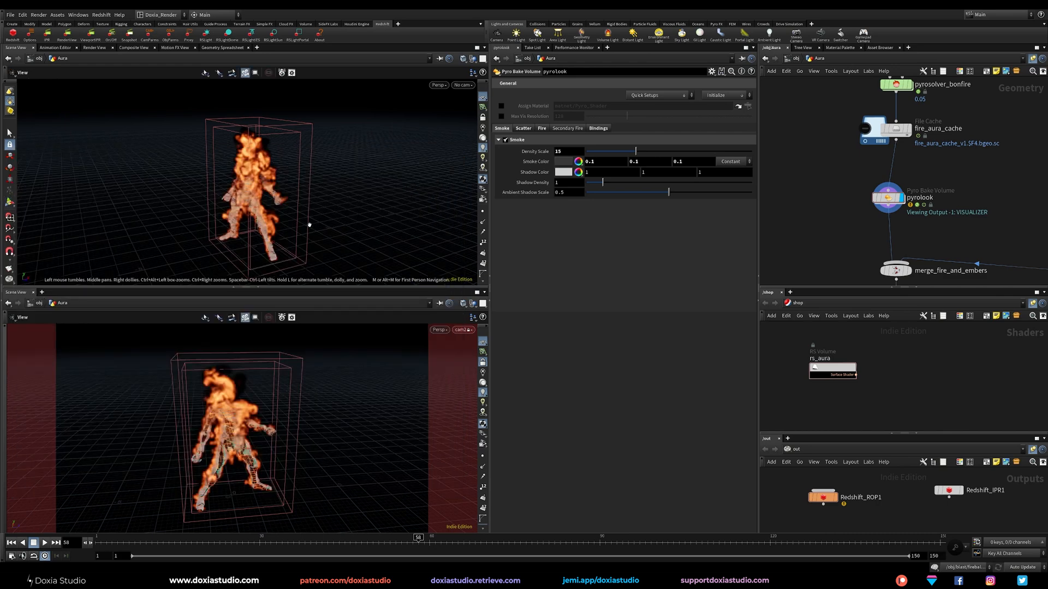
{"action": "right_click_drag", "start_coordinate": [323, 224], "coordinate": [441, 235], "text": "alt"}
{"action": "left_click_drag", "start_coordinate": [636, 151], "coordinate": [645, 151]}
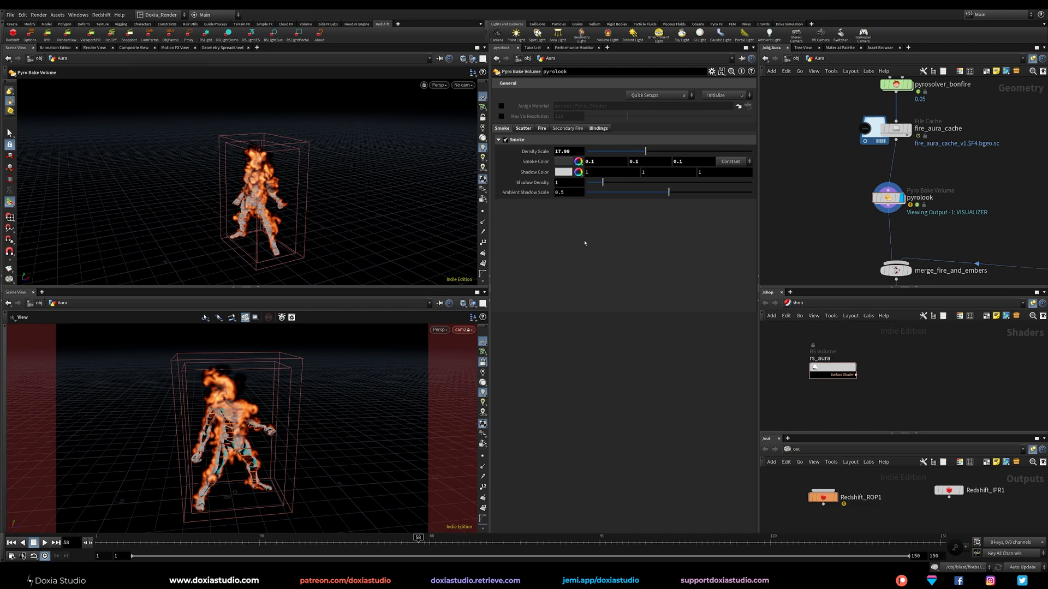
- Compare the rs_aura shader's channels with pyrolook's smoke and scatter settings
{"action": "left_click", "coordinate": [832, 369]}
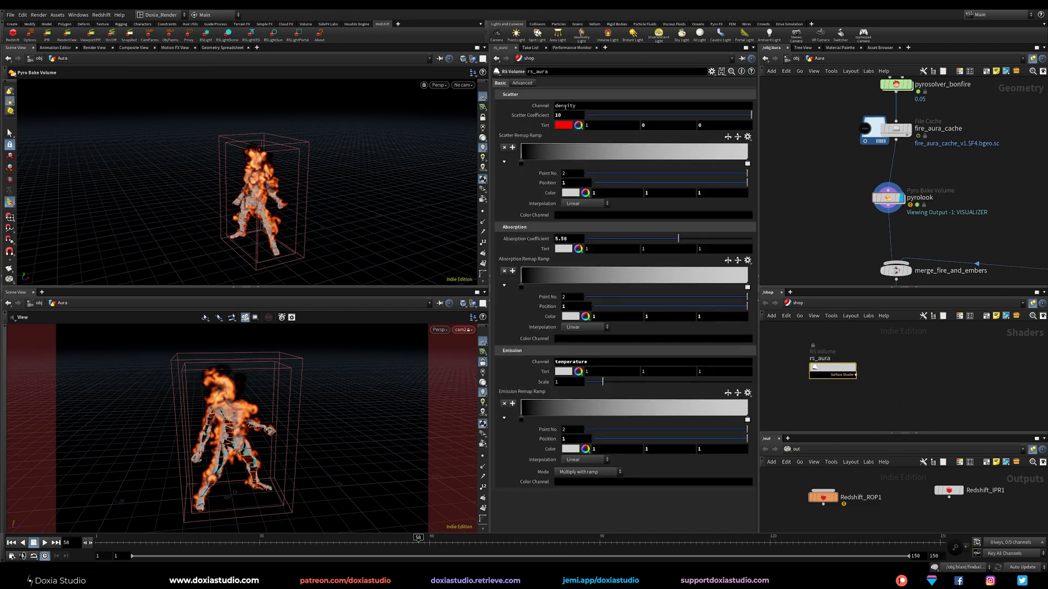
{"action": "left_click", "coordinate": [888, 199]}
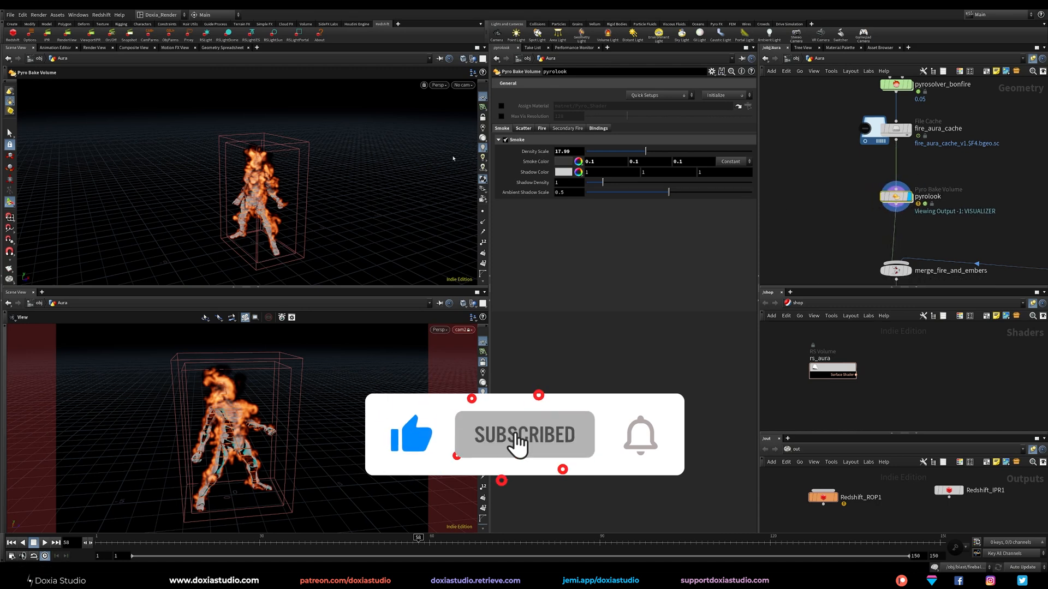
{"action": "left_click", "coordinate": [523, 128]}
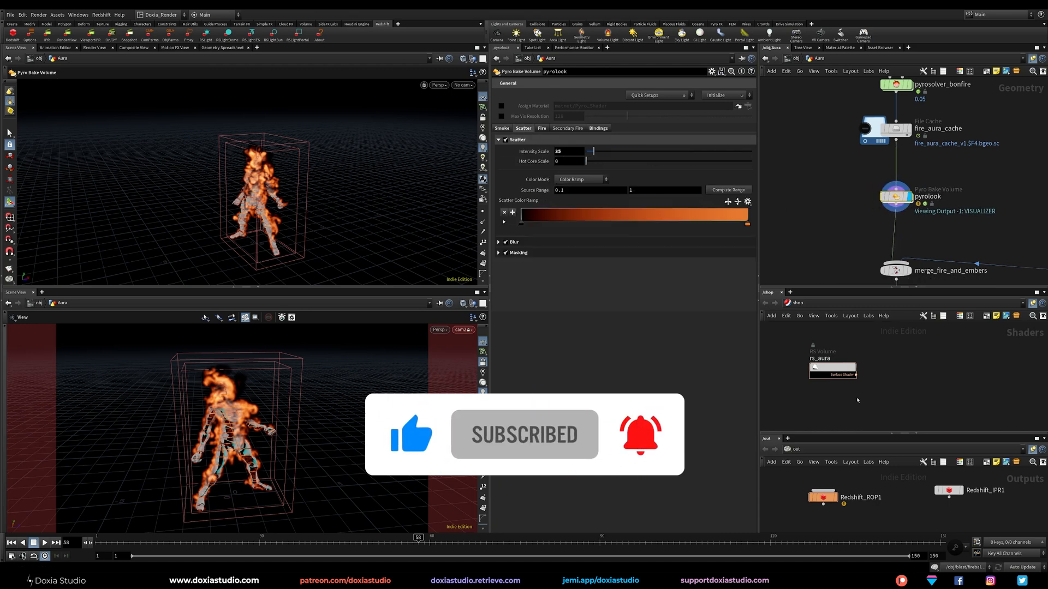
{"action": "left_click", "coordinate": [834, 369]}
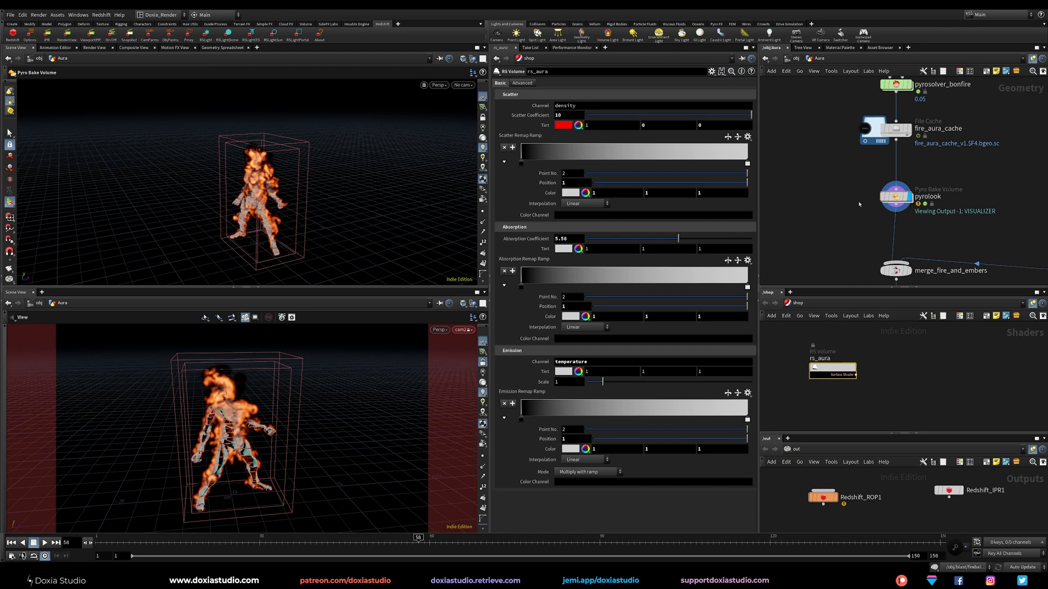
{"action": "left_click", "coordinate": [896, 197]}
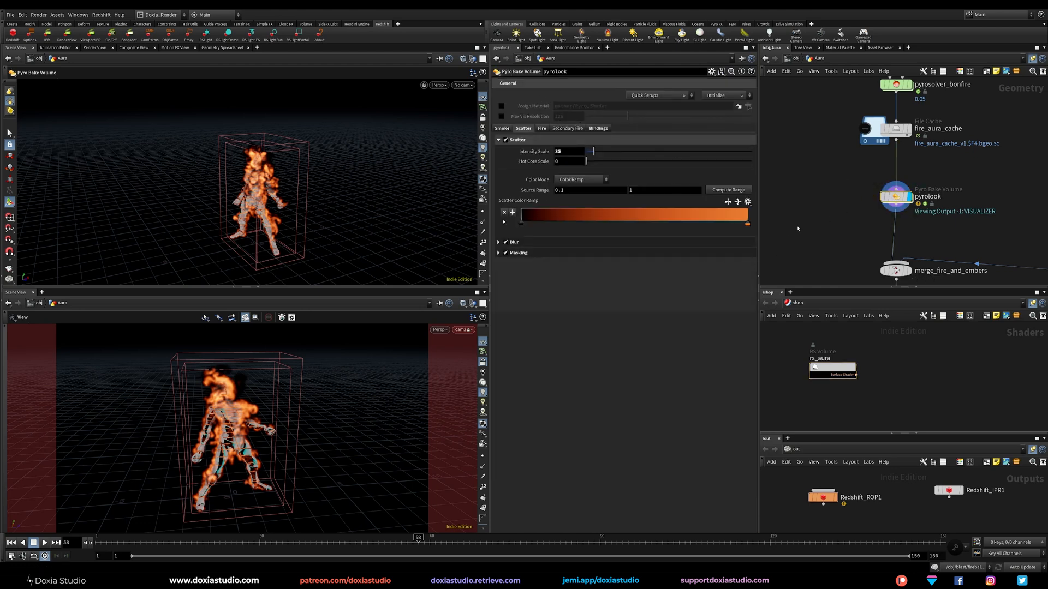
- Duplicate the OUT_Simple_Bonefire null, place the copy beside the merge node and wire it to pyrolook's output
{"action": "middle_click_drag", "start_coordinate": [849, 227], "coordinate": [810, 203]}
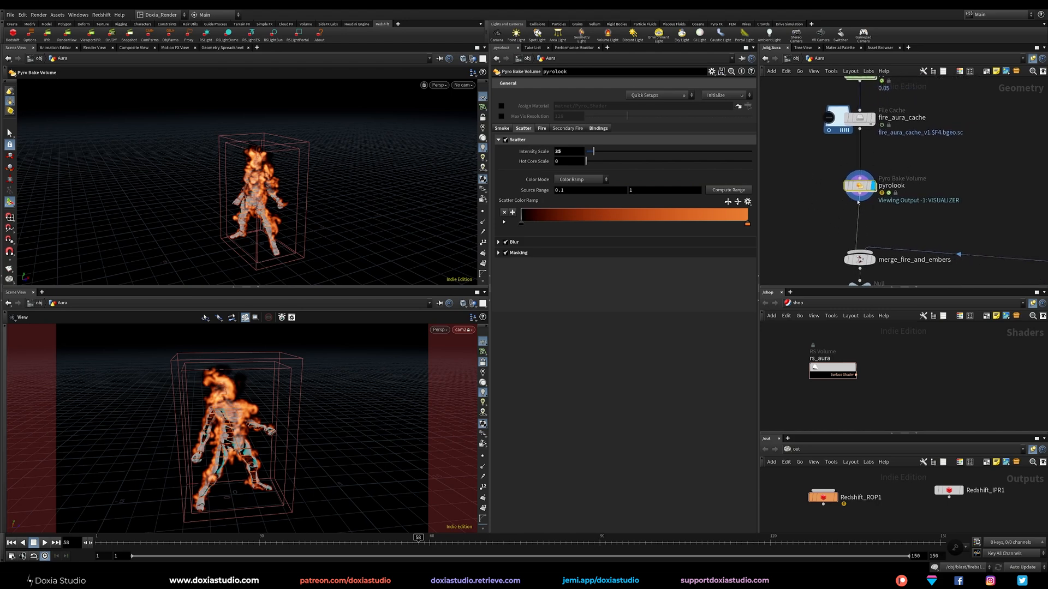
{"action": "left_click_drag", "start_coordinate": [859, 186], "coordinate": [834, 186]}
{"action": "middle_click_drag", "start_coordinate": [888, 226], "coordinate": [892, 214]}
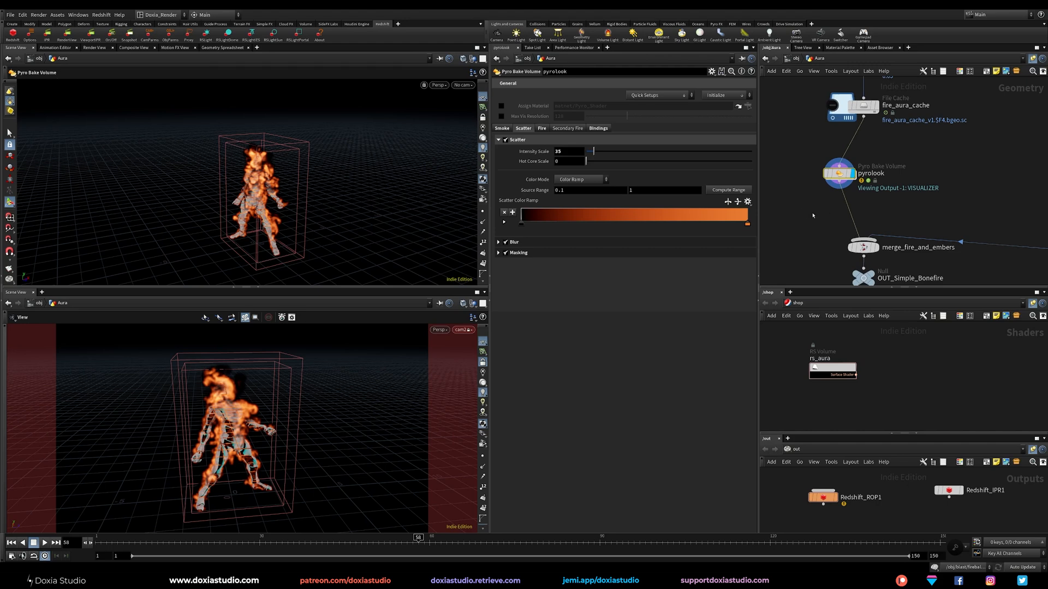
{"action": "left_click_drag", "start_coordinate": [864, 279], "coordinate": [796, 230]}
- Set pyrolook's scatter intensity scale to 351 and open its Fire settings
{"action": "left_click", "coordinate": [839, 174]}
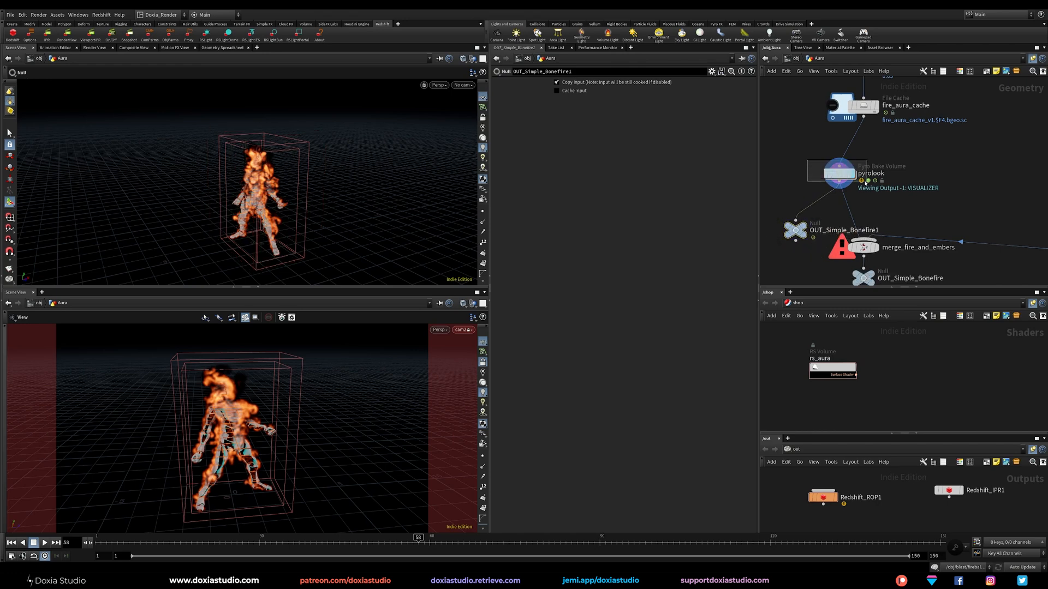
{"action": "left_click_drag", "start_coordinate": [593, 151], "coordinate": [658, 156]}
{"action": "left_click", "coordinate": [541, 128]}
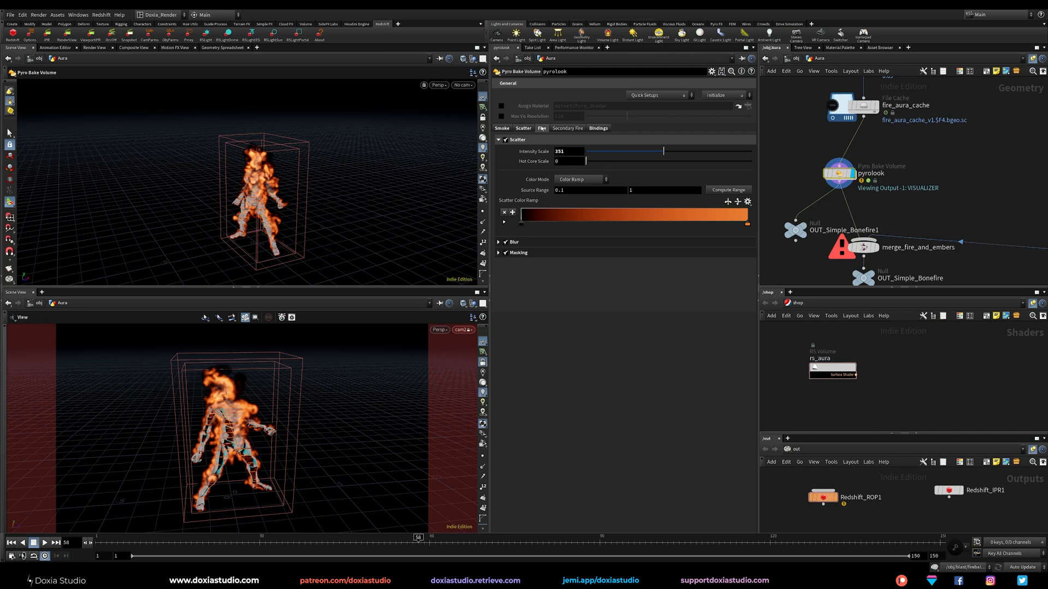
- Set pyrolook's fire intensity scale to 225 and display the OUT_Simple_Bonefire1 null for comparison
{"action": "left_click_drag", "start_coordinate": [590, 152], "coordinate": [629, 153]}
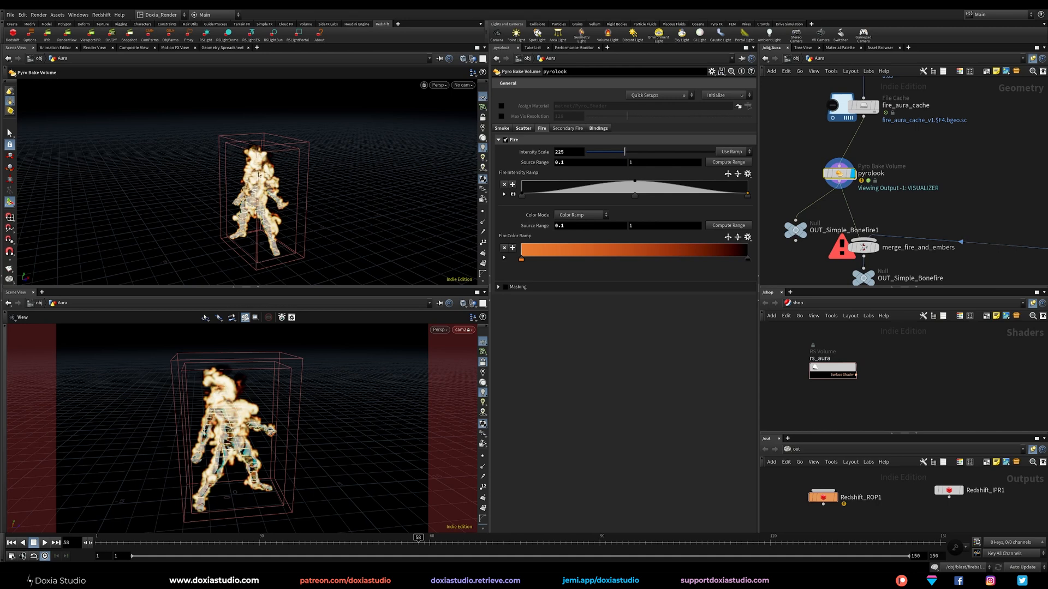
{"action": "left_click", "coordinate": [811, 230]}
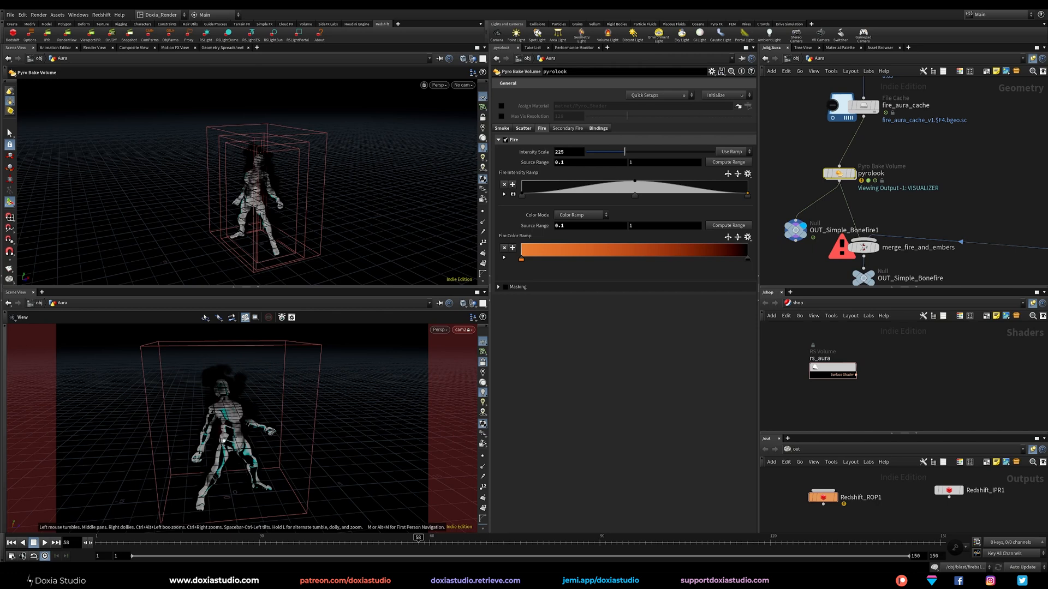
{"action": "left_click_drag", "start_coordinate": [228, 447], "coordinate": [265, 433]}
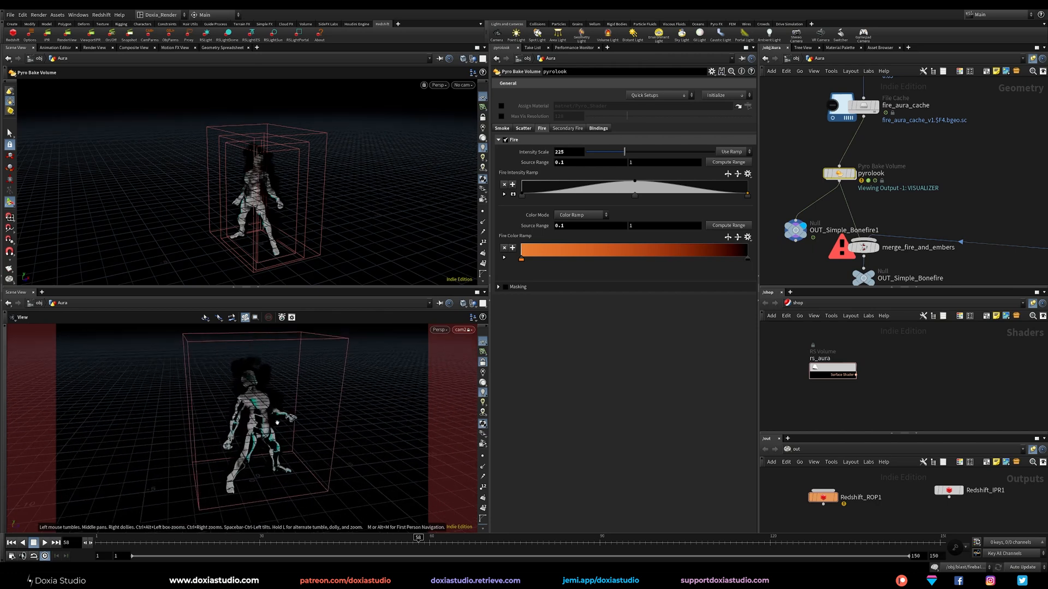
- Move pyrolook and OUT_Simple_Bonefire1 away from the merge node and set pyrolook's smoke density scale to 7.51
{"action": "left_click", "coordinate": [817, 174]}
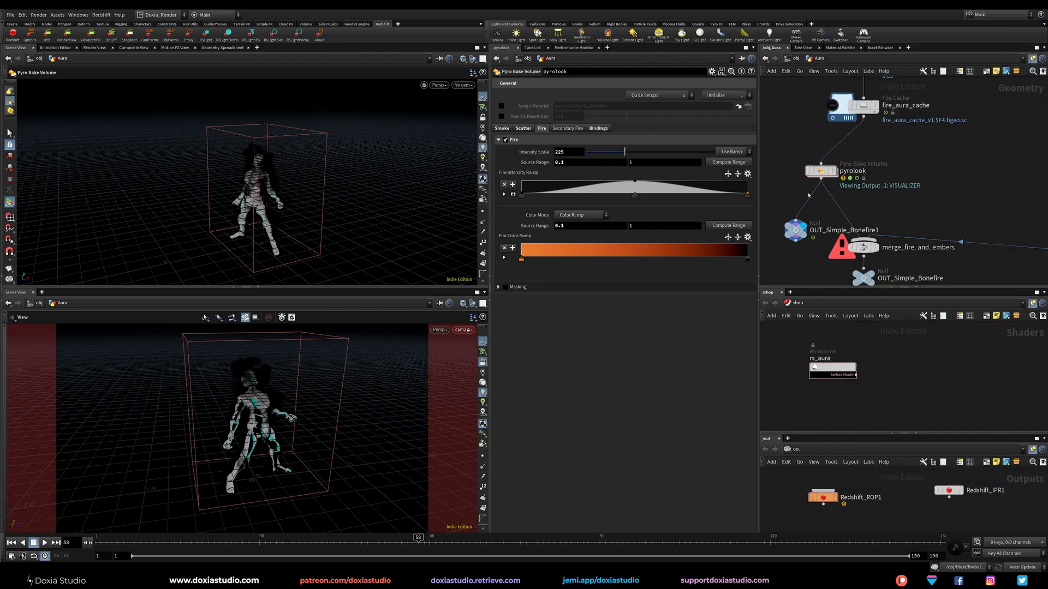
{"action": "left_click_drag", "start_coordinate": [796, 230], "coordinate": [784, 219]}
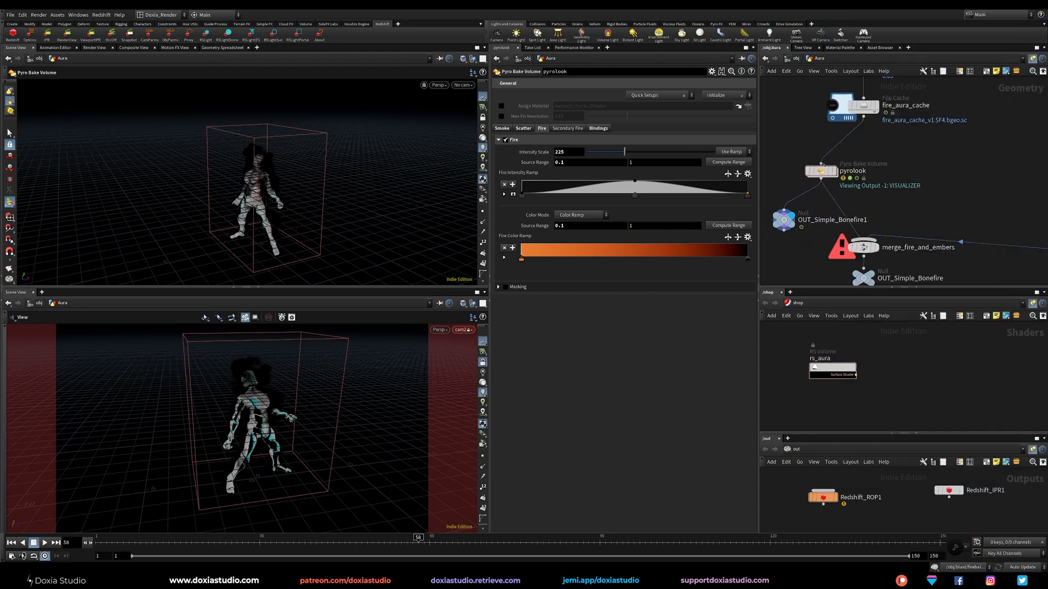
{"action": "left_click_drag", "start_coordinate": [822, 165], "coordinate": [813, 161]}
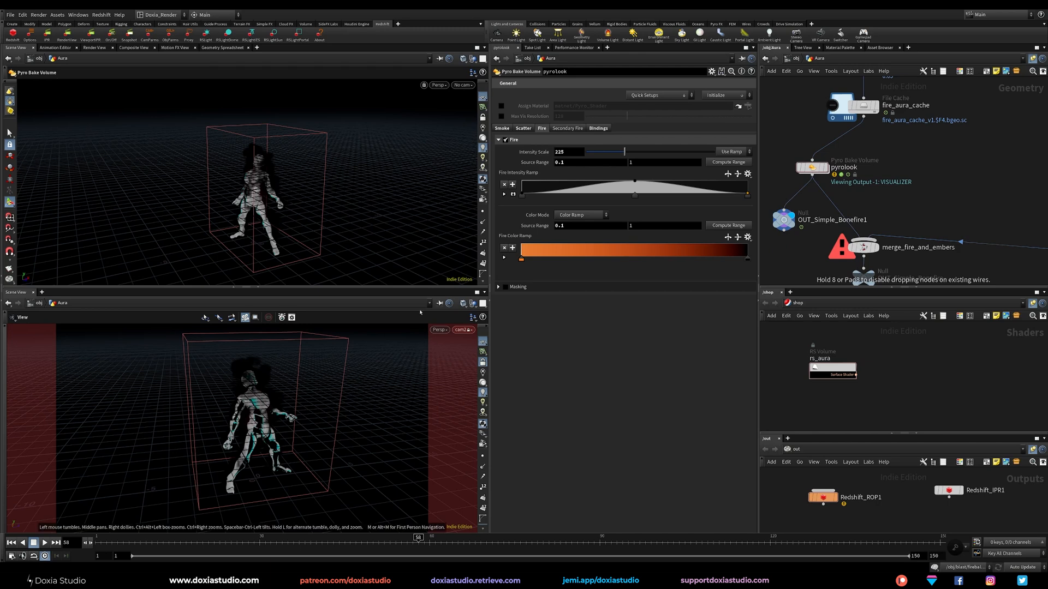
{"action": "mouse_move", "coordinate": [624, 151]}
{"action": "left_mouse_down"}
{"action": "mouse_move", "coordinate": [596, 153]}
{"action": "mouse_move", "coordinate": [611, 158]}
{"action": "left_mouse_up"}
{"action": "left_click", "coordinate": [501, 129]}
- Compare the pyrolook result with the raw fire_aura_cache volume in the viewport and go to frame 74
{"action": "left_click", "coordinate": [826, 168]}
{"action": "left_click_drag", "start_coordinate": [813, 169], "coordinate": [808, 168]}
{"action": "left_click_drag", "start_coordinate": [836, 371], "coordinate": [838, 379]}
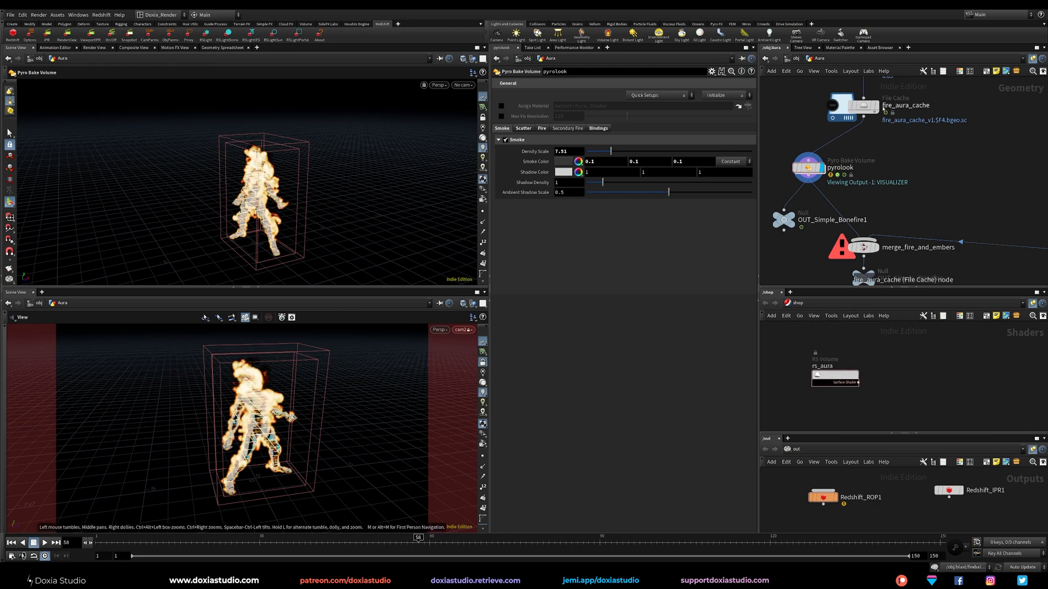
{"action": "left_click", "coordinate": [867, 105]}
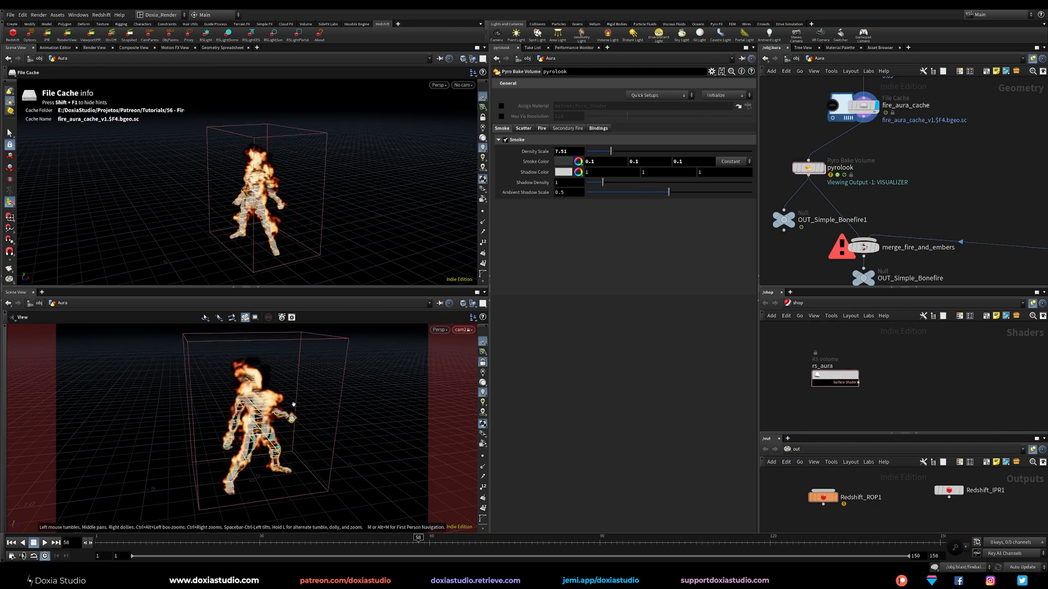
{"action": "left_click_drag", "start_coordinate": [411, 543], "coordinate": [509, 545]}
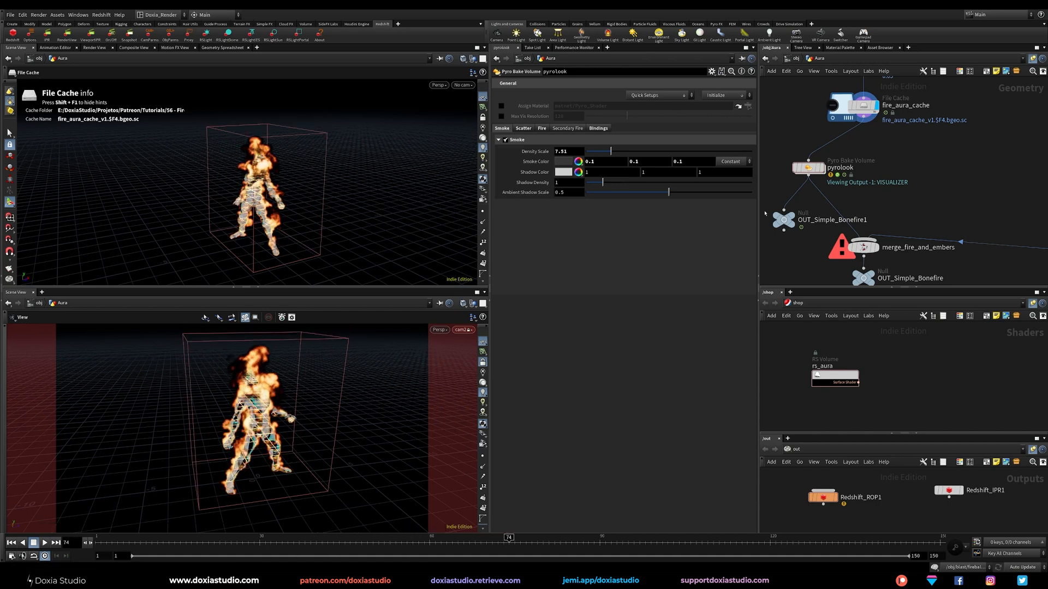
- Disconnect pyrolook from the merge node and wire OUT_Simple_Bonefire1 directly to fire_aura_cache's output
{"action": "left_click_drag", "start_coordinate": [813, 171], "coordinate": [824, 173]}
{"action": "left_click_drag", "start_coordinate": [785, 222], "coordinate": [771, 158]}
{"action": "left_click_drag", "start_coordinate": [864, 117], "coordinate": [791, 179]}
{"action": "key", "text": "y"}
{"action": "left_click_drag", "start_coordinate": [831, 212], "coordinate": [788, 235]}
{"action": "left_click_drag", "start_coordinate": [791, 180], "coordinate": [779, 190]}
{"action": "left_click", "coordinate": [779, 141]}
{"action": "left_click_drag", "start_coordinate": [770, 142], "coordinate": [789, 148]}
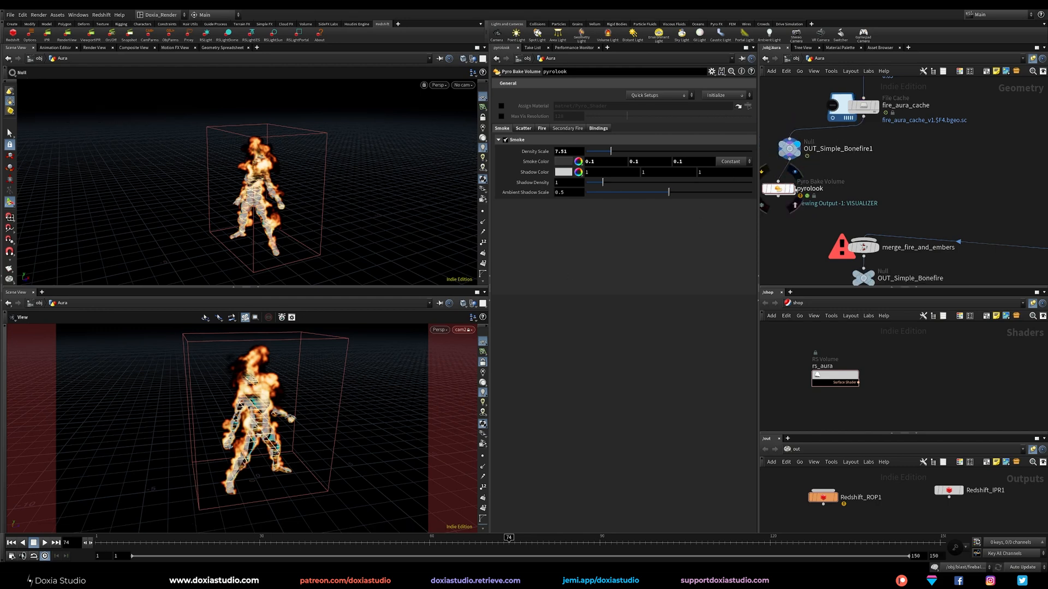
- Align pyrolook beneath OUT_Simple_Bonefire1 and check the parameters of both nodes
{"action": "left_click", "coordinate": [793, 191]}
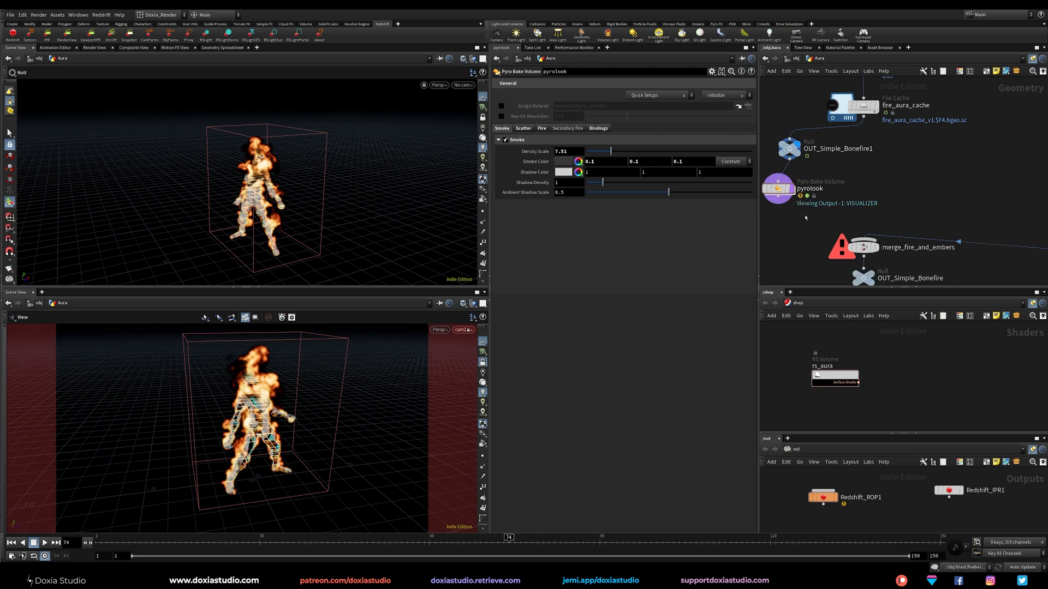
{"action": "left_click_drag", "start_coordinate": [791, 191], "coordinate": [803, 190]}
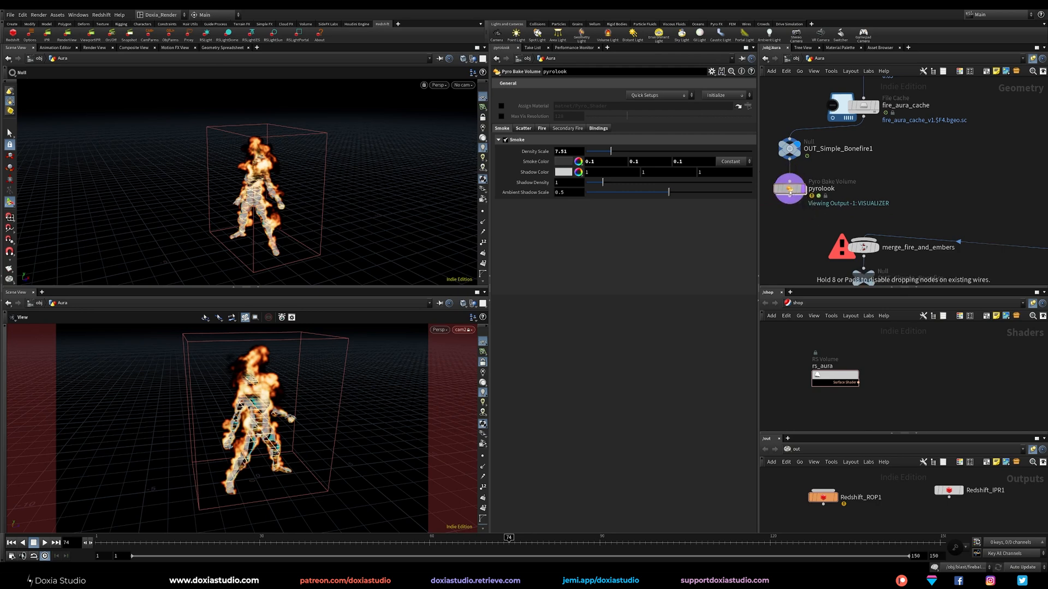
{"action": "left_click_drag", "start_coordinate": [775, 229], "coordinate": [822, 172]}
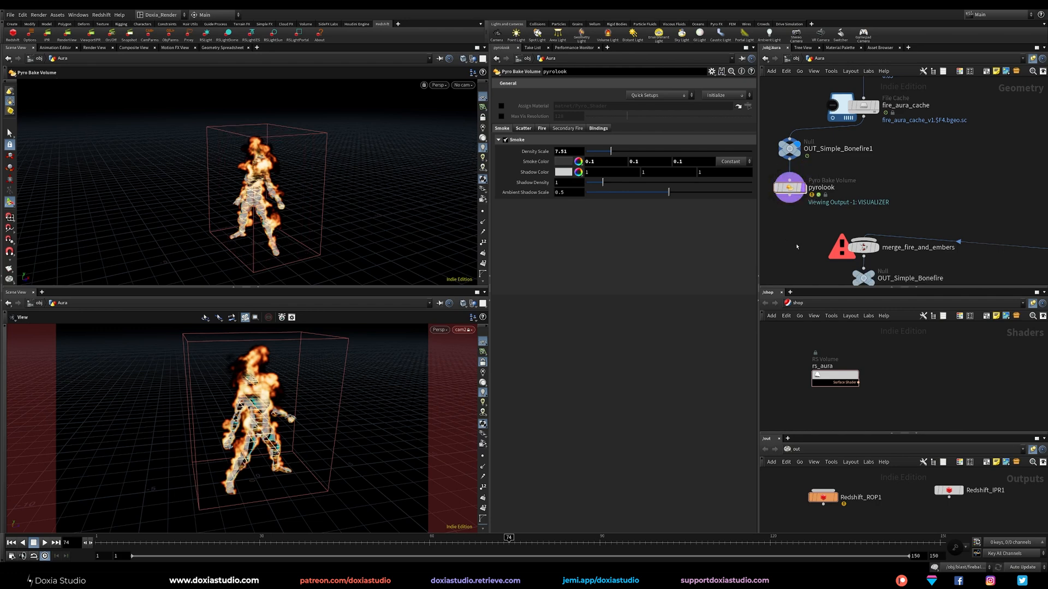
{"action": "left_click", "coordinate": [786, 146]}
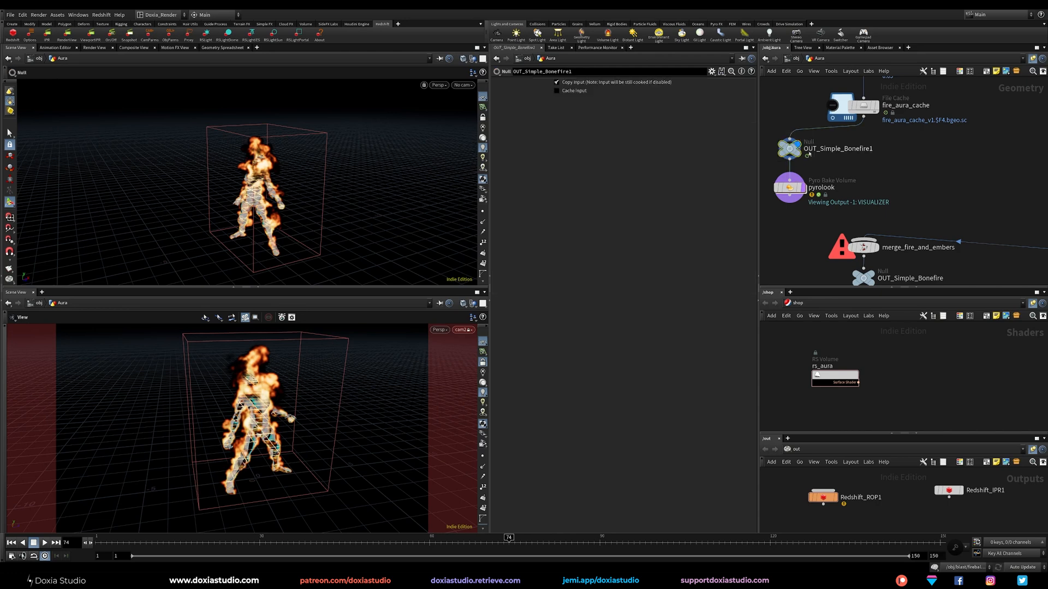
{"action": "left_click", "coordinate": [816, 179]}
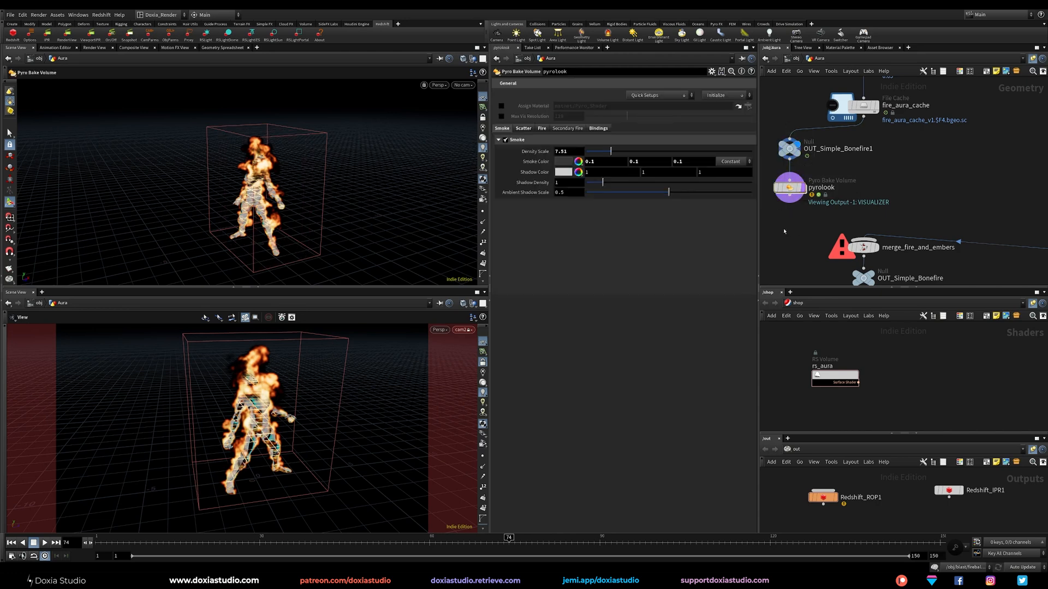
- Return to the object level, save the scene and render it in the Redshift Render View
{"action": "key", "text": "u"}
{"action": "key", "text": "ctrl+s"}
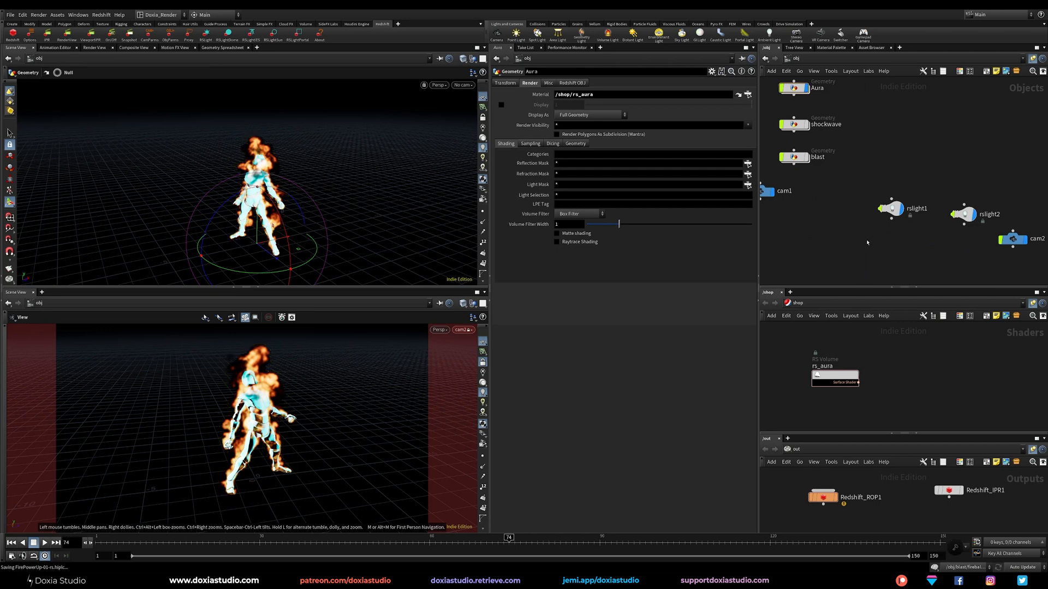
{"action": "left_click", "coordinate": [65, 38]}
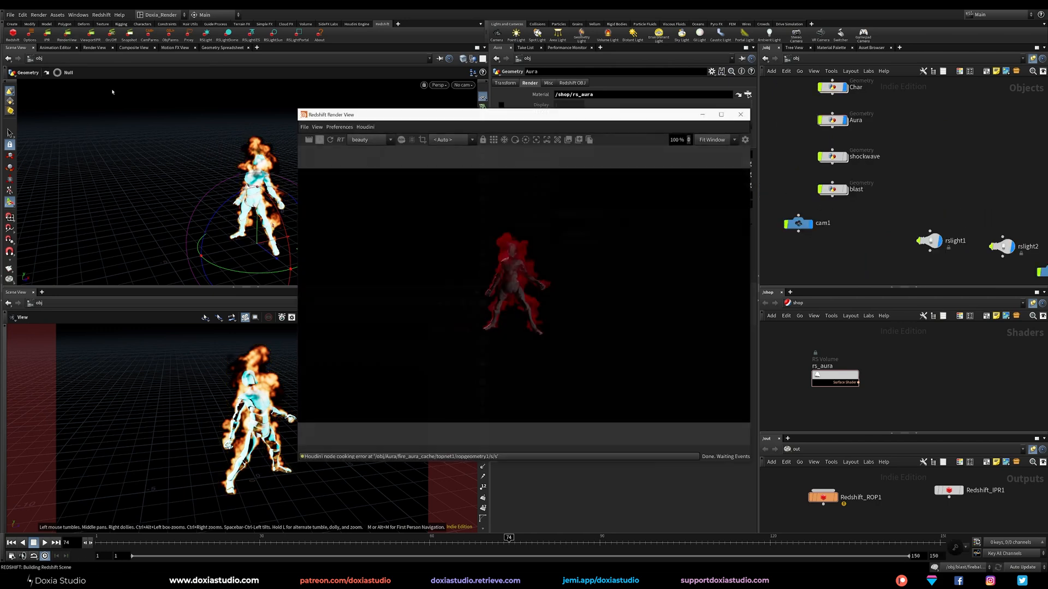
{"action": "left_click_drag", "start_coordinate": [530, 113], "coordinate": [270, 125]}
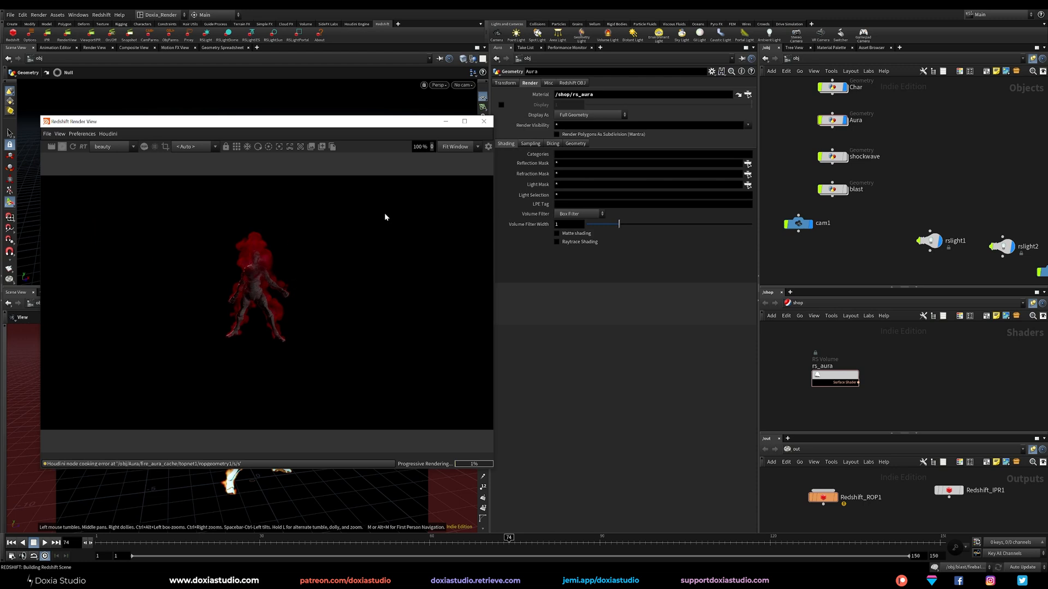
- Change the rs_aura shader's scatter tint to white
{"action": "left_click_drag", "start_coordinate": [907, 350], "coordinate": [813, 404]}
{"action": "left_click", "coordinate": [563, 126]}
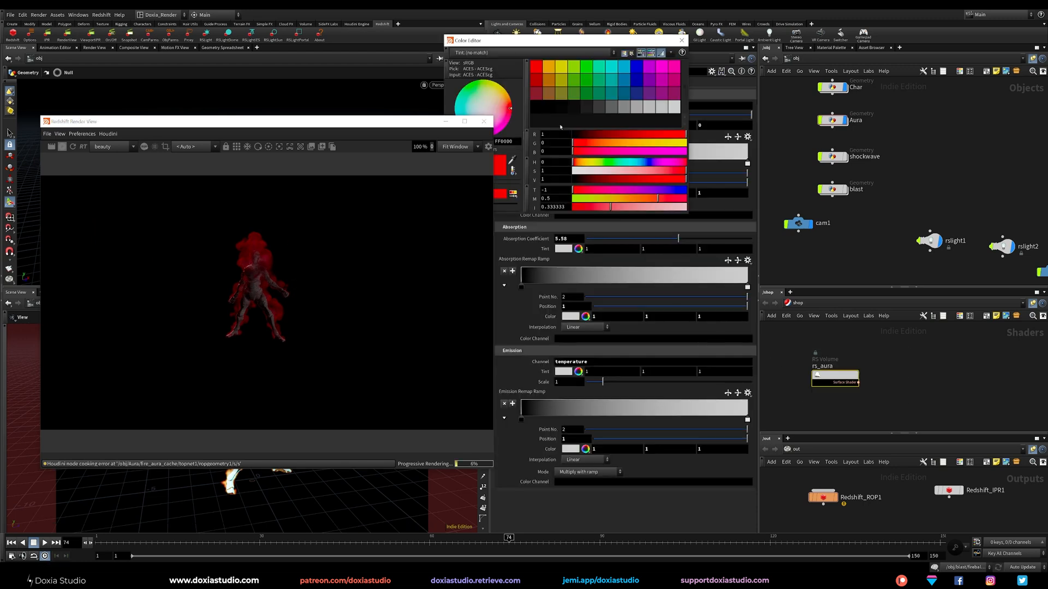
{"action": "left_click", "coordinate": [675, 108]}
{"action": "left_click", "coordinate": [682, 40]}
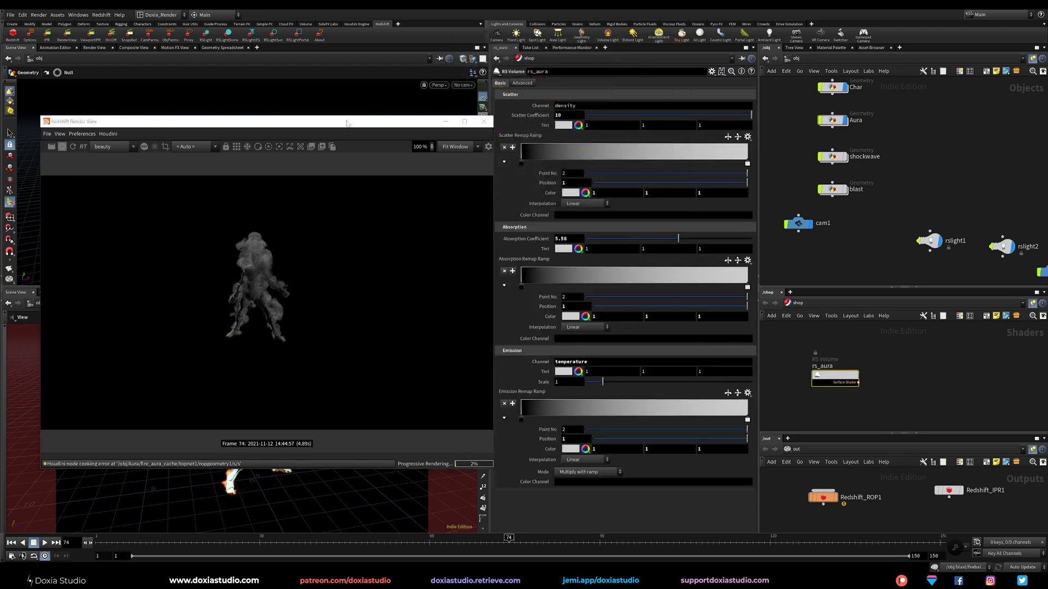
- Set rs_aura's scatter coefficient to 6.11 and its absorption coefficient to 2.54
{"action": "left_click_drag", "start_coordinate": [339, 123], "coordinate": [303, 130]}
{"action": "left_click_drag", "start_coordinate": [592, 115], "coordinate": [687, 122]}
{"action": "left_click", "coordinate": [627, 238]}
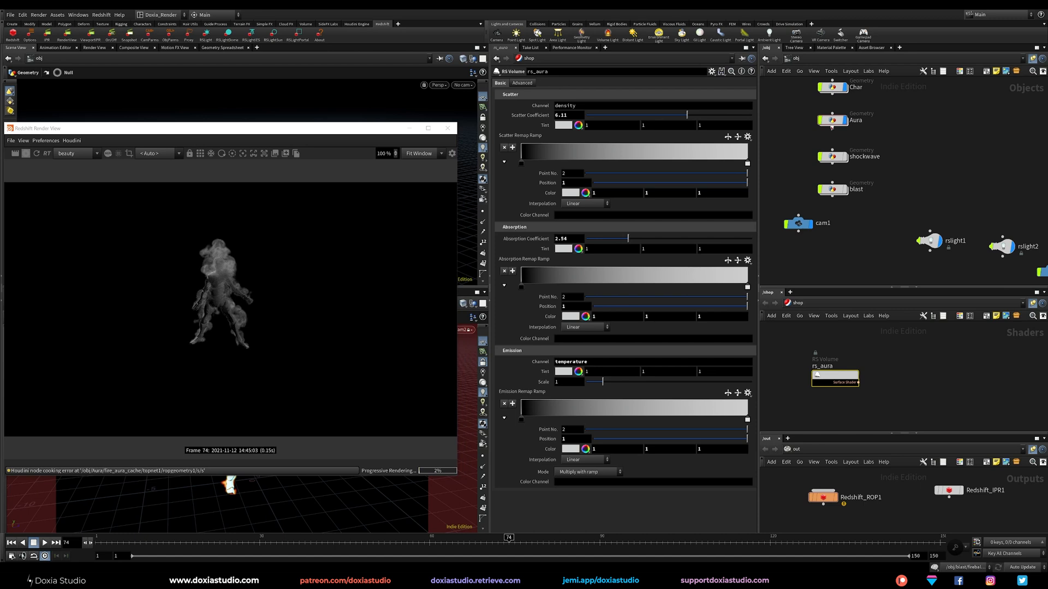
- Inspect OUT_Simple_Bonefire1's volume fields inside Aura and compare them with the rs_aura channels
{"action": "double_click", "coordinate": [827, 127]}
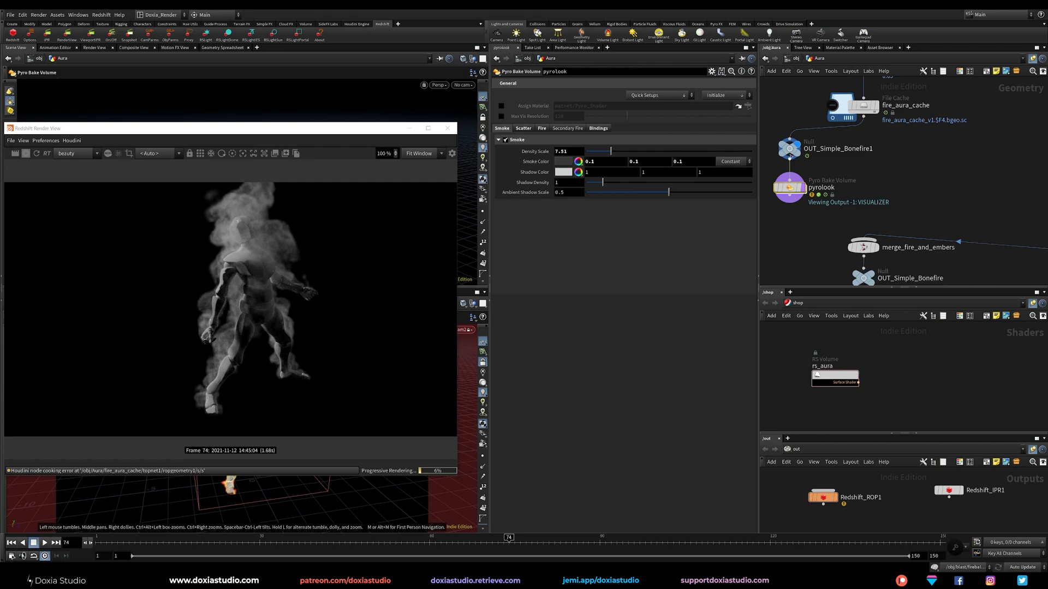
{"action": "left_click", "coordinate": [766, 149]}
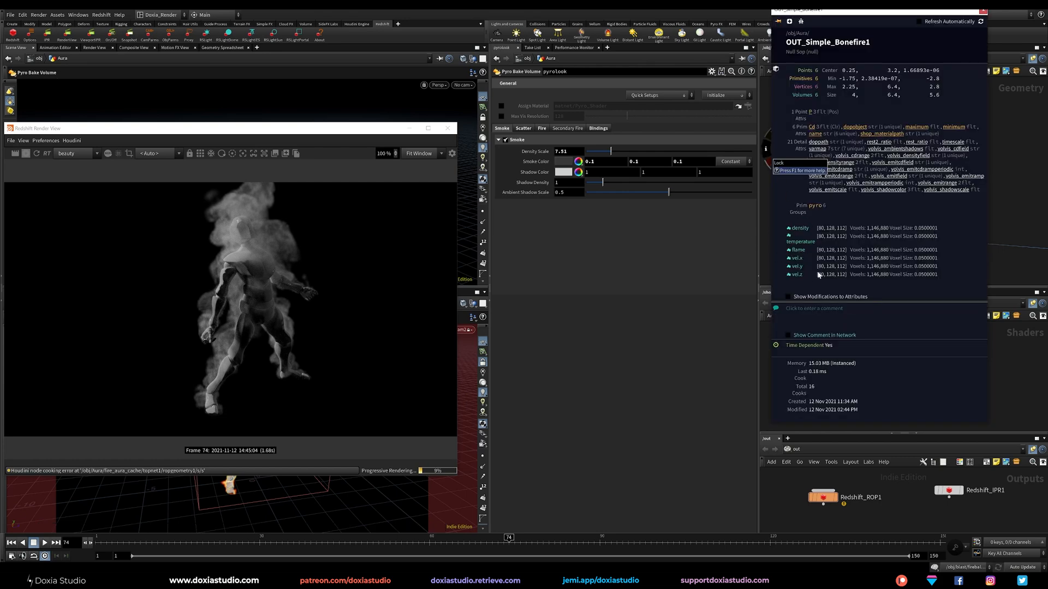
{"action": "left_click", "coordinate": [835, 376]}
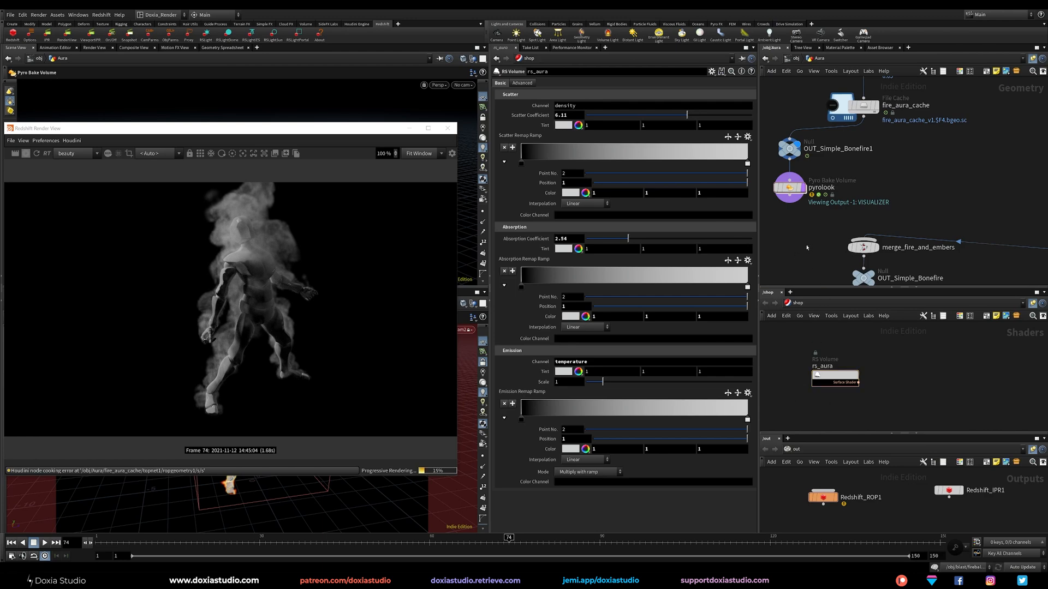
- Return to the object level and set rs_aura's scatter coefficient to 4.49
{"action": "key", "text": "u"}
{"action": "left_click", "coordinate": [835, 377]}
{"action": "left_click_drag", "start_coordinate": [686, 114], "coordinate": [661, 115]}
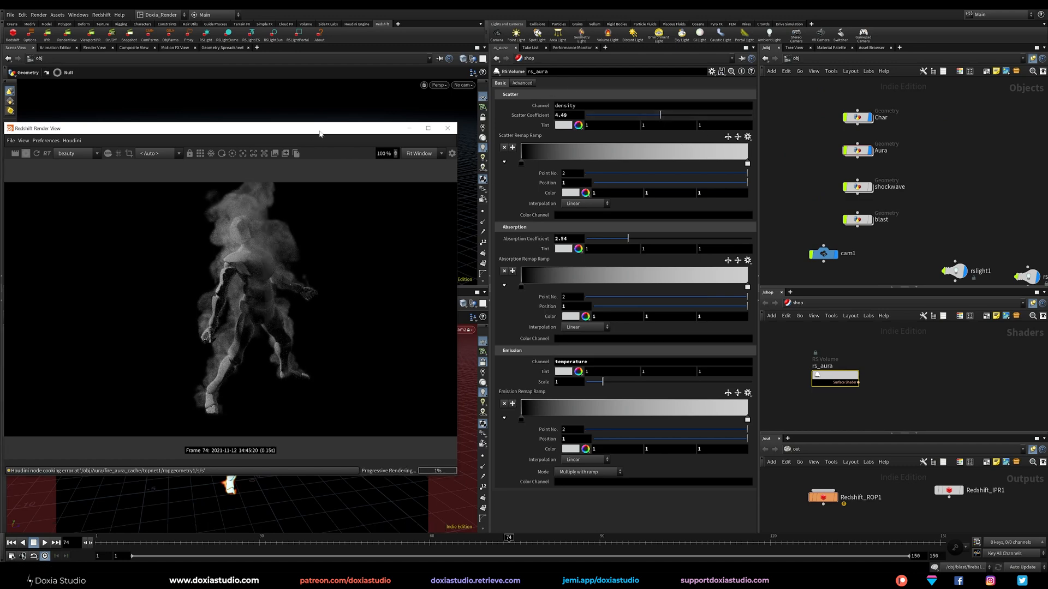
- Render through /obj/cam2 in the Redshift Render View and set rs_aura's scatter coefficient to 3.53
{"action": "left_click_drag", "start_coordinate": [319, 133], "coordinate": [712, 111]}
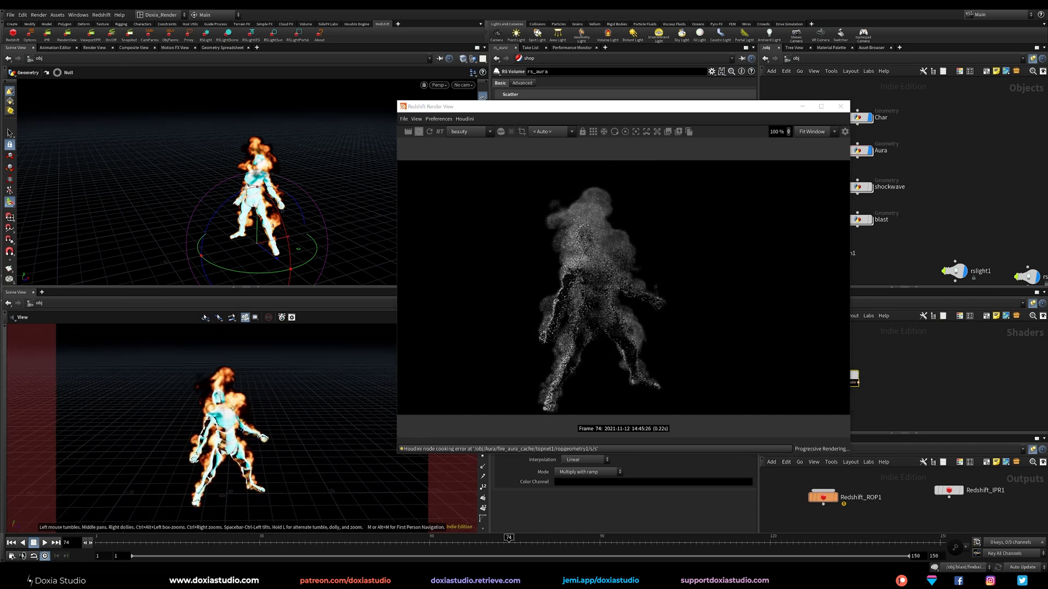
{"action": "left_click", "coordinate": [545, 132]}
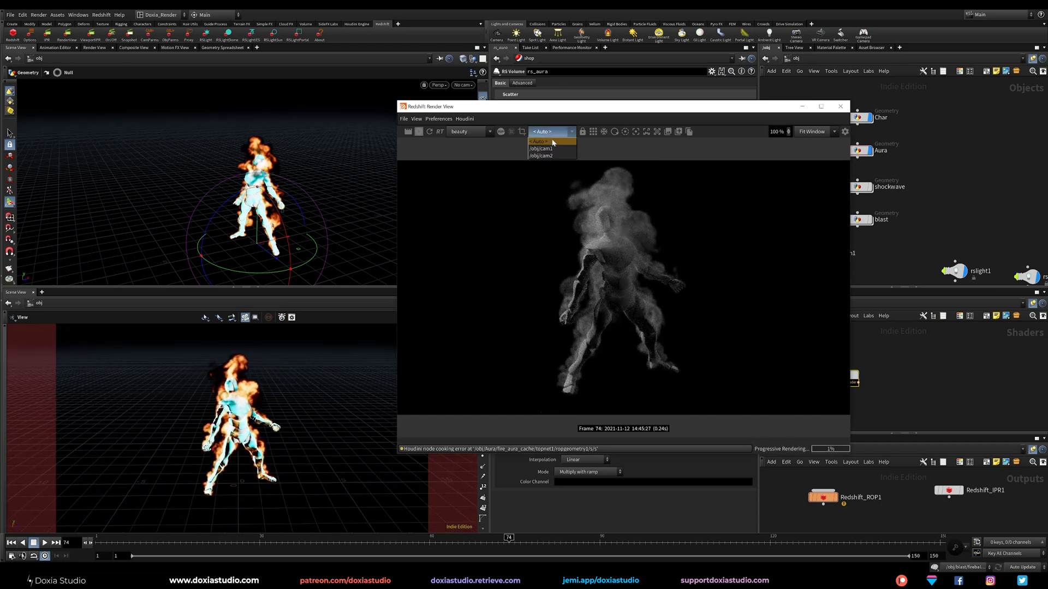
{"action": "left_click", "coordinate": [552, 150]}
{"action": "left_click_drag", "start_coordinate": [585, 111], "coordinate": [205, 159]}
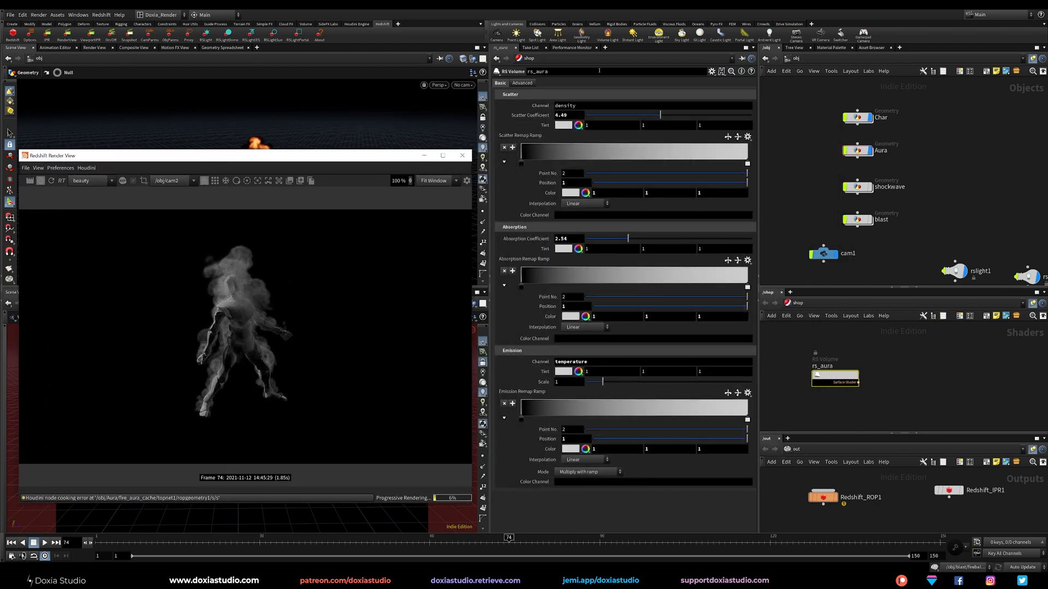
{"action": "left_click_drag", "start_coordinate": [660, 115], "coordinate": [696, 115]}
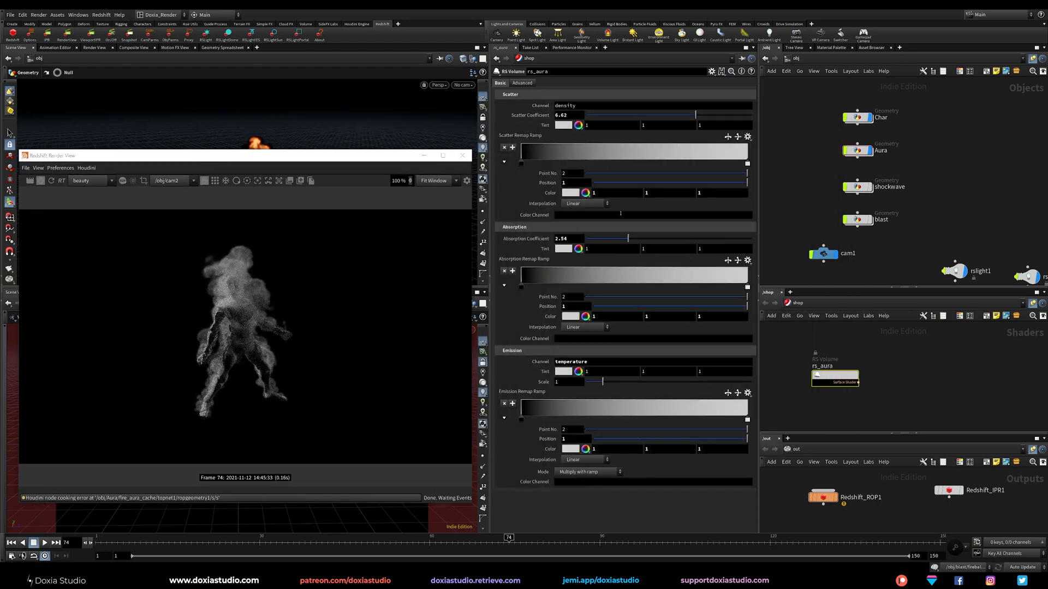
{"action": "left_click", "coordinate": [644, 115]}
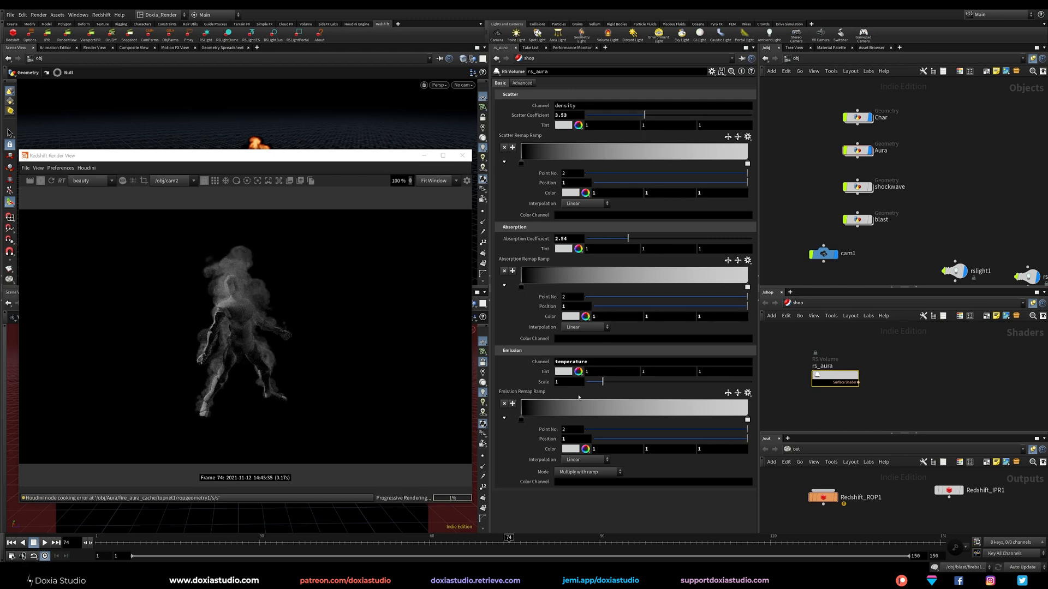
- Apply the Blackbody preset to rs_aura's emission remap ramp
{"action": "left_click", "coordinate": [564, 371]}
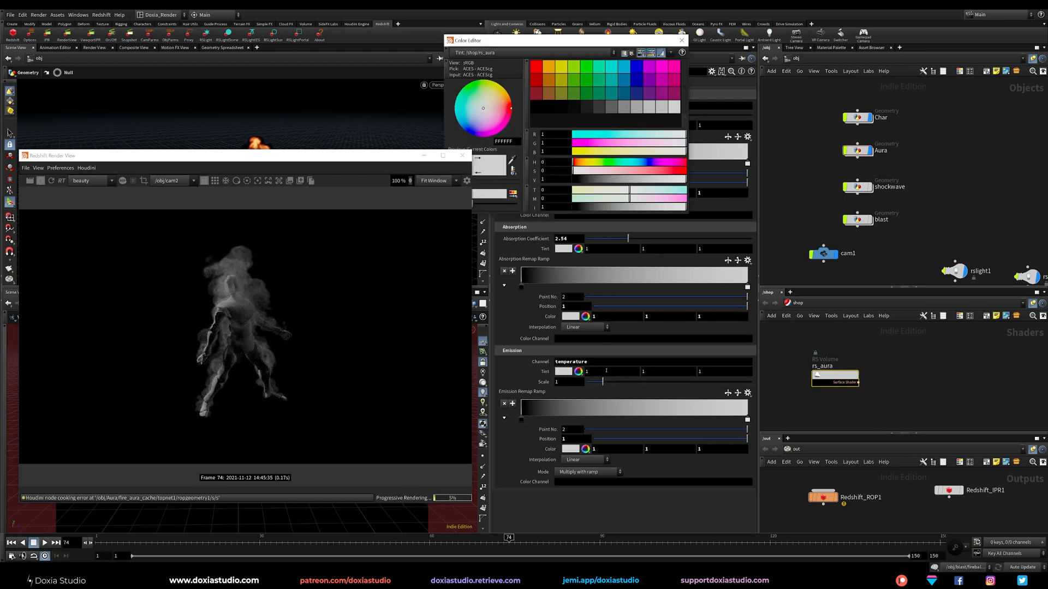
{"action": "left_click", "coordinate": [748, 392]}
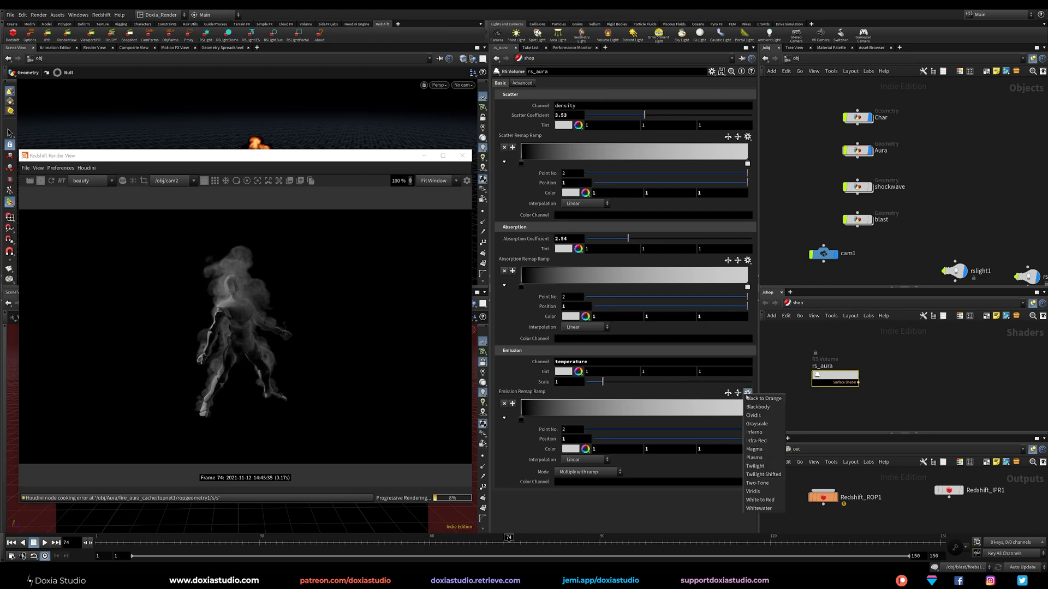
{"action": "left_click", "coordinate": [759, 407]}
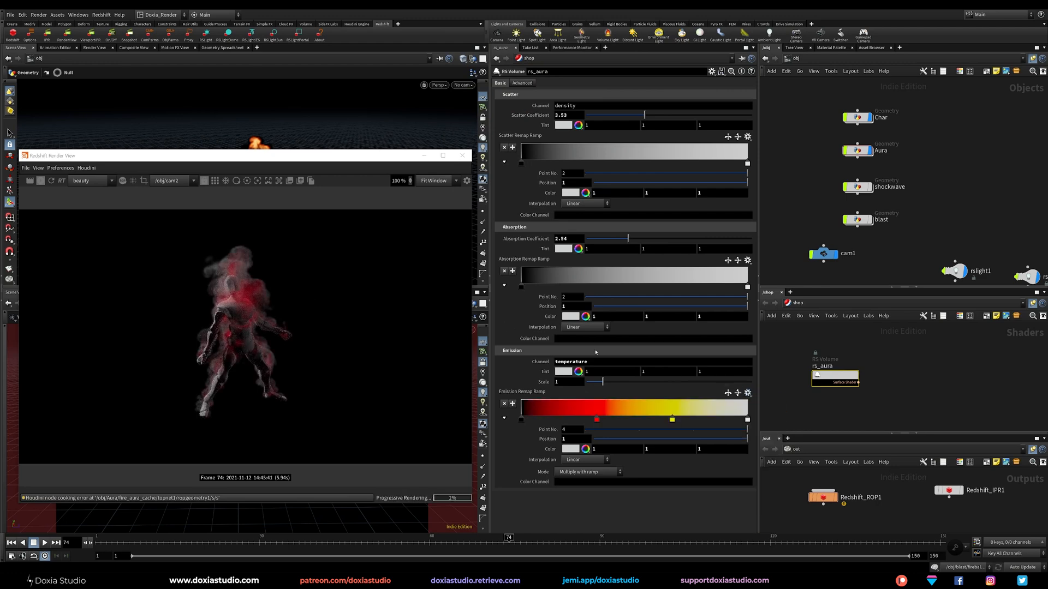
- Set rs_aura's emission scale to 5 and its scatter coefficient to 6.14
{"action": "left_click_drag", "start_coordinate": [604, 383], "coordinate": [729, 386]}
{"action": "double_click", "coordinate": [562, 382]}
{"action": "type", "text": "5"}
{"action": "key", "text": "Return"}
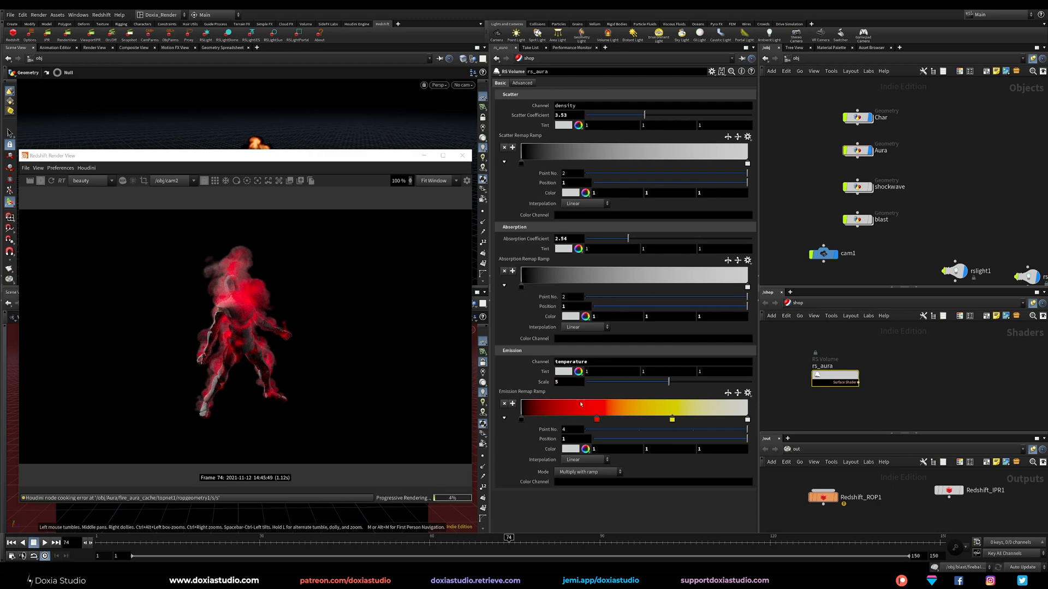
{"action": "left_click_drag", "start_coordinate": [644, 115], "coordinate": [687, 115]}
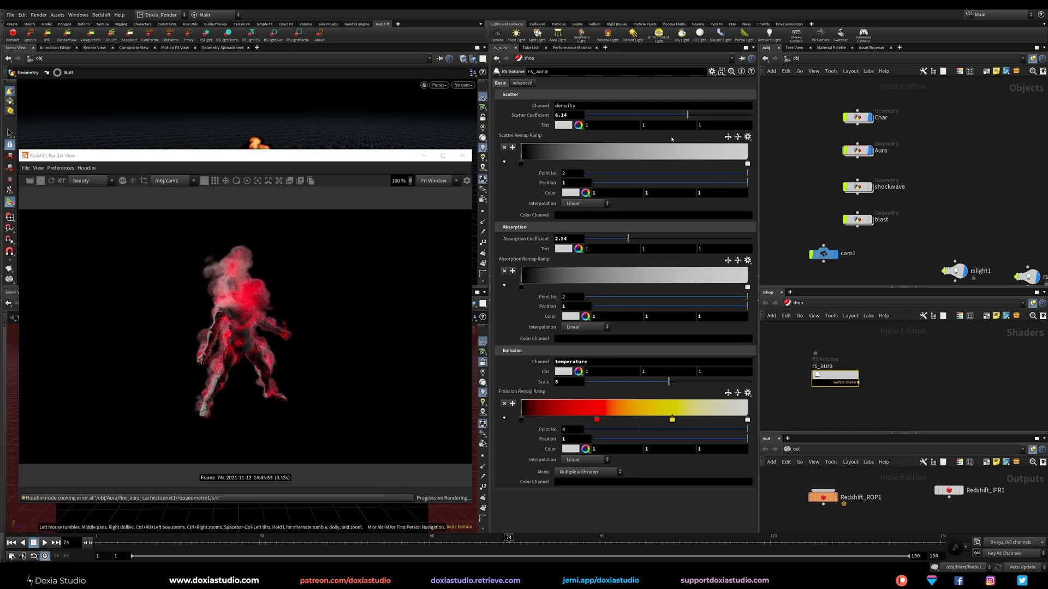
- Set the New Max of rs_aura's emission remap range to 5
{"action": "left_click", "coordinate": [521, 83]}
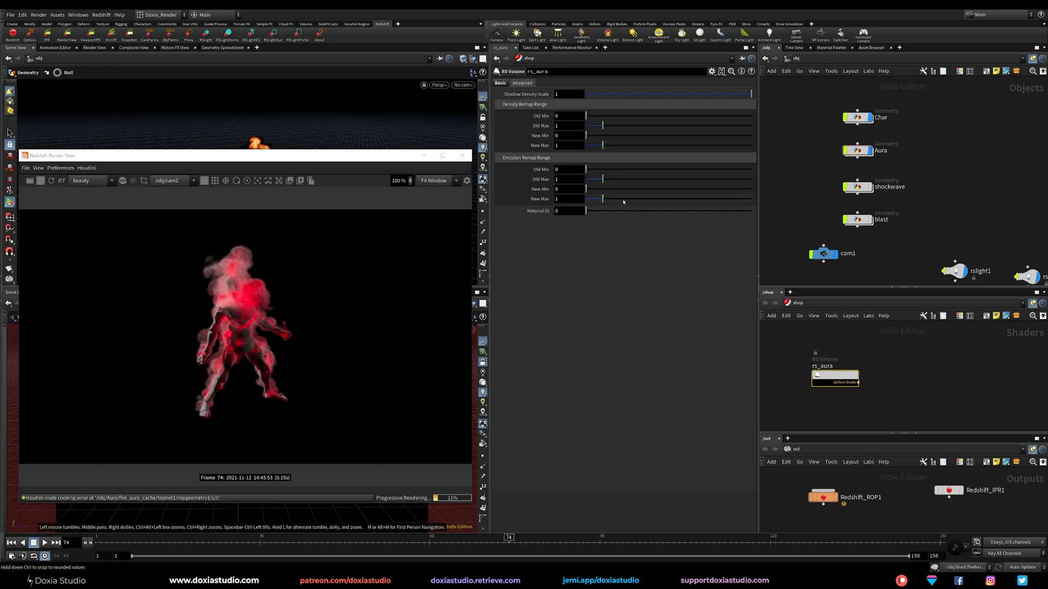
{"action": "left_click_drag", "start_coordinate": [603, 199], "coordinate": [693, 199]}
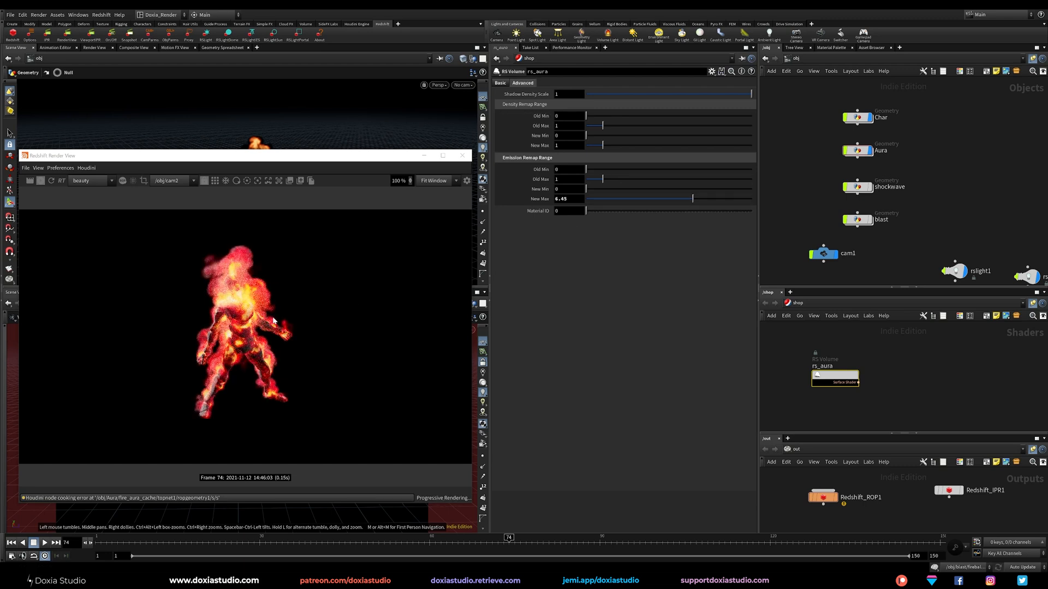
{"action": "left_click", "coordinate": [500, 83]}
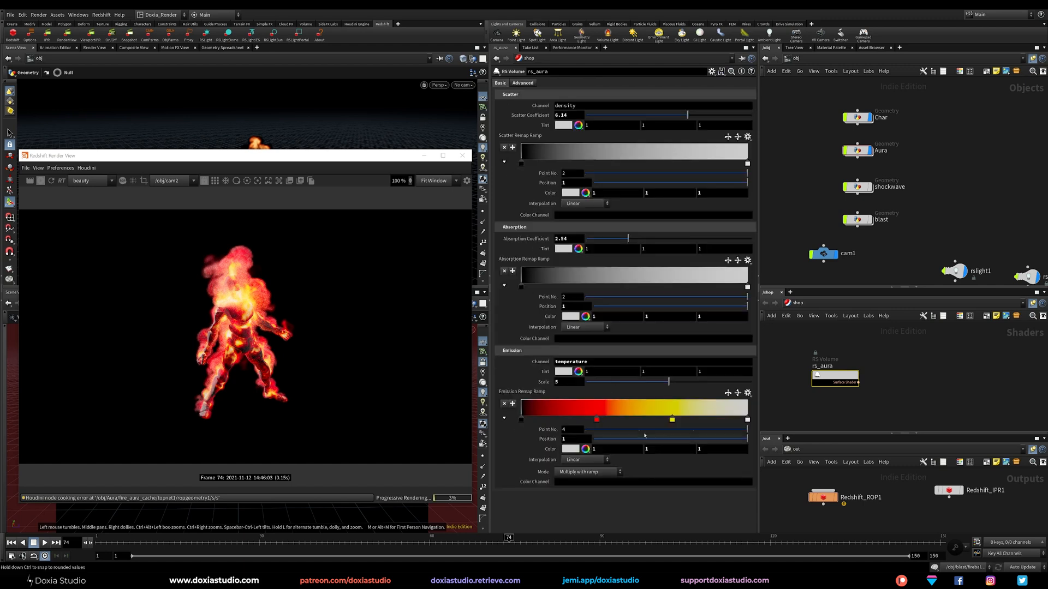
{"action": "left_click", "coordinate": [522, 83]}
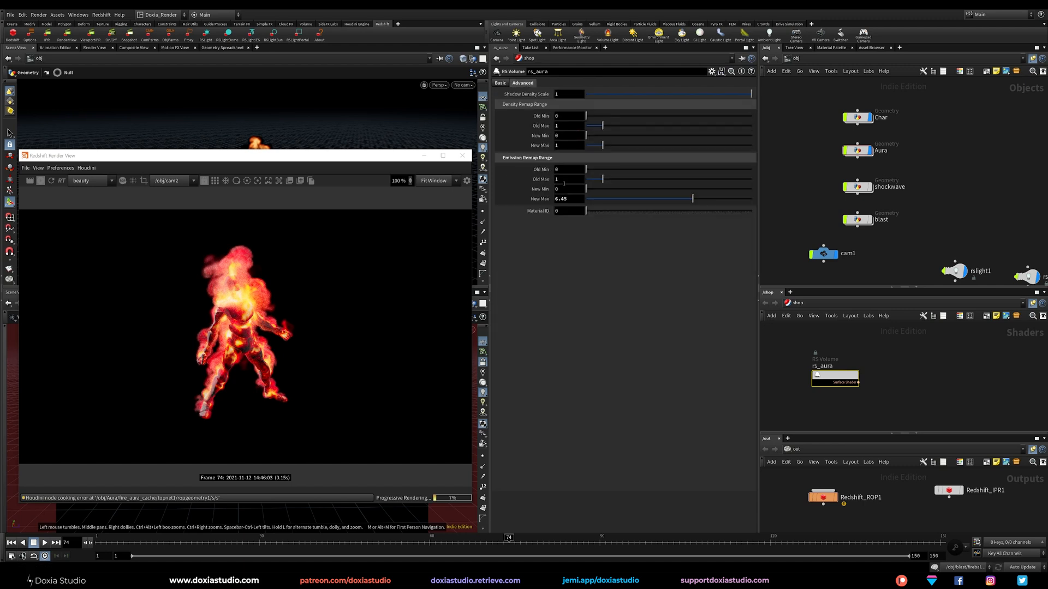
{"action": "left_click_drag", "start_coordinate": [693, 199], "coordinate": [685, 200]}
{"action": "left_click_drag", "start_coordinate": [571, 201], "coordinate": [545, 210]}
{"action": "type", "text": "5"}
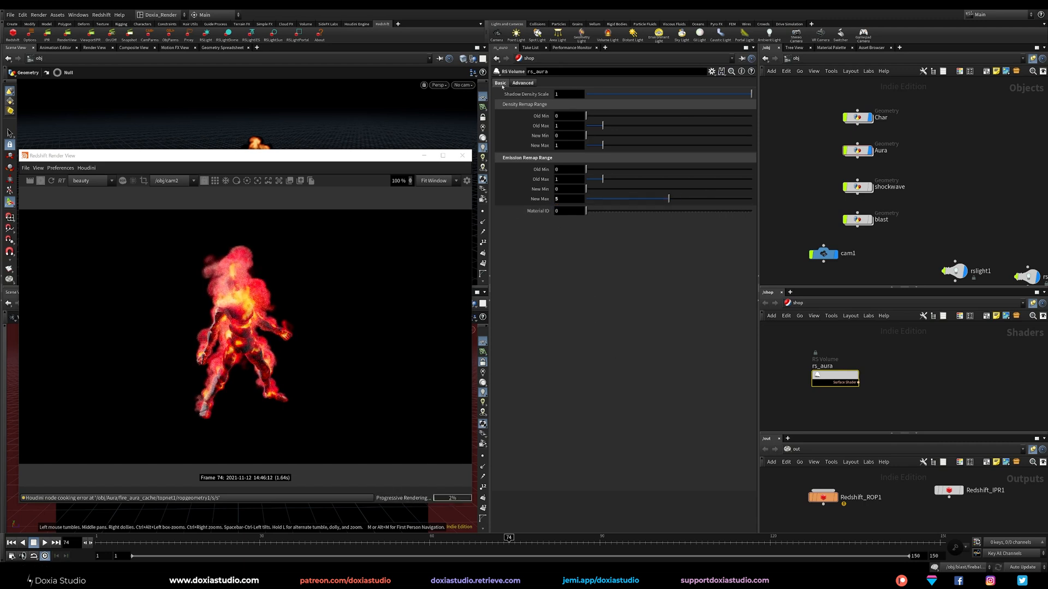
- Move the black point of rs_aura's emission ramp to about 0.0386 and set the absorption coefficient to 20
{"action": "left_click", "coordinate": [500, 83]}
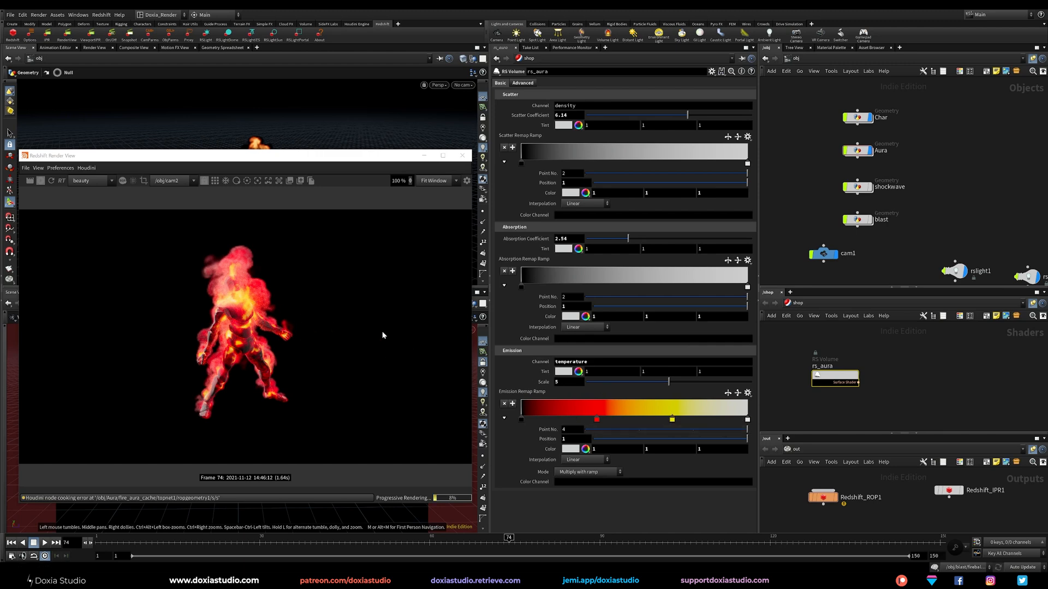
{"action": "mouse_move", "coordinate": [521, 420]}
{"action": "left_mouse_down"}
{"action": "mouse_move", "coordinate": [551, 422]}
{"action": "mouse_move", "coordinate": [531, 424]}
{"action": "left_mouse_up"}
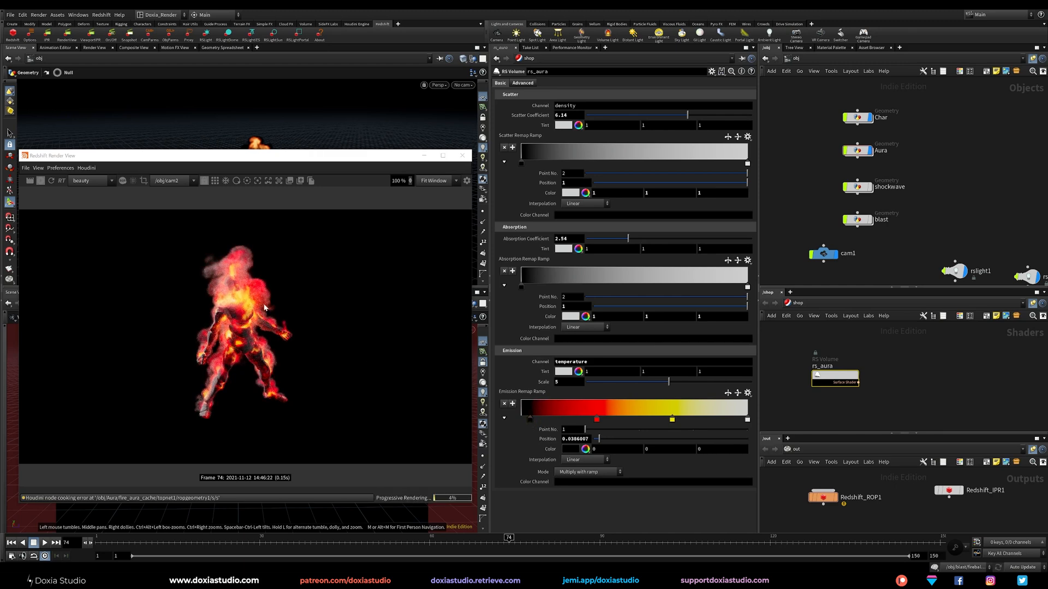
{"action": "left_click_drag", "start_coordinate": [687, 240], "coordinate": [705, 242]}
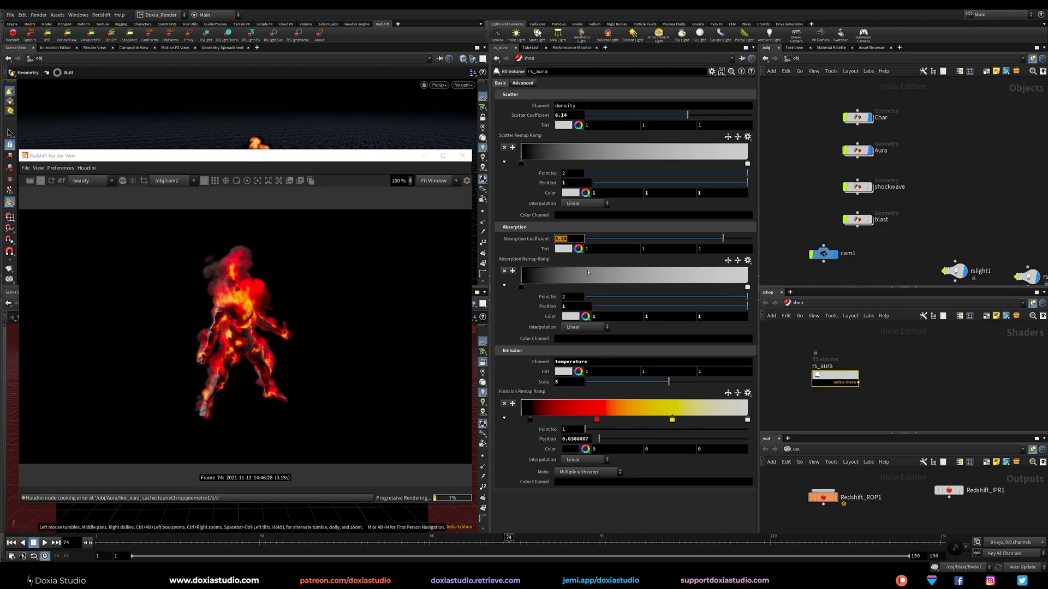
{"action": "type", "text": "0"}
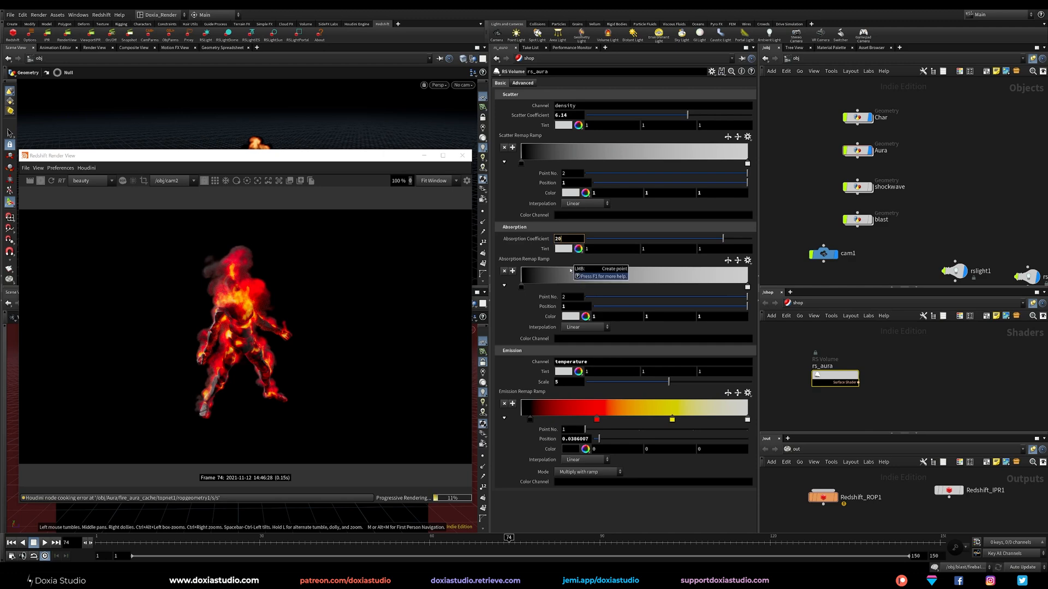
{"action": "key", "text": "Return"}
- Set rs_aura's scatter coefficient to 10
{"action": "left_click_drag", "start_coordinate": [571, 115], "coordinate": [400, 104]}
{"action": "type", "text": "10"}
{"action": "key", "text": "Return"}
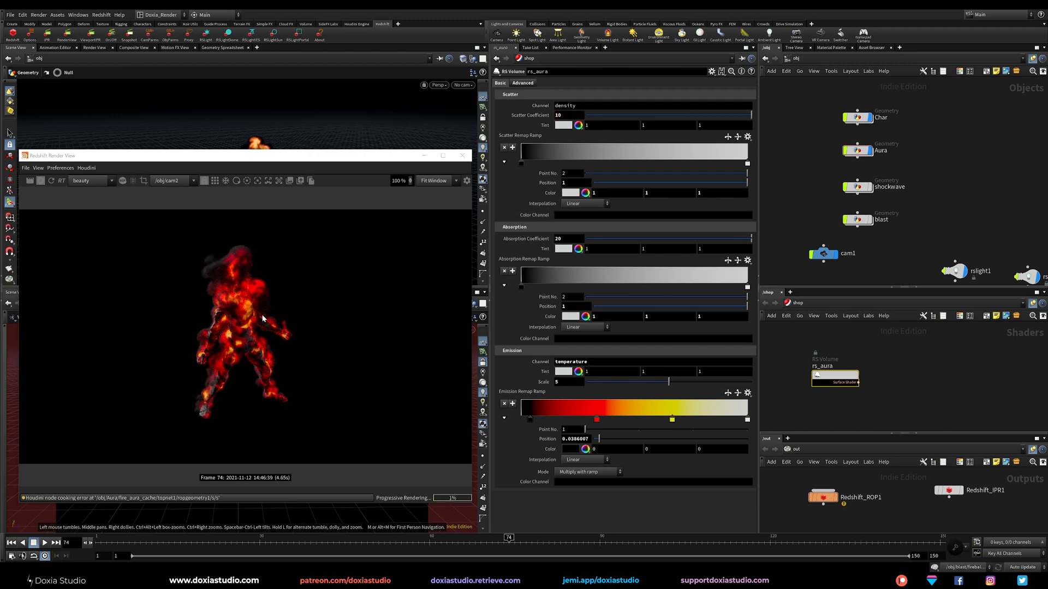
- Refresh the Redshift preview render at frames 89 and 33 to check the aura at different stages
{"action": "left_click_drag", "start_coordinate": [322, 156], "coordinate": [281, 141]}
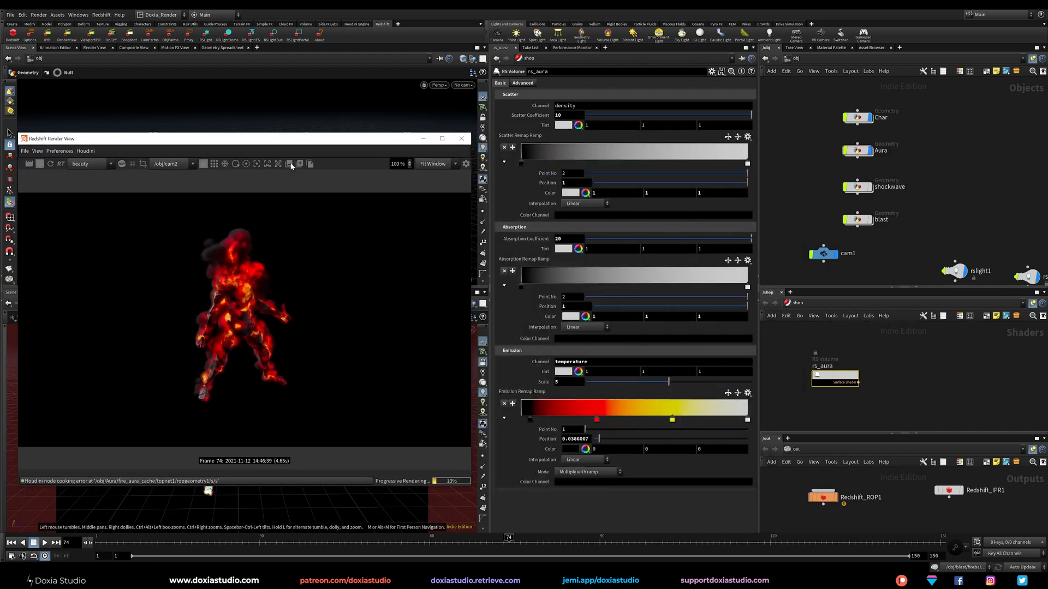
{"action": "left_click", "coordinate": [596, 543]}
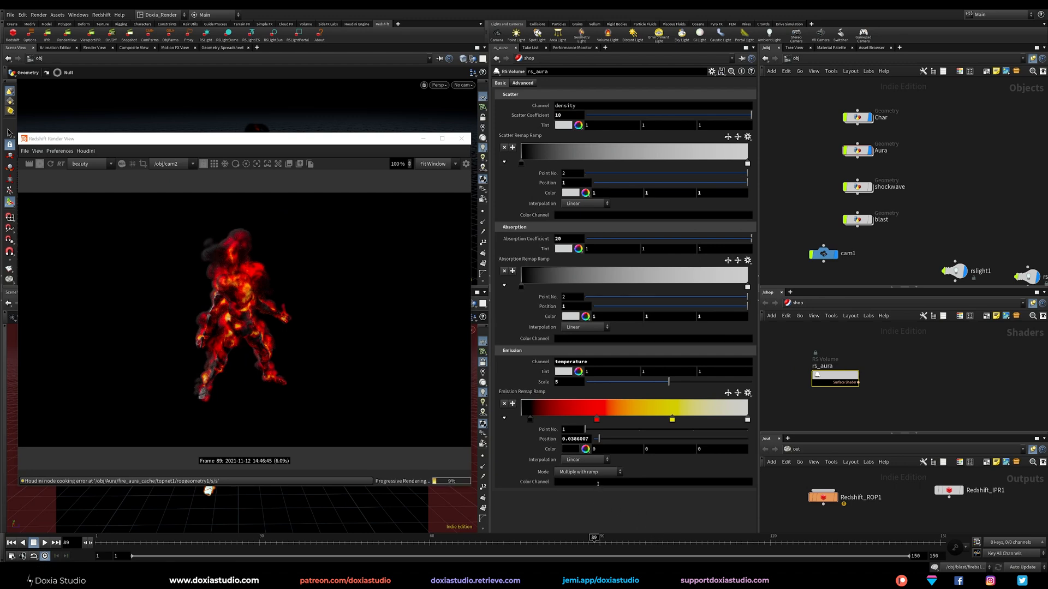
{"action": "left_click_drag", "start_coordinate": [293, 138], "coordinate": [555, 127]}
{"action": "left_click", "coordinate": [313, 151]}
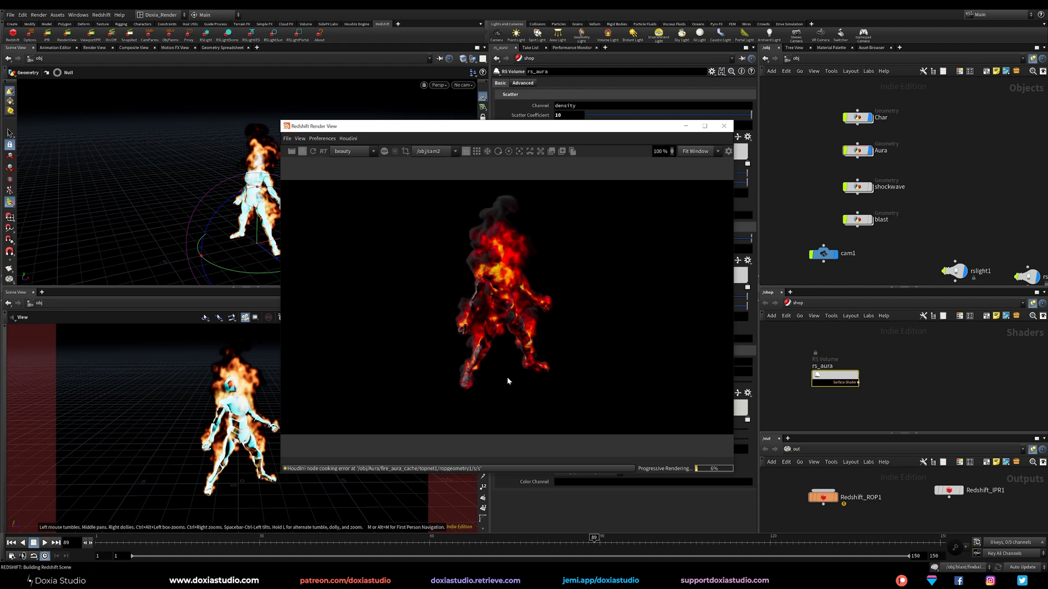
{"action": "left_click", "coordinate": [312, 151]}
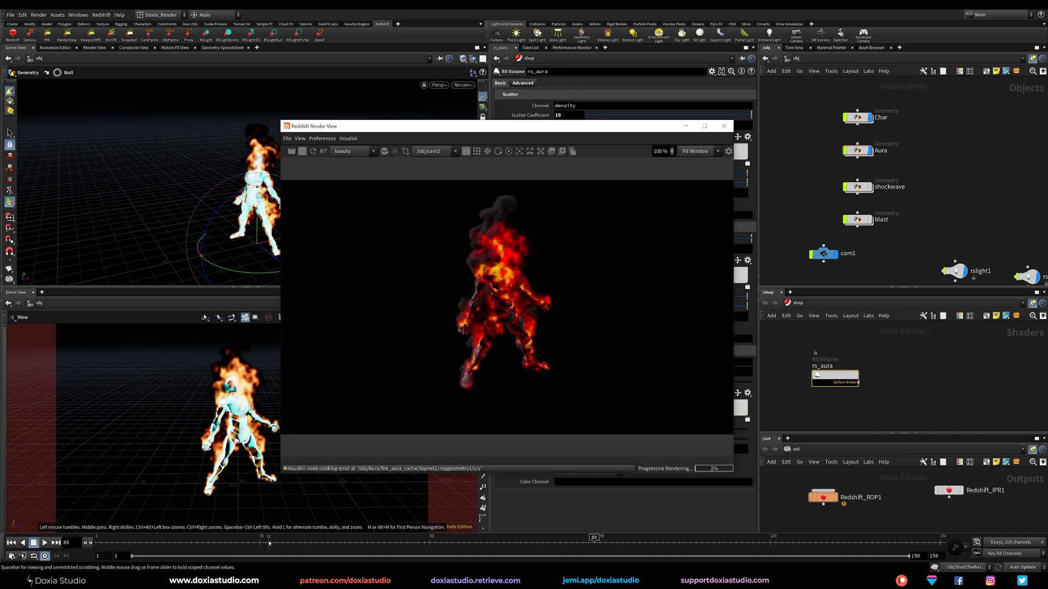
{"action": "left_click_drag", "start_coordinate": [273, 542], "coordinate": [277, 543]}
{"action": "left_click", "coordinate": [312, 152]}
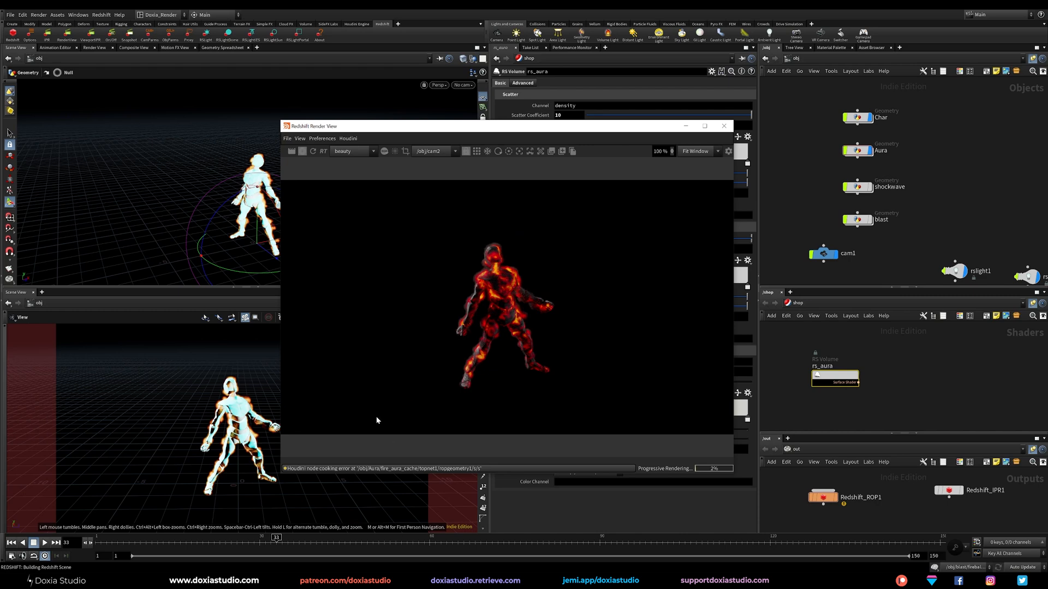
- Lower rs_aura's emission scale to 3.23 and refresh the preview render at frame 56
{"action": "left_click_drag", "start_coordinate": [489, 130], "coordinate": [236, 125]}
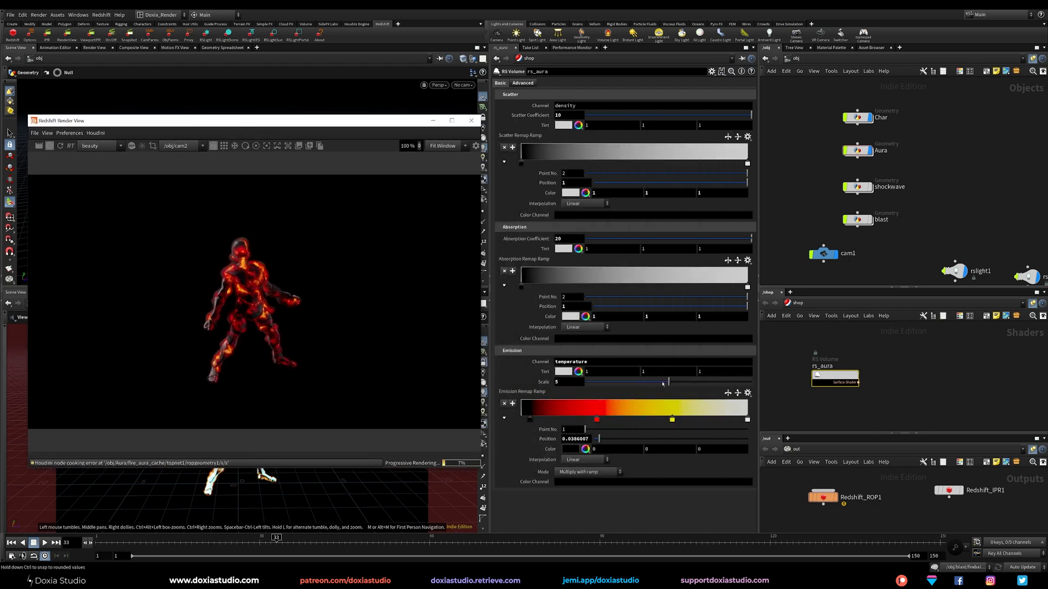
{"action": "left_click_drag", "start_coordinate": [669, 384], "coordinate": [639, 388]}
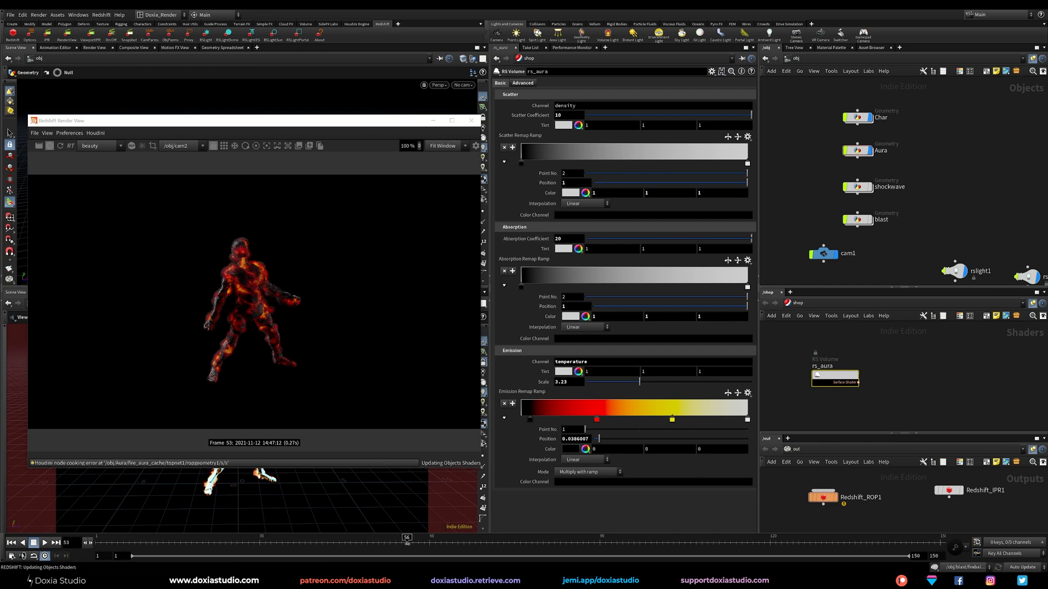
{"action": "left_click", "coordinate": [62, 148]}
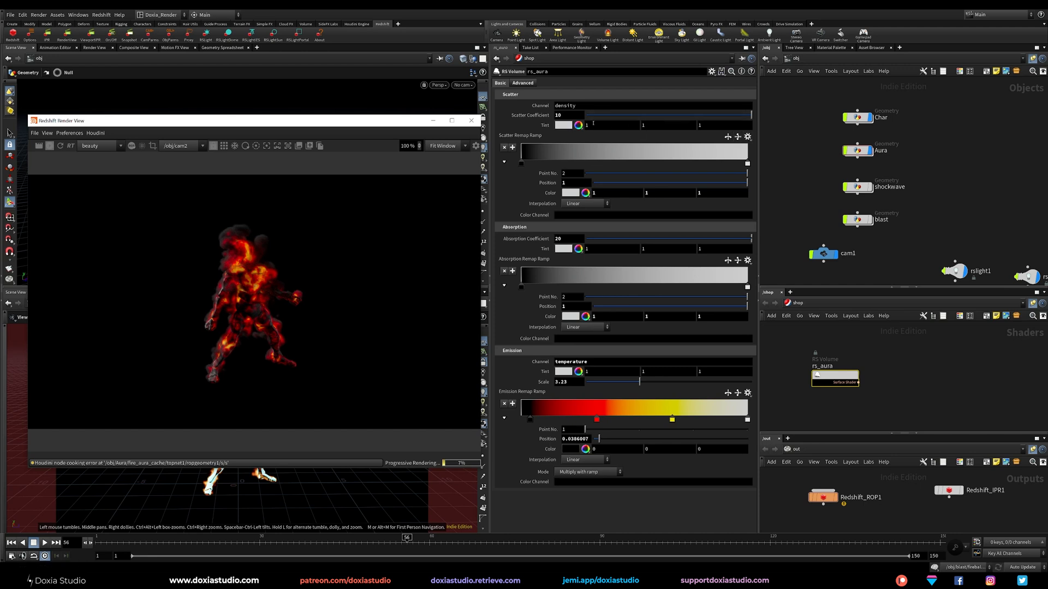
- Tint rs_aura's scatter a pale peach with RGB values 1, 0.68199 and 0.587
{"action": "left_click", "coordinate": [578, 125]}
{"action": "left_click", "coordinate": [561, 67]}
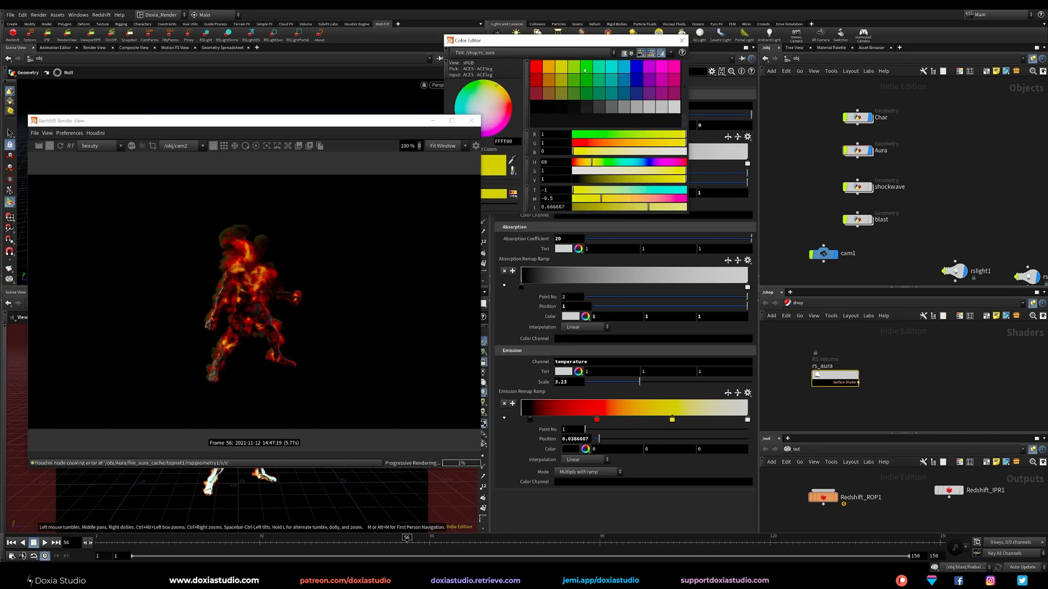
{"action": "left_click", "coordinate": [536, 67]}
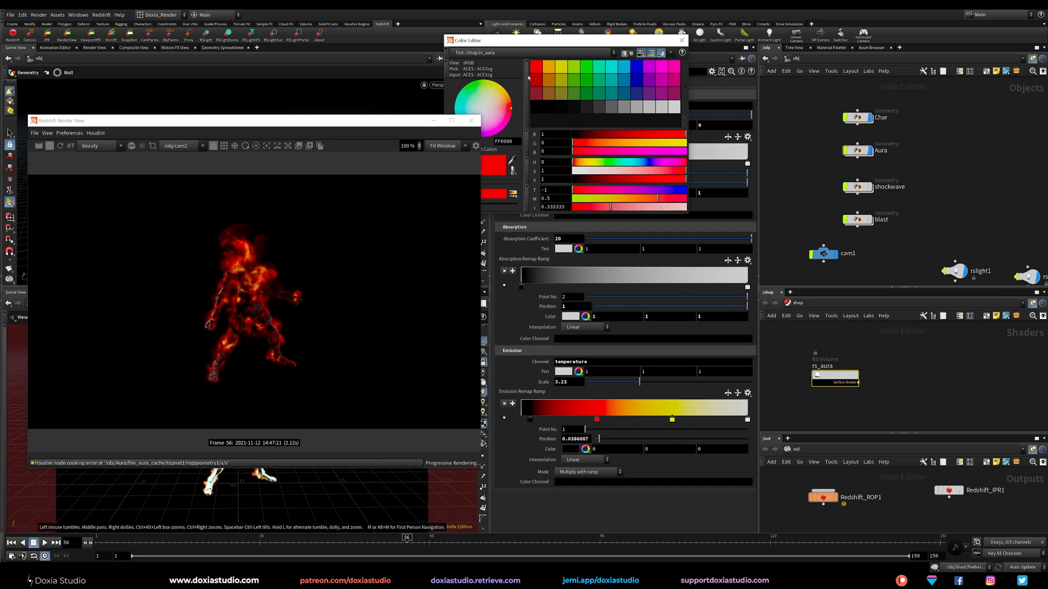
{"action": "left_click", "coordinate": [599, 109]}
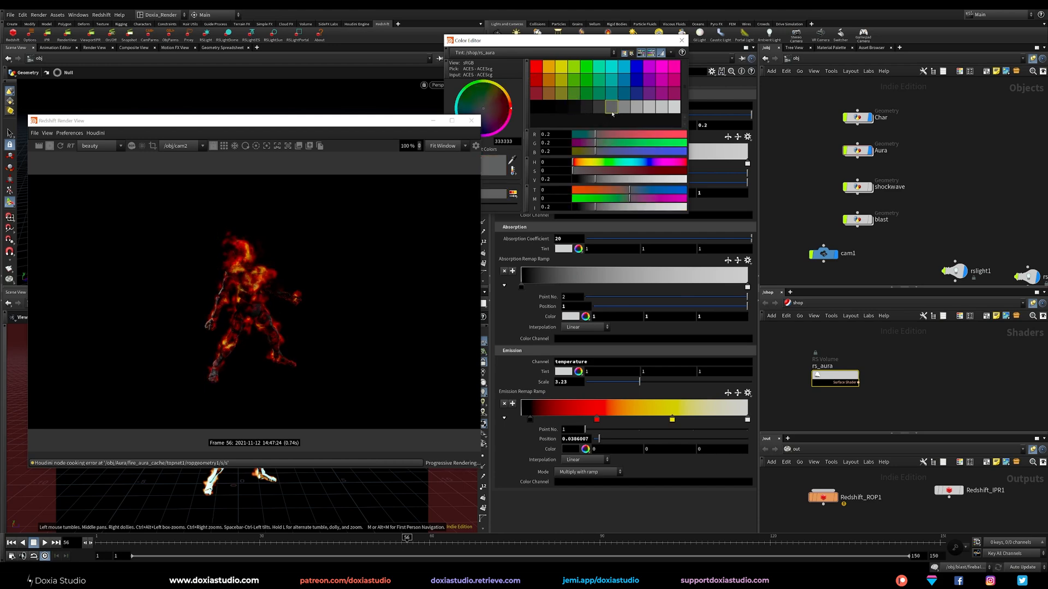
{"action": "left_click", "coordinate": [674, 112]}
{"action": "left_click", "coordinate": [577, 163]}
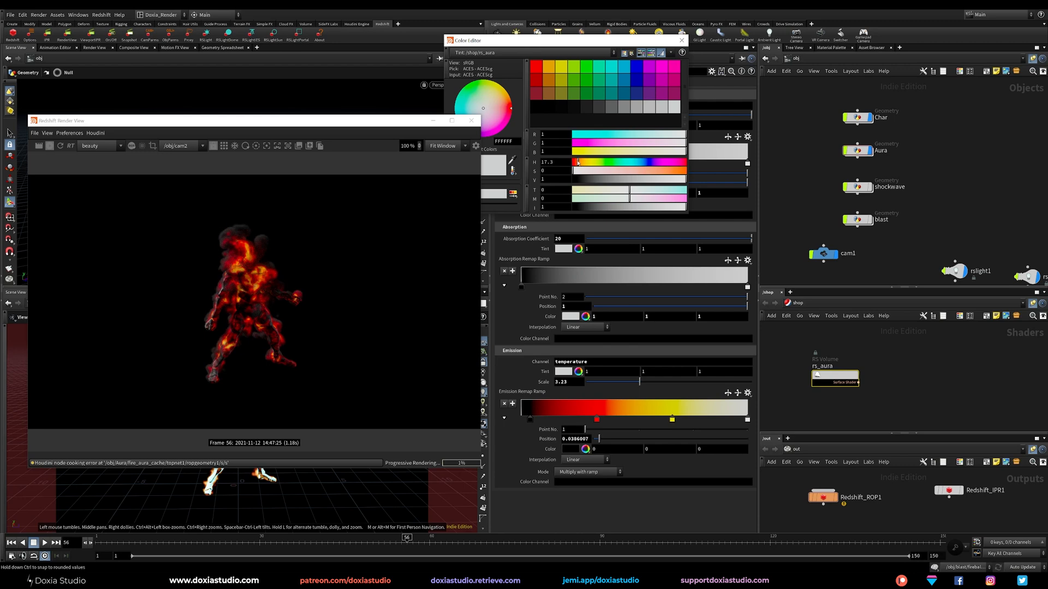
{"action": "left_click_drag", "start_coordinate": [619, 173], "coordinate": [622, 174]}
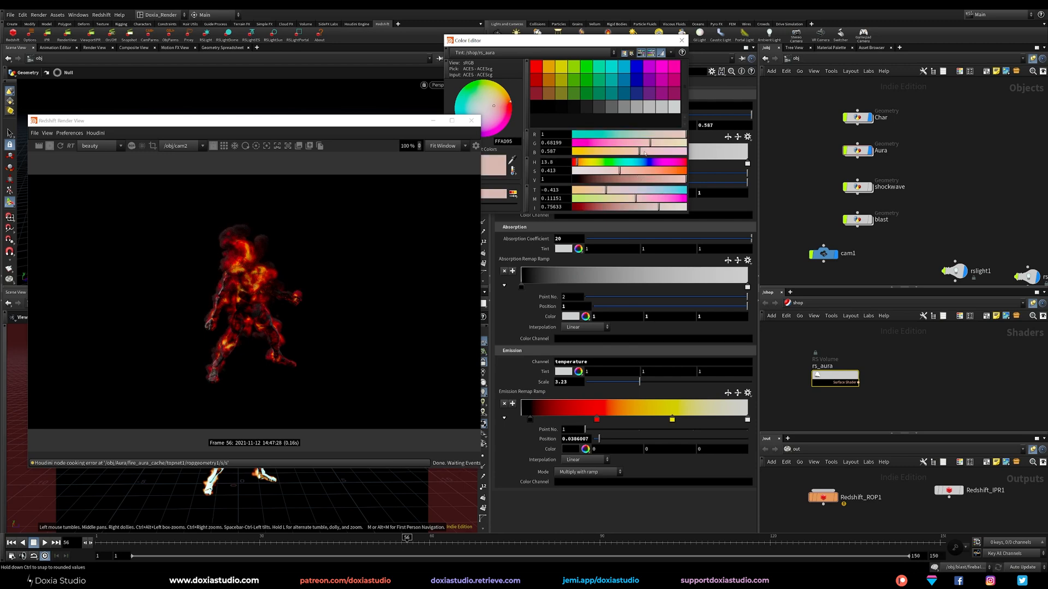
{"action": "left_click", "coordinate": [681, 40]}
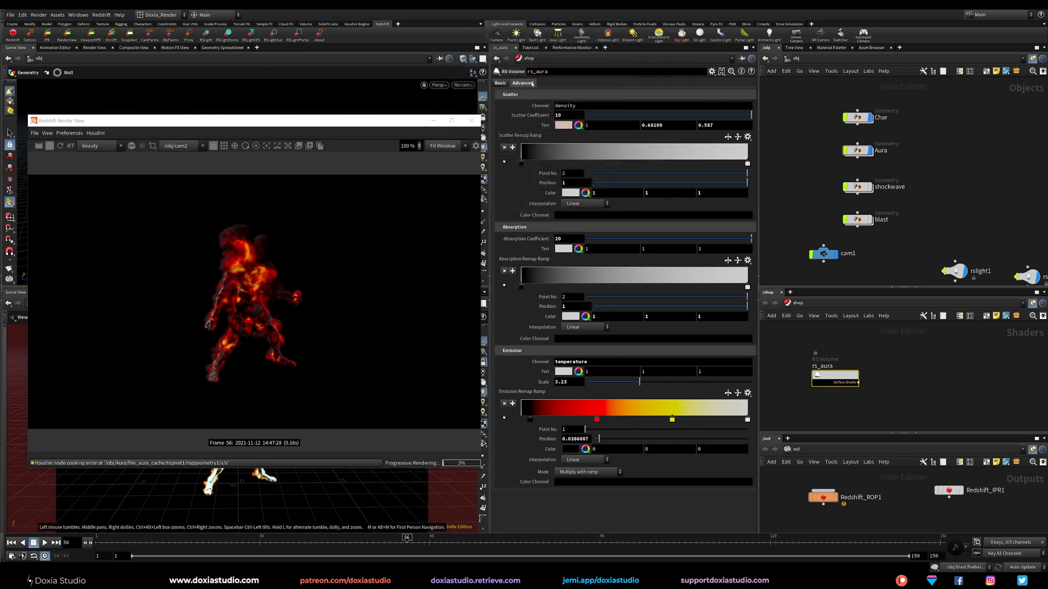
- Set the New Max of rs_aura's emission remap range to 6
{"action": "left_click", "coordinate": [532, 84]}
{"action": "left_click_drag", "start_coordinate": [602, 199], "coordinate": [687, 202]}
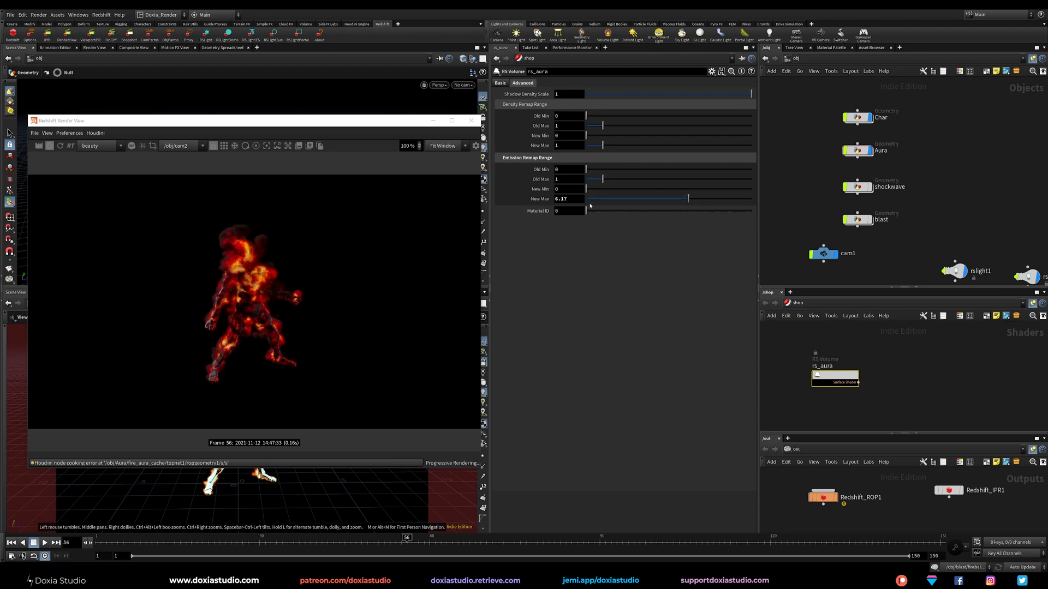
{"action": "left_click_drag", "start_coordinate": [567, 199], "coordinate": [410, 174]}
{"action": "type", "text": "6"}
{"action": "key", "text": "Return"}
- Try a New Max of 2 in rs_aura's density remap range
{"action": "mouse_move", "coordinate": [618, 148]}
{"action": "left_mouse_down"}
{"action": "mouse_move", "coordinate": [643, 147]}
{"action": "mouse_move", "coordinate": [602, 147]}
{"action": "left_mouse_up"}
{"action": "left_click", "coordinate": [500, 83]}
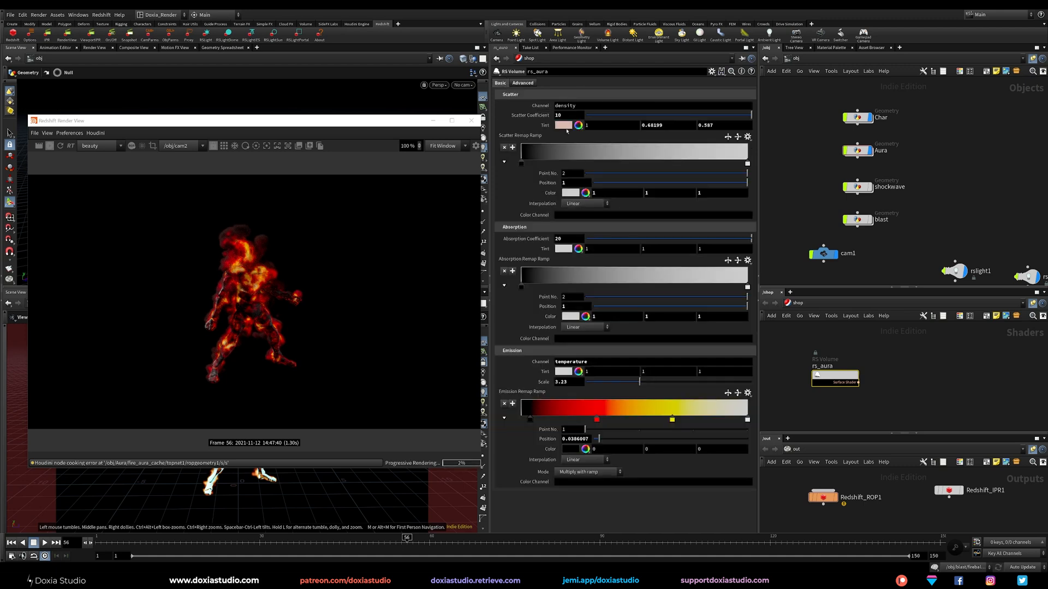
{"action": "left_click", "coordinate": [523, 83]}
{"action": "double_click", "coordinate": [567, 145]}
{"action": "type", "text": "2"}
{"action": "key", "text": "Return"}
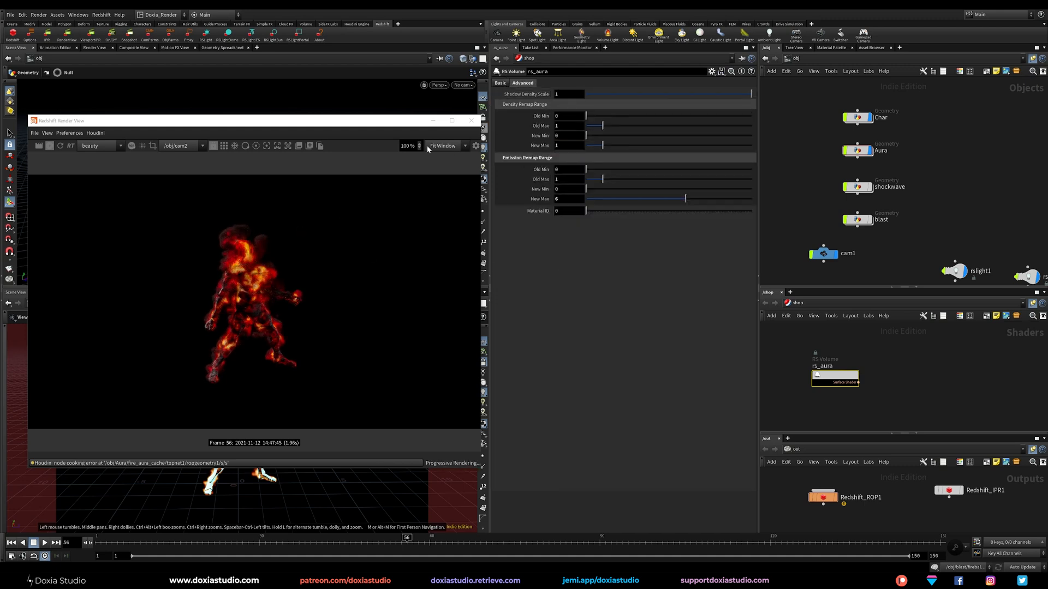
- Refresh the preview render at frame 16, set rslight1's intensity to 200
{"action": "left_click_drag", "start_coordinate": [361, 126], "coordinate": [505, 133]}
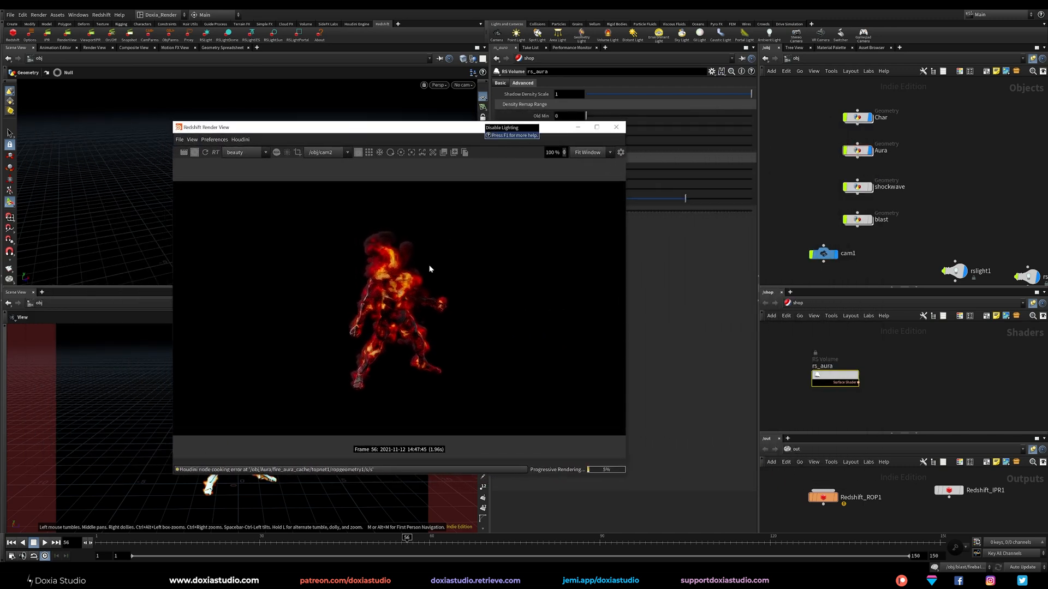
{"action": "left_click", "coordinate": [205, 153]}
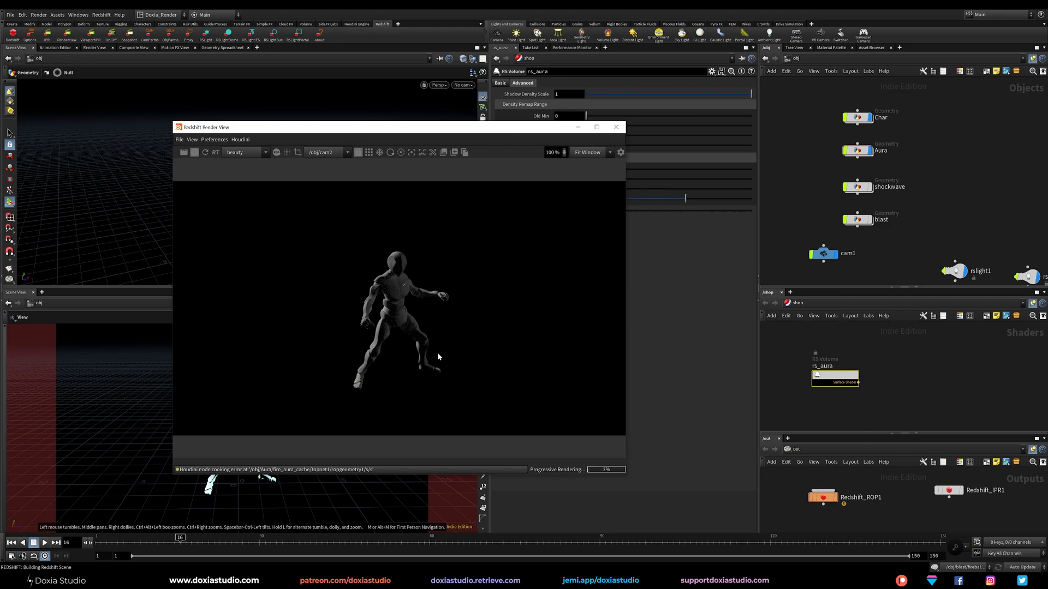
{"action": "left_click", "coordinate": [954, 271]}
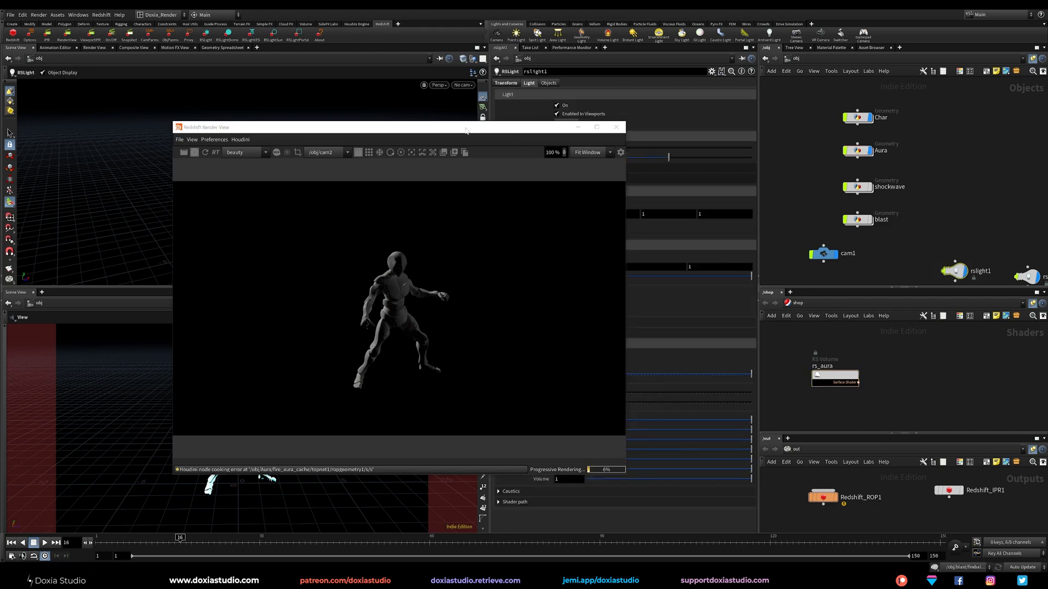
{"action": "left_click_drag", "start_coordinate": [466, 129], "coordinate": [311, 130]}
{"action": "left_click", "coordinate": [556, 149]}
{"action": "type", "text": "2"}
{"action": "key", "text": "Return"}
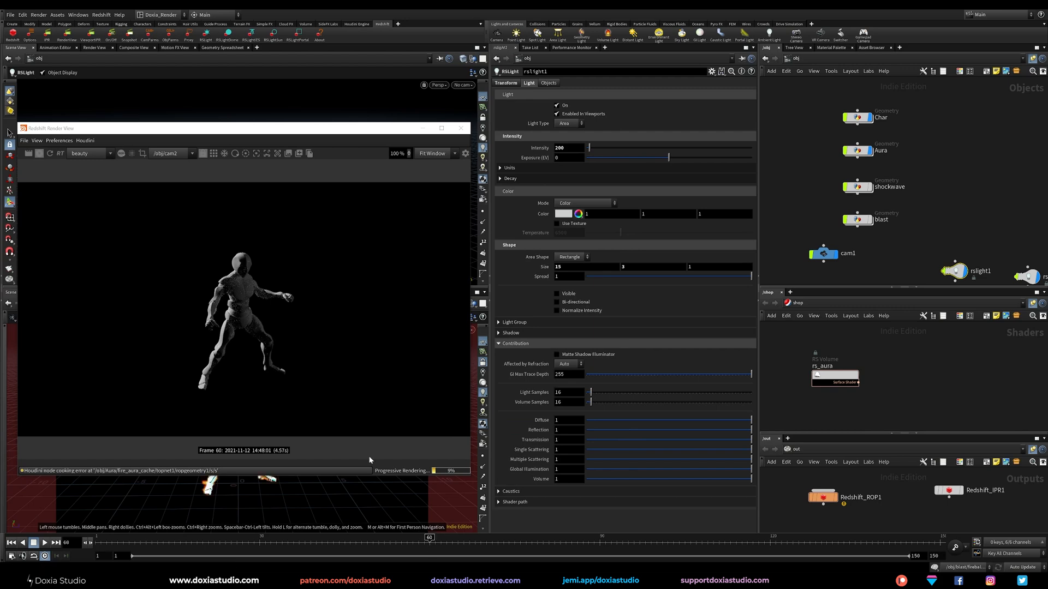
{"action": "mouse_move", "coordinate": [208, 129]}
{"action": "left_mouse_down"}
{"action": "mouse_move", "coordinate": [709, 111]}
{"action": "mouse_move", "coordinate": [216, 116]}
{"action": "left_mouse_up"}
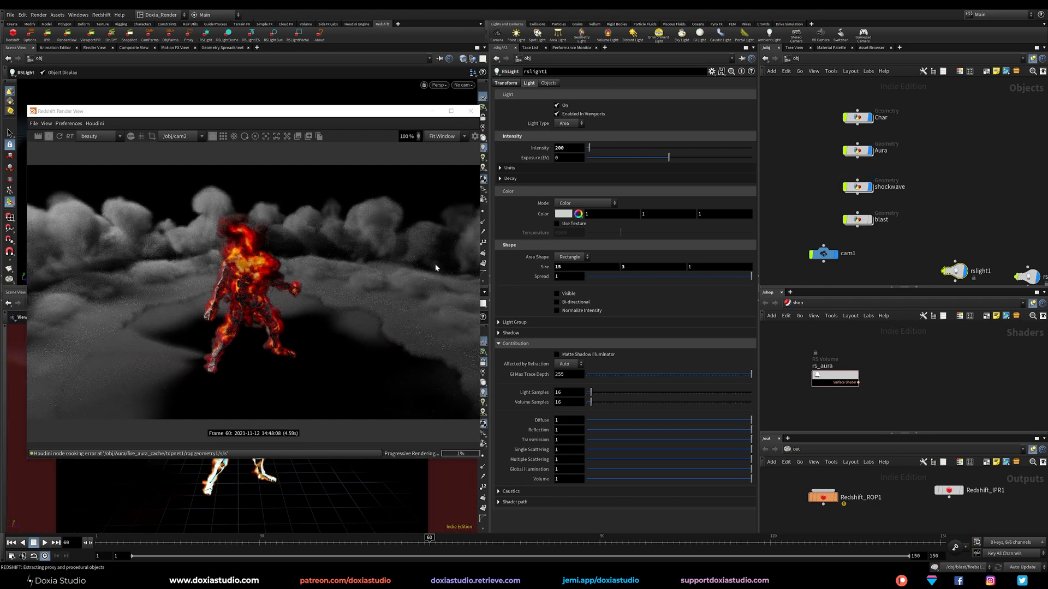
- Add an RS Volume shader beneath rs_aura in the shader network and name it rs_shockwave
{"action": "middle_click_drag", "start_coordinate": [904, 390], "coordinate": [923, 345]}
{"action": "left_click", "coordinate": [869, 387]}
{"action": "middle_click_drag", "start_coordinate": [846, 386], "coordinate": [852, 401]}
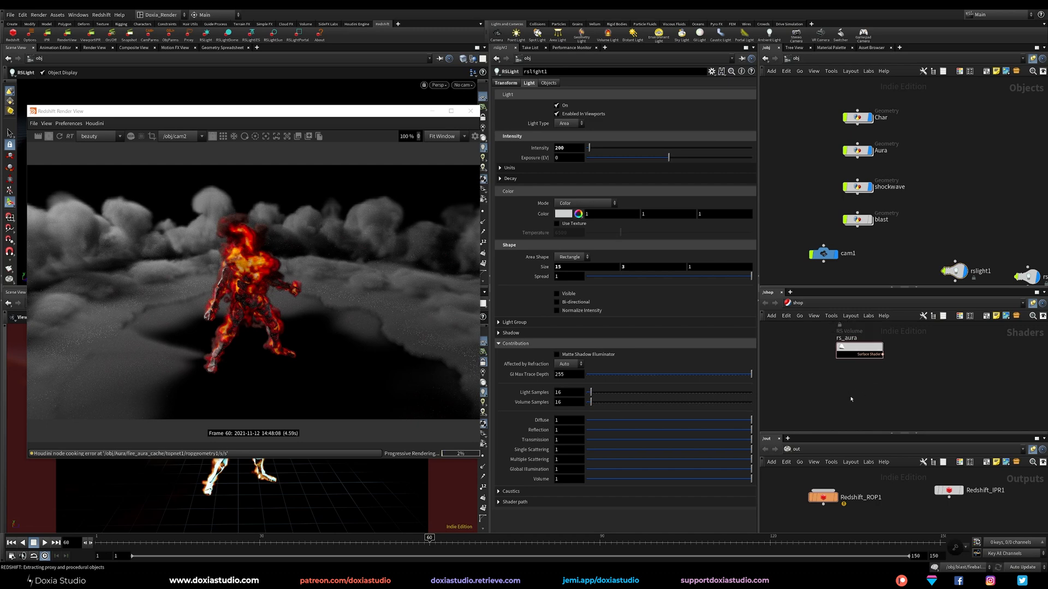
{"action": "key", "text": "Tab"}
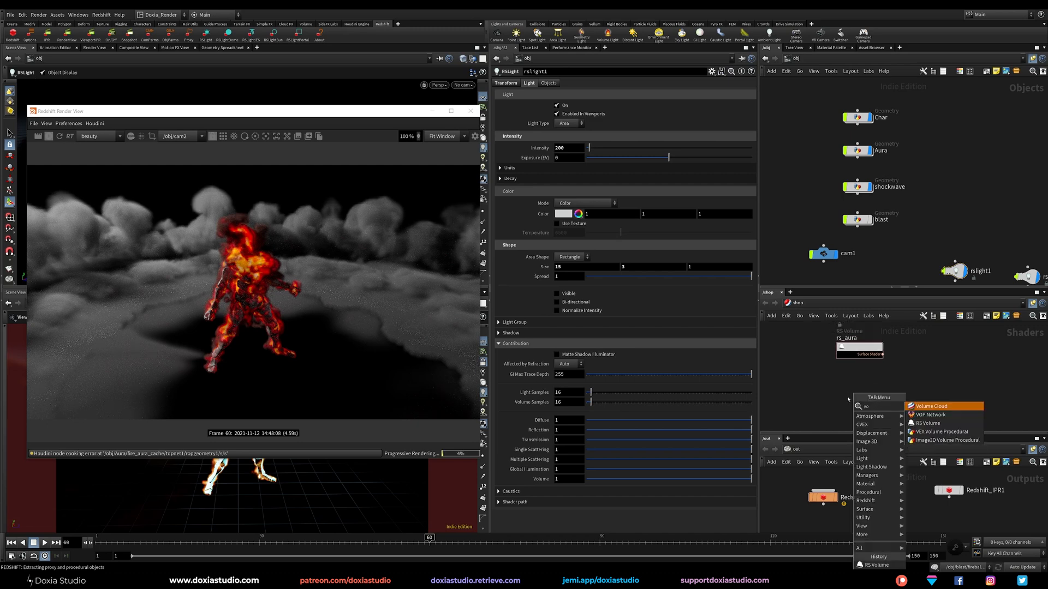
{"action": "left_click", "coordinate": [928, 415]}
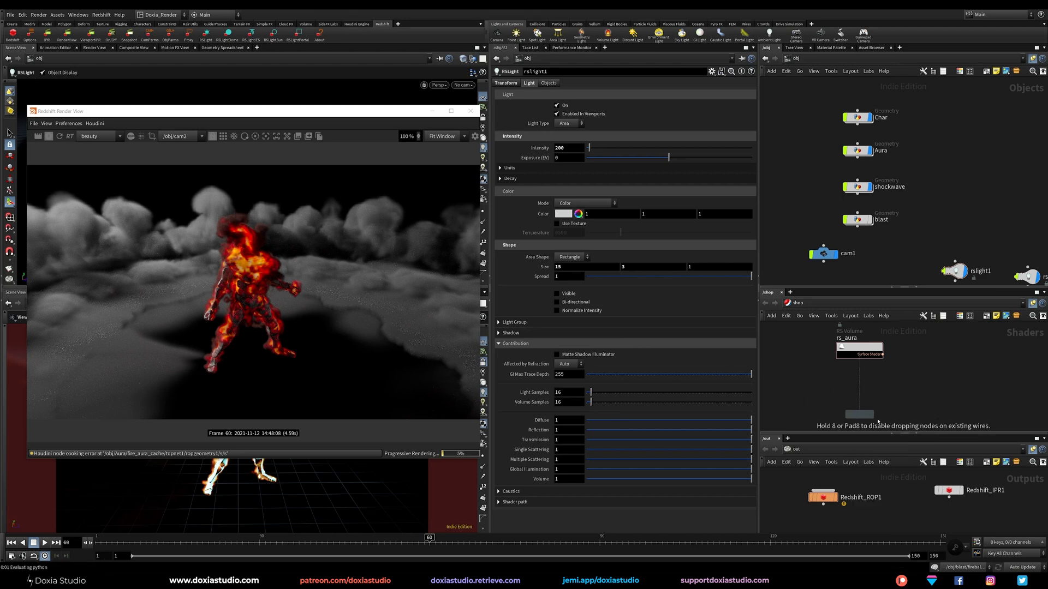
{"action": "left_click", "coordinate": [865, 400]}
{"action": "left_click", "coordinate": [49, 136]}
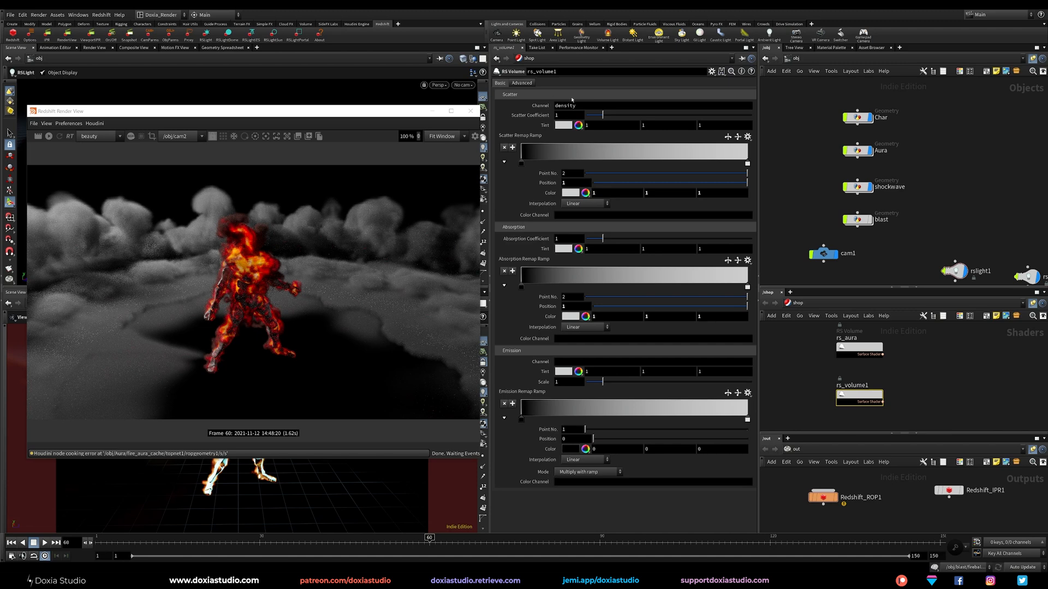
{"action": "left_click_drag", "start_coordinate": [546, 72], "coordinate": [537, 80]}
{"action": "type", "text": "s_sh"}
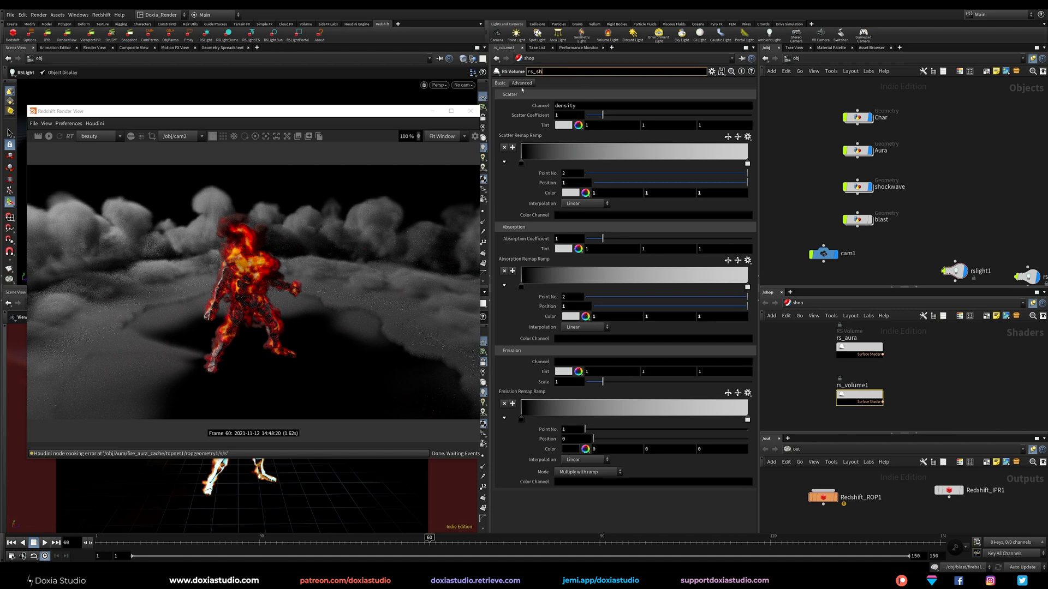
{"action": "type", "text": "ockwave"}
{"action": "key", "text": "Return"}
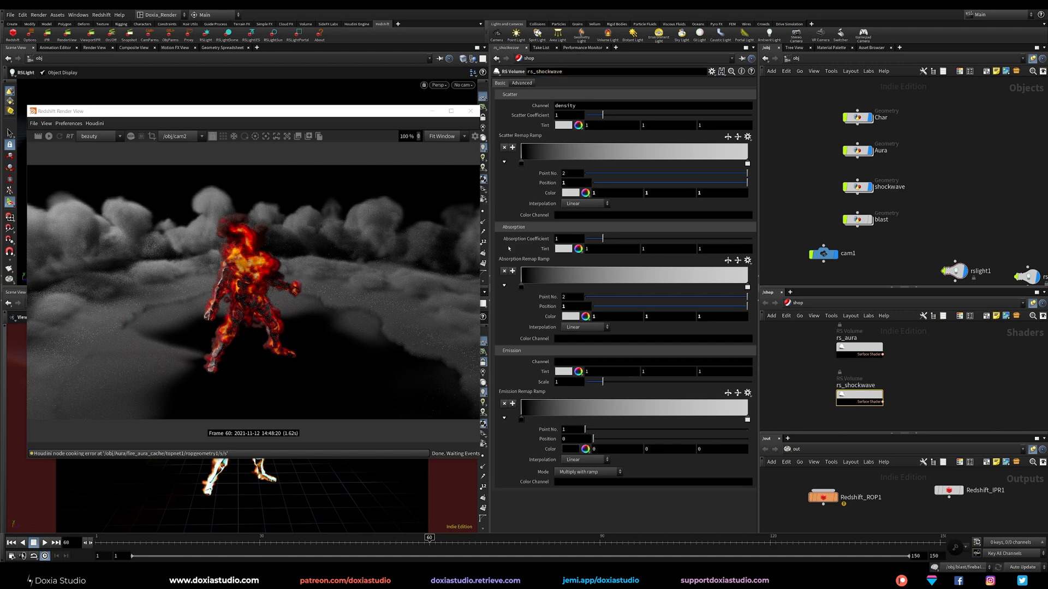
- Set rs_shockwave's emission channel to temperature
{"action": "left_click", "coordinate": [572, 361]}
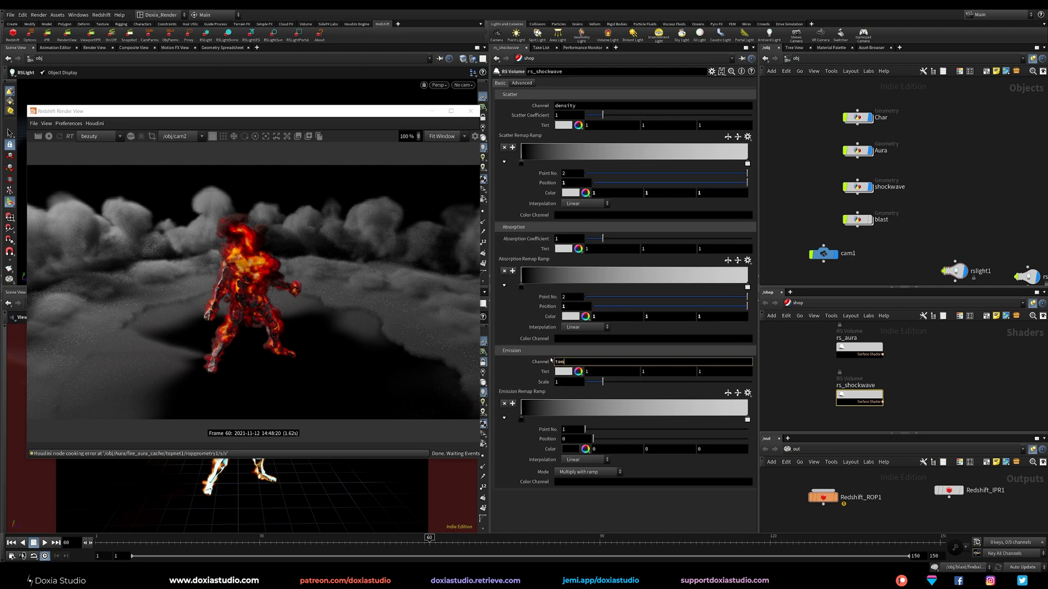
{"action": "type", "text": "temperature"}
{"action": "key", "text": "Return"}
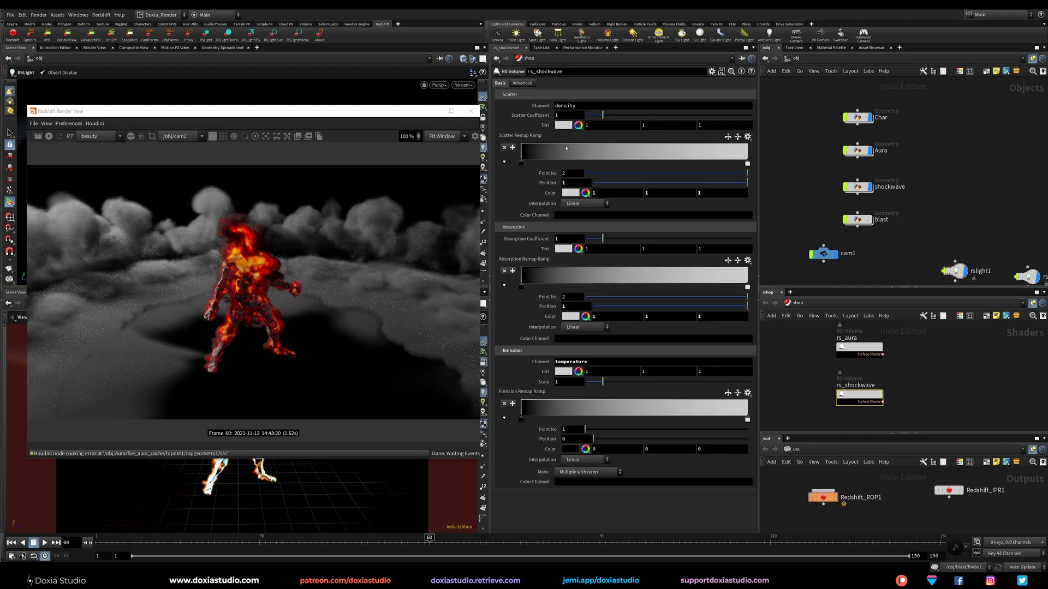
- Assign the rs_shockwave shader as the render material of the shockwave object
{"action": "left_click", "coordinate": [858, 187]}
{"action": "left_click", "coordinate": [530, 84]}
{"action": "left_click_drag", "start_coordinate": [846, 394], "coordinate": [613, 95]}
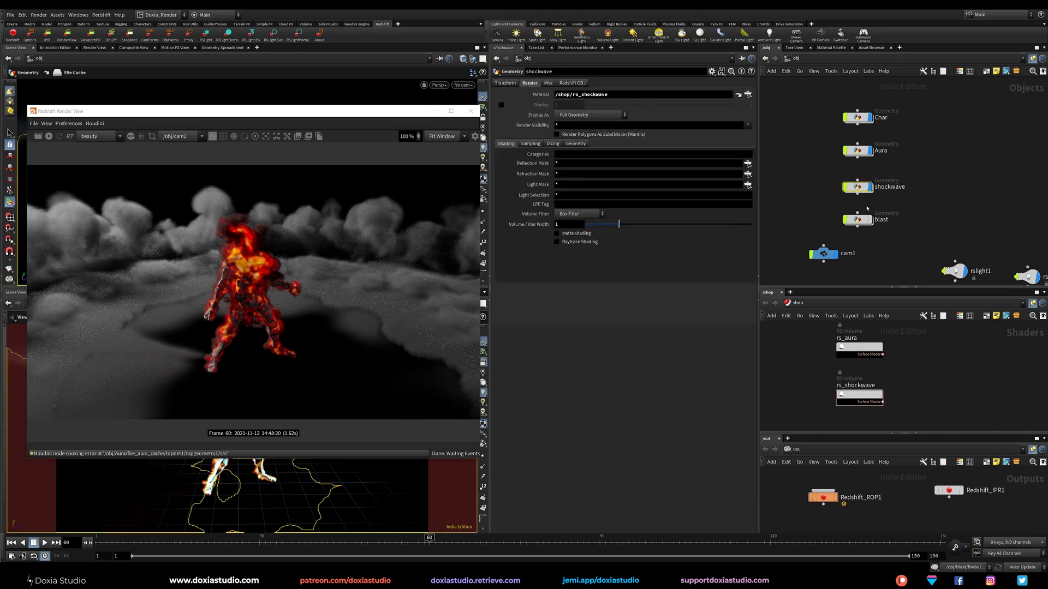
- Inside the shockwave object, wire shockwave_cache straight into RENDER_Simple_Fireball_Shockwave so the render output bypasses pyrolook
{"action": "double_click", "coordinate": [857, 186]}
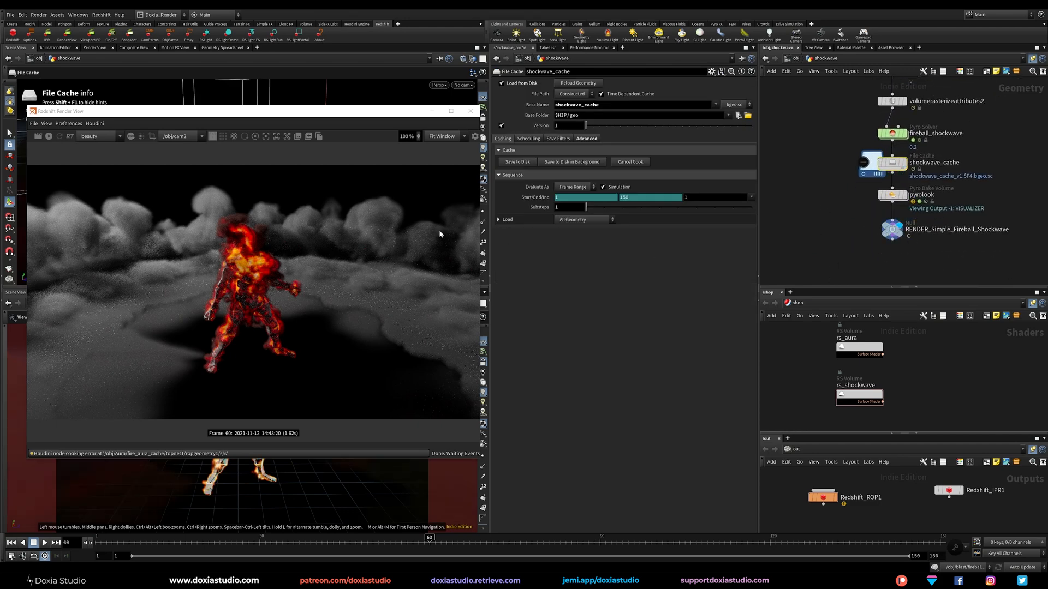
{"action": "left_click_drag", "start_coordinate": [326, 114], "coordinate": [713, 134]}
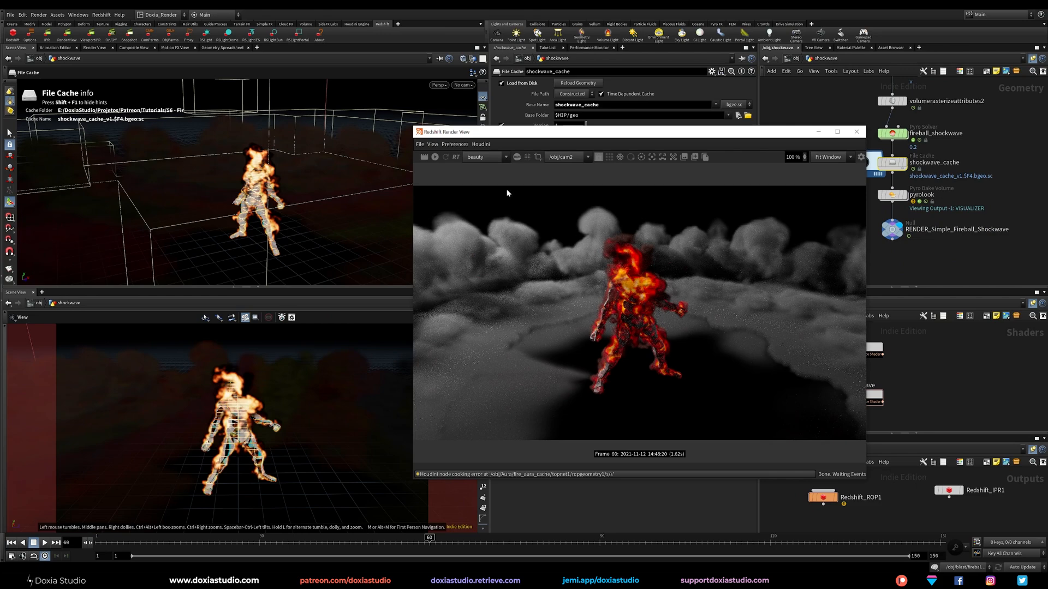
{"action": "left_click_drag", "start_coordinate": [630, 136], "coordinate": [461, 161]}
{"action": "left_click_drag", "start_coordinate": [894, 197], "coordinate": [945, 202]}
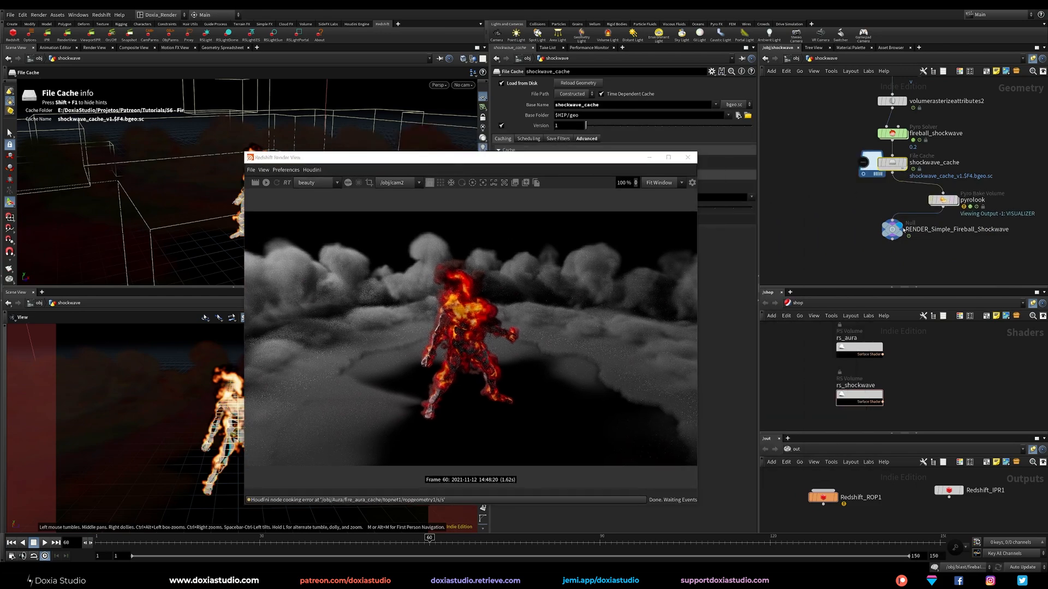
{"action": "left_click_drag", "start_coordinate": [892, 173], "coordinate": [893, 221]}
{"action": "left_click_drag", "start_coordinate": [892, 230], "coordinate": [892, 194]}
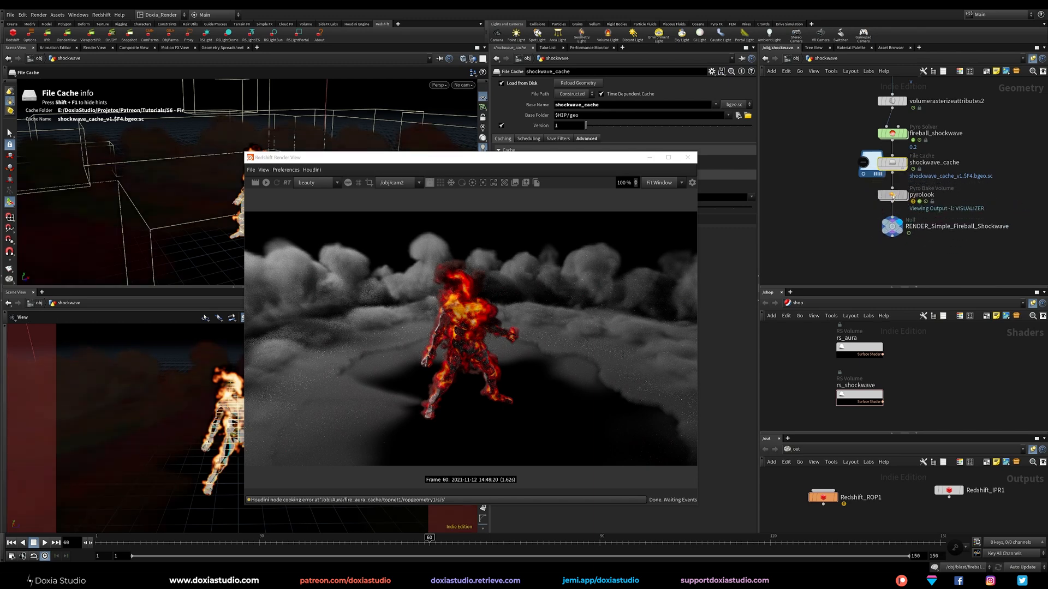
- Display pyrolook without the render view covering it and try a scatter intensity scale of about 561 and hot core scale of about 69.3
{"action": "left_click_drag", "start_coordinate": [536, 165], "coordinate": [329, 191]}
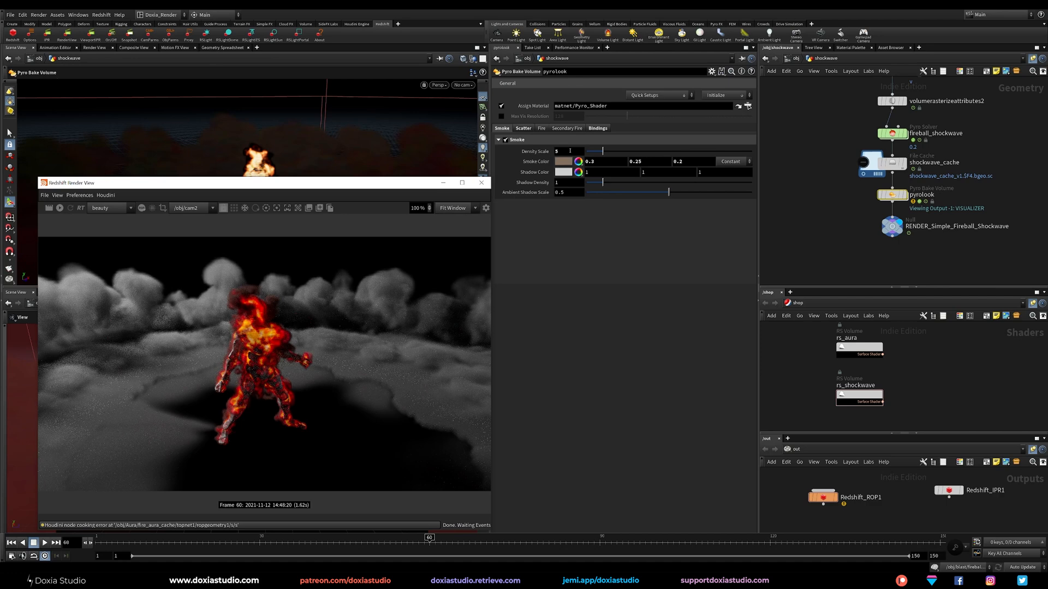
{"action": "left_click_drag", "start_coordinate": [402, 185], "coordinate": [440, 184]}
{"action": "left_click", "coordinate": [520, 181]}
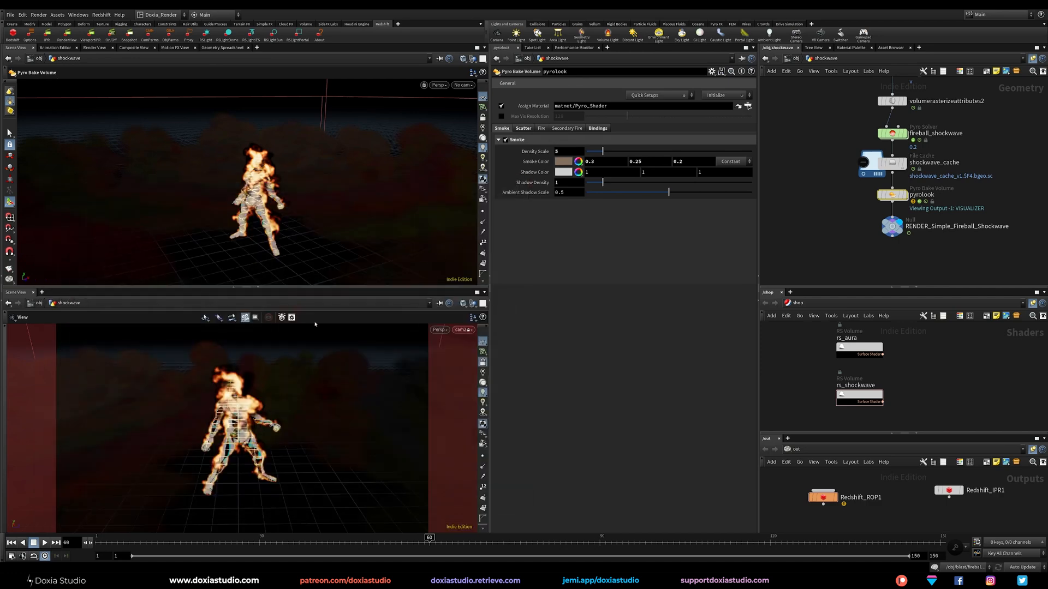
{"action": "left_click", "coordinate": [521, 129]}
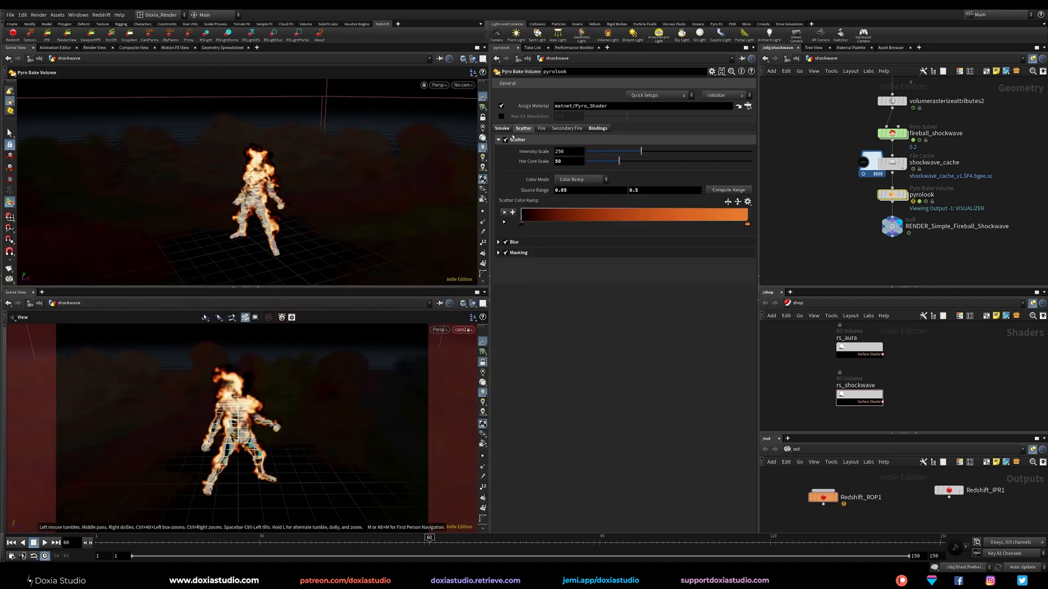
{"action": "left_click", "coordinate": [505, 141]}
{"action": "left_click", "coordinate": [505, 140]}
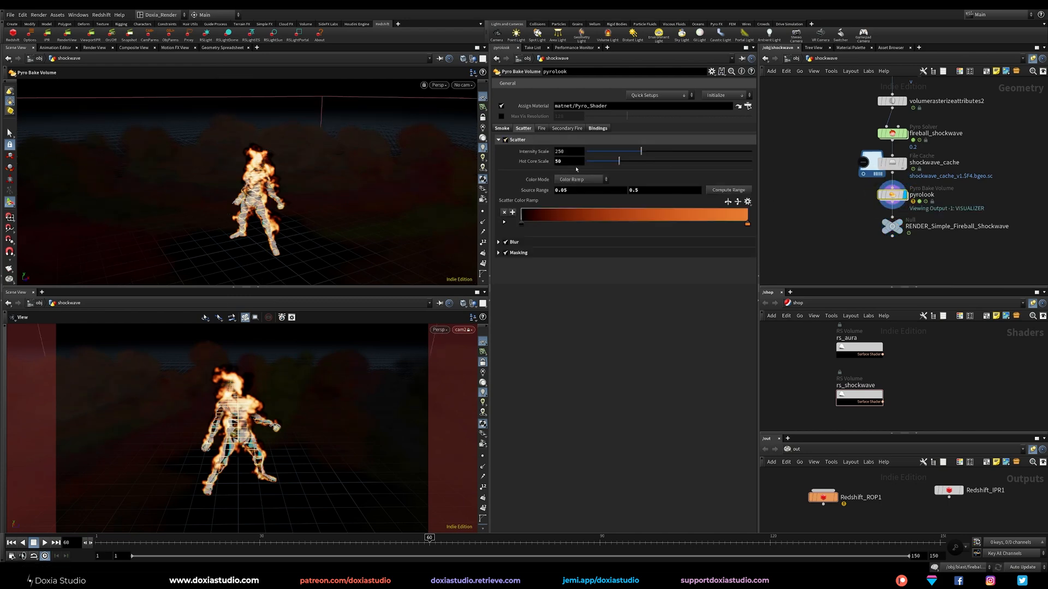
{"action": "left_click_drag", "start_coordinate": [642, 153], "coordinate": [711, 156]}
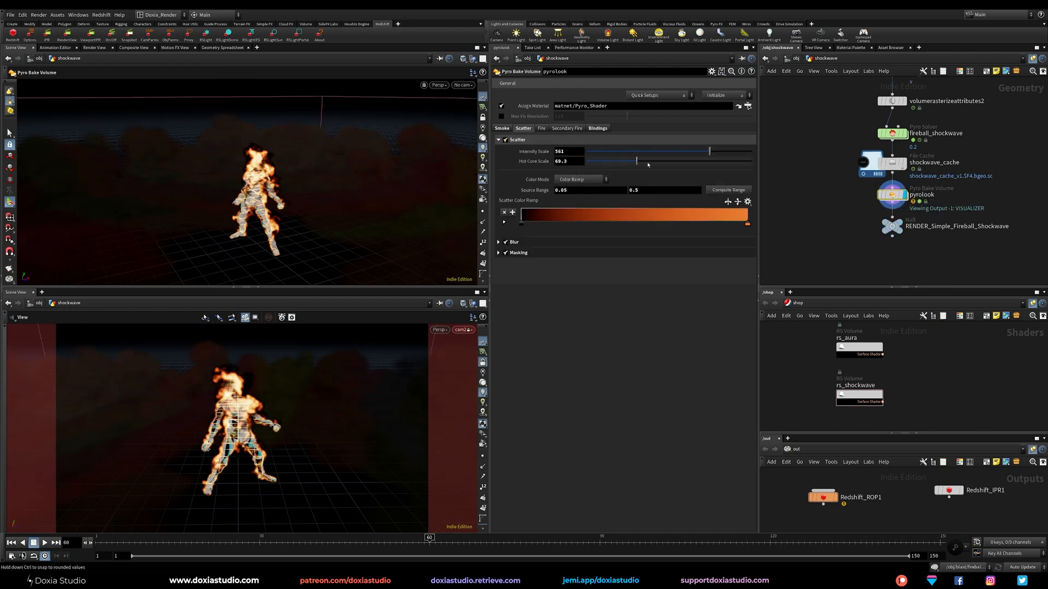
- Enable pyrolook's fire with an intensity scale of 70, and lower its scatter intensity scale
{"action": "left_click", "coordinate": [541, 129]}
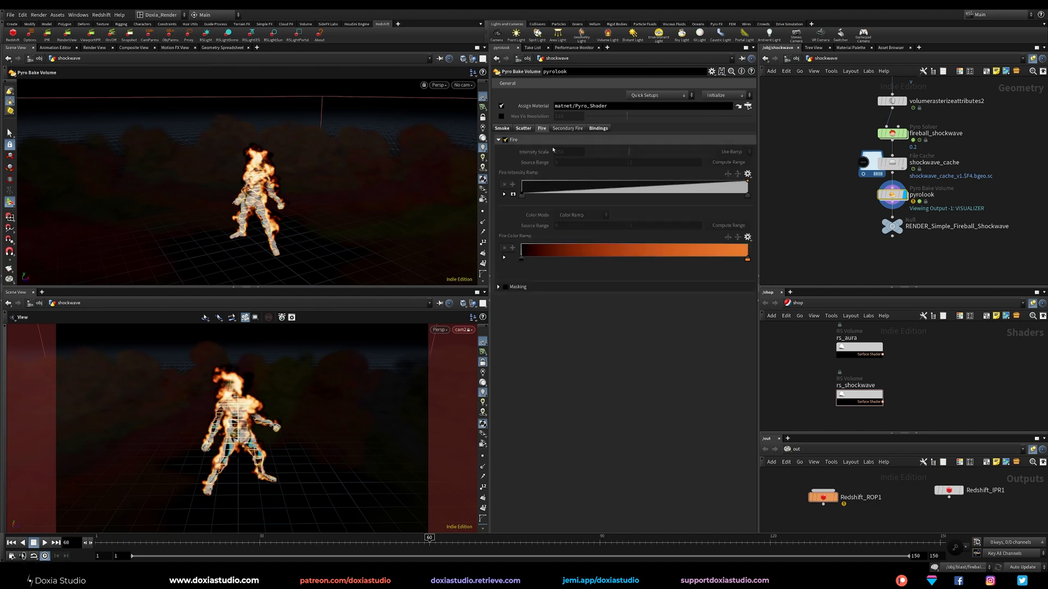
{"action": "left_click_drag", "start_coordinate": [603, 153], "coordinate": [596, 153]}
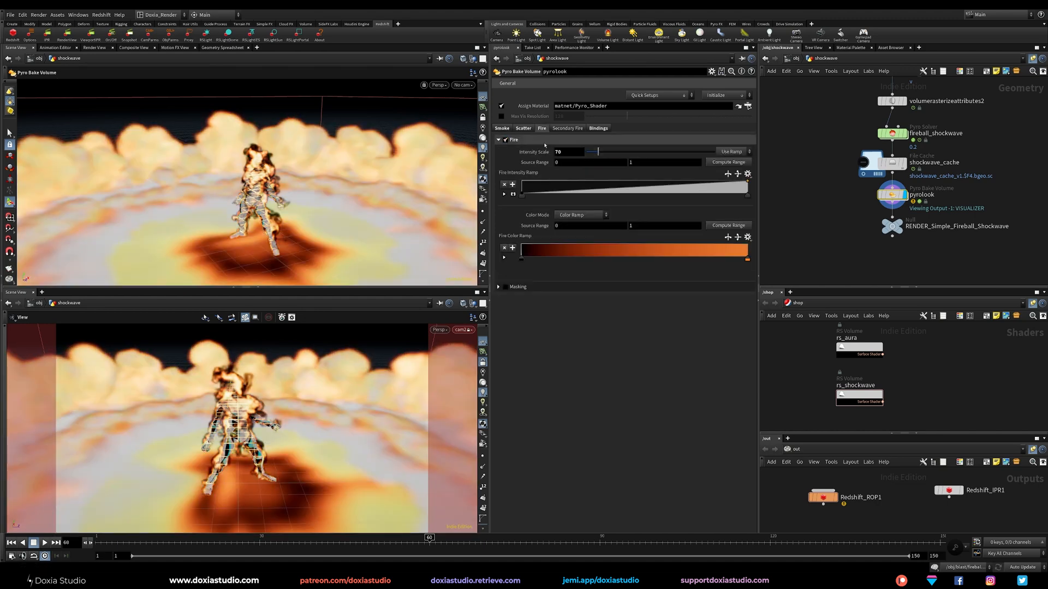
{"action": "left_click", "coordinate": [523, 129]}
{"action": "left_click_drag", "start_coordinate": [709, 152], "coordinate": [623, 154]}
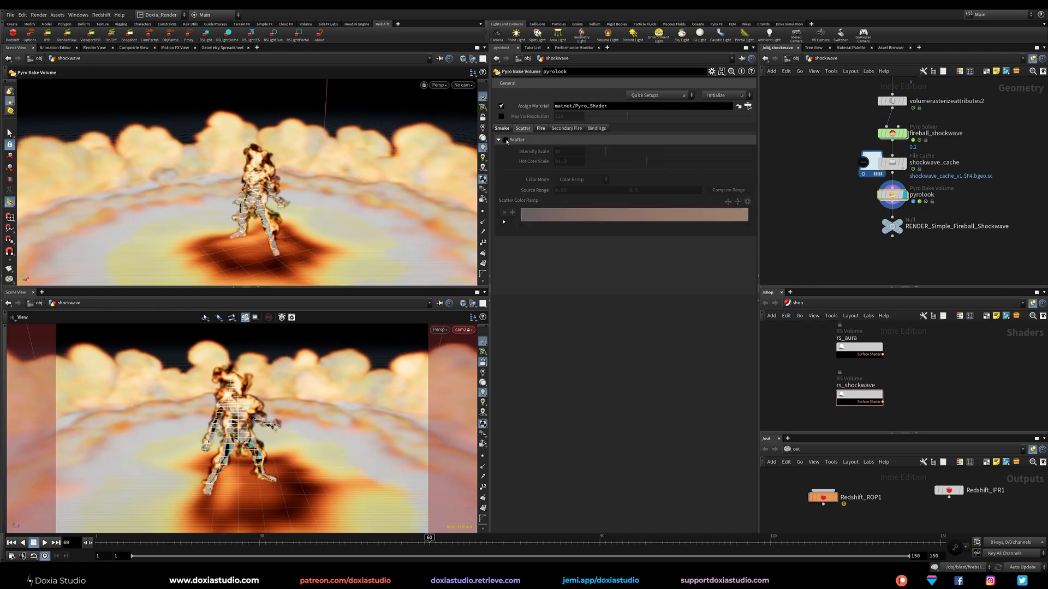
- Raise pyrolook's smoke density scale to about 42.9 and compare its display with that of the output null
{"action": "left_click", "coordinate": [502, 129]}
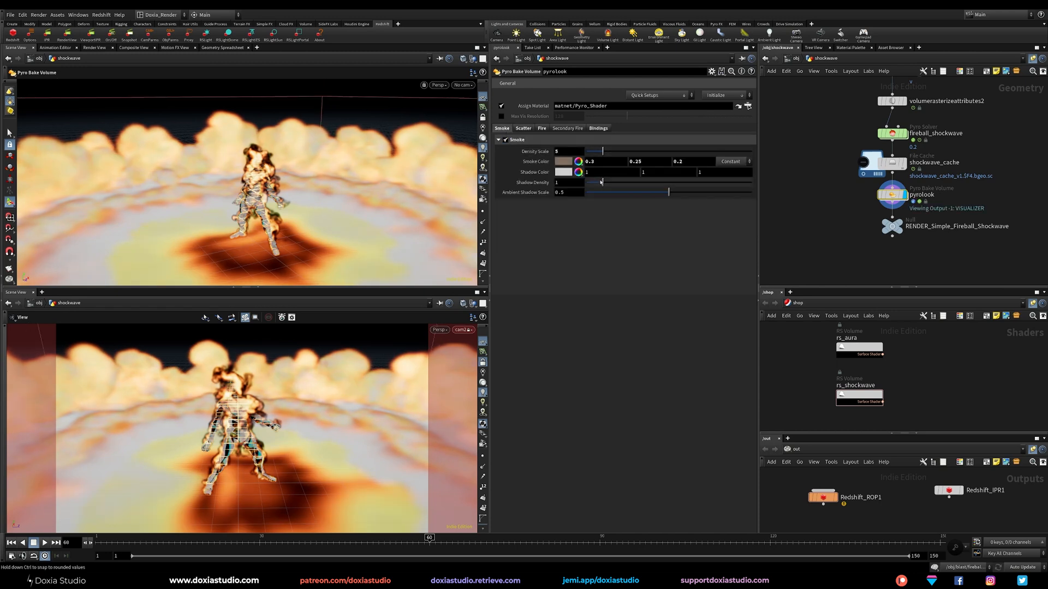
{"action": "left_click_drag", "start_coordinate": [603, 151], "coordinate": [728, 153]}
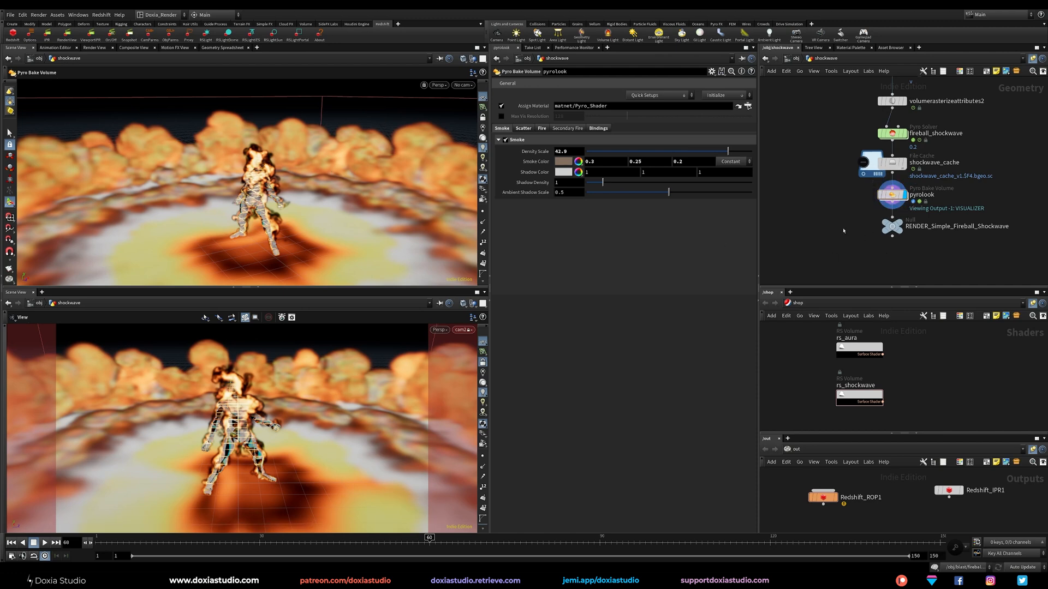
{"action": "left_click", "coordinate": [905, 211]}
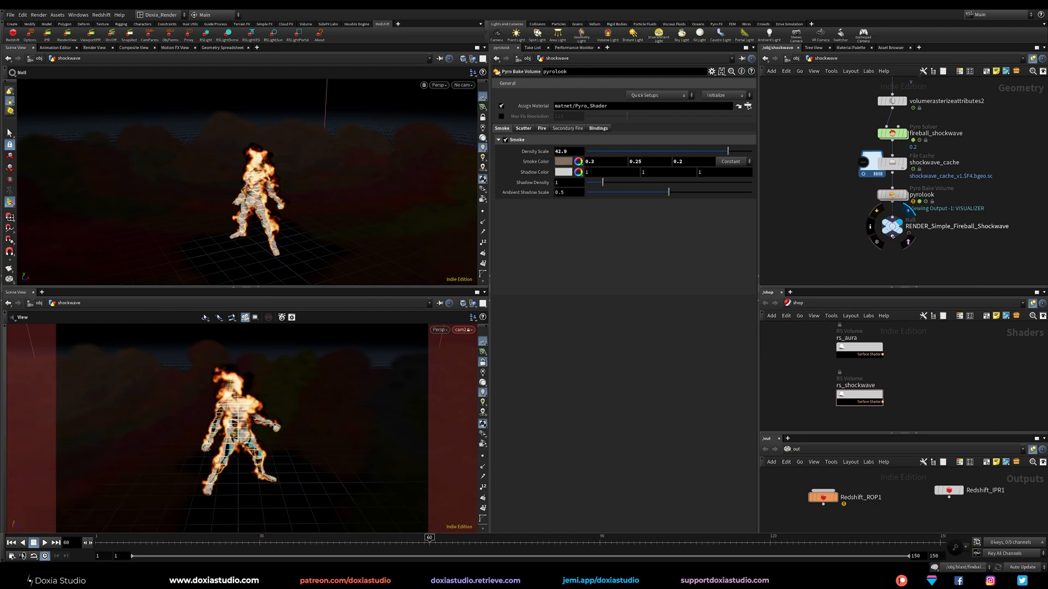
{"action": "left_click_drag", "start_coordinate": [891, 231], "coordinate": [890, 232]}
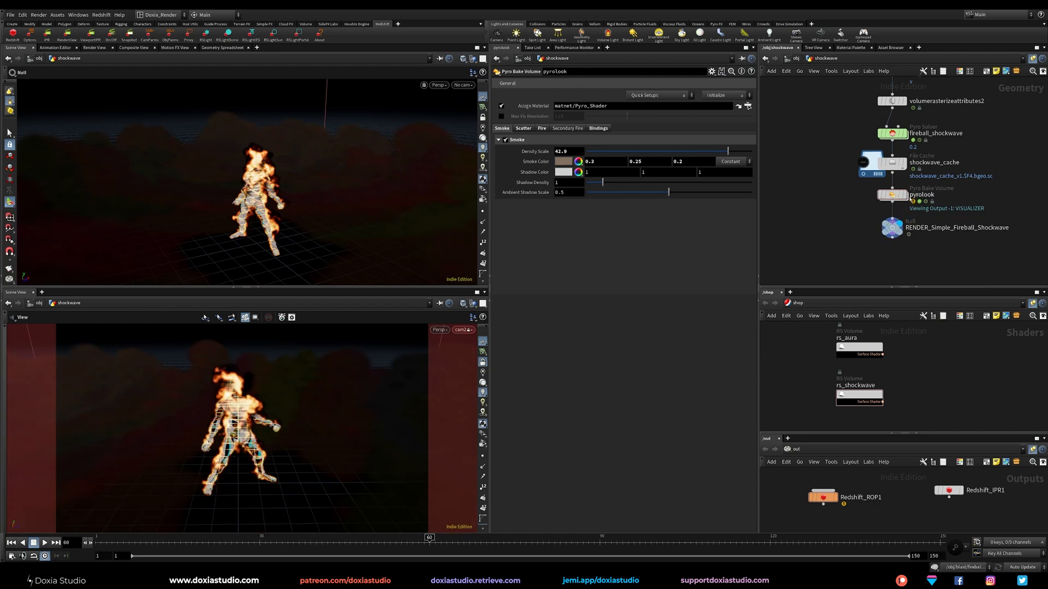
{"action": "left_click", "coordinate": [905, 195]}
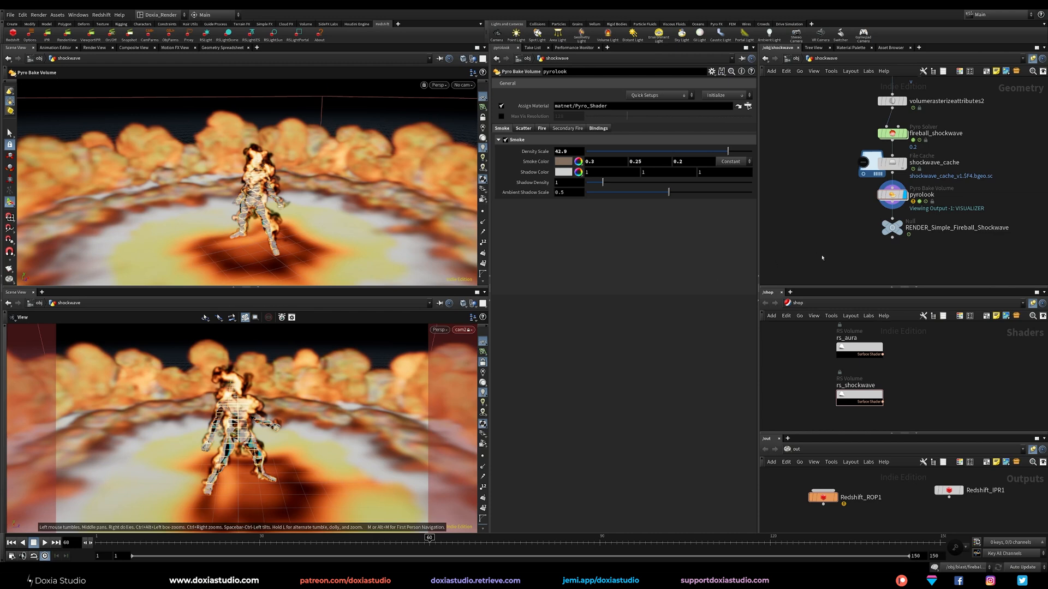
- Return to the object level, save the scene, and restart the Redshift preview render with rs_shockwave's parameters shown beside it
{"action": "key", "text": "u"}
{"action": "key", "text": "ctrl+s"}
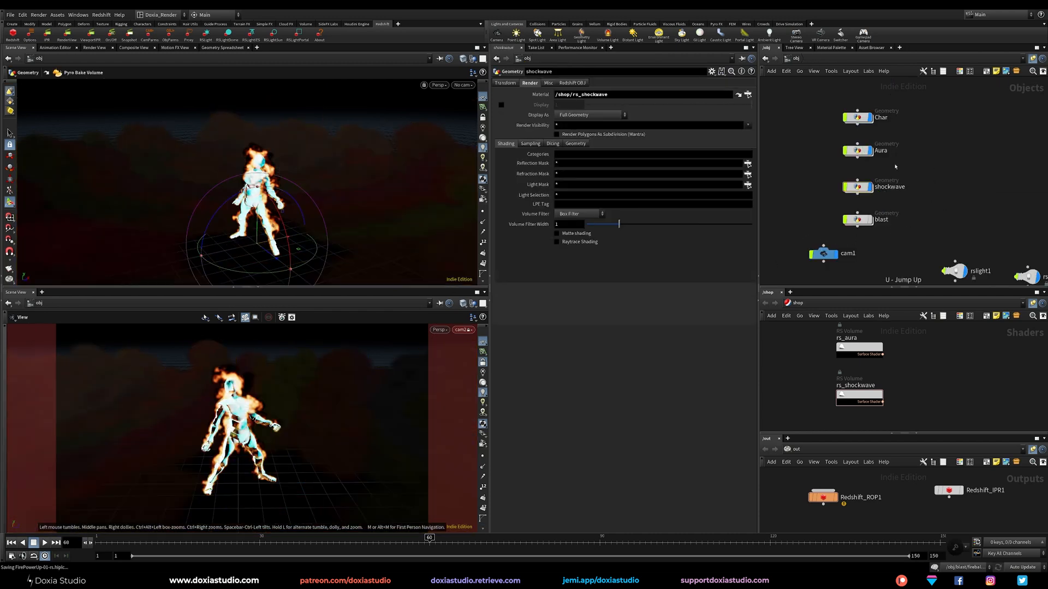
{"action": "left_click", "coordinate": [858, 386]}
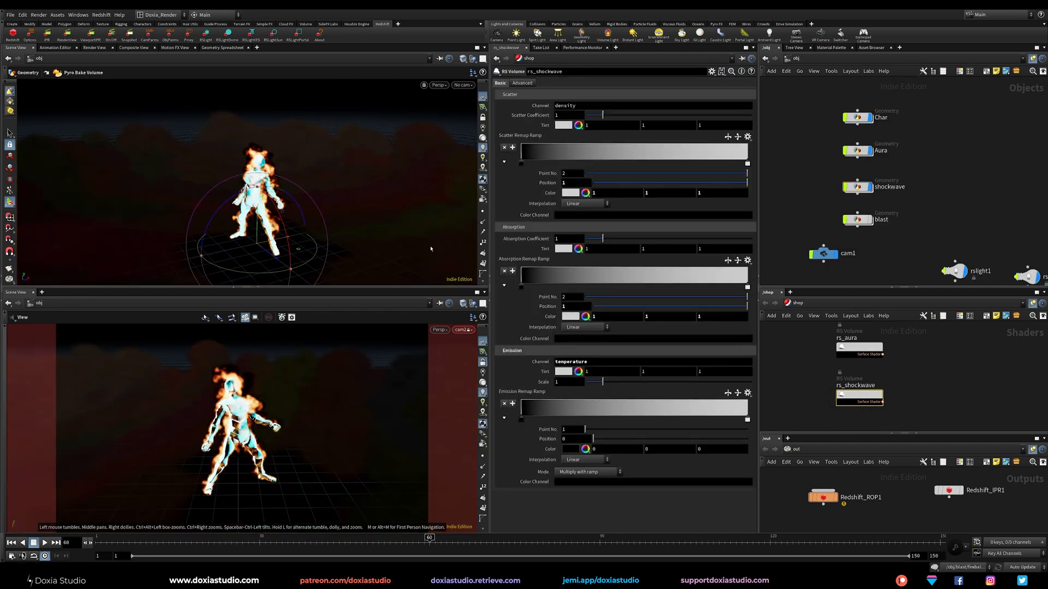
{"action": "left_click", "coordinate": [68, 35]}
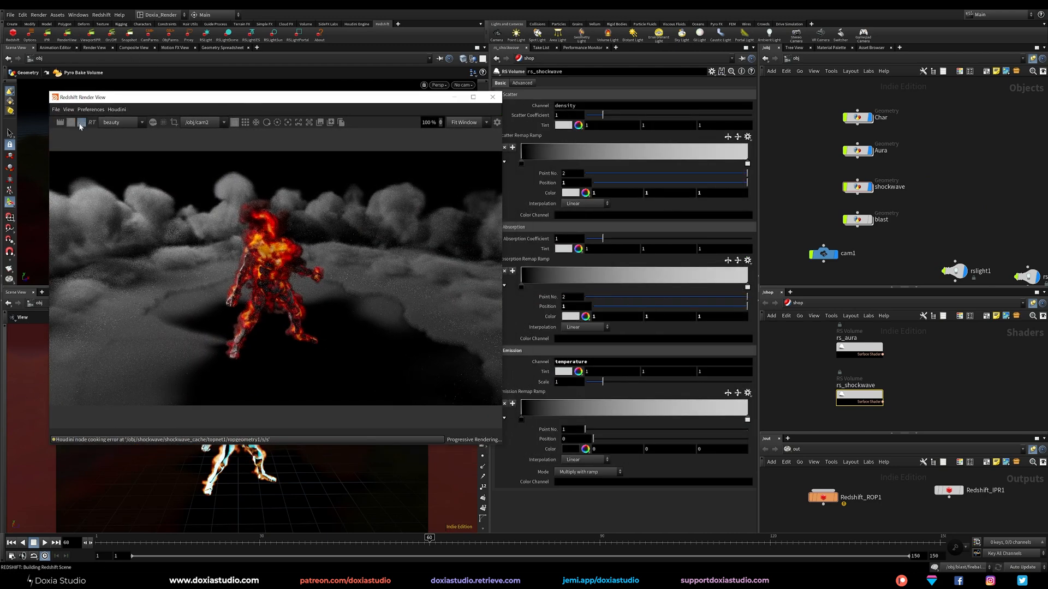
{"action": "left_click_drag", "start_coordinate": [255, 100], "coordinate": [230, 114]}
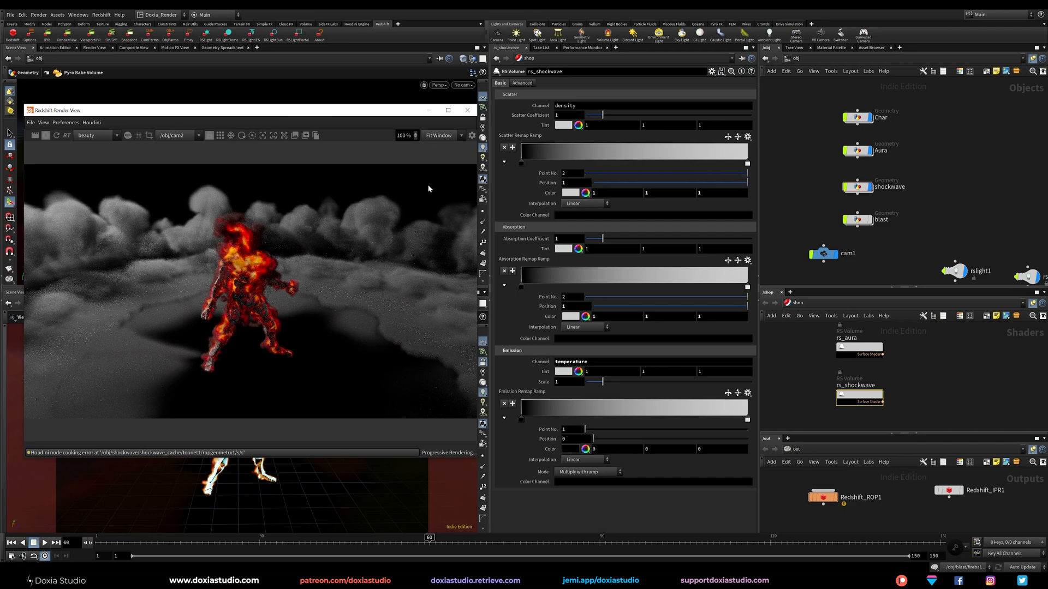
- Switch the preview render to cam1 and reframe that camera to a wider, higher view of the whole shockwave ring
{"action": "left_click", "coordinate": [180, 136]}
{"action": "left_click", "coordinate": [178, 144]}
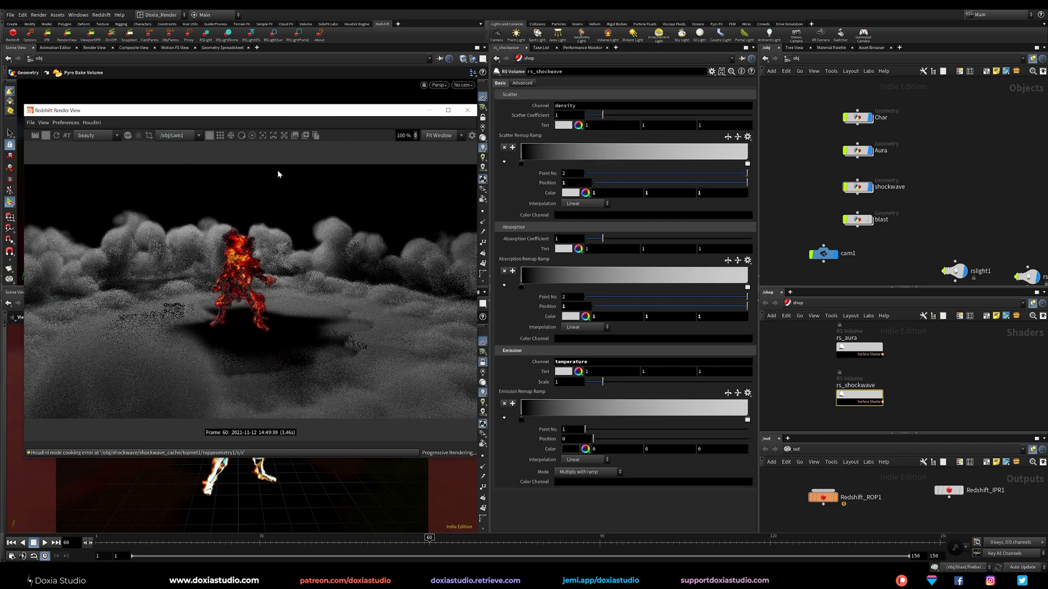
{"action": "left_click_drag", "start_coordinate": [344, 114], "coordinate": [851, 109]}
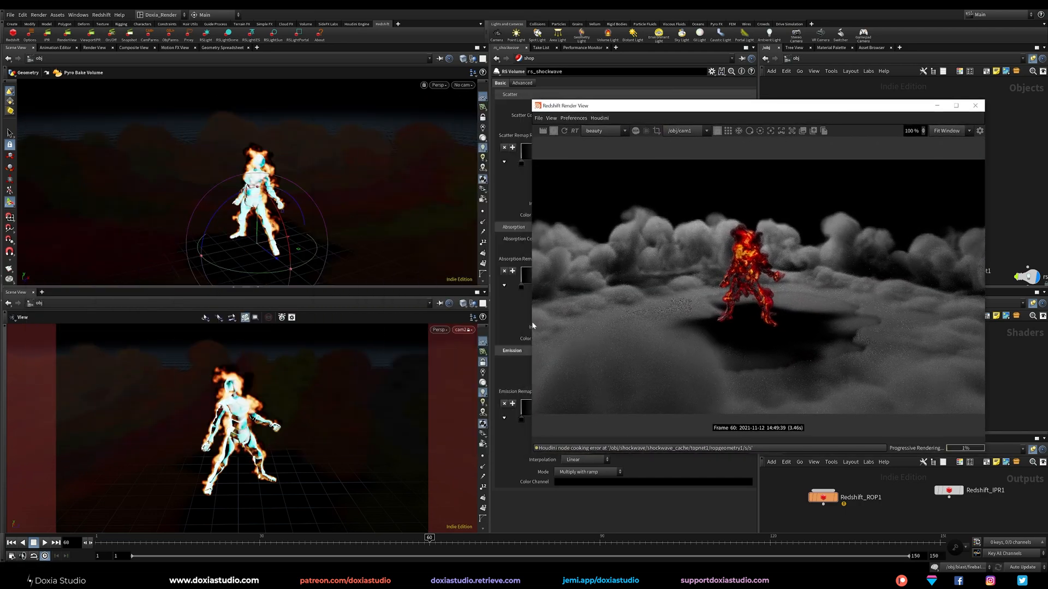
{"action": "left_click", "coordinate": [463, 330]}
{"action": "left_click", "coordinate": [482, 365]}
{"action": "left_click_drag", "start_coordinate": [53, 353], "coordinate": [218, 389]}
{"action": "left_click_drag", "start_coordinate": [321, 431], "coordinate": [295, 424]}
{"action": "left_click_drag", "start_coordinate": [802, 105], "coordinate": [300, 119]}
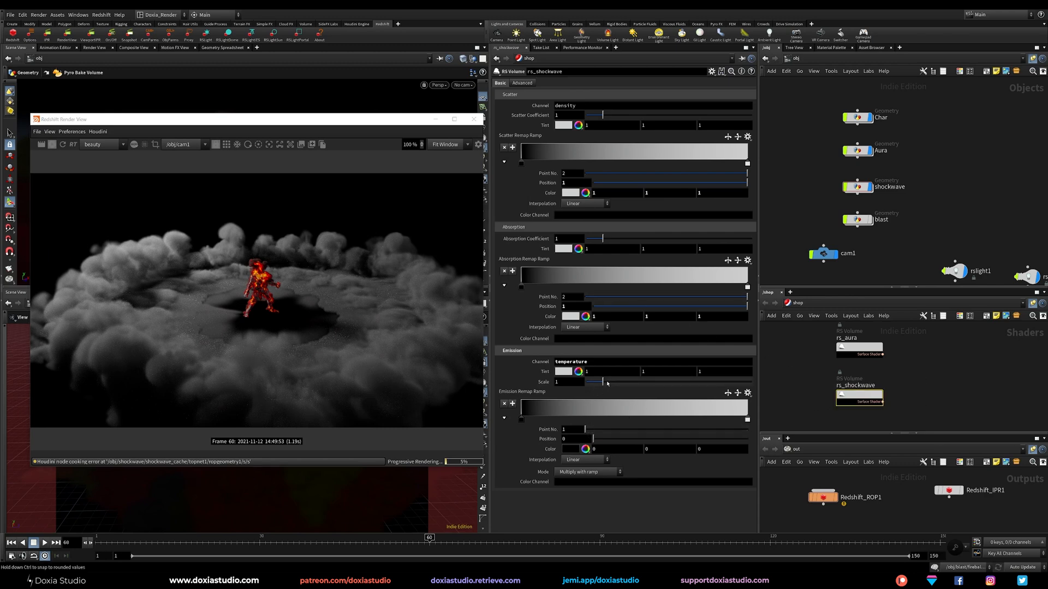
- Apply the black, red, yellow and white preset to rs_shockwave's emission remap ramp and set its scatter coefficient to 5
{"action": "left_click", "coordinate": [748, 393]}
{"action": "left_click", "coordinate": [761, 408]}
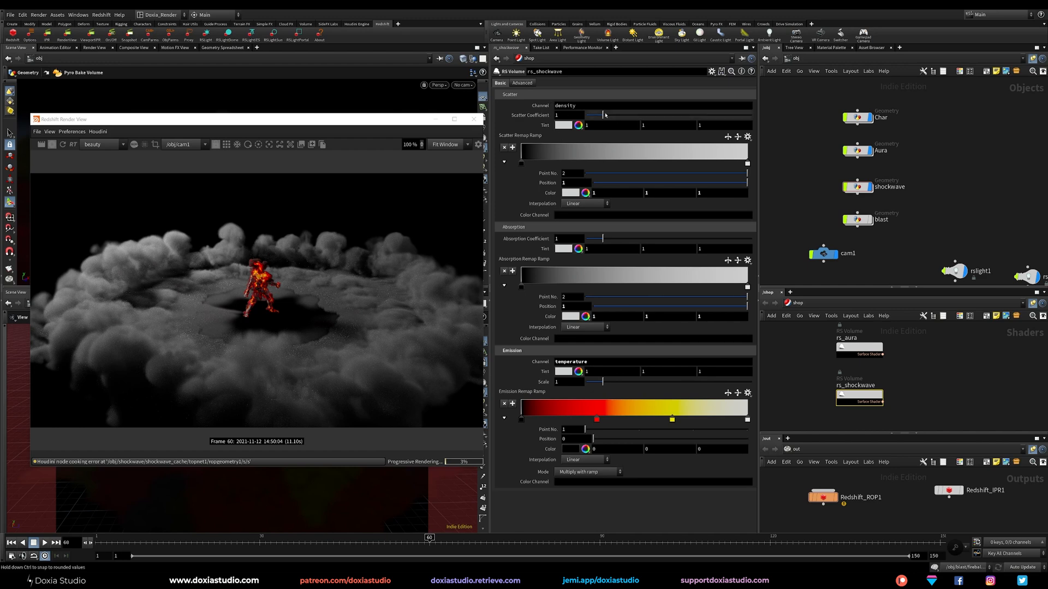
{"action": "left_click_drag", "start_coordinate": [566, 115], "coordinate": [402, 76]}
{"action": "type", "text": "5"}
{"action": "key", "text": "Return"}
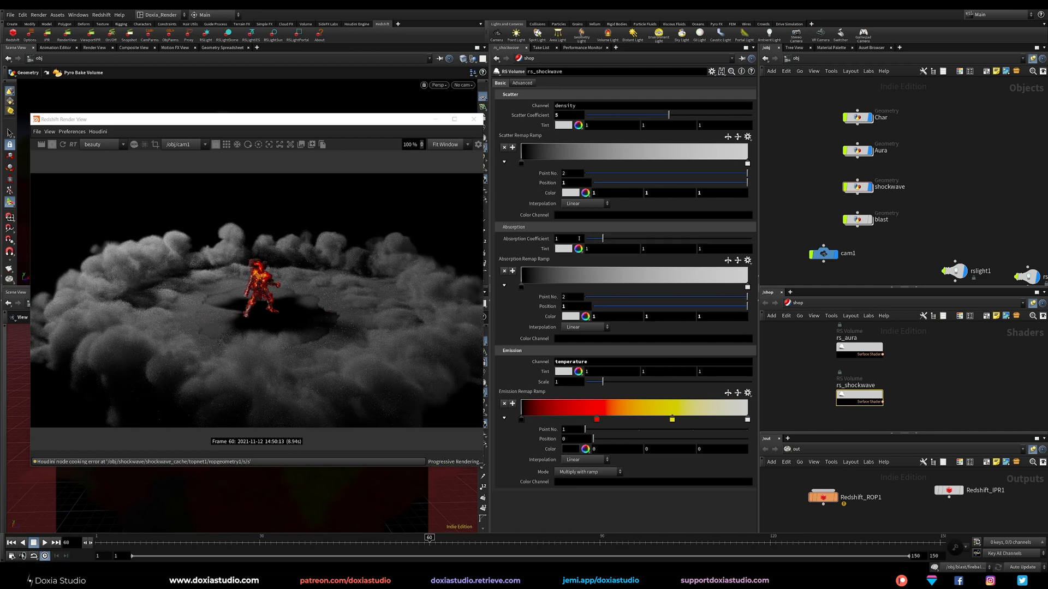
- Set rs_shockwave's absorption coefficient to 10 and raise its emission scale to about 6.47
{"action": "left_click_drag", "start_coordinate": [610, 241], "coordinate": [653, 239]}
{"action": "type", "text": "10"}
{"action": "key", "text": "Return"}
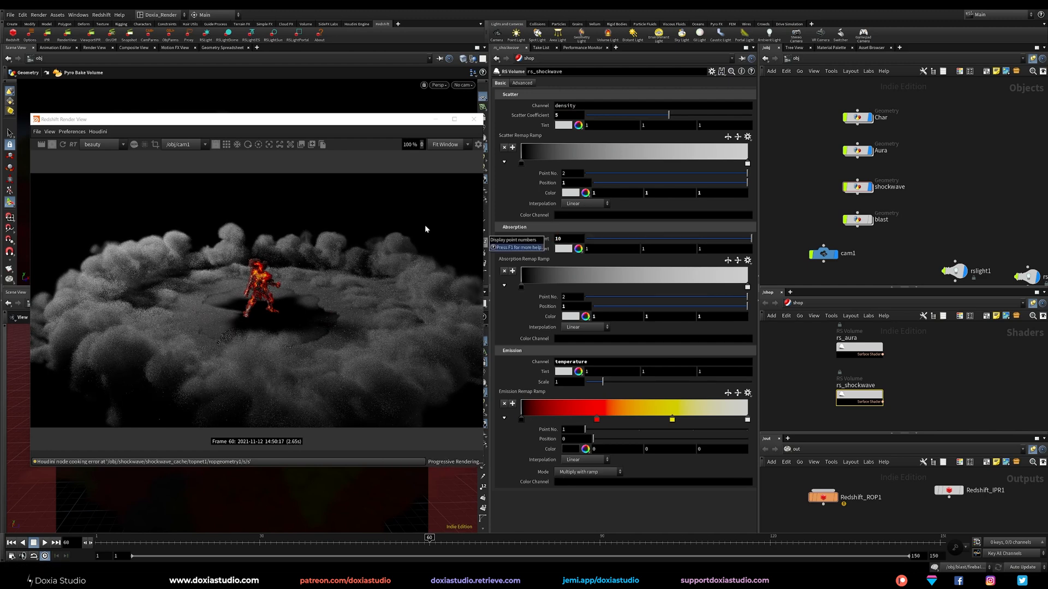
{"action": "left_click_drag", "start_coordinate": [602, 382], "coordinate": [690, 385]}
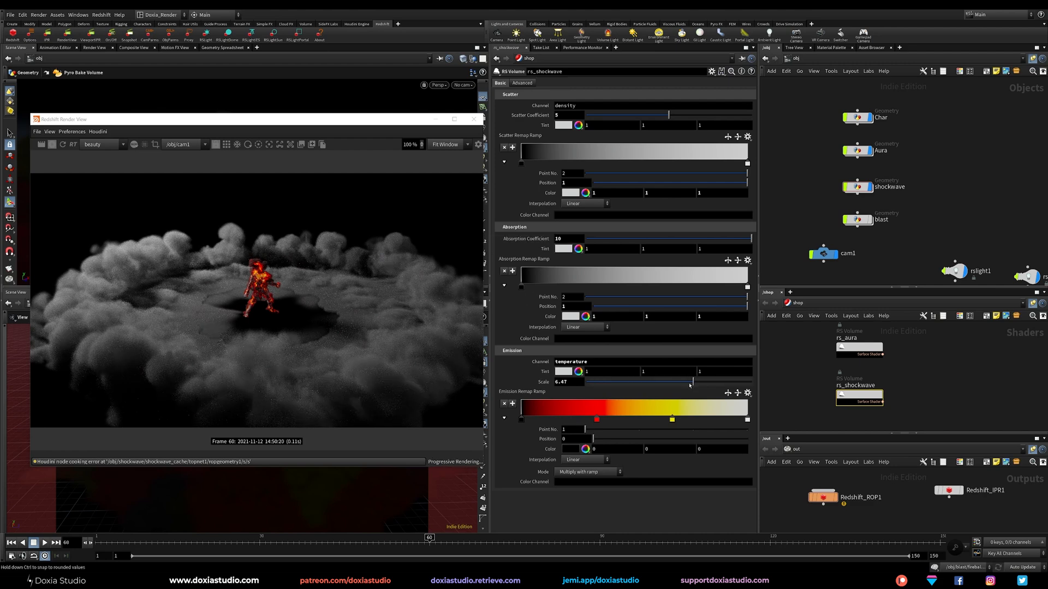
- Check the shockwave object's assigned material and its pyrolook and output nodes, refreshing the preview render, and return to the object level
{"action": "middle_click_drag", "start_coordinate": [978, 222], "coordinate": [913, 181]}
{"action": "left_click", "coordinate": [791, 146]}
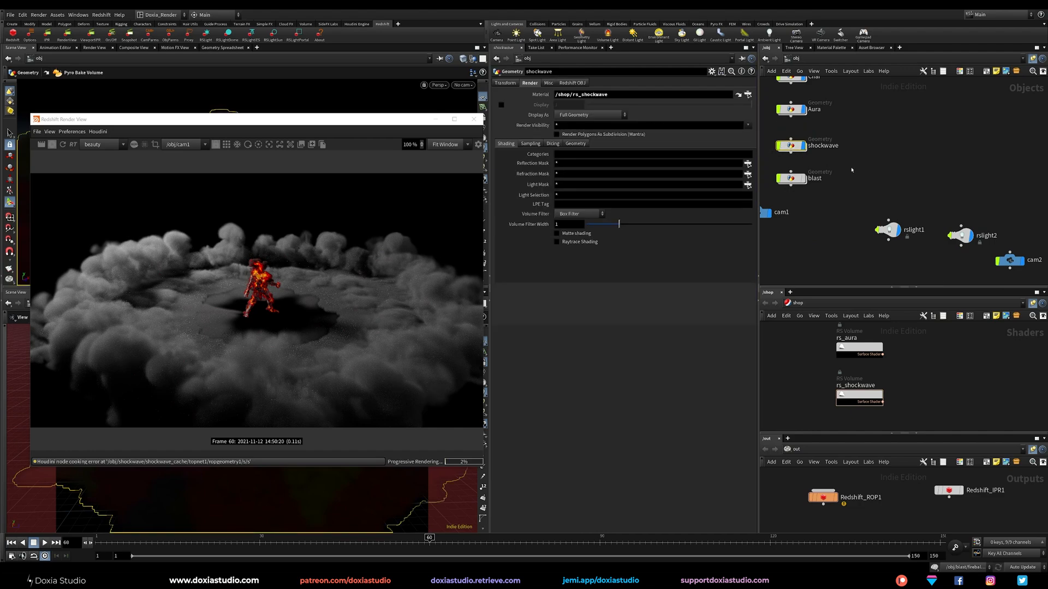
{"action": "left_click_drag", "start_coordinate": [998, 204], "coordinate": [843, 224]}
{"action": "double_click", "coordinate": [795, 148]}
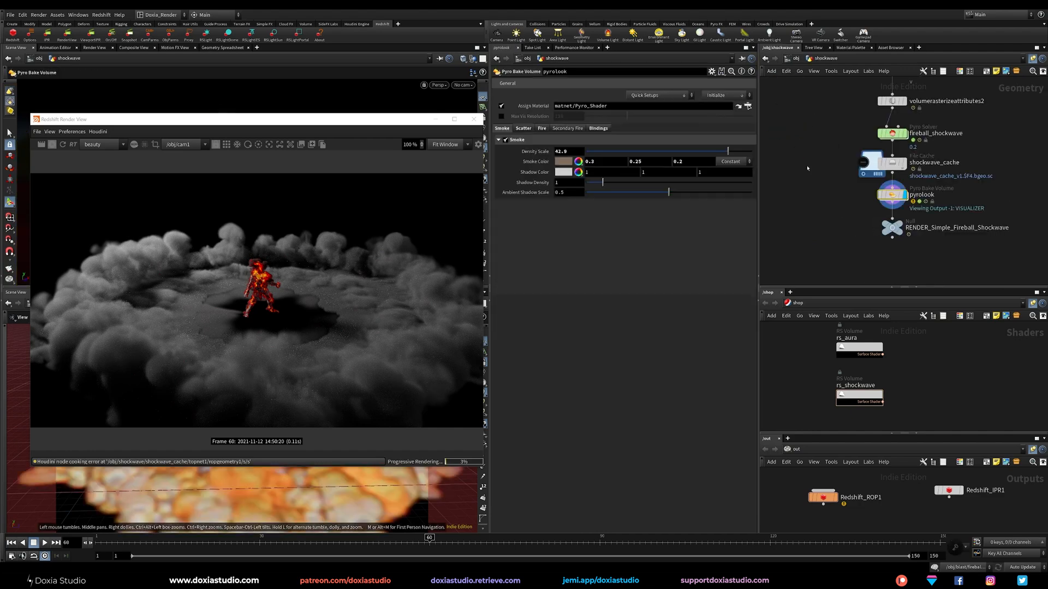
{"action": "left_click", "coordinate": [904, 229]}
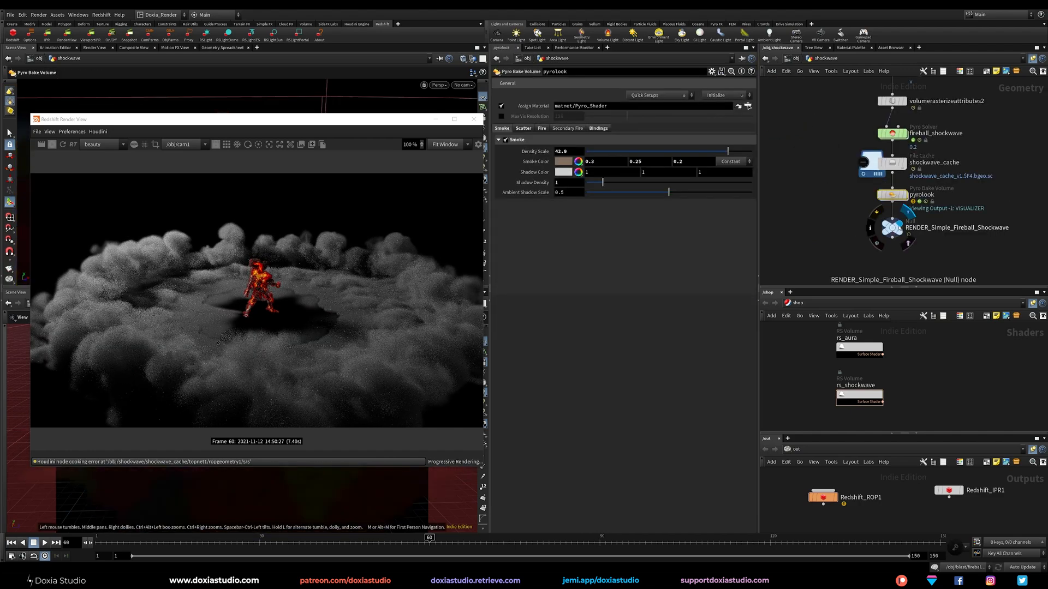
{"action": "left_click", "coordinate": [64, 144]}
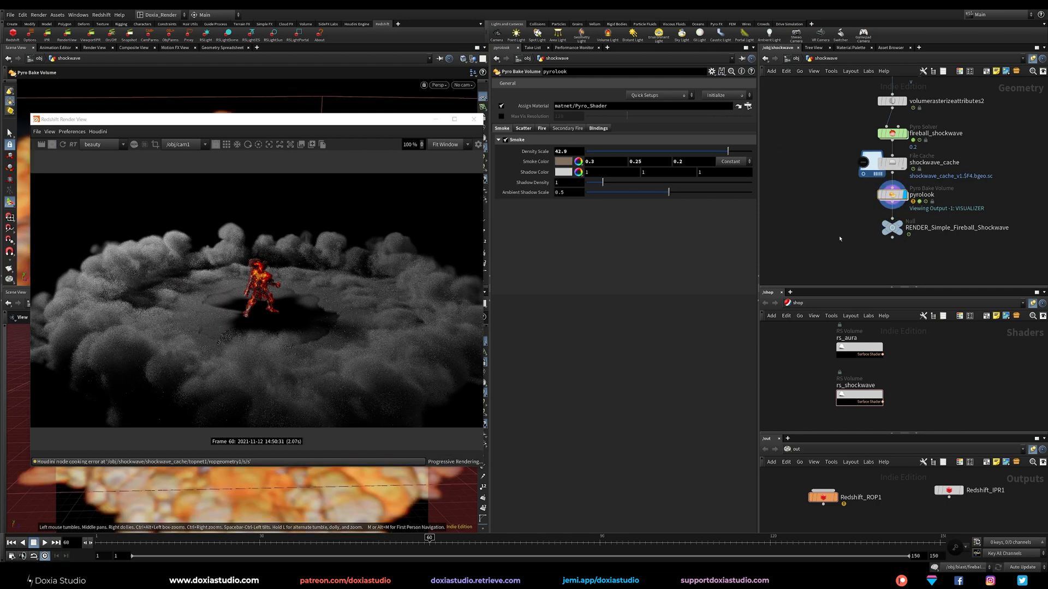
{"action": "key", "text": "u"}
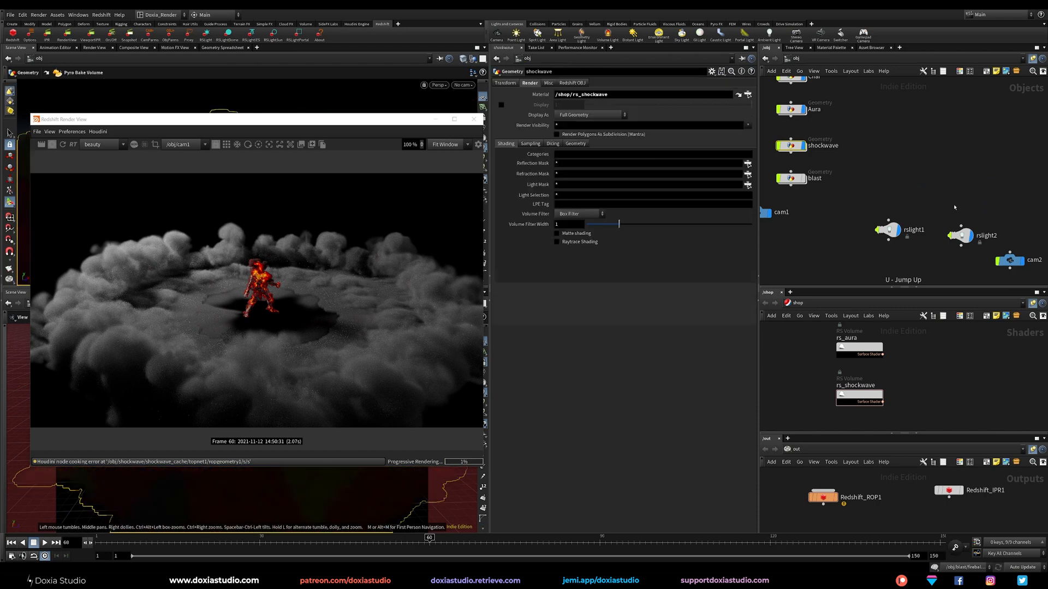
- Set the intensity of both rslight1 and rslight2 to 0 to isolate the emission in the preview render
{"action": "left_click_drag", "start_coordinate": [976, 202], "coordinate": [853, 249]}
{"action": "double_click", "coordinate": [573, 148]}
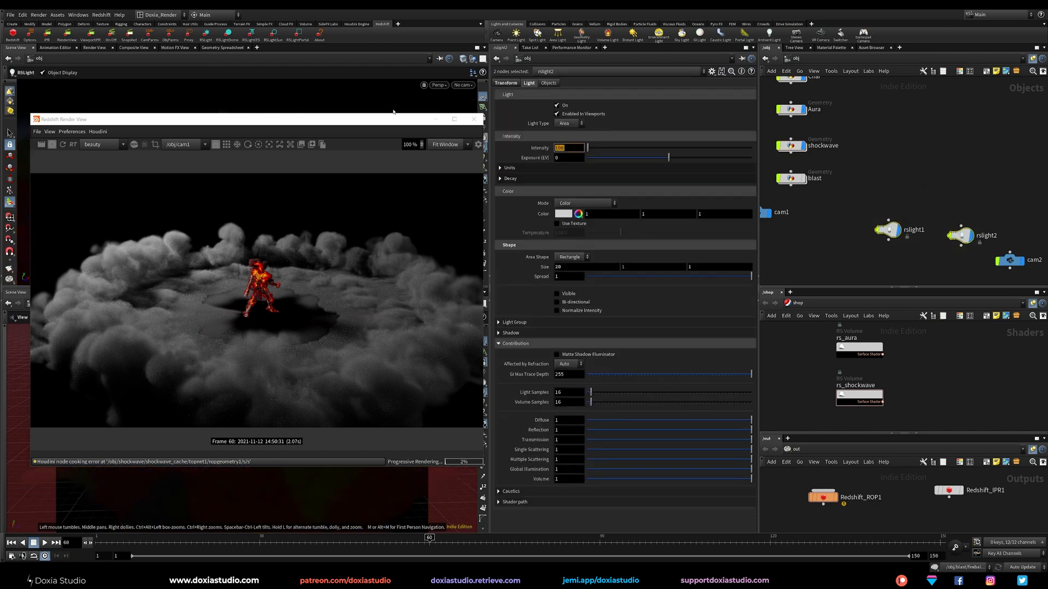
{"action": "type", "text": "0"}
{"action": "key", "text": "Return"}
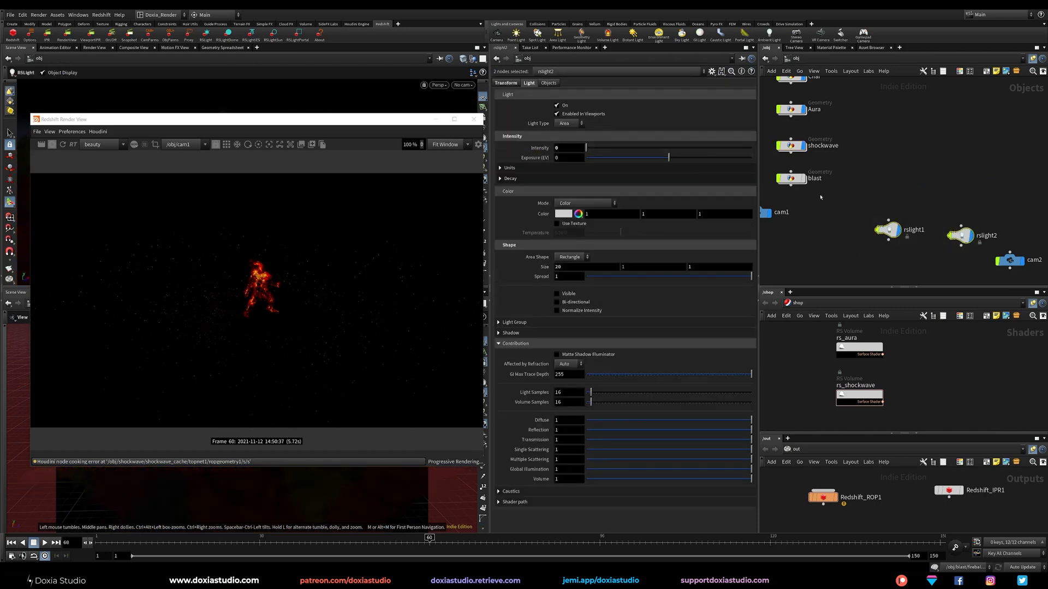
- Raise the new maximum of rs_shockwave's emission remap range to 10, leaving the emission scale as it is
{"action": "left_click", "coordinate": [859, 395]}
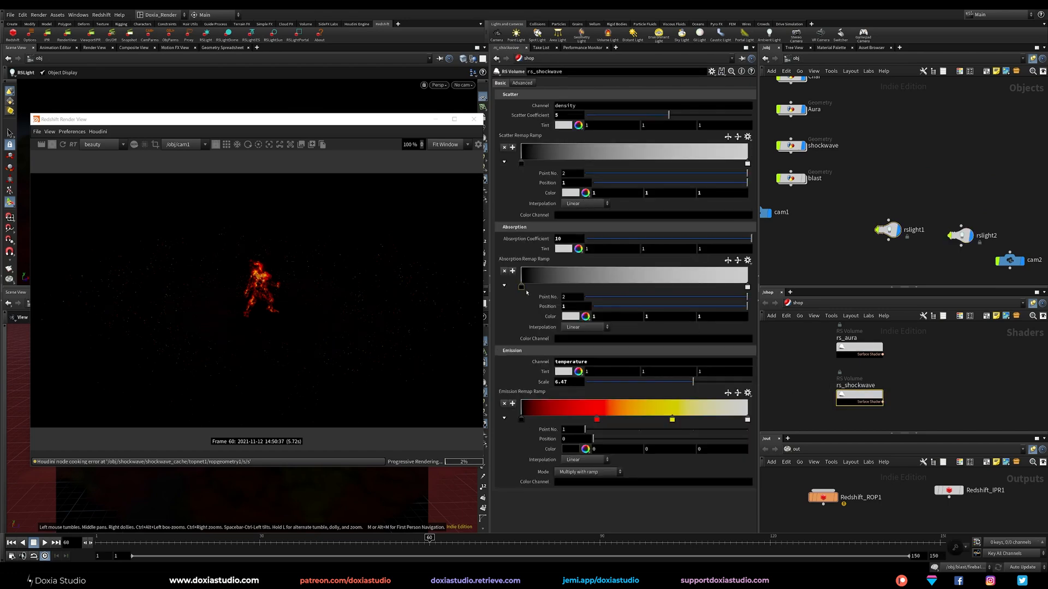
{"action": "left_click", "coordinate": [522, 83]}
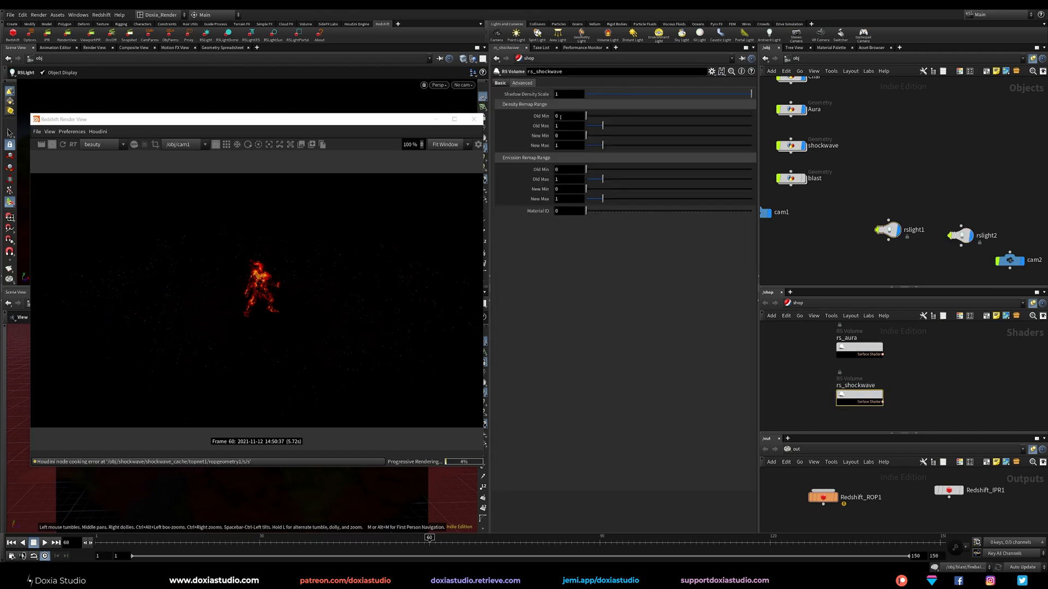
{"action": "left_click_drag", "start_coordinate": [602, 199], "coordinate": [770, 208]}
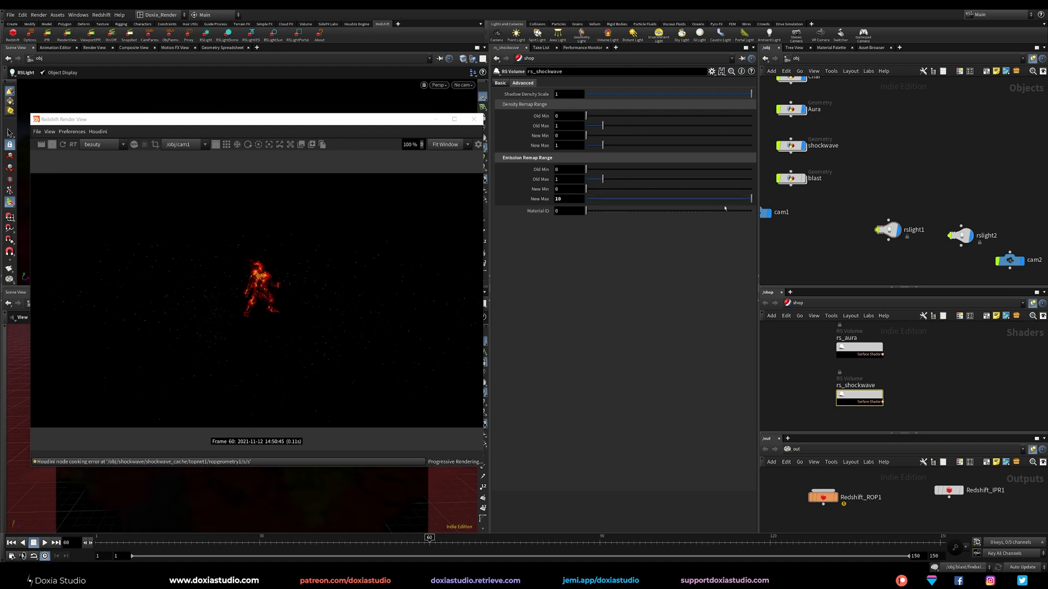
{"action": "left_click", "coordinate": [500, 83]}
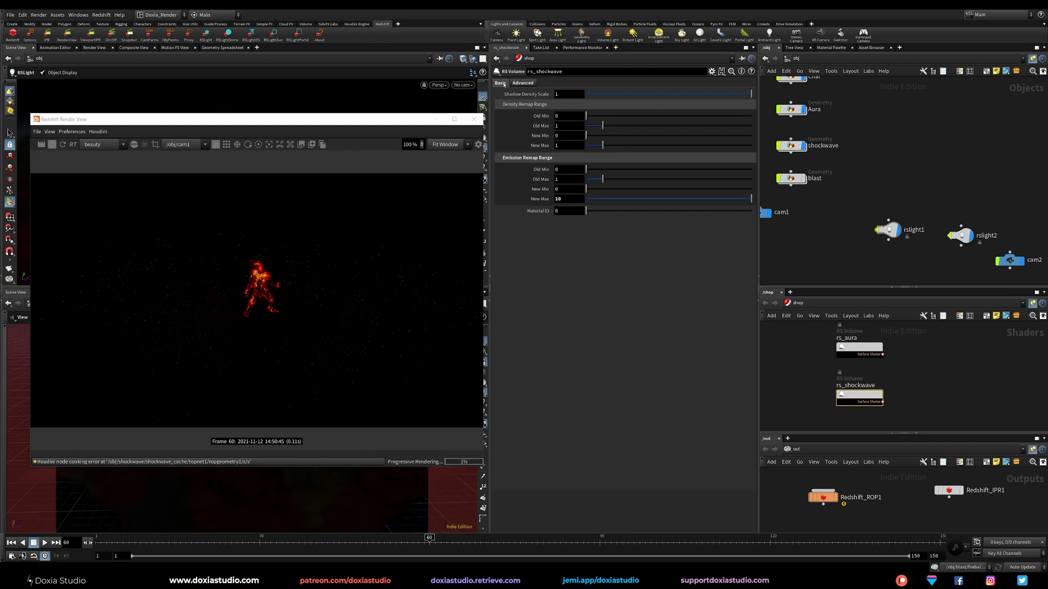
{"action": "left_click", "coordinate": [570, 382]}
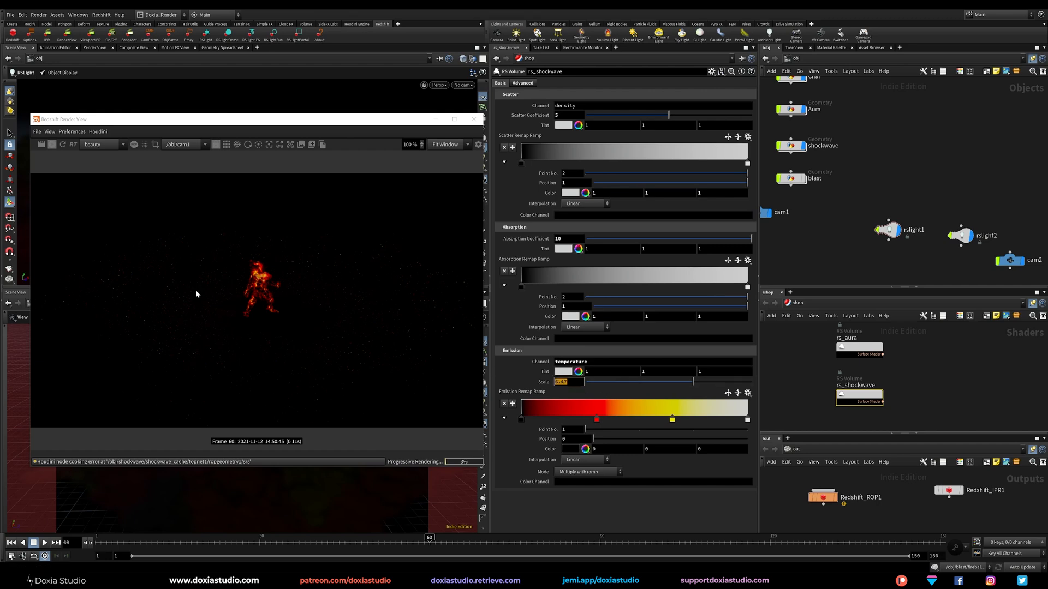
{"action": "key", "text": "Return"}
- Set the intensity of both rslight1 and rslight2 to 100
{"action": "left_click_drag", "start_coordinate": [962, 202], "coordinate": [843, 235]}
{"action": "left_click", "coordinate": [568, 148]}
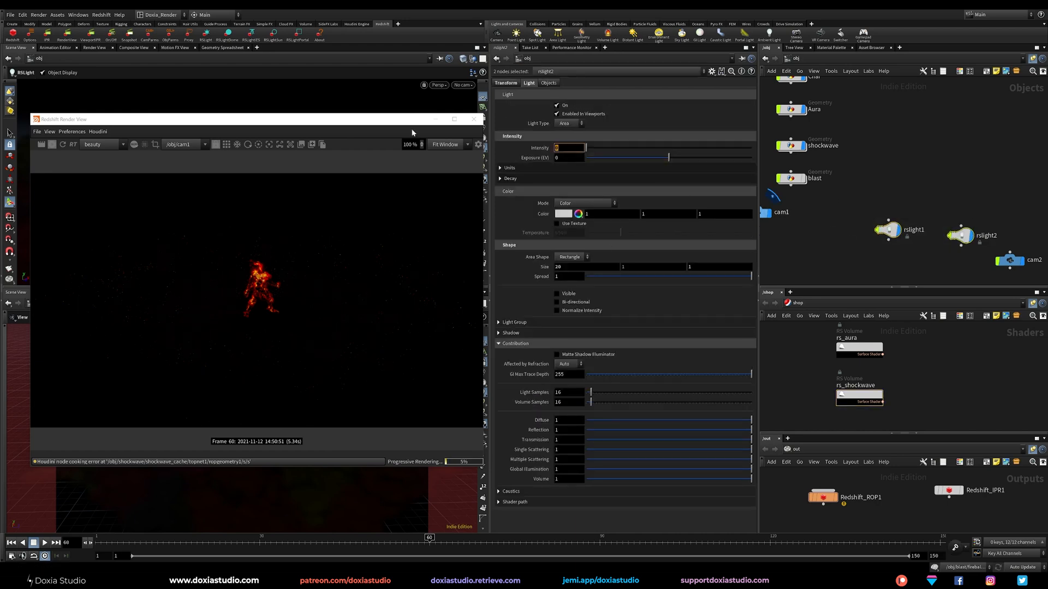
{"action": "type", "text": "100"}
{"action": "key", "text": "Return"}
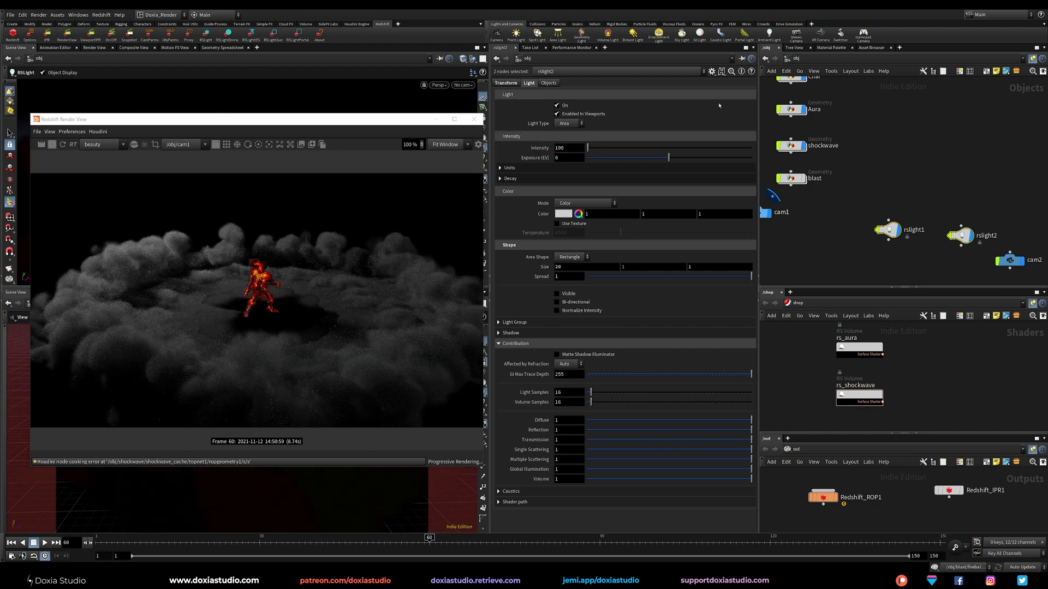
- Set rs_shockwave's emission scale to 50 and lower its absorption coefficient to about 1.19, dismissing the message notification
{"action": "left_click", "coordinate": [859, 394]}
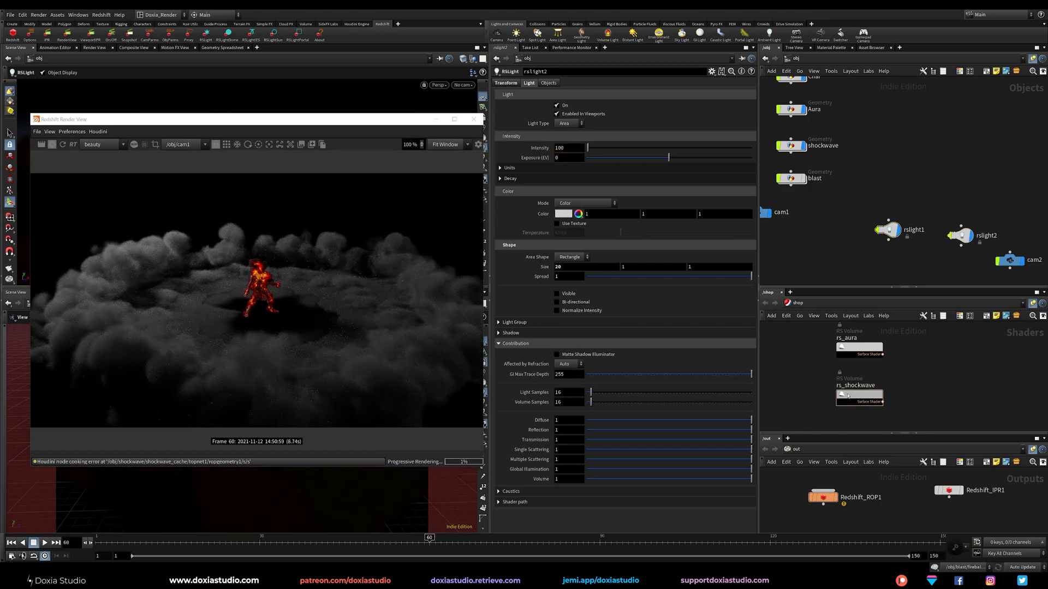
{"action": "left_click", "coordinate": [568, 384]}
{"action": "type", "text": "50"}
{"action": "key", "text": "Return"}
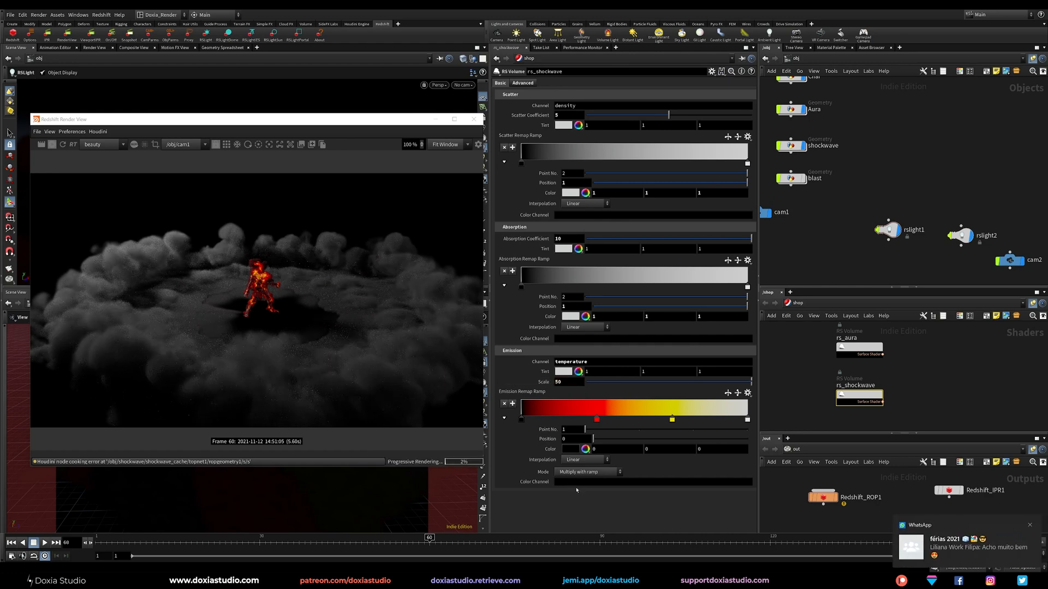
{"action": "left_click", "coordinate": [1030, 526]}
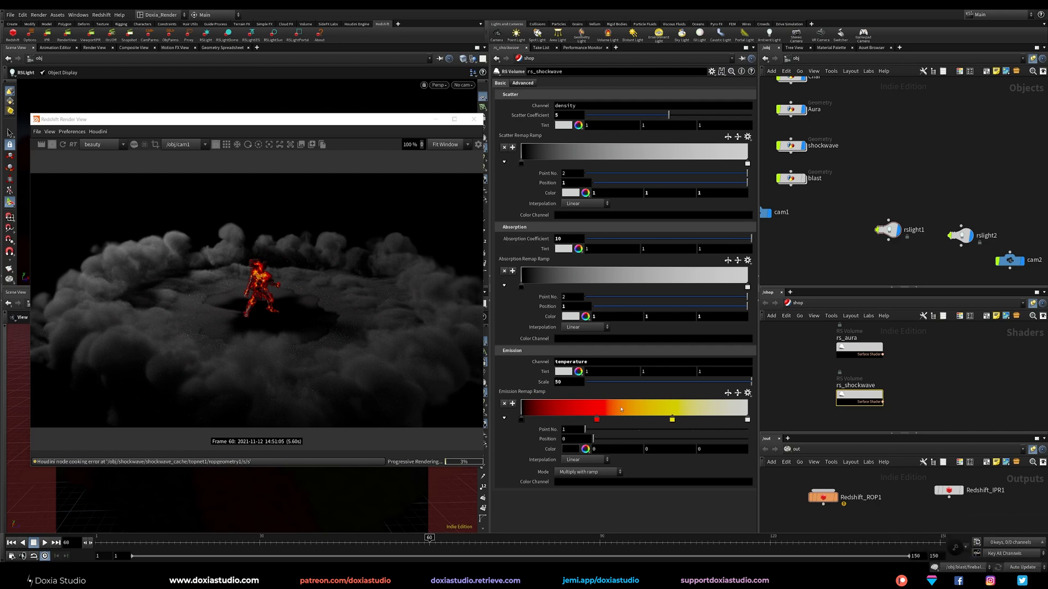
{"action": "left_click", "coordinate": [604, 239]}
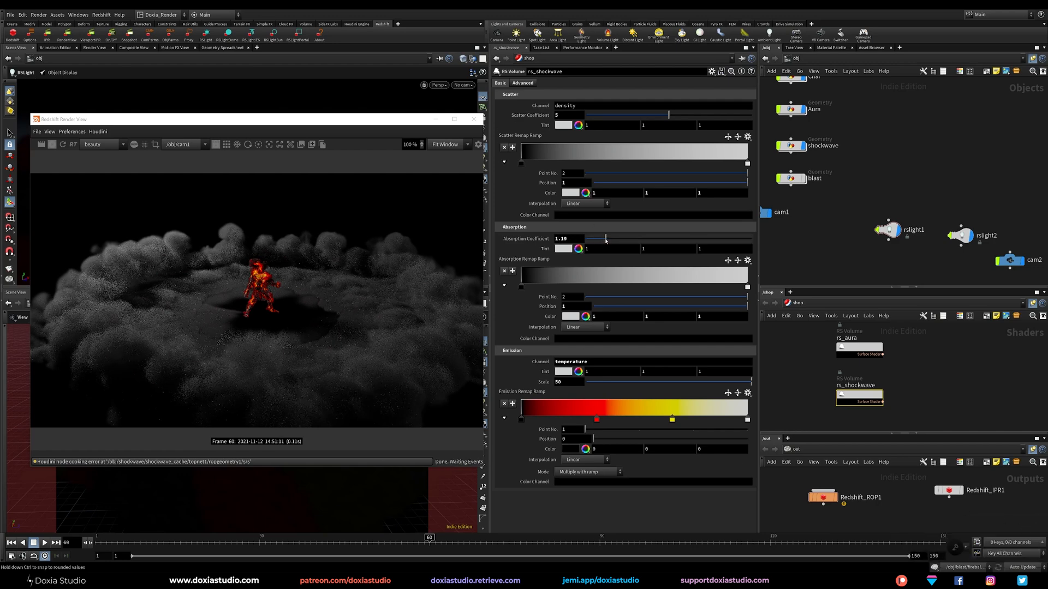
- Set the new maximum of rs_shockwave's emission remap range to 1 and its emission scale to 500
{"action": "left_click", "coordinate": [530, 84]}
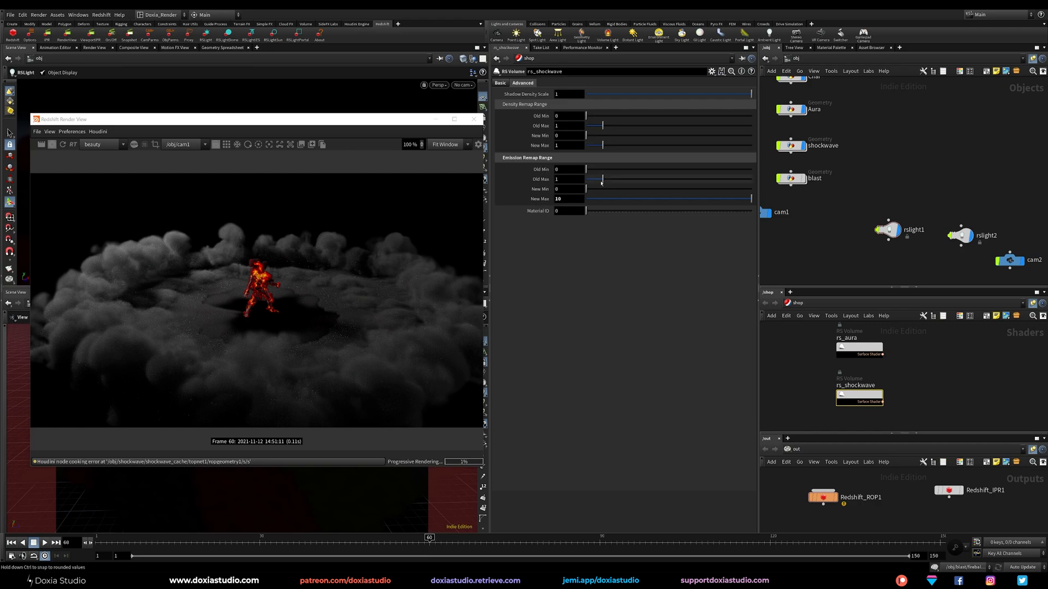
{"action": "left_click_drag", "start_coordinate": [567, 200], "coordinate": [478, 182]}
{"action": "type", "text": "1"}
{"action": "key", "text": "Return"}
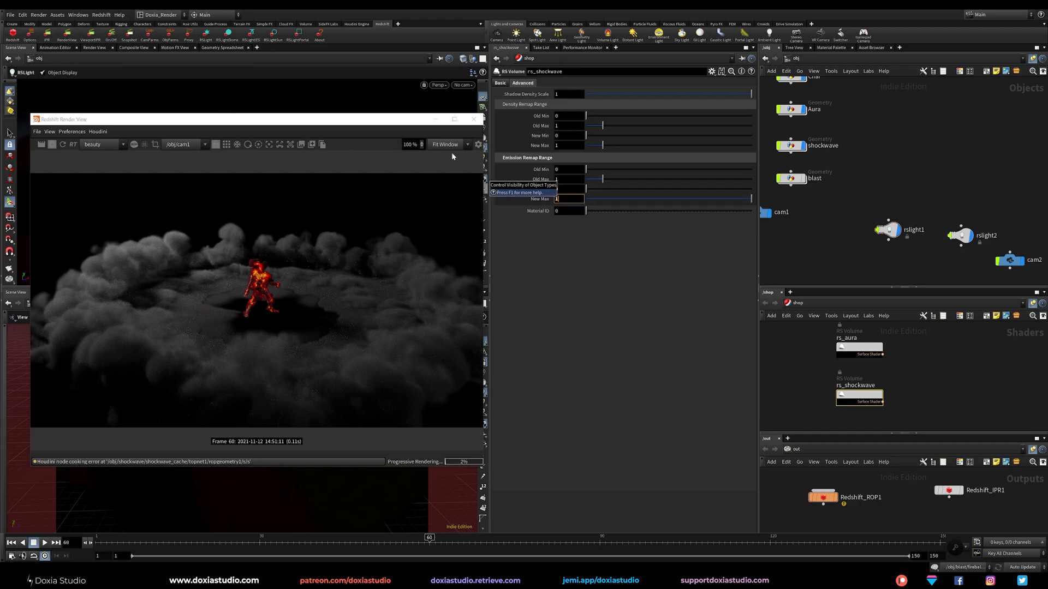
{"action": "left_click", "coordinate": [500, 83]}
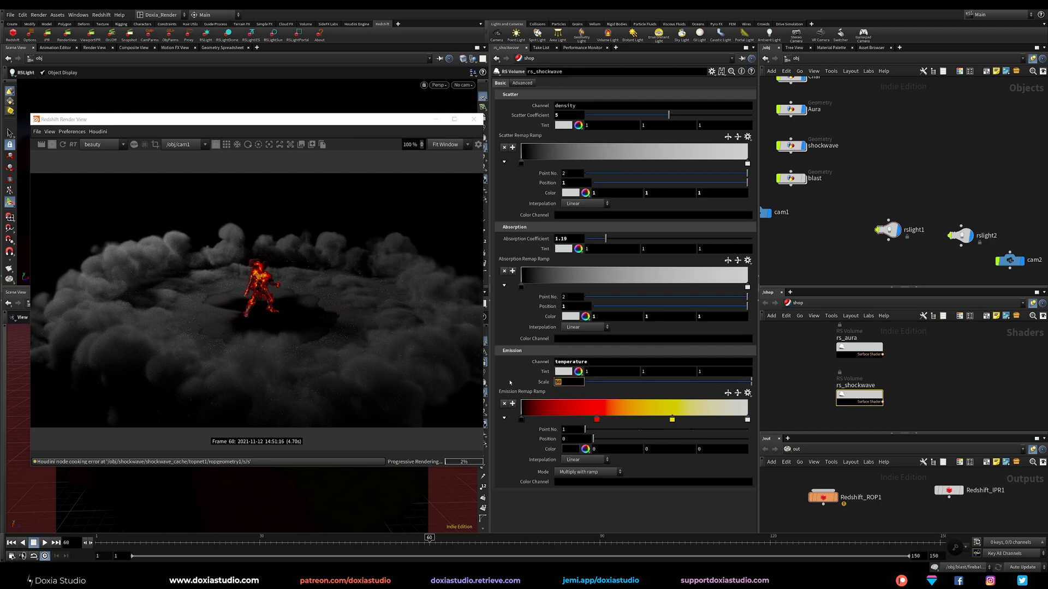
{"action": "type", "text": "500"}
{"action": "key", "text": "Return"}
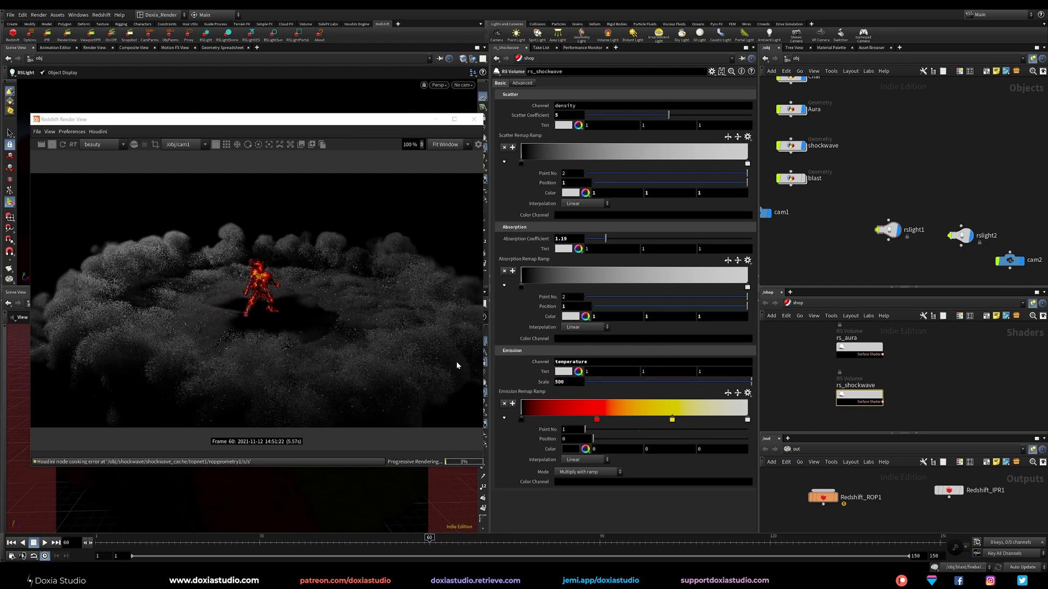
- Open the shockwave network and set pyrolook's scatter intensity scale to 150
{"action": "double_click", "coordinate": [778, 148]}
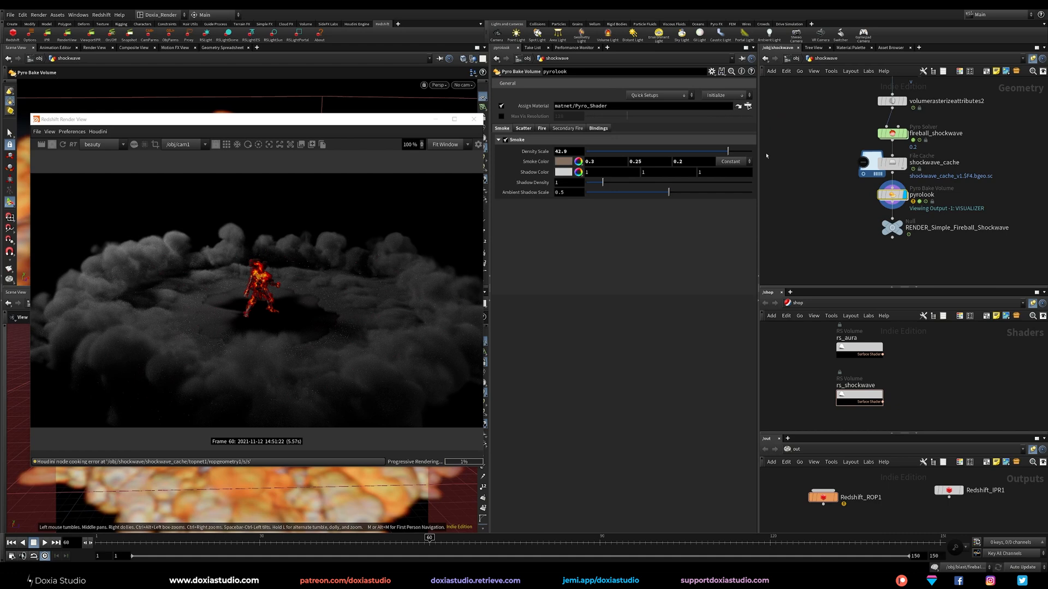
{"action": "left_click", "coordinate": [526, 129]}
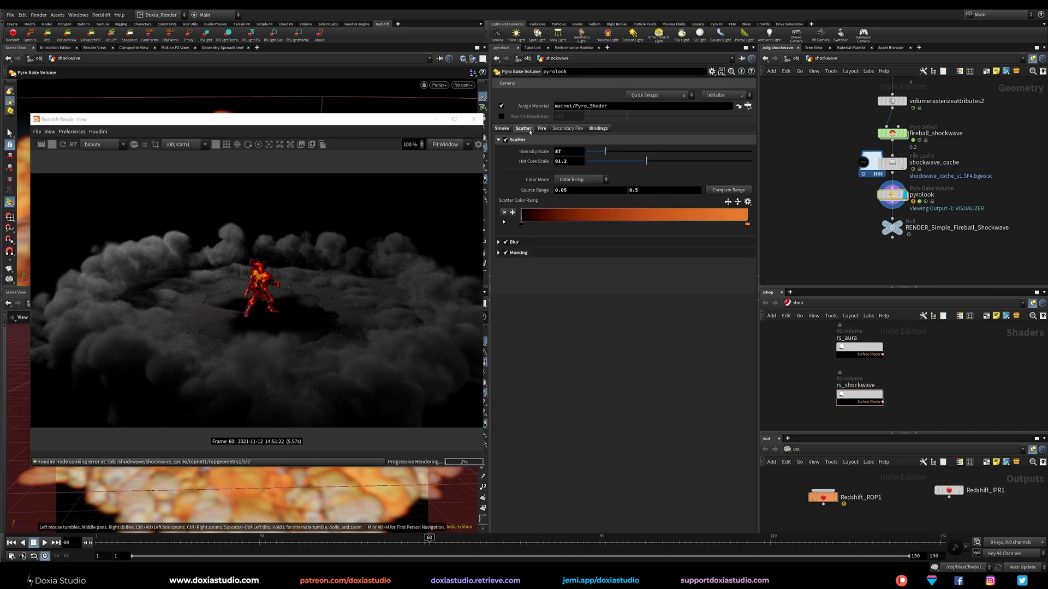
{"action": "double_click", "coordinate": [568, 152]}
{"action": "type", "text": "150"}
{"action": "key", "text": "Return"}
- Turn off pyrolook's material assignment and set its fire intensity scale to 100
{"action": "left_click", "coordinate": [542, 129]}
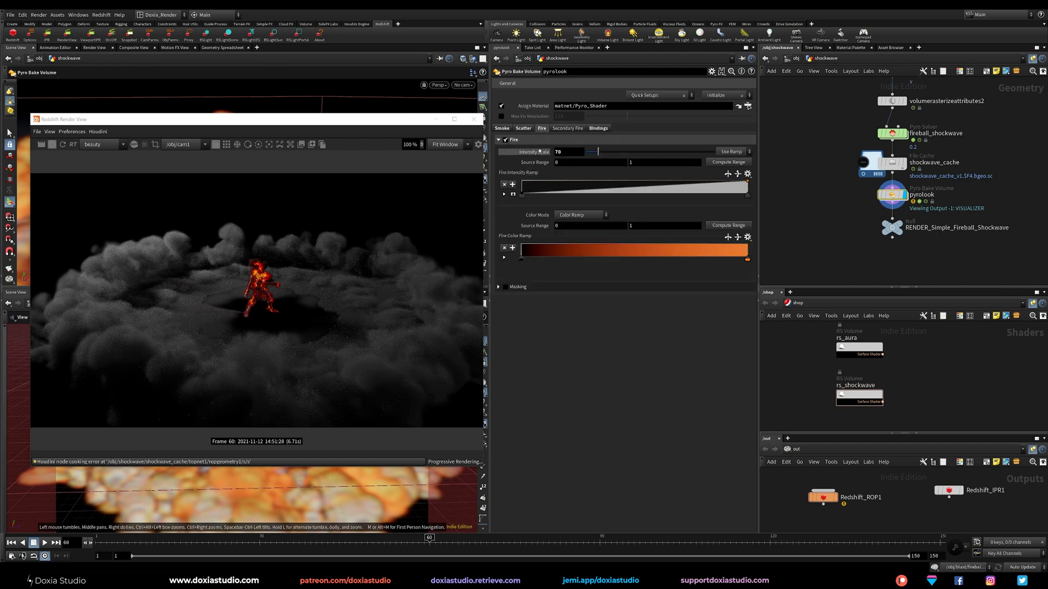
{"action": "left_click", "coordinate": [502, 106]}
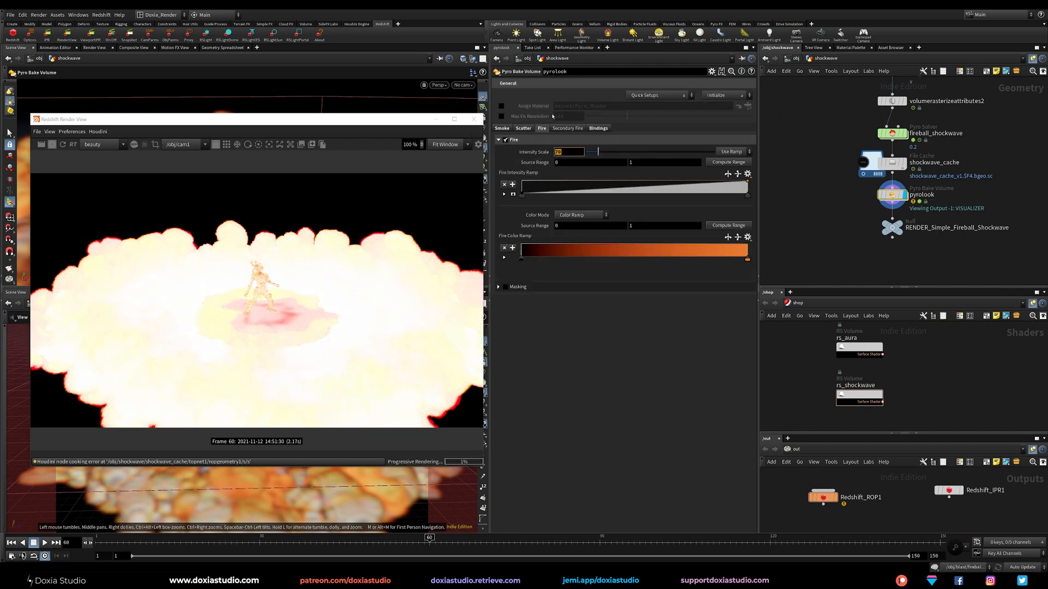
{"action": "left_click_drag", "start_coordinate": [565, 151], "coordinate": [536, 153]}
{"action": "left_click", "coordinate": [569, 153]}
{"action": "type", "text": "100"}
{"action": "key", "text": "Return"}
- Set both the scatter intensity scale and the smoke density scale of pyrolook to 100
{"action": "left_click", "coordinate": [524, 129]}
{"action": "left_click_drag", "start_coordinate": [565, 152], "coordinate": [550, 152]}
{"action": "type", "text": "100"}
{"action": "key", "text": "Return"}
{"action": "left_click_drag", "start_coordinate": [574, 151], "coordinate": [538, 152]}
{"action": "type", "text": "100"}
{"action": "key", "text": "Return"}
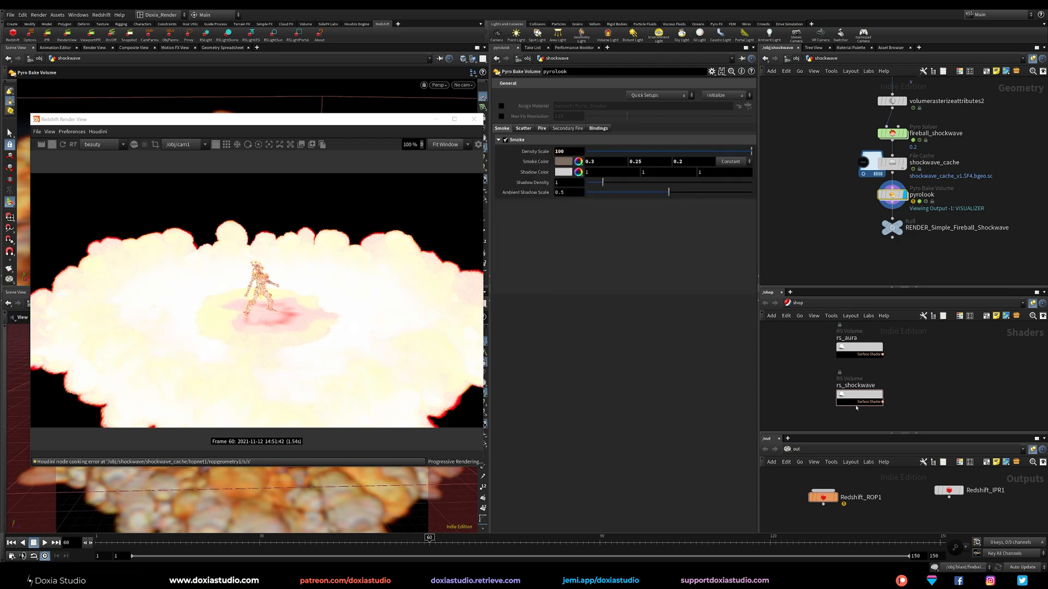
- Review rs_shockwave's settings, inspect the Pyro_Shader inside pyrolook, and return to the shockwave network
{"action": "left_click", "coordinate": [863, 396]}
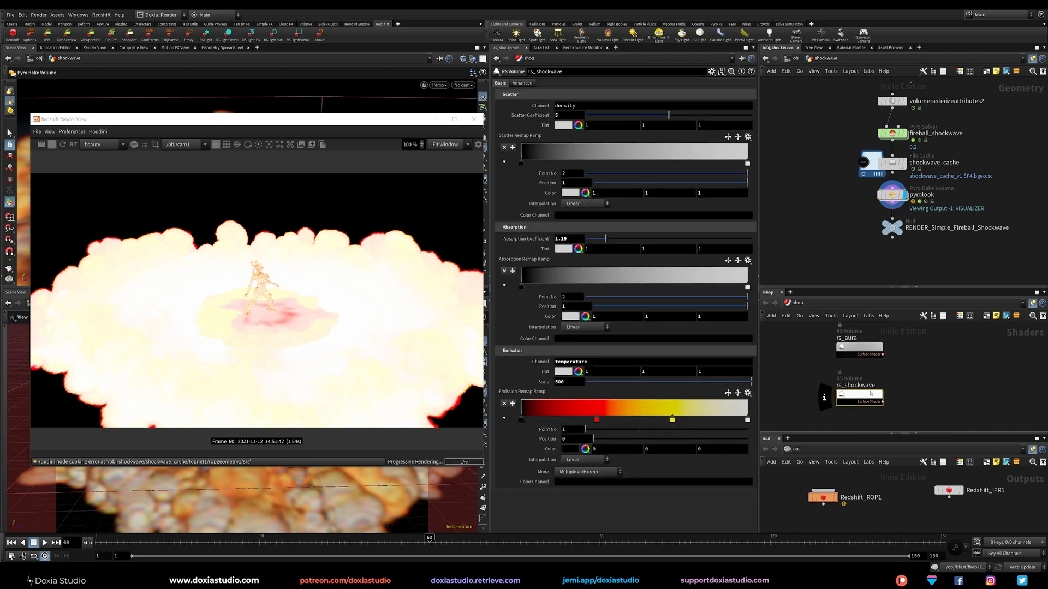
{"action": "left_click_drag", "start_coordinate": [833, 191], "coordinate": [907, 208]}
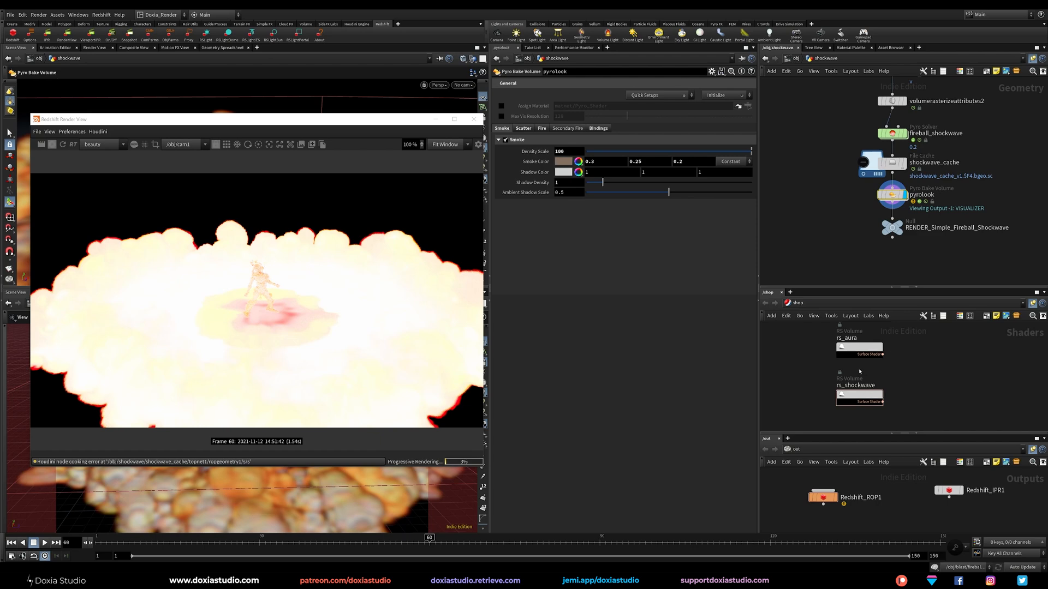
{"action": "middle_click_drag", "start_coordinate": [840, 204], "coordinate": [841, 221]}
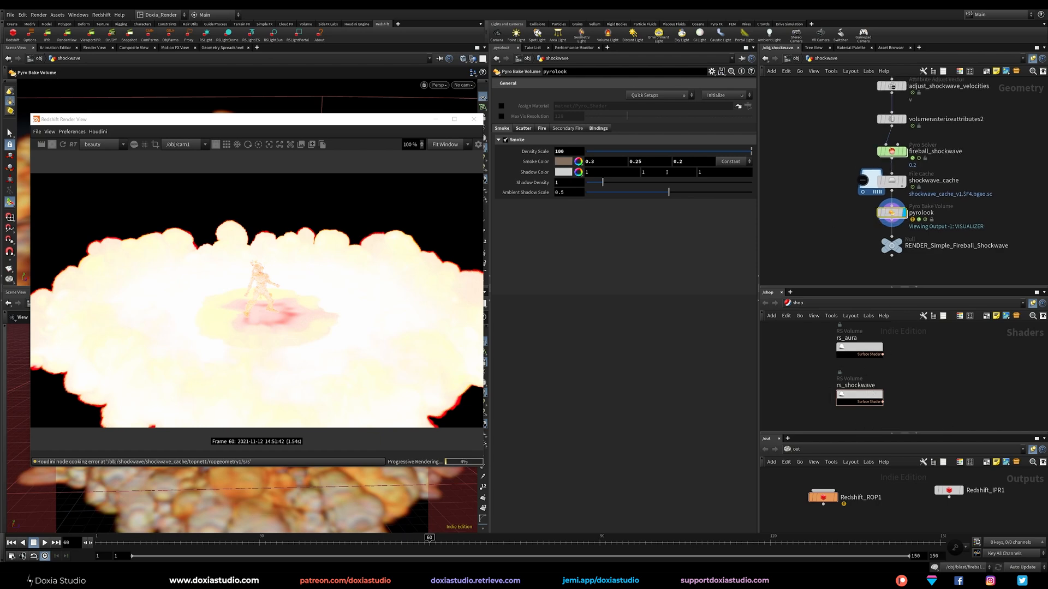
{"action": "double_click", "coordinate": [893, 214]}
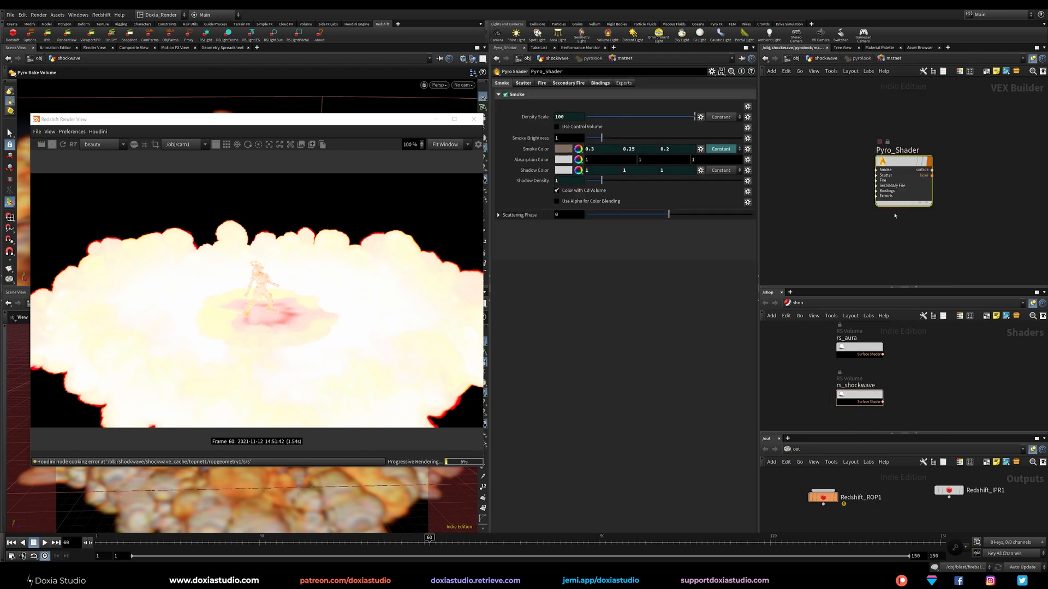
{"action": "left_click_drag", "start_coordinate": [897, 163], "coordinate": [910, 161]}
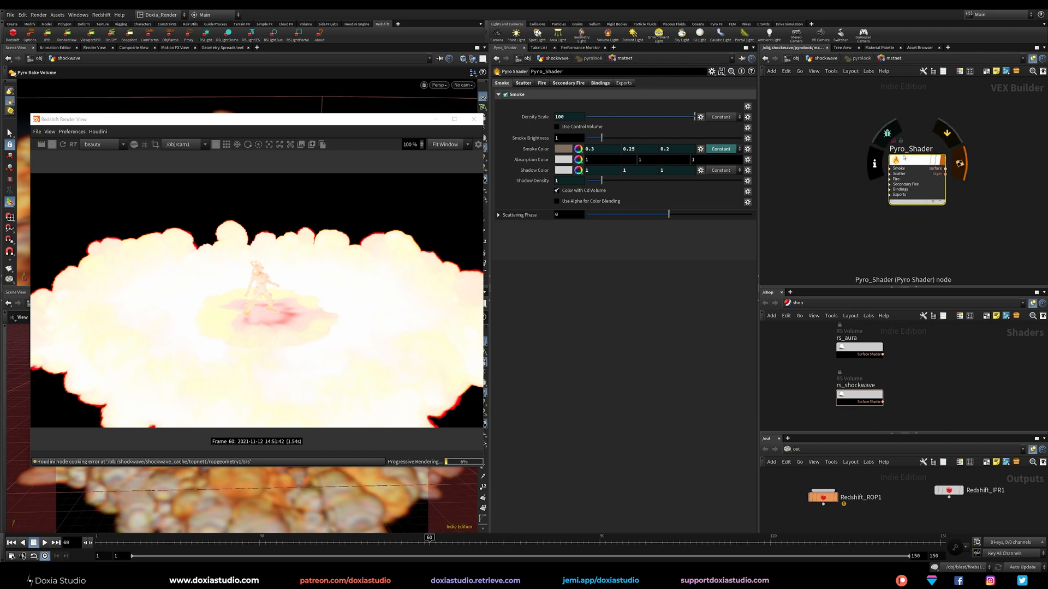
{"action": "key", "text": "u"}
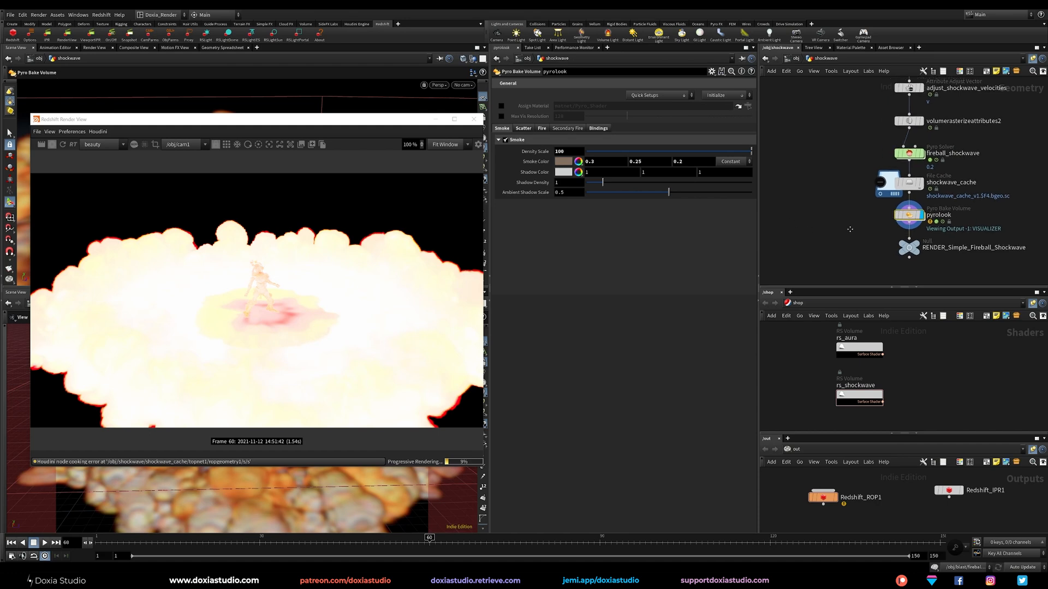
- Review the smoke, scatter and fire volume bindings of pyrolook, and return to its smoke settings
{"action": "left_click", "coordinate": [598, 128]}
{"action": "left_click", "coordinate": [510, 140]}
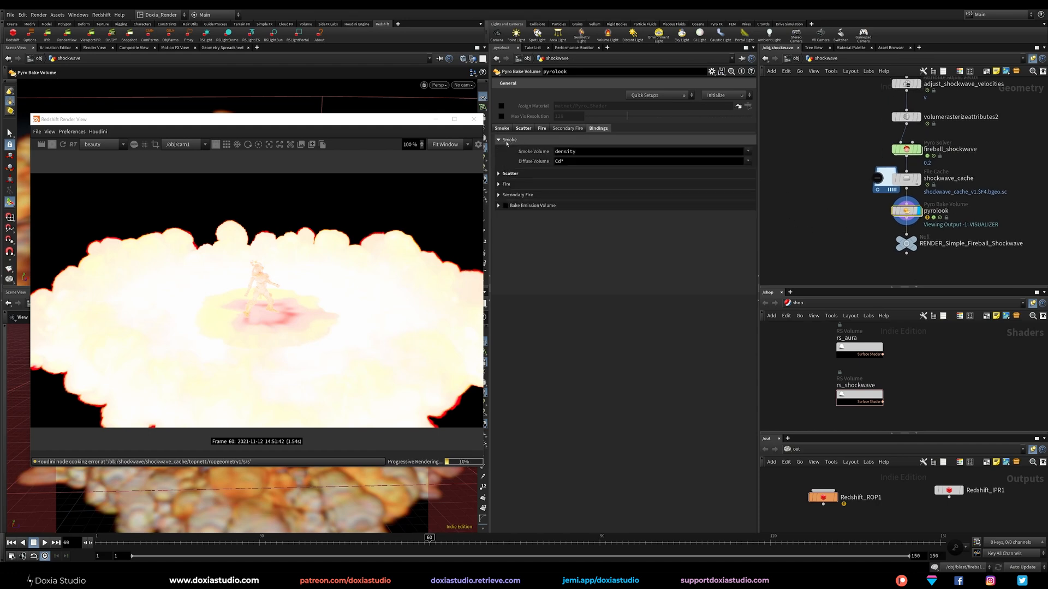
{"action": "left_click", "coordinate": [544, 174]}
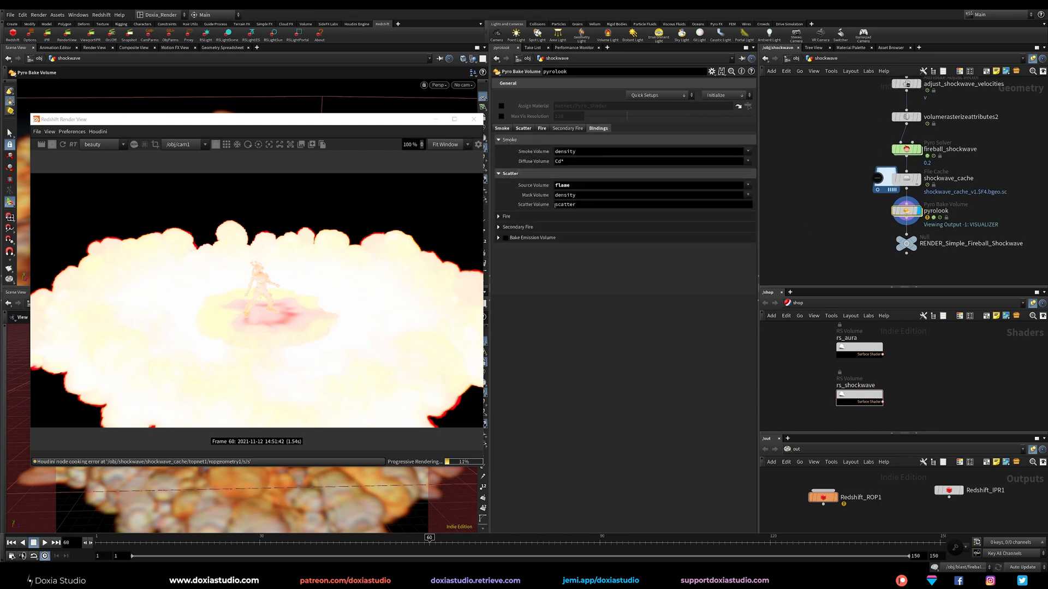
{"action": "left_click", "coordinate": [552, 216]}
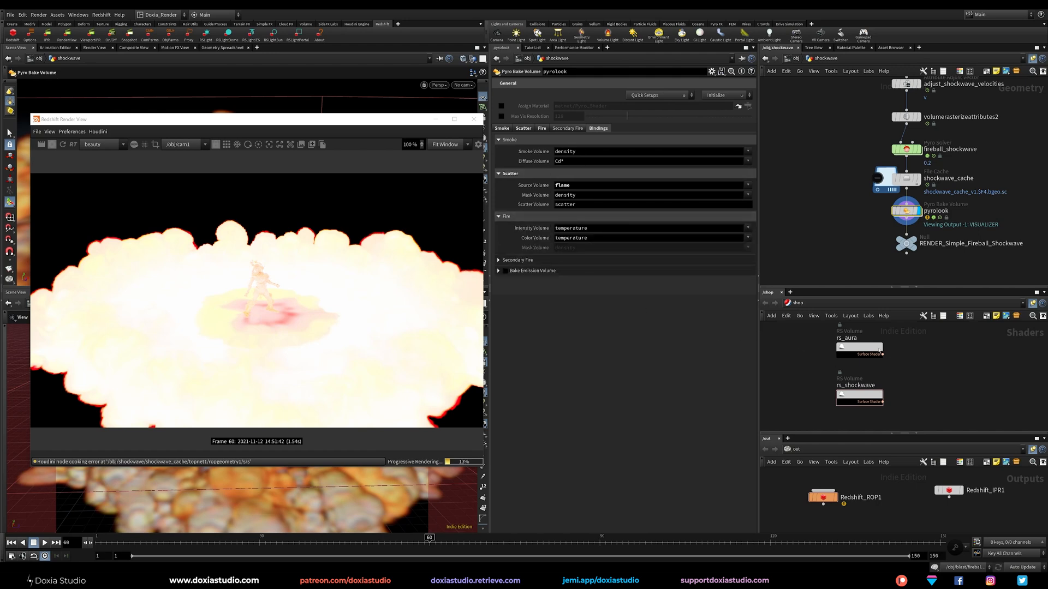
{"action": "mouse_move", "coordinate": [860, 397]}
{"action": "left_mouse_down"}
{"action": "mouse_move", "coordinate": [847, 399]}
{"action": "mouse_move", "coordinate": [862, 400]}
{"action": "left_mouse_up"}
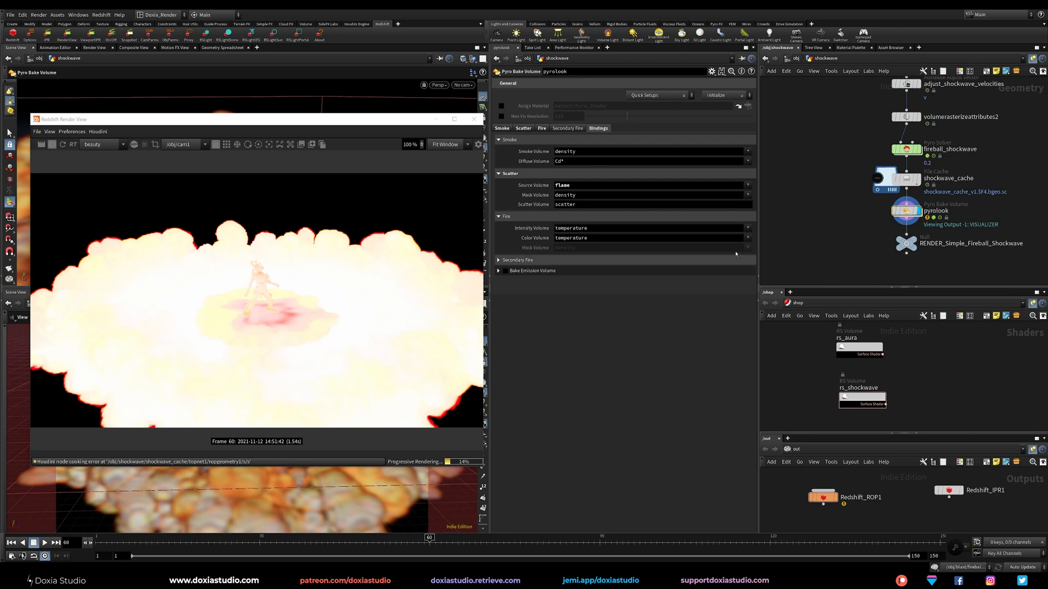
{"action": "left_click", "coordinate": [501, 128]}
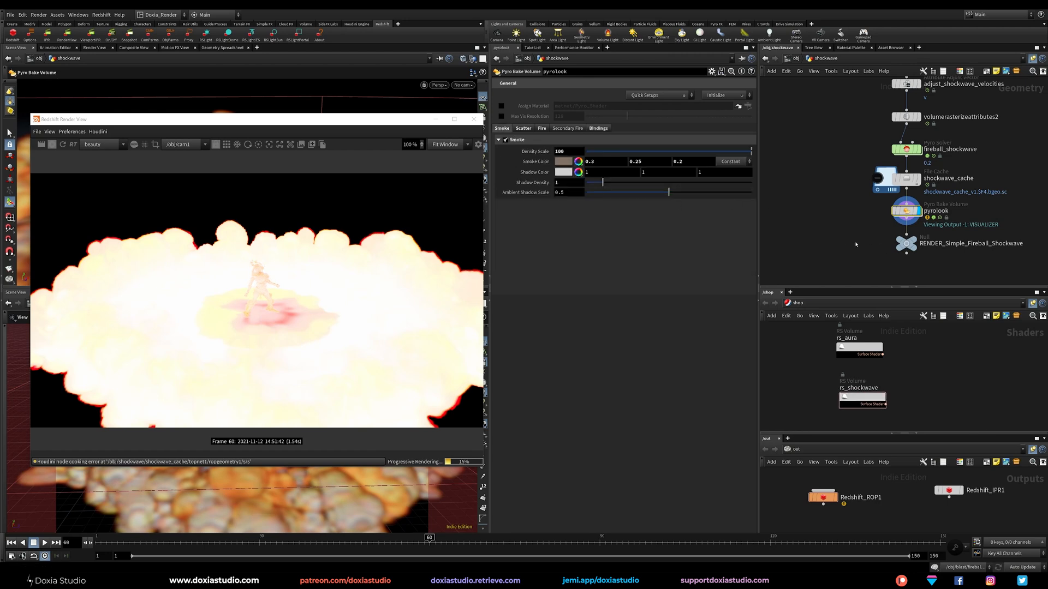
- Go back to the object level and set the emission scale of the rs_shockwave shader to 1
{"action": "key", "text": "u"}
{"action": "left_click", "coordinate": [860, 398]}
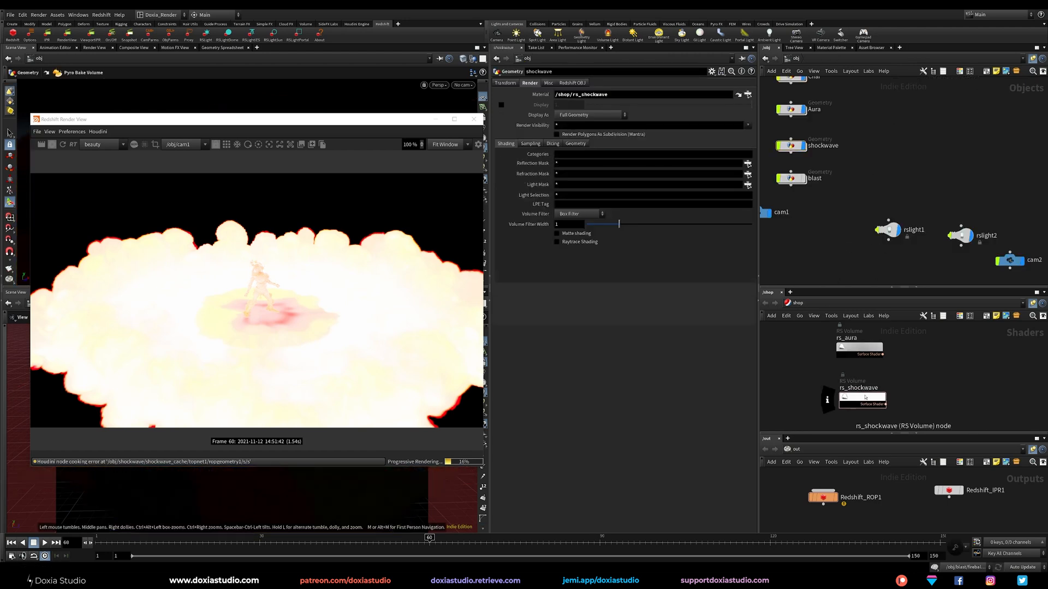
{"action": "type", "text": "1"}
{"action": "key", "text": "Return"}
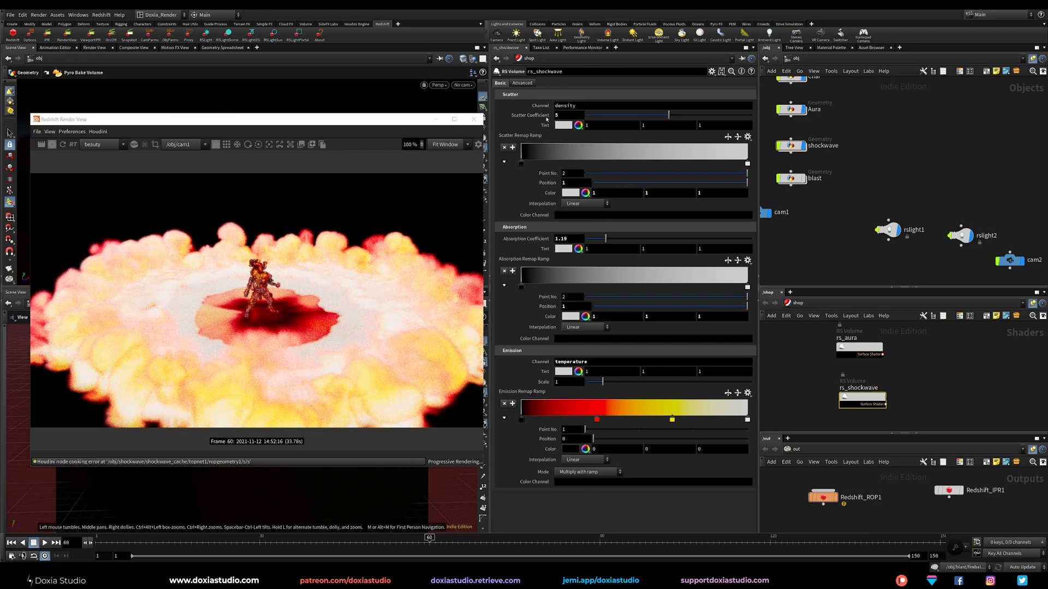
- Try a new maximum of 4 in rs_shockwave's emission remap range, and restore it to 1
{"action": "left_click", "coordinate": [523, 83]}
{"action": "key", "text": "Return"}
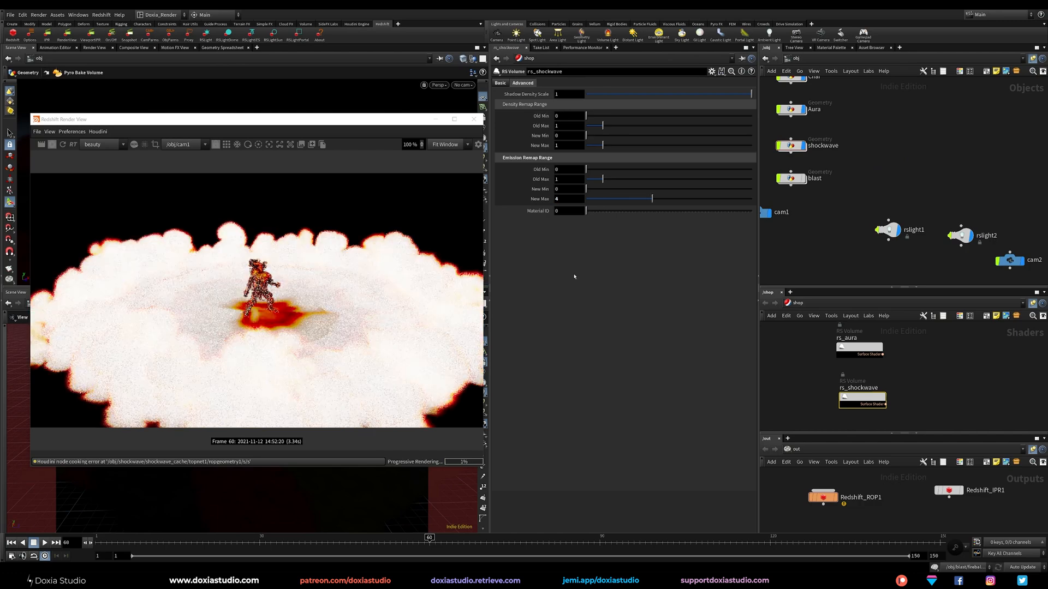
{"action": "key", "text": "Return"}
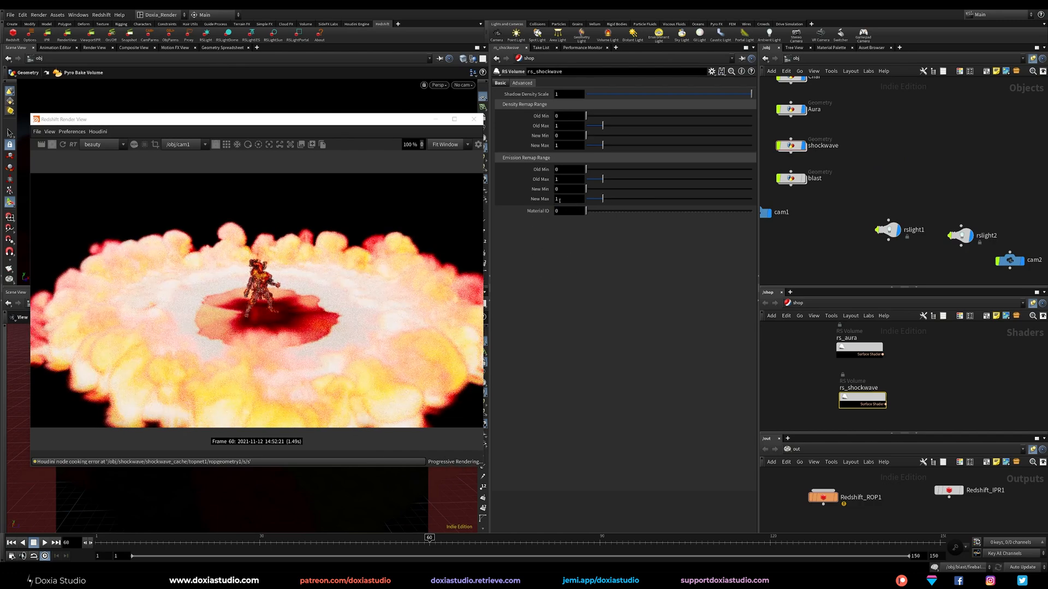
{"action": "key", "text": "Return"}
{"action": "double_click", "coordinate": [566, 199]}
{"action": "type", "text": "1"}
{"action": "key", "text": "Return"}
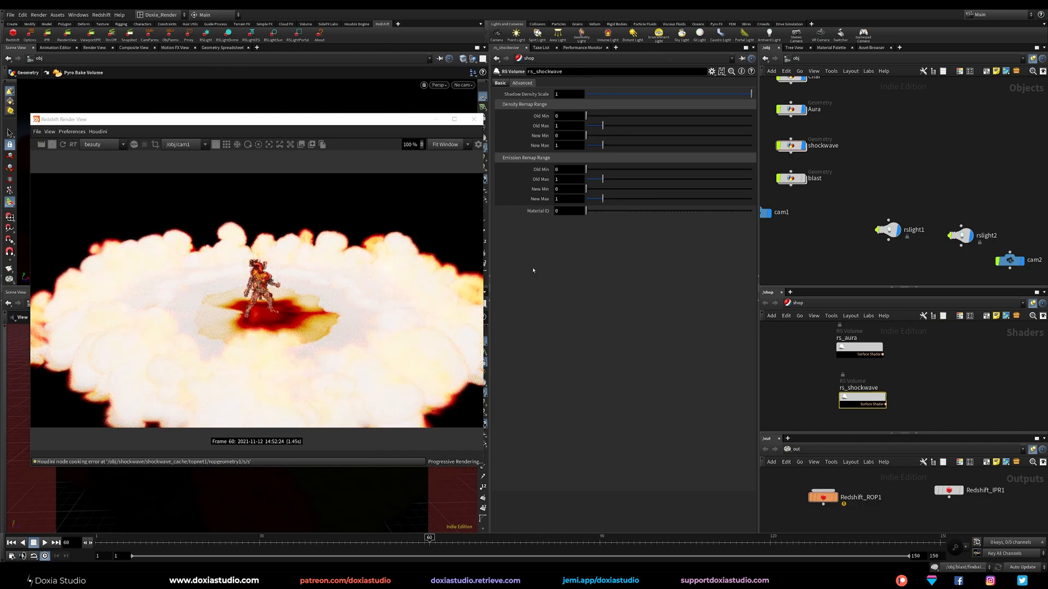
- Lower the emission scale of rs_shockwave to 0.5
{"action": "scroll", "coordinate": [597, 393], "scroll_direction": "up", "scroll_amount": 5}
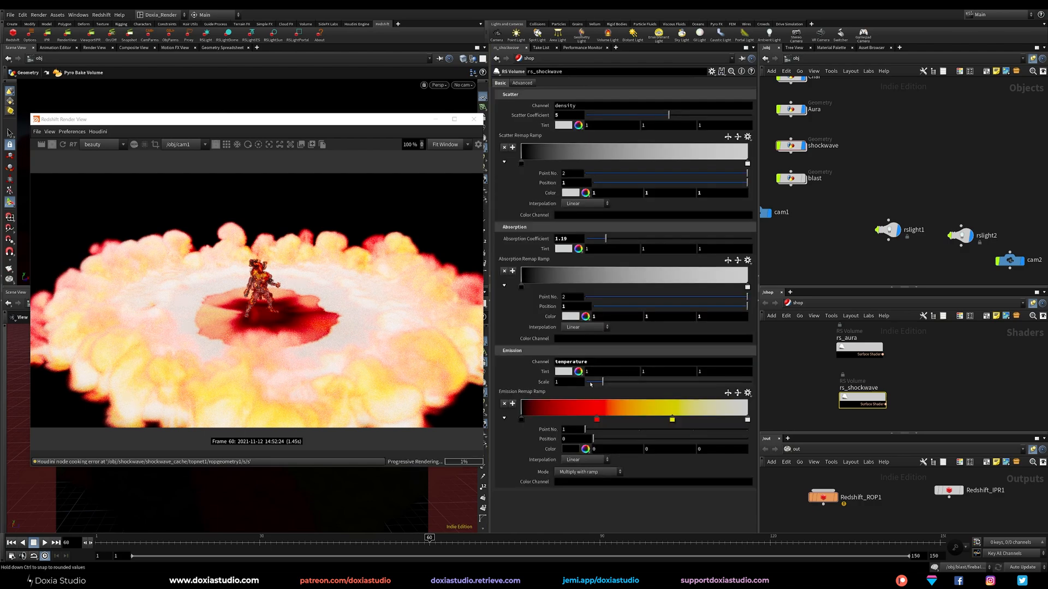
{"action": "left_click_drag", "start_coordinate": [603, 382], "coordinate": [594, 383]}
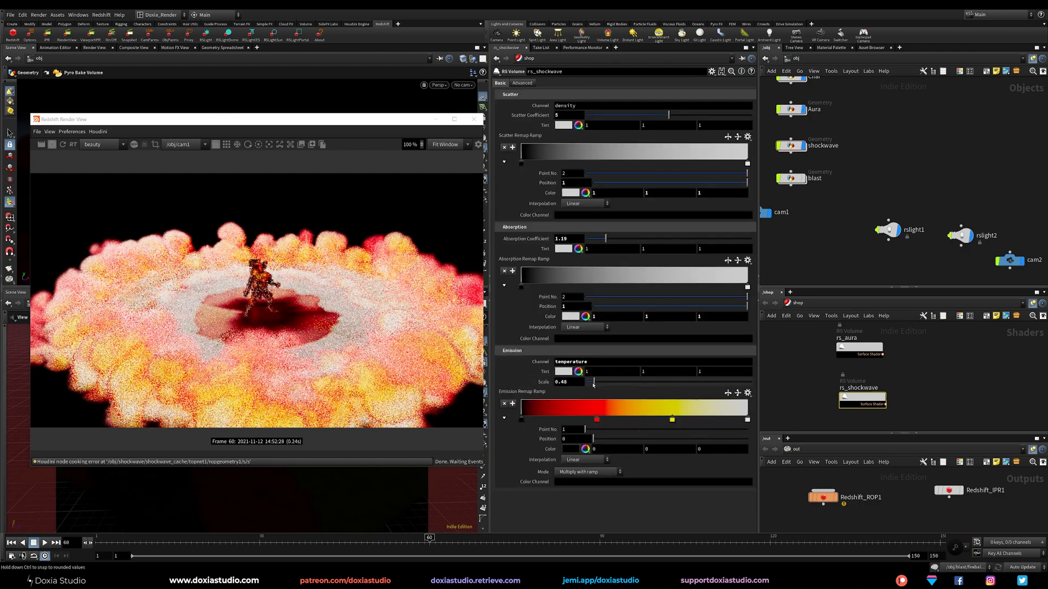
{"action": "left_click", "coordinate": [592, 383]}
{"action": "double_click", "coordinate": [556, 383]}
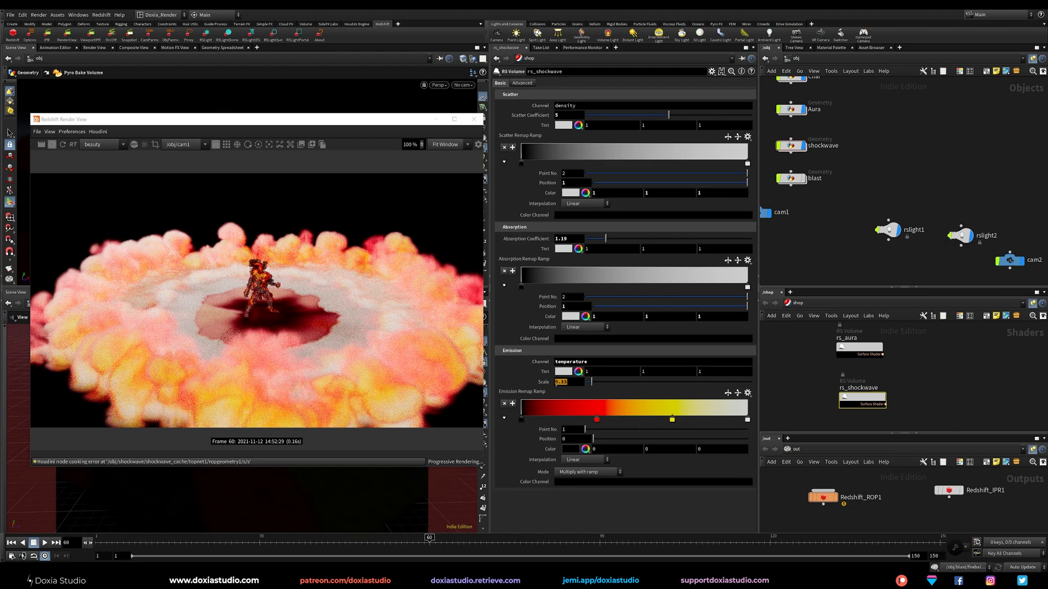
{"action": "type", "text": "5"}
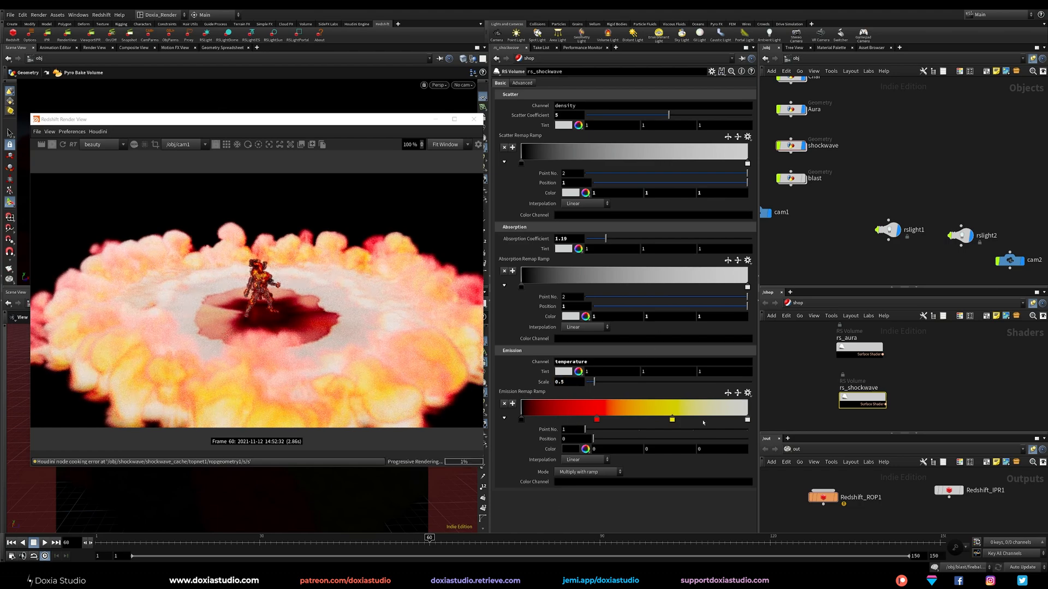
- Compress the emission ramp's black, red and yellow points toward its upper end, with yellow at about 0.957, and set the absorption coefficient to 5
{"action": "left_click_drag", "start_coordinate": [673, 421], "coordinate": [729, 422]}
{"action": "left_click_drag", "start_coordinate": [598, 421], "coordinate": [699, 425]}
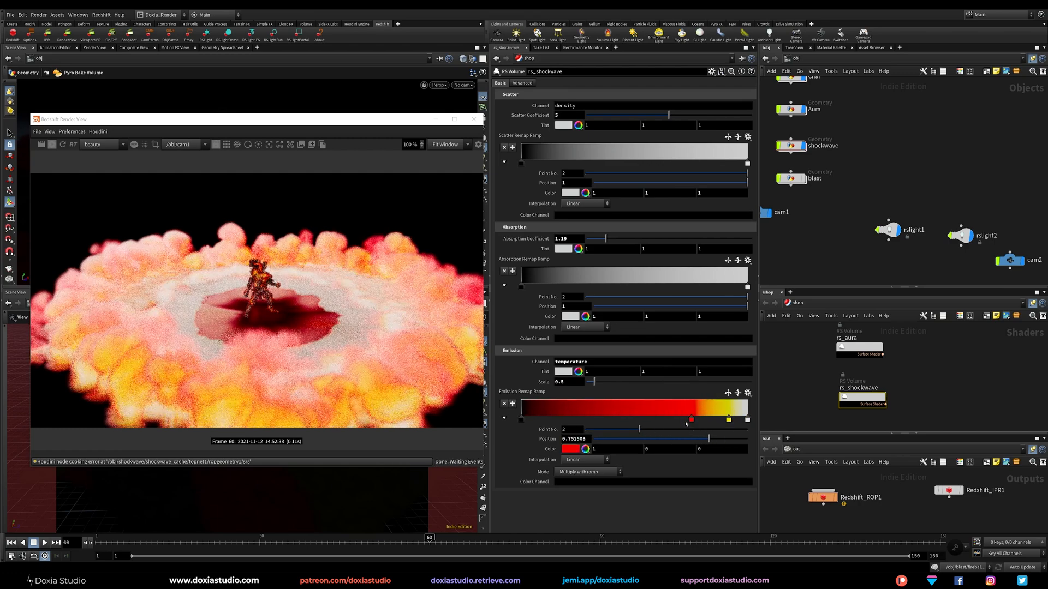
{"action": "left_click_drag", "start_coordinate": [522, 420], "coordinate": [616, 421]}
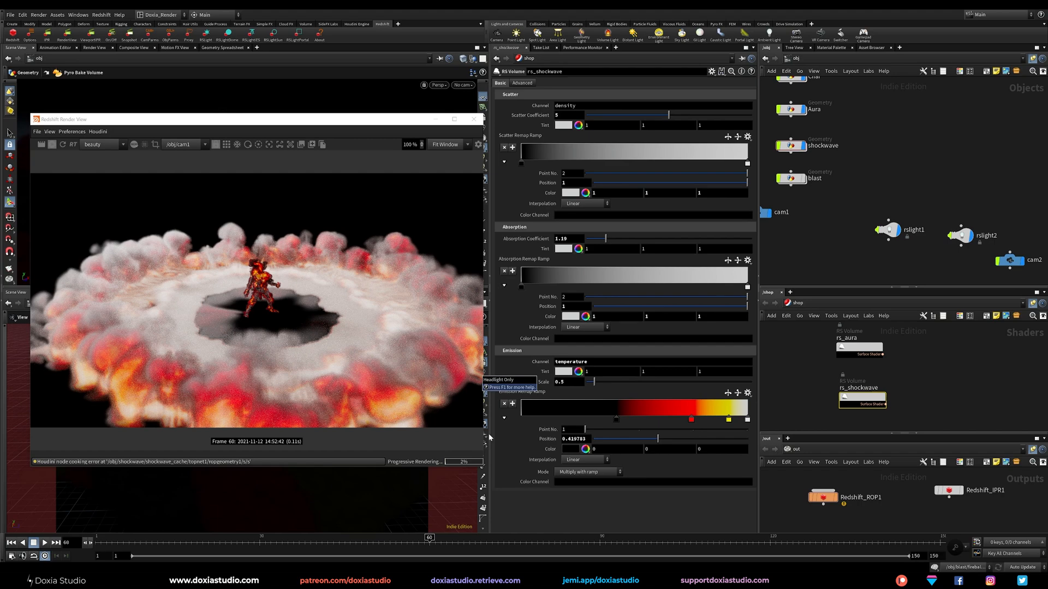
{"action": "left_click_drag", "start_coordinate": [616, 420], "coordinate": [738, 422]}
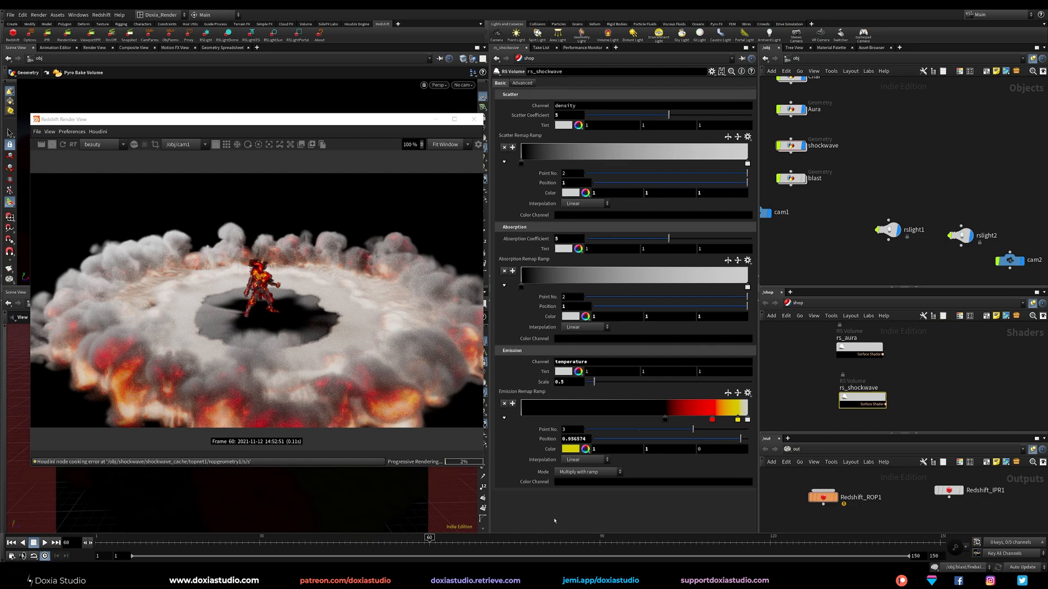
{"action": "key", "text": "Return"}
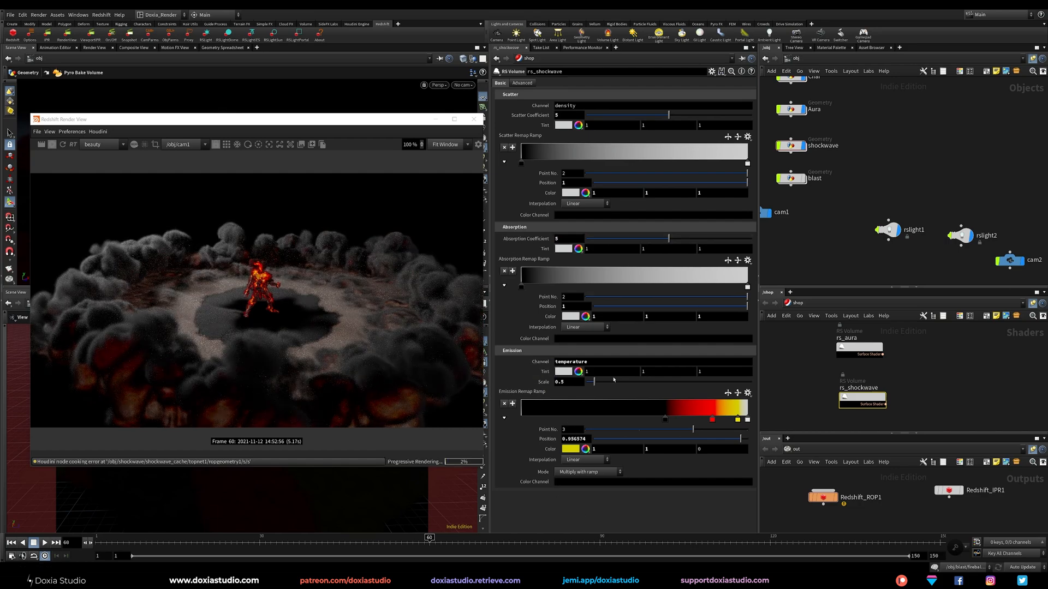
- Move the emission ramp's black, red and yellow points toward lower positions, placing the yellow point at about 0.849
{"action": "left_click_drag", "start_coordinate": [665, 420], "coordinate": [634, 422]}
{"action": "left_click_drag", "start_coordinate": [712, 420], "coordinate": [669, 422]}
{"action": "left_click_drag", "start_coordinate": [738, 420], "coordinate": [714, 420]}
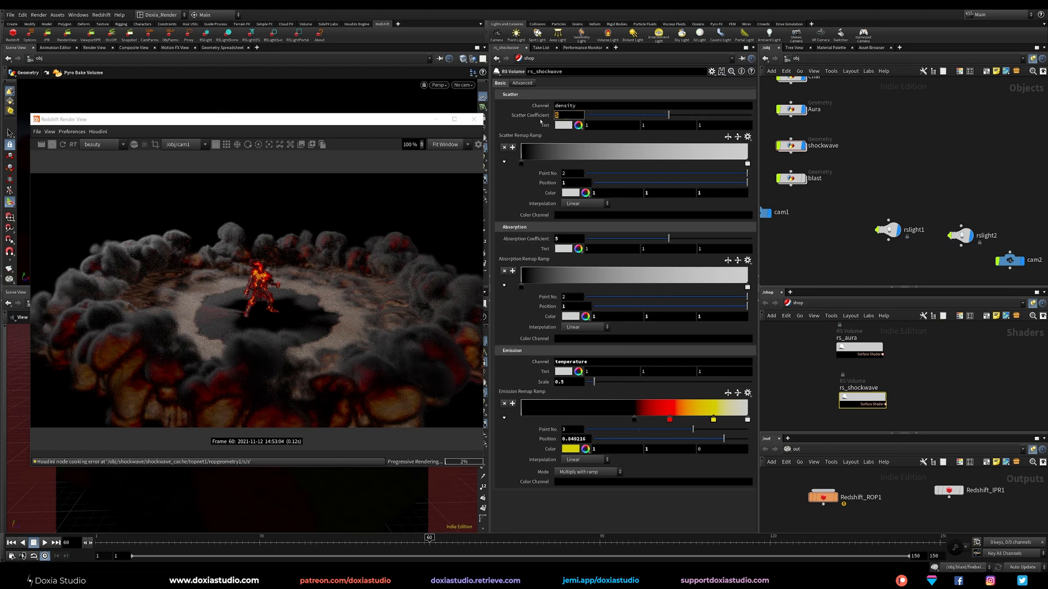
- Try scatter coefficients of 2, 1 and 10 on rs_shockwave, and restore the coefficient to 5
{"action": "type", "text": "2"}
{"action": "key", "text": "Return"}
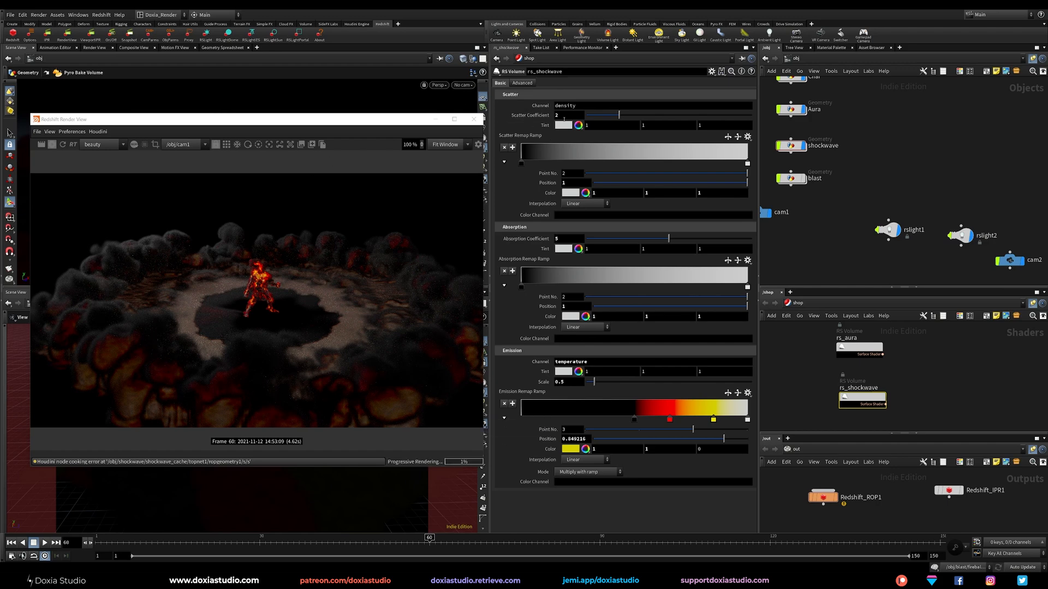
{"action": "key", "text": "Return"}
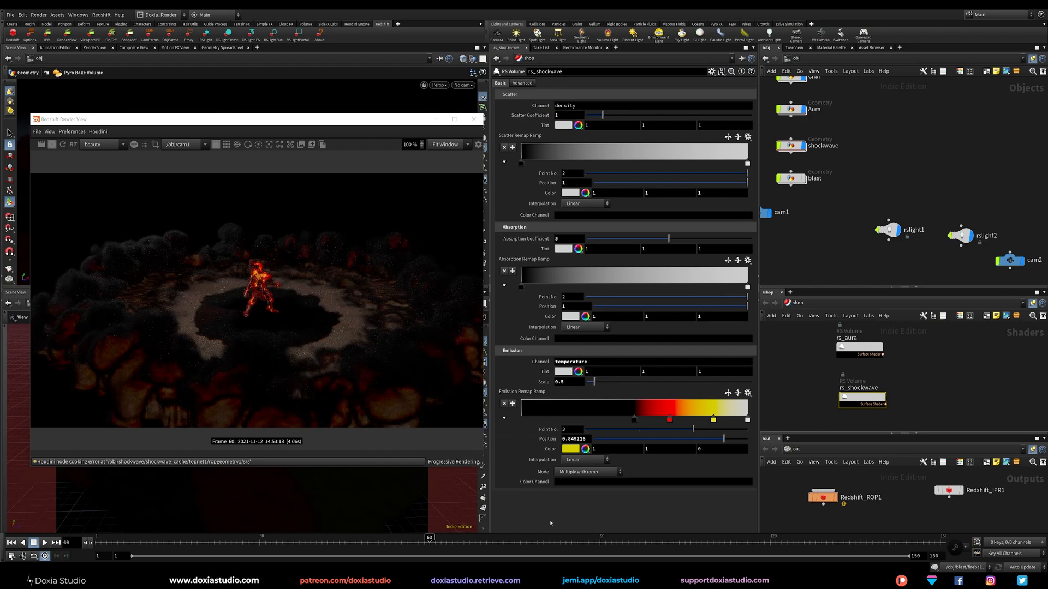
{"action": "left_click_drag", "start_coordinate": [565, 116], "coordinate": [429, 100]}
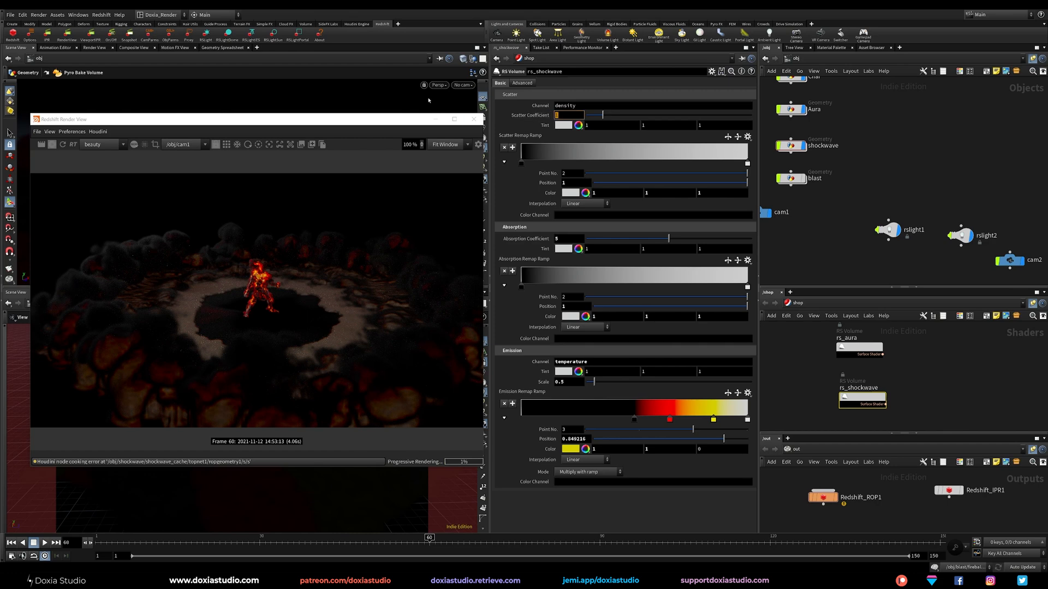
{"action": "type", "text": "10"}
{"action": "key", "text": "Return"}
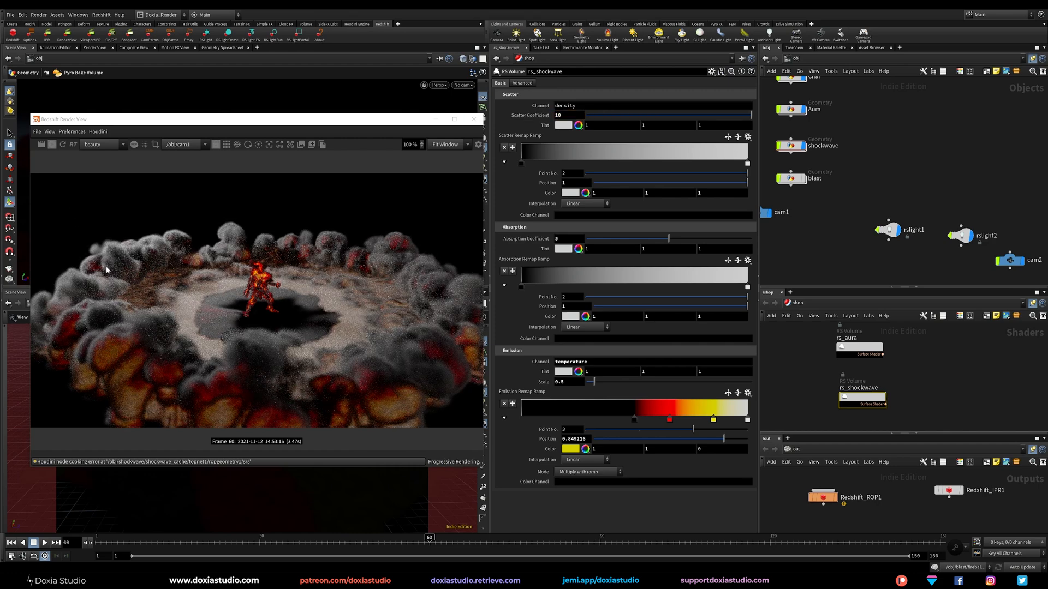
{"action": "left_click", "coordinate": [568, 115]}
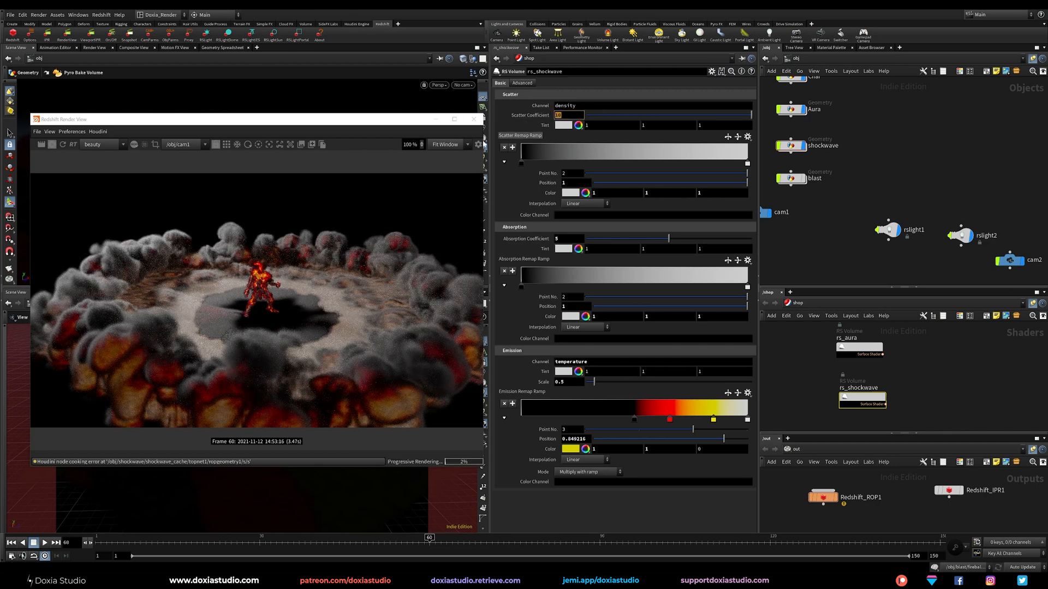
{"action": "type", "text": "5"}
{"action": "key", "text": "Return"}
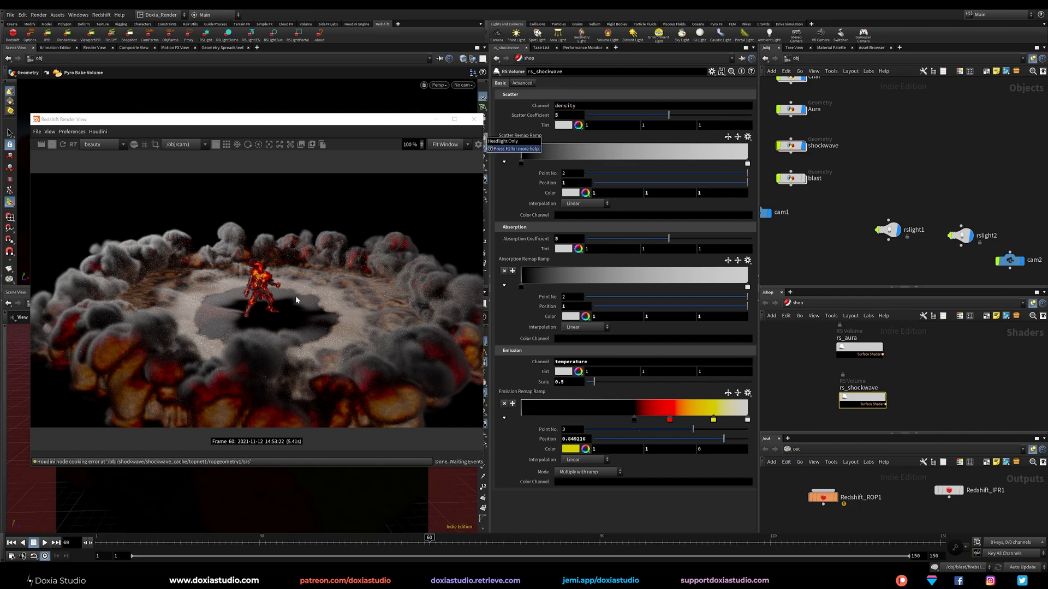
- Test an absorption coefficient of 2 on rs_shockwave, and settle on 3
{"action": "key", "text": "Return"}
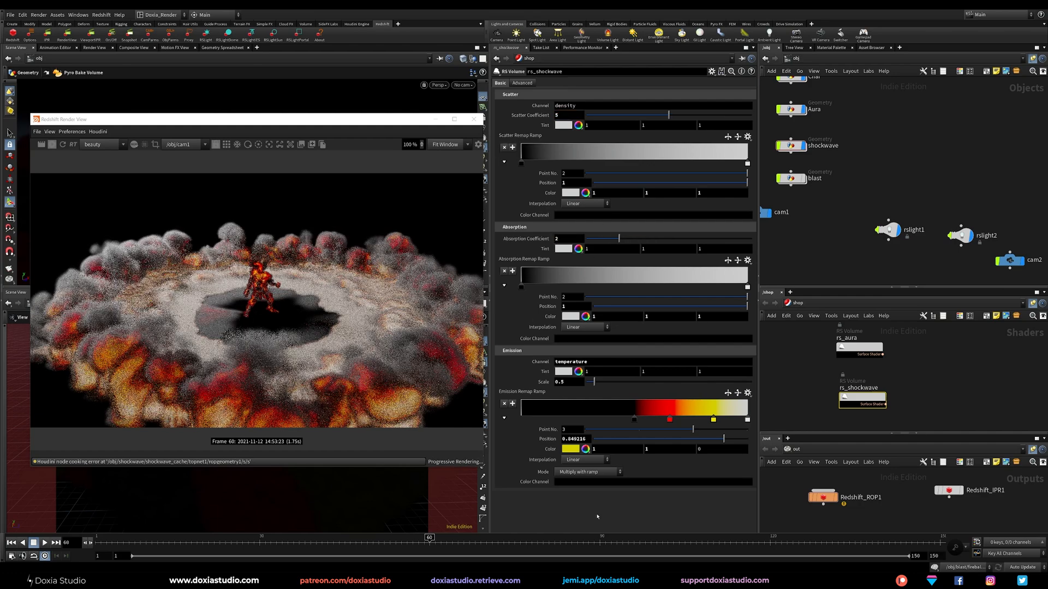
{"action": "left_click", "coordinate": [568, 238]}
{"action": "type", "text": "3"}
{"action": "key", "text": "Return"}
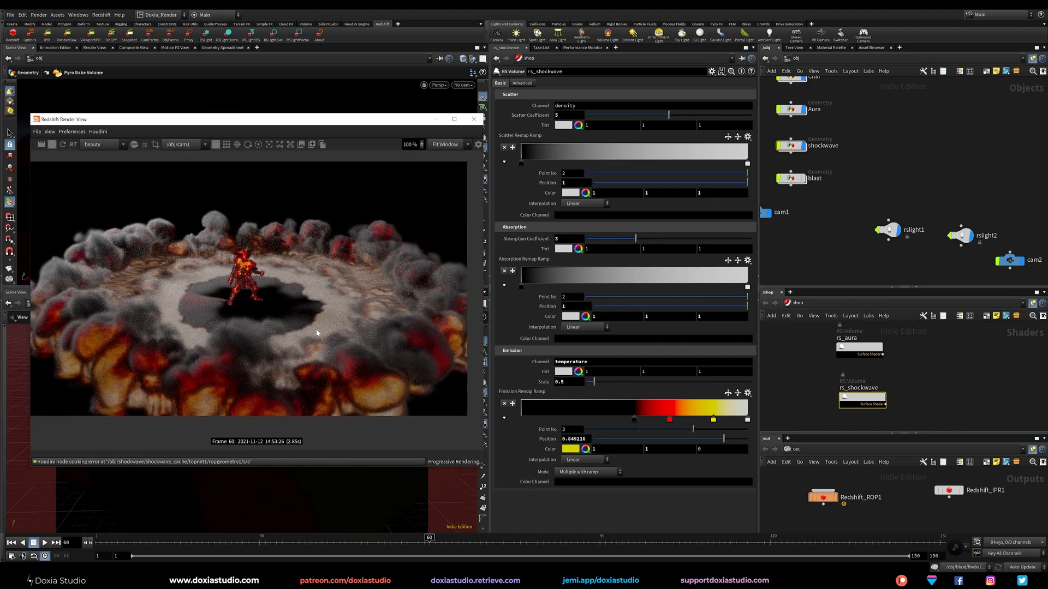
- Open rs_shockwave's scatter tint for editing and try orange, blue, purple and magenta swatches on the smoke
{"action": "left_click", "coordinate": [564, 126]}
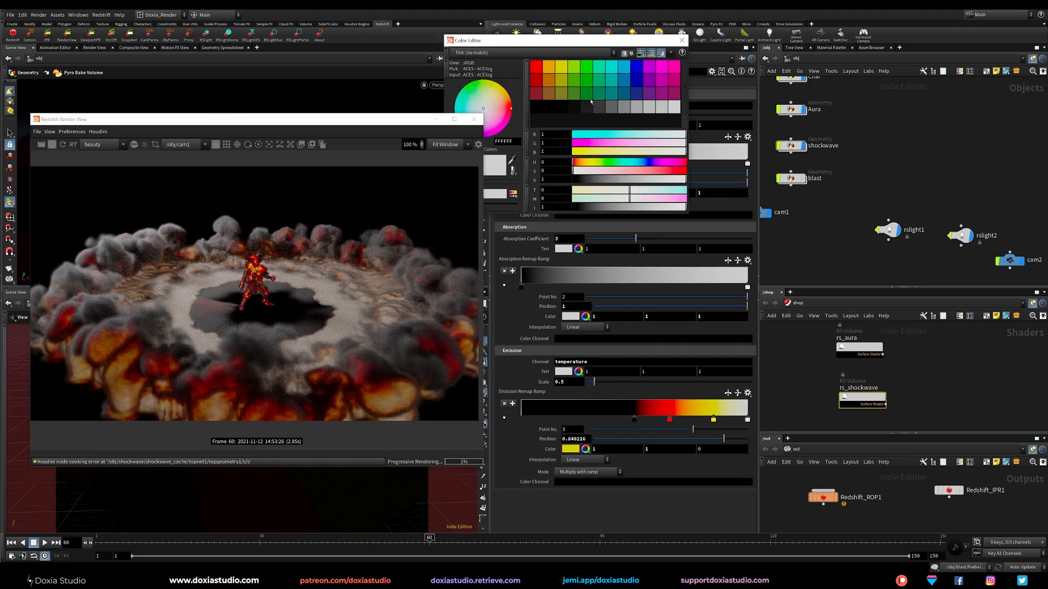
{"action": "left_click", "coordinate": [551, 81]}
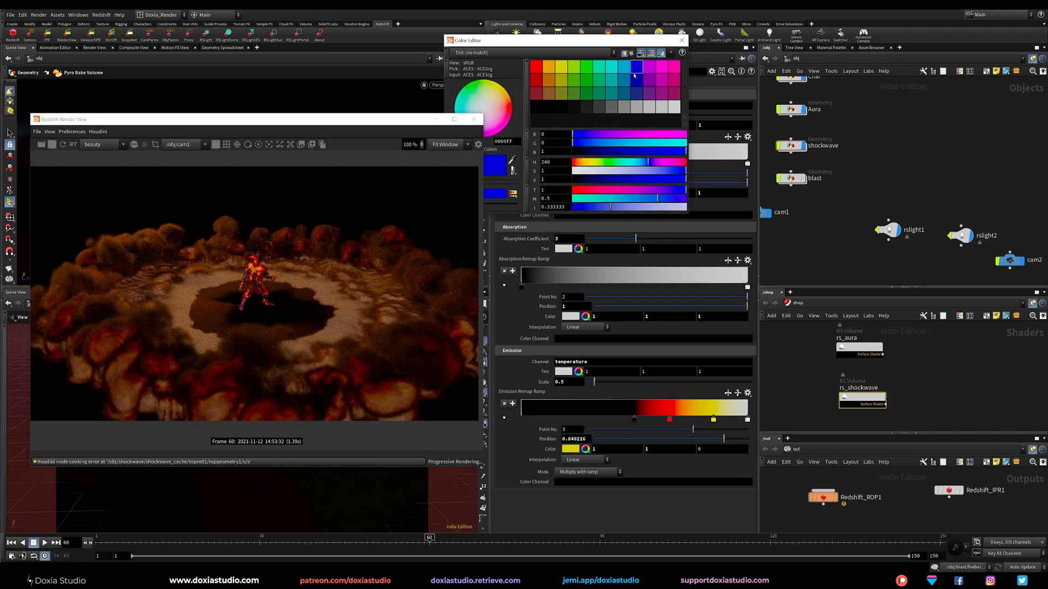
{"action": "left_click", "coordinate": [634, 76]}
{"action": "left_click", "coordinate": [649, 80]}
{"action": "left_click", "coordinate": [661, 81]}
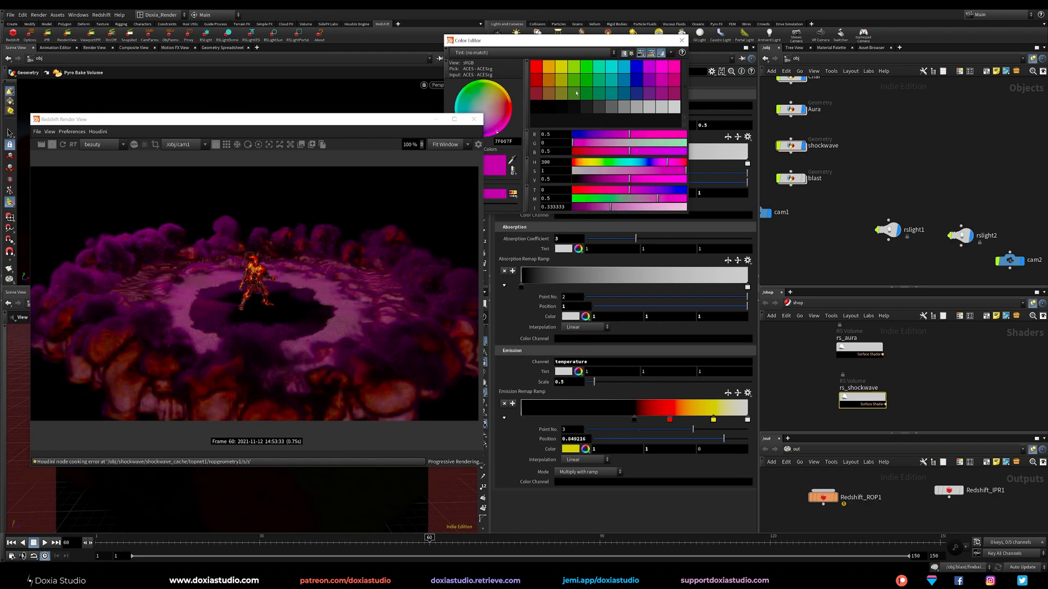
{"action": "left_click", "coordinate": [549, 66]}
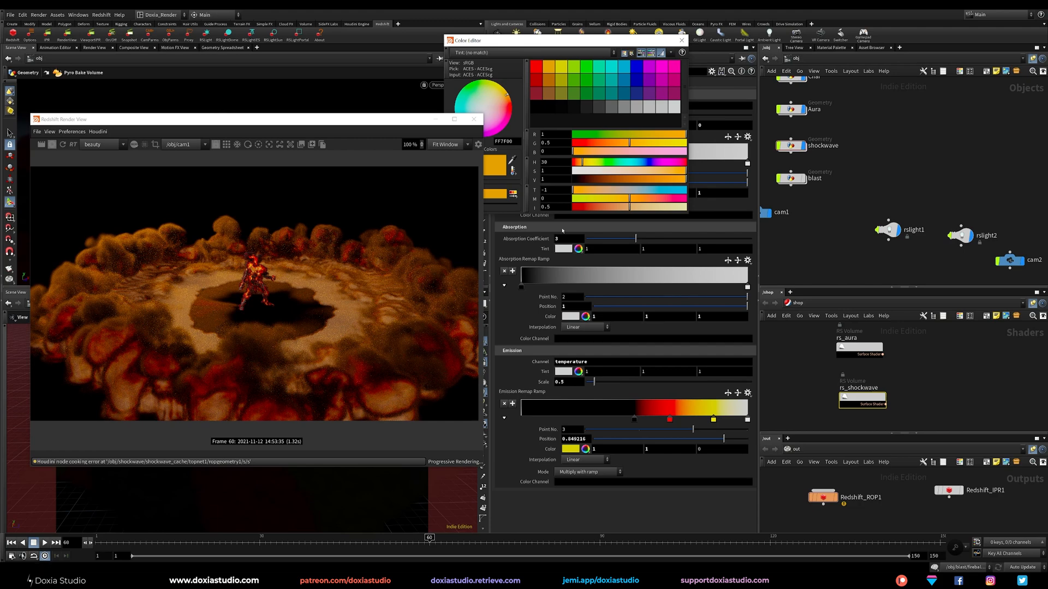
{"action": "left_click", "coordinate": [662, 67]}
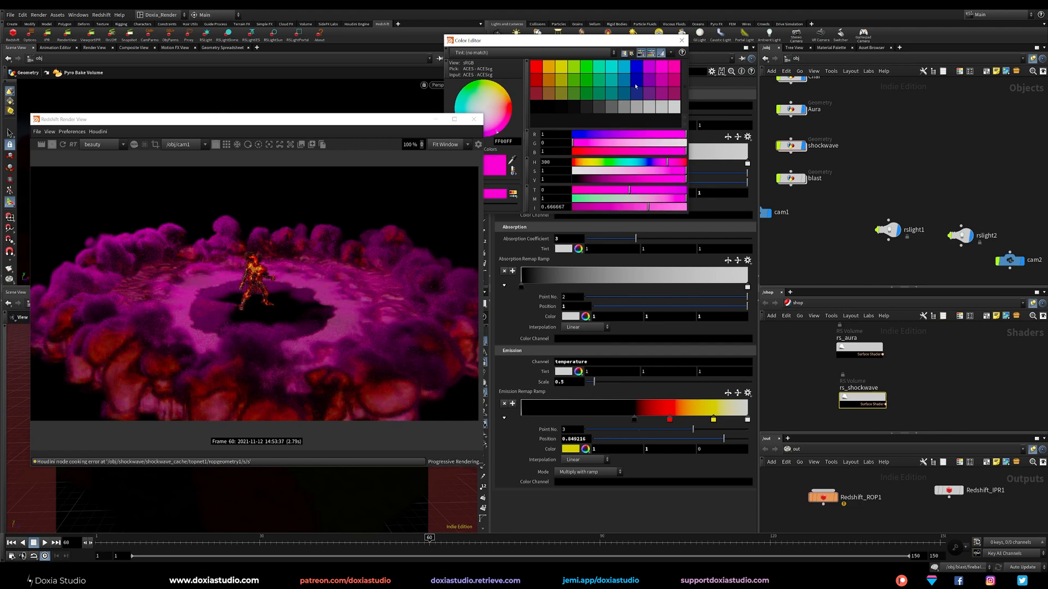
- Settle rs_shockwave's scatter tint on a muted blue-grey of about 0.525, 0.579, 0.678 after trying dark blue, lavender and yellowish tints
{"action": "left_click", "coordinate": [637, 94]}
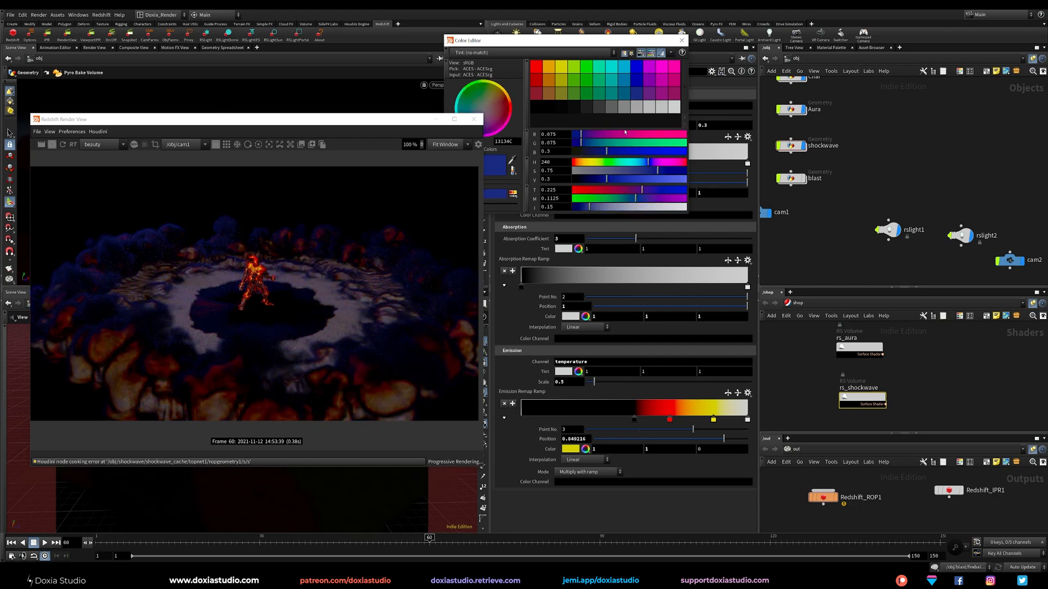
{"action": "left_click_drag", "start_coordinate": [658, 170], "coordinate": [683, 179]}
{"action": "left_click_drag", "start_coordinate": [592, 171], "coordinate": [600, 173]}
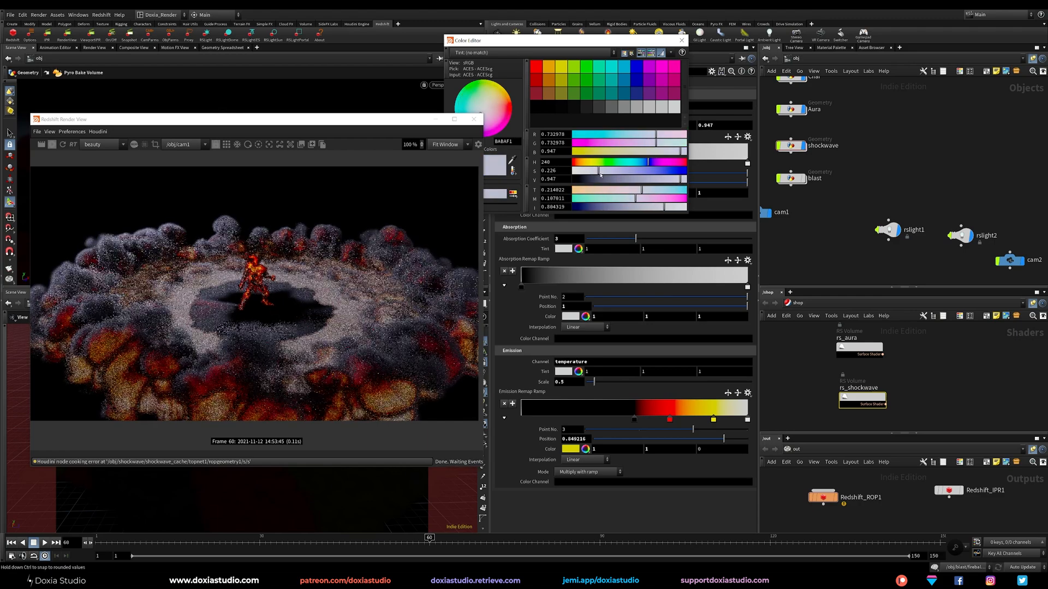
{"action": "left_click", "coordinate": [651, 179]}
{"action": "left_click", "coordinate": [591, 163]}
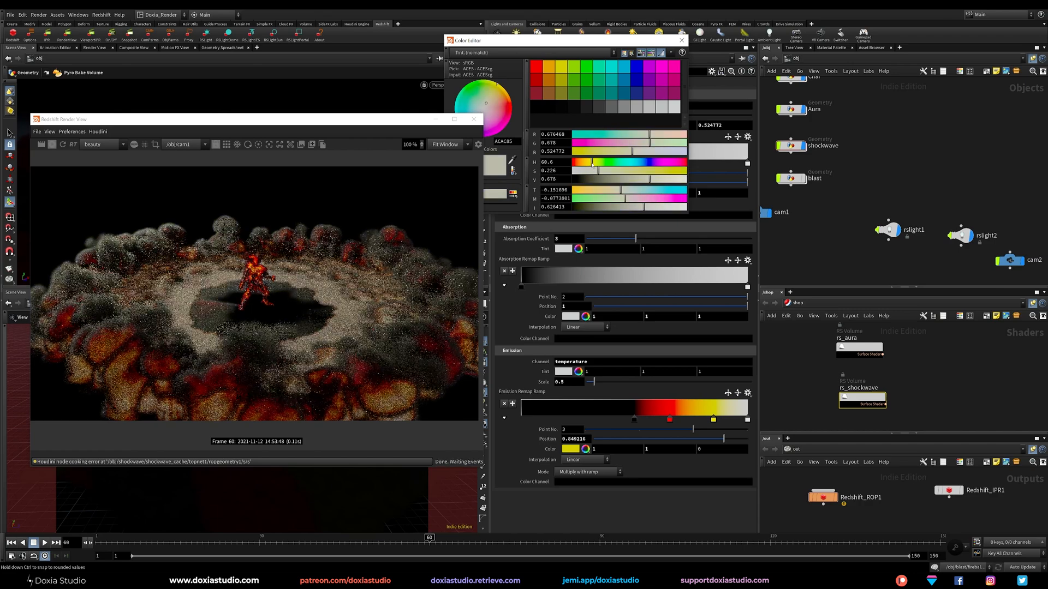
{"action": "left_click_drag", "start_coordinate": [591, 163], "coordinate": [643, 166]}
{"action": "left_click", "coordinate": [682, 39]}
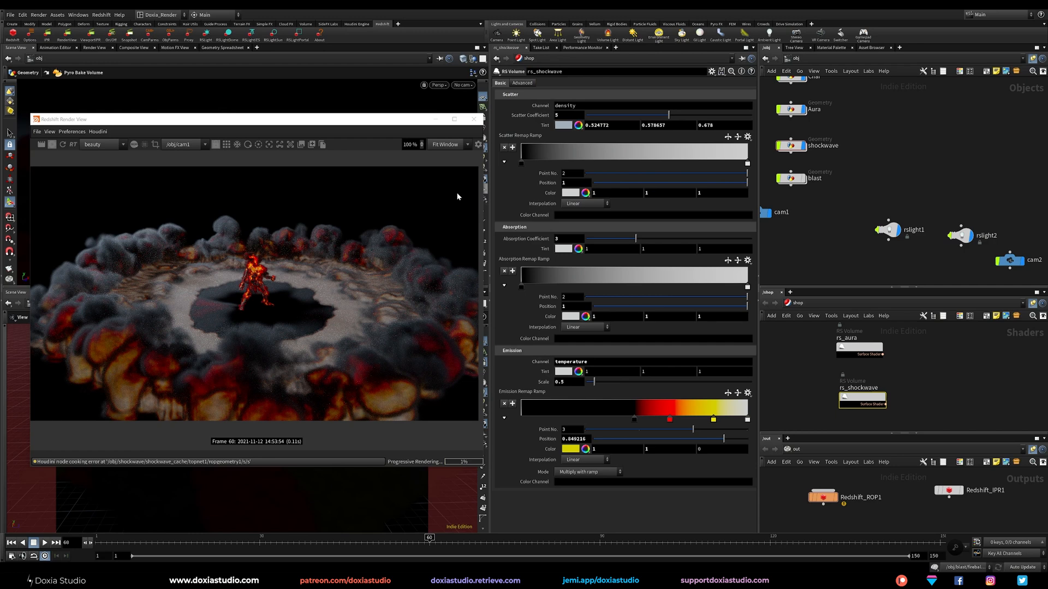
{"action": "left_click_drag", "start_coordinate": [342, 120], "coordinate": [353, 101]}
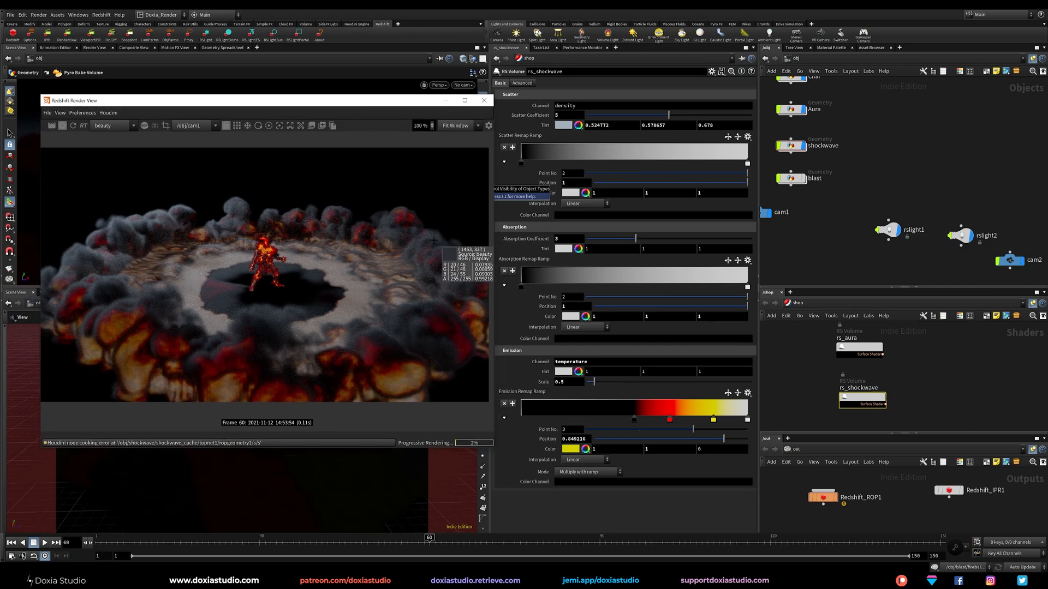
- Add a new RS Volume shader beside rs_shockwave in the shop network and save the scene
{"action": "middle_click_drag", "start_coordinate": [843, 283], "coordinate": [873, 286]}
{"action": "key", "text": "Tab"}
{"action": "type", "text": "vo"}
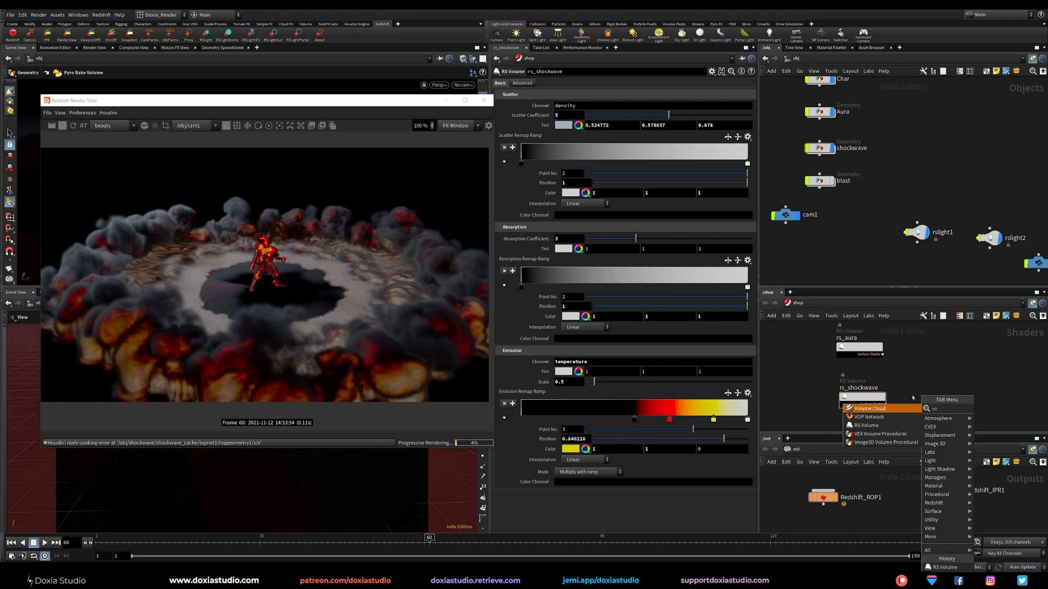
{"action": "type", "text": "lum"}
{"action": "left_click", "coordinate": [866, 417]}
{"action": "left_click", "coordinate": [955, 376]}
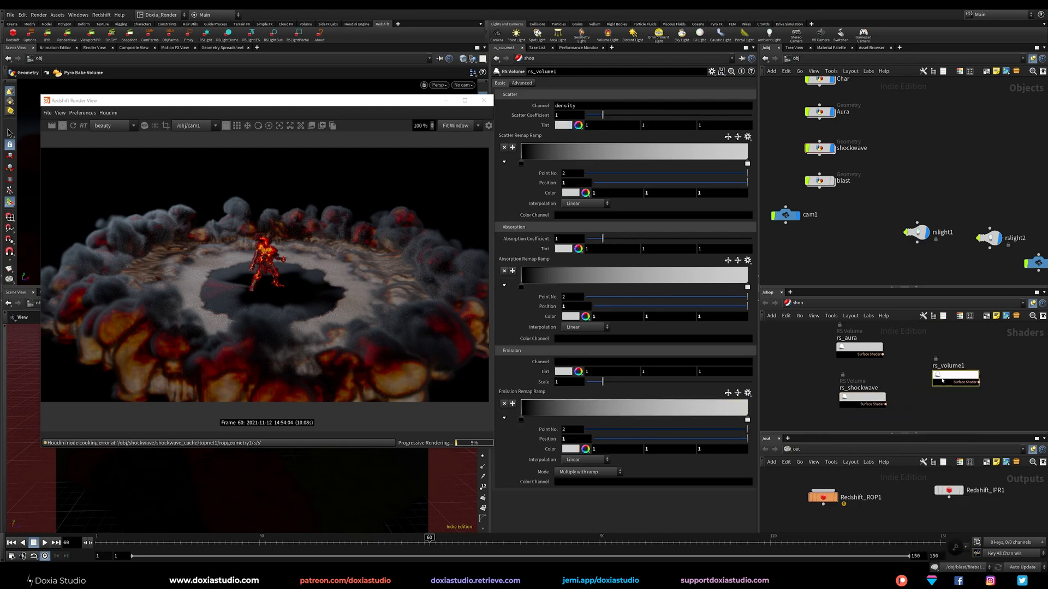
{"action": "key", "text": "ctrl+s"}
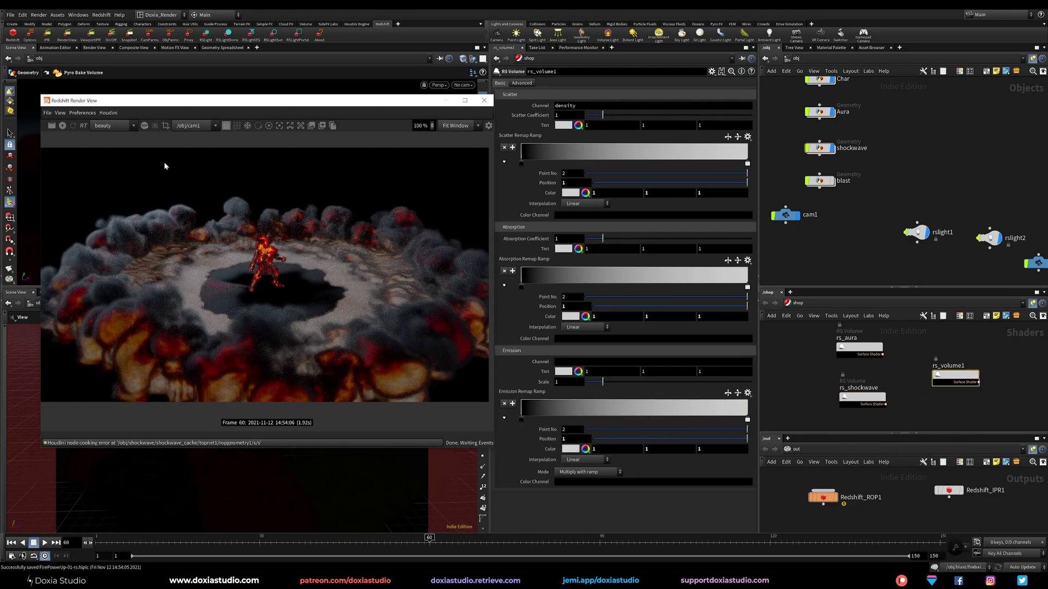
- Rename the new RS Volume shader rs_blast
{"action": "middle_click_drag", "start_coordinate": [846, 217], "coordinate": [860, 241]}
{"action": "left_click", "coordinate": [846, 204]}
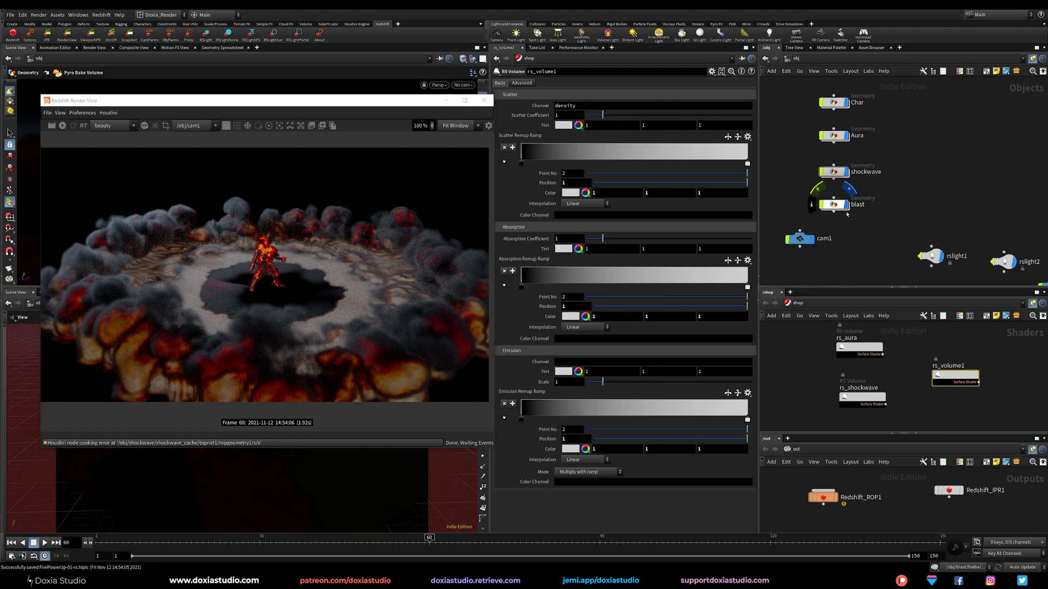
{"action": "double_click", "coordinate": [937, 366]}
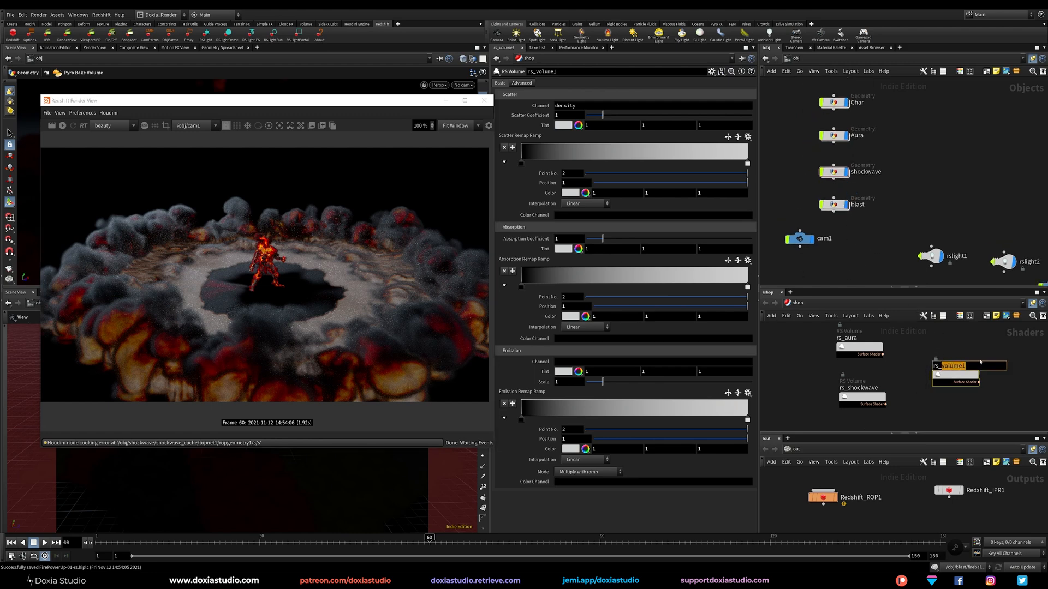
{"action": "key", "text": "Return"}
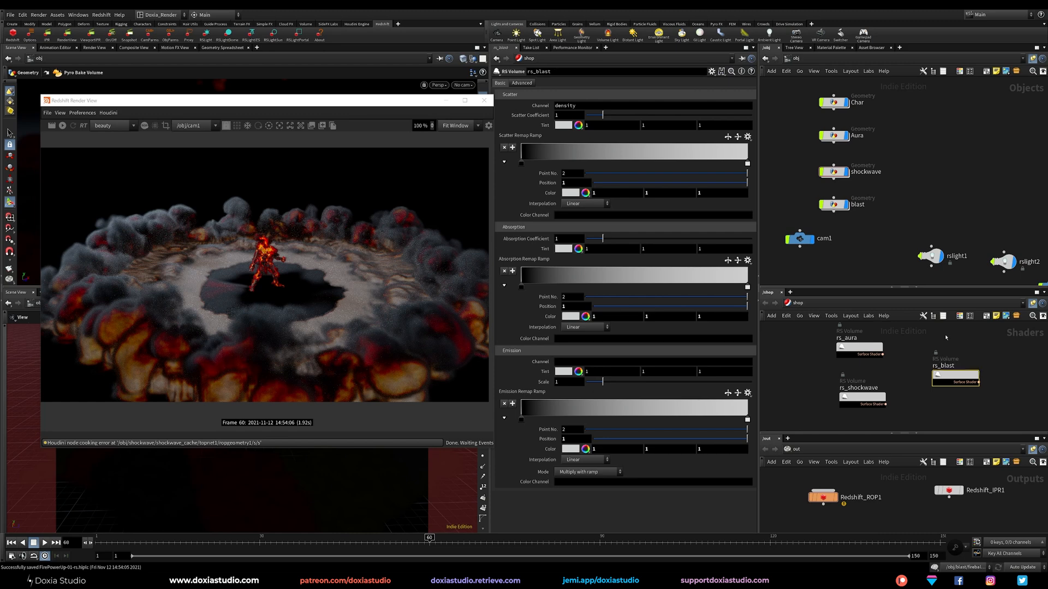
- Open the blast object's network, display the pyrolook node and turn off its material assignment
{"action": "double_click", "coordinate": [833, 206]}
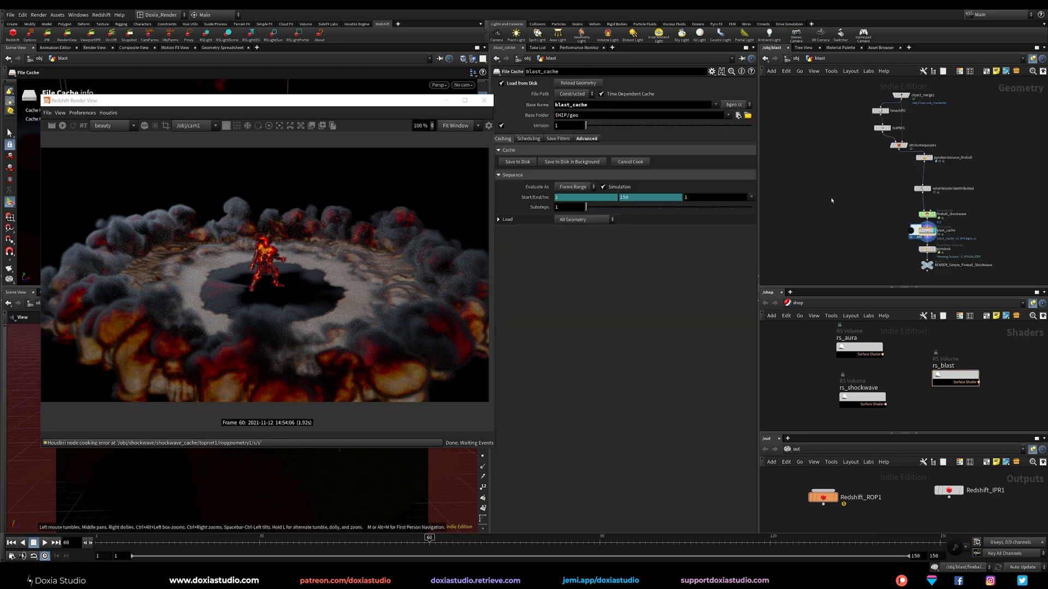
{"action": "middle_click_drag", "start_coordinate": [885, 246], "coordinate": [852, 224]}
{"action": "scroll", "coordinate": [855, 225], "scroll_direction": "up", "scroll_amount": 2}
{"action": "left_click", "coordinate": [913, 237]}
{"action": "left_click", "coordinate": [904, 229]}
{"action": "left_click", "coordinate": [913, 219]}
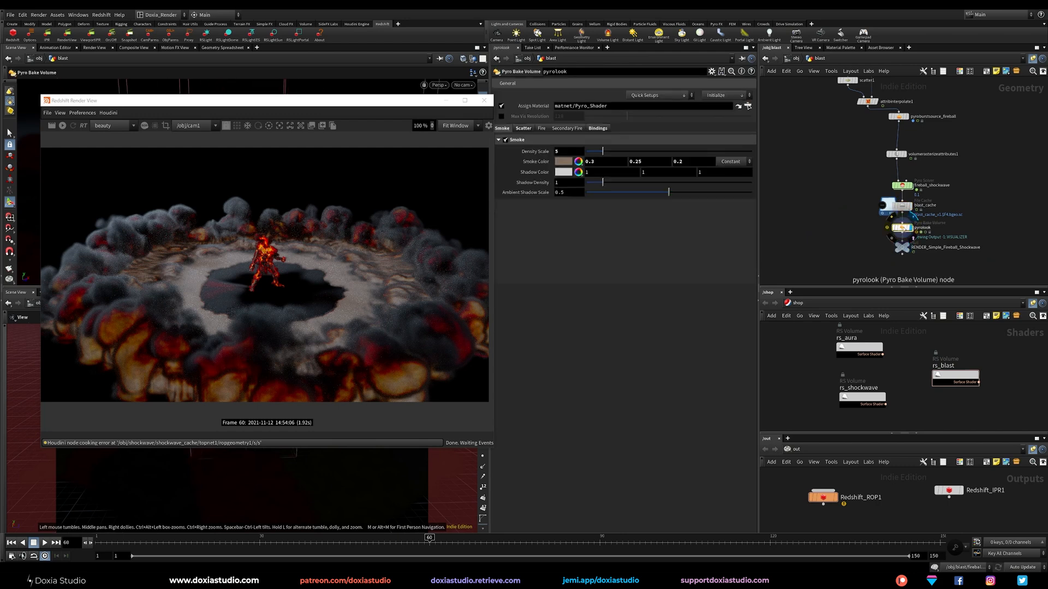
{"action": "left_click", "coordinate": [502, 106]}
- Enable pyrolook's fire, and set its scatter intensity scale and smoke density scale to 100
{"action": "left_click", "coordinate": [541, 128]}
{"action": "left_click", "coordinate": [505, 140]}
{"action": "left_click", "coordinate": [506, 140]}
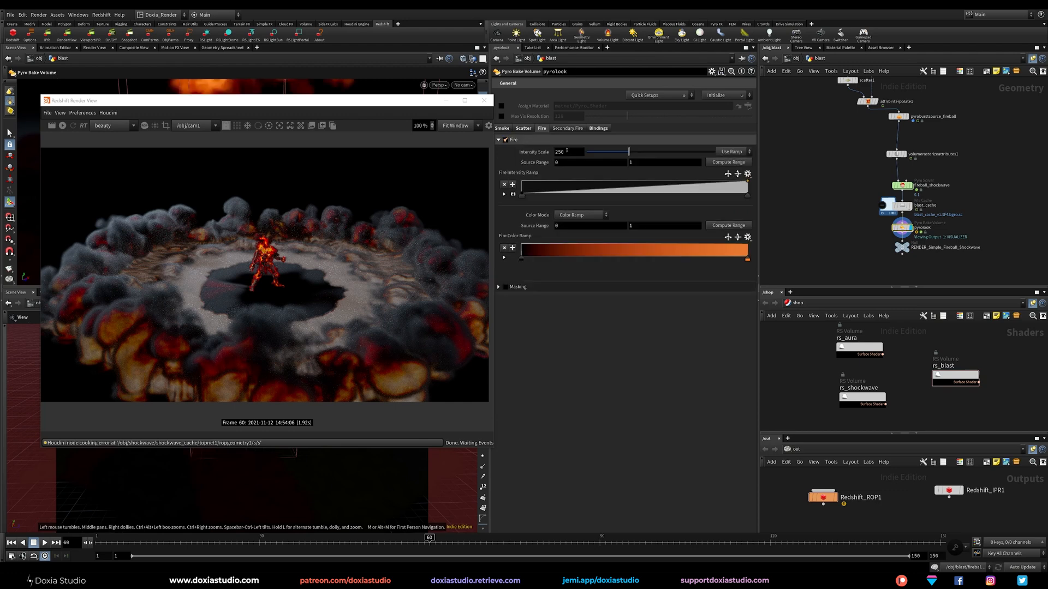
{"action": "left_click", "coordinate": [523, 128]}
{"action": "left_click_drag", "start_coordinate": [571, 149], "coordinate": [541, 149]}
{"action": "type", "text": "100"}
{"action": "left_click", "coordinate": [502, 128]}
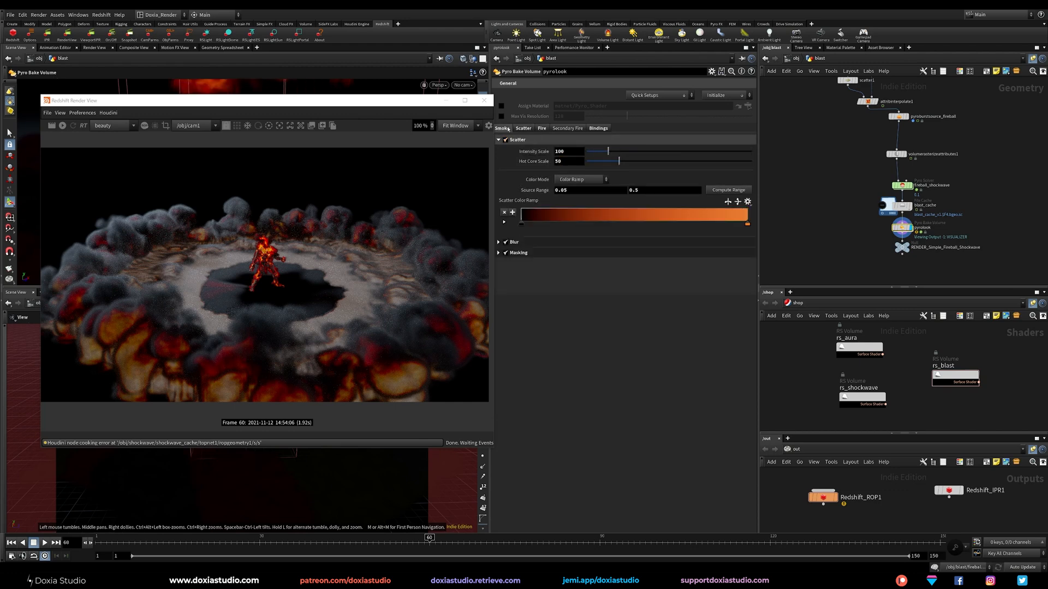
{"action": "type", "text": "100"}
{"action": "key", "text": "Return"}
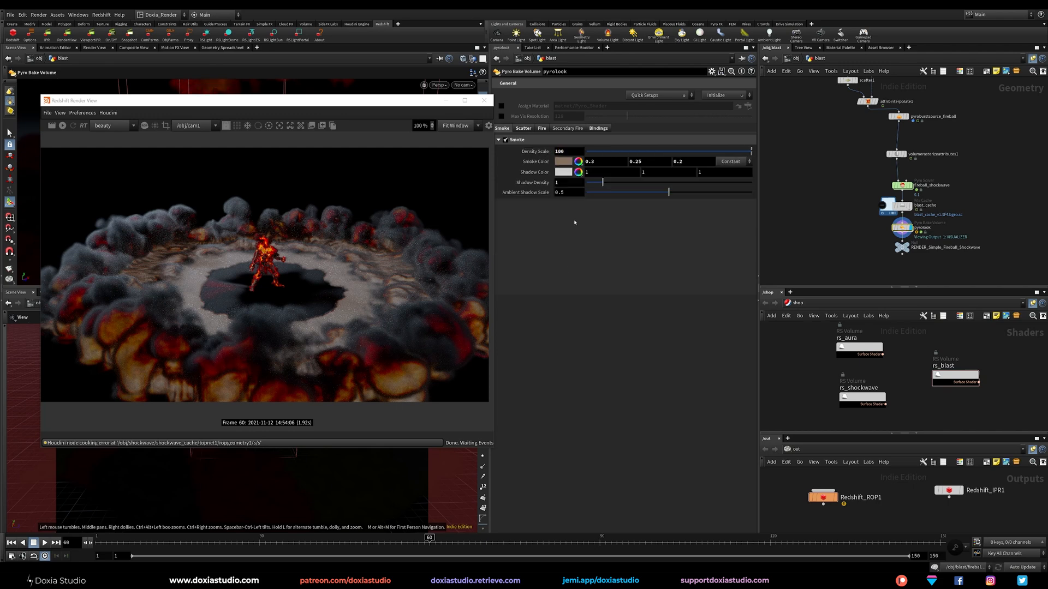
- Uncover the viewports and go to frame 38 on the timeline to show the blast explosion
{"action": "left_click_drag", "start_coordinate": [321, 105], "coordinate": [739, 112]}
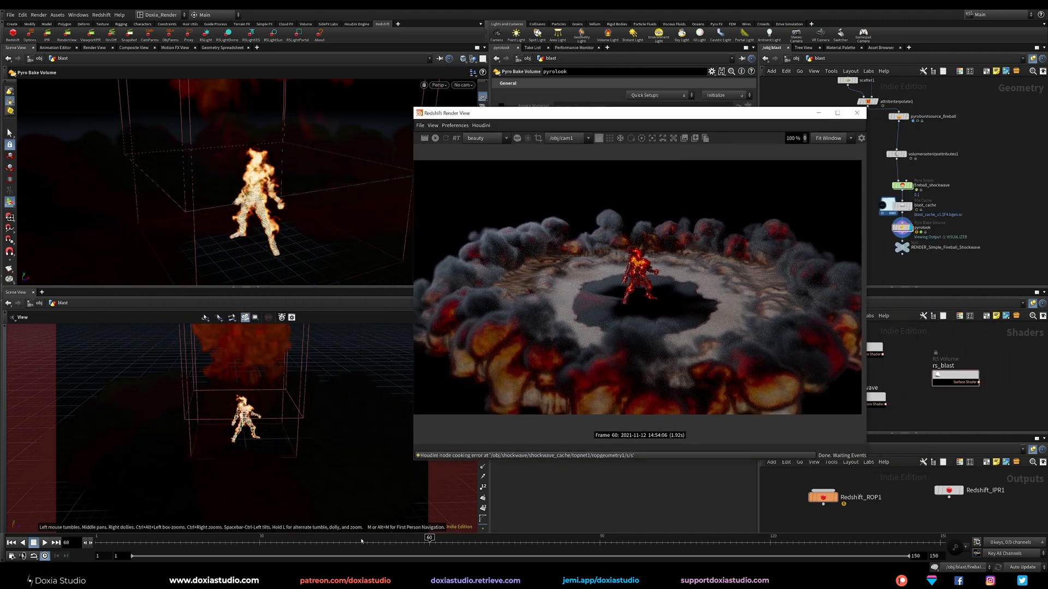
{"action": "left_click", "coordinate": [327, 537]}
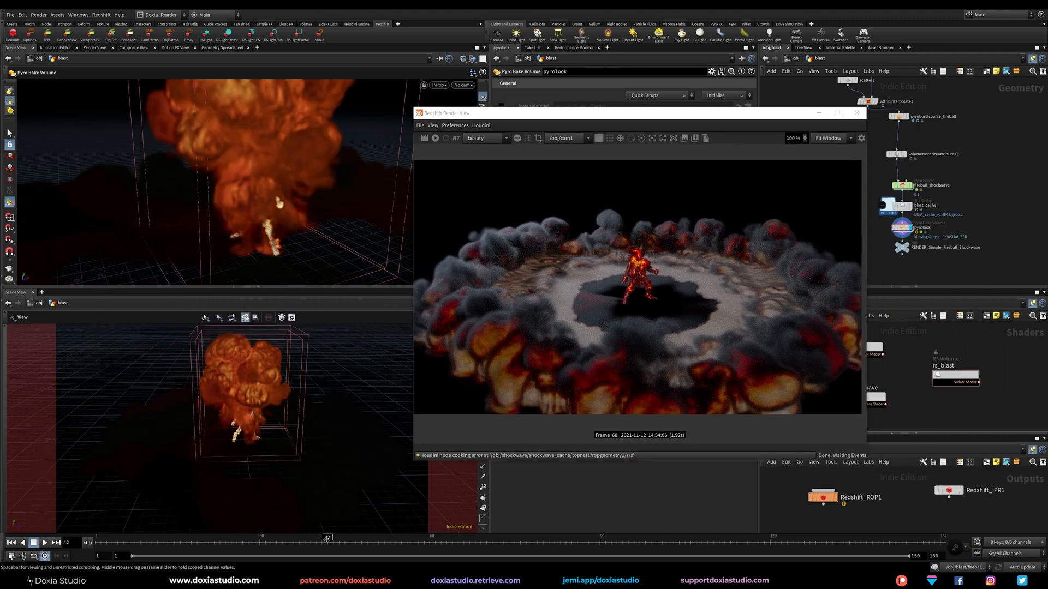
{"action": "left_click", "coordinate": [304, 539]}
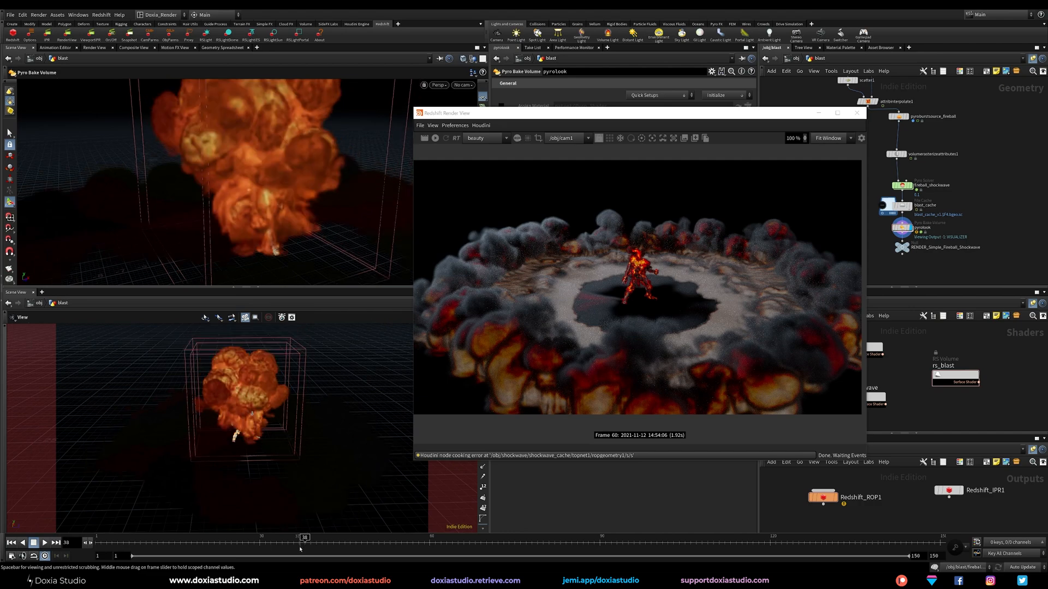
- Assign /shop/rs_blast as the blast object's render material and start the interactive Redshift render
{"action": "left_click_drag", "start_coordinate": [507, 119], "coordinate": [210, 106]}
{"action": "key", "text": "u"}
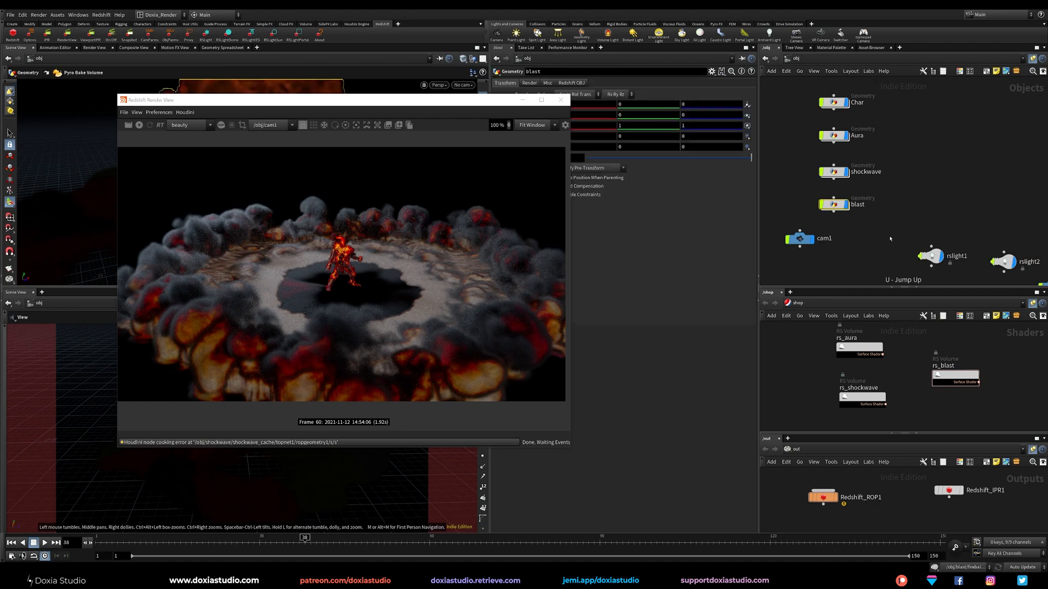
{"action": "left_click", "coordinate": [529, 83]}
{"action": "left_click_drag", "start_coordinate": [350, 100], "coordinate": [235, 130]}
{"action": "left_click_drag", "start_coordinate": [955, 376], "coordinate": [644, 95]}
{"action": "left_click_drag", "start_coordinate": [290, 130], "coordinate": [379, 124]}
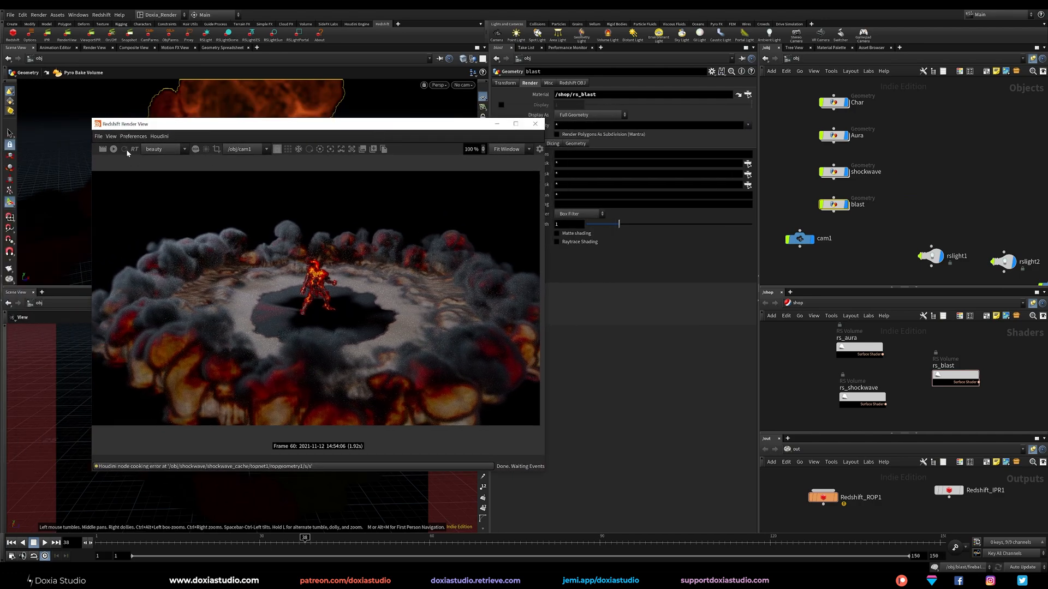
{"action": "left_click", "coordinate": [113, 149]}
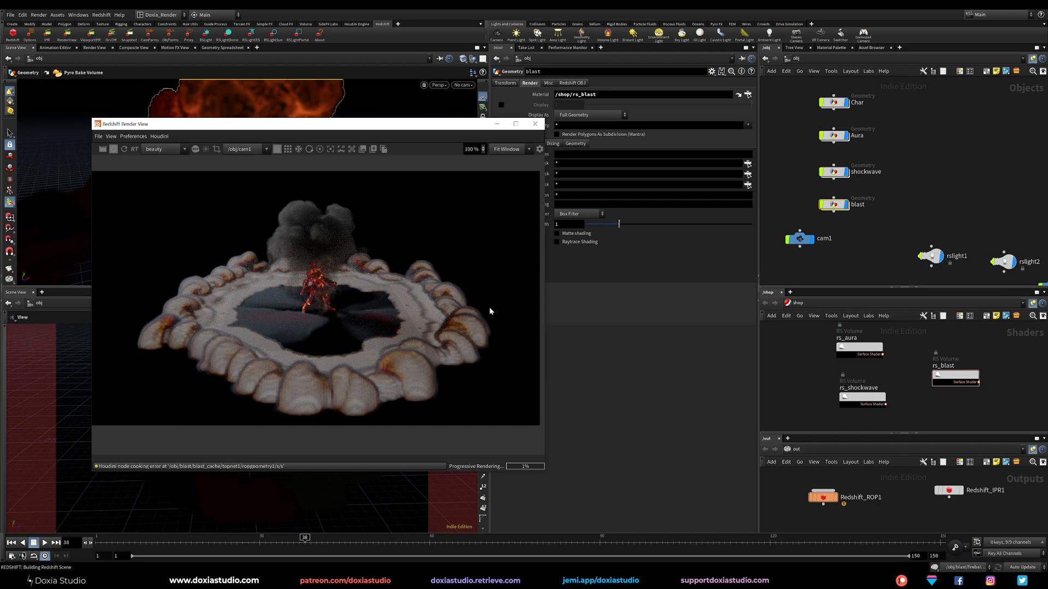
{"action": "mouse_move", "coordinate": [364, 125]}
{"action": "left_mouse_down"}
{"action": "mouse_move", "coordinate": [629, 118]}
{"action": "mouse_move", "coordinate": [347, 130]}
{"action": "mouse_move", "coordinate": [338, 139]}
{"action": "mouse_move", "coordinate": [368, 142]}
{"action": "left_mouse_up"}
- Set rs_blast's emission channel to temperature, refresh the render and apply the black-red-yellow-white preset to the emission ramp
{"action": "left_click", "coordinate": [955, 375]}
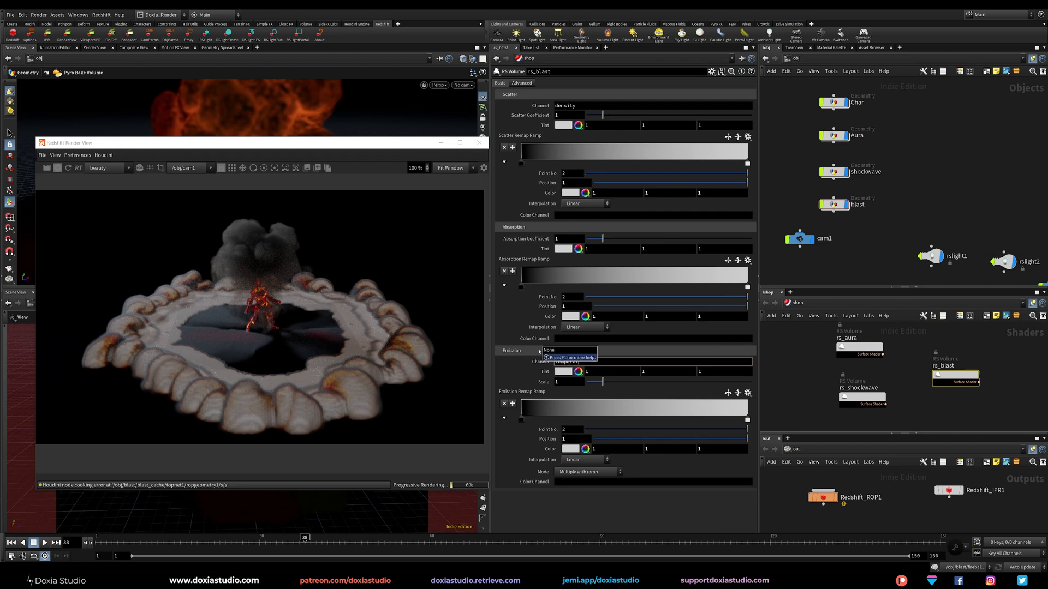
{"action": "left_click", "coordinate": [69, 168]}
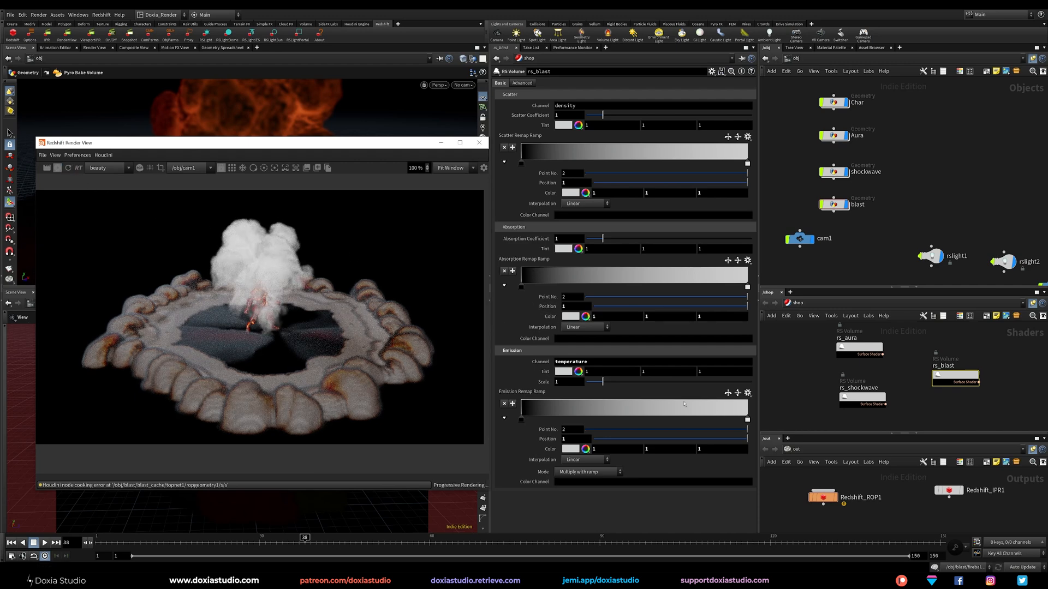
{"action": "left_click", "coordinate": [748, 393]}
{"action": "left_click", "coordinate": [763, 407]}
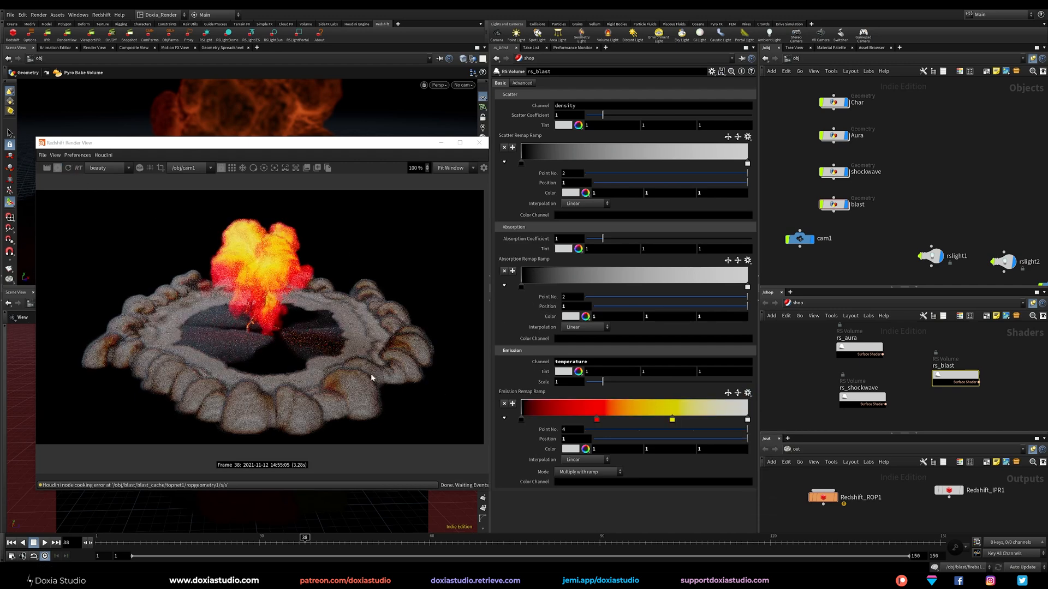
- Move rs_blast's red emission ramp point to about 0.355 and yellow to about 0.714, and adjust the emission remap range's new maximum
{"action": "left_click_drag", "start_coordinate": [672, 420], "coordinate": [707, 420]}
{"action": "mouse_move", "coordinate": [596, 420]}
{"action": "left_mouse_down"}
{"action": "mouse_move", "coordinate": [650, 420]}
{"action": "mouse_move", "coordinate": [601, 420]}
{"action": "left_mouse_up"}
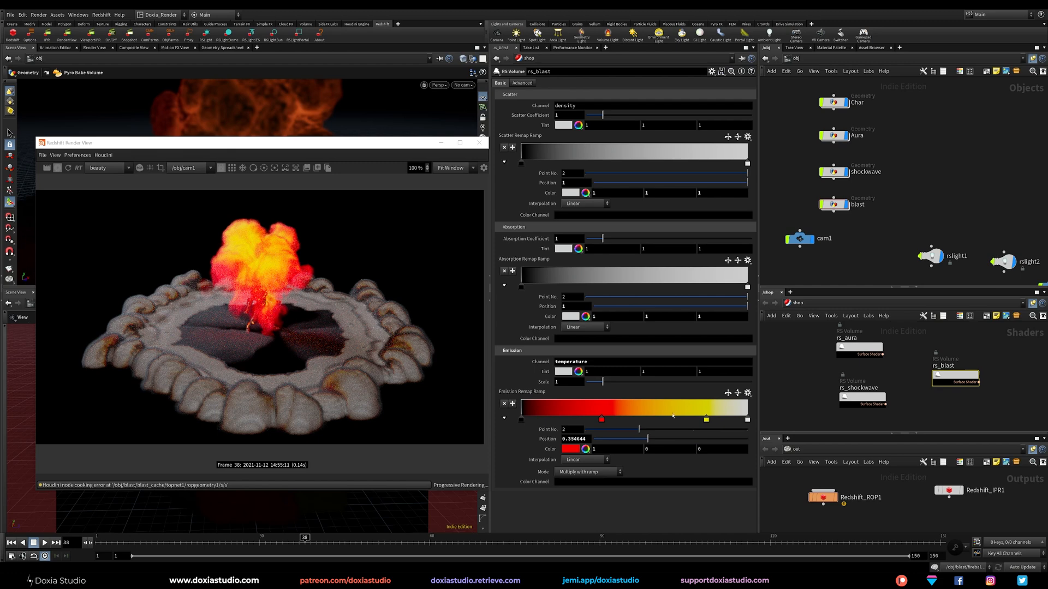
{"action": "left_click_drag", "start_coordinate": [706, 420], "coordinate": [694, 420]}
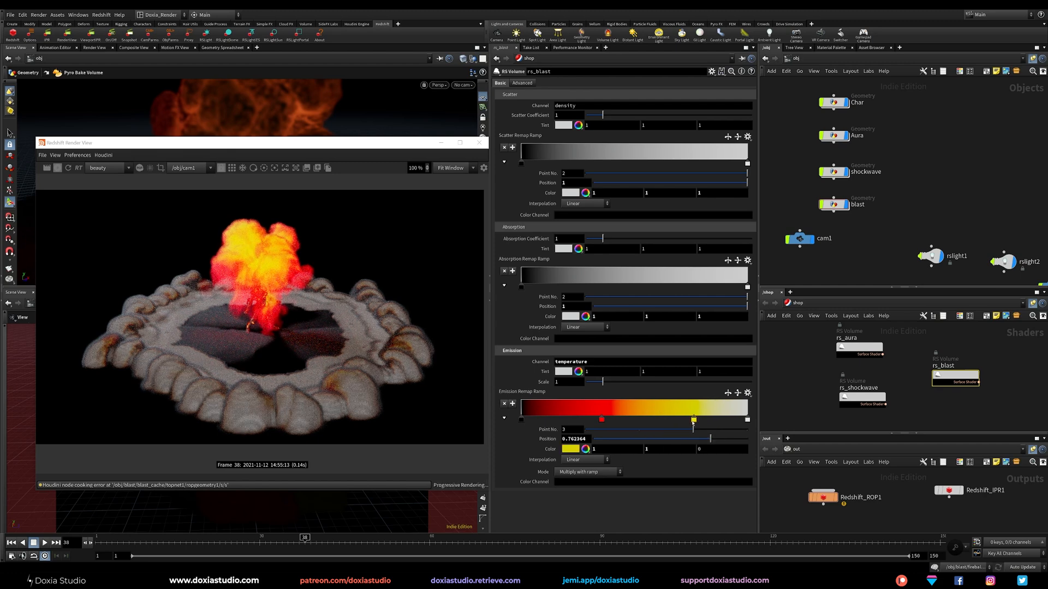
{"action": "scroll", "coordinate": [538, 109], "scroll_direction": "down", "scroll_amount": 10}
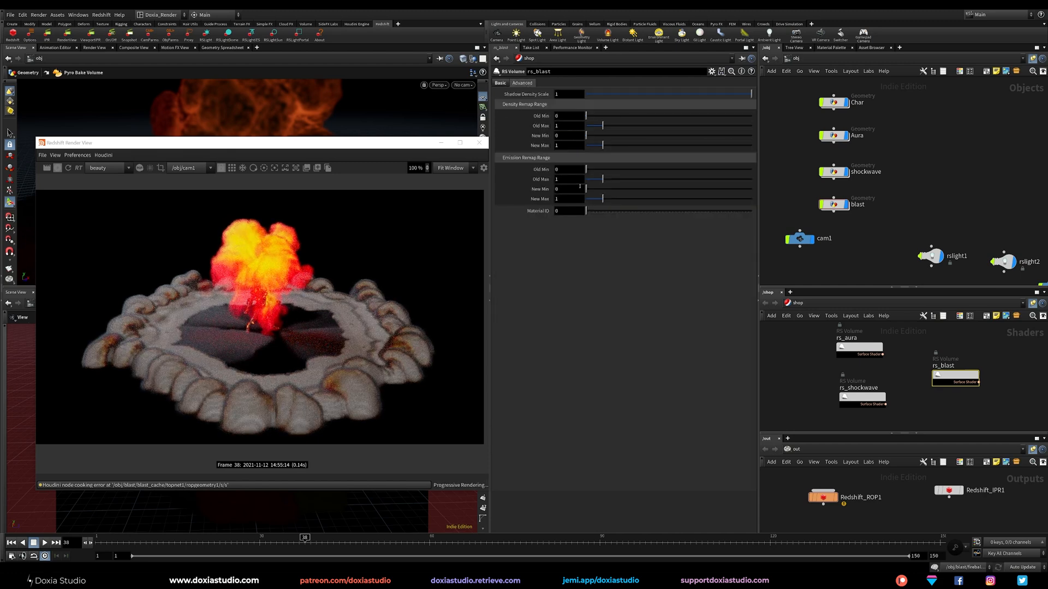
{"action": "mouse_move", "coordinate": [602, 198]}
{"action": "left_mouse_down"}
{"action": "mouse_move", "coordinate": [618, 200]}
{"action": "mouse_move", "coordinate": [606, 199]}
{"action": "left_mouse_up"}
{"action": "left_click", "coordinate": [499, 83]}
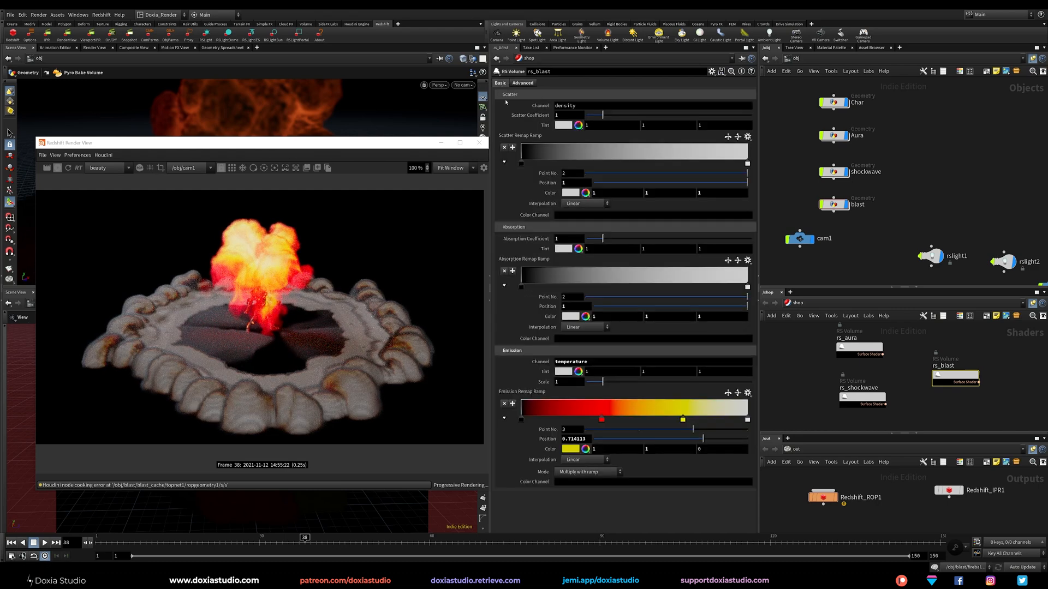
- Set rs_blast's absorption coefficient to 5, scatter coefficient to 3 and emission scale to about 0.84
{"action": "left_click_drag", "start_coordinate": [603, 238], "coordinate": [638, 239]}
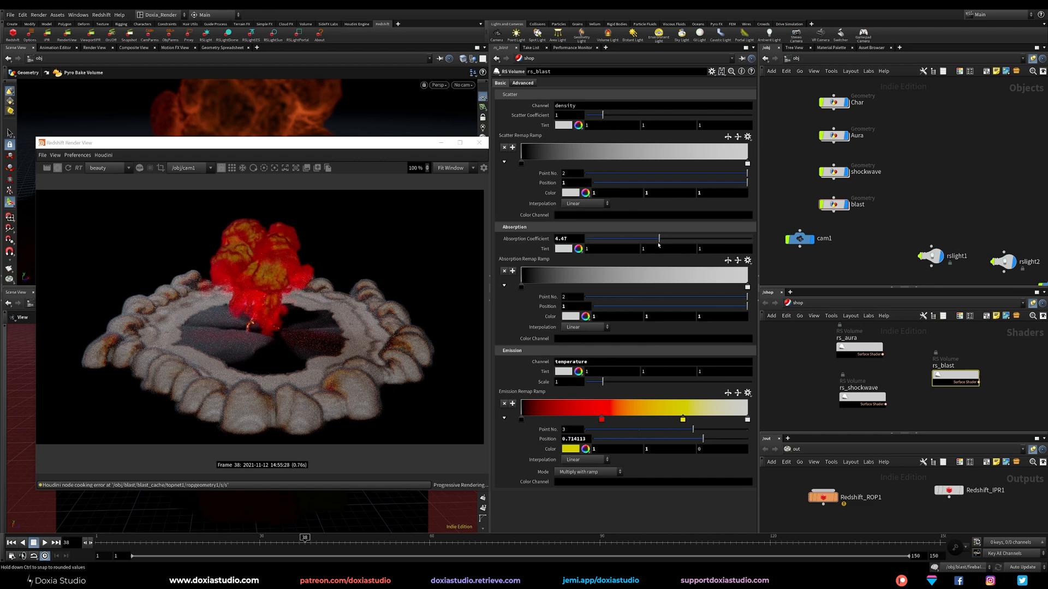
{"action": "left_click", "coordinate": [561, 238]}
{"action": "left_click_drag", "start_coordinate": [567, 115], "coordinate": [535, 116]}
{"action": "type", "text": "2"}
{"action": "left_click", "coordinate": [525, 507]}
{"action": "type", "text": "3"}
{"action": "left_click", "coordinate": [563, 506]}
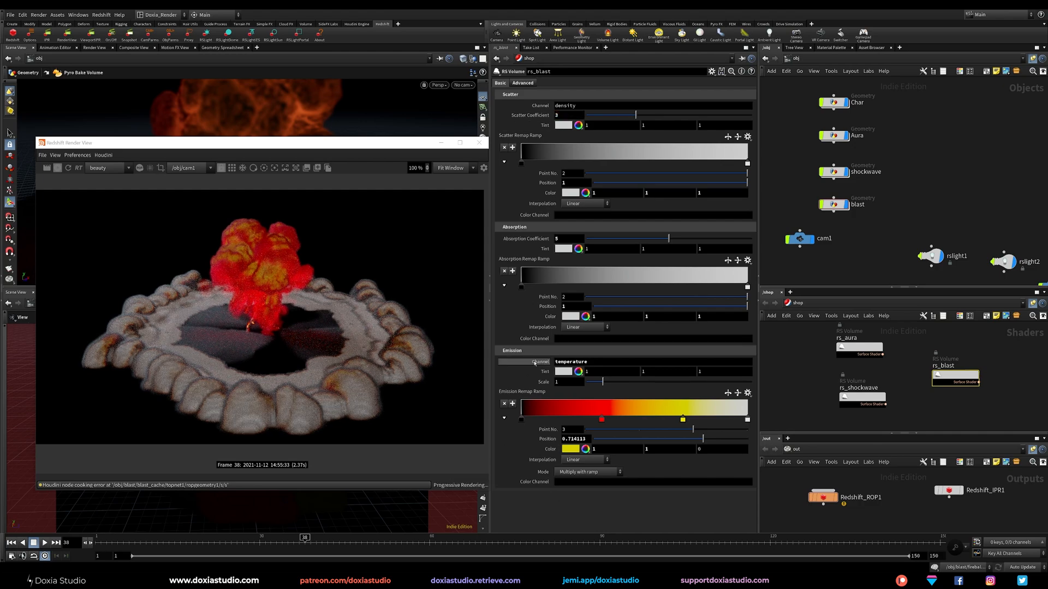
{"action": "mouse_move", "coordinate": [603, 383]}
{"action": "left_mouse_down"}
{"action": "mouse_move", "coordinate": [620, 385]}
{"action": "mouse_move", "coordinate": [595, 393]}
{"action": "left_mouse_up"}
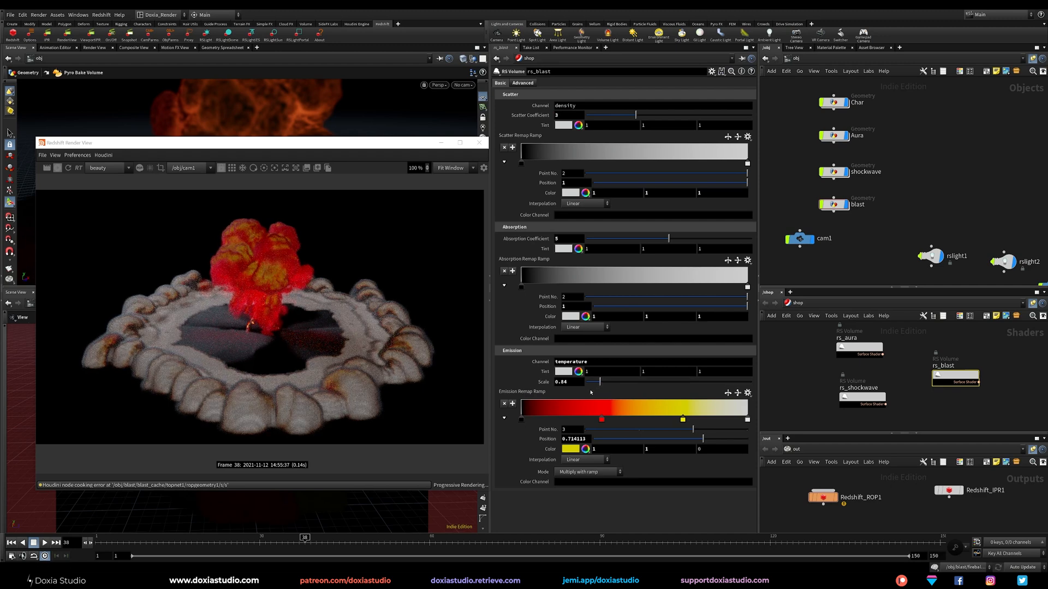
- Set rs_shockwave's scatter coefficient to 3.02, absorption coefficient to 4.01 and emission scale to 0.41
{"action": "left_click_drag", "start_coordinate": [912, 375], "coordinate": [849, 414]}
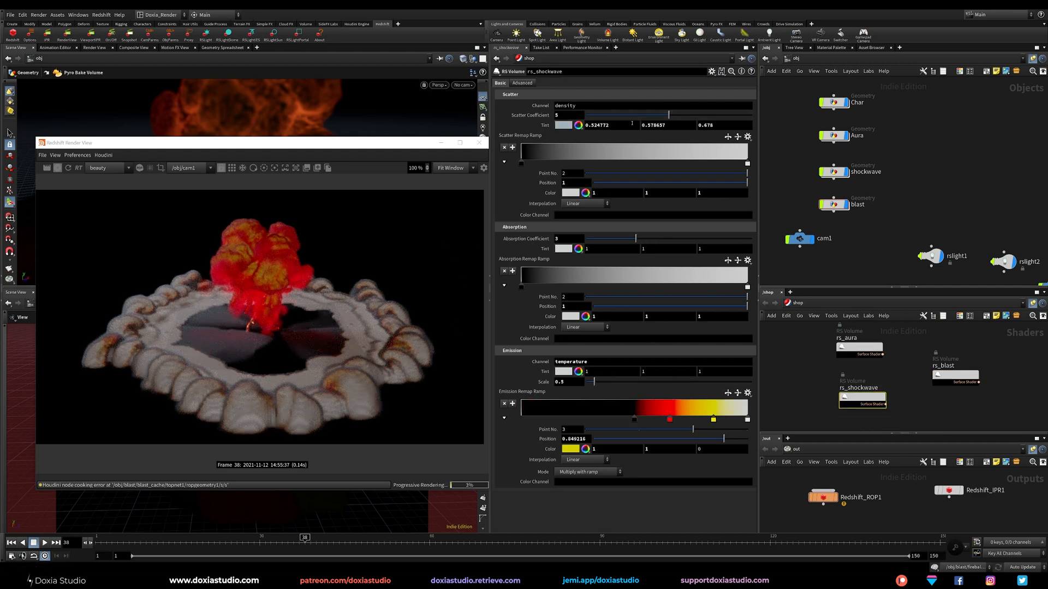
{"action": "left_click_drag", "start_coordinate": [640, 116], "coordinate": [636, 115]}
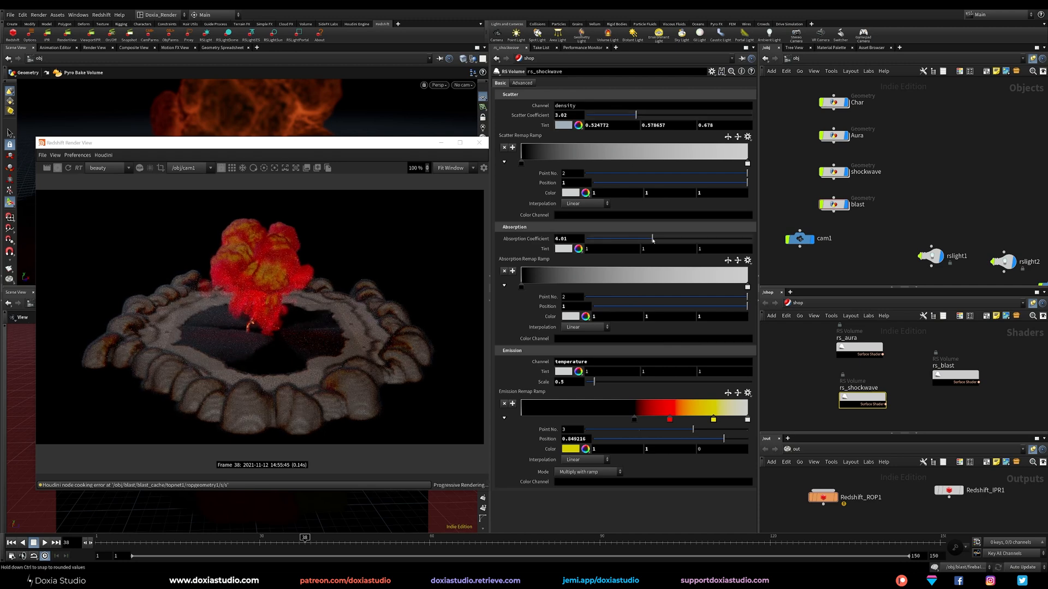
{"action": "left_click_drag", "start_coordinate": [593, 382], "coordinate": [595, 383]}
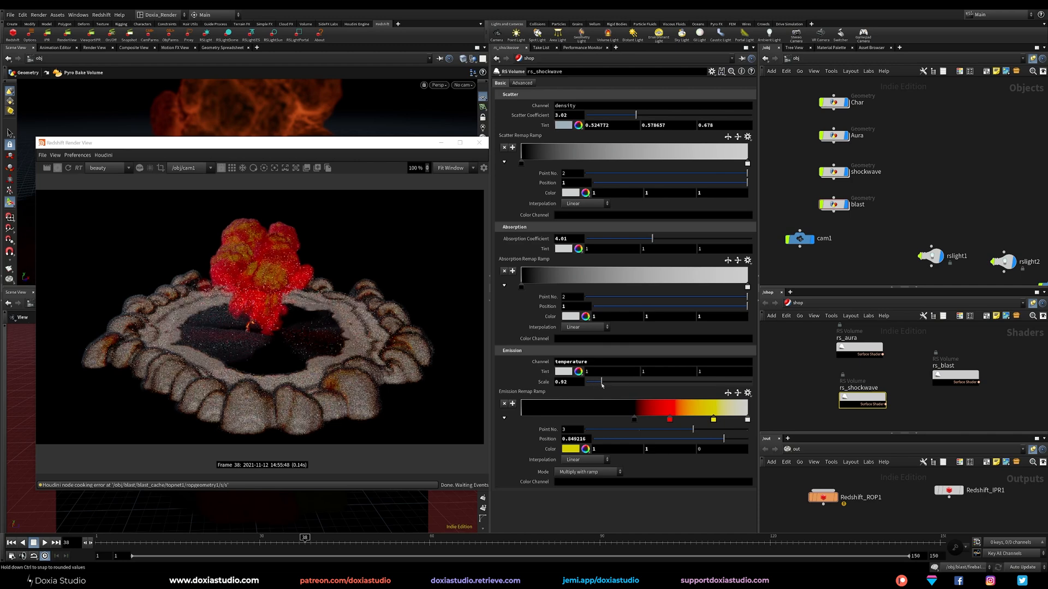
{"action": "scroll", "coordinate": [586, 183], "scroll_direction": "down", "scroll_amount": 10}
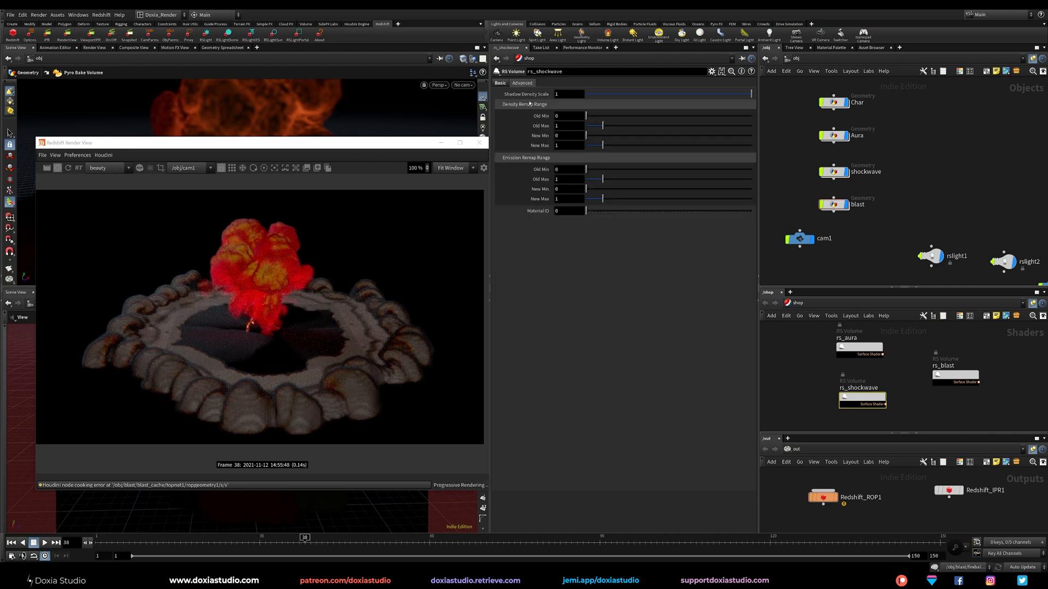
{"action": "scroll", "coordinate": [545, 187], "scroll_direction": "up", "scroll_amount": 10}
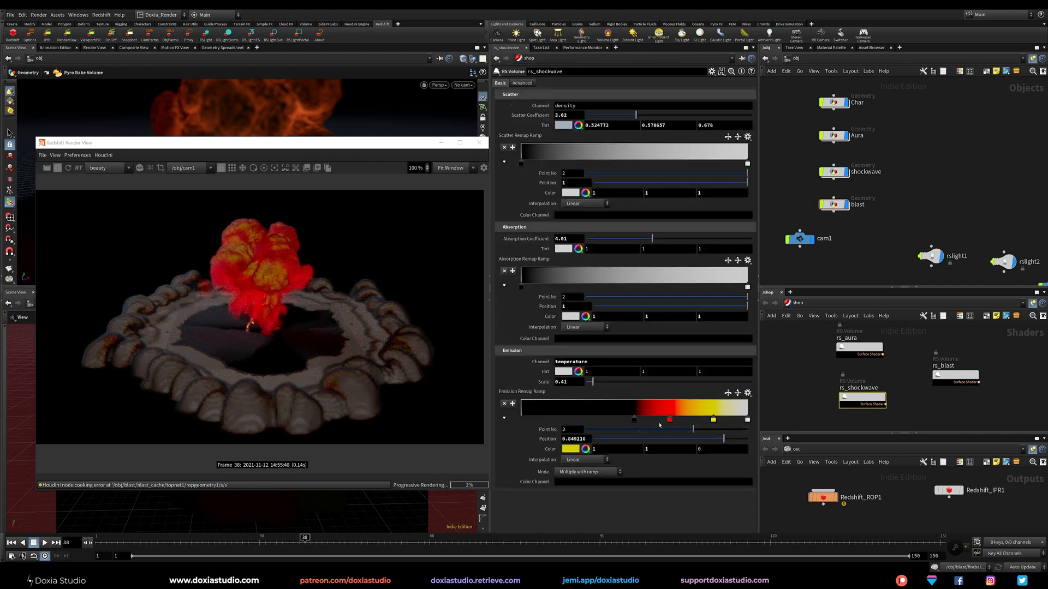
{"action": "scroll", "coordinate": [540, 87], "scroll_direction": "down", "scroll_amount": 10}
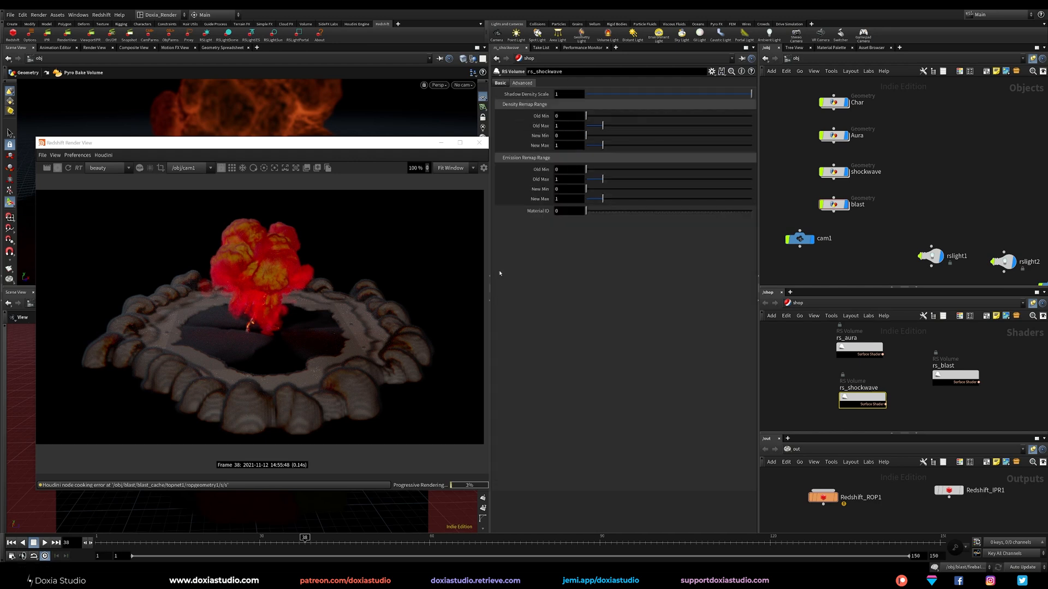
- Remove the white end point from rs_shockwave's emission ramp and refresh the render at frame 32
{"action": "left_click", "coordinate": [273, 542]}
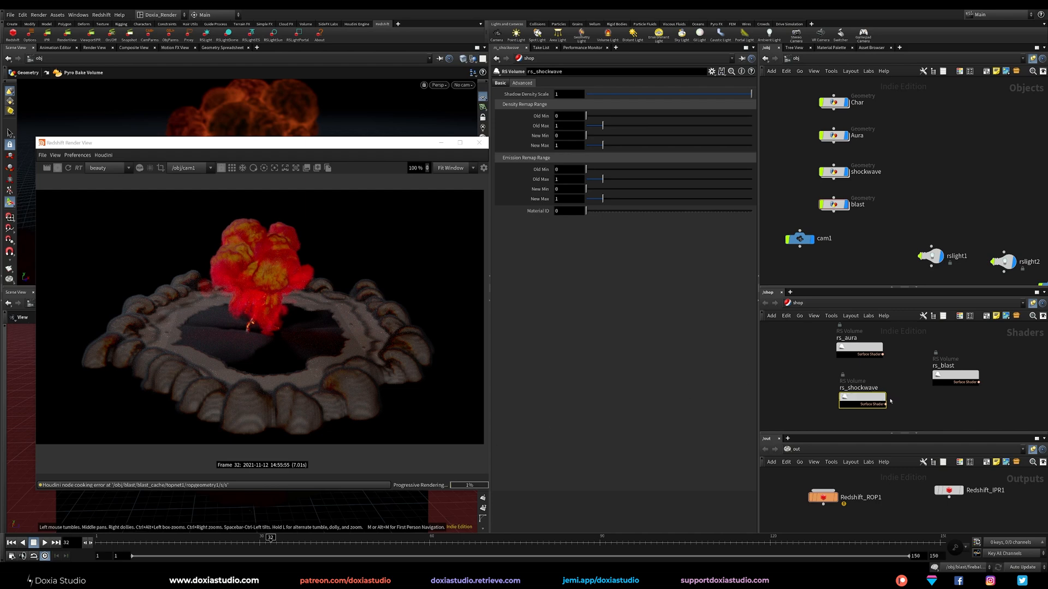
{"action": "scroll", "coordinate": [501, 83], "scroll_direction": "up", "scroll_amount": 10}
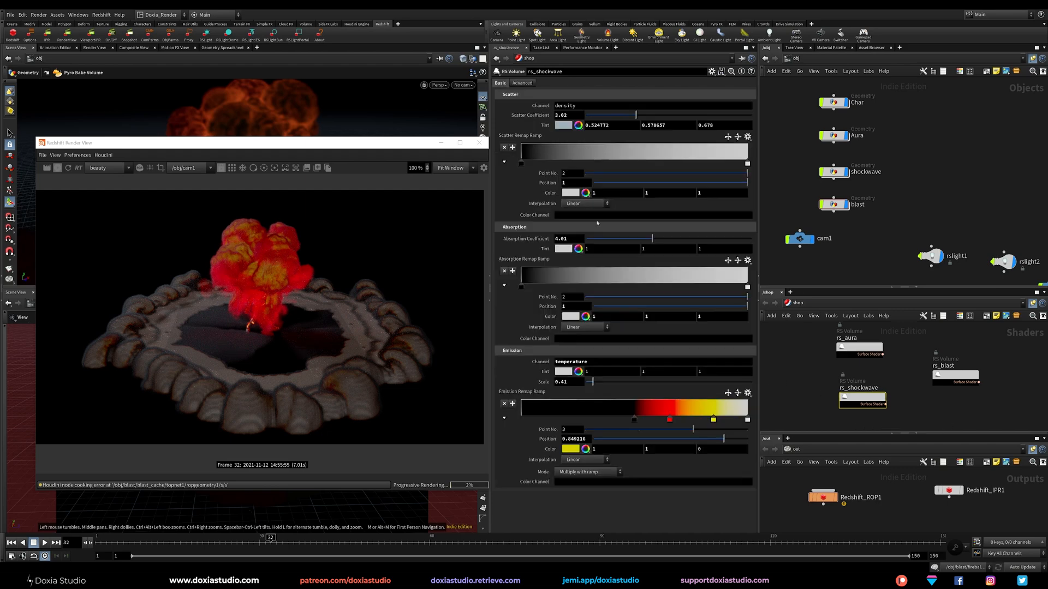
{"action": "left_click", "coordinate": [747, 419], "text": "ctrl"}
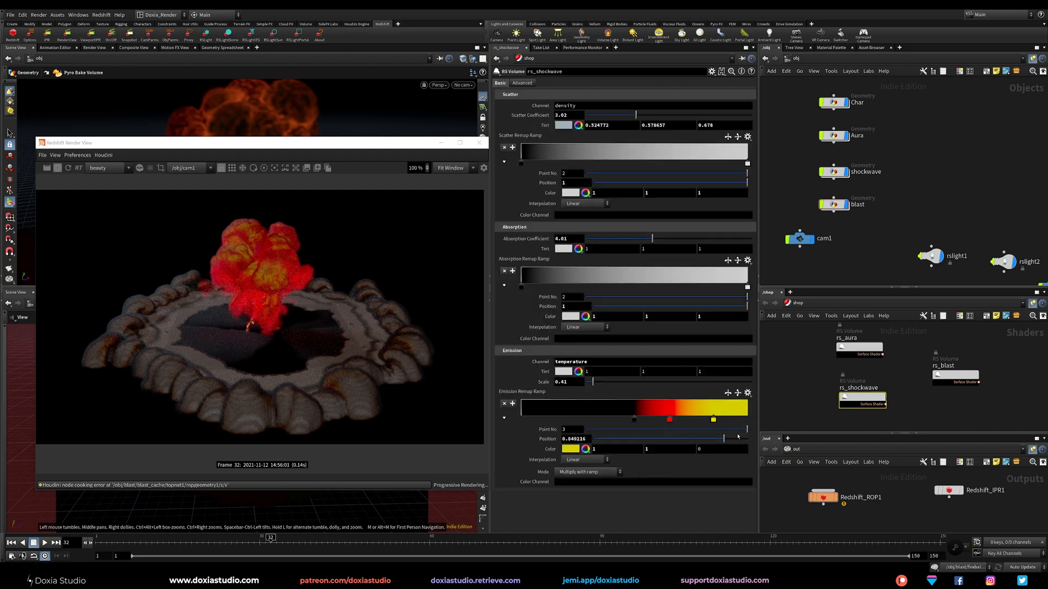
{"action": "left_click", "coordinate": [68, 168]}
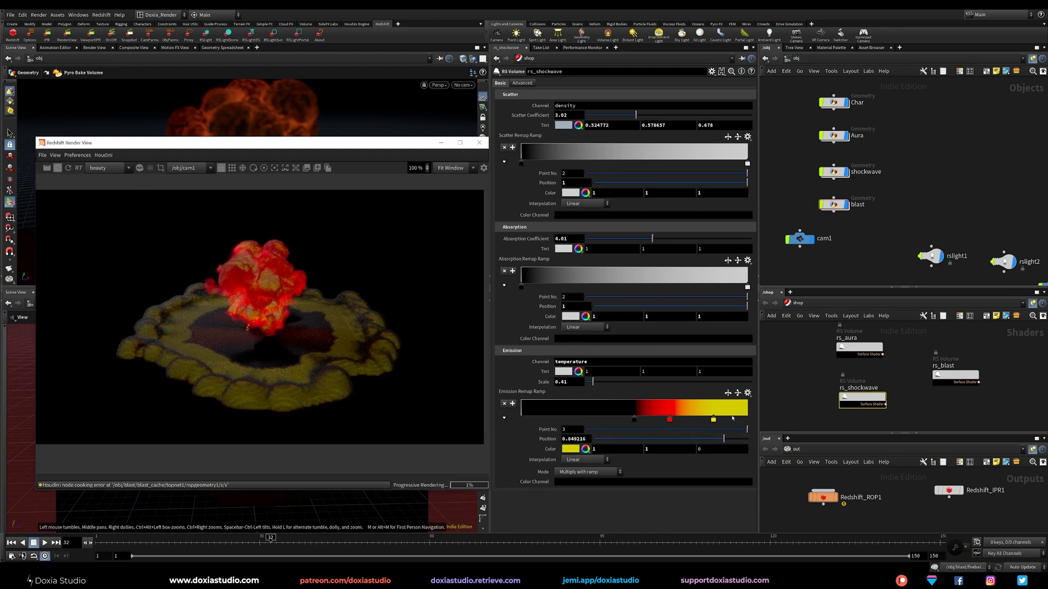
- Move the shockwave emission ramp's yellow point closer to red, and add orange and red points toward the ramp's end
{"action": "mouse_move", "coordinate": [714, 421]}
{"action": "left_mouse_down"}
{"action": "mouse_move", "coordinate": [733, 421]}
{"action": "mouse_move", "coordinate": [695, 423]}
{"action": "mouse_move", "coordinate": [748, 427]}
{"action": "mouse_move", "coordinate": [718, 422]}
{"action": "left_mouse_up"}
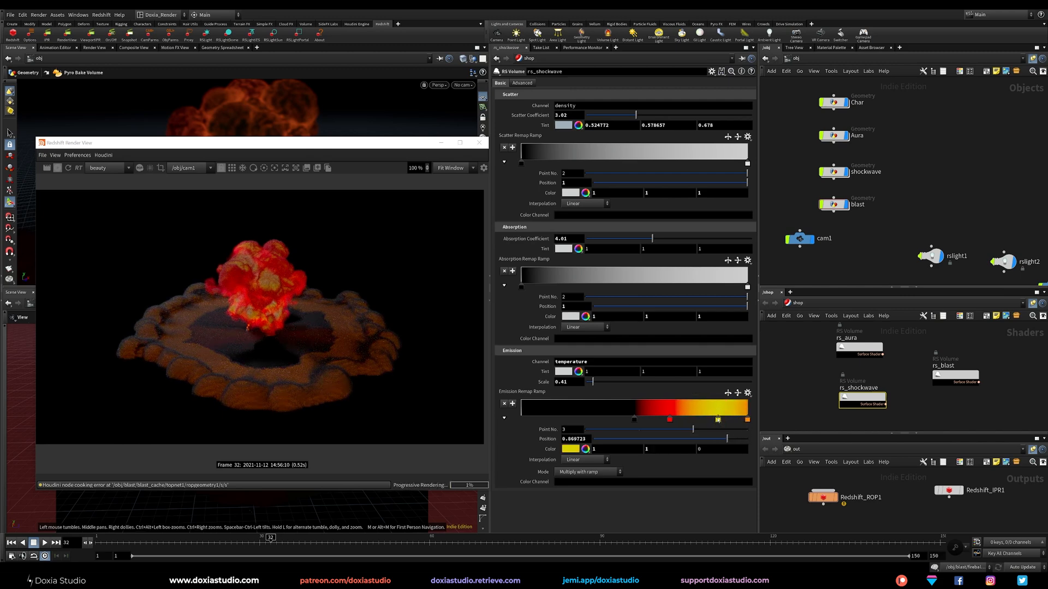
{"action": "mouse_move", "coordinate": [713, 423]}
{"action": "left_mouse_down"}
{"action": "mouse_move", "coordinate": [749, 423]}
{"action": "mouse_move", "coordinate": [698, 420]}
{"action": "left_mouse_up"}
{"action": "left_click", "coordinate": [674, 420]}
{"action": "left_click", "coordinate": [703, 420]}
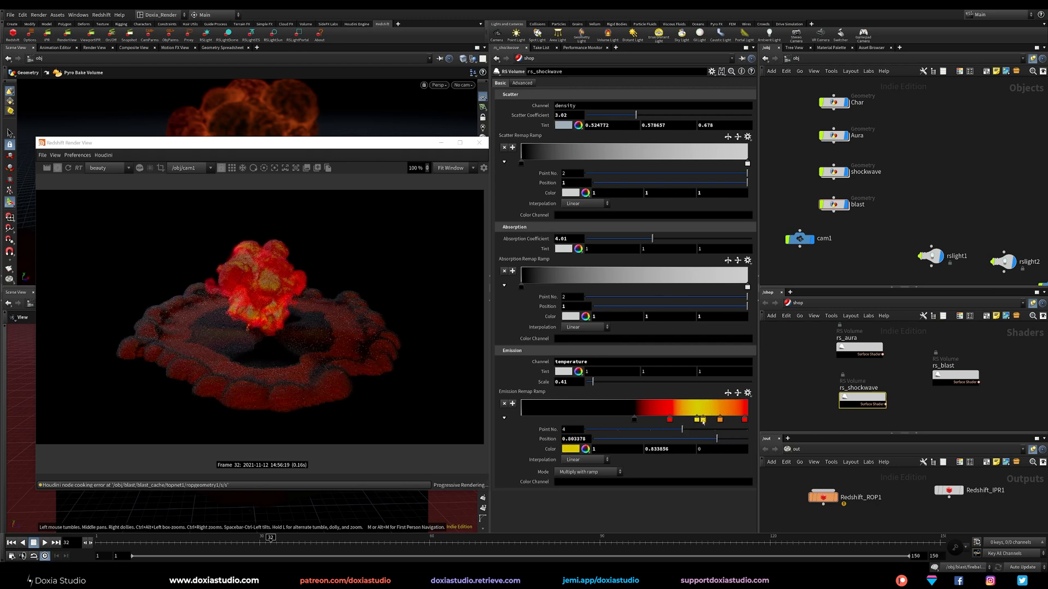
- Make the ramp point beside yellow white, move it to about 0.824 and preview the render at frames 27 and 51
{"action": "left_click", "coordinate": [574, 451]}
{"action": "left_click", "coordinate": [677, 105]}
{"action": "left_click", "coordinate": [683, 40]}
{"action": "left_click_drag", "start_coordinate": [701, 421], "coordinate": [706, 421]}
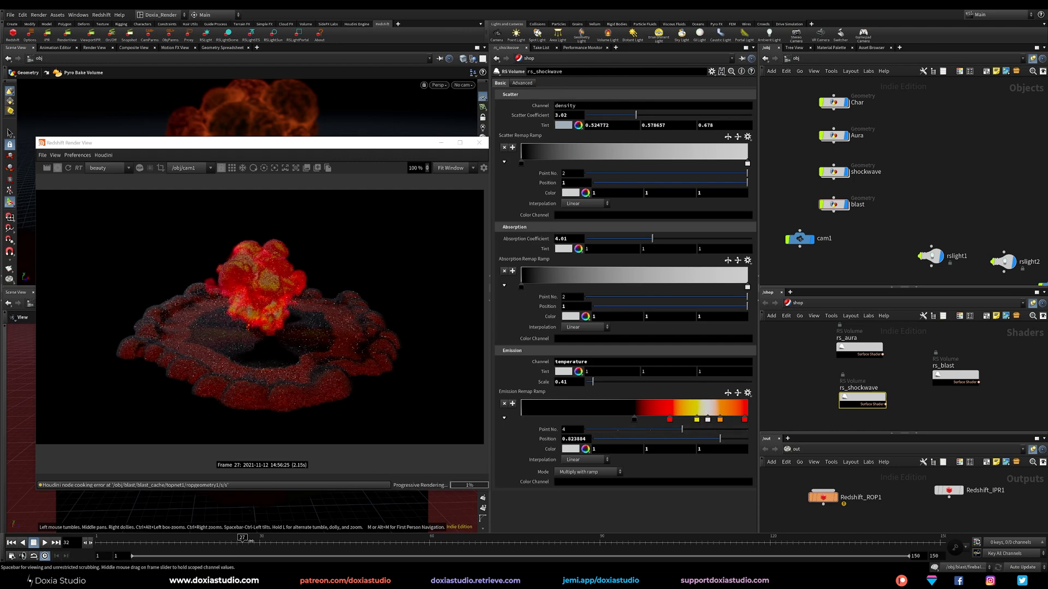
{"action": "left_click", "coordinate": [242, 542]}
{"action": "left_click", "coordinate": [309, 543]}
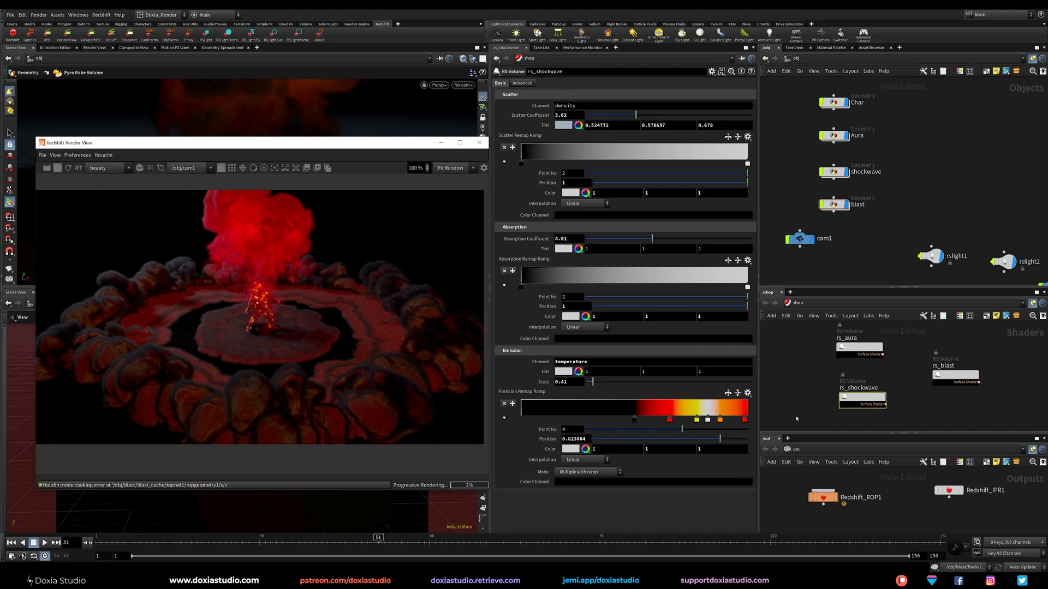
- Set rs_blast's scatter coefficient to 10 and absorption coefficient to 20
{"action": "left_click", "coordinate": [955, 375]}
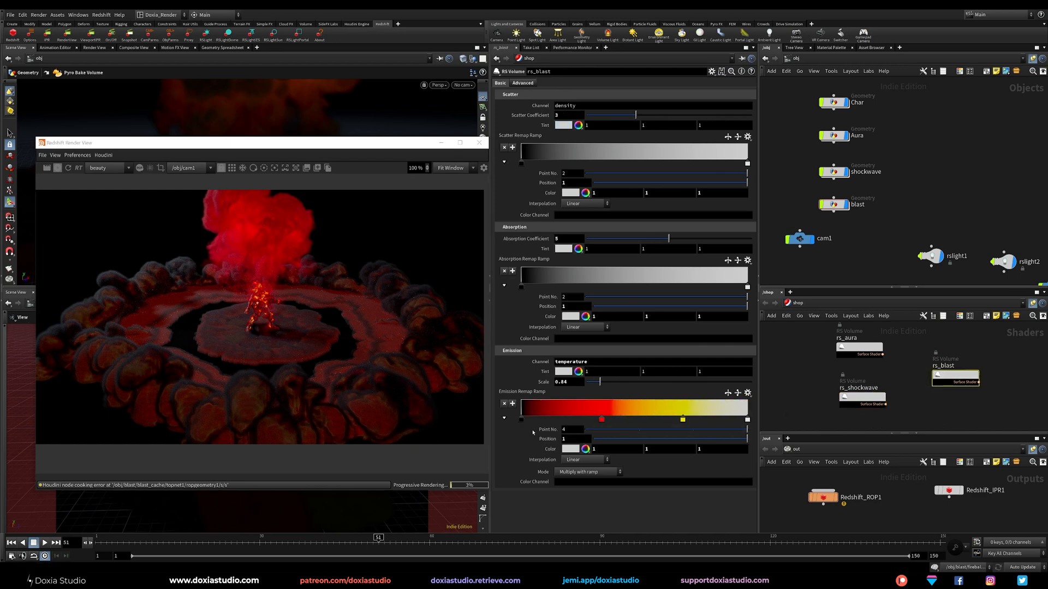
{"action": "double_click", "coordinate": [569, 116]}
{"action": "type", "text": "5"}
{"action": "key", "text": "Return"}
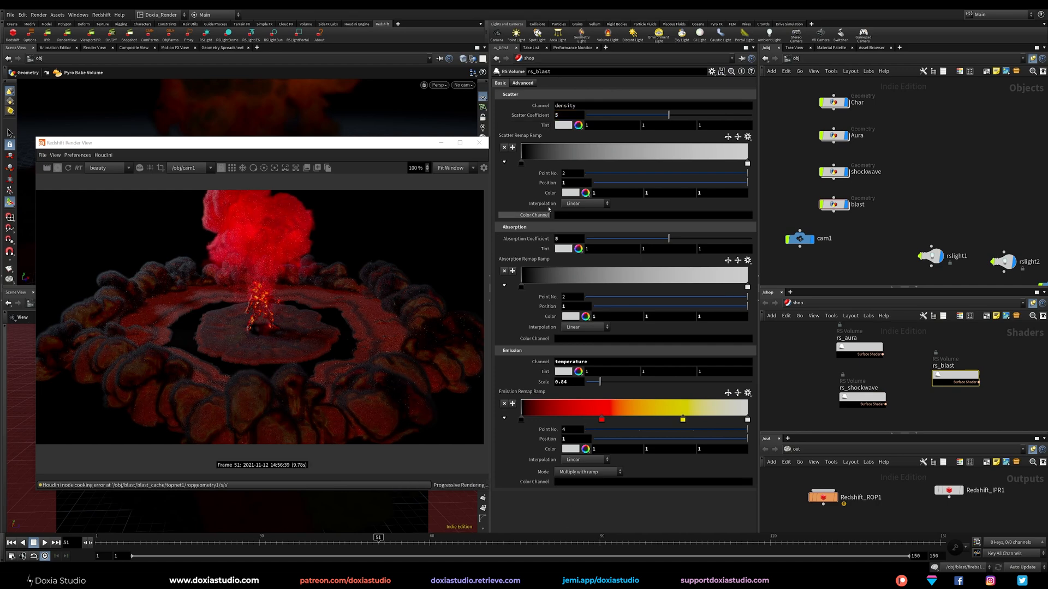
{"action": "left_click_drag", "start_coordinate": [568, 116], "coordinate": [529, 125]}
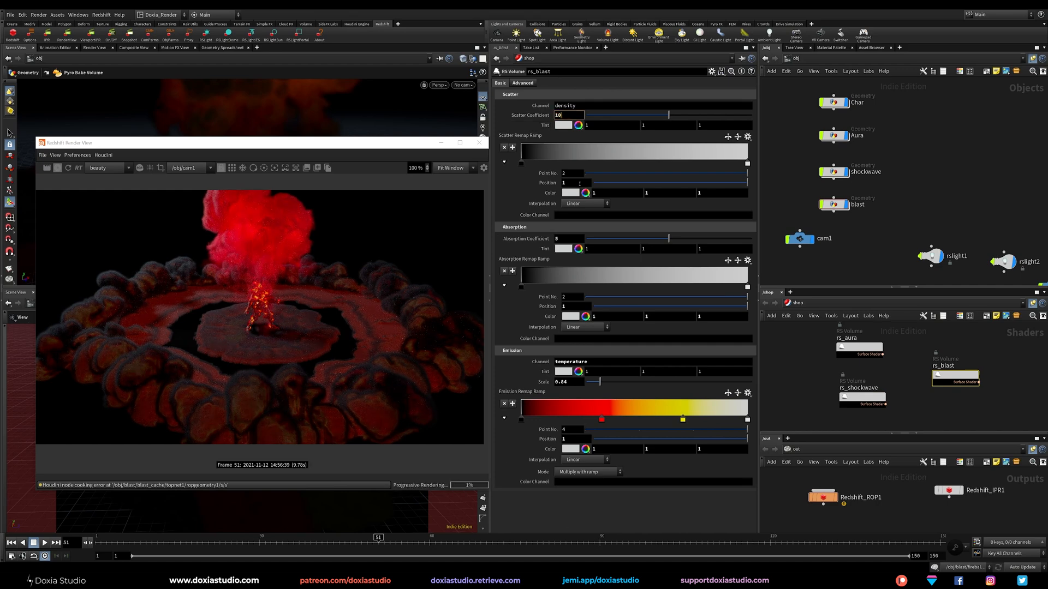
{"action": "type", "text": "20"}
{"action": "key", "text": "Return"}
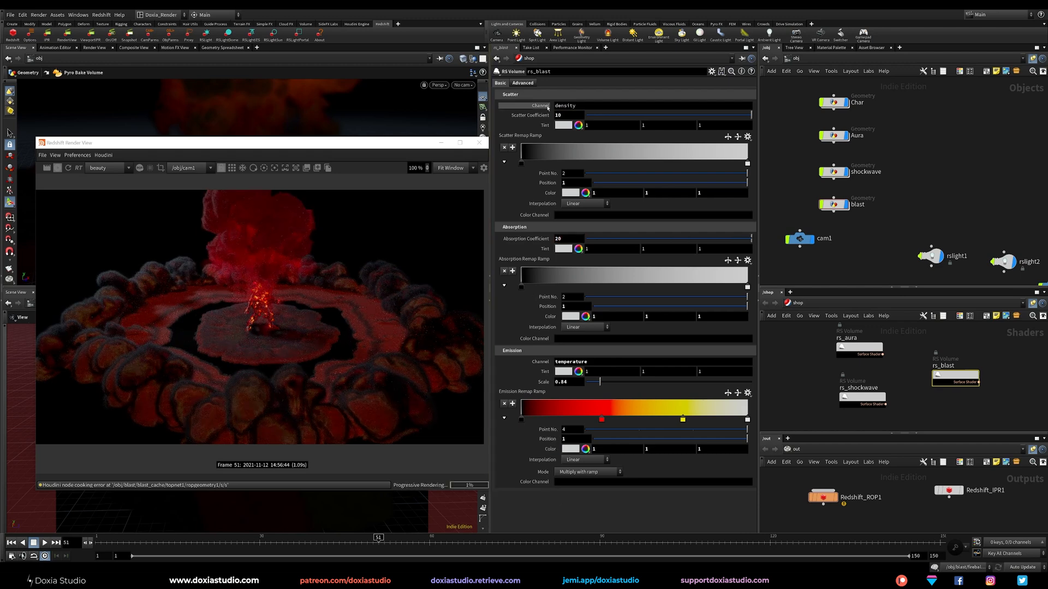
- Set rs_blast's emission remap range new maximum to 2 and preview the render at frame 27
{"action": "left_click", "coordinate": [532, 83]}
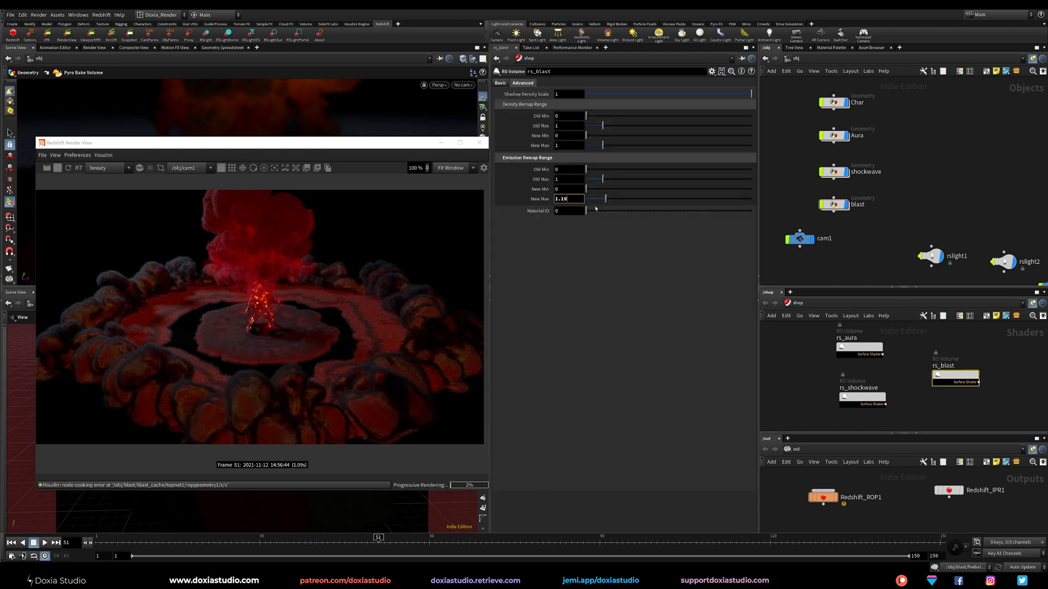
{"action": "left_click_drag", "start_coordinate": [611, 201], "coordinate": [614, 199]}
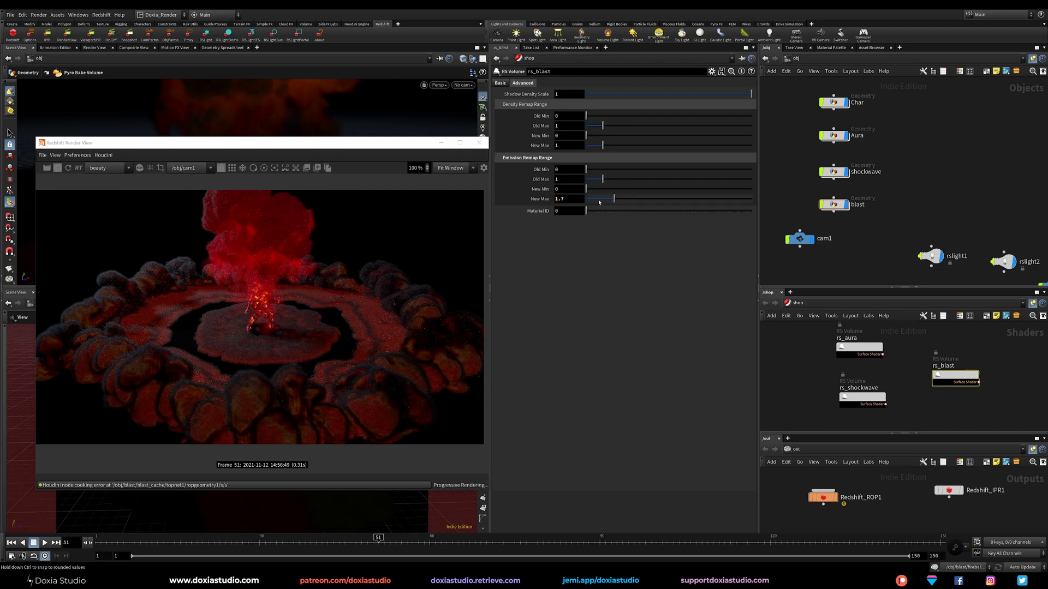
{"action": "key", "text": "Return"}
{"action": "left_click_drag", "start_coordinate": [272, 544], "coordinate": [233, 527]}
{"action": "left_click_drag", "start_coordinate": [287, 146], "coordinate": [623, 171]}
{"action": "left_click", "coordinate": [404, 193]}
{"action": "left_click_drag", "start_coordinate": [490, 170], "coordinate": [184, 152]}
- Set rs_shockwave's emission scale to 1
{"action": "left_click", "coordinate": [853, 400]}
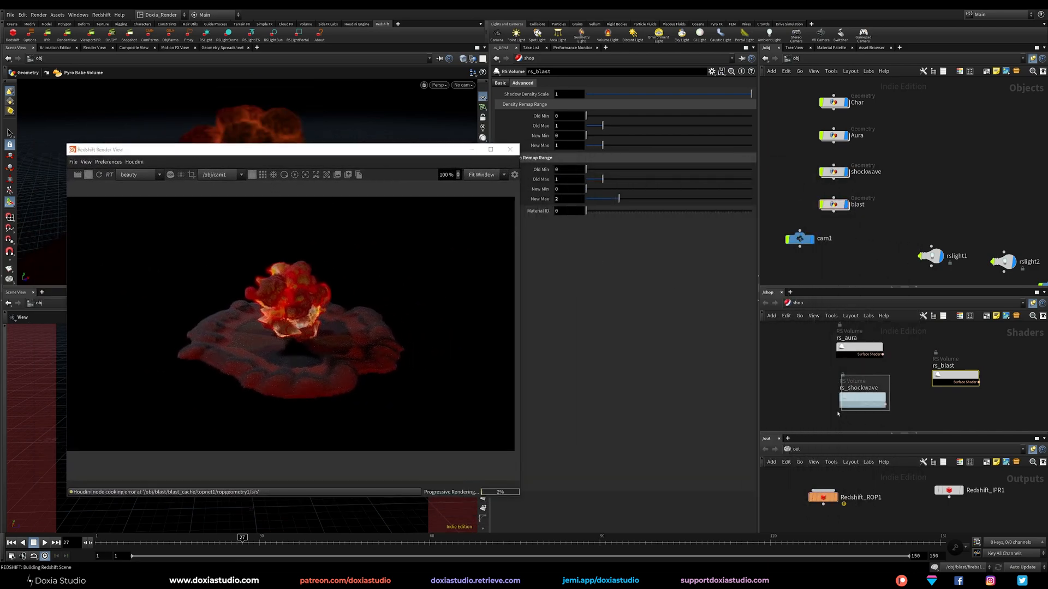
{"action": "double_click", "coordinate": [568, 382]}
{"action": "type", "text": "1"}
{"action": "key", "text": "Return"}
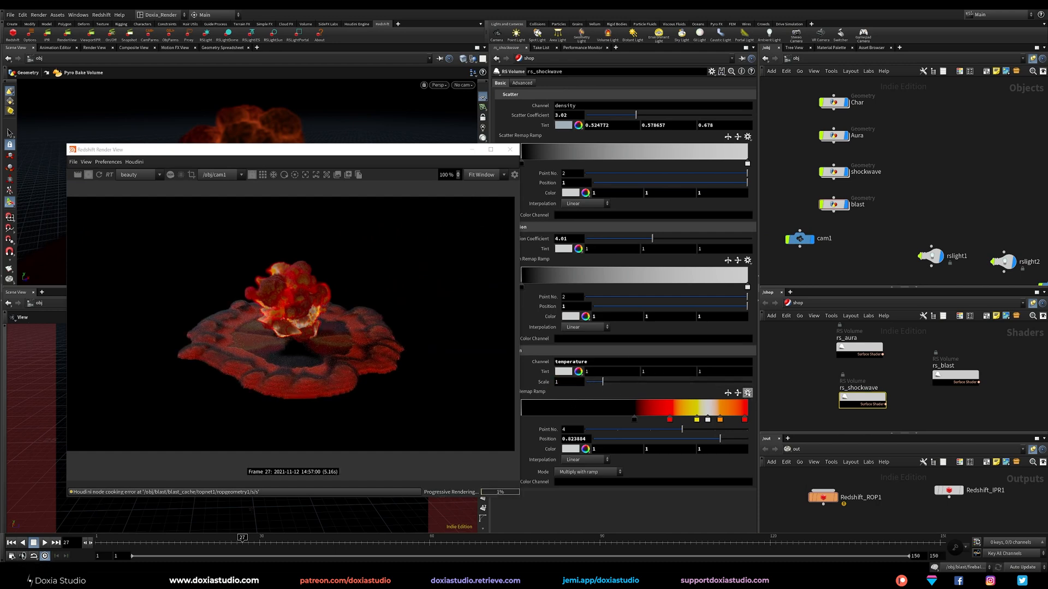
- Try a blue-magenta-orange-cream preset on the shockwave emission ramp, with cream at about 0.919 and a black point at about 0.994
{"action": "left_click", "coordinate": [748, 393]}
{"action": "left_click", "coordinate": [755, 457]}
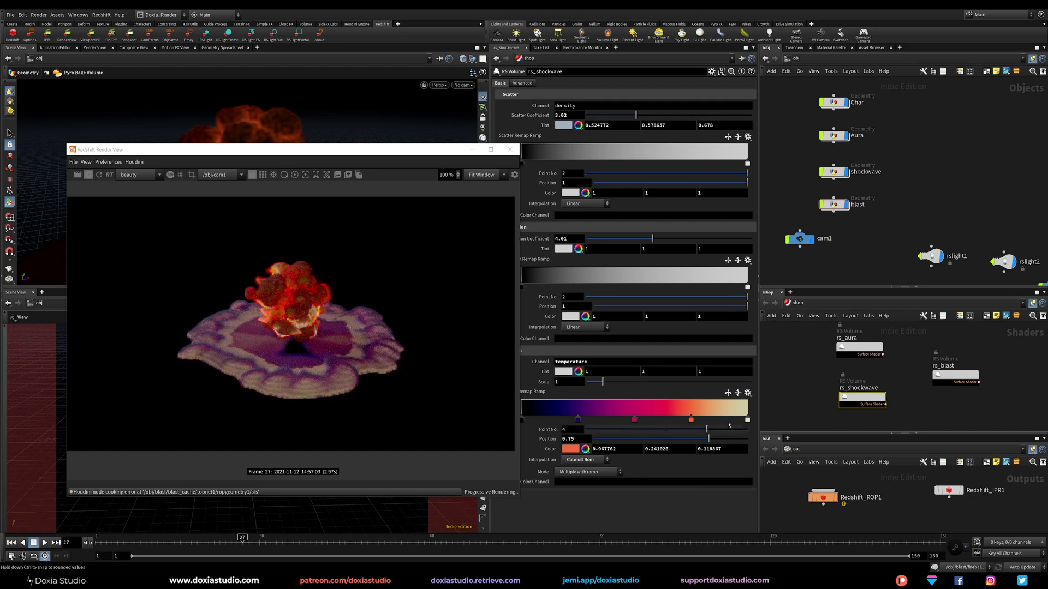
{"action": "left_click_drag", "start_coordinate": [747, 420], "coordinate": [729, 420]}
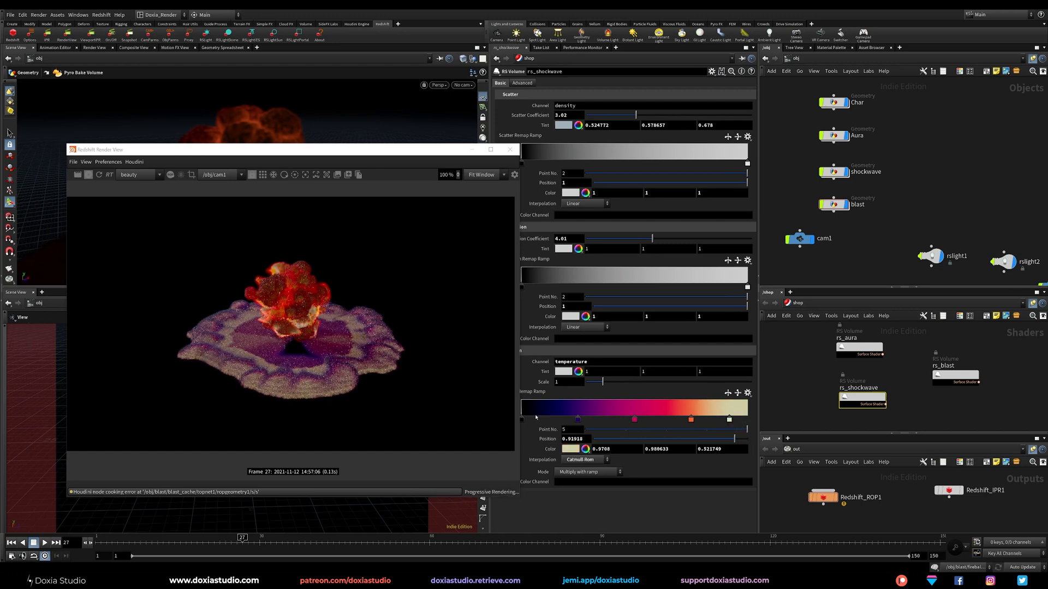
{"action": "left_click", "coordinate": [746, 420]}
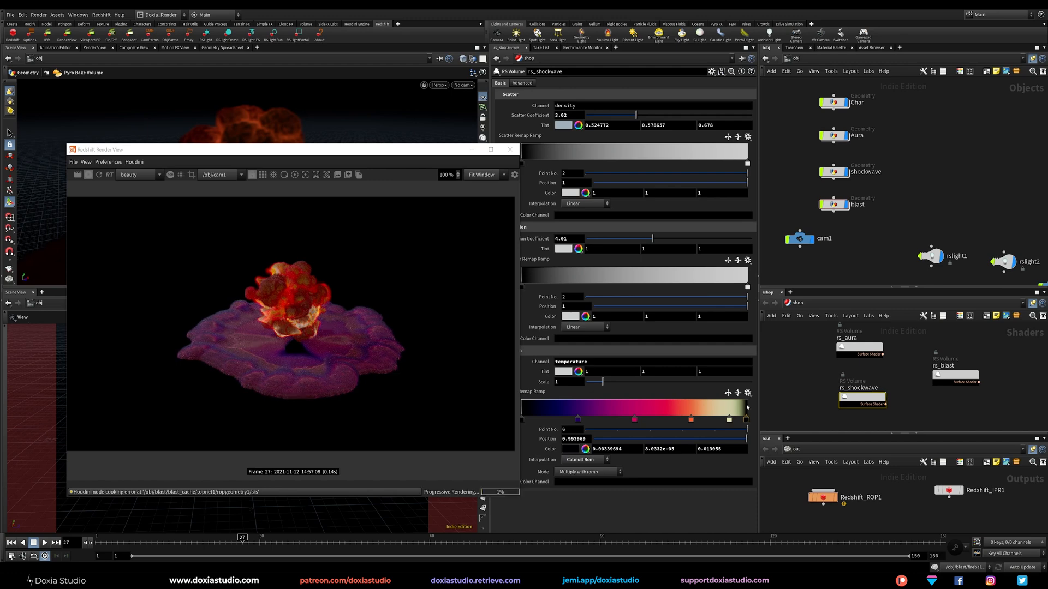
- Apply the black-red-yellow-white preset to the shockwave emission ramp, move white closer to yellow and add a dark red end point
{"action": "left_click", "coordinate": [748, 393]}
{"action": "left_click", "coordinate": [763, 409]}
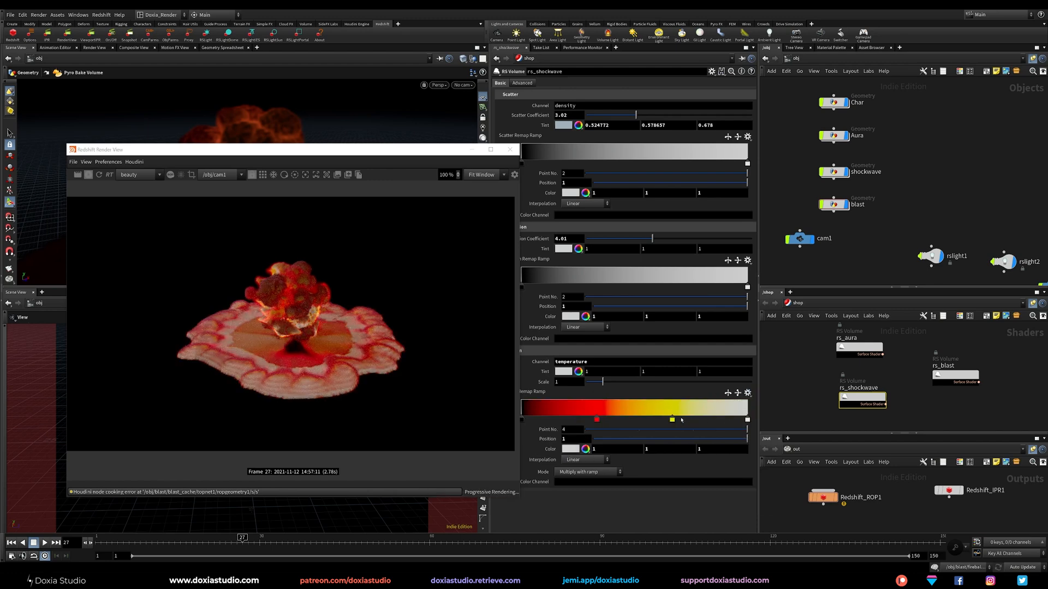
{"action": "left_click_drag", "start_coordinate": [528, 416], "coordinate": [747, 421]}
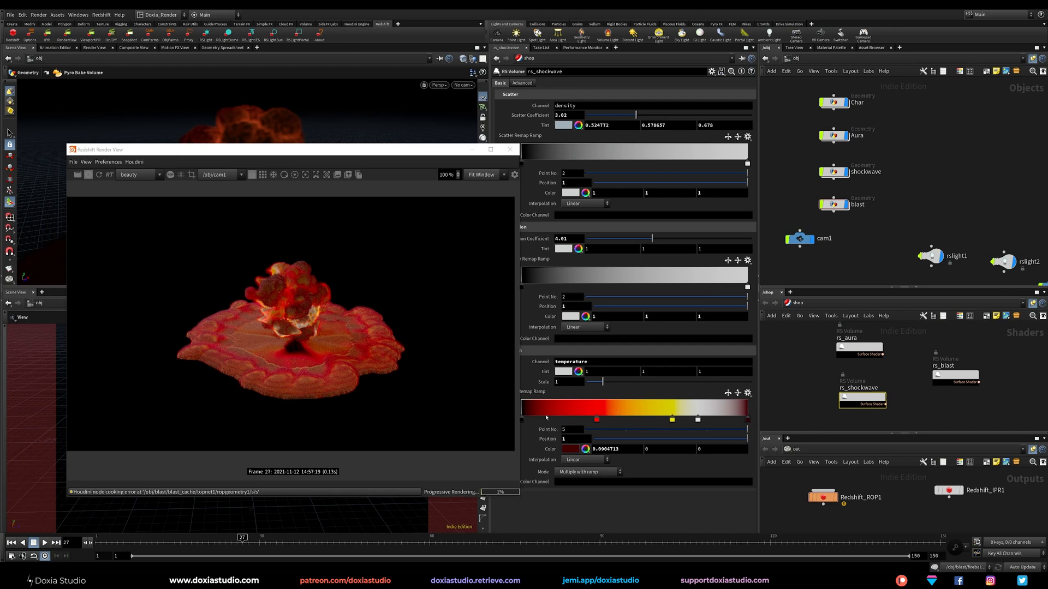
{"action": "left_click_drag", "start_coordinate": [523, 419], "coordinate": [526, 419]}
- Move the ramp's dark red point inward, add an orange point at about 0.864 and dismiss the chat notification
{"action": "left_click_drag", "start_coordinate": [747, 420], "coordinate": [731, 420]}
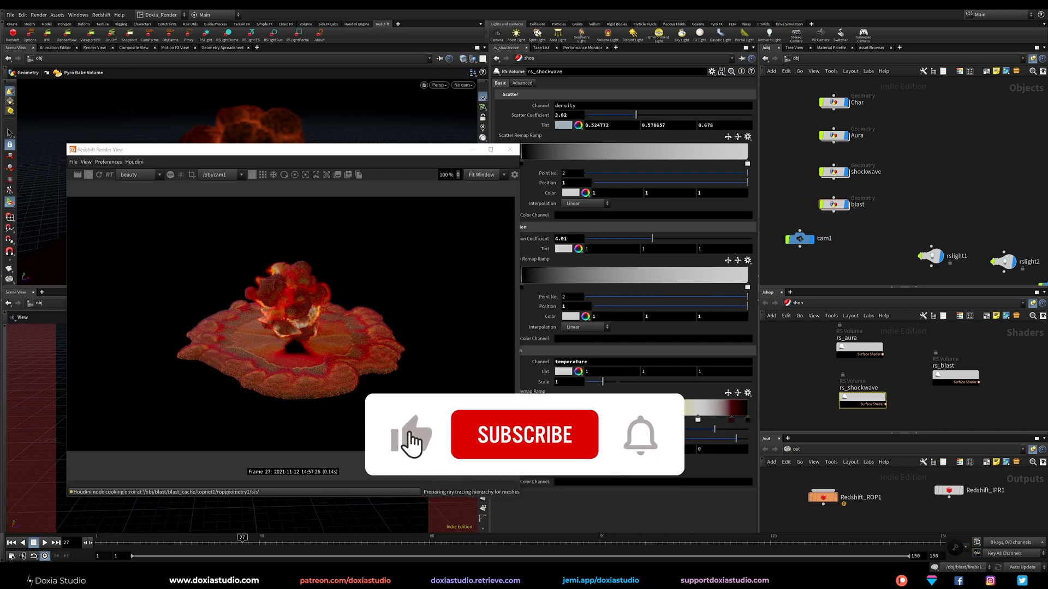
{"action": "left_click_drag", "start_coordinate": [637, 419], "coordinate": [716, 420], "text": "alt"}
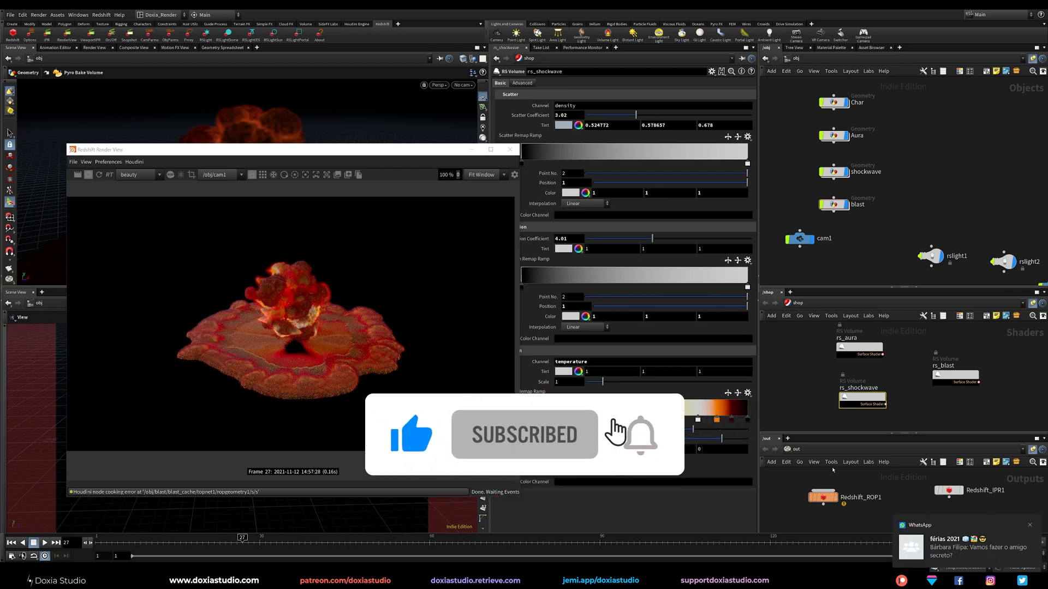
{"action": "left_click", "coordinate": [1030, 525]}
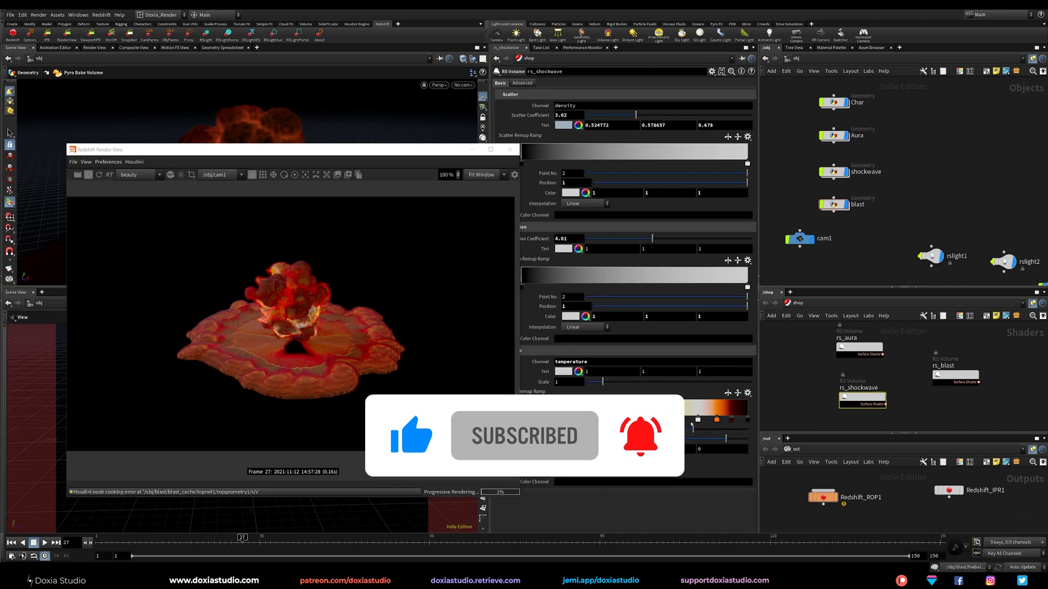
- At frame 77, move the shockwave emission ramp's yellow point to about 0.732, red closer to it, and black to about 0.44
{"action": "left_click_drag", "start_coordinate": [301, 539], "coordinate": [527, 539]}
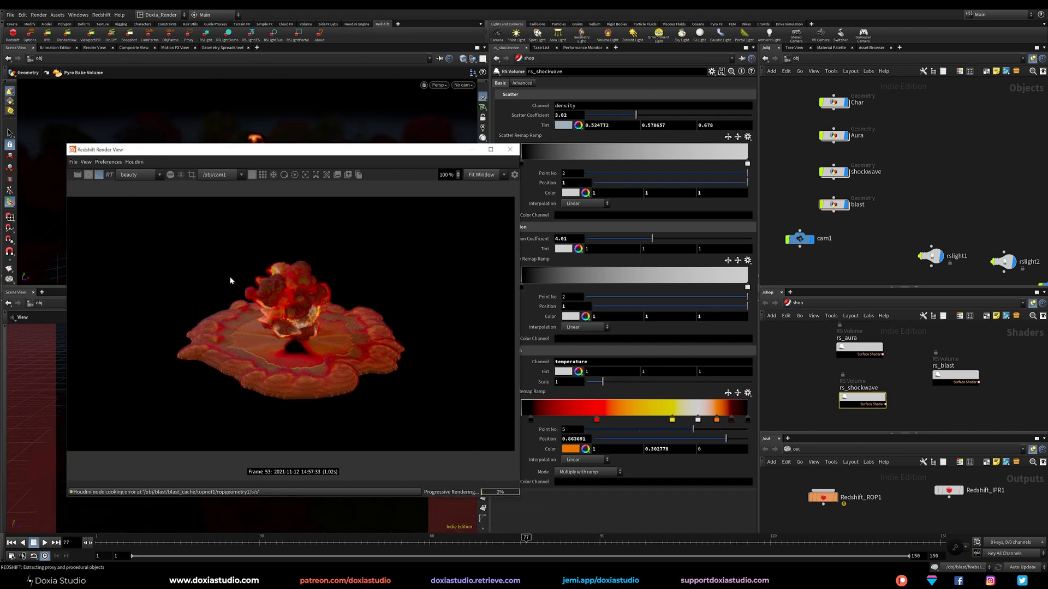
{"action": "left_click_drag", "start_coordinate": [598, 420], "coordinate": [688, 421]}
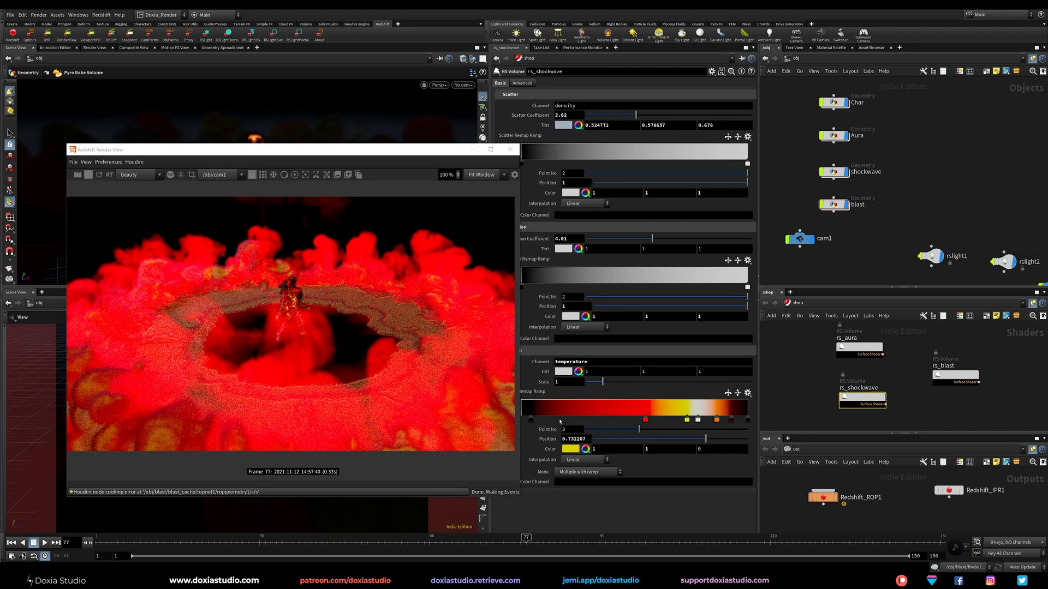
{"action": "left_click_drag", "start_coordinate": [531, 420], "coordinate": [625, 420]}
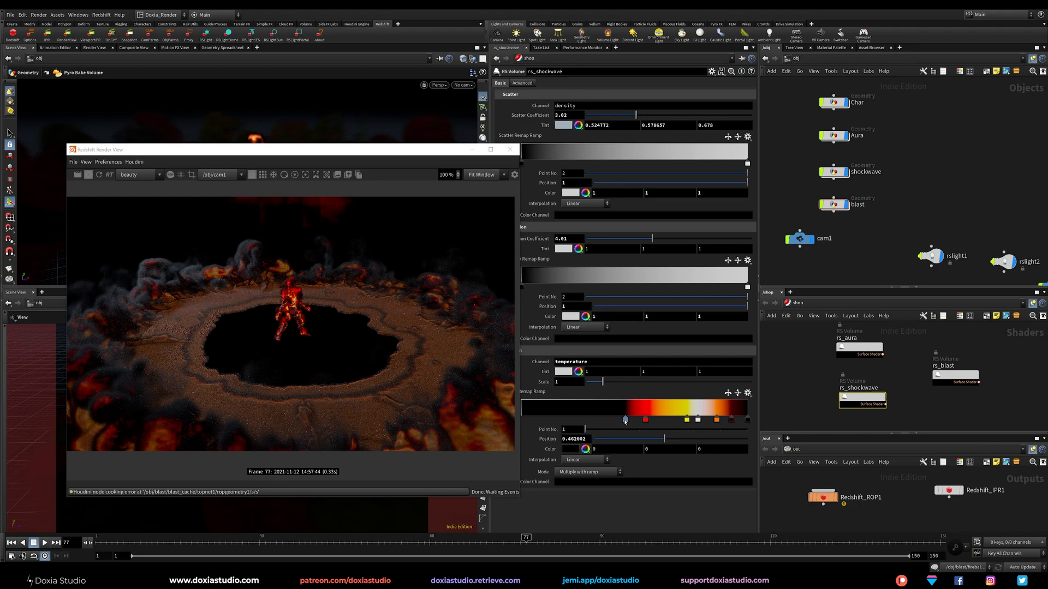
{"action": "left_click_drag", "start_coordinate": [621, 420], "coordinate": [620, 421]}
- Preview the adjusted shockwave in the render at frames 92 and 20
{"action": "left_click_drag", "start_coordinate": [536, 542], "coordinate": [611, 542]}
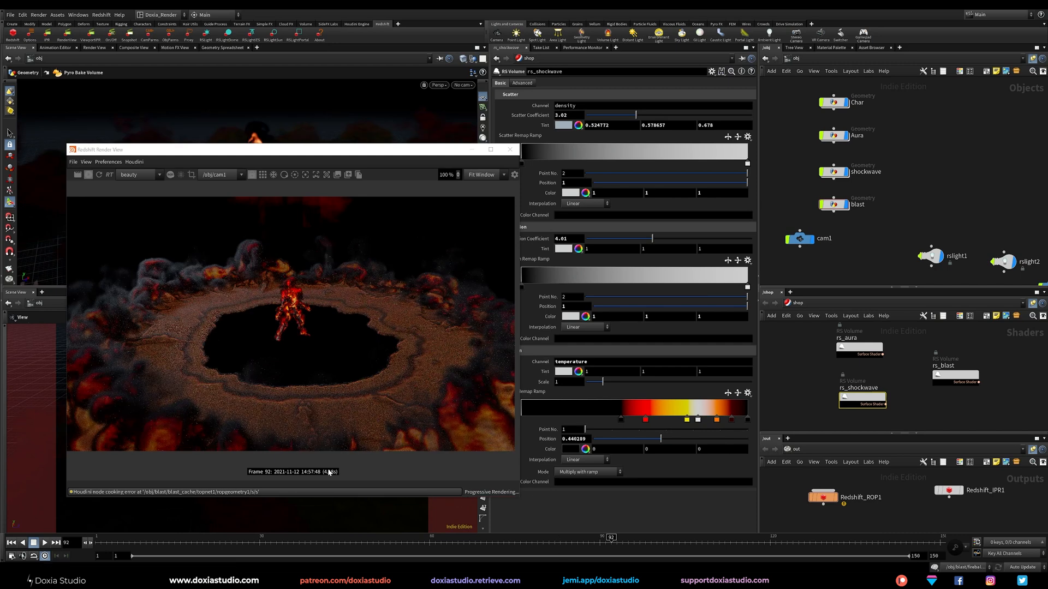
{"action": "left_click", "coordinate": [202, 542]}
{"action": "left_click_drag", "start_coordinate": [347, 152], "coordinate": [400, 121]}
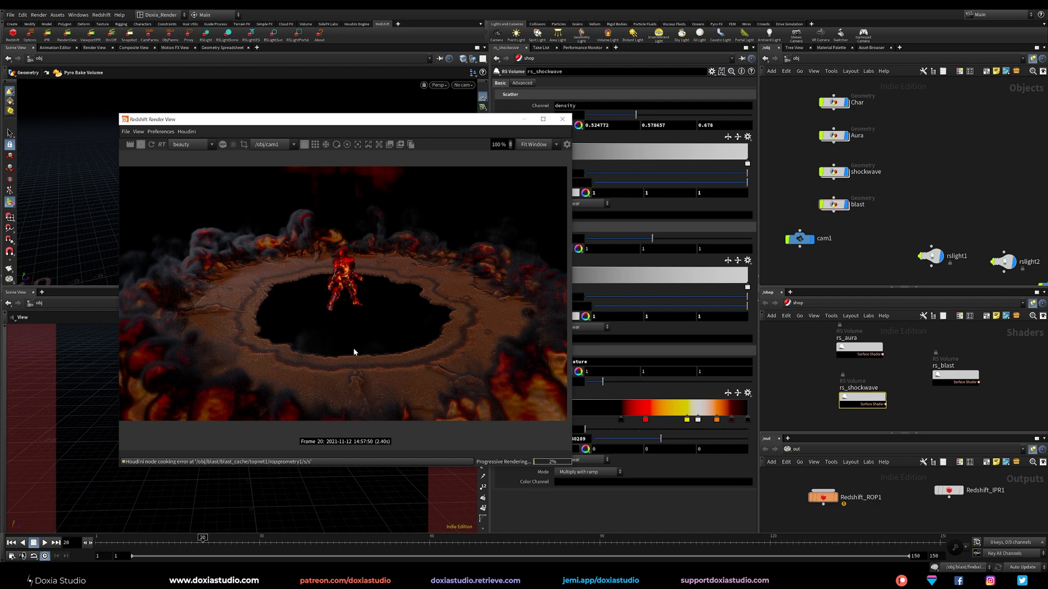
- Re-render the adjusted shockwave and blast at frames 20, 30, 44, 58 and 67, and close the render view
{"action": "left_click", "coordinate": [152, 145]}
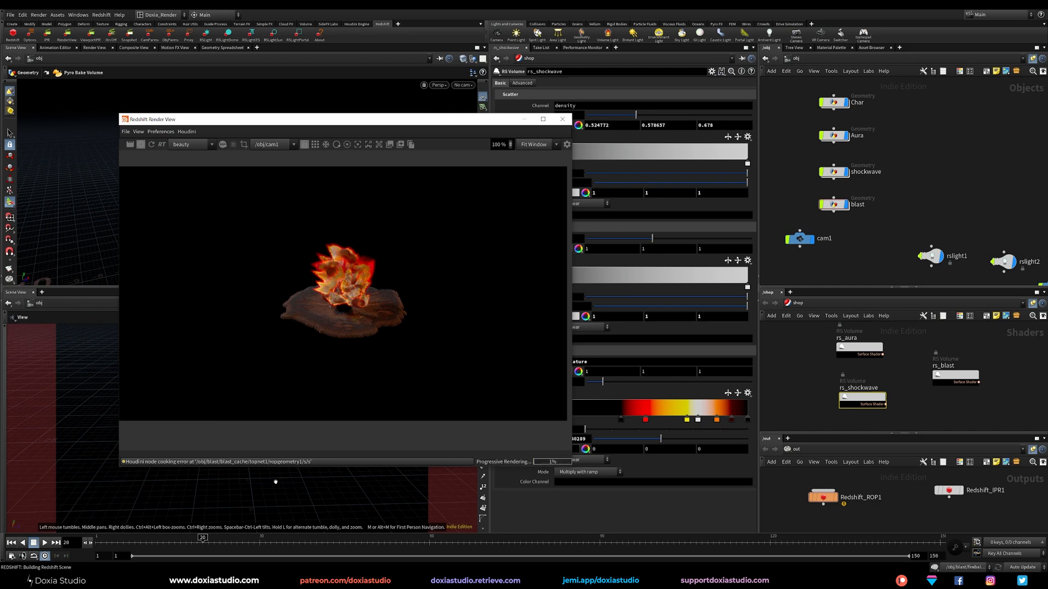
{"action": "left_click", "coordinate": [151, 144]}
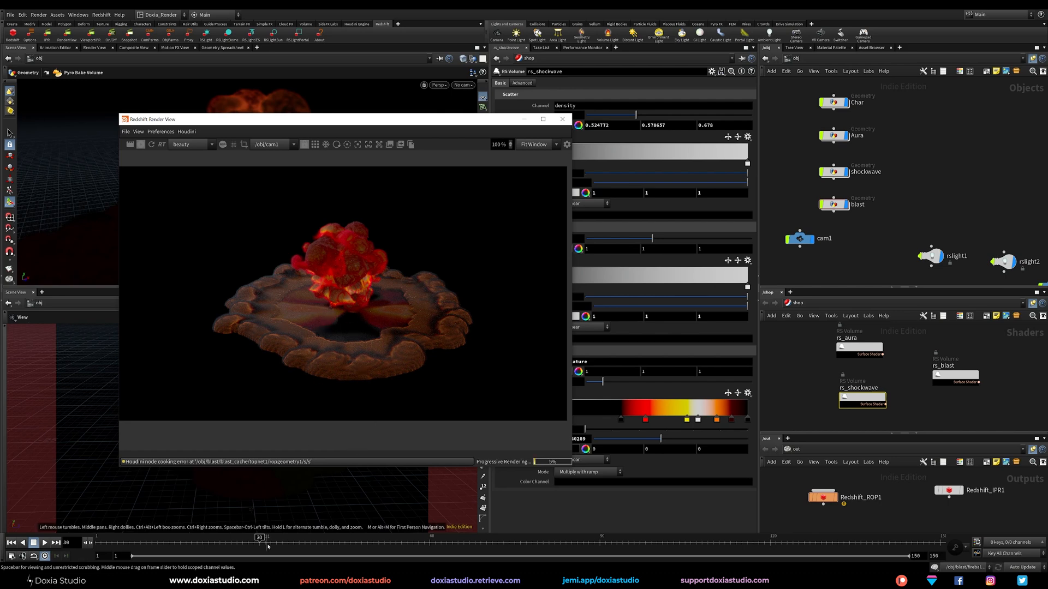
{"action": "left_click", "coordinate": [151, 144]}
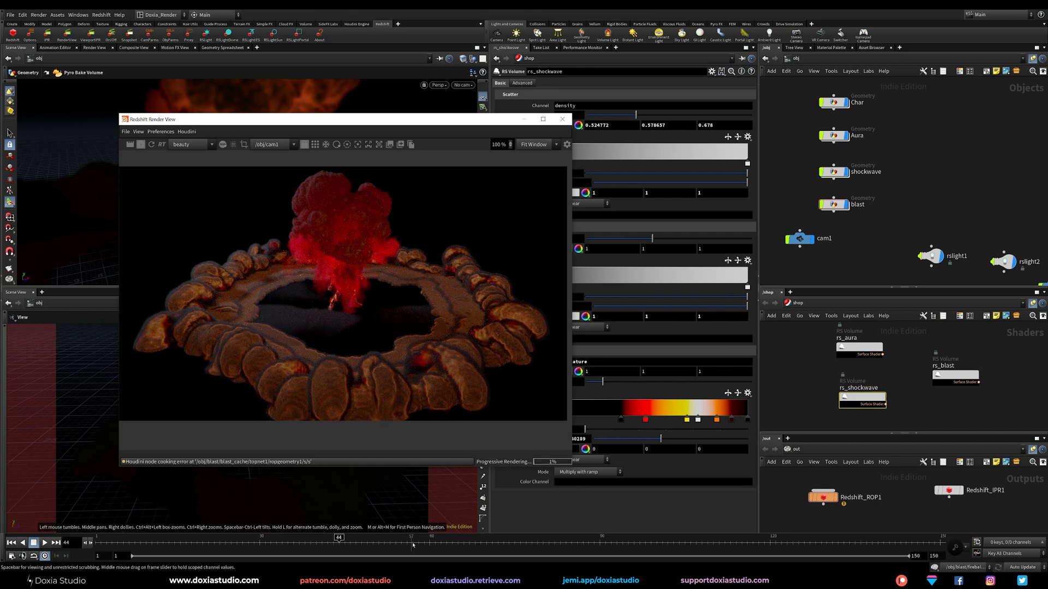
{"action": "left_click", "coordinate": [152, 144]}
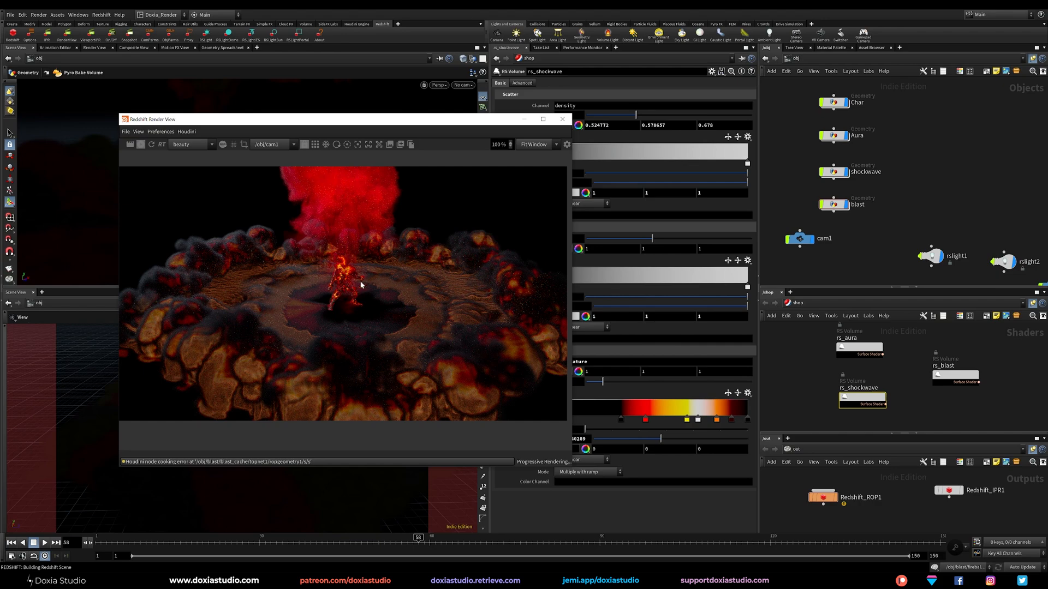
{"action": "left_click", "coordinate": [468, 543]}
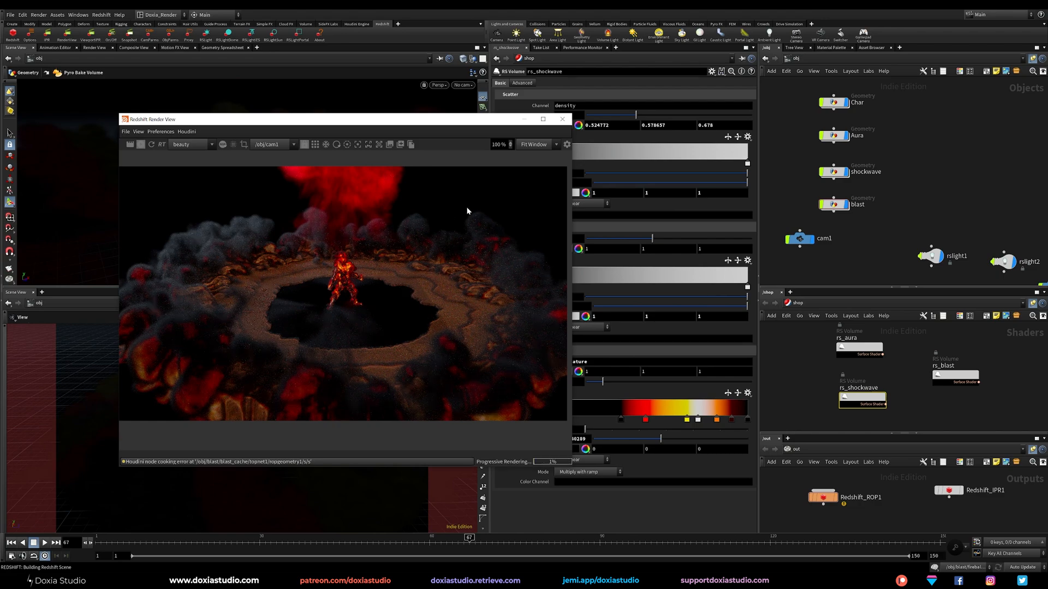
{"action": "left_click", "coordinate": [562, 122]}
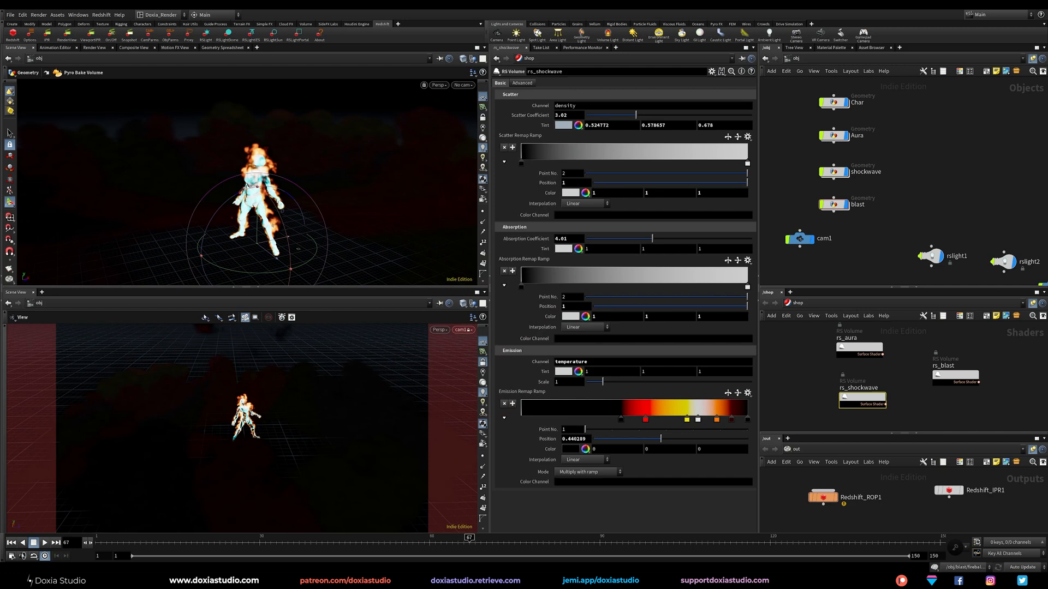
- Line up cam1 beneath the blast object and place rslight1 and rslight2 beside it in one row
{"action": "middle_click_drag", "start_coordinate": [821, 362], "coordinate": [817, 373]}
{"action": "left_click_drag", "start_coordinate": [795, 237], "coordinate": [833, 238]}
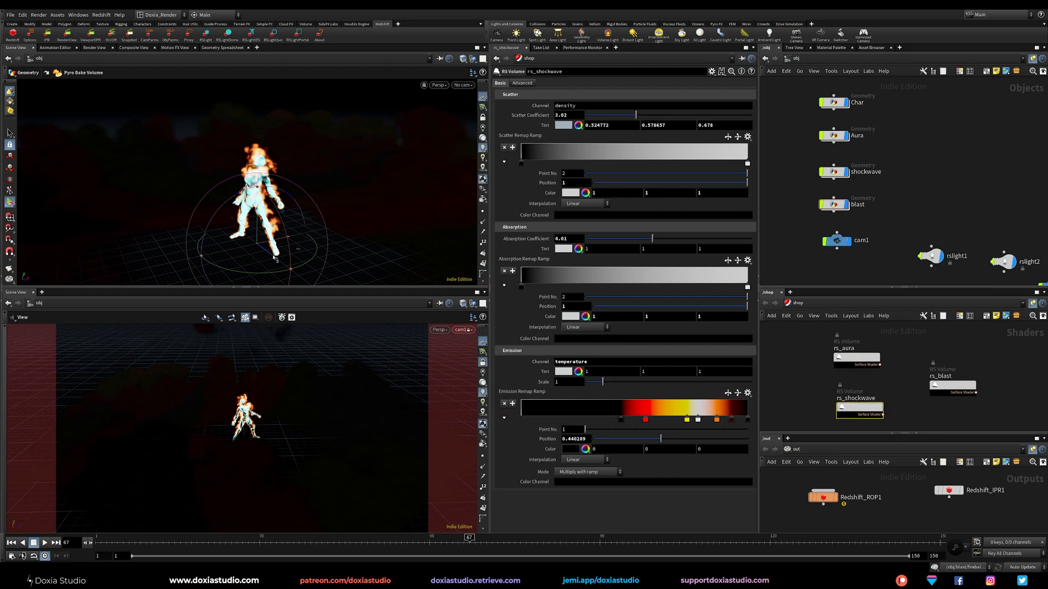
{"action": "left_click_drag", "start_coordinate": [923, 99], "coordinate": [804, 116]}
{"action": "left_click_drag", "start_coordinate": [914, 131], "coordinate": [805, 153]}
{"action": "left_click_drag", "start_coordinate": [920, 160], "coordinate": [796, 189]}
{"action": "left_click_drag", "start_coordinate": [895, 201], "coordinate": [787, 222]}
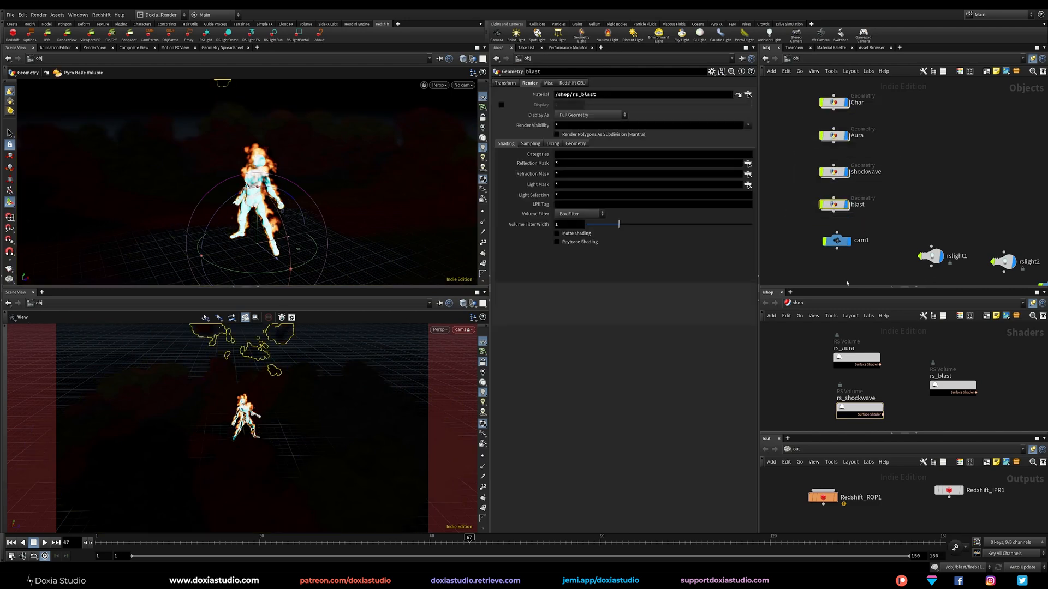
{"action": "left_click_drag", "start_coordinate": [940, 264], "coordinate": [911, 271]}
{"action": "left_click_drag", "start_coordinate": [1005, 263], "coordinate": [986, 242]}
{"action": "left_click_drag", "start_coordinate": [905, 264], "coordinate": [908, 246]}
{"action": "left_click_drag", "start_coordinate": [995, 240], "coordinate": [985, 244]}
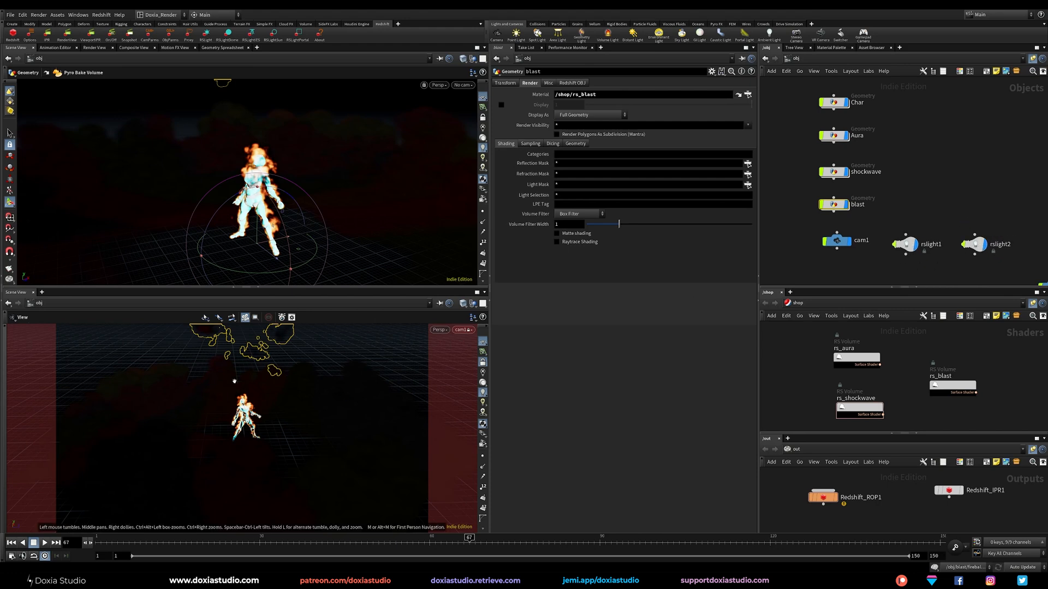
- Tidy the shader nodes, stacking rs_aura above rs_shockwave and placing rs_blast beside rs_aura
{"action": "left_click_drag", "start_coordinate": [857, 358], "coordinate": [844, 352]}
{"action": "left_click_drag", "start_coordinate": [860, 409], "coordinate": [843, 395]}
{"action": "left_click_drag", "start_coordinate": [952, 385], "coordinate": [912, 351]}
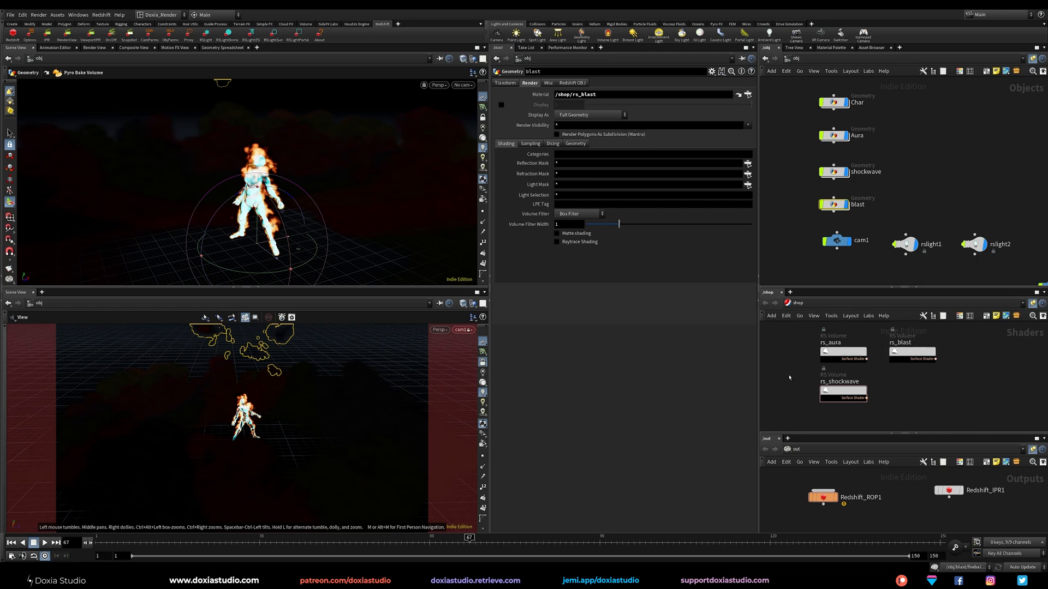
{"action": "left_click", "coordinate": [823, 497]}
{"action": "left_click_drag", "start_coordinate": [989, 344], "coordinate": [890, 402]}
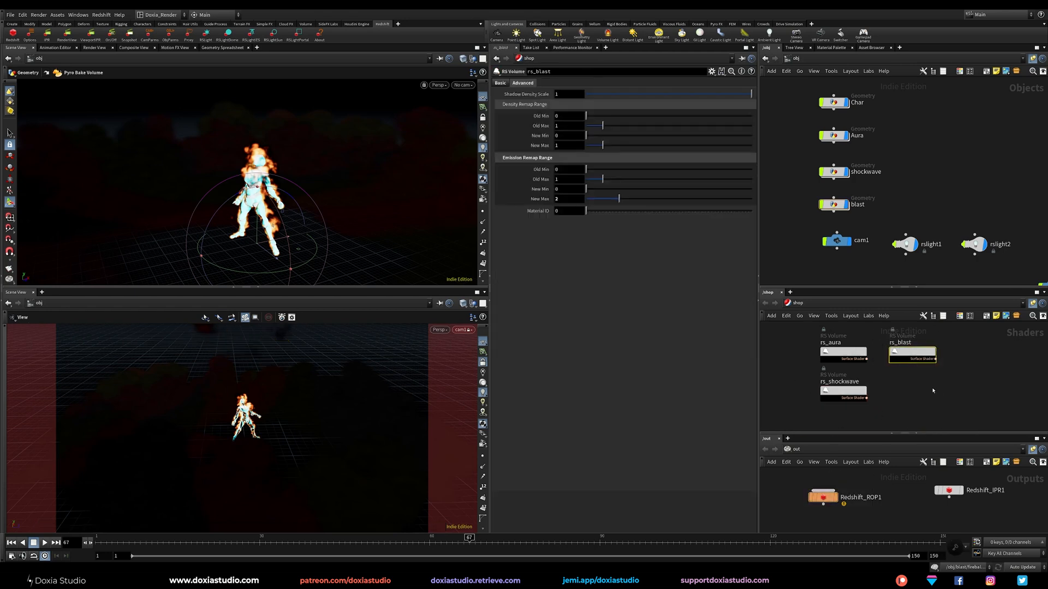
- Review the node network inside the Aura object and return to the object level
{"action": "middle_click_drag", "start_coordinate": [945, 143], "coordinate": [944, 213]}
{"action": "double_click", "coordinate": [827, 150]}
{"action": "scroll", "coordinate": [873, 164], "scroll_direction": "down", "scroll_amount": 5}
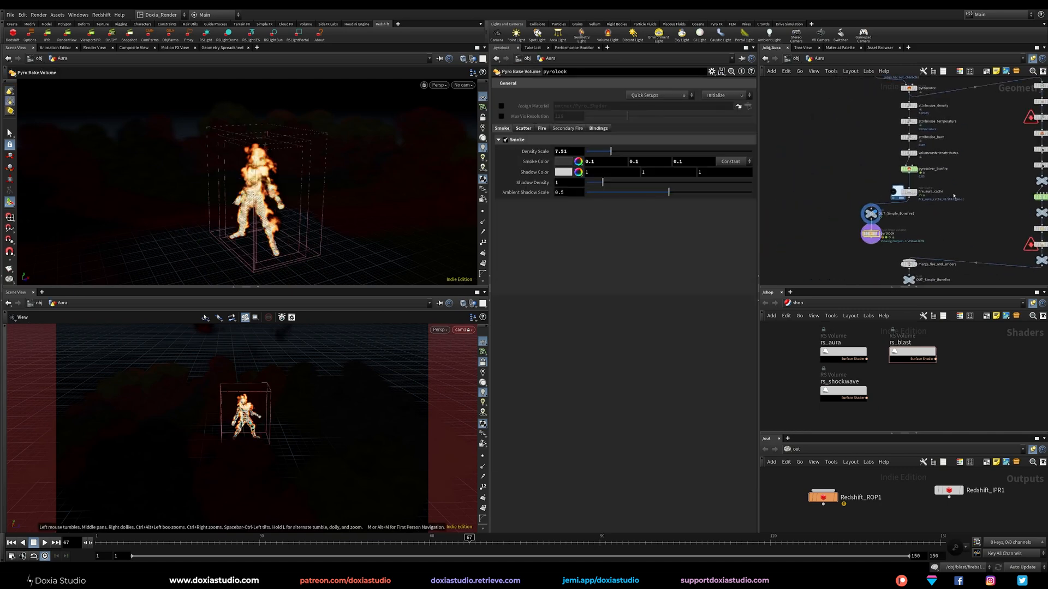
{"action": "left_click_drag", "start_coordinate": [792, 99], "coordinate": [780, 209]}
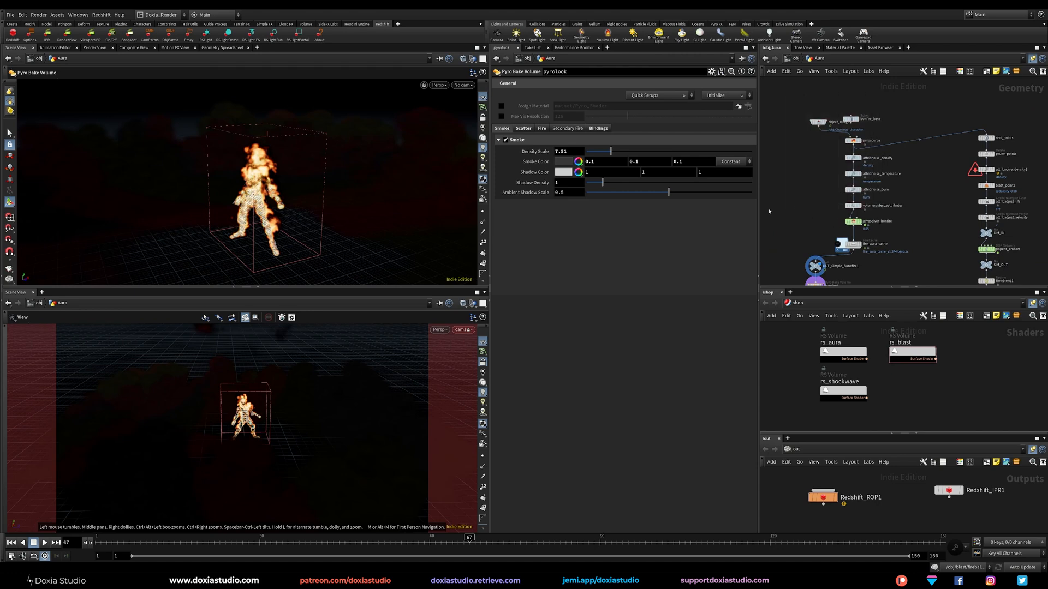
{"action": "middle_click_drag", "start_coordinate": [795, 231], "coordinate": [824, 195]}
{"action": "left_click_drag", "start_coordinate": [868, 262], "coordinate": [869, 261]}
{"action": "left_click", "coordinate": [780, 247]}
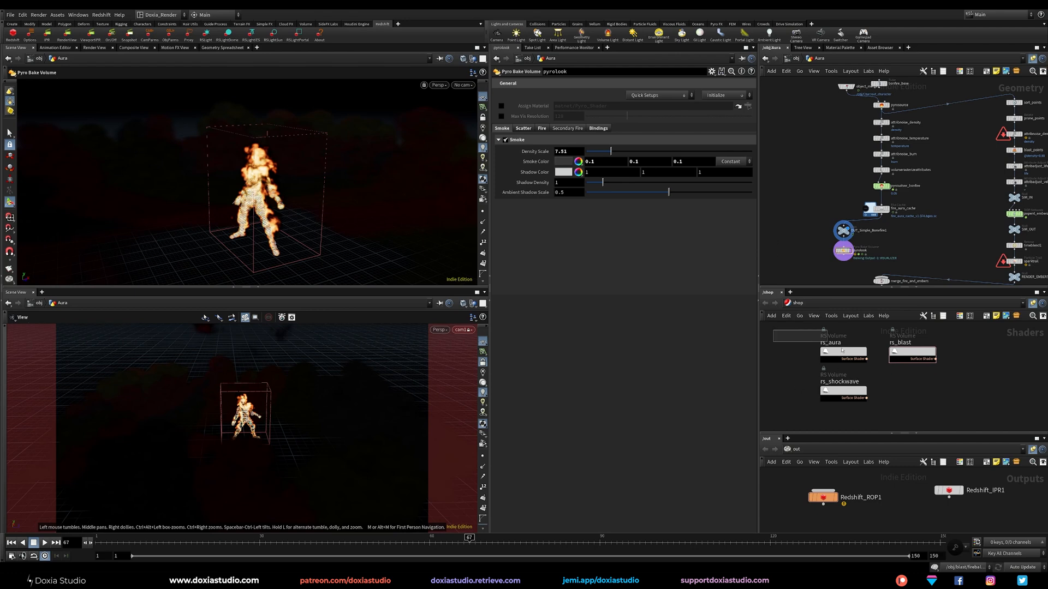
{"action": "left_click_drag", "start_coordinate": [808, 338], "coordinate": [976, 428]}
{"action": "left_click", "coordinate": [805, 247]}
{"action": "key", "text": "u"}
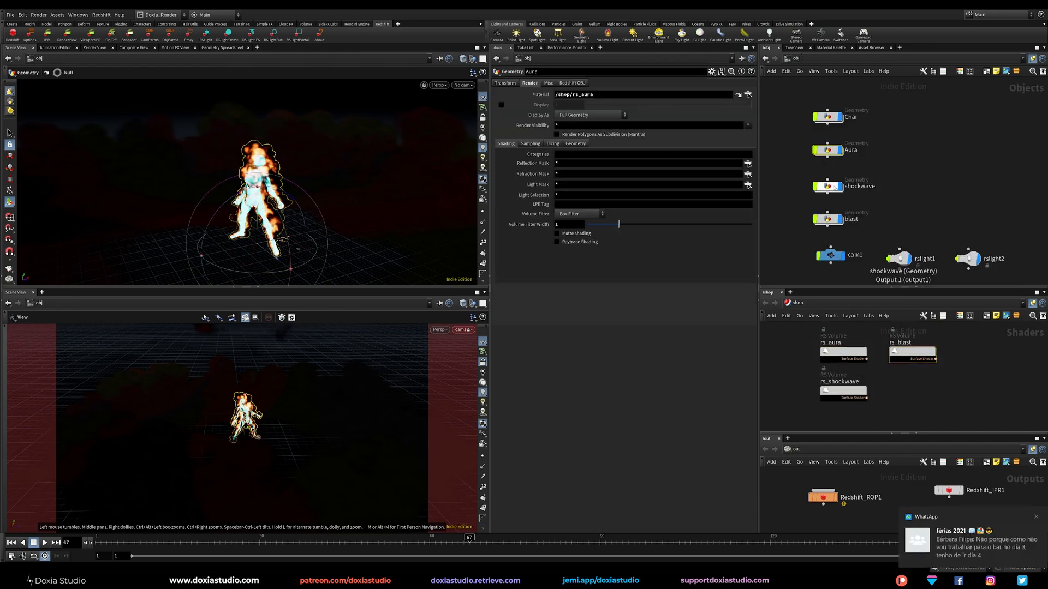
- Dismiss the chat notification, select the shockwave and blast objects together and clear the selection
{"action": "left_click", "coordinate": [1029, 518]}
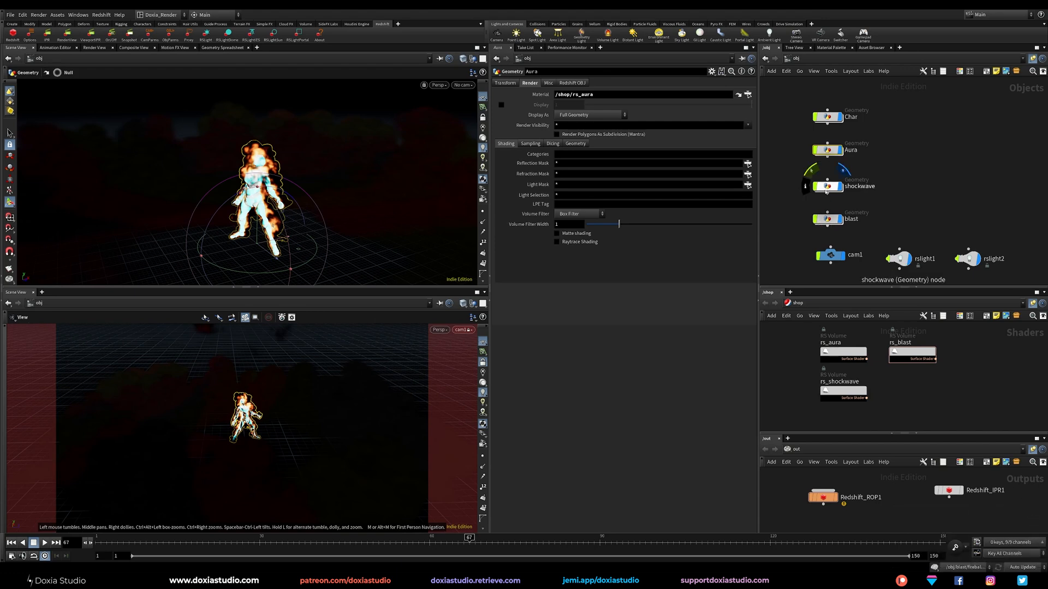
{"action": "left_click_drag", "start_coordinate": [913, 173], "coordinate": [784, 235]}
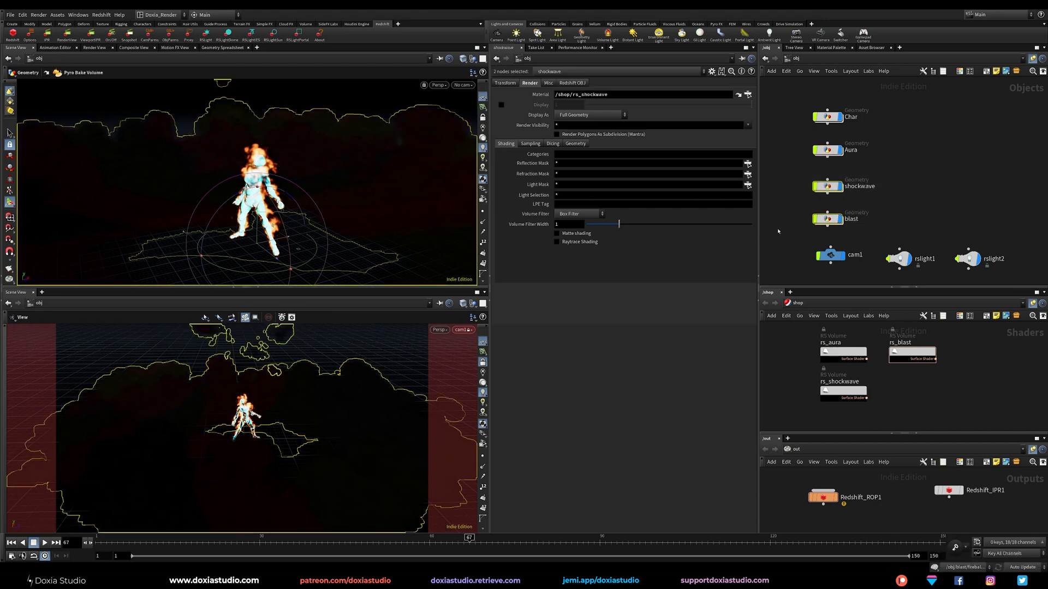
{"action": "left_click", "coordinate": [940, 201]}
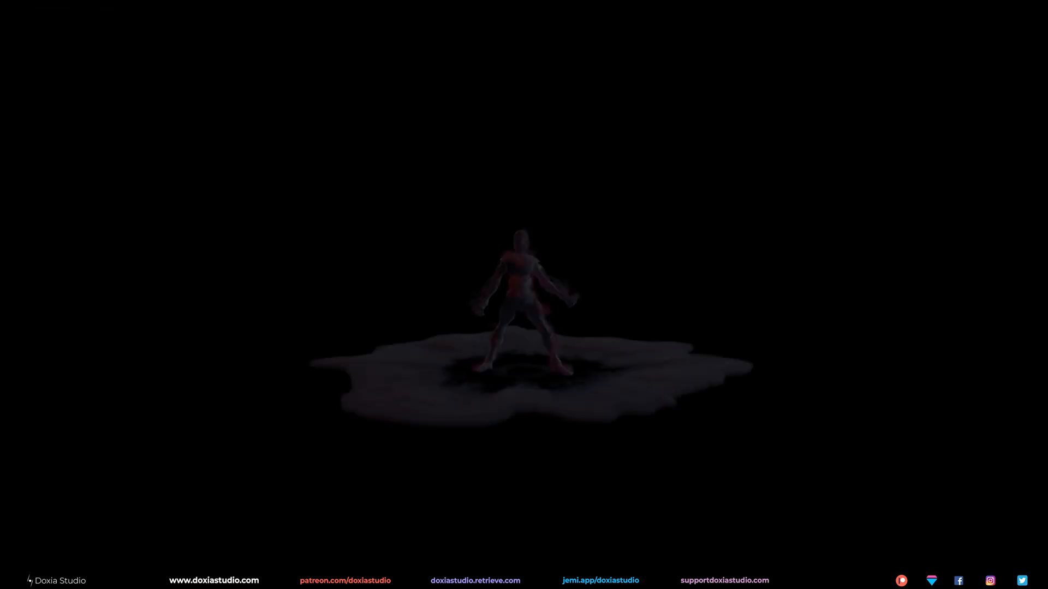